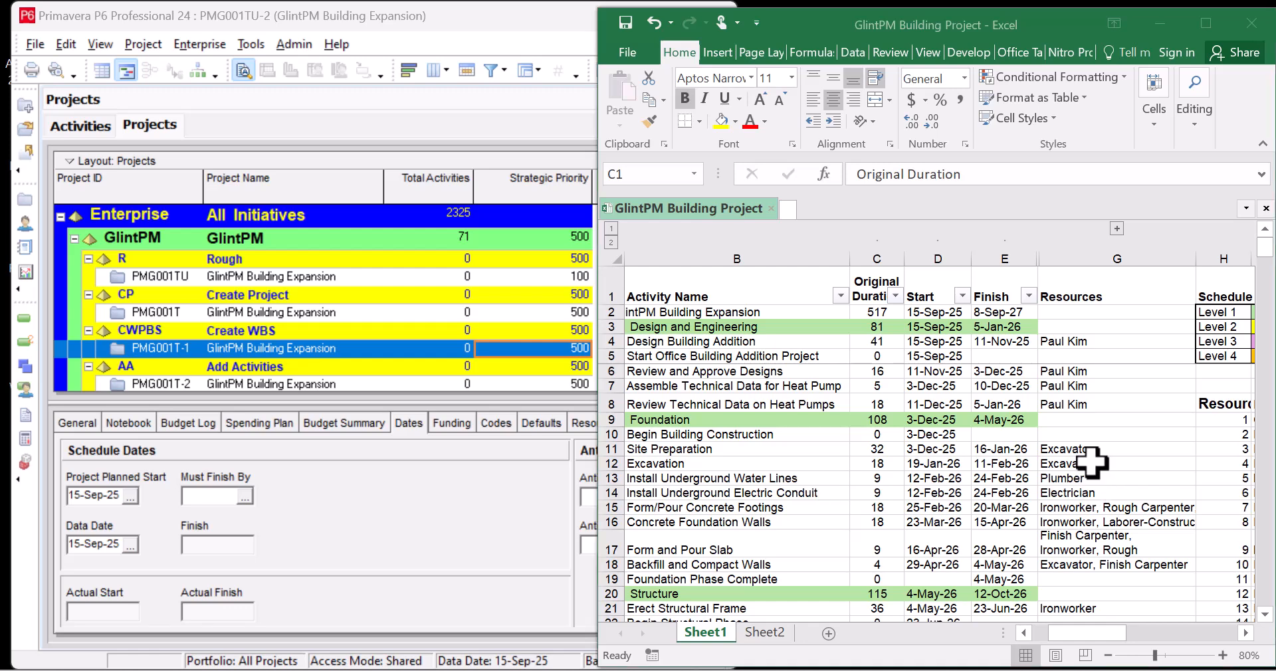
# Scroll through the GlintPM Building Project activity list and maximize the Excel window
pyautogui.click(1106, 421)
pyautogui.scroll(-2, 1100, 421)
pyautogui.scroll(2, 1100, 421)
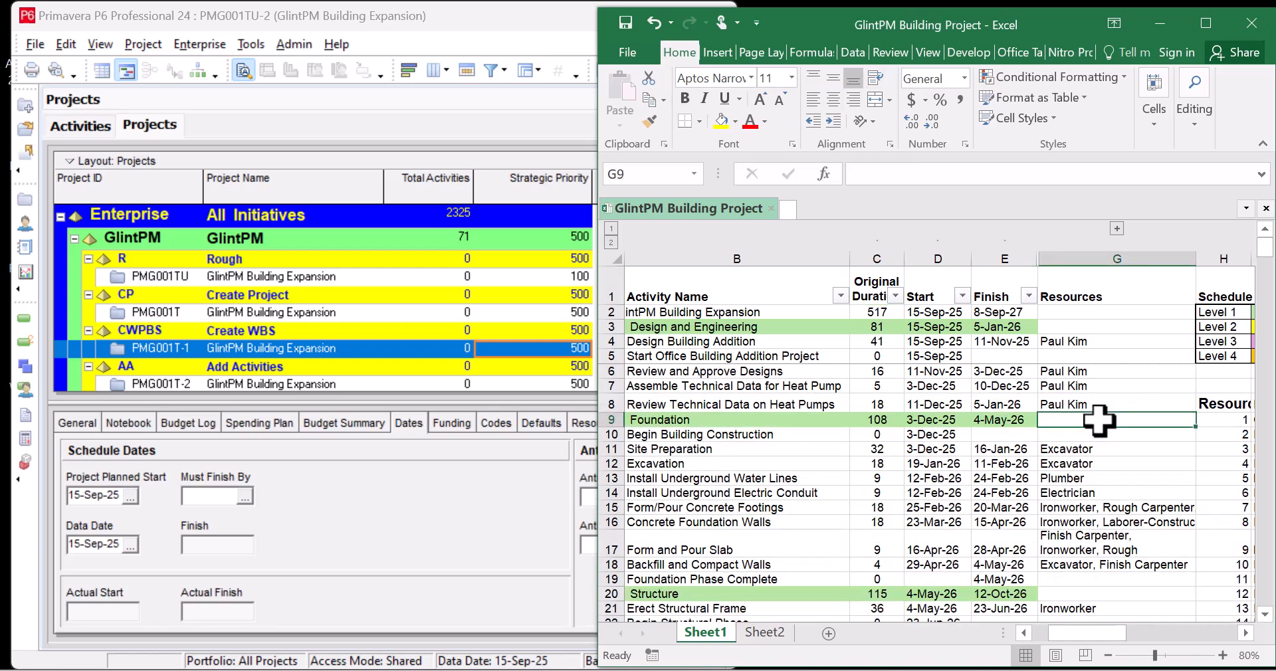
pyautogui.scroll(-2, 1099, 421)
pyautogui.scroll(-3, 1098, 418)
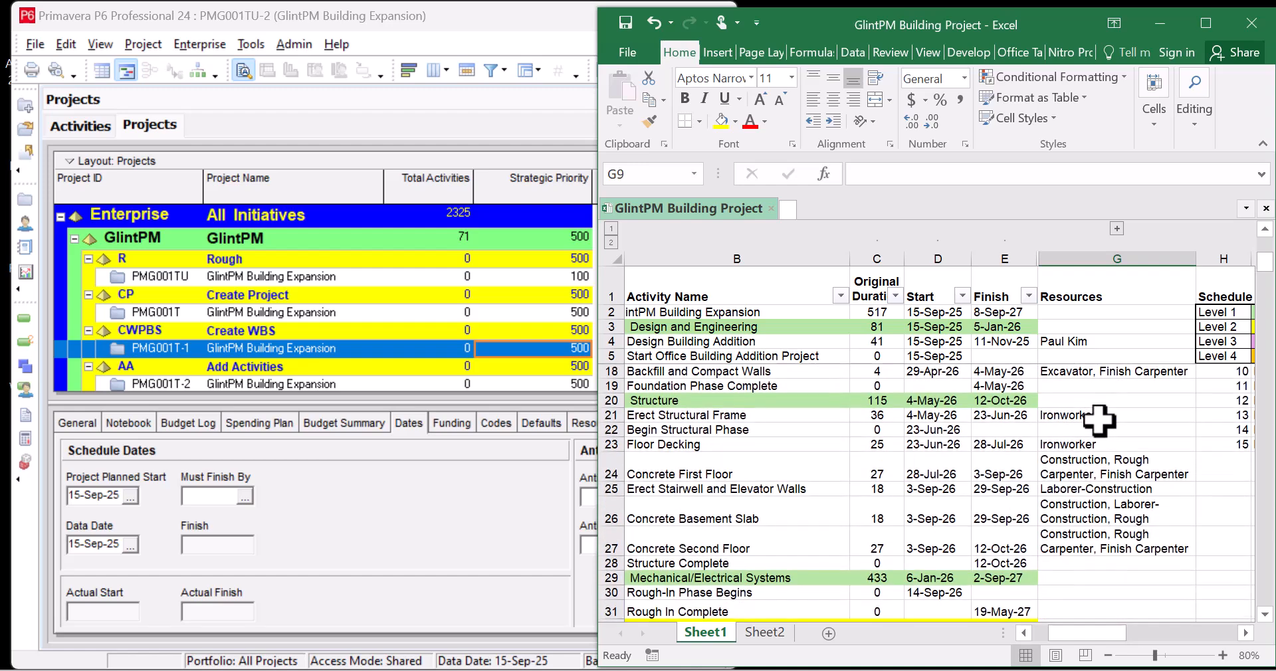
pyautogui.scroll(-1, 1093, 465)
pyautogui.scroll(-2, 1089, 468)
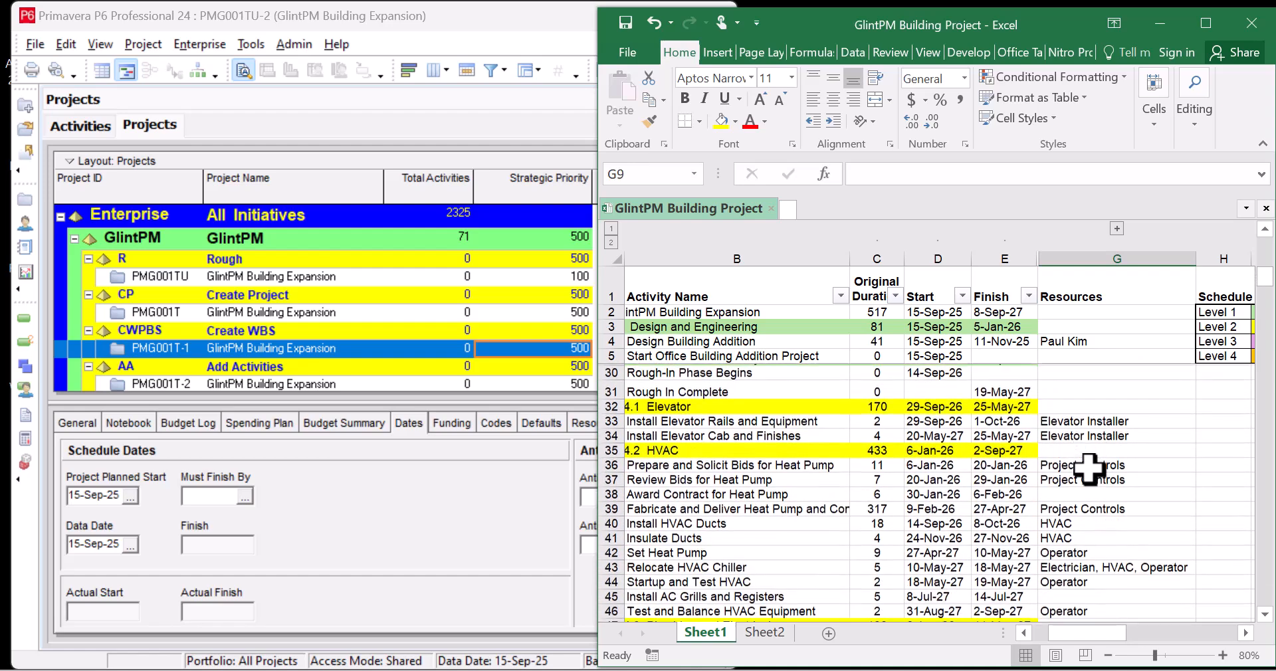
pyautogui.scroll(-2, 1093, 473)
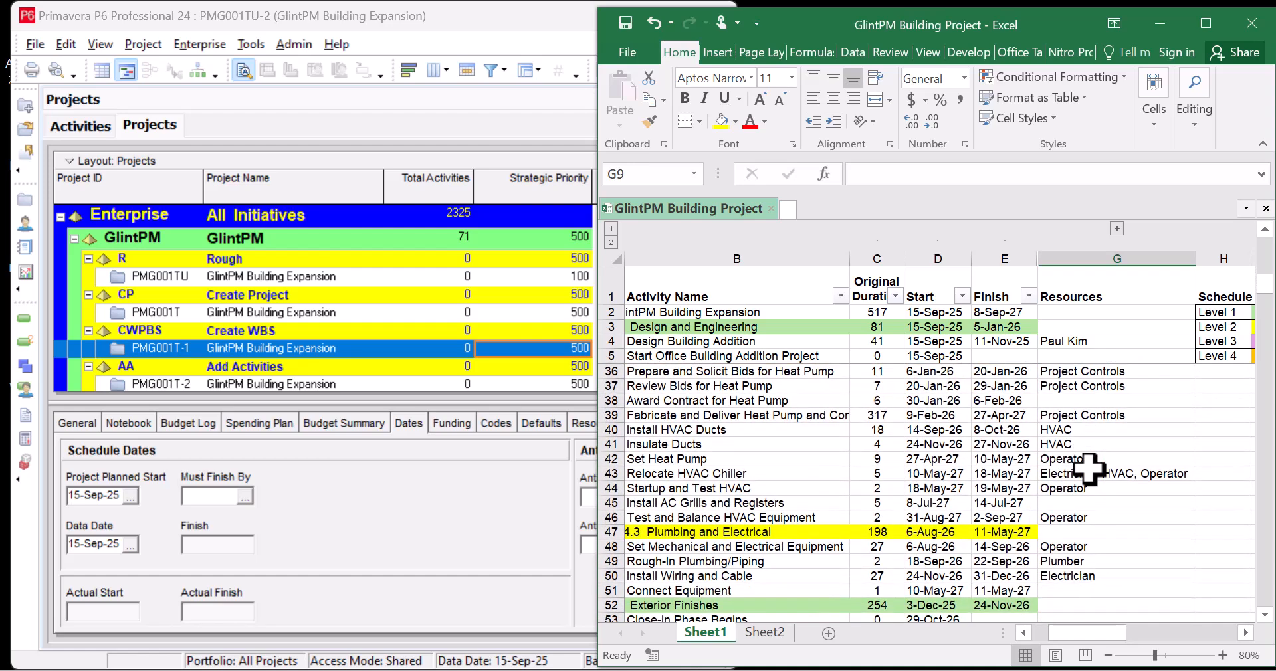
pyautogui.scroll(4, 1093, 475)
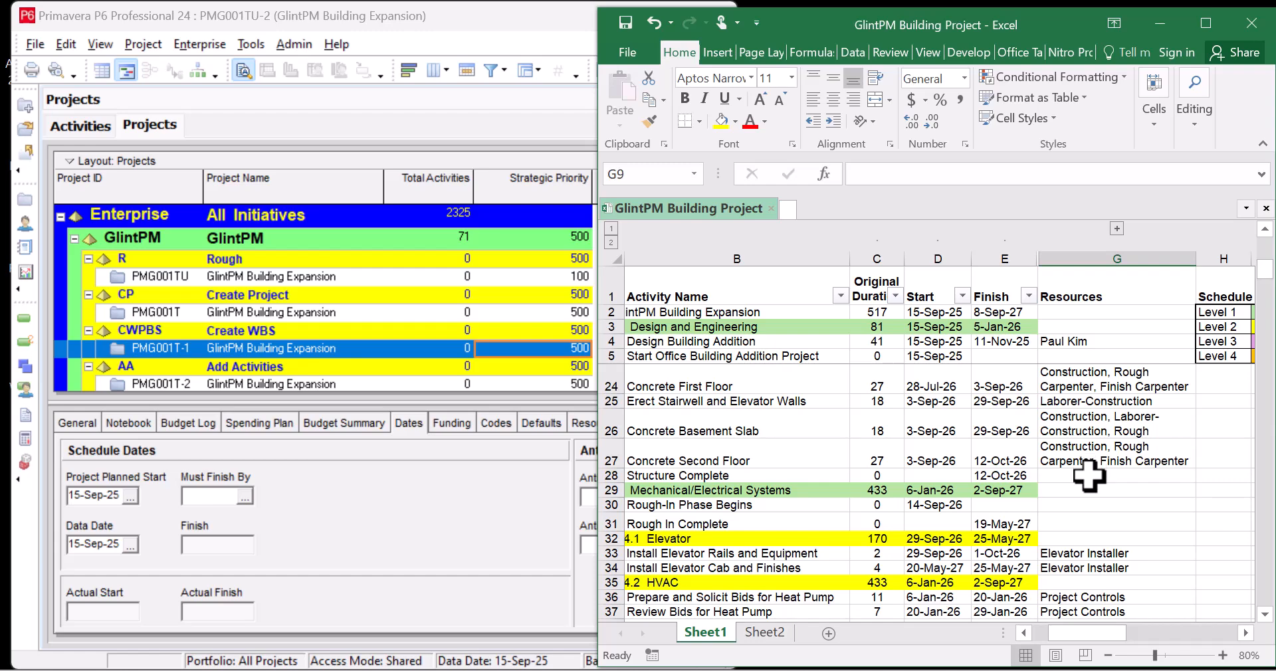
pyautogui.click(1205, 24)
# Review the 15-item labor resource table in H8:I23, selecting the Electrician entry
pyautogui.scroll(6, 591, 466)
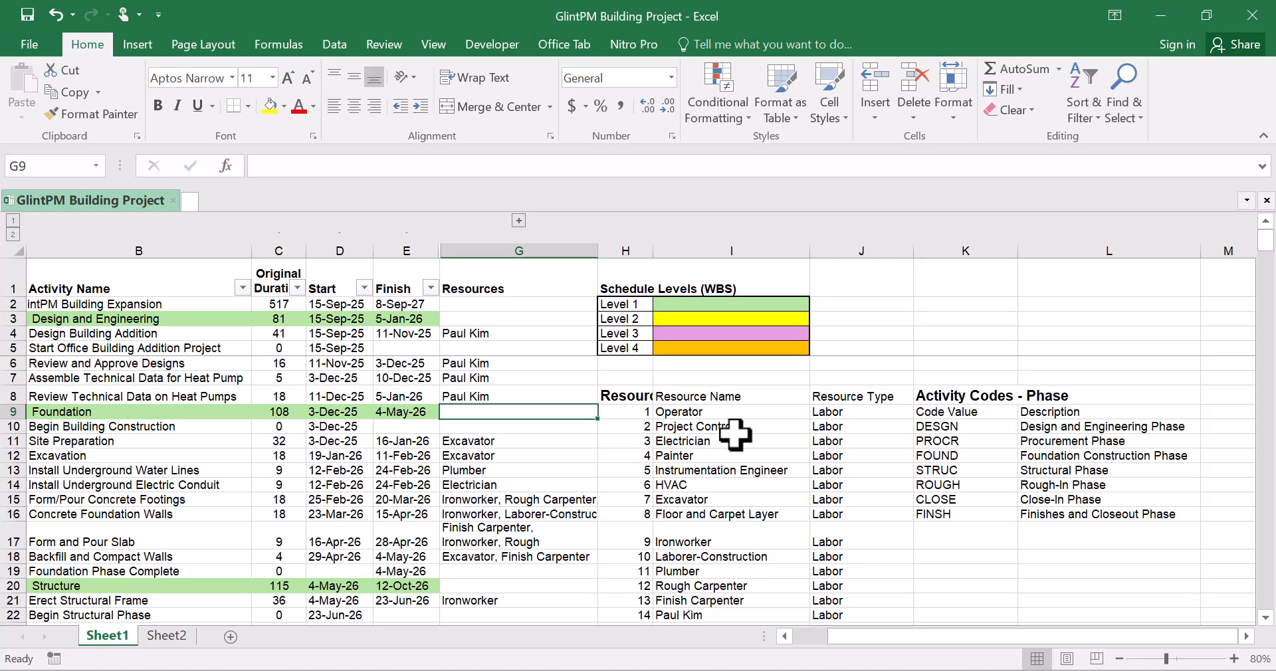
pyautogui.moveTo(657, 391); pyautogui.dragTo(782, 508)
pyautogui.scroll(3, 782, 508)
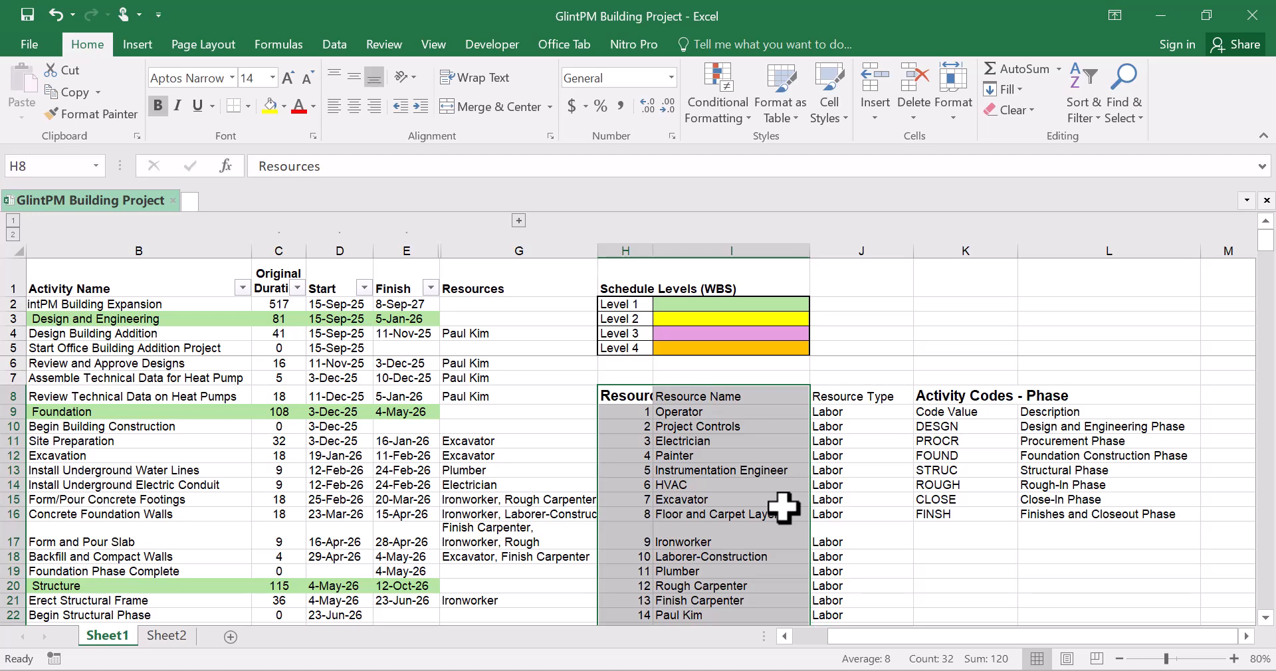
pyautogui.scroll(-1, 783, 507)
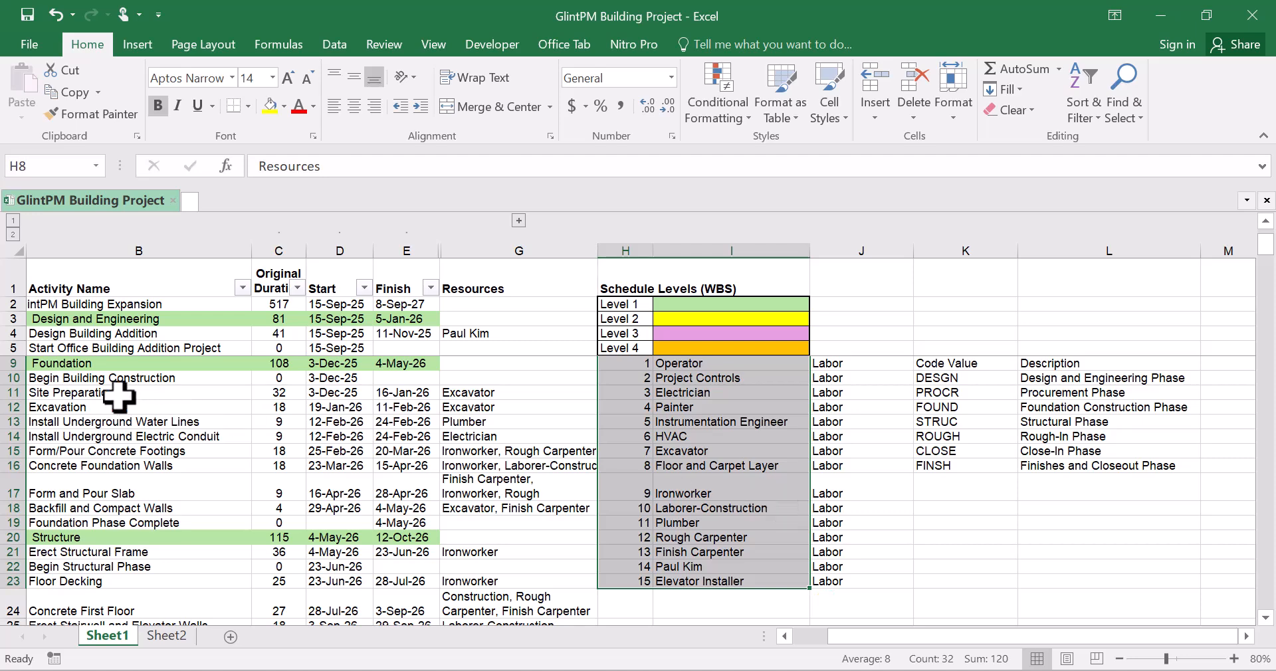
pyautogui.click(707, 393)
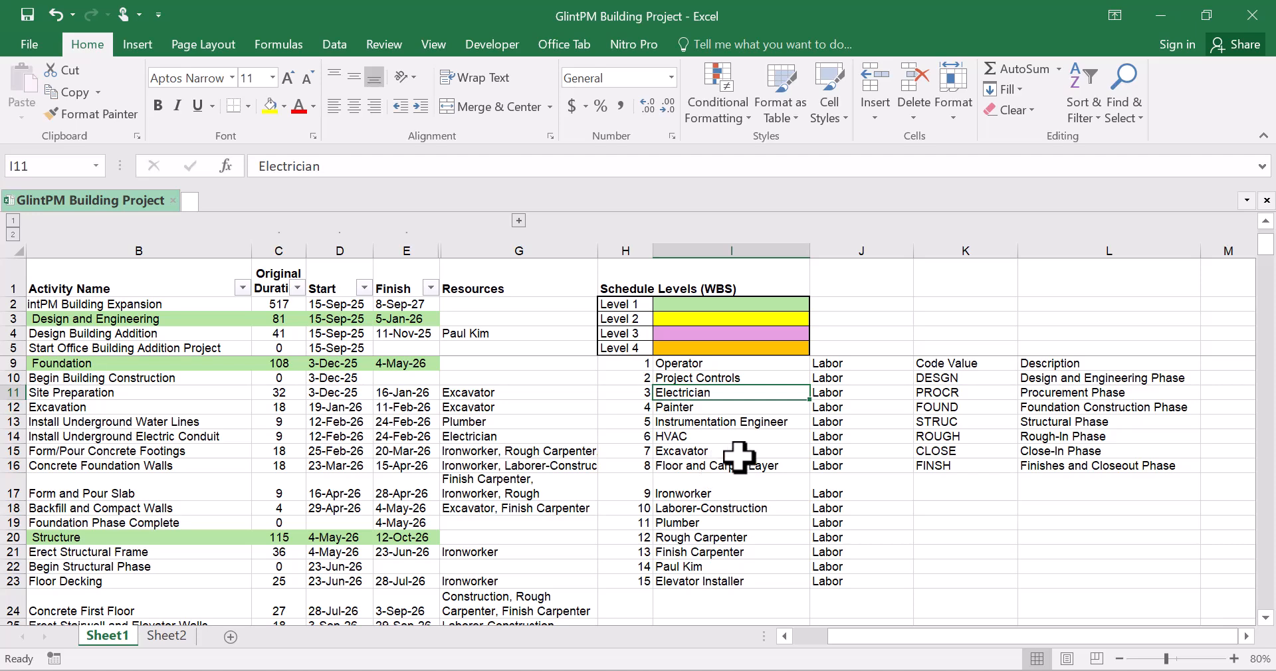
# Restore Excel to half-screen and browse Primavera P6's Projects list beside it
pyautogui.click(1204, 20)
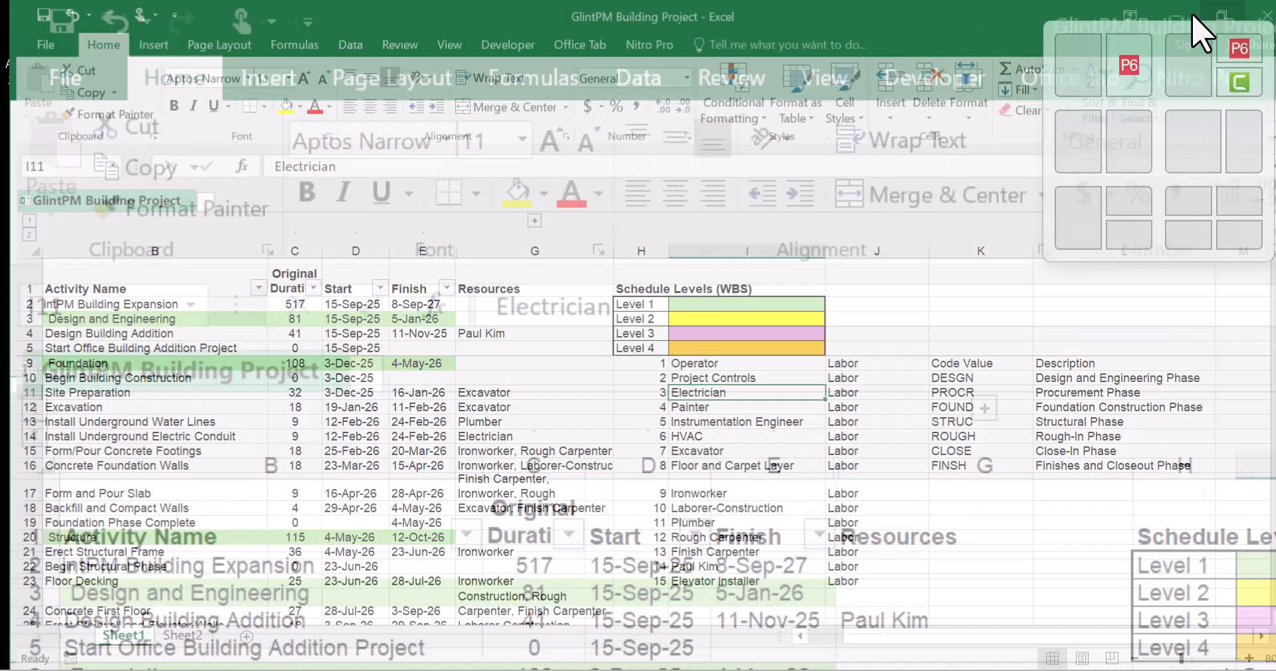
pyautogui.click(423, 294)
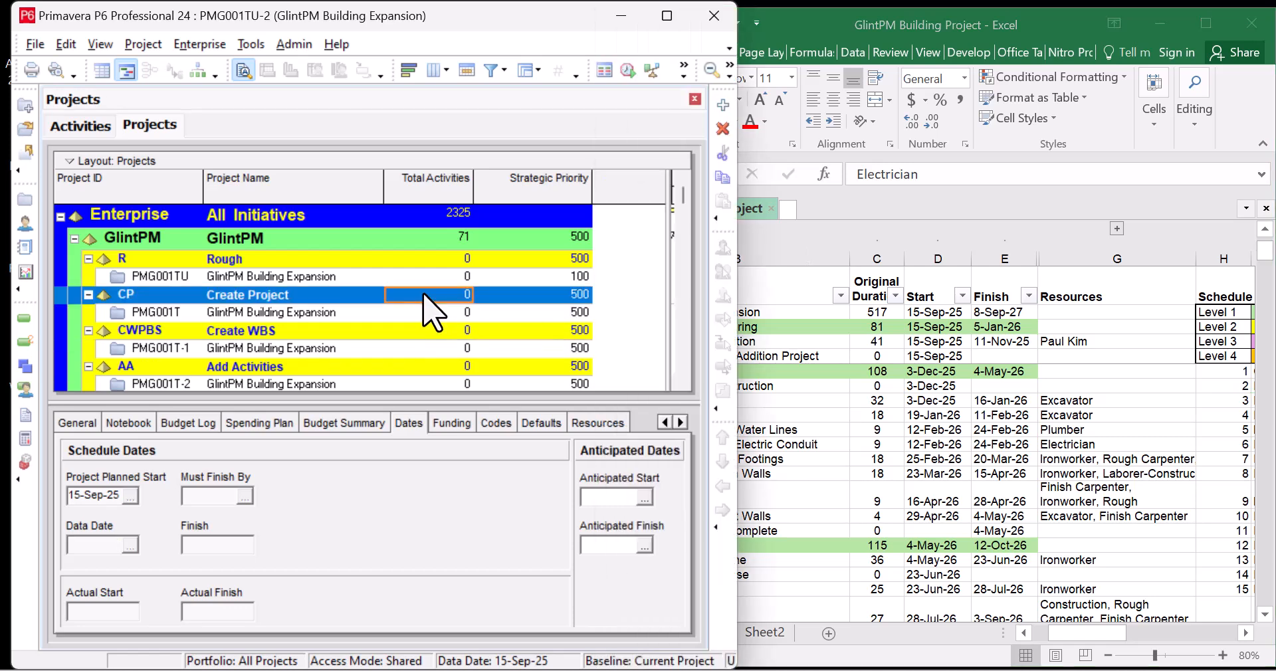
pyautogui.scroll(-1, 397, 349)
pyautogui.scroll(-2, 403, 365)
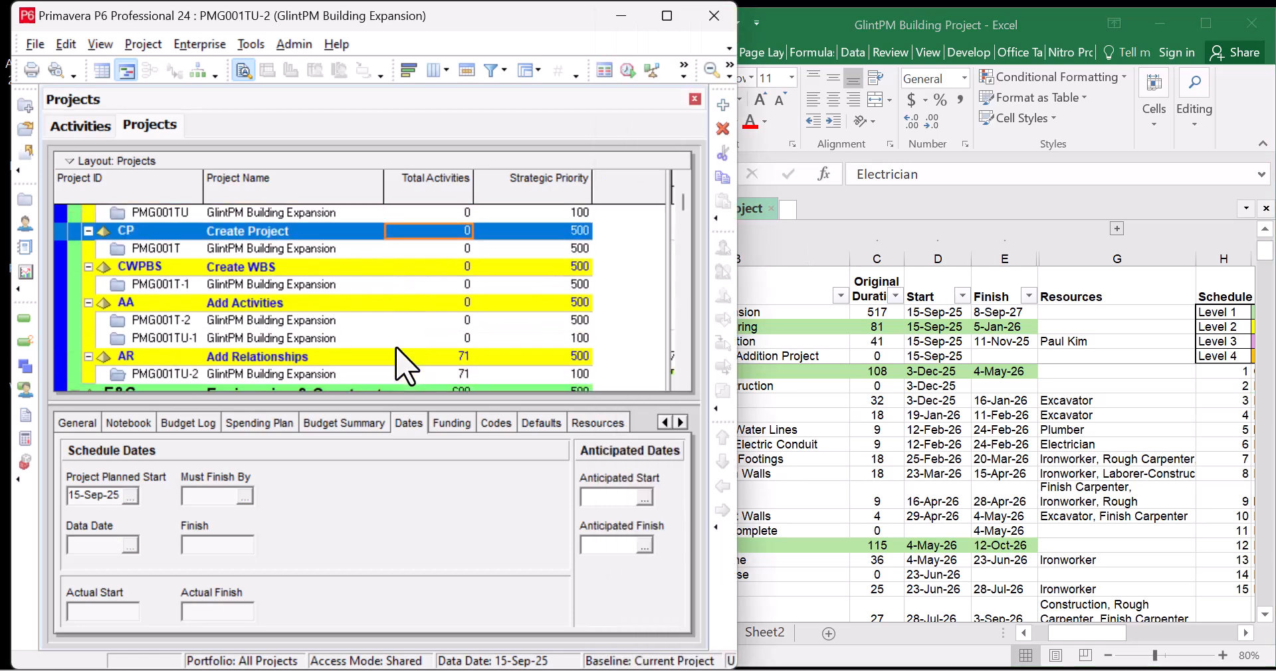
pyautogui.scroll(3, 406, 367)
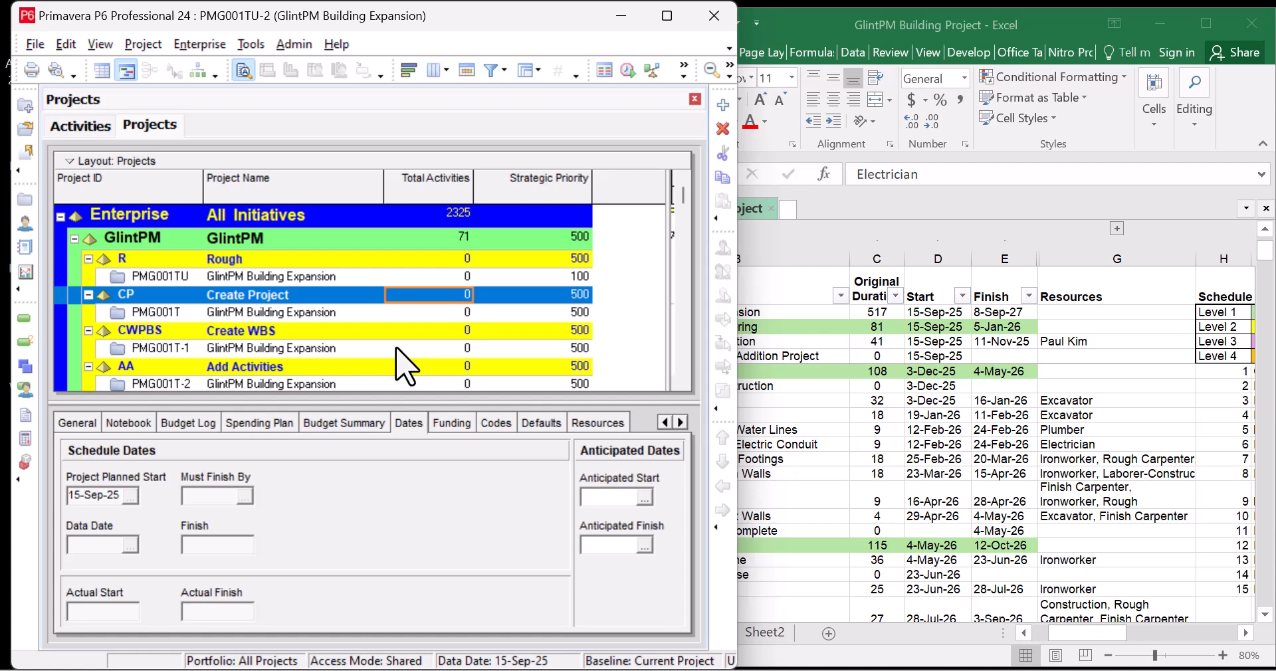
pyautogui.scroll(-1, 405, 366)
pyautogui.scroll(1, 406, 366)
pyautogui.scroll(-1, 345, 363)
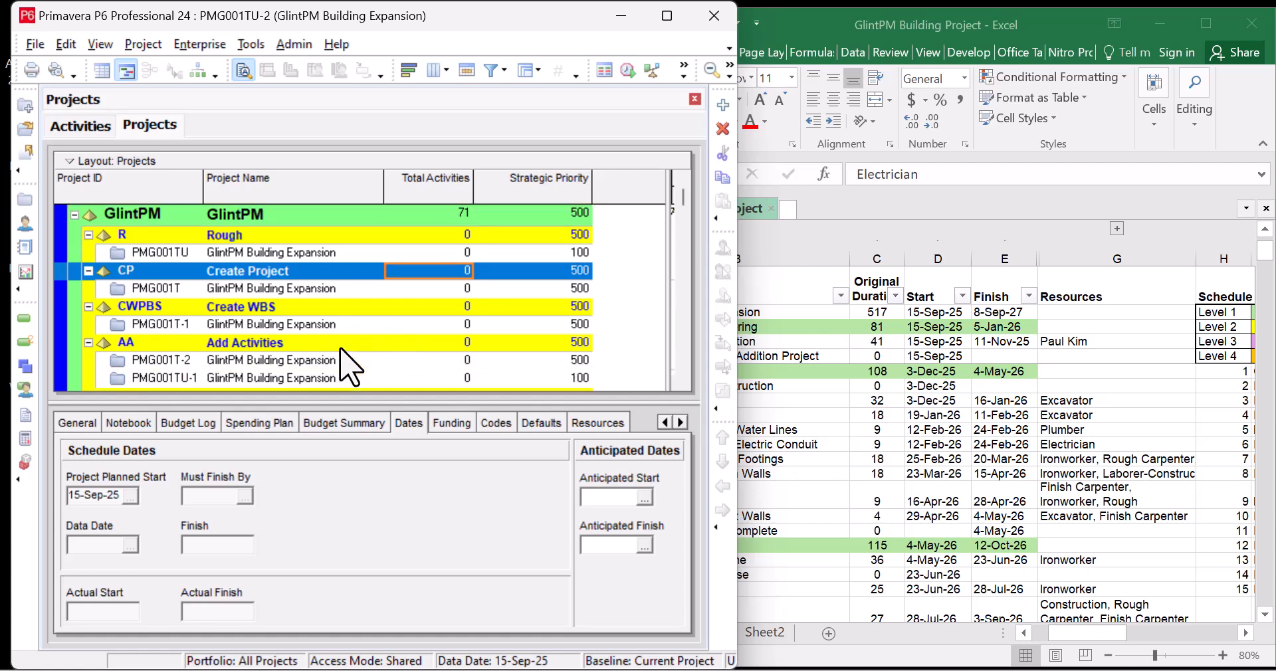
# Select project PMG001TU-2 GlintPM Building Expansion and maximize the P6 window
pyautogui.click(321, 344)
pyautogui.scroll(-1, 322, 345)
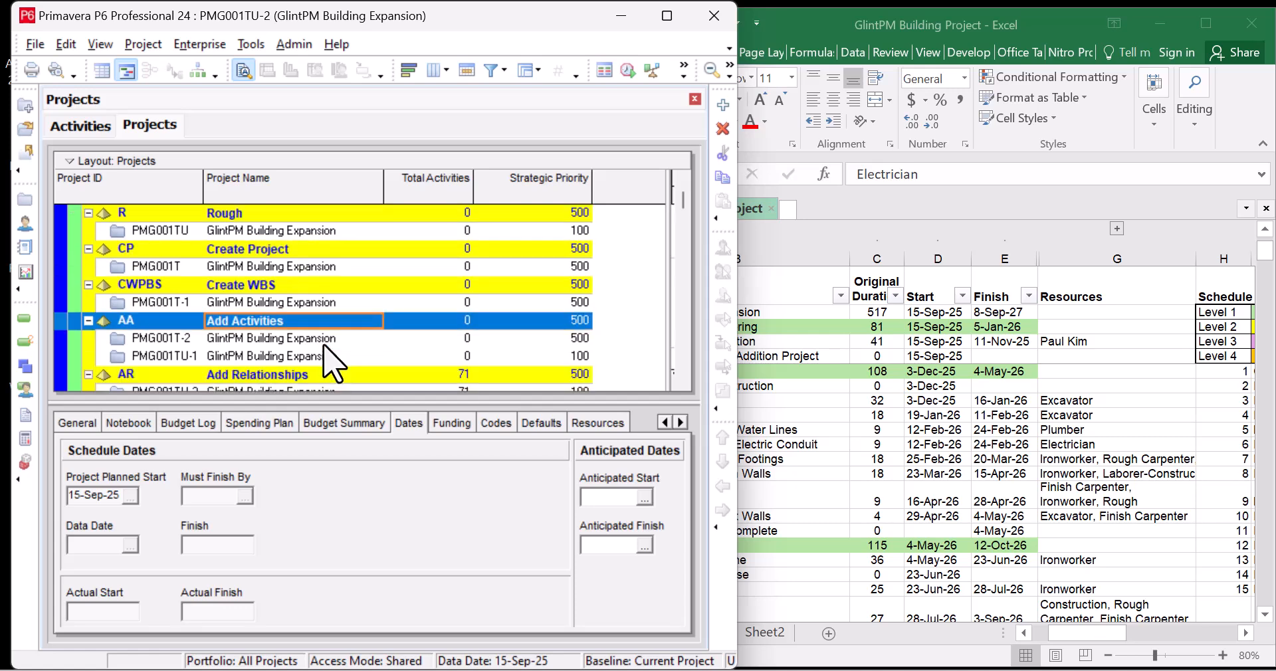
pyautogui.scroll(-2, 349, 364)
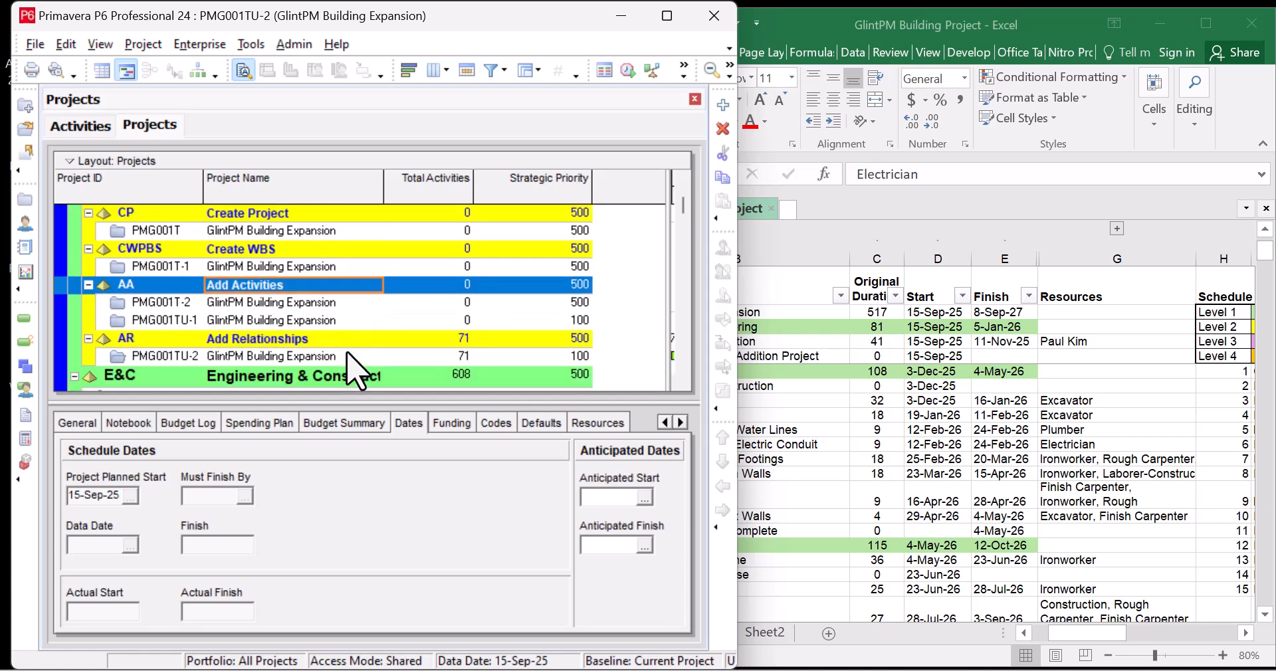
pyautogui.click(353, 353)
pyautogui.scroll(-1, 358, 359)
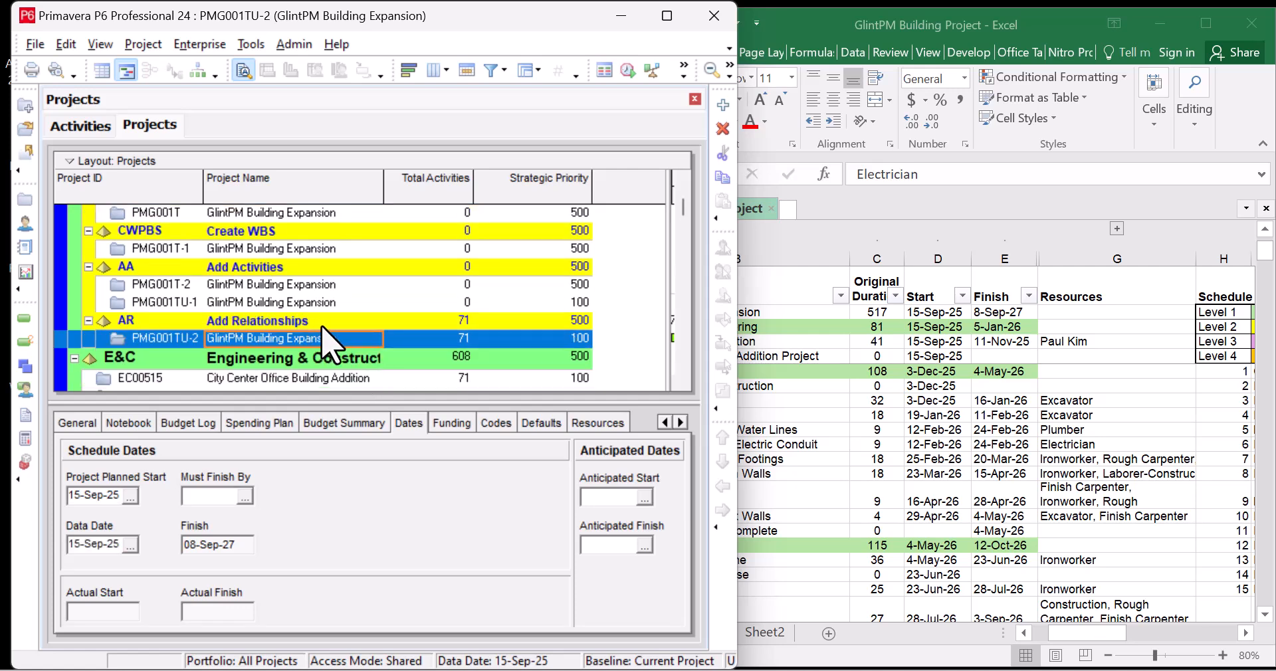
pyautogui.click(667, 16)
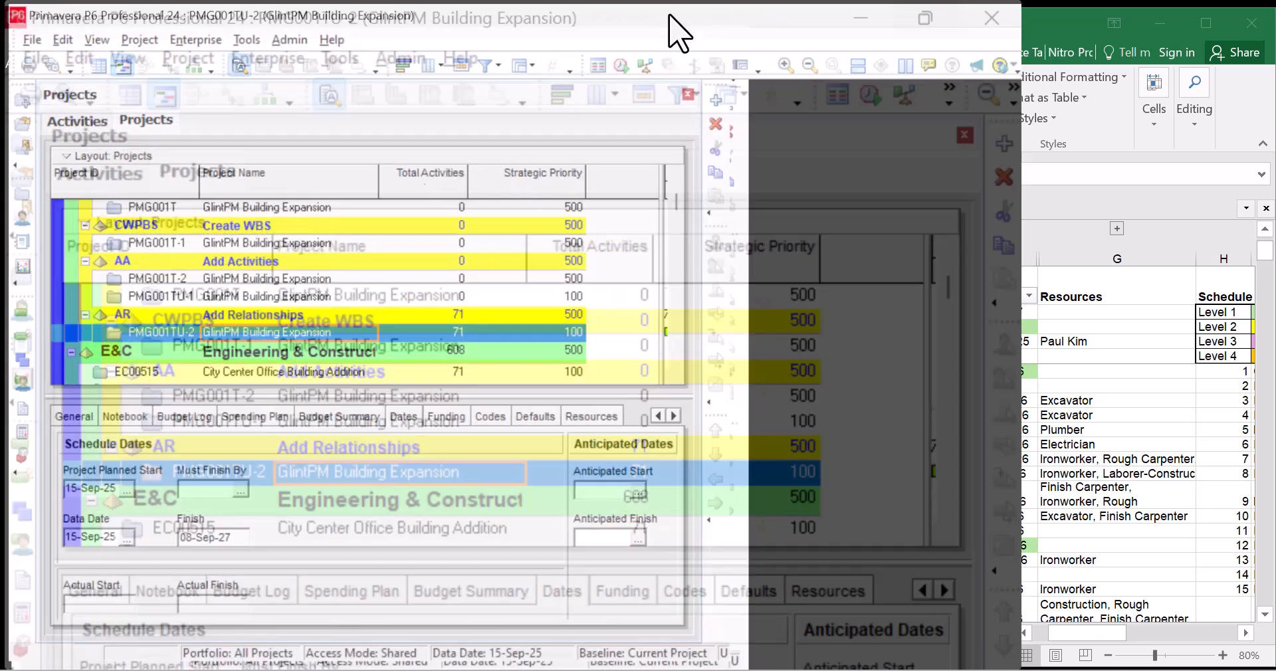
# Open Enterprise > Enterprise Project Structure to show the GlintPM EPS nodes
pyautogui.click(198, 40)
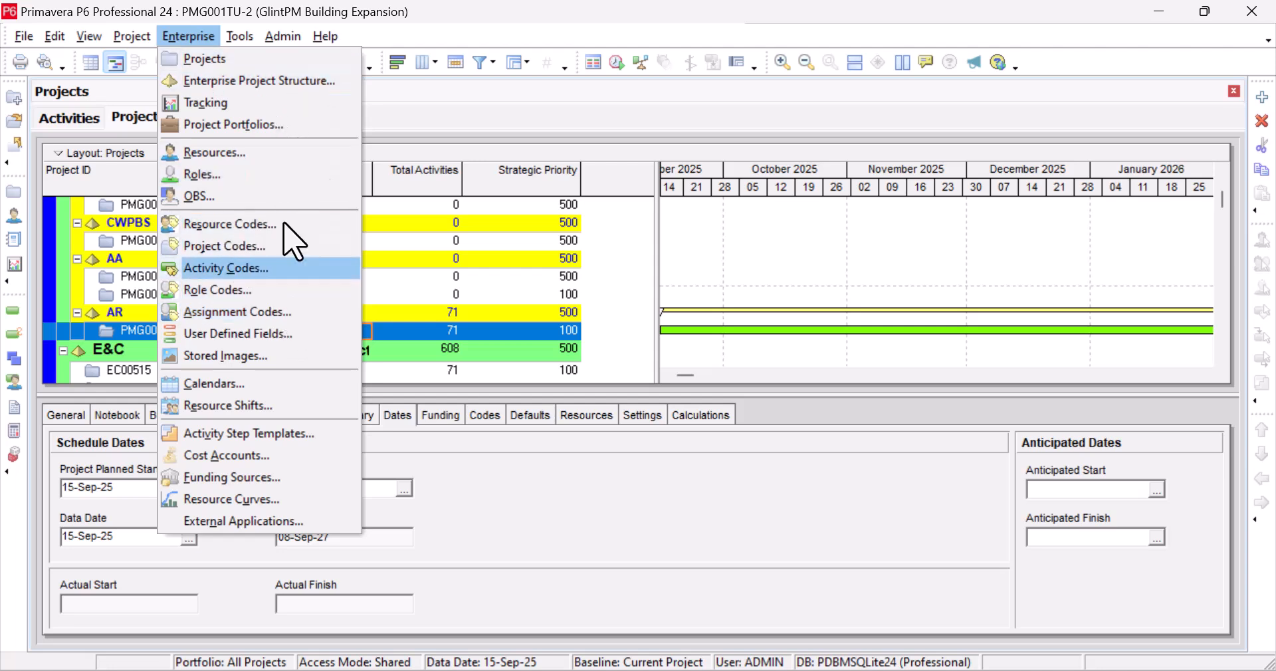
pyautogui.press('Escape')
pyautogui.press('Escape')
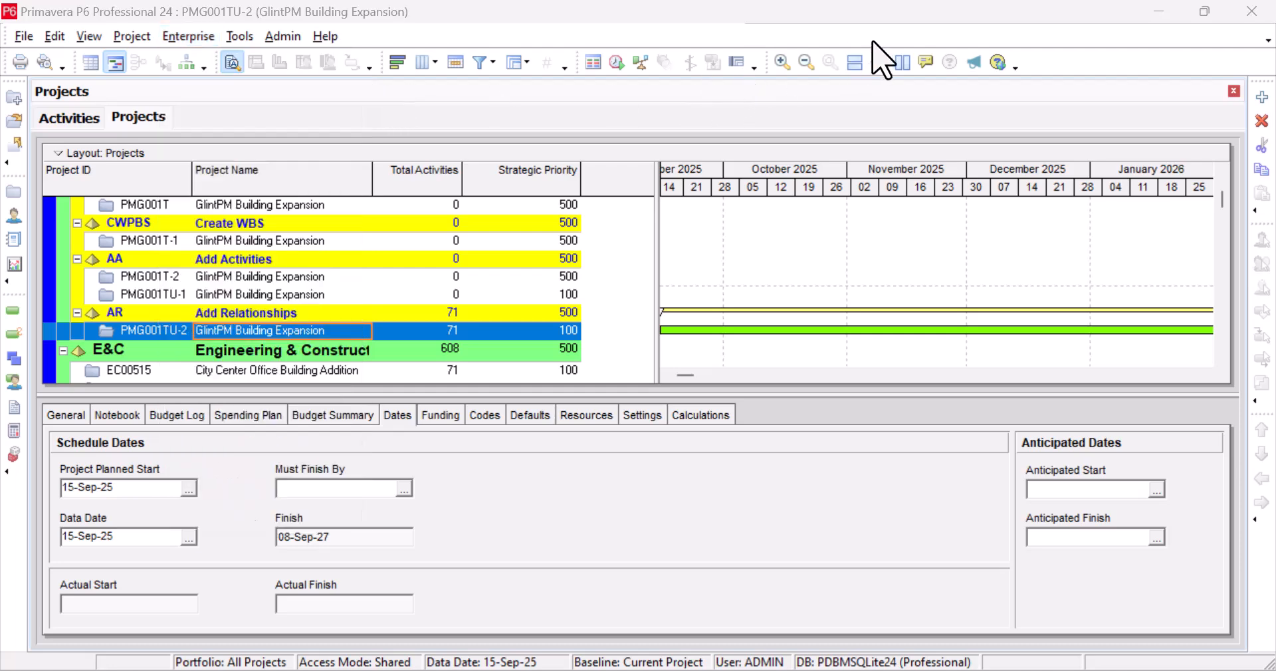
pyautogui.click(190, 36)
pyautogui.click(239, 82)
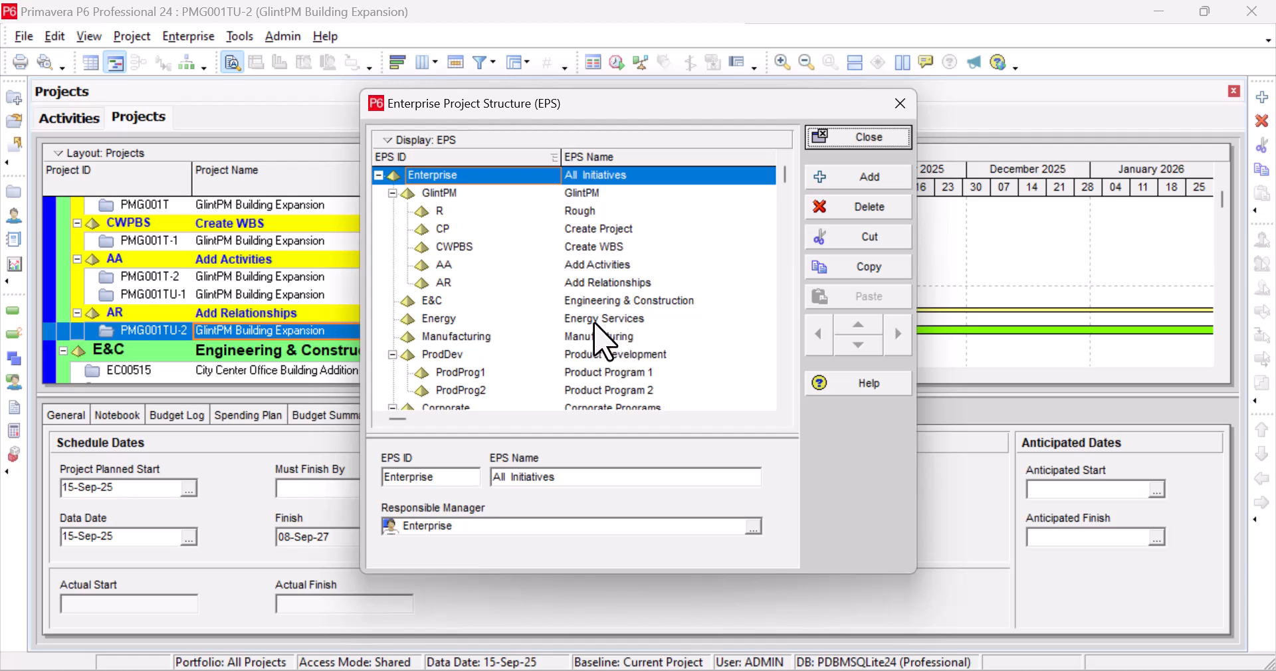
# Add EPS node ARe named 'Assigning Resources' below AR, then close the EPS dialog
pyautogui.click(606, 282)
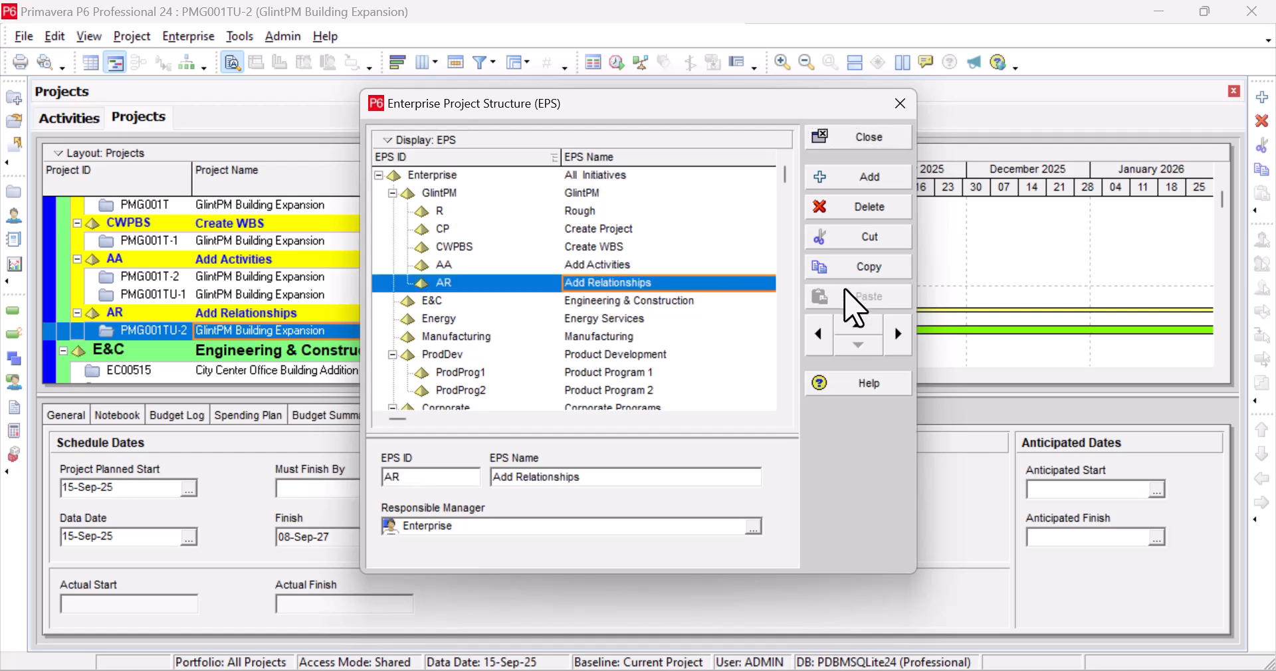
pyautogui.click(877, 177)
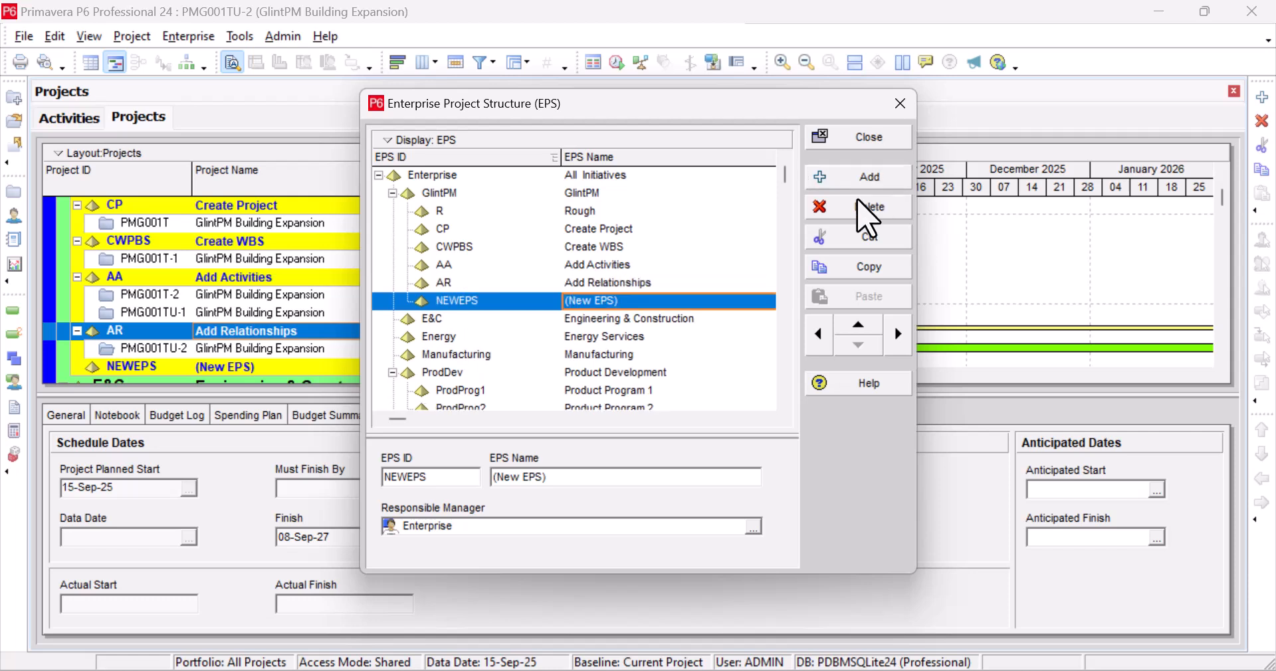
pyautogui.click(489, 302)
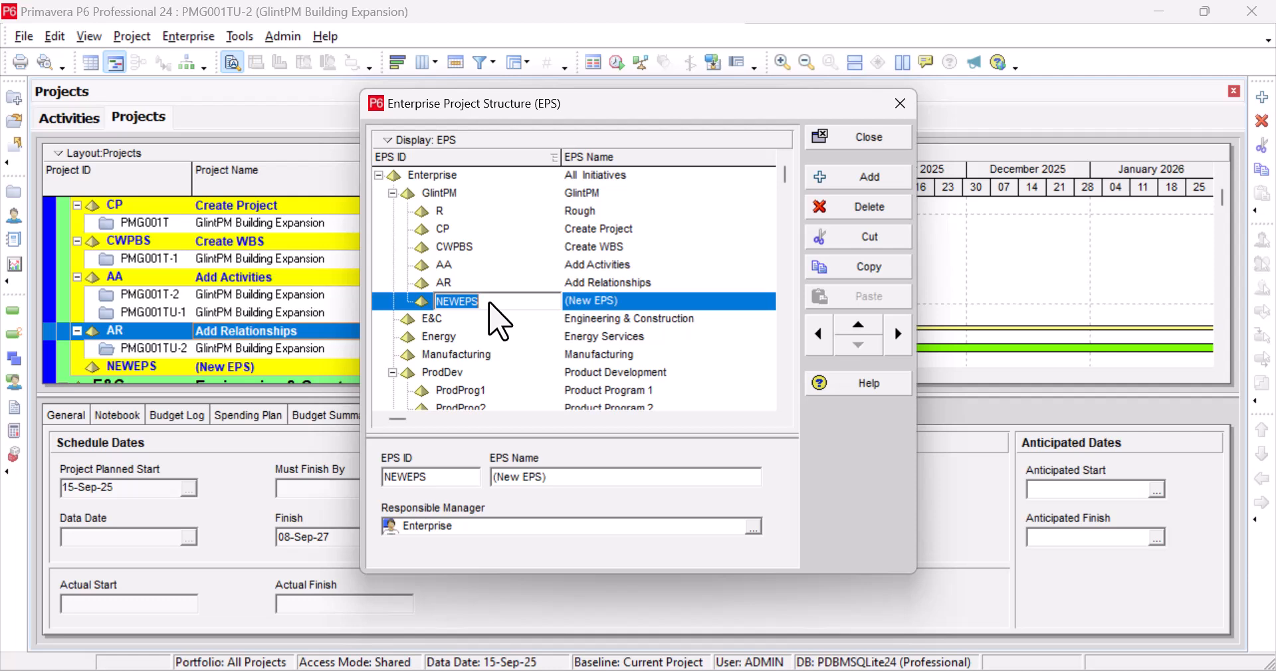
pyautogui.write('ARe')
pyautogui.press('Tab')
pyautogui.write('Addin')
pyautogui.press('BackSpace')
pyautogui.press('BackSpace')
pyautogui.press('BackSpace')
pyautogui.press('BackSpace')
pyautogui.write('ss')
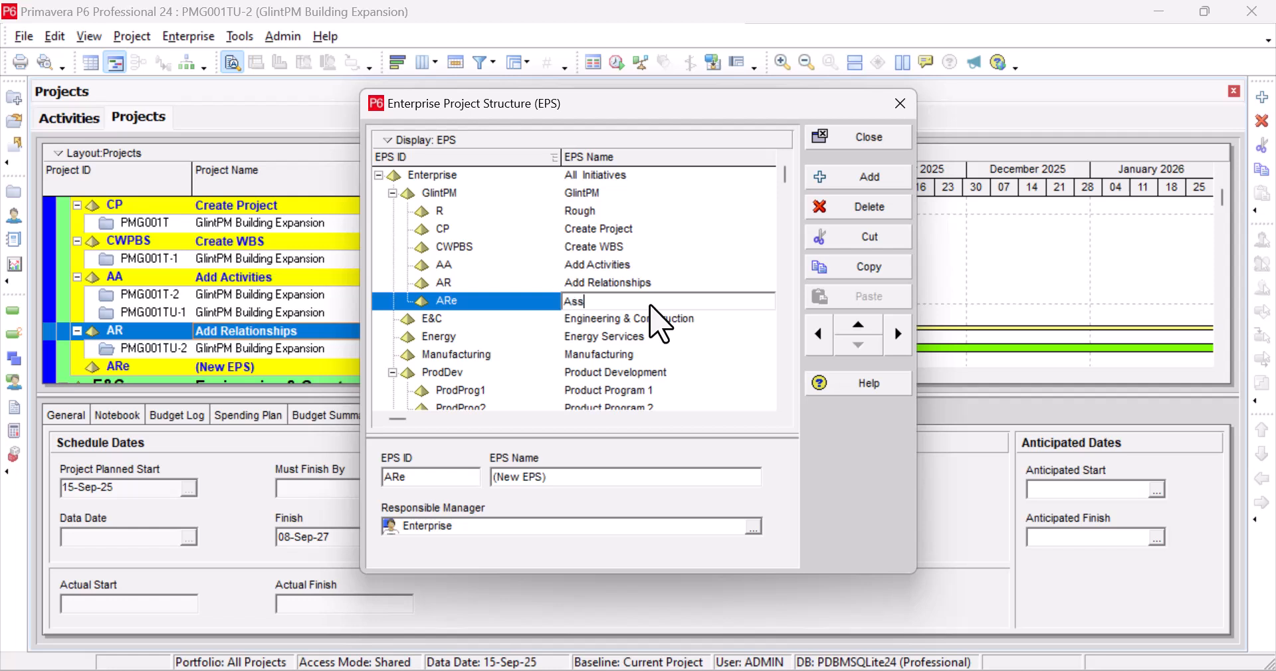
pyautogui.write('igning Resources')
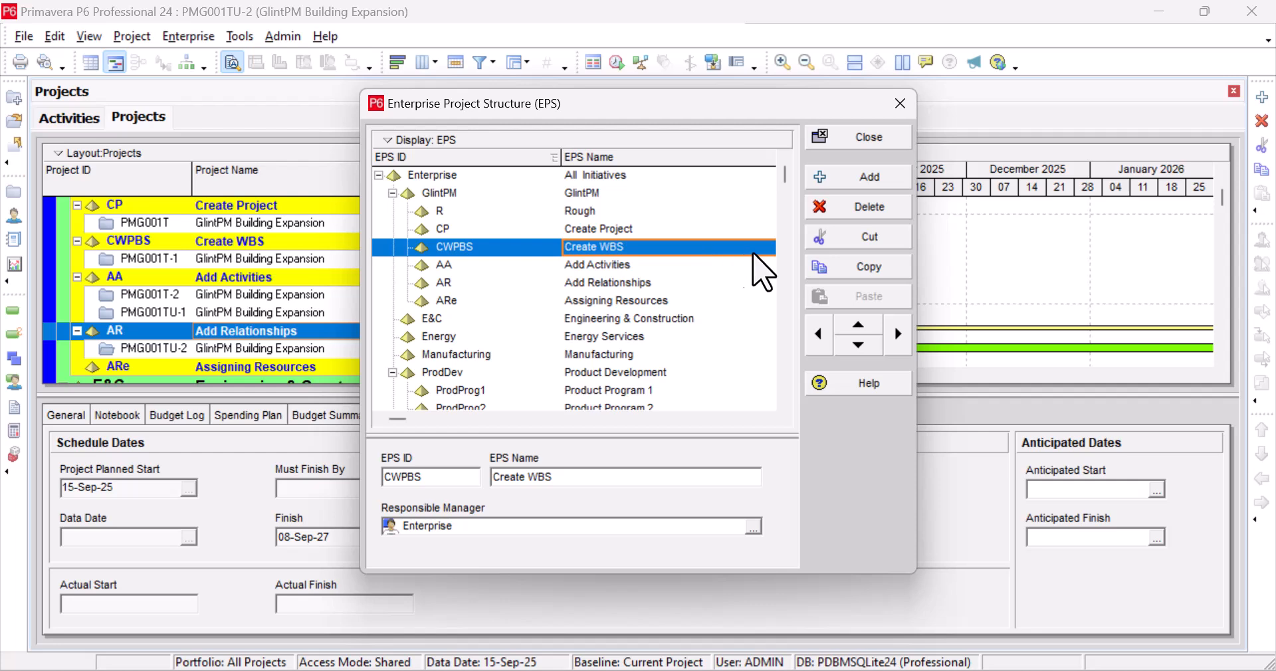
pyautogui.click(665, 282)
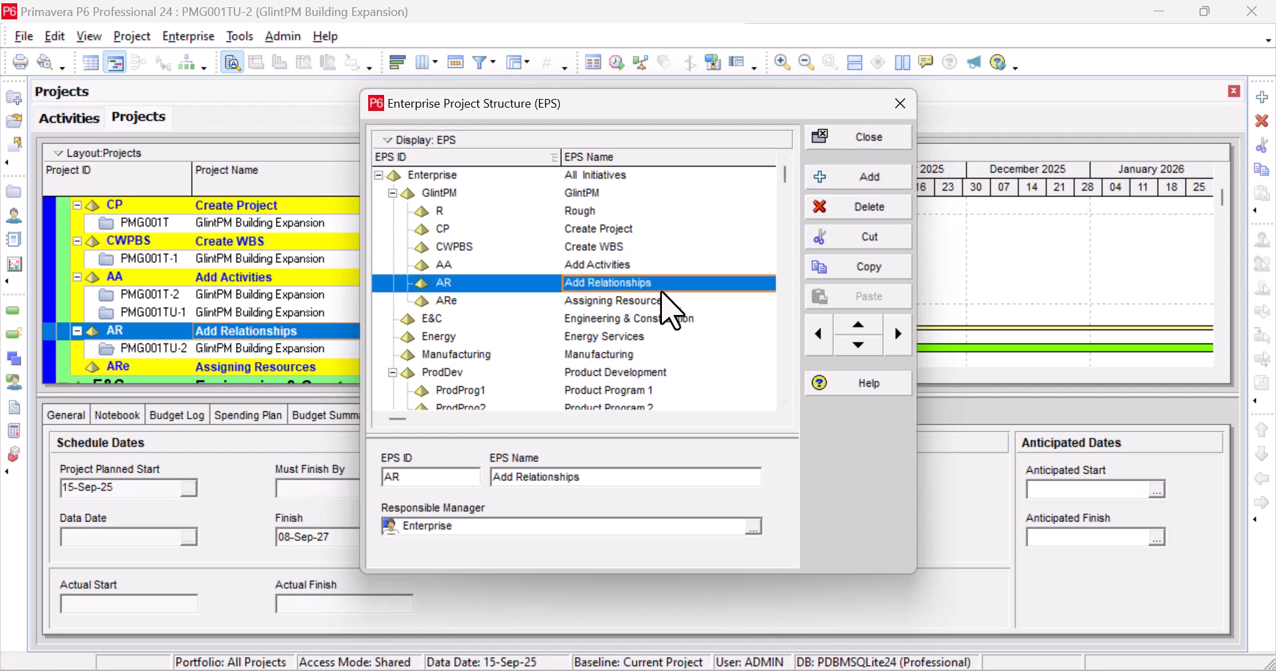
pyautogui.click(665, 300)
pyautogui.click(875, 144)
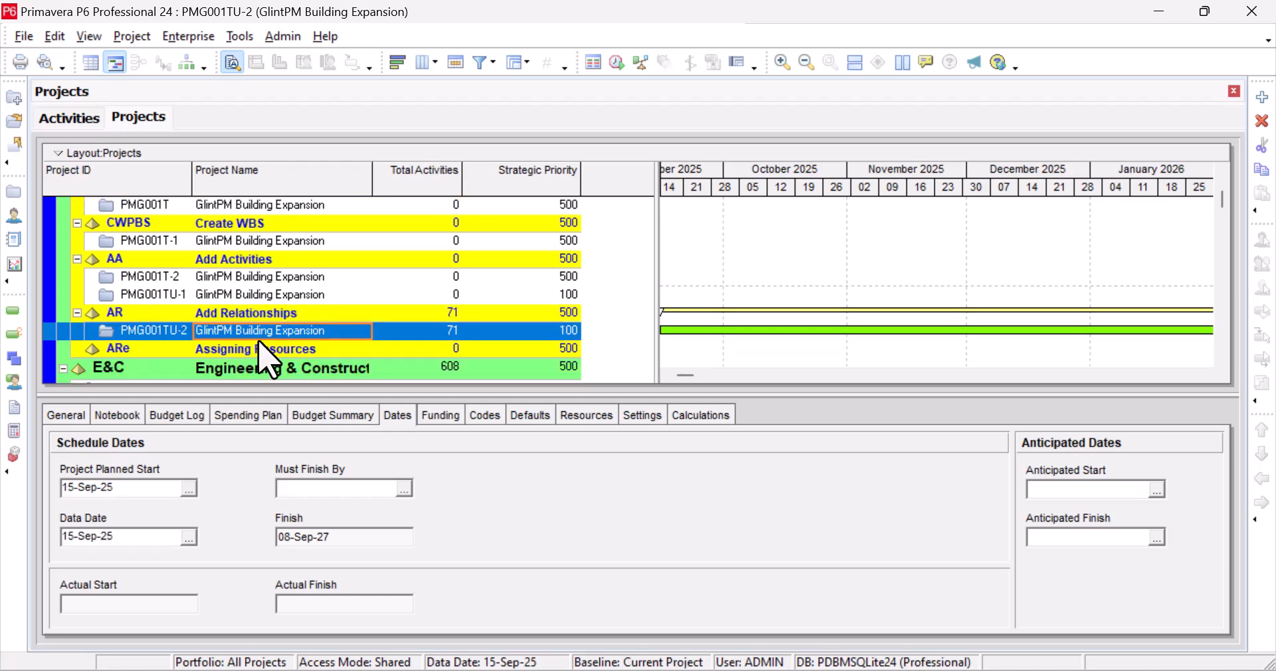
# Copy PMG001TU-2, paste it under ARe as PMG001TU-3 with default options, and open it
pyautogui.rightClick(289, 333)
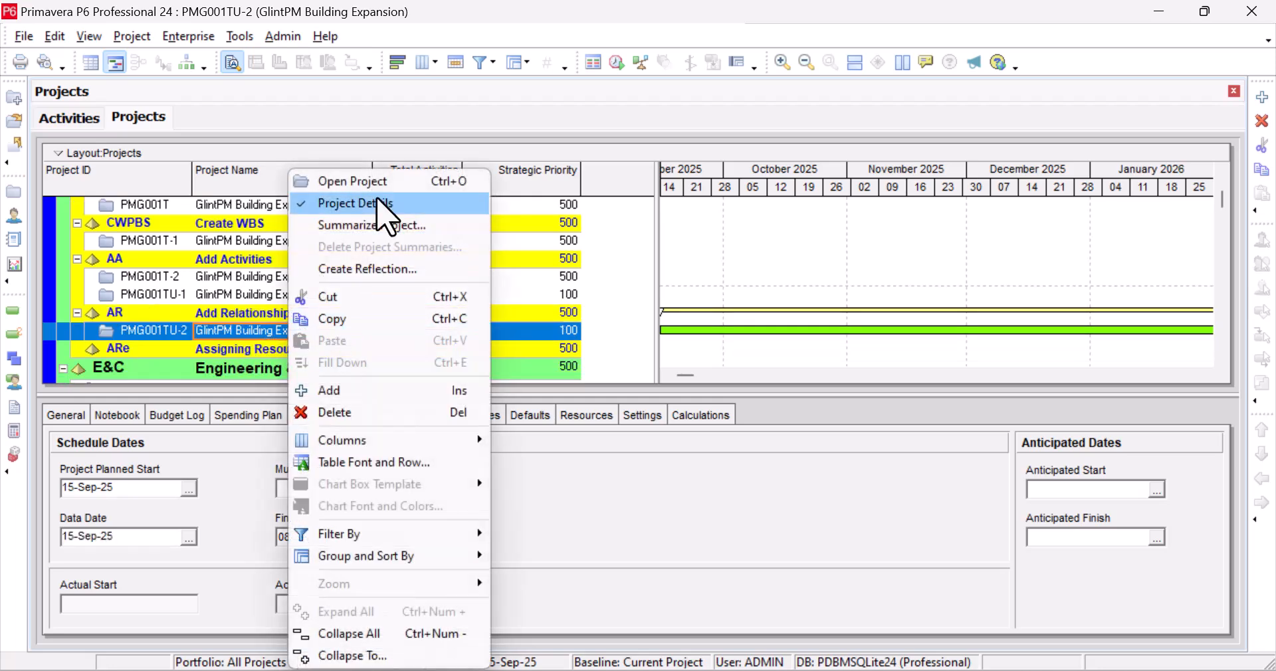
pyautogui.click(364, 325)
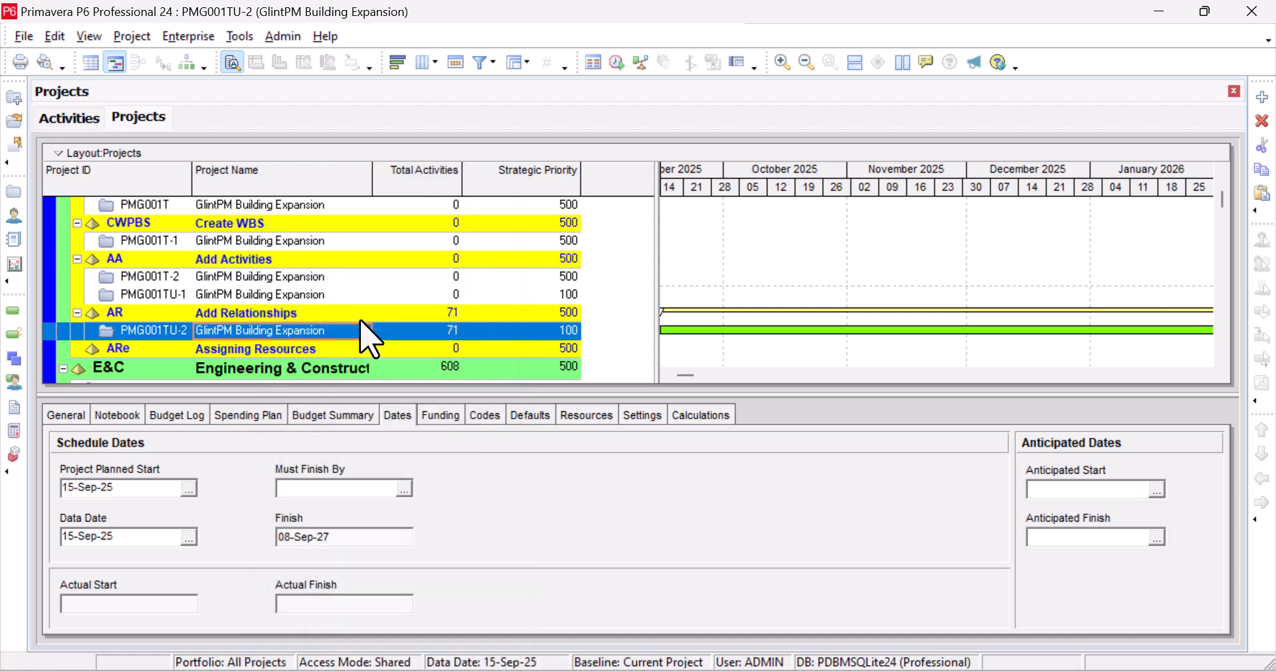
pyautogui.rightClick(293, 351)
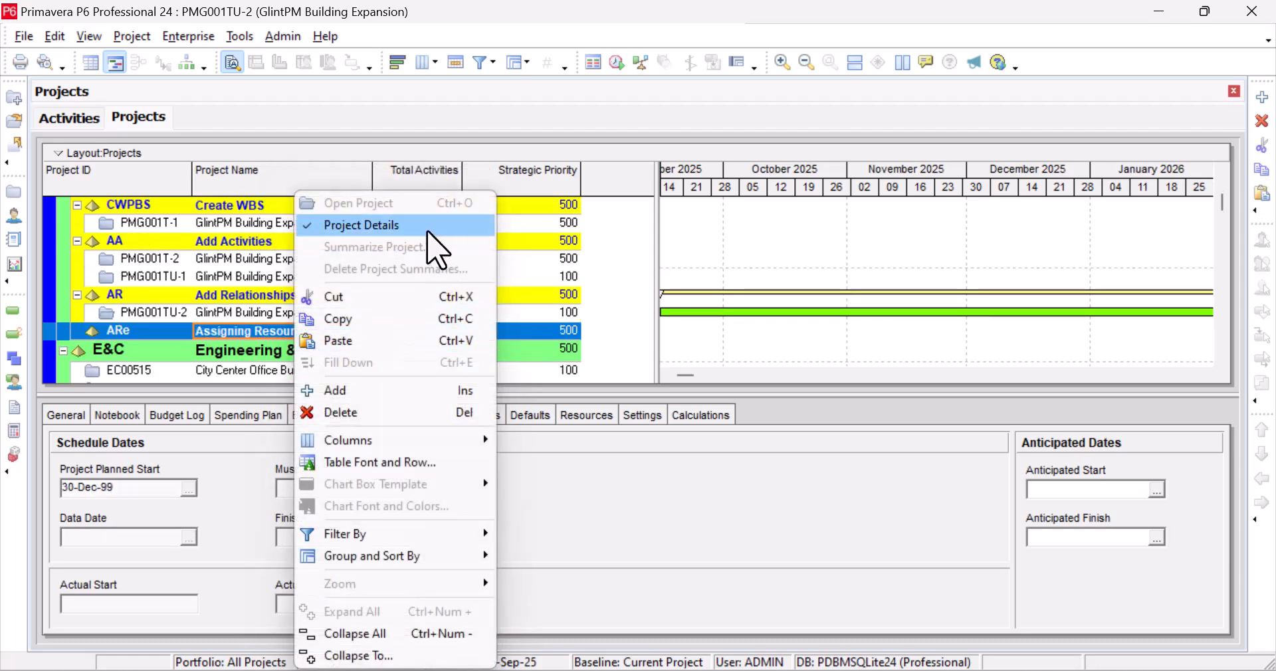
pyautogui.click(333, 342)
pyautogui.click(770, 218)
pyautogui.click(790, 257)
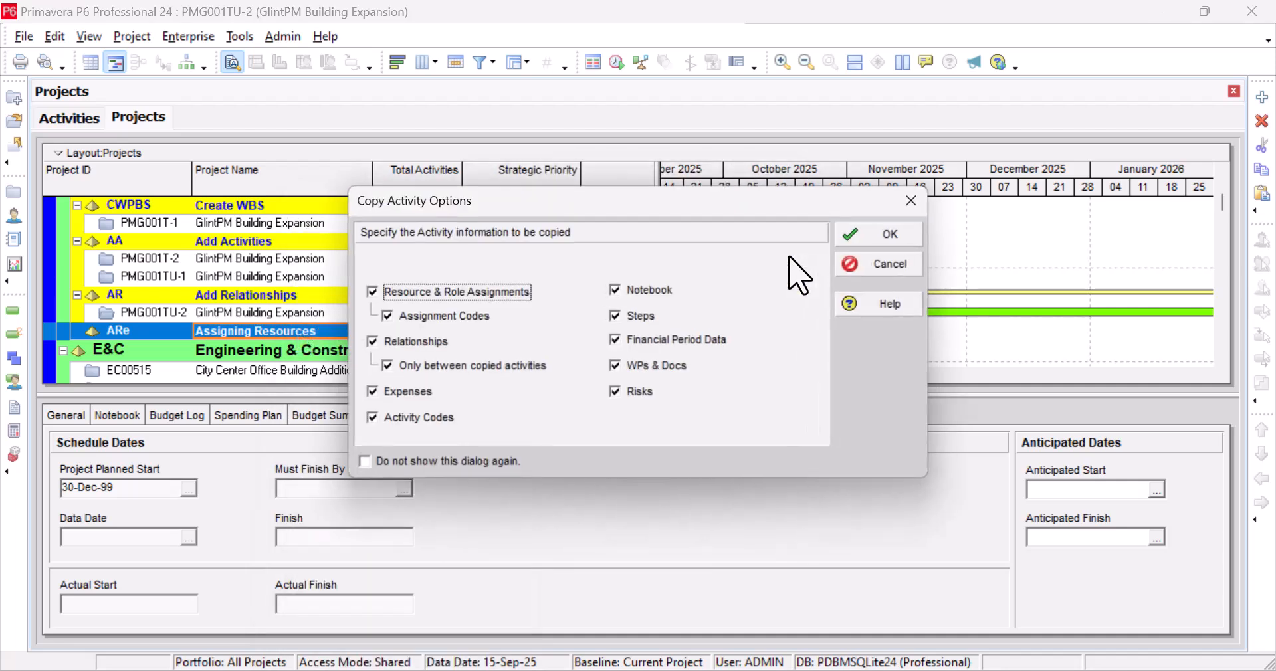
pyautogui.click(848, 238)
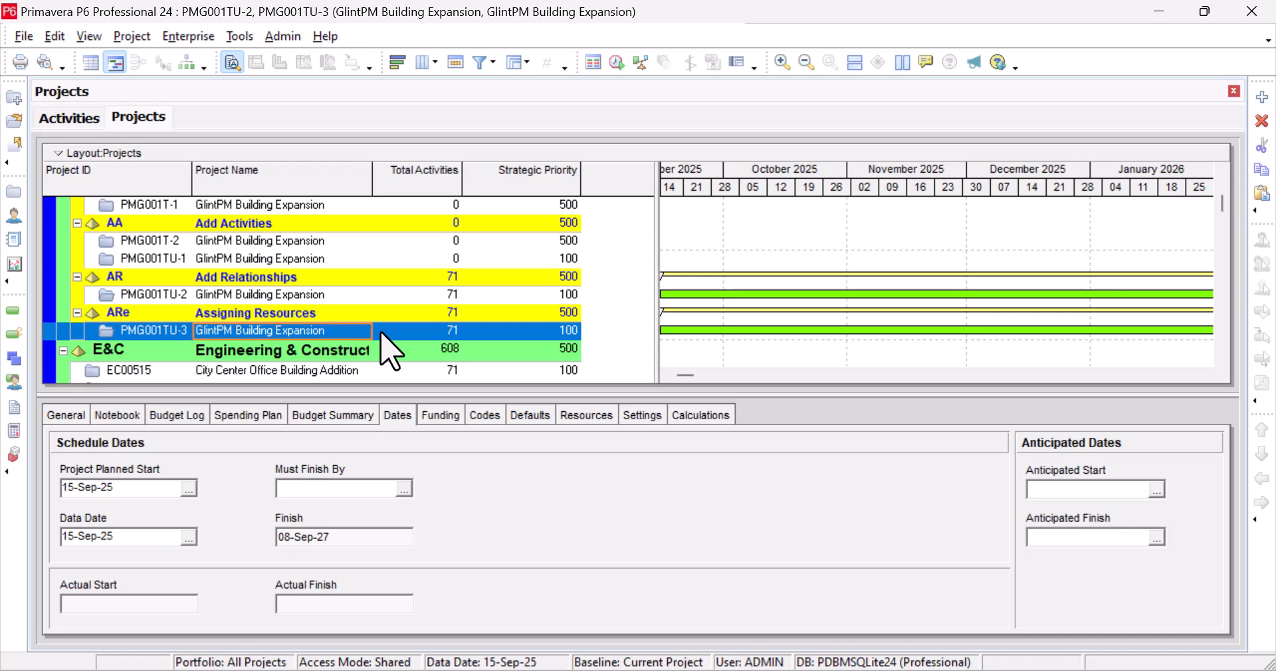
pyautogui.rightClick(383, 337)
pyautogui.click(472, 186)
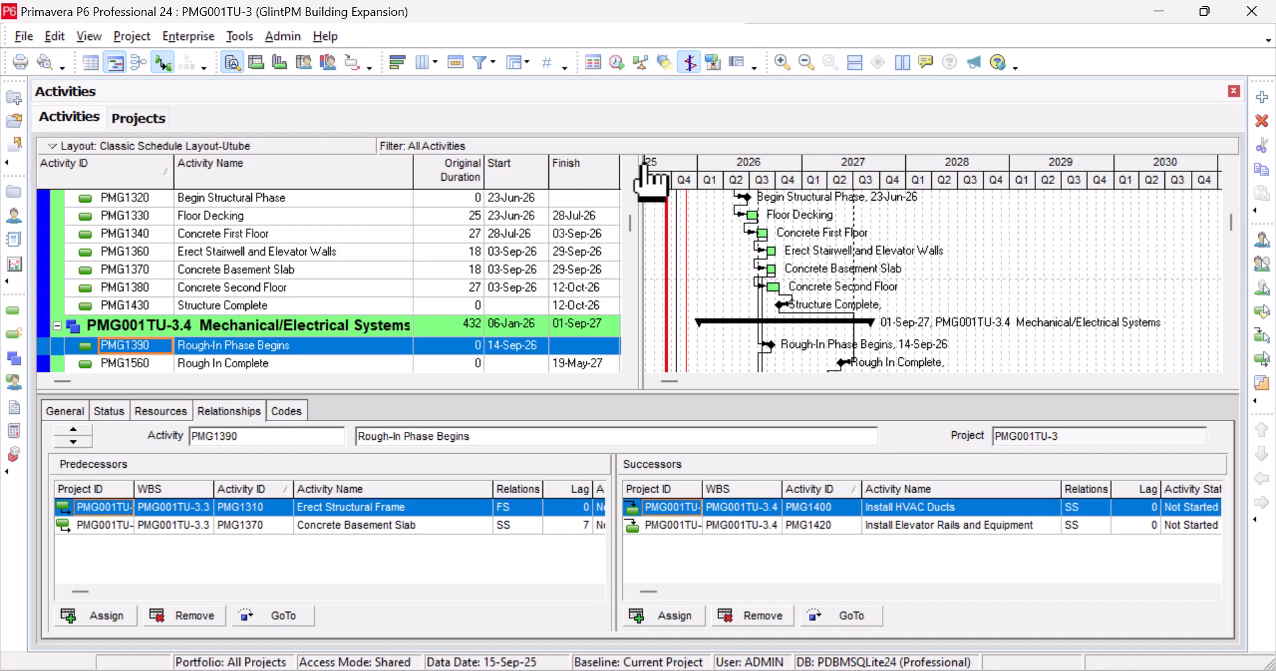
# Widen the PMG001TU-3 activity table to reveal the Phase column and scroll to the top
pyautogui.moveTo(642, 165); pyautogui.dragTo(676, 187)
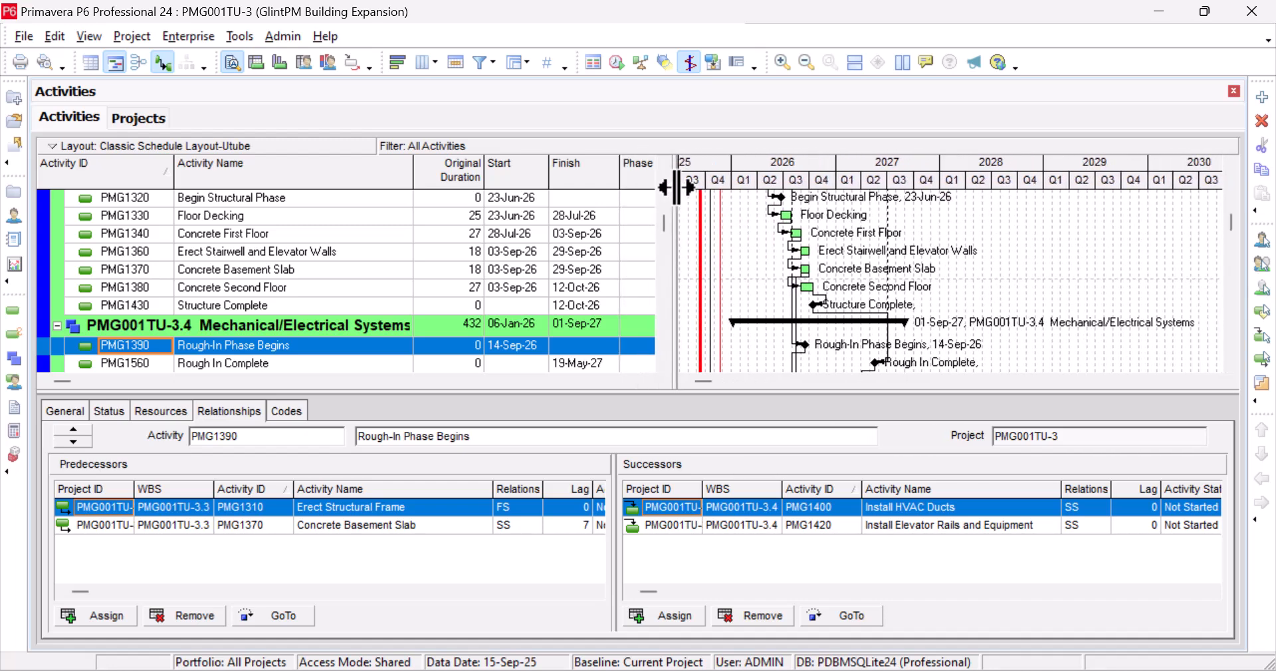
pyautogui.scroll(5, 576, 257)
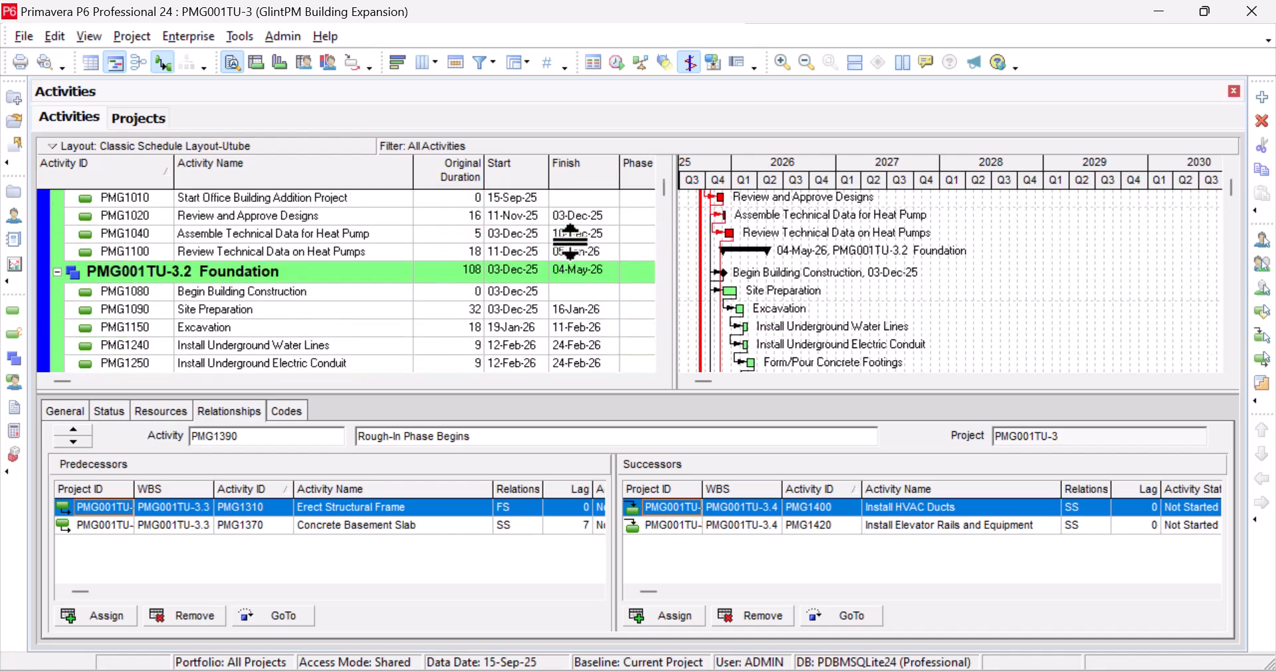
pyautogui.scroll(2, 570, 241)
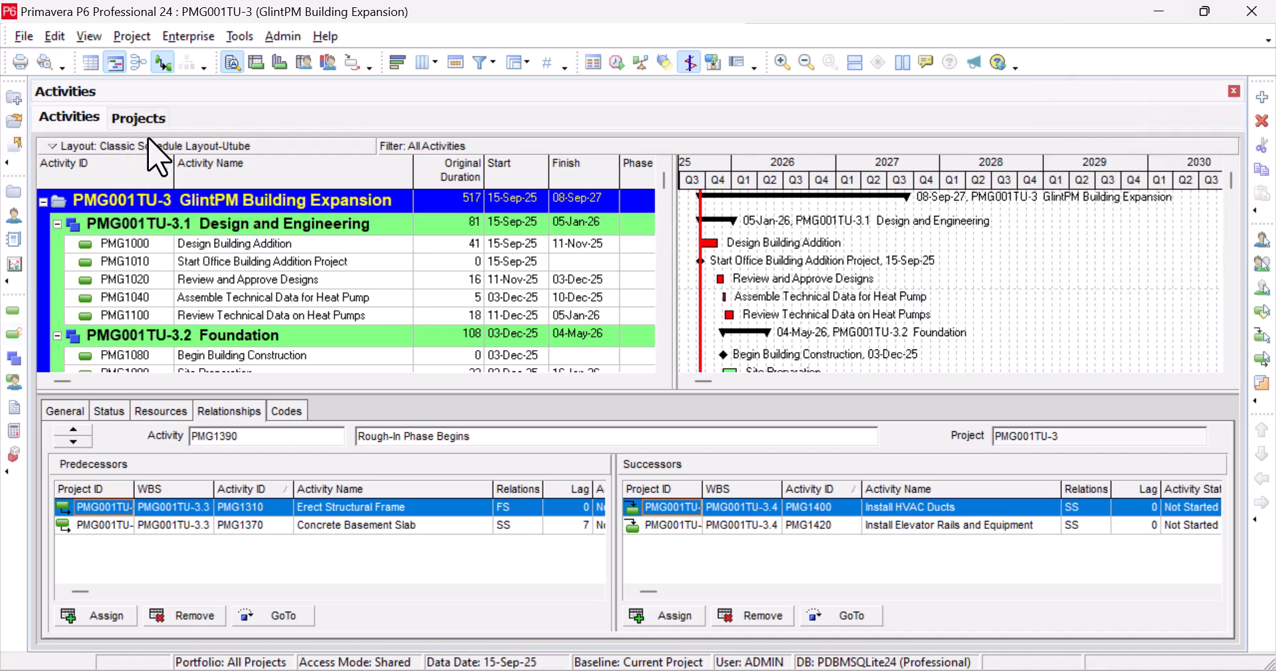
pyautogui.click(136, 41)
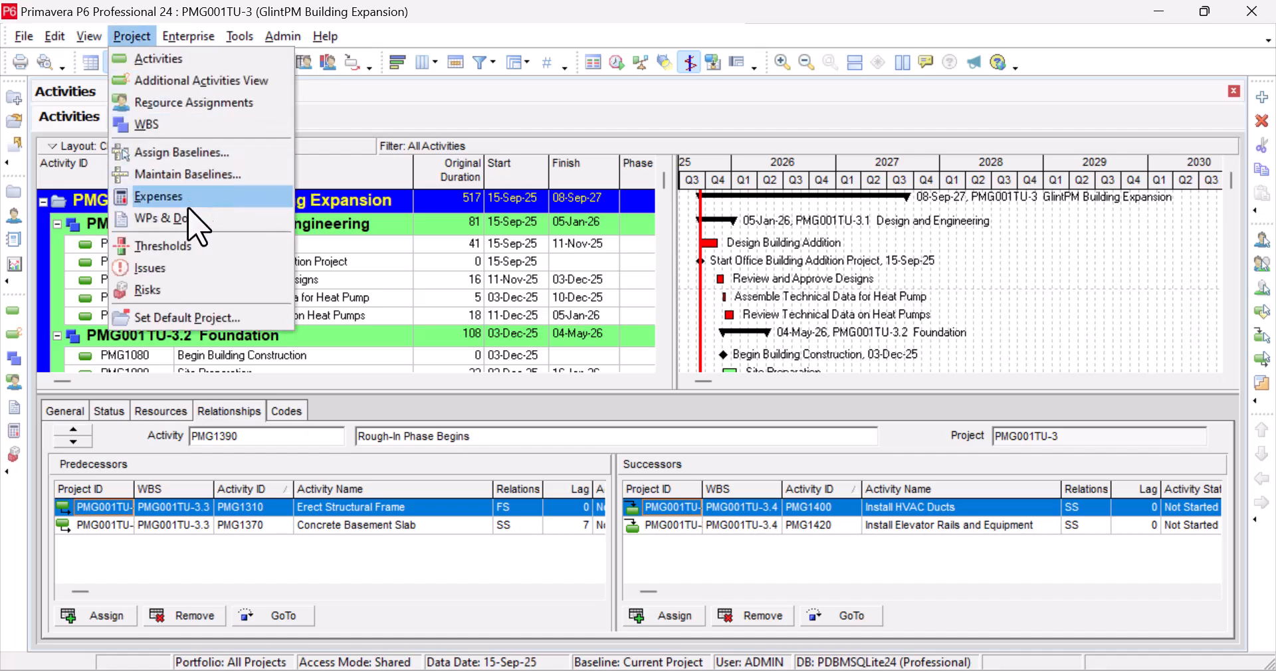
pyautogui.moveTo(188, 38)
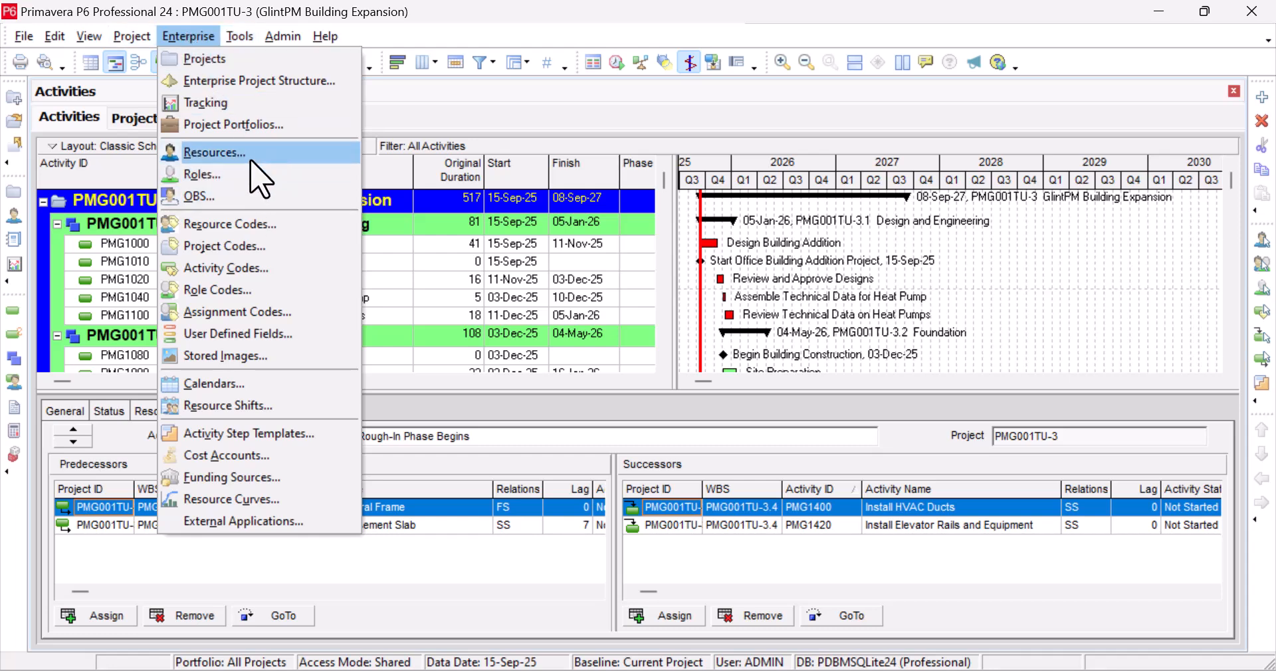
# Open Enterprise > Resources and inspect Hydroblaster among the E&C Resources Trades
pyautogui.click(252, 158)
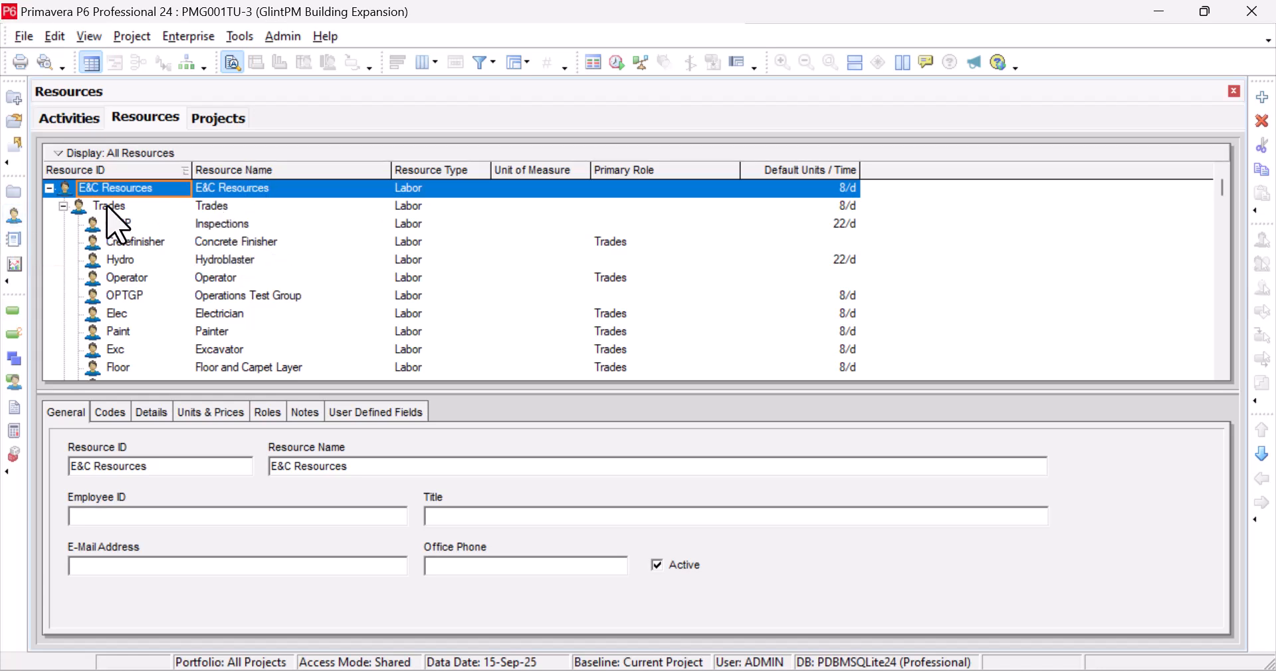
pyautogui.click(254, 259)
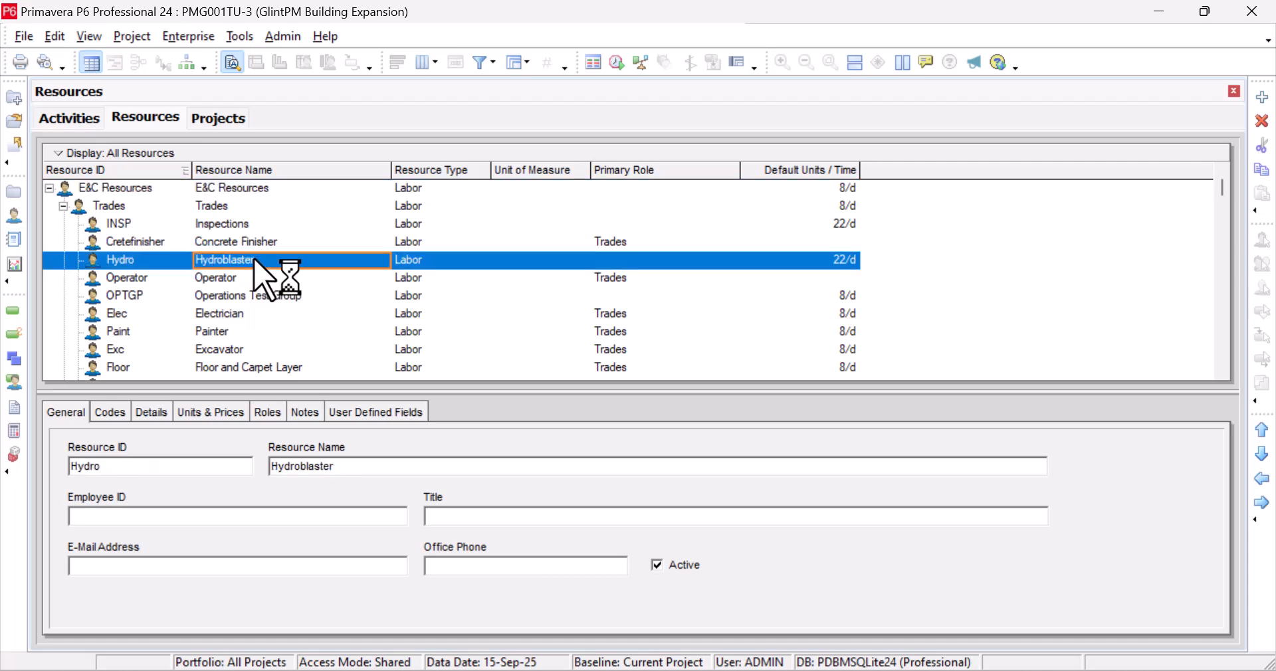
pyautogui.scroll(-5, 256, 266)
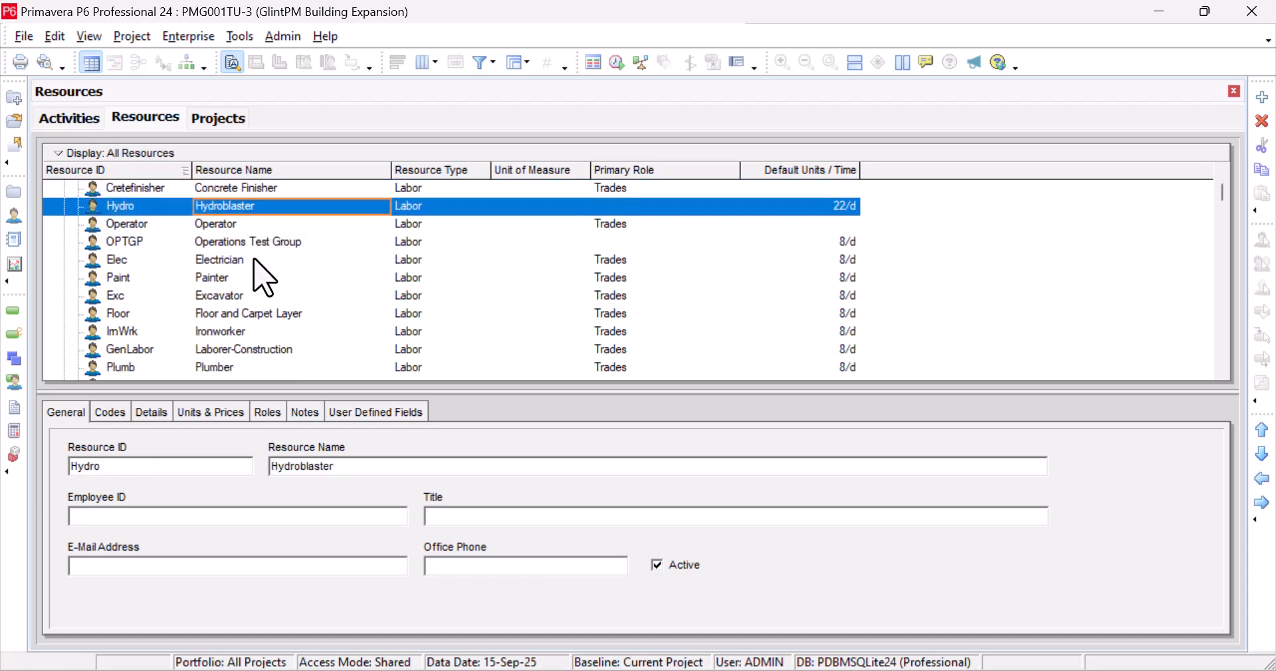
pyautogui.scroll(2, 257, 262)
pyautogui.scroll(4, 256, 261)
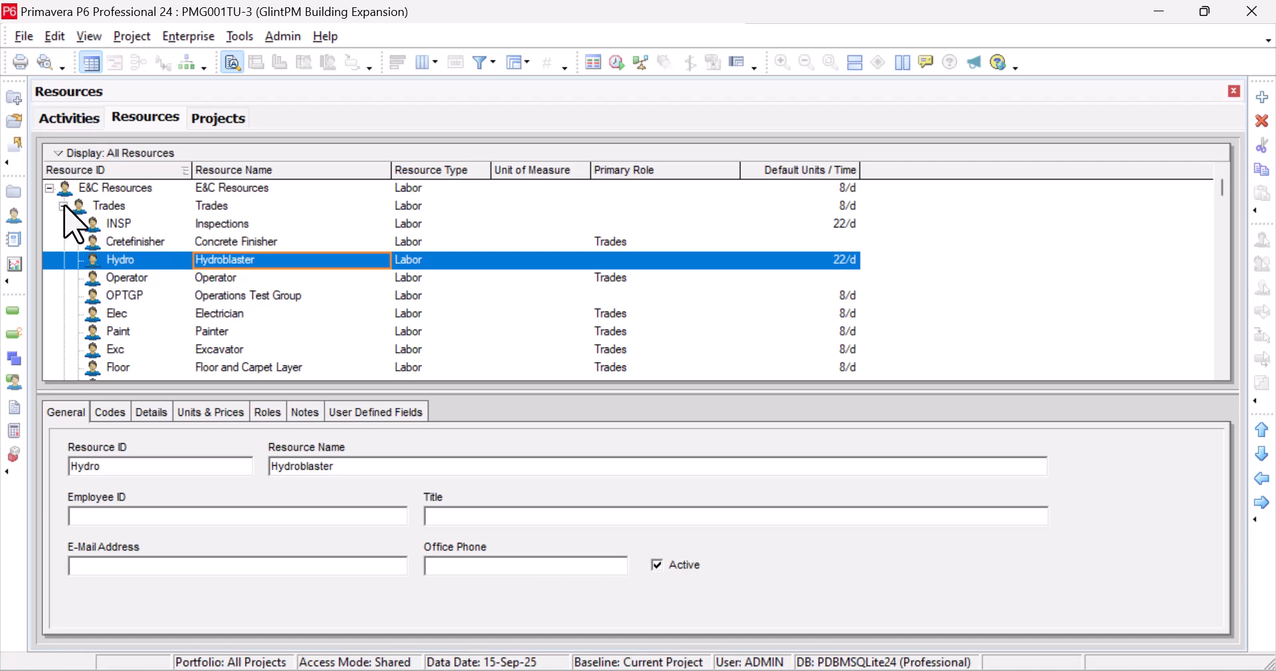
pyautogui.moveTo(64, 208); pyautogui.dragTo(51, 191)
# Add a resource from E&C Resources, promote it to top level, and give it ID GPM BE, name GPM Building Expansion
pyautogui.rightClick(152, 189)
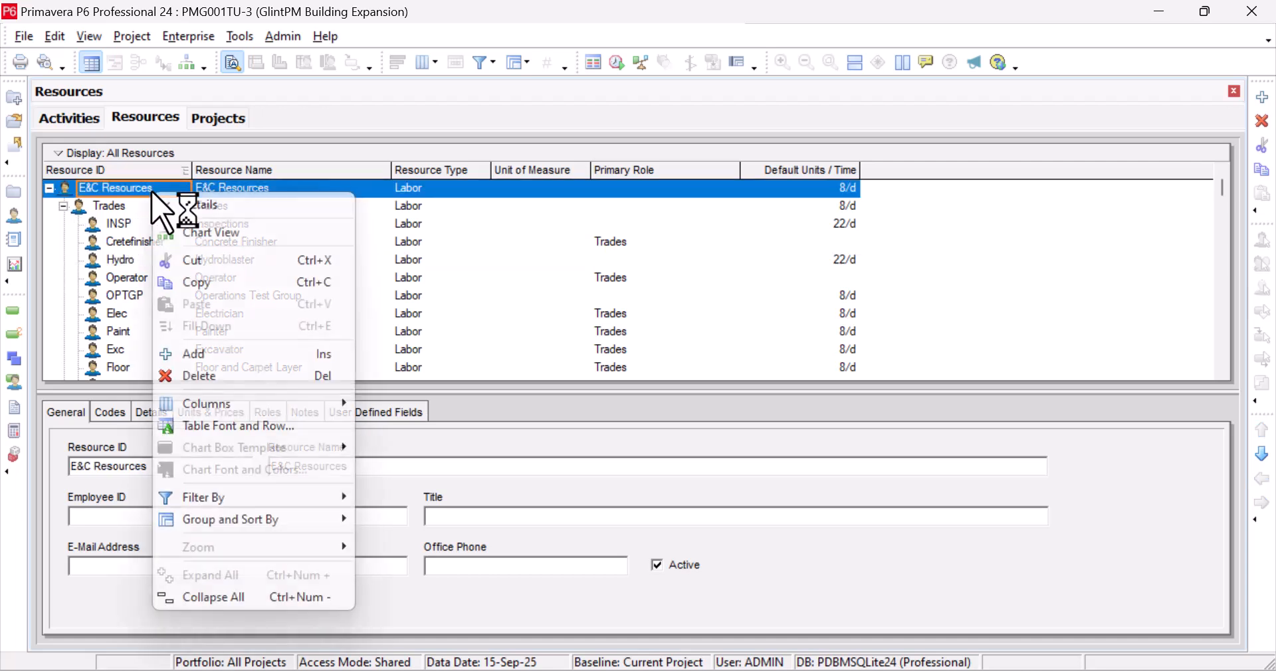
pyautogui.click(226, 356)
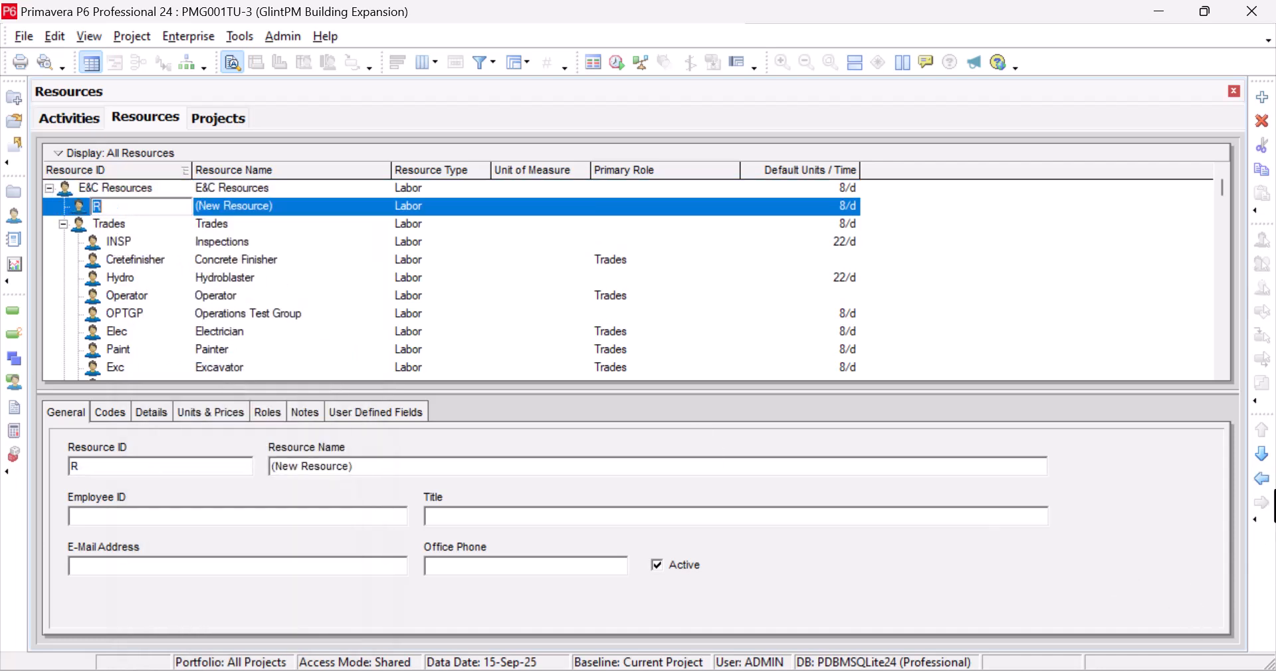
pyautogui.click(1261, 479)
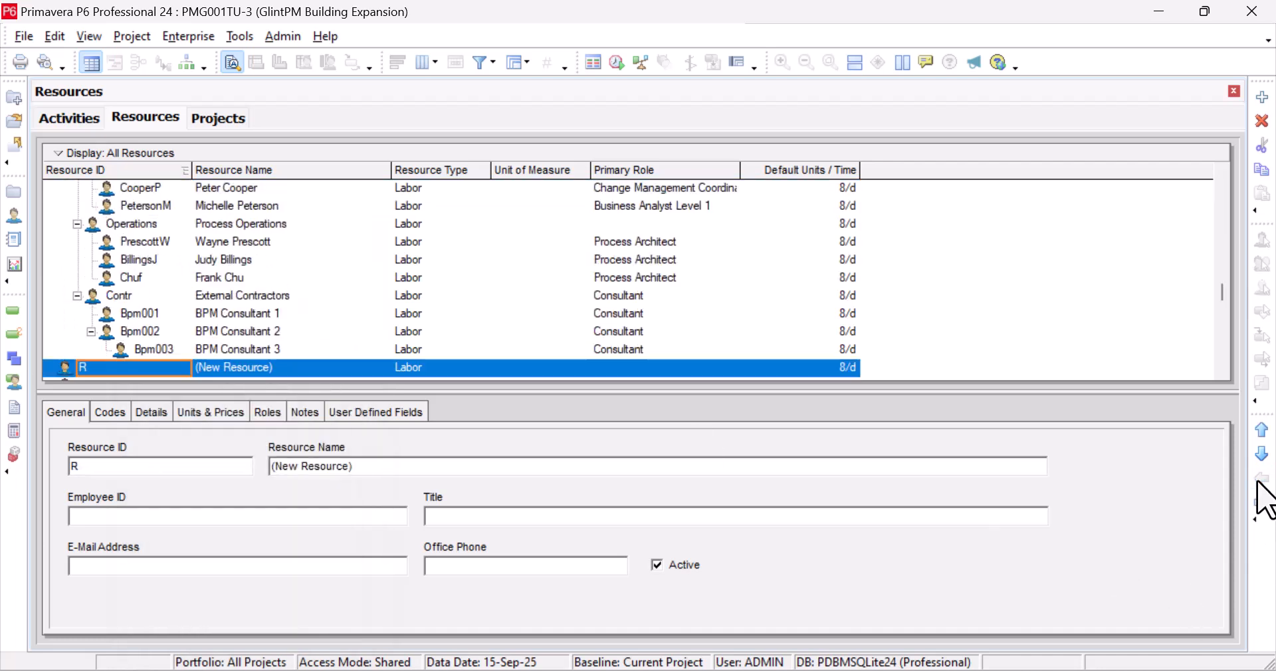
pyautogui.click(1261, 431)
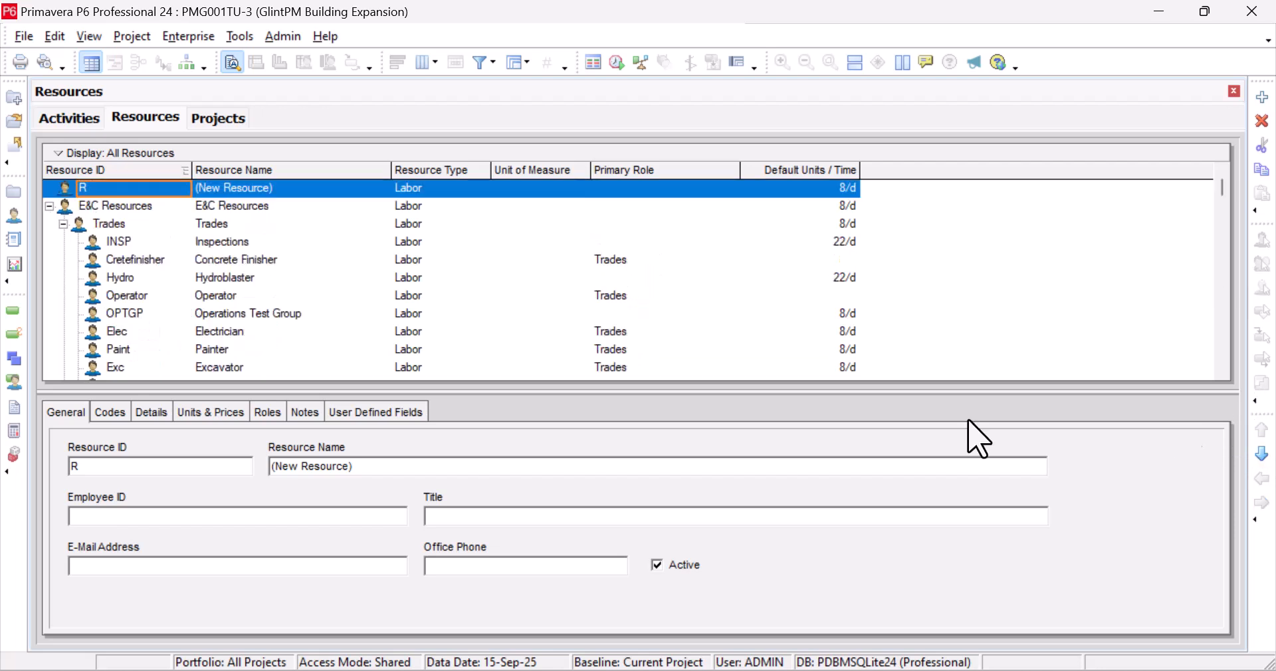
pyautogui.click(281, 189)
pyautogui.click(131, 194)
pyautogui.click(133, 189)
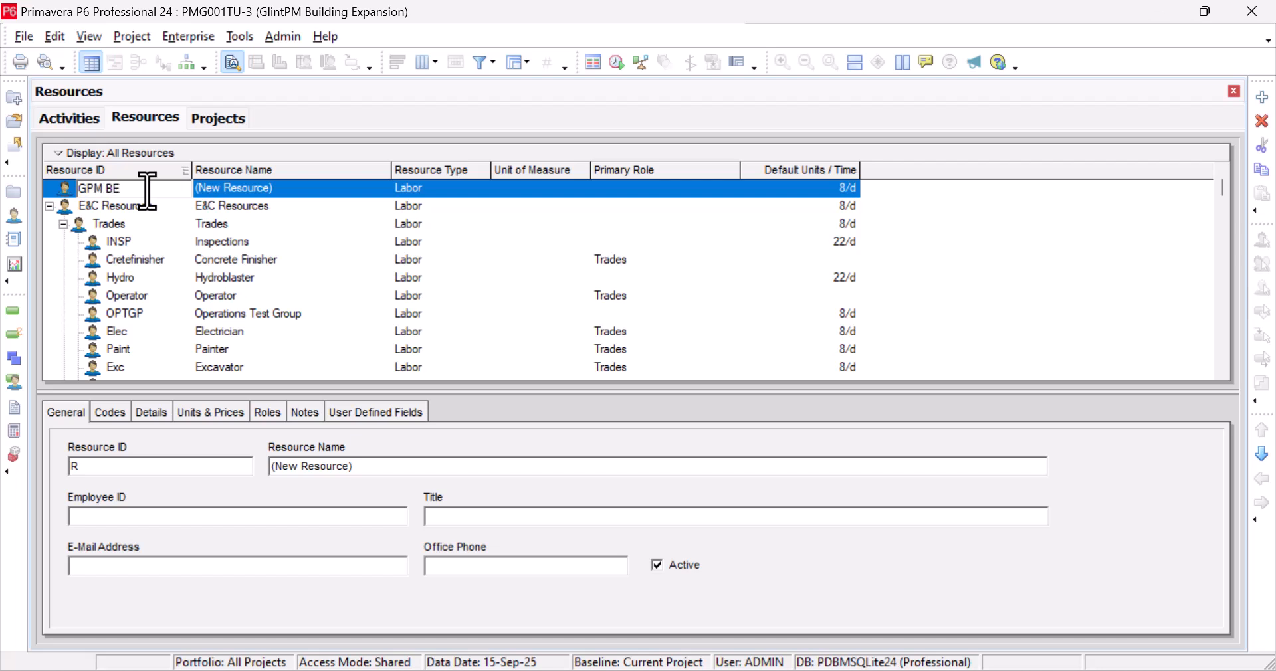
pyautogui.click(289, 189)
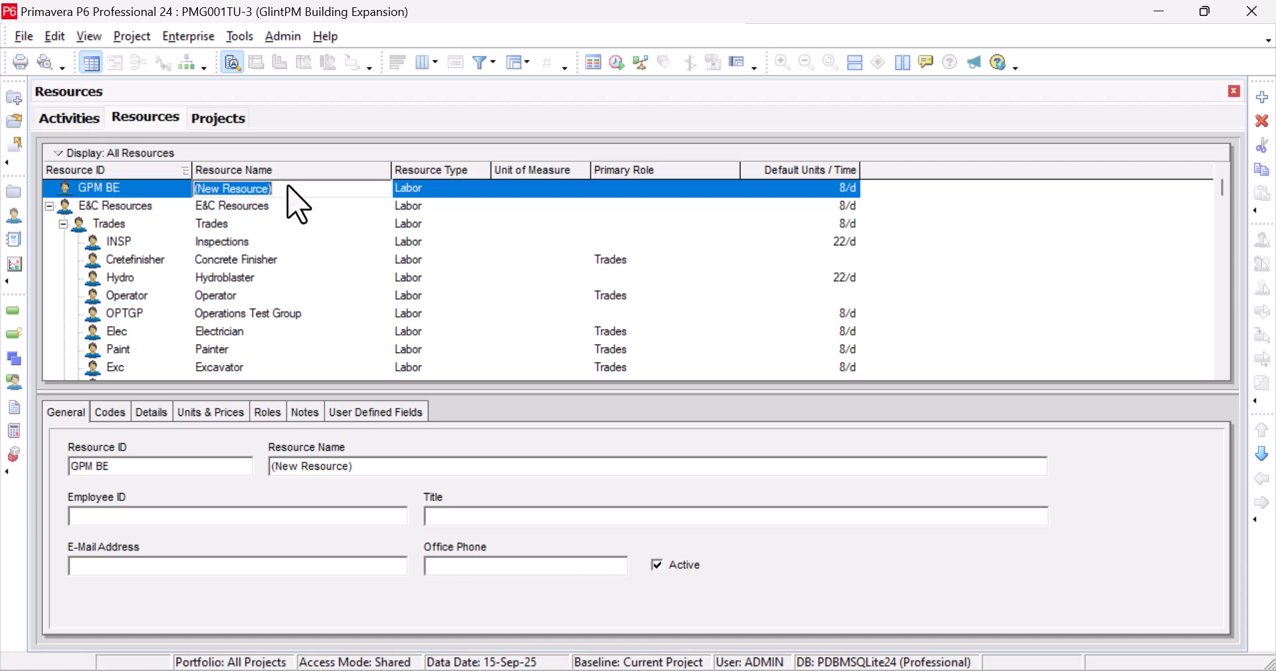
pyautogui.write('GPM Building Expansion')
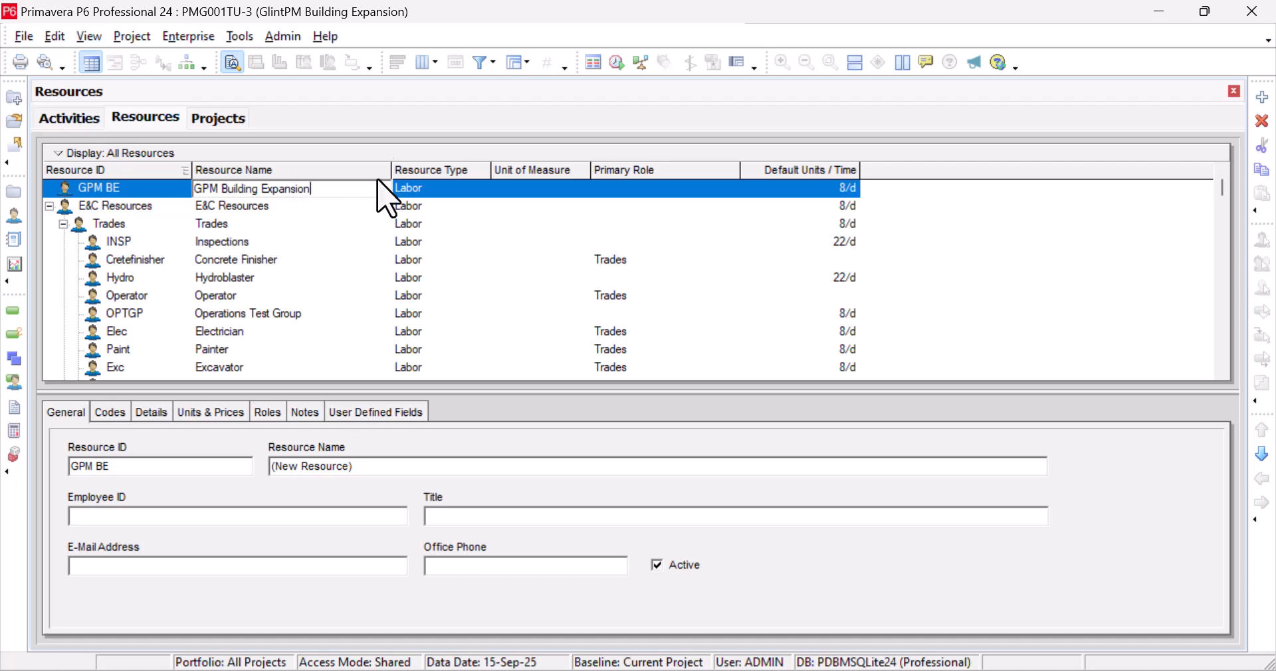
# Add five child resources, R through R-4, under GPM BE, keeping R-4 as Labor
pyautogui.rightClick(437, 193)
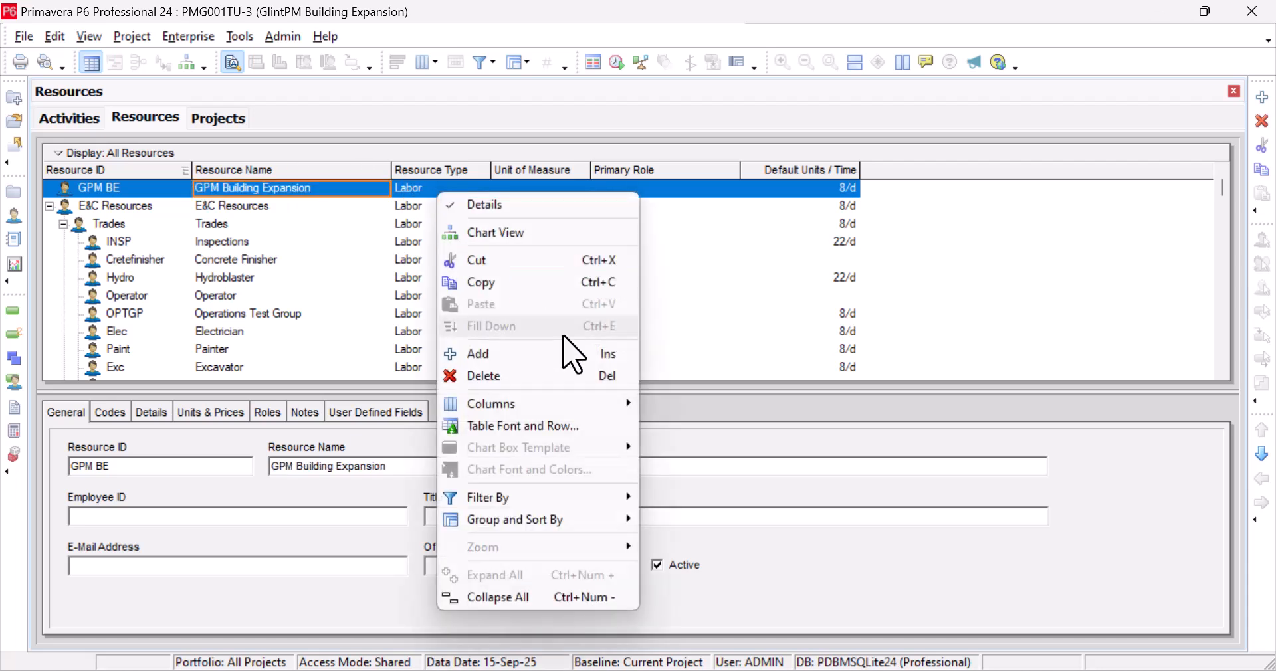
pyautogui.click(503, 359)
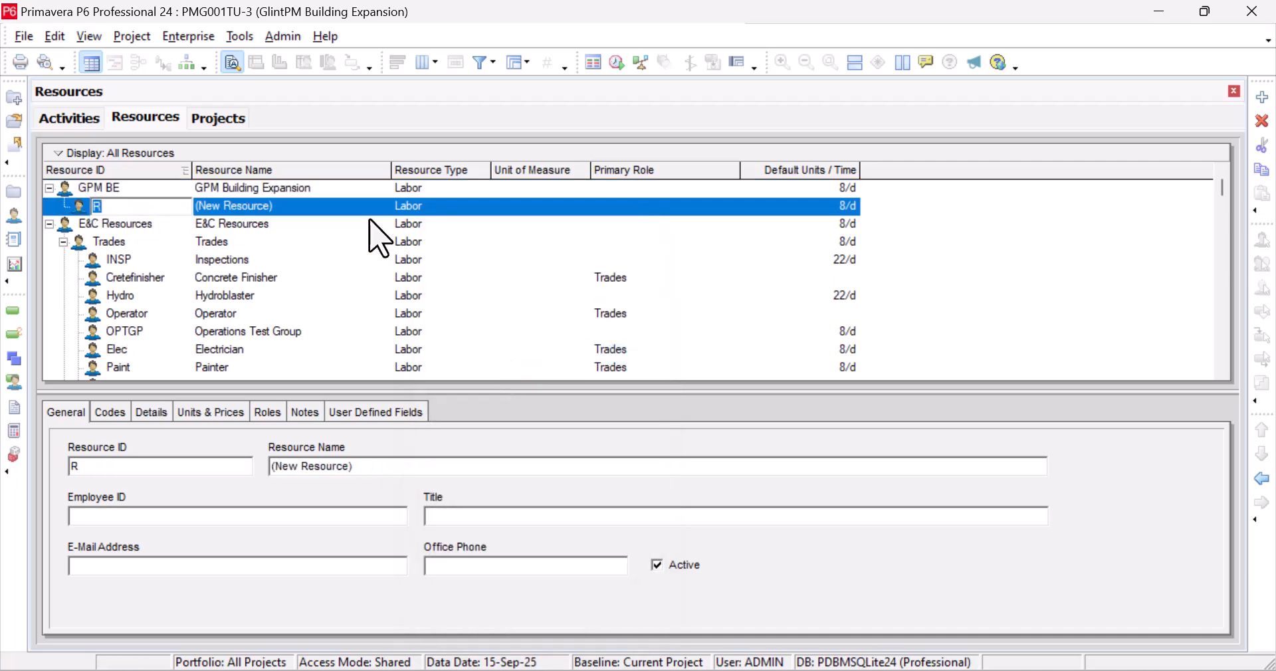
pyautogui.rightClick(408, 188)
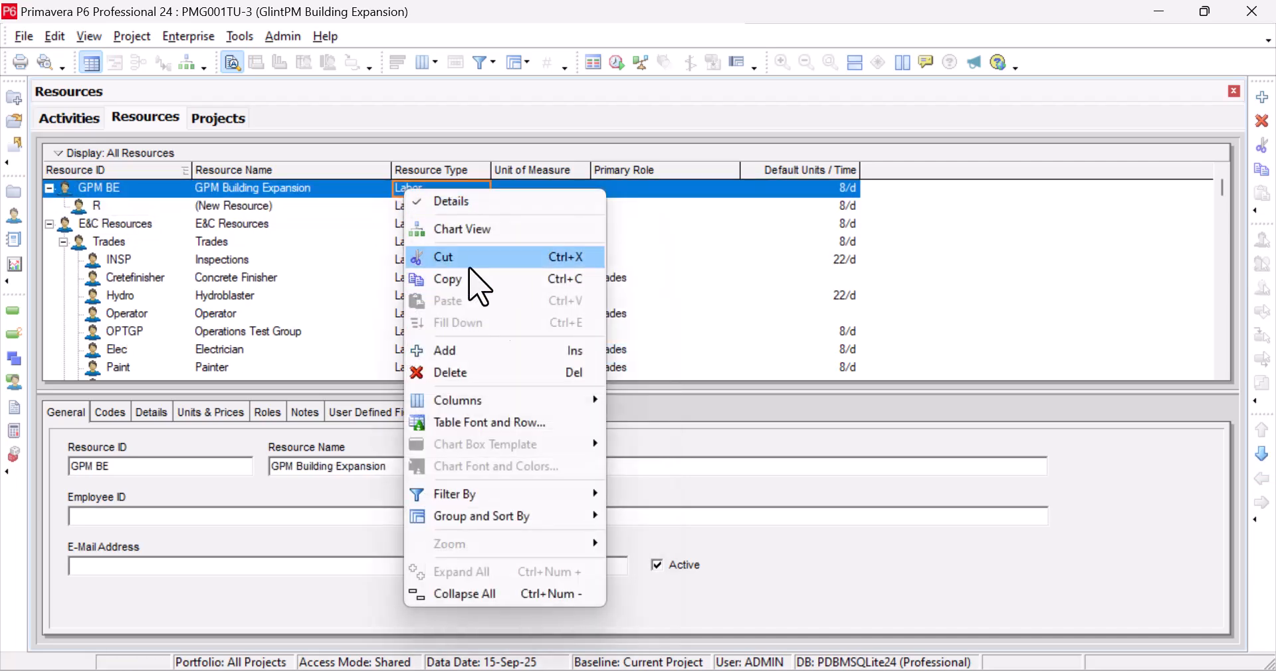
pyautogui.click(524, 350)
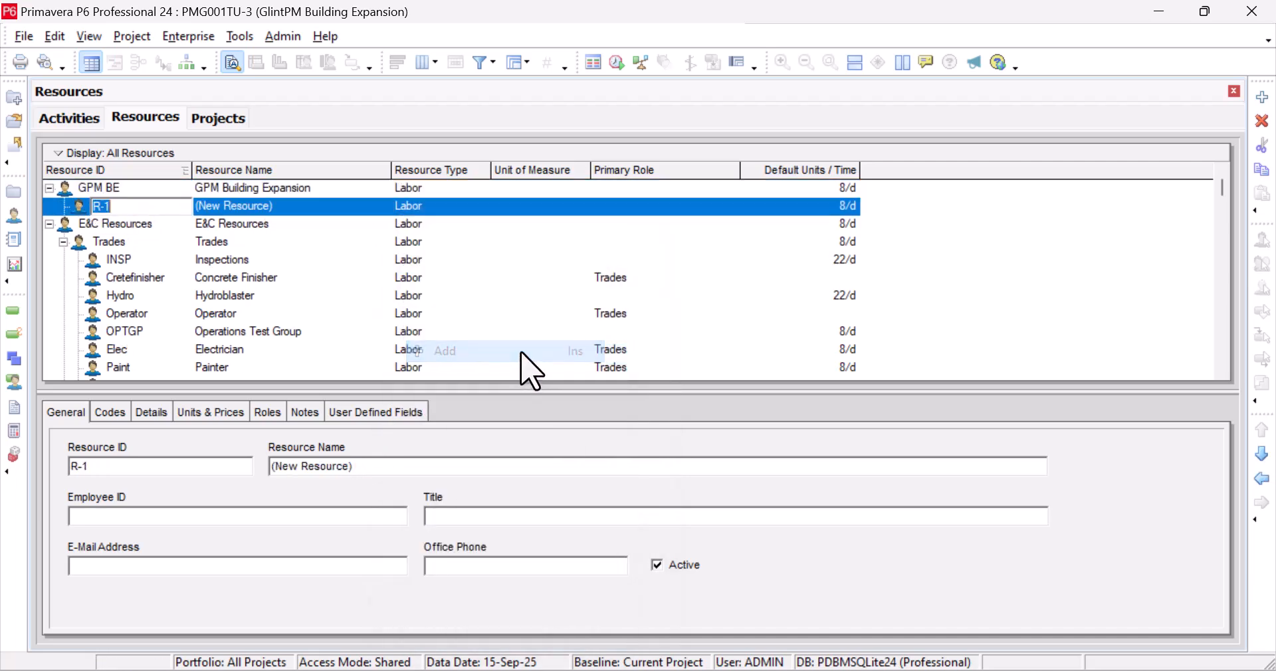
pyautogui.rightClick(344, 188)
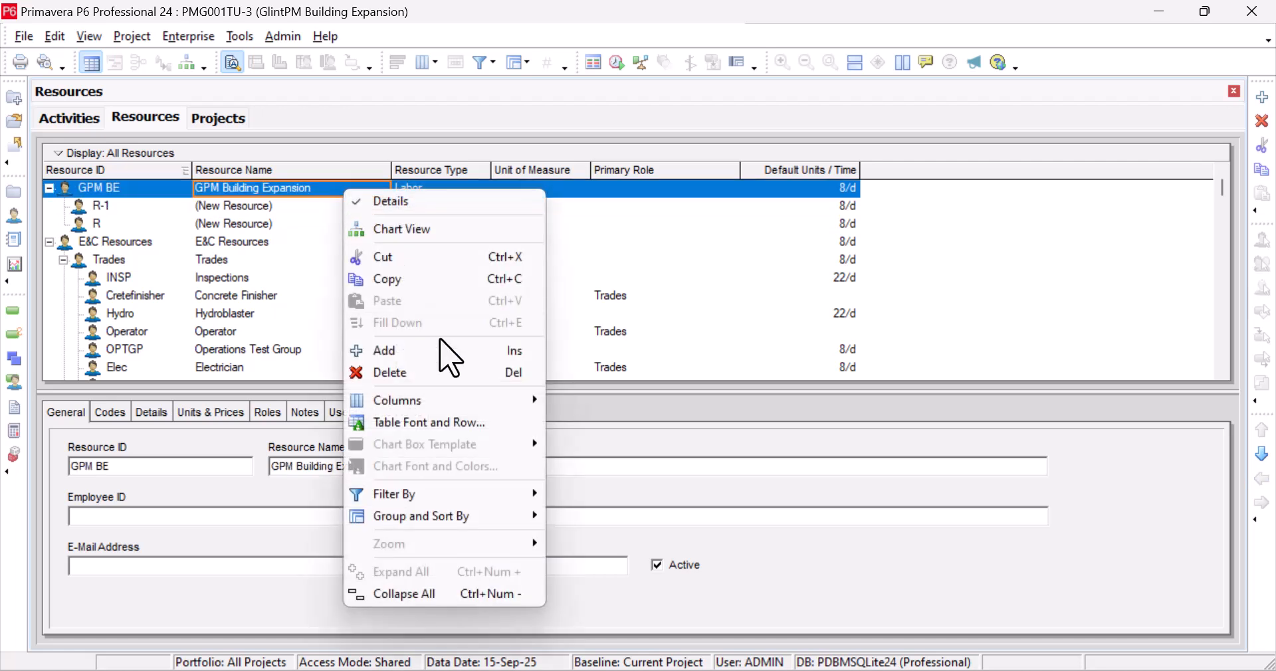
pyautogui.click(437, 369)
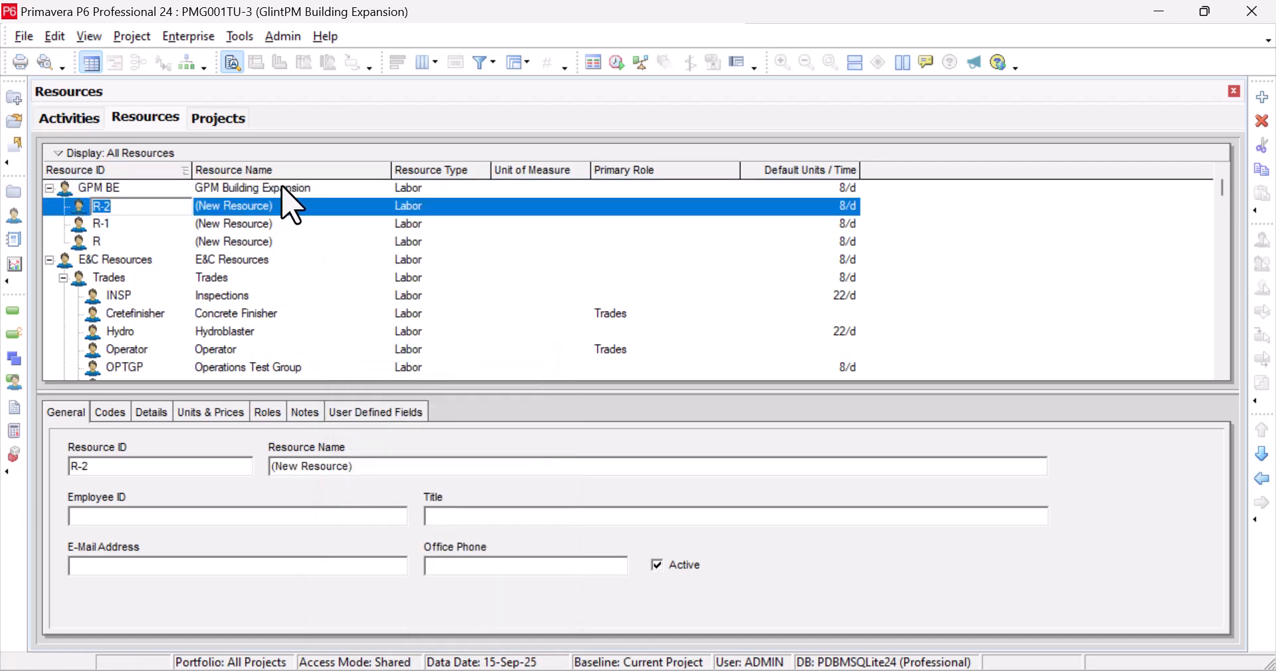
pyautogui.rightClick(287, 189)
pyautogui.click(386, 352)
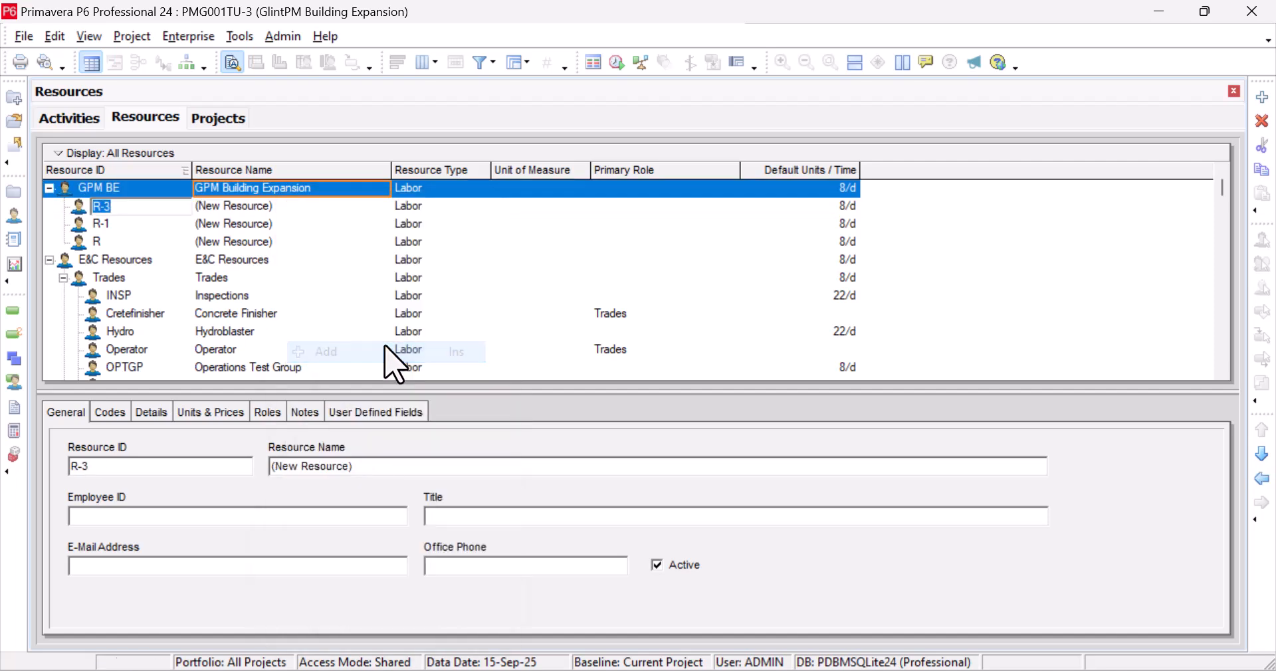
pyautogui.rightClick(300, 188)
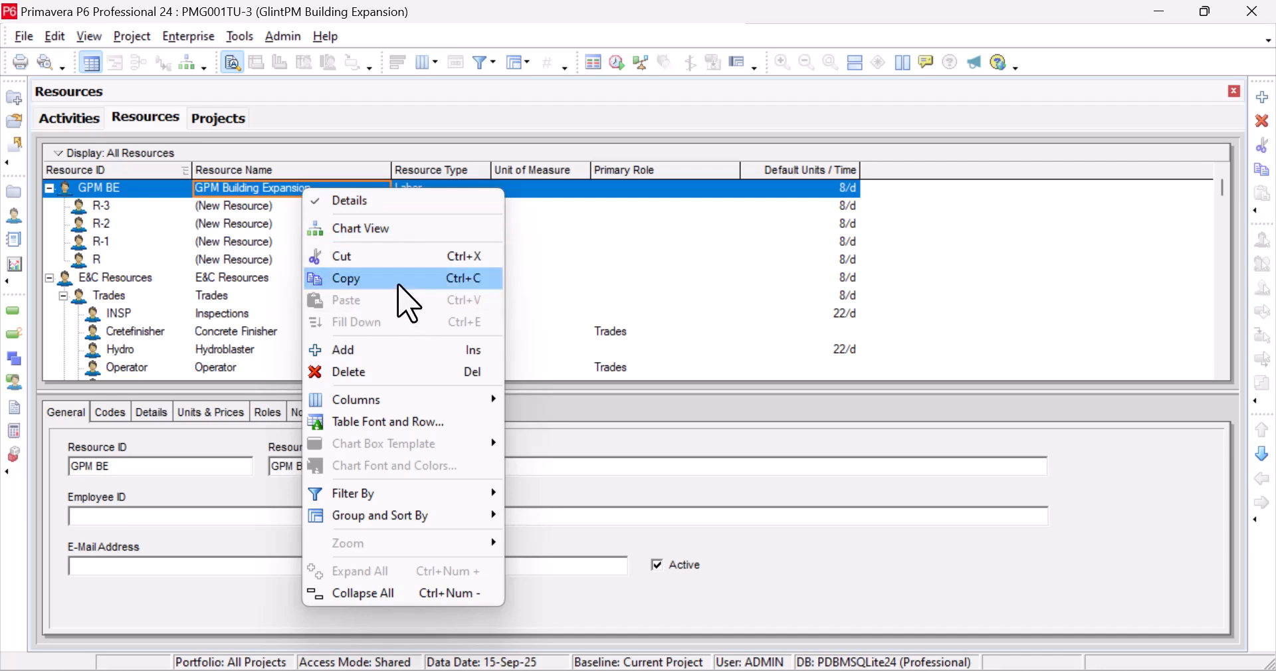
pyautogui.click(377, 350)
pyautogui.click(423, 208)
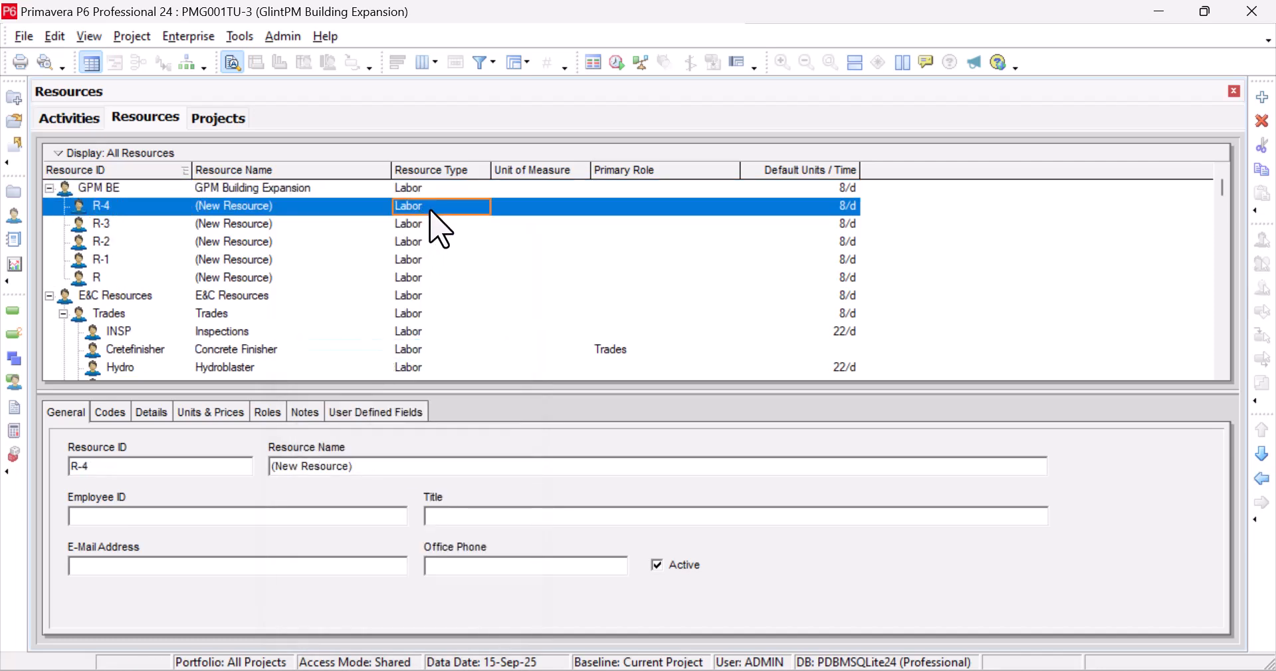
pyautogui.click(425, 210)
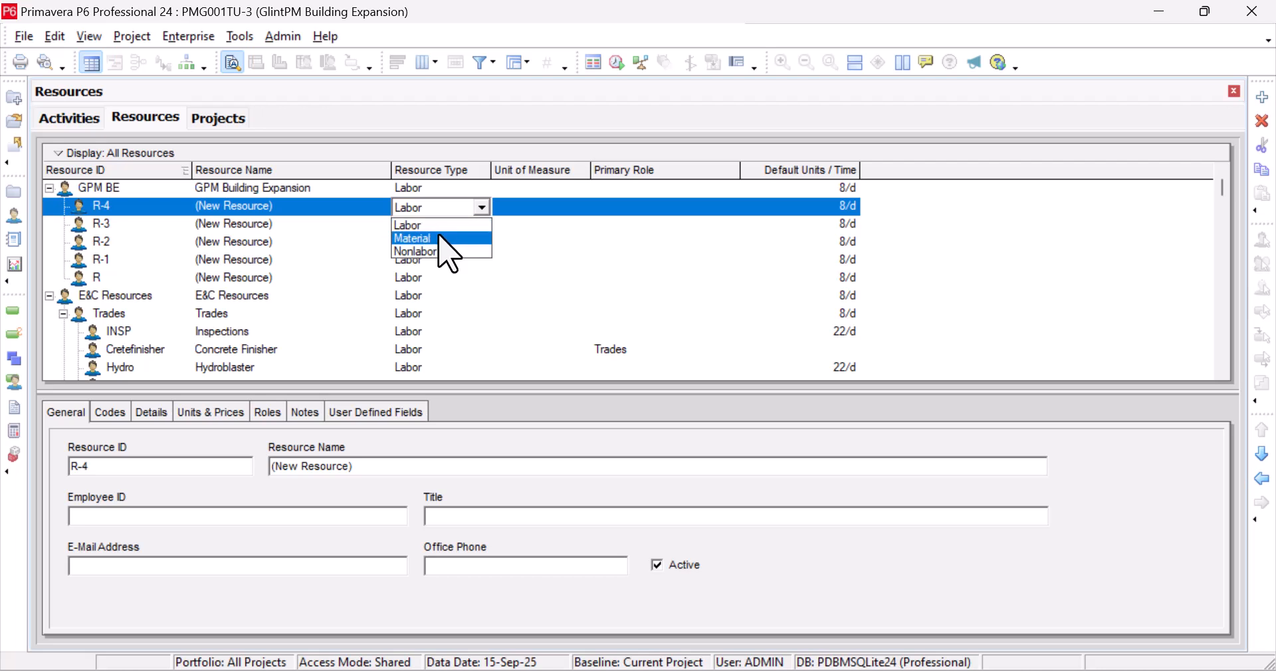
pyautogui.click(279, 190)
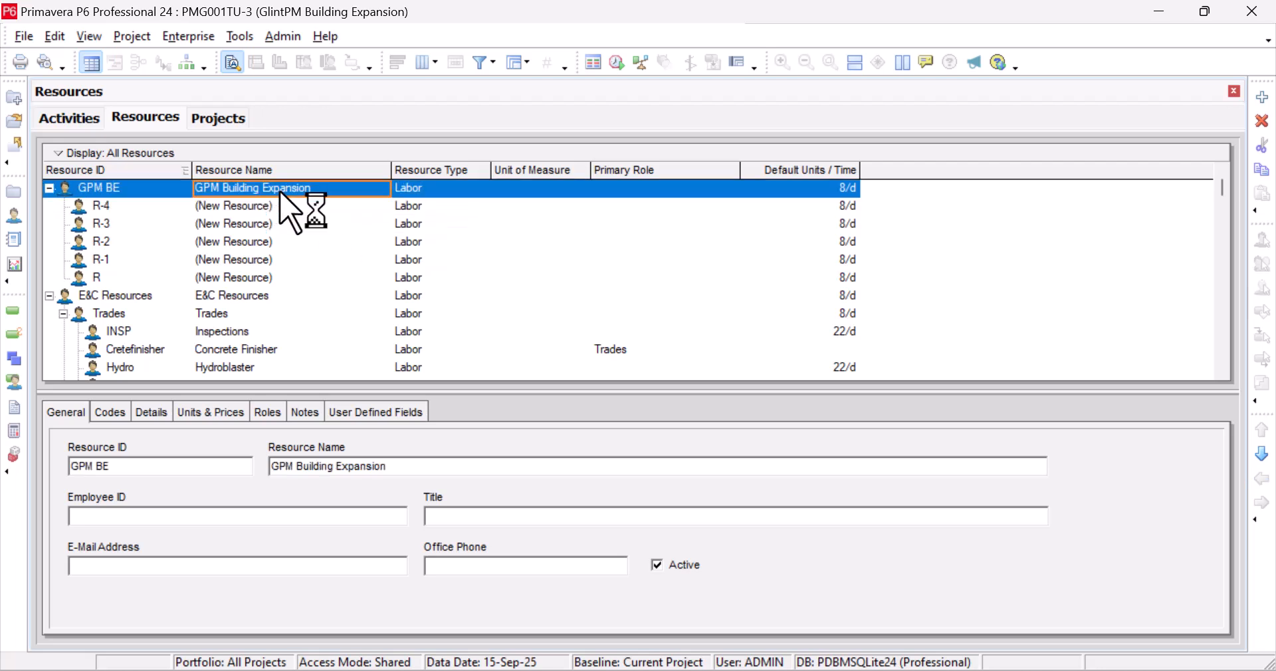
# Add four more child resources, R-5 through R-8, under GPM BE
pyautogui.rightClick(279, 191)
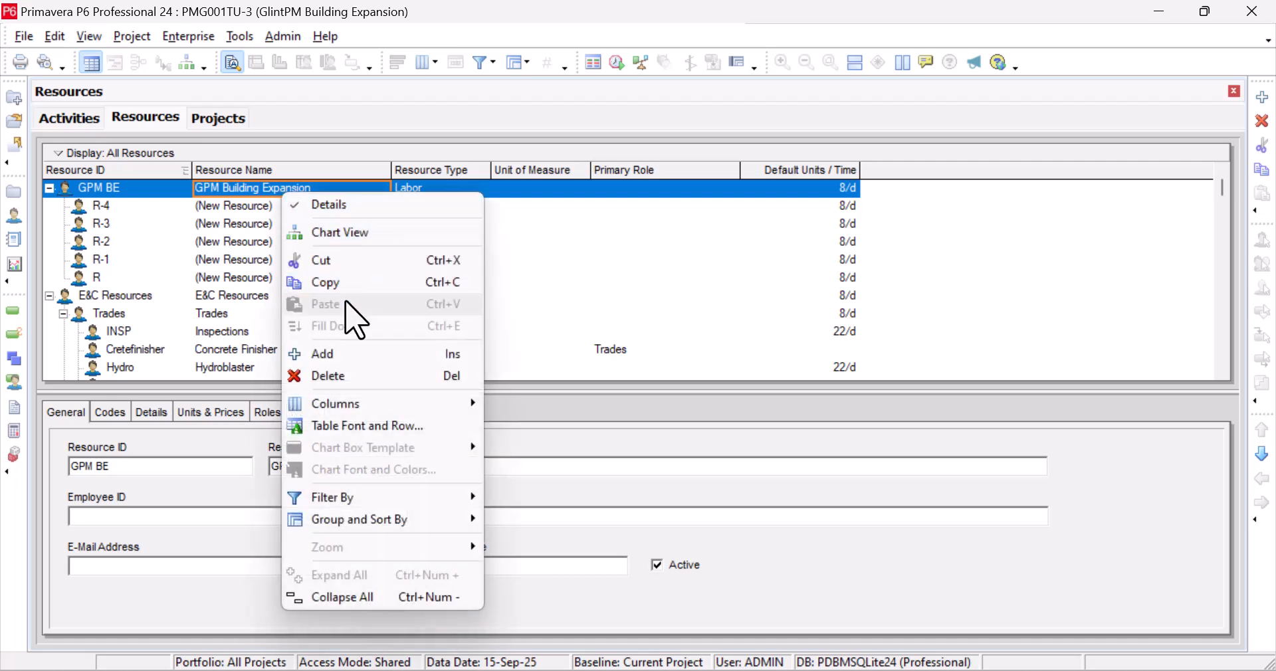
pyautogui.click(342, 356)
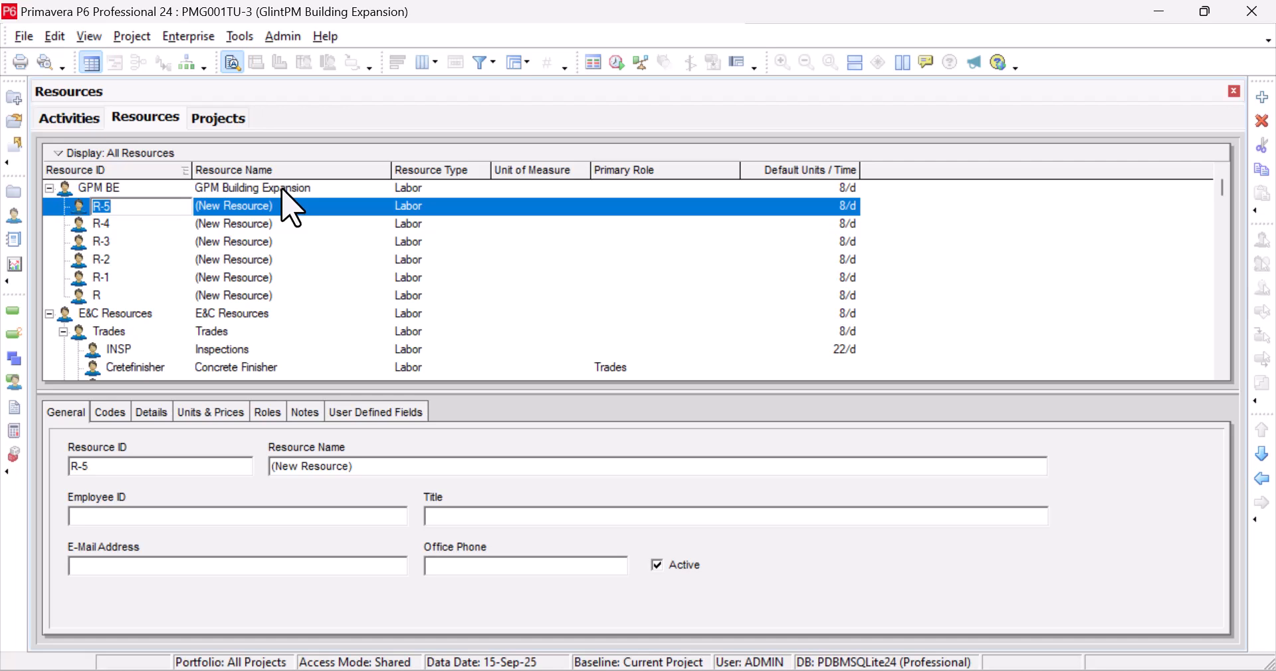
pyautogui.click(285, 190)
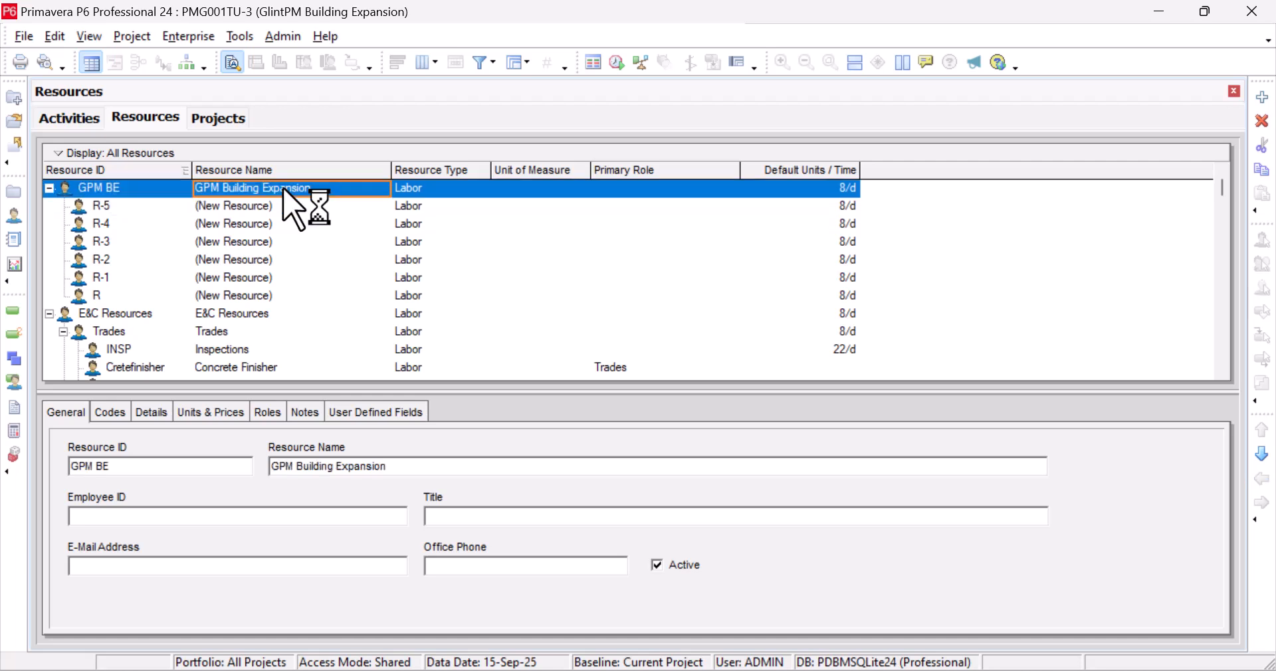
pyautogui.rightClick(285, 189)
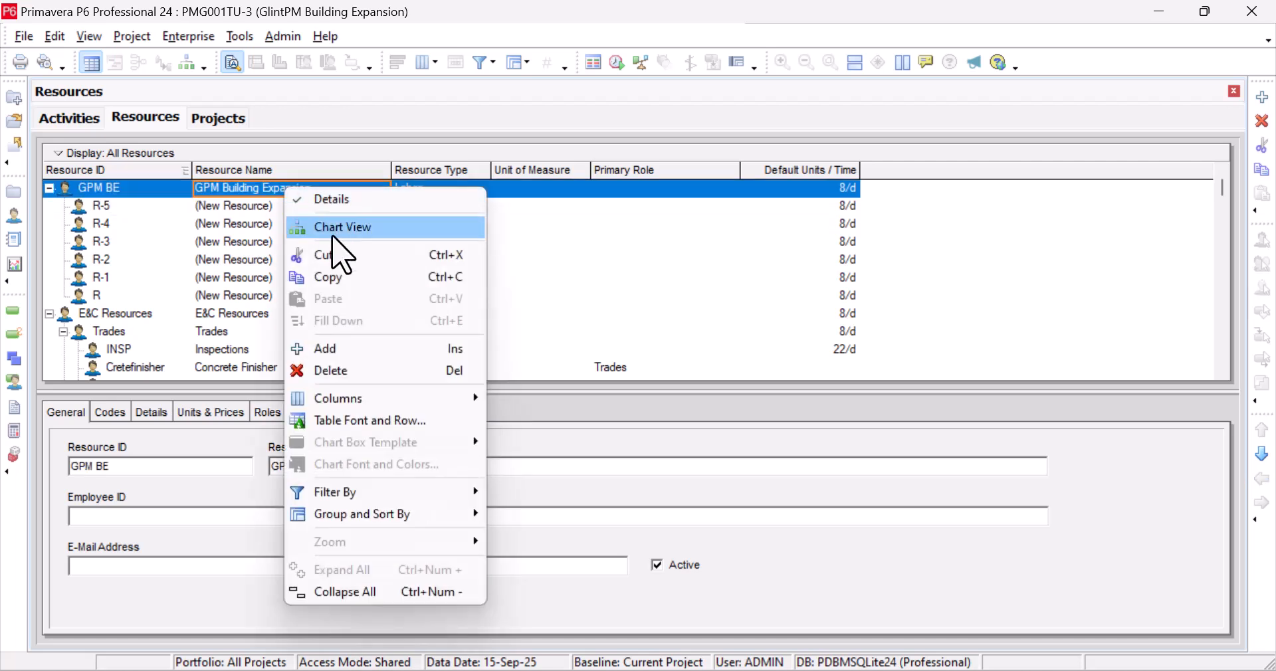
pyautogui.click(351, 350)
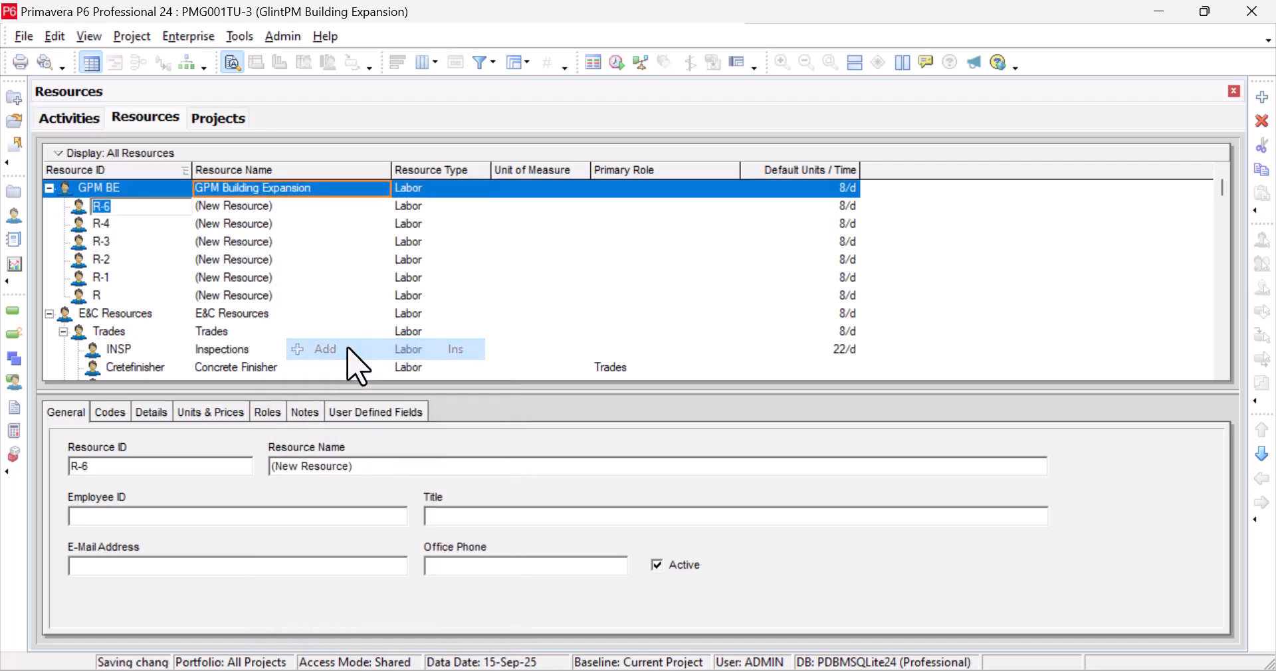
pyautogui.rightClick(302, 189)
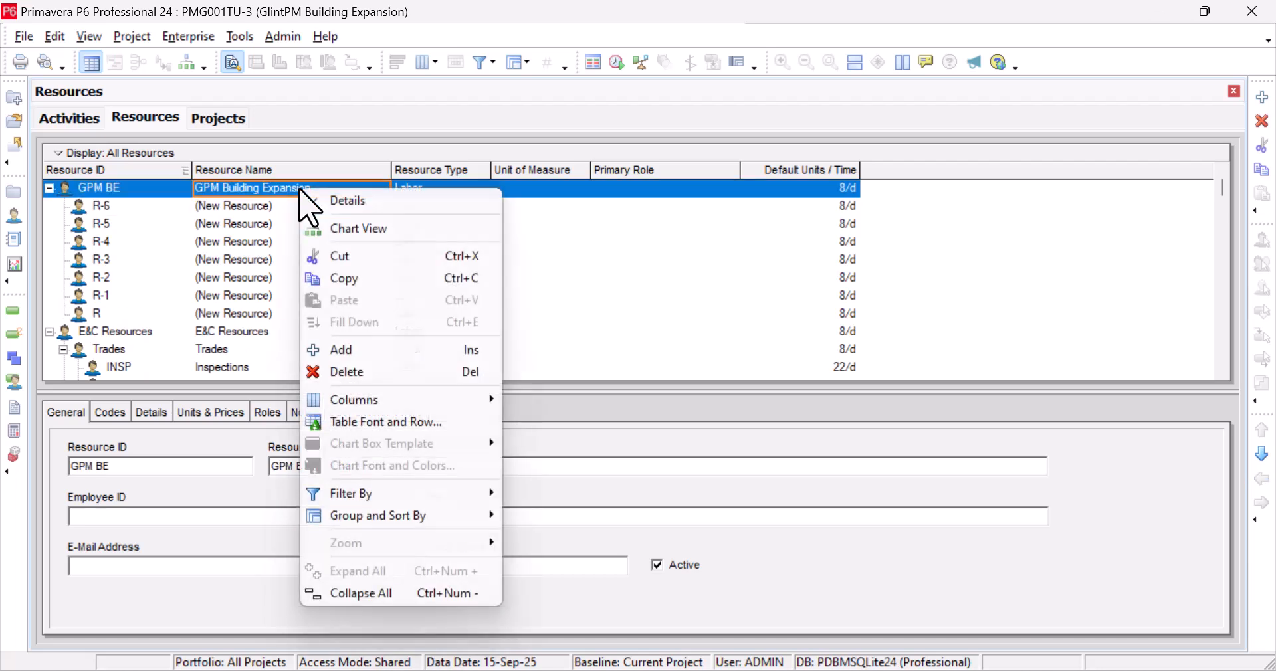
pyautogui.click(373, 348)
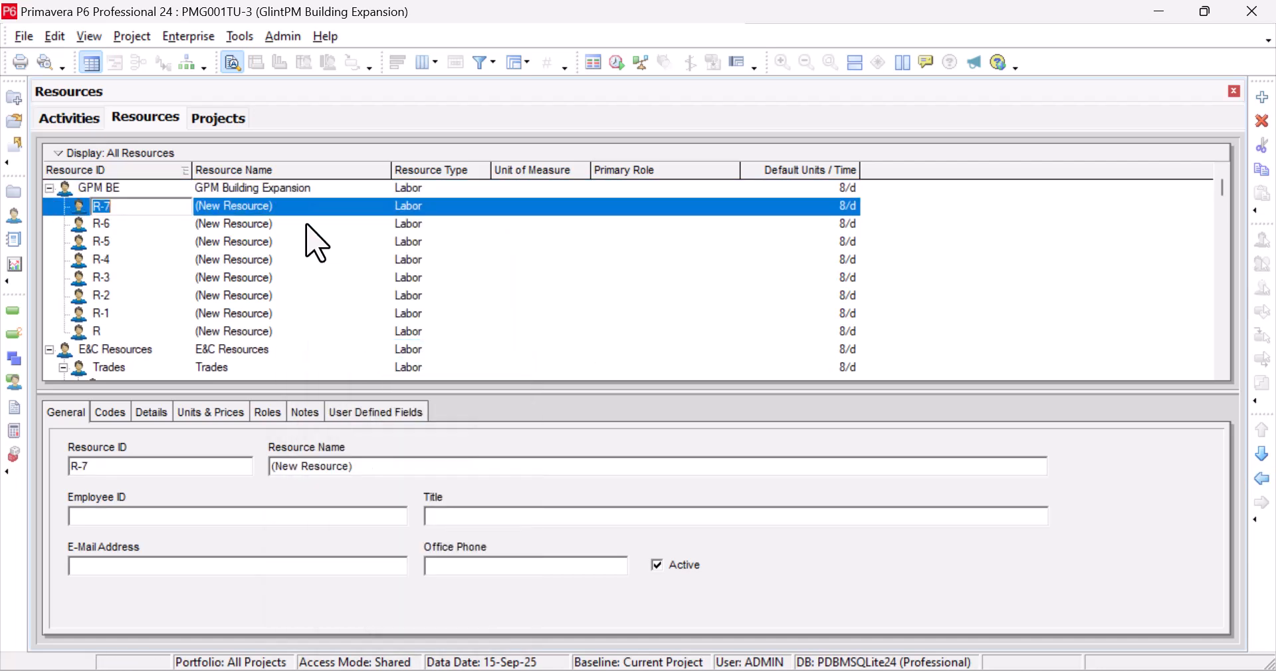
pyautogui.rightClick(289, 190)
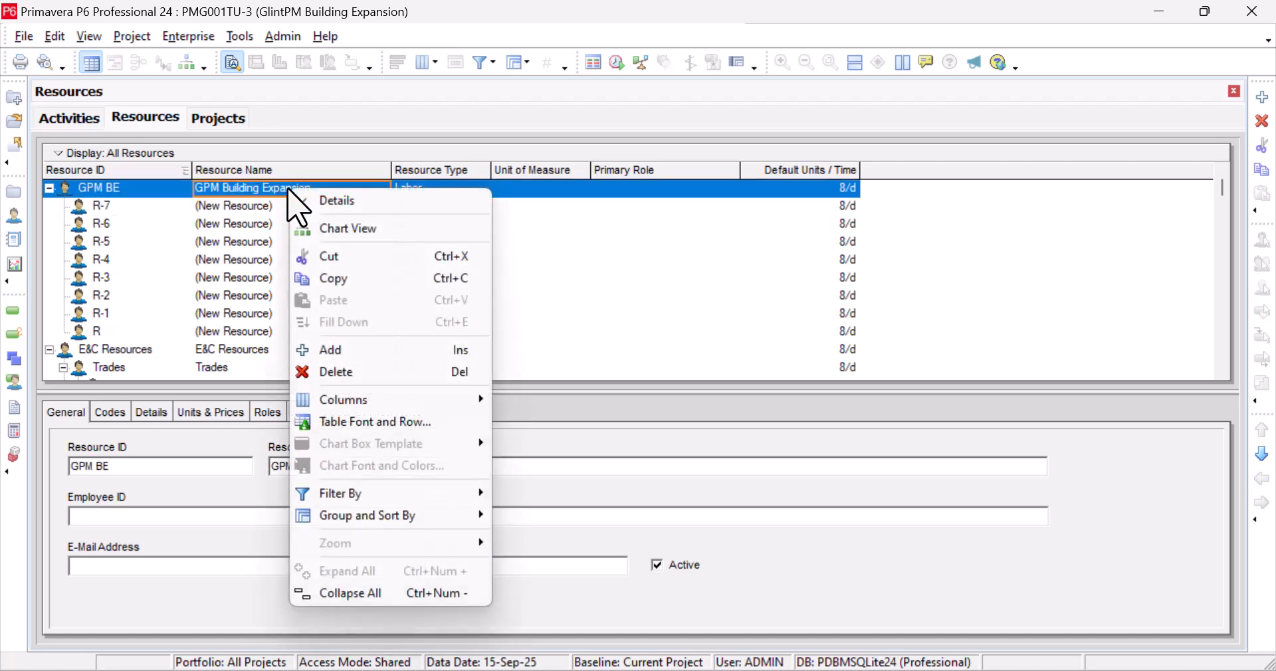
pyautogui.click(373, 350)
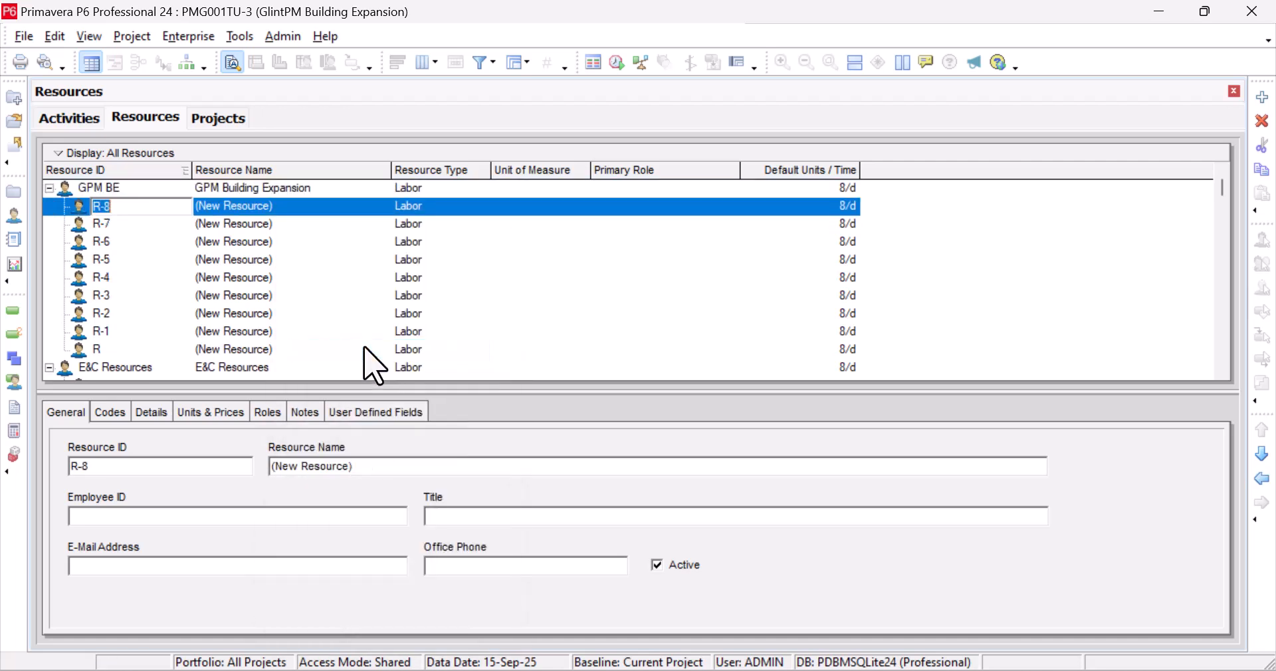
pyautogui.click(298, 193)
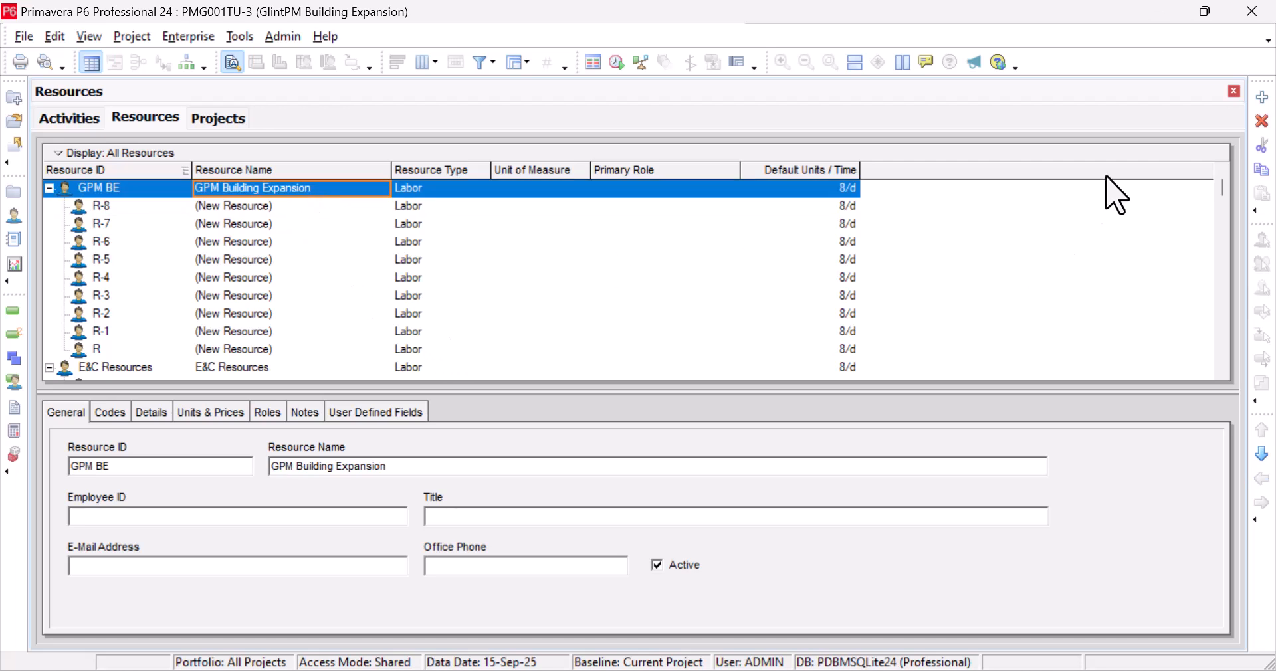
# Restore down the P6 window and select the new resources R-8 and R-7 in the list
pyautogui.moveTo(1205, 10)
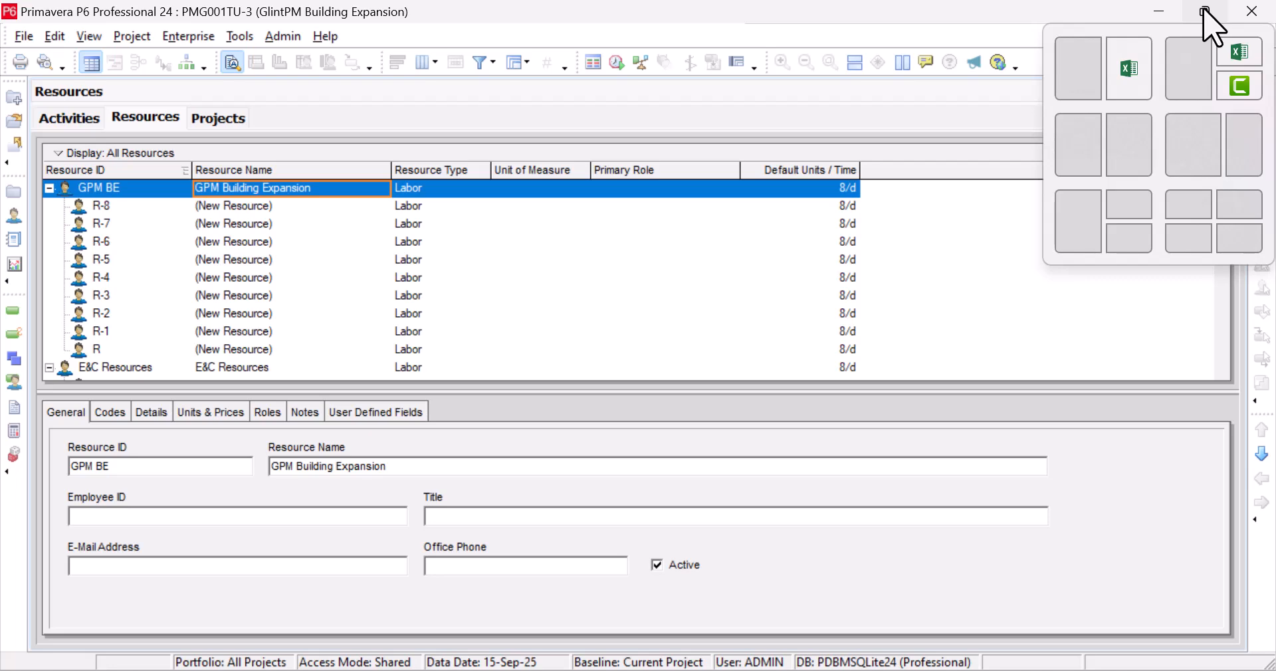
pyautogui.click(1204, 9)
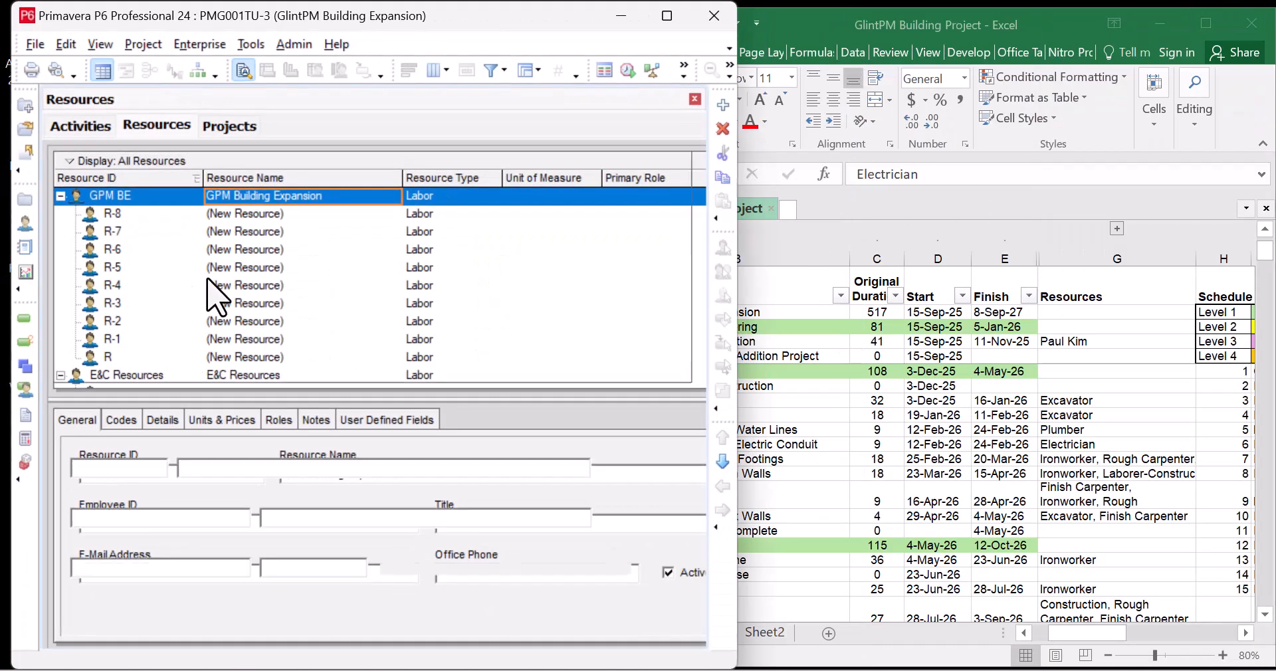
pyautogui.click(234, 254)
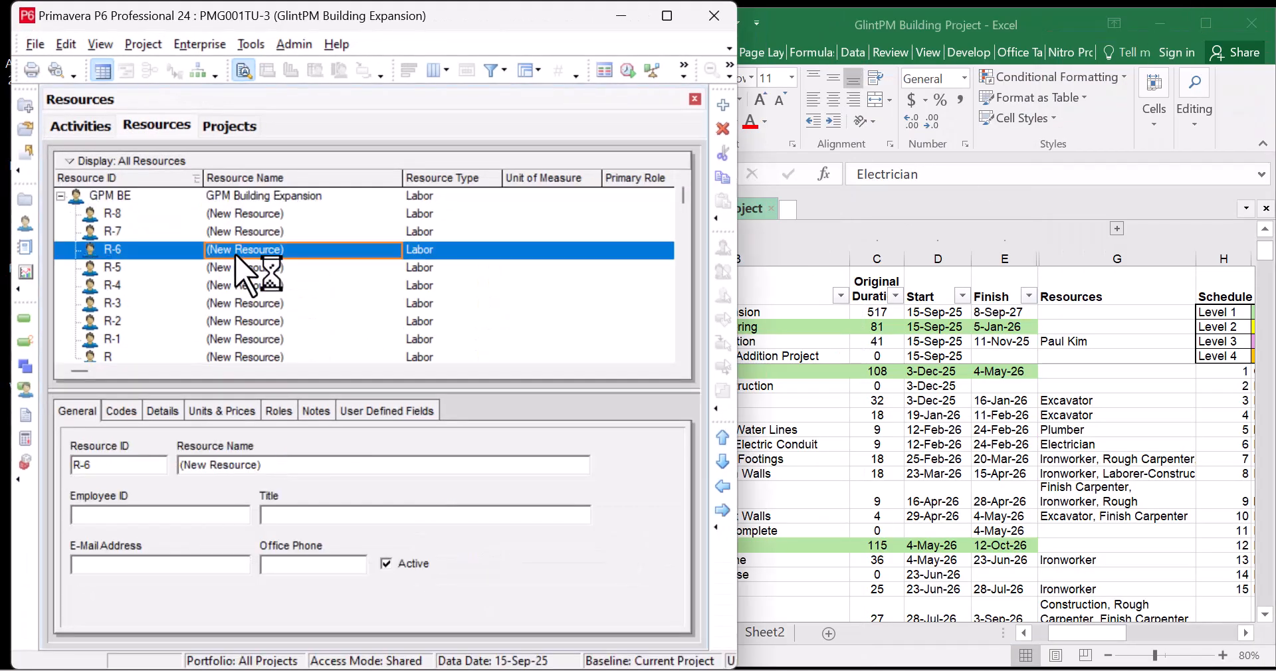
pyautogui.click(426, 219)
pyautogui.click(428, 223)
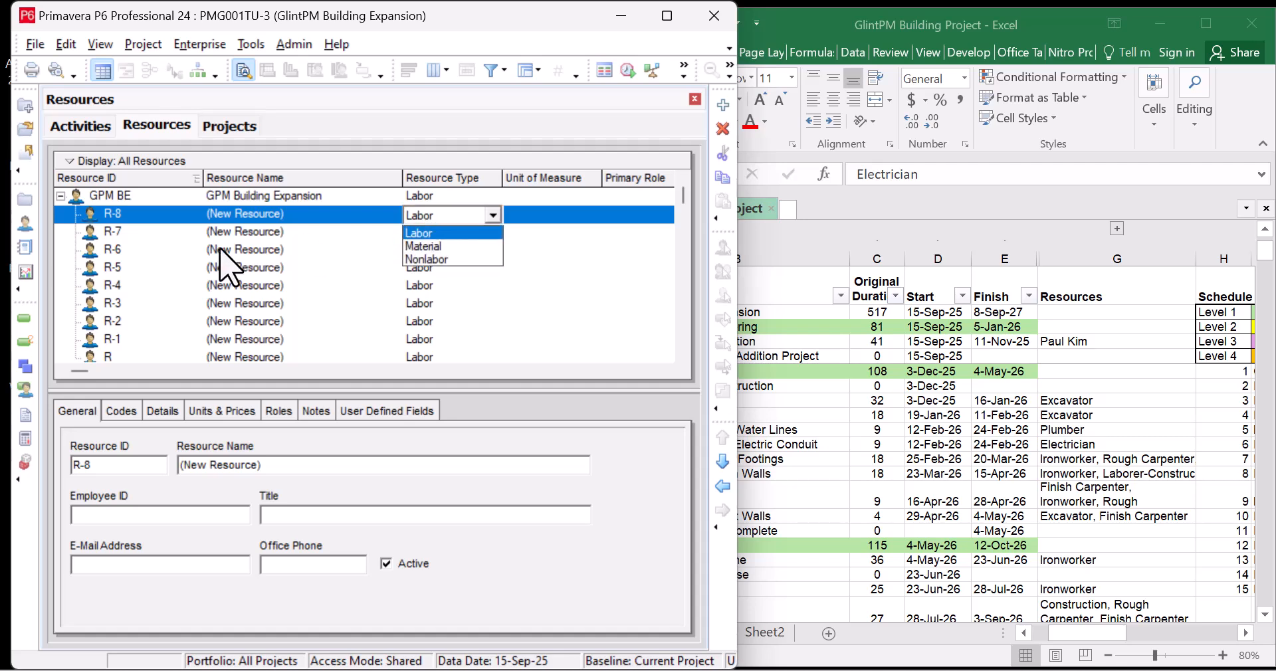
pyautogui.click(240, 237)
pyautogui.click(243, 234)
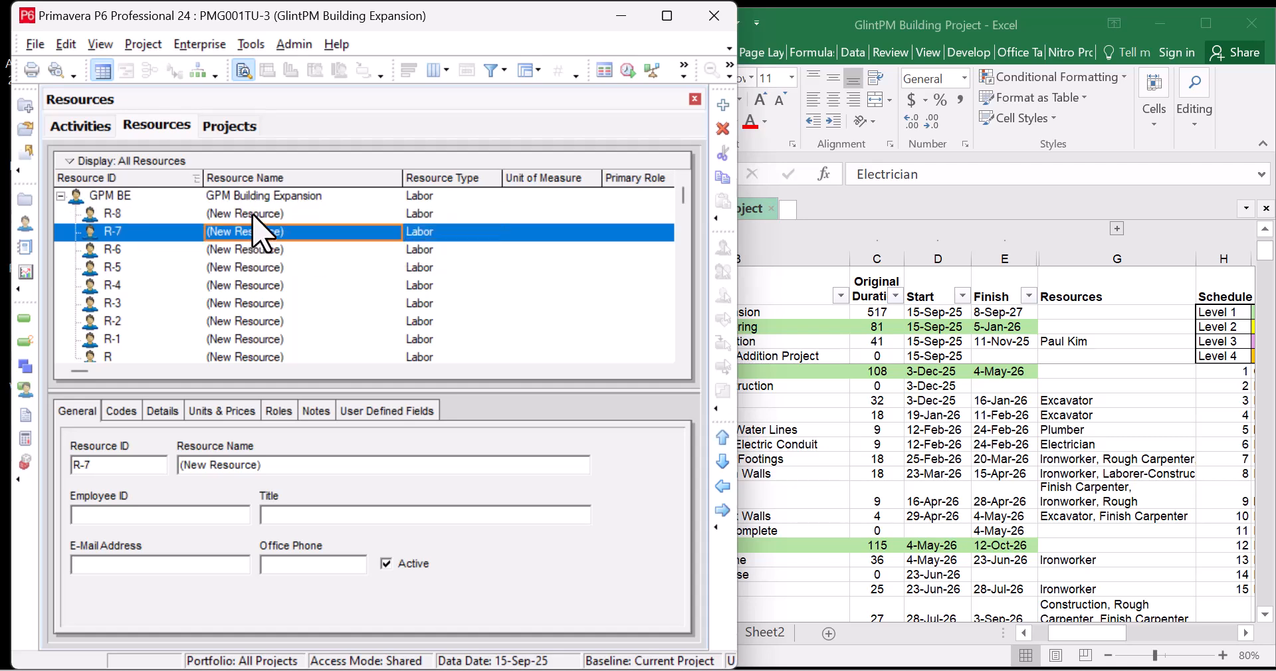
pyautogui.click(252, 215)
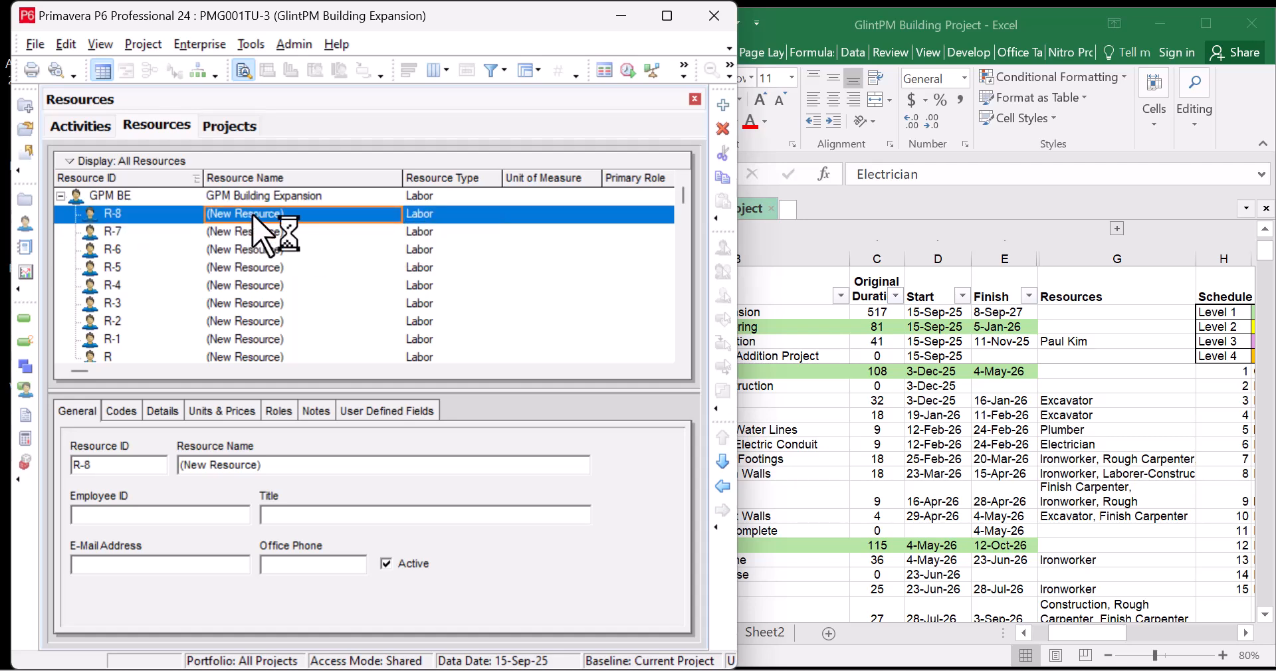
# Bring Excel forward showing the Resource Name and Resource Type table in columns I–J
pyautogui.click(1106, 447)
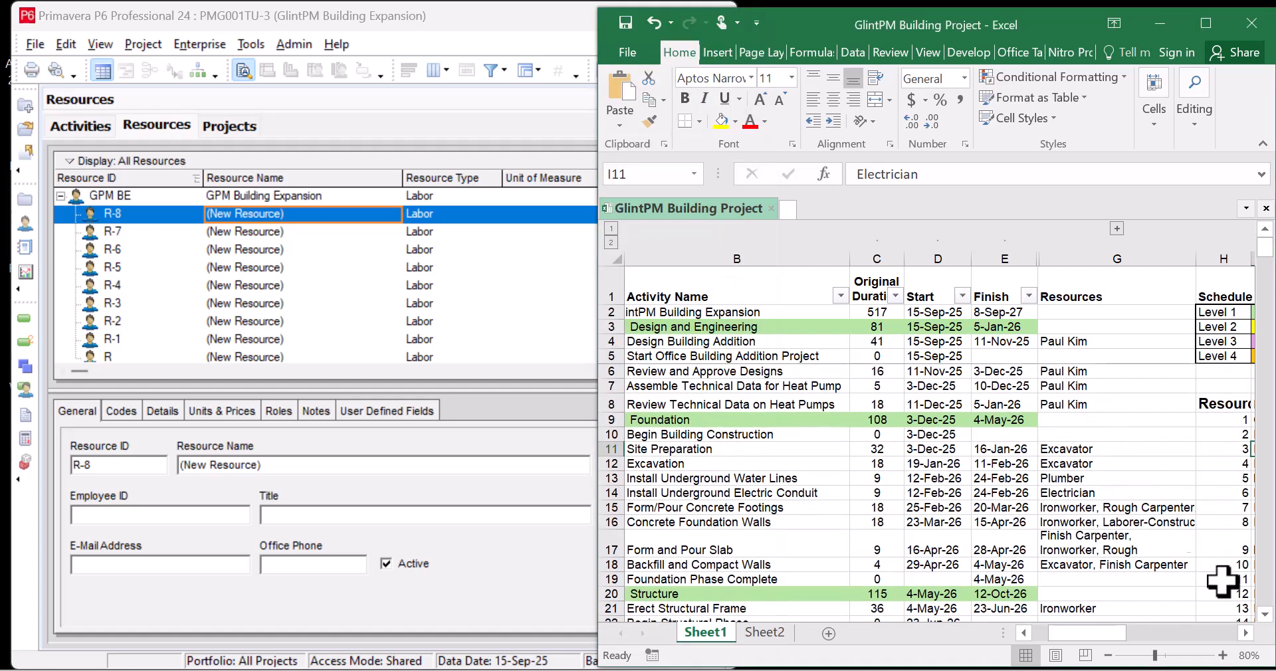
pyautogui.click(1246, 633)
pyautogui.click(1245, 633)
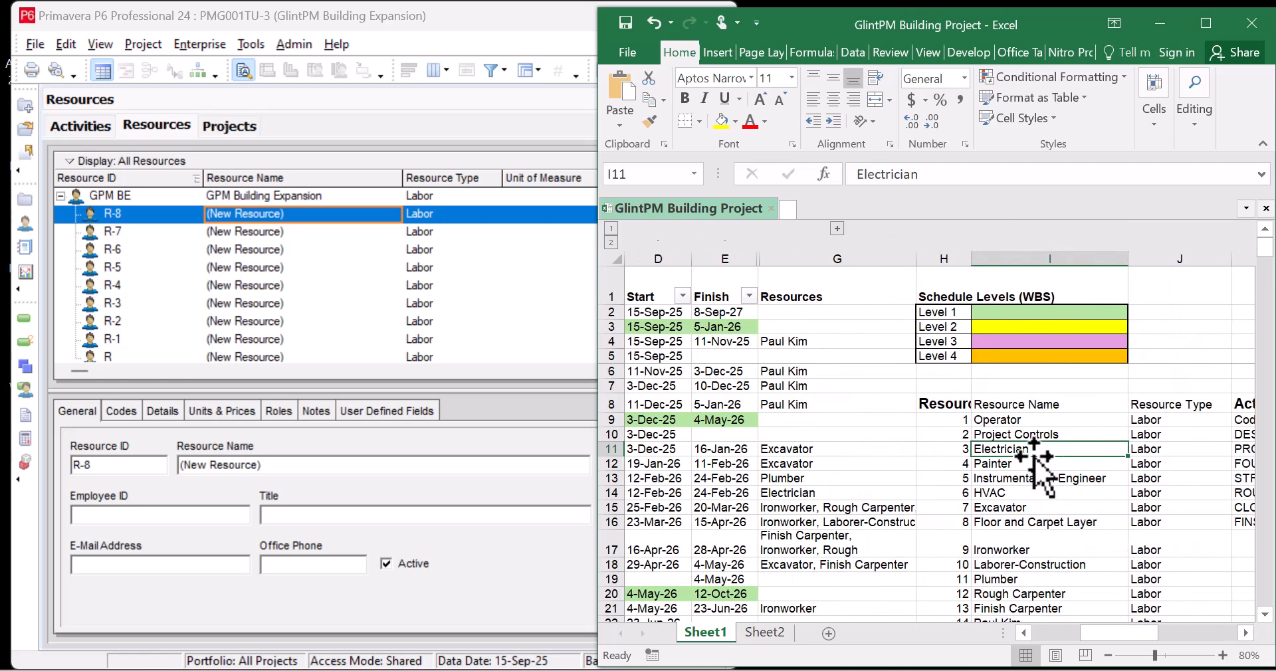
pyautogui.scroll(-3, 1172, 478)
pyautogui.scroll(3, 1172, 479)
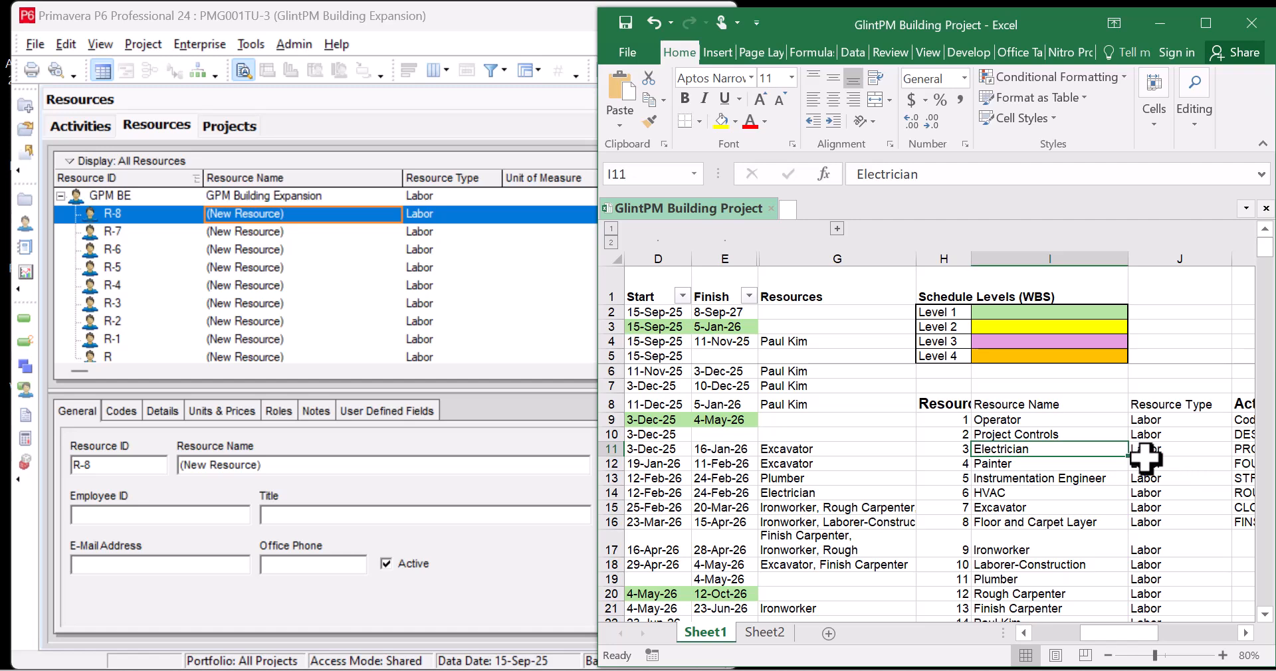
# Copy Operator from Excel cell I9 into R-8's name and give it ID Op
pyautogui.click(1003, 419)
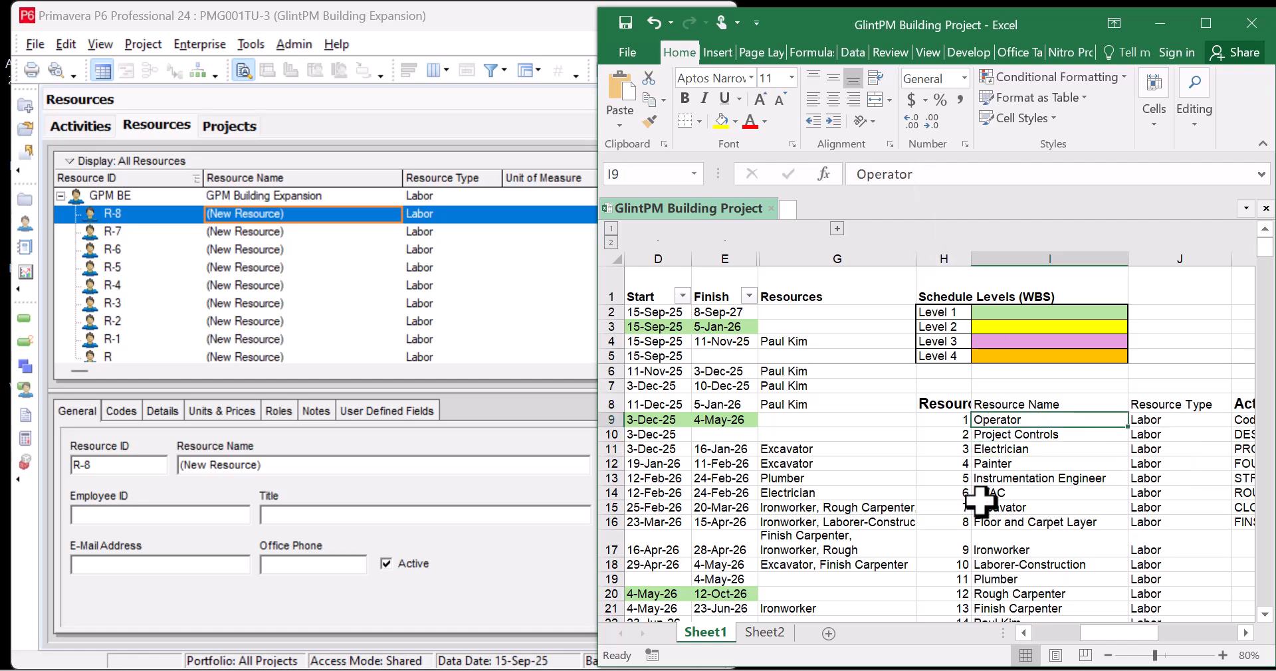
pyautogui.hotkey('ctrl', 'c')
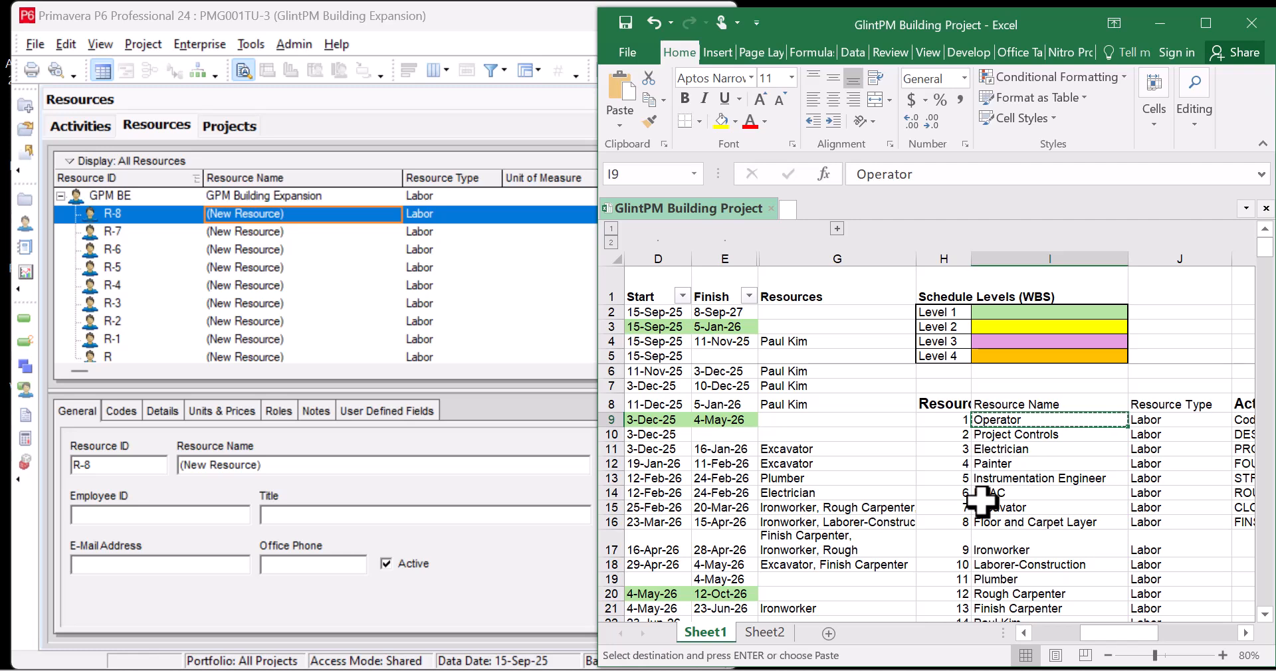
pyautogui.click(292, 216)
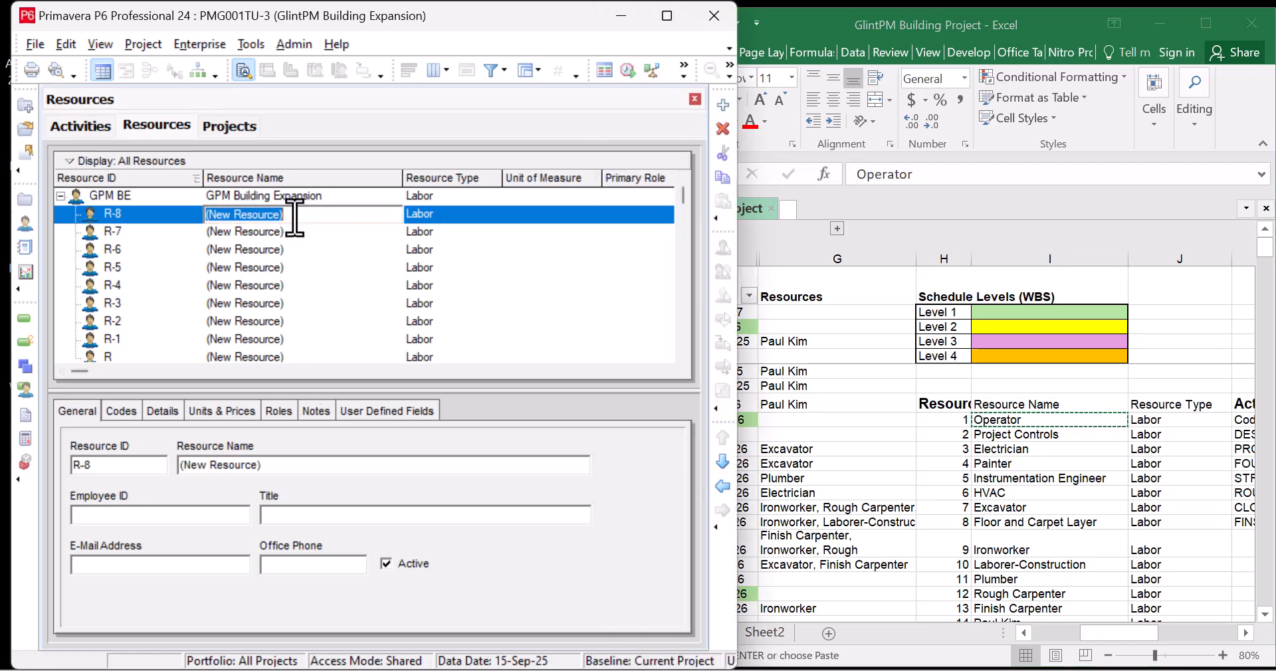
pyautogui.hotkey('ctrl', 'v')
pyautogui.click(125, 216)
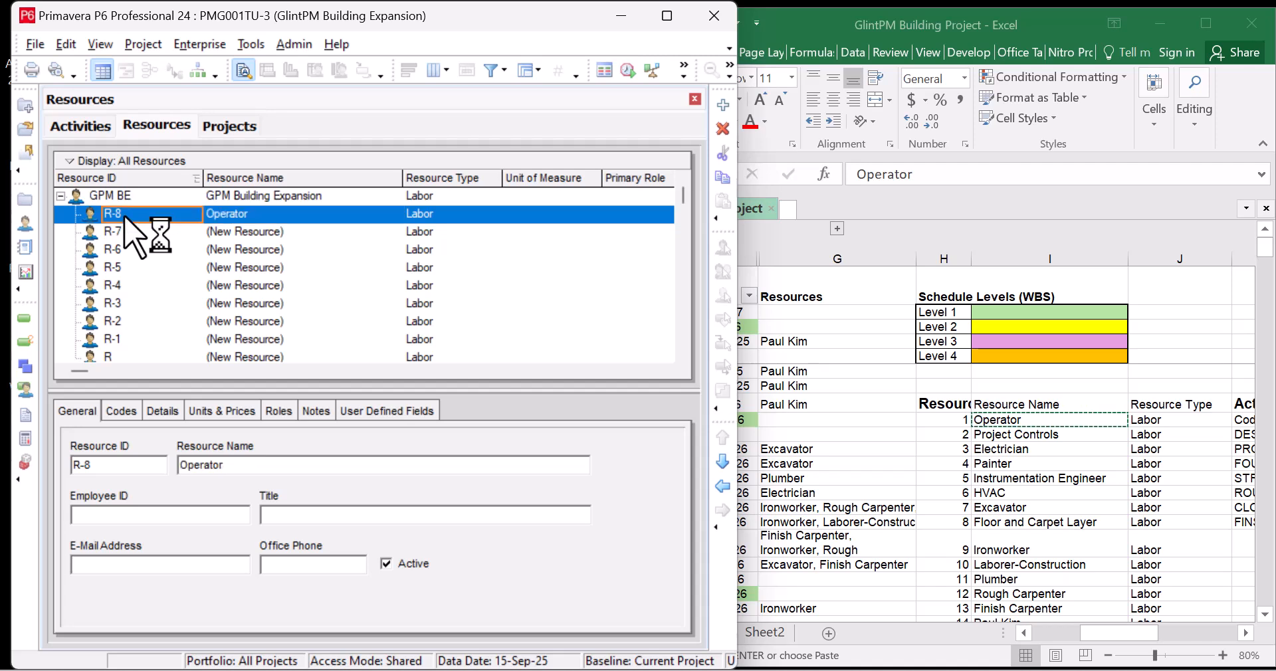
pyautogui.click(125, 215)
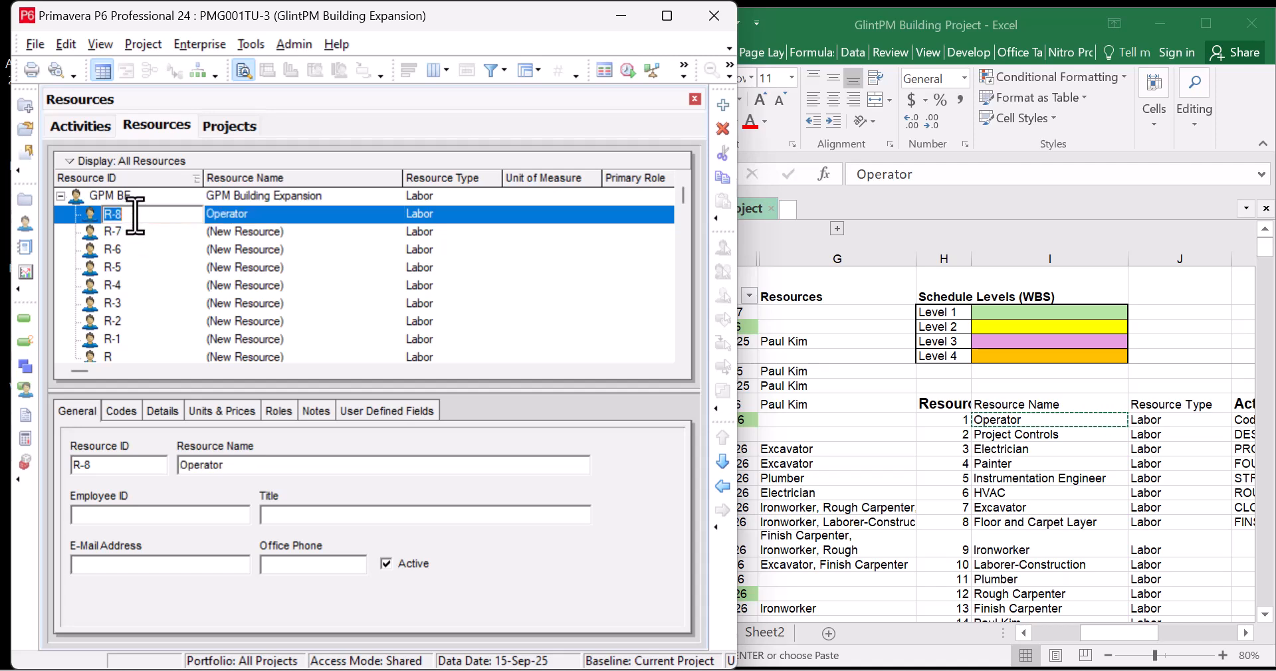
pyautogui.write('Opr')
# Name R-7 Project Controls from Excel cell I10 with ID P
pyautogui.click(1009, 441)
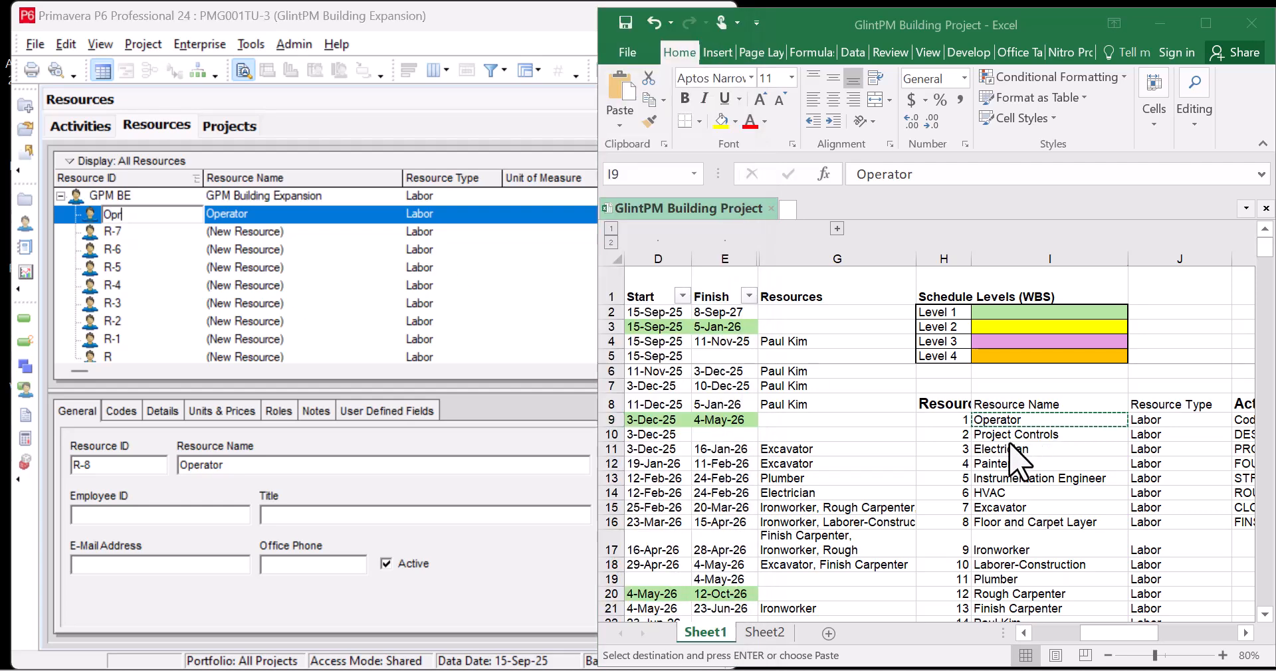
pyautogui.click(1022, 435)
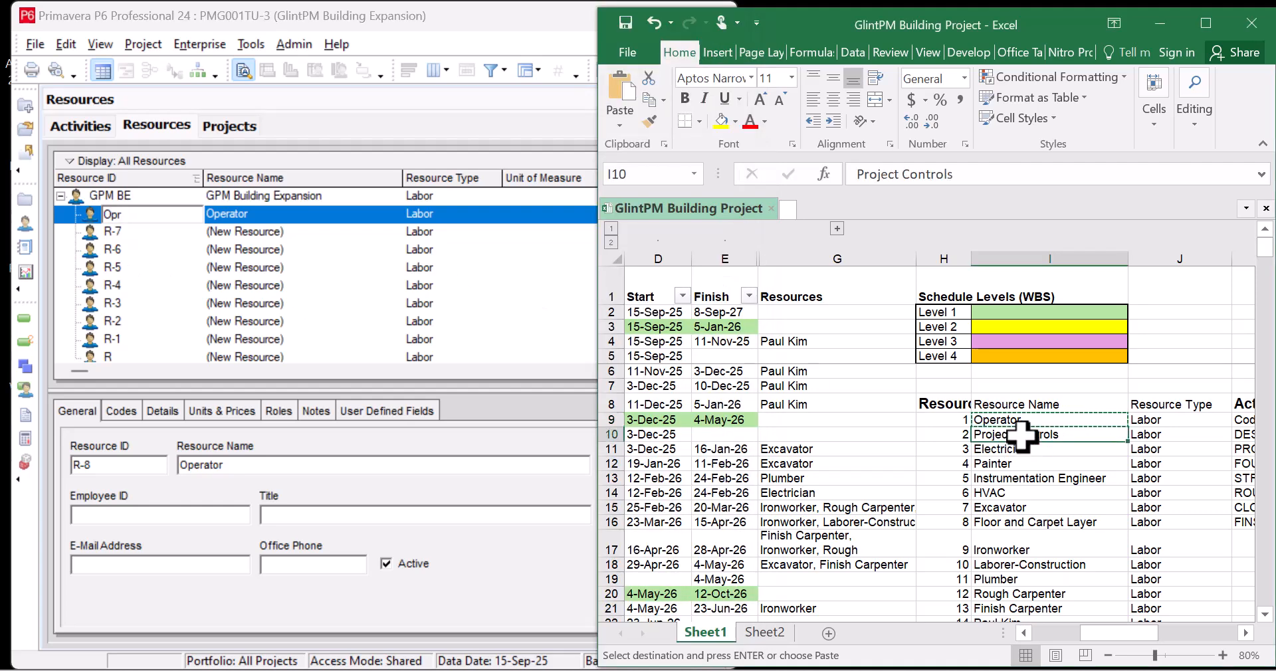
pyautogui.click(292, 232)
pyautogui.click(291, 234)
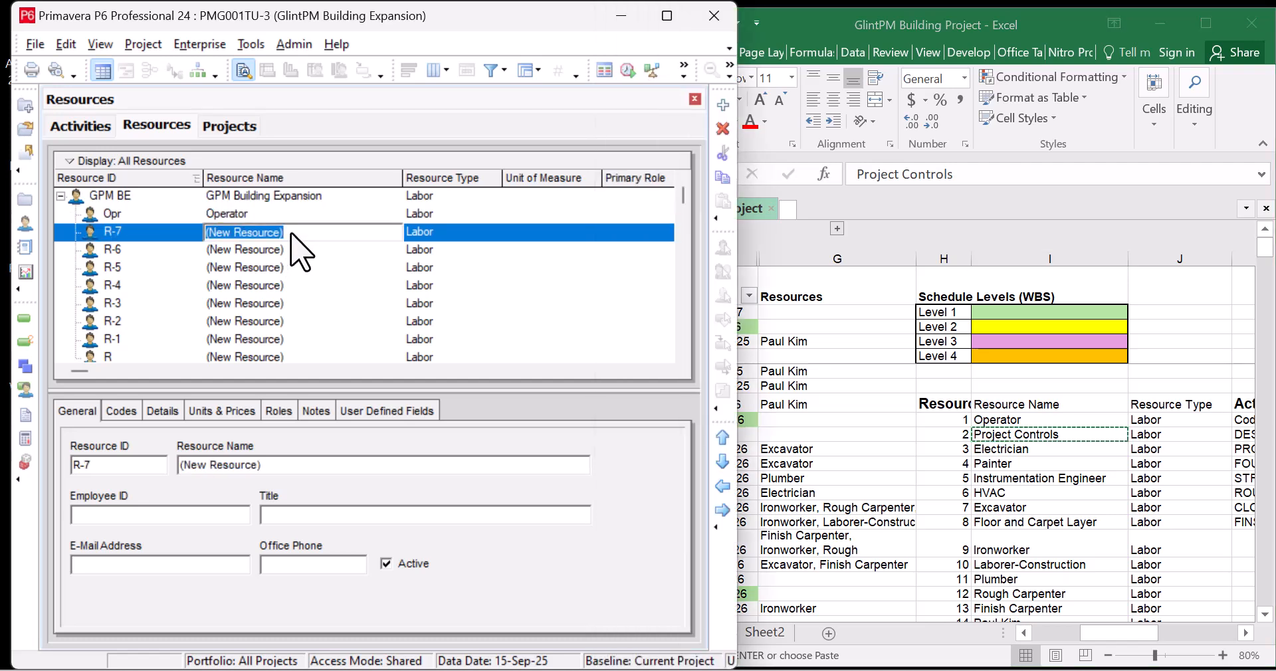
pyautogui.hotkey('ctrl', 'v')
pyautogui.click(128, 235)
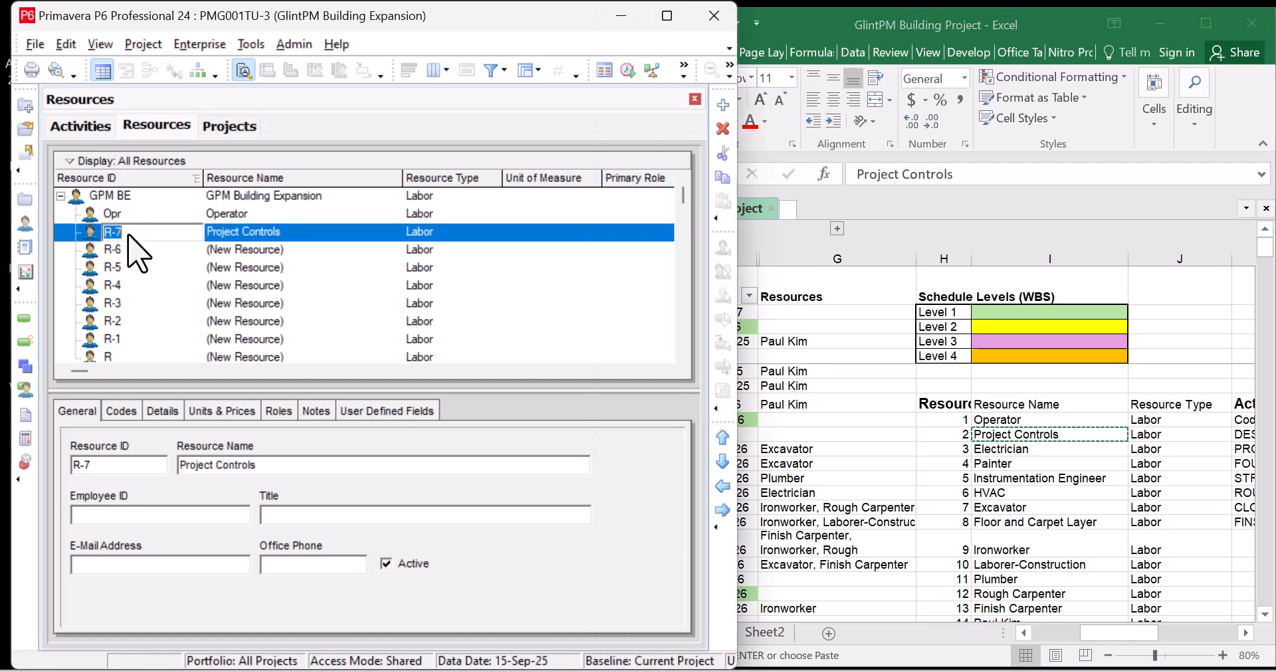
pyautogui.write('PCtr')
# Name R-6 Electrician from Excel cell I11 and give it ID Elect
pyautogui.click(1013, 448)
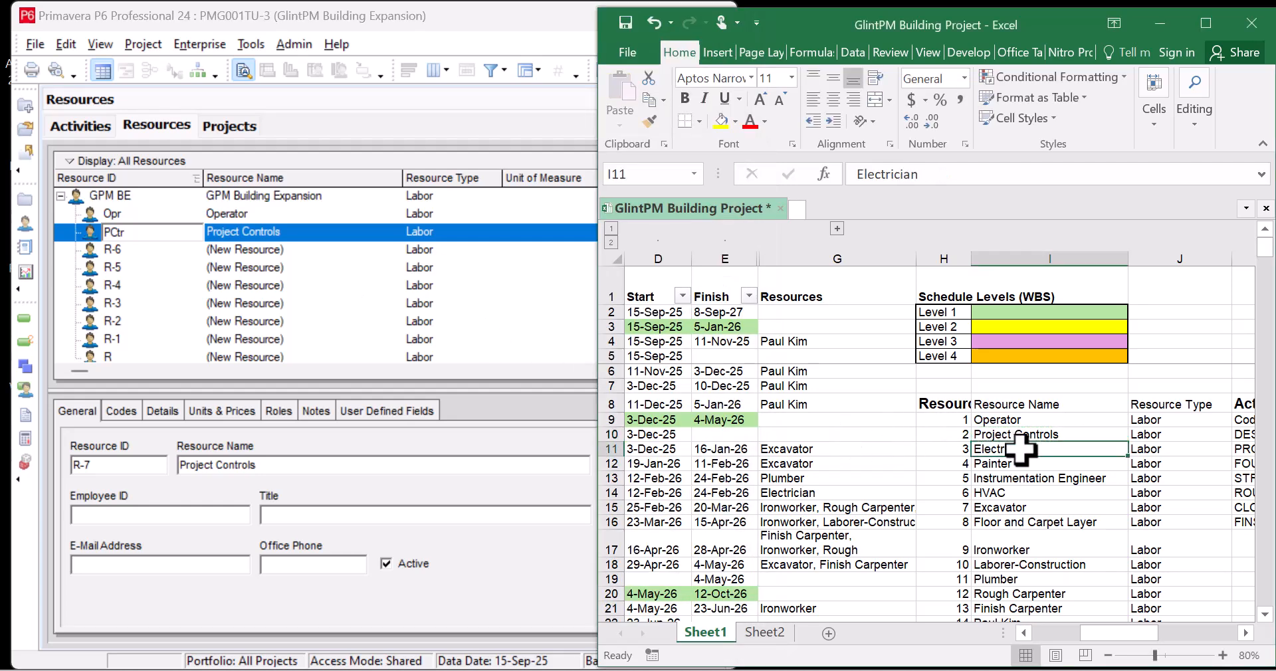
pyautogui.hotkey('ctrl', 'c')
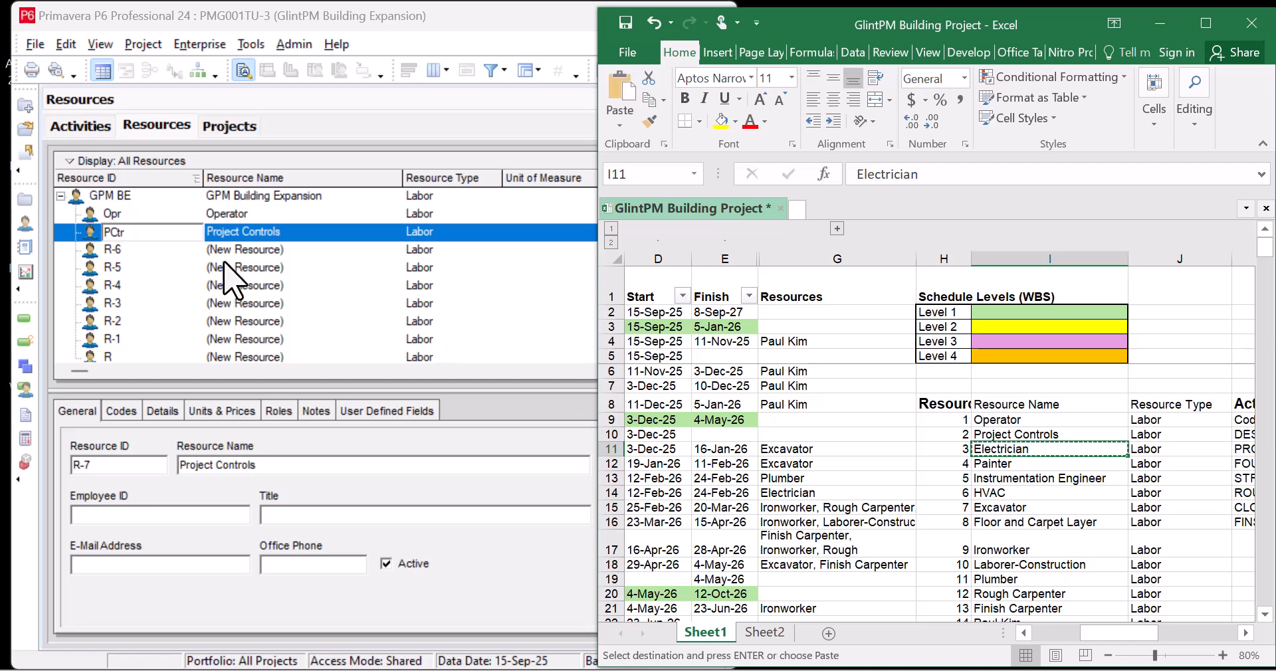
pyautogui.click(294, 249)
pyautogui.click(294, 249)
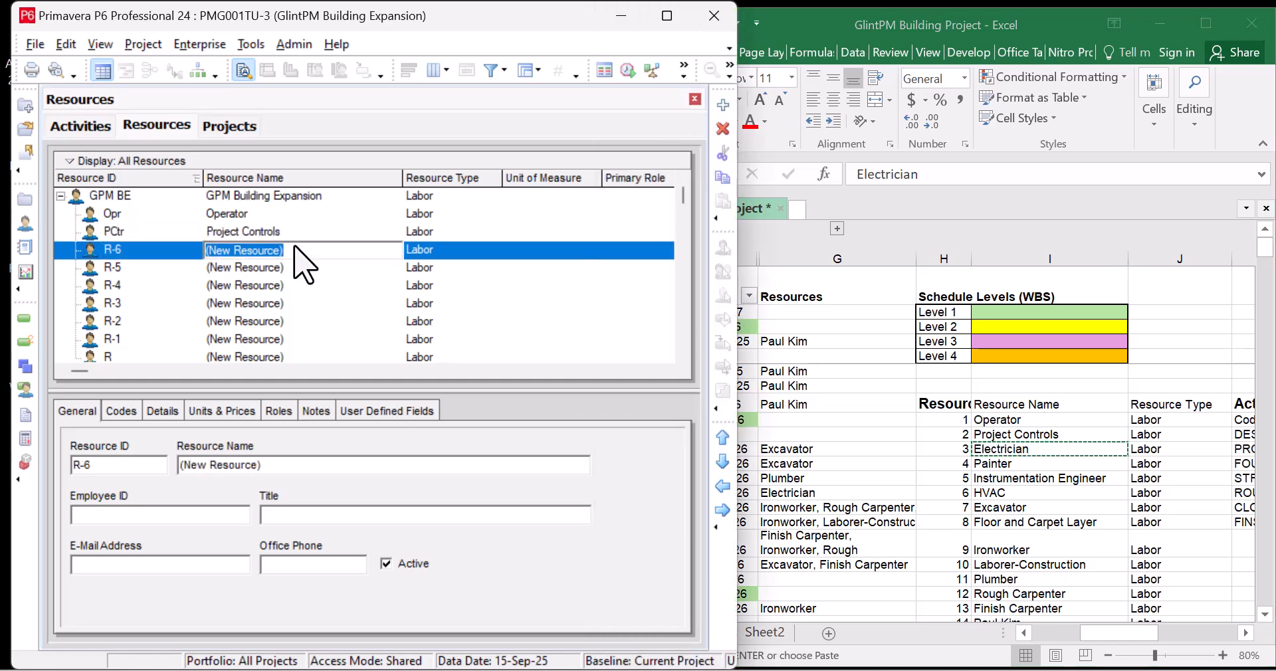
pyautogui.hotkey('ctrl', 'v')
pyautogui.click(128, 251)
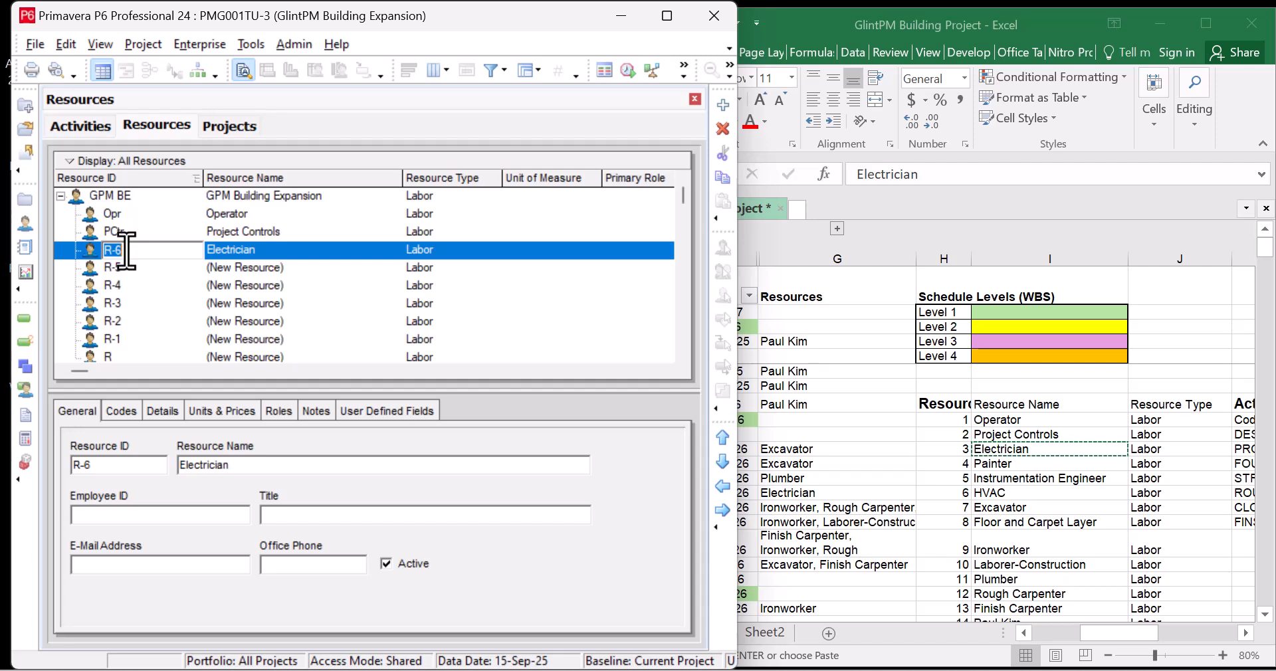
pyautogui.write('Elect')
pyautogui.click(289, 267)
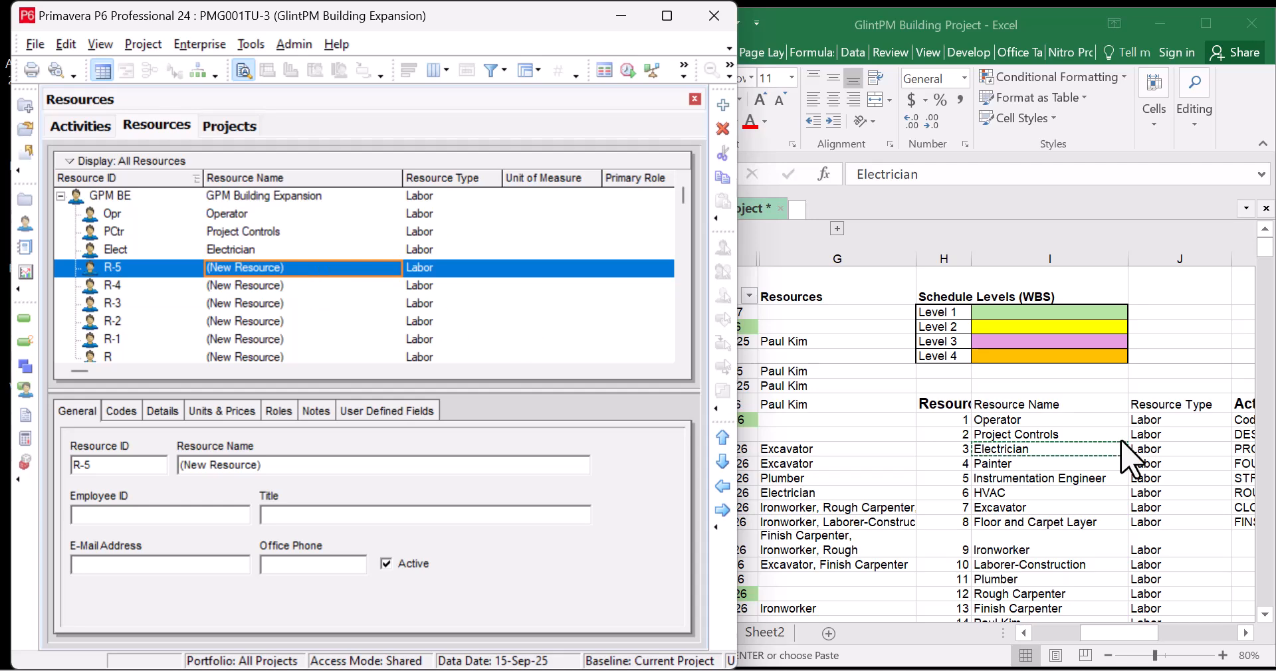
# Name R-5 Painter from the Excel list with ID Pt
pyautogui.click(1024, 463)
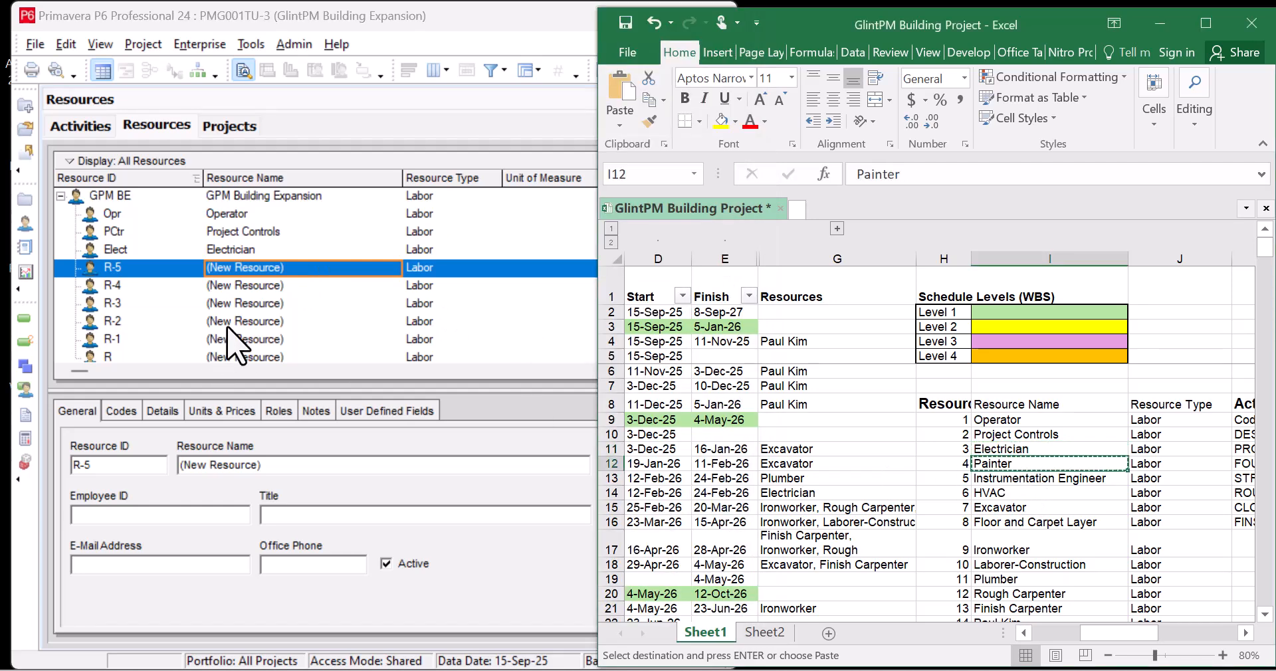
pyautogui.click(292, 269)
pyautogui.hotkey('ctrl', 'v')
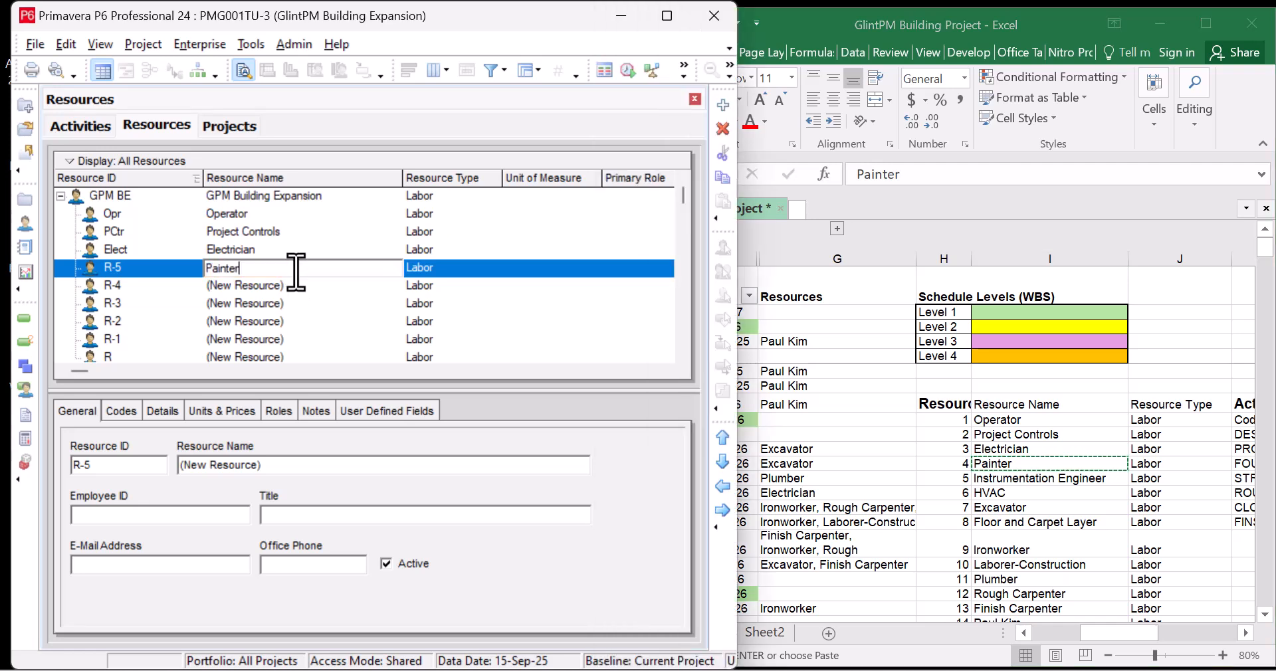
pyautogui.click(136, 269)
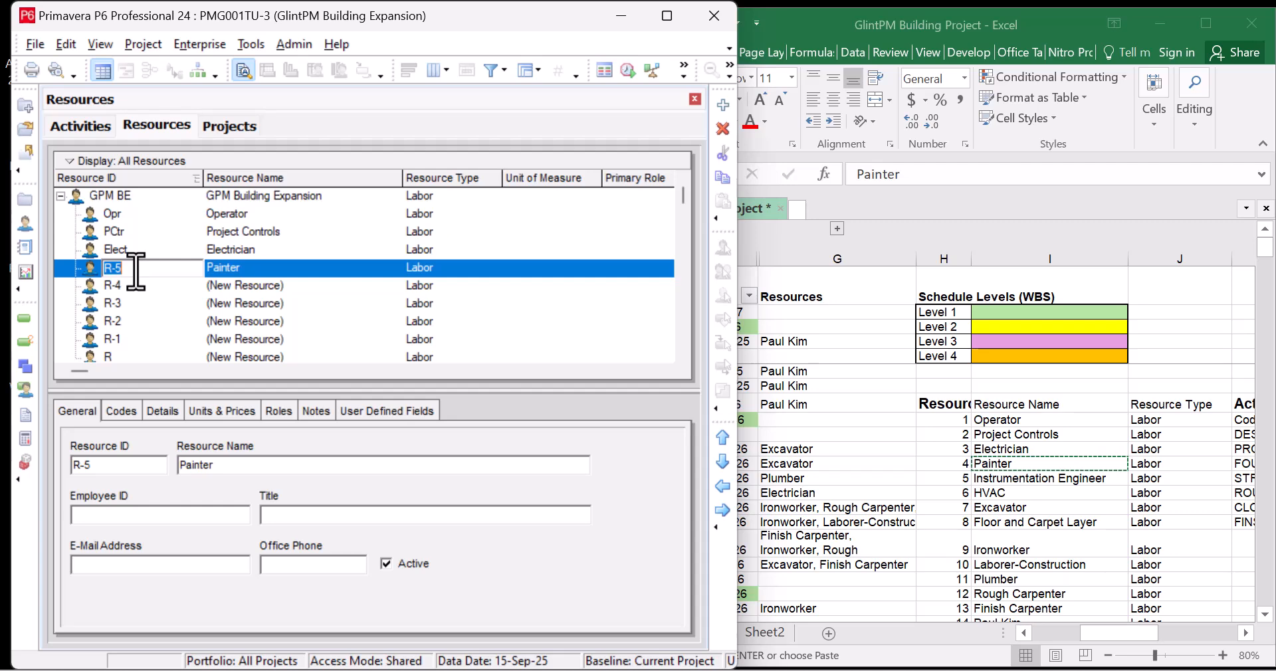
pyautogui.write('Pt')
# Name R-4 Instrumentation Engineer from the Excel list with ID IEngr
pyautogui.click(1030, 475)
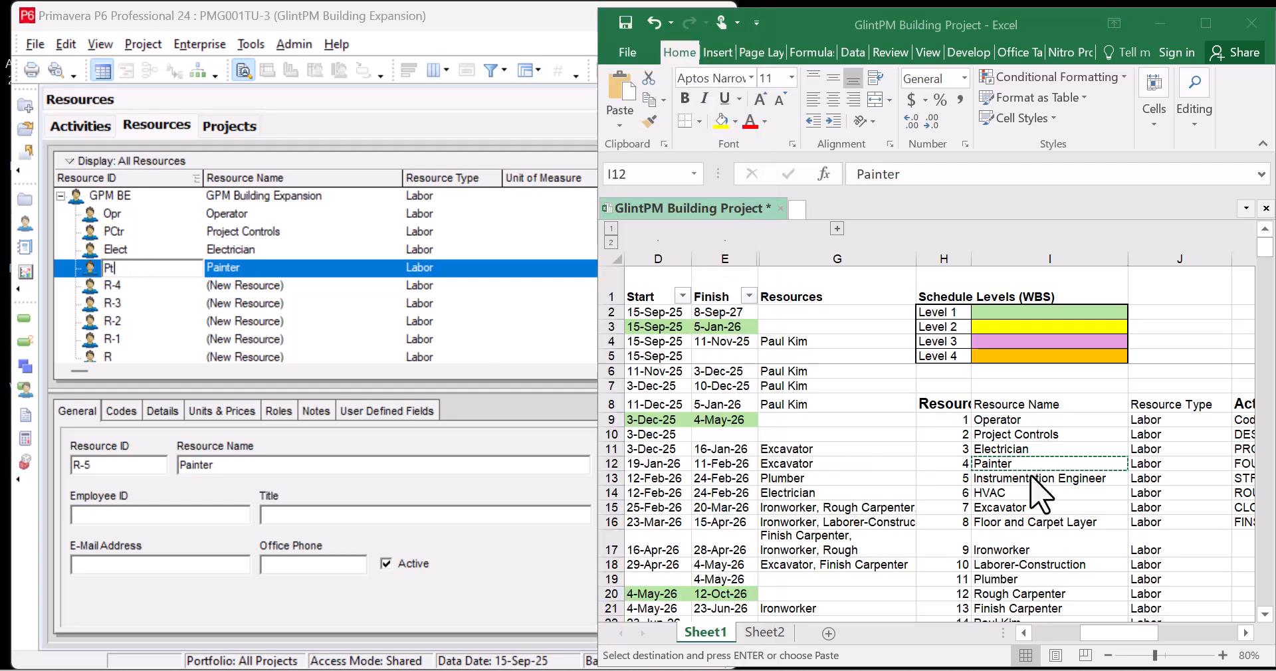
pyautogui.click(1030, 476)
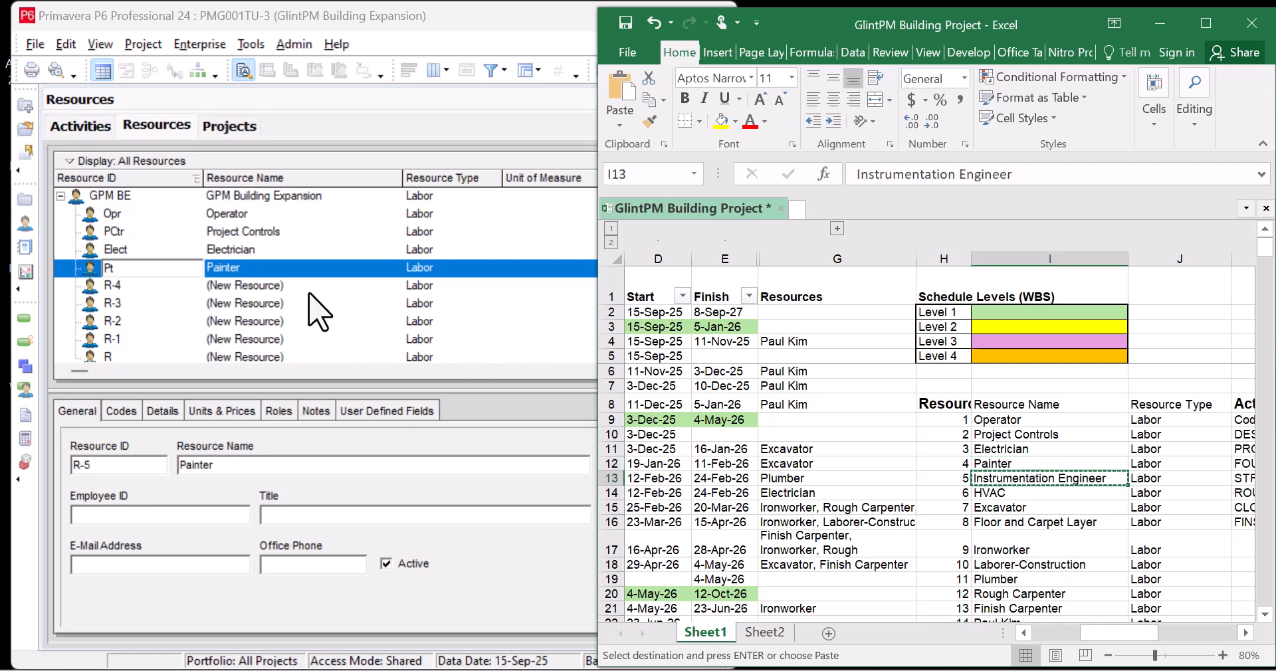
pyautogui.click(331, 294)
pyautogui.click(307, 290)
pyautogui.hotkey('ctrl', 'v')
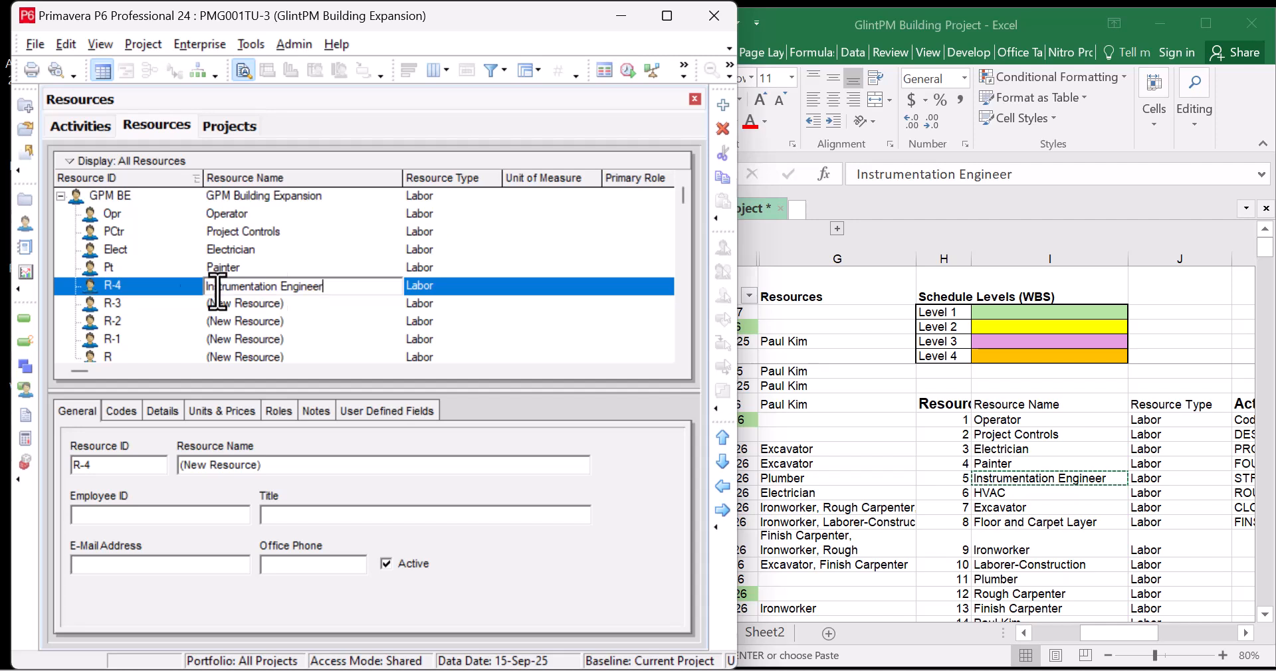
pyautogui.click(146, 287)
pyautogui.write('IEngr')
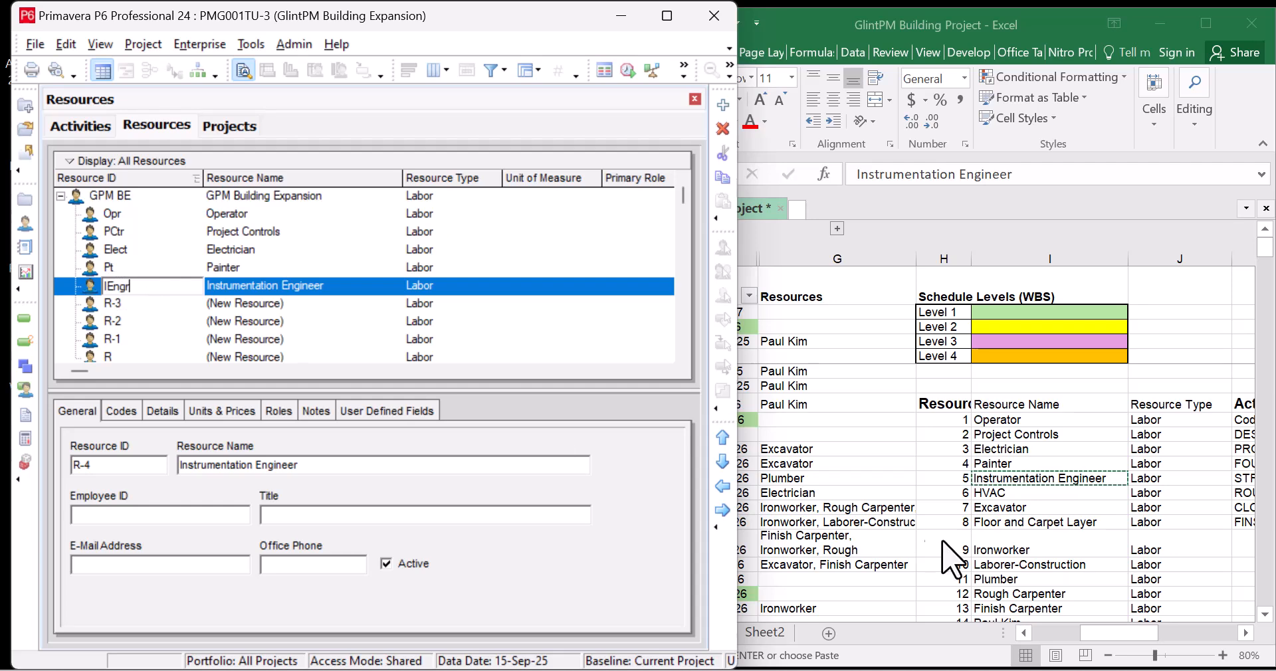
# Paste HVAC over the IEngr name and into R-3's name and ID, then recopy Instrumentation Engineer
pyautogui.click(1028, 493)
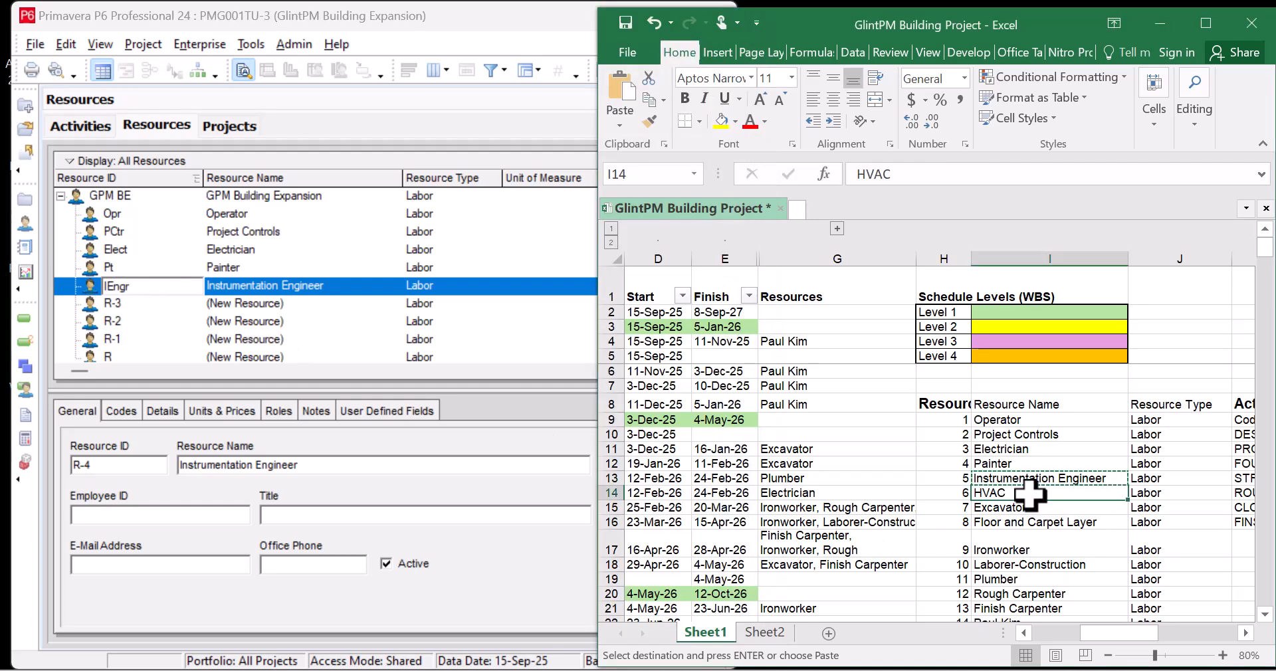
pyautogui.click(327, 287)
pyautogui.hotkey('ctrl', 'v')
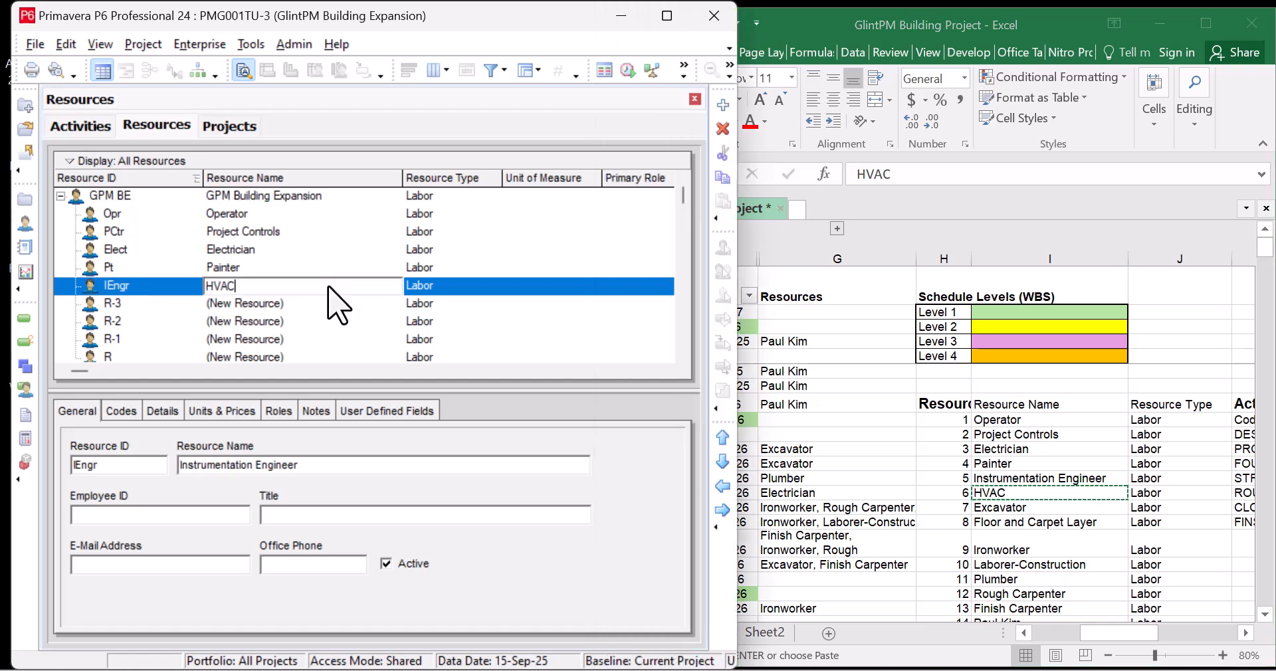
pyautogui.click(136, 291)
pyautogui.click(274, 309)
pyautogui.click(291, 310)
pyautogui.hotkey('ctrl', 'v')
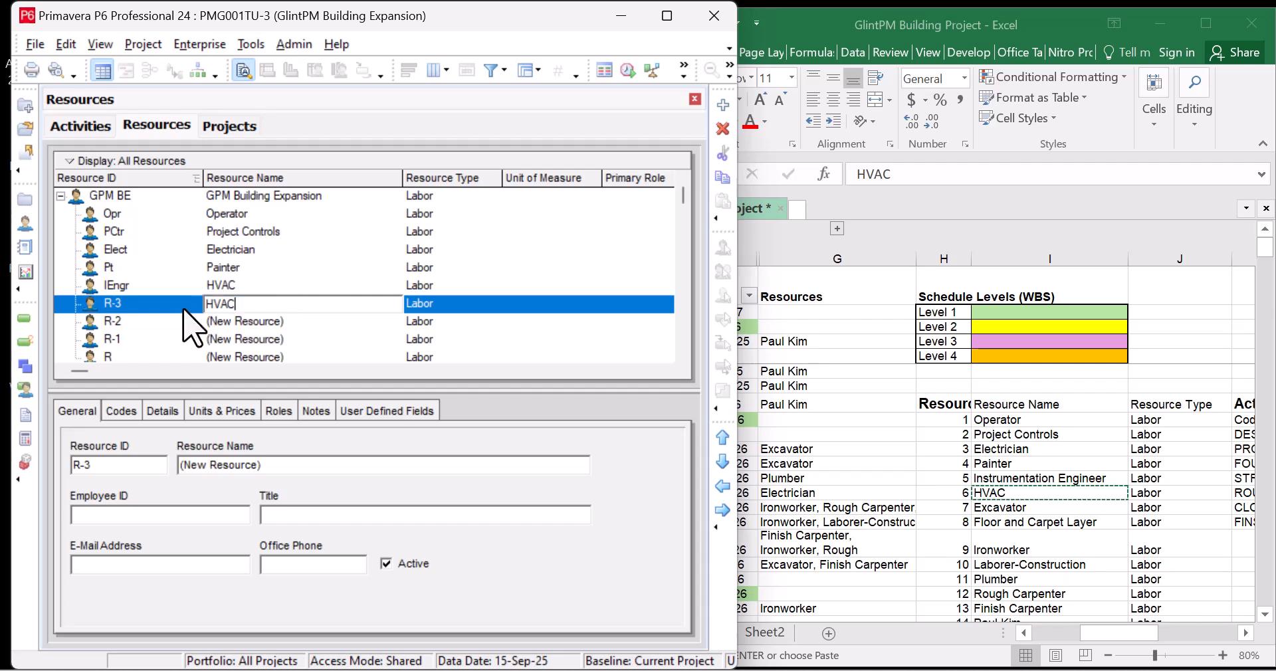
pyautogui.hotkey('shift', 'Tab')
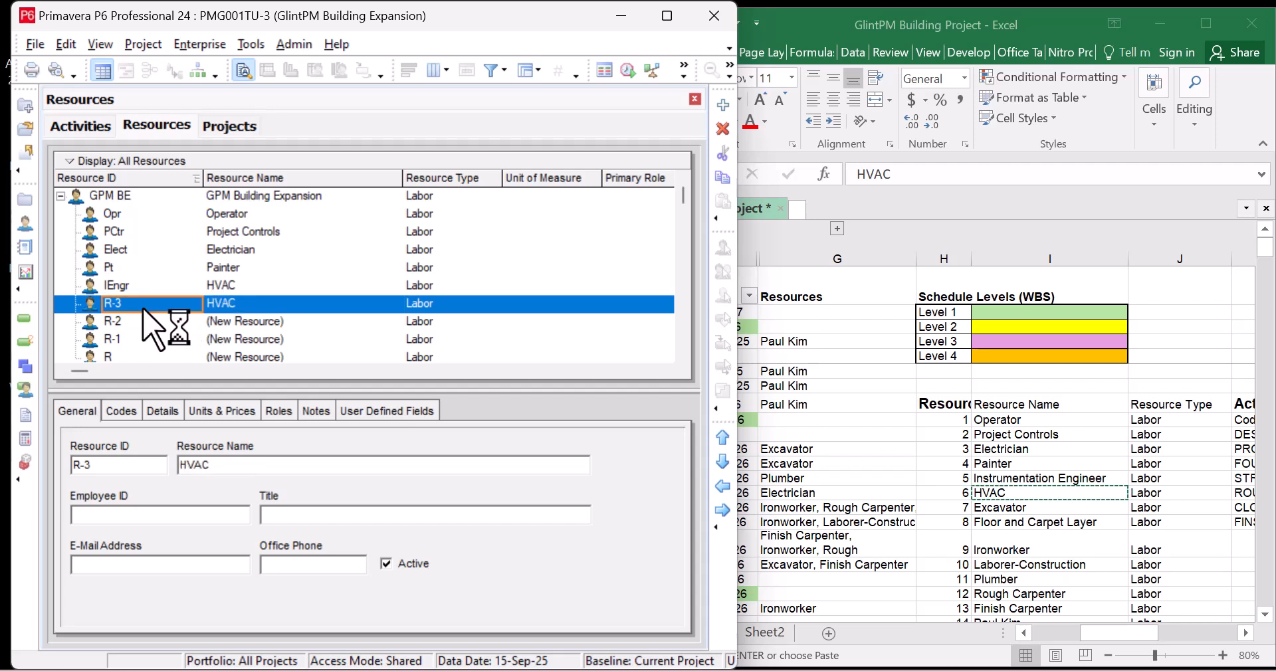
pyautogui.hotkey('ctrl', 'v')
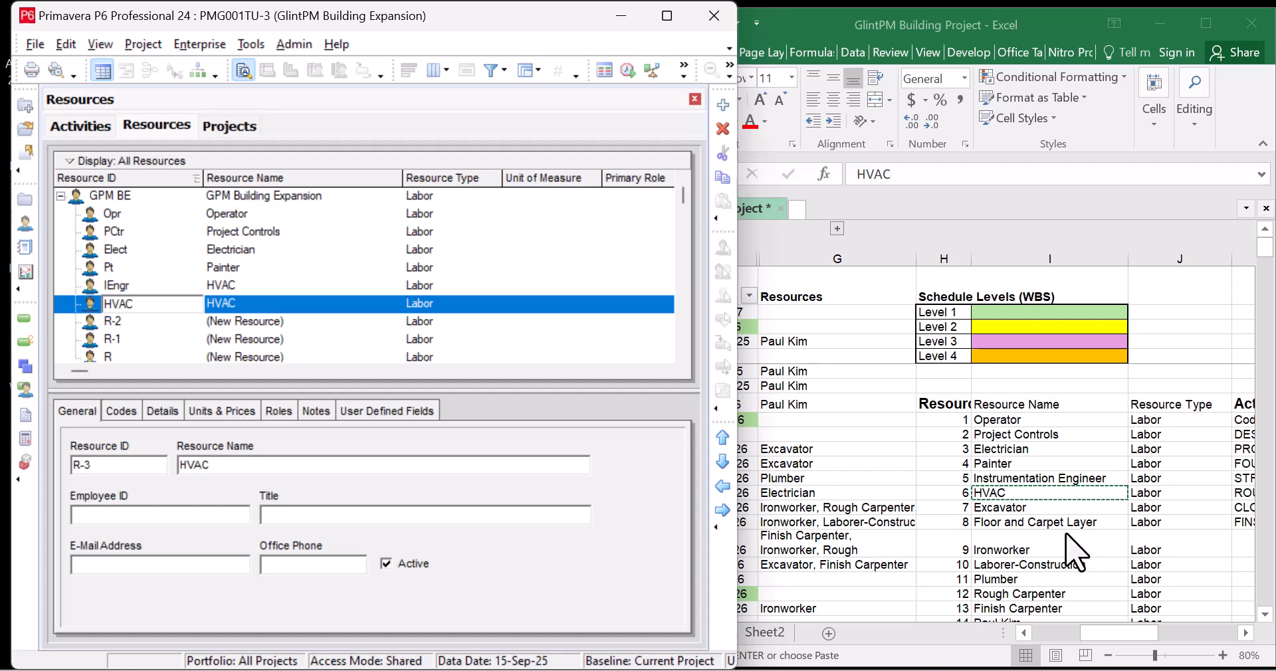
pyautogui.click(1063, 481)
pyautogui.click(1068, 478)
pyautogui.hotkey('ctrl', 'c')
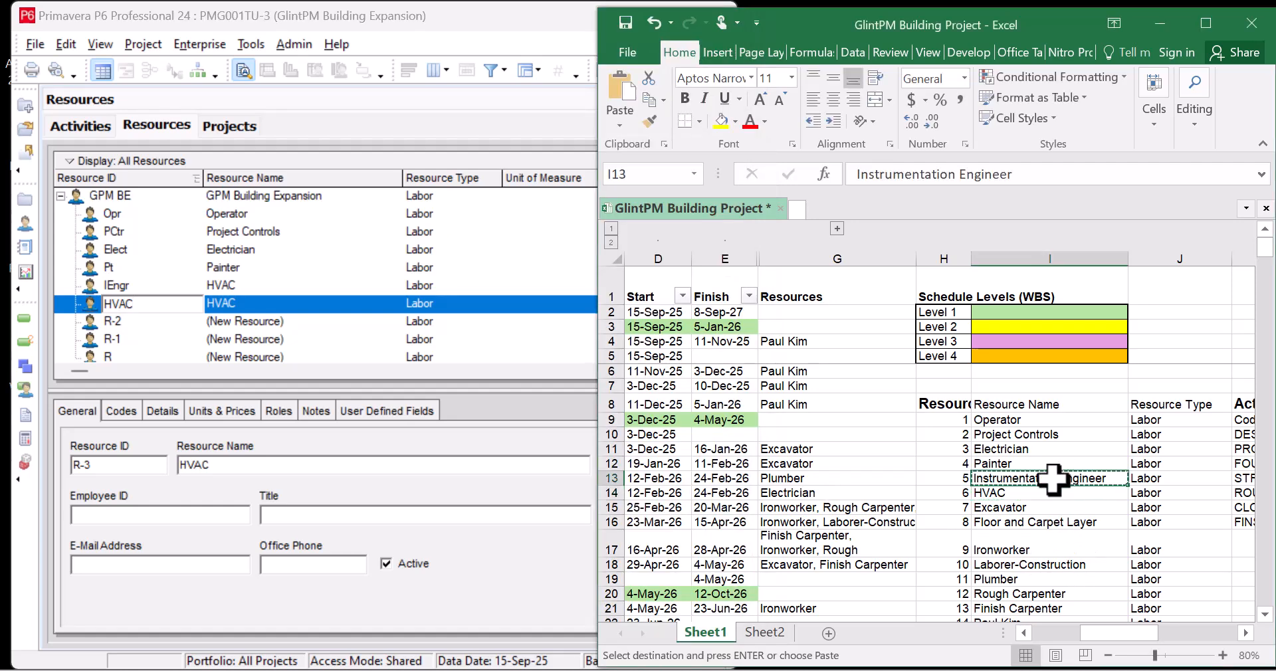
# Dismiss the duplicate-ID warning, rename IEngr back to Instrumentation Engineer, and copy Excavator from Excel
pyautogui.click(246, 293)
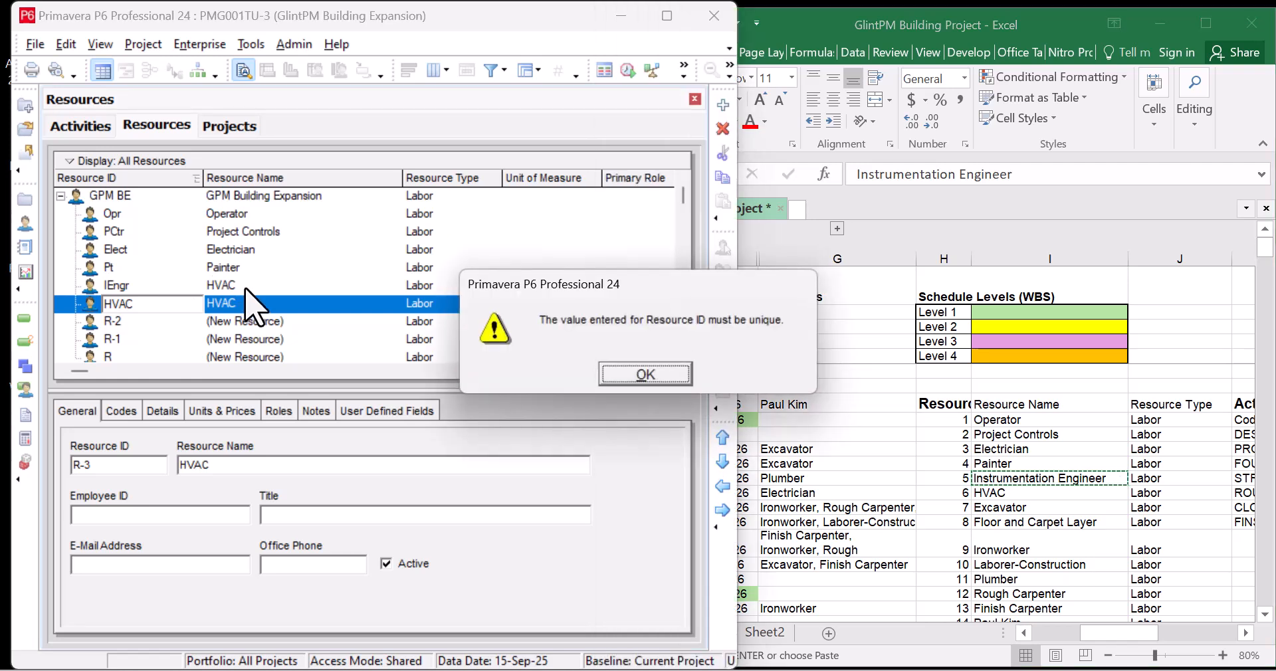
pyautogui.click(641, 374)
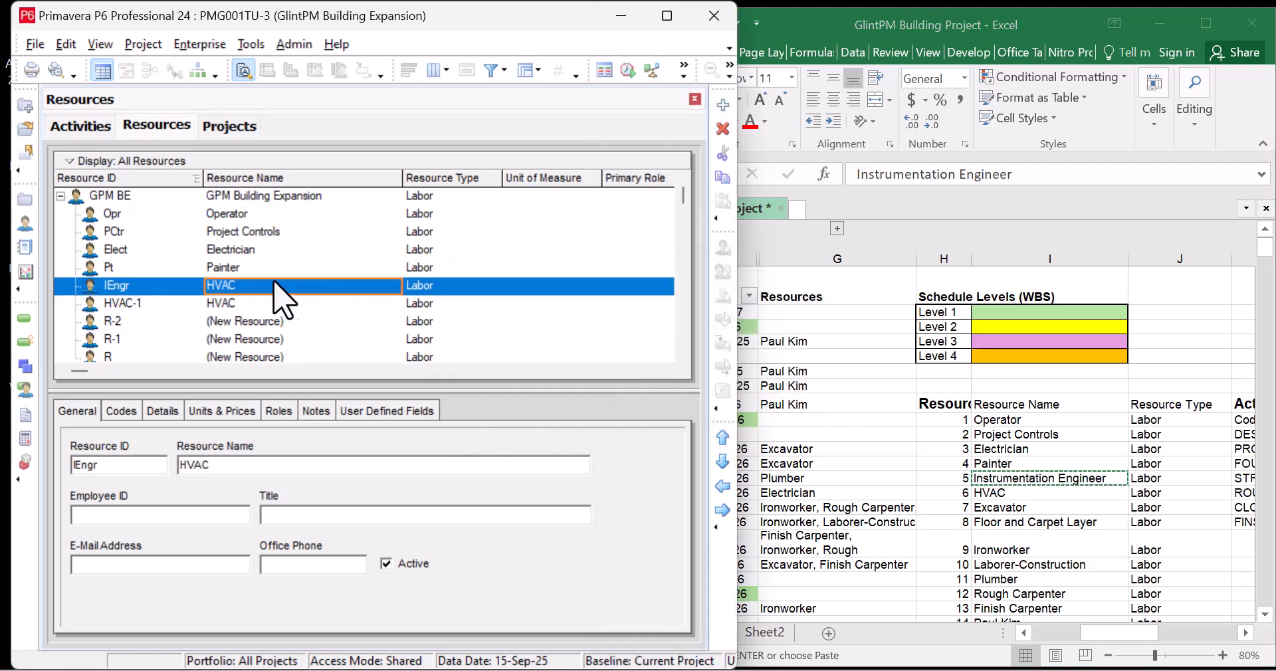
pyautogui.click(252, 285)
pyautogui.hotkey('ctrl', 'v')
pyautogui.press('Up')
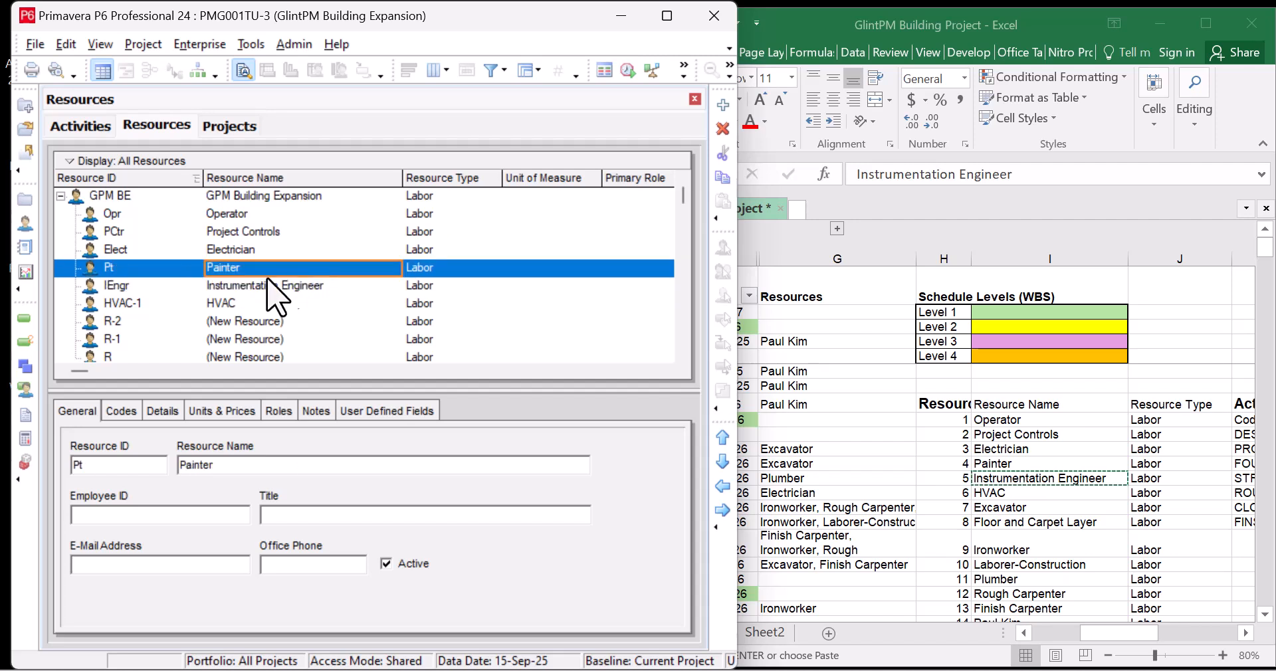
pyautogui.click(151, 304)
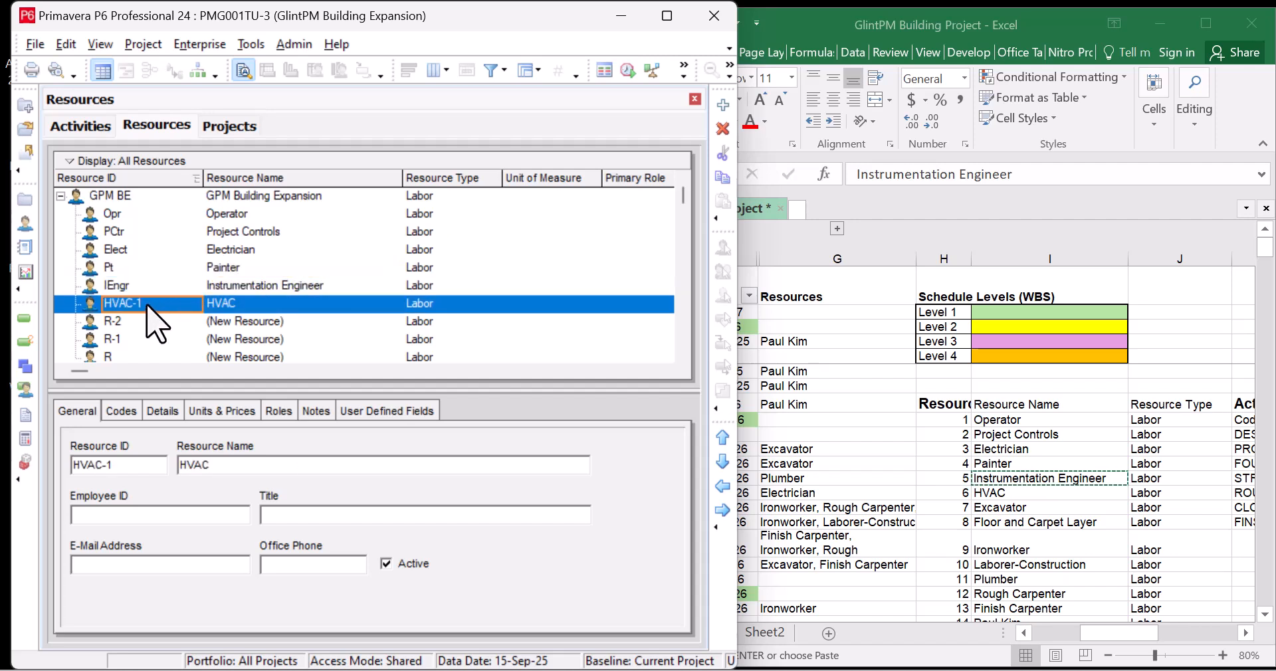
pyautogui.click(152, 304)
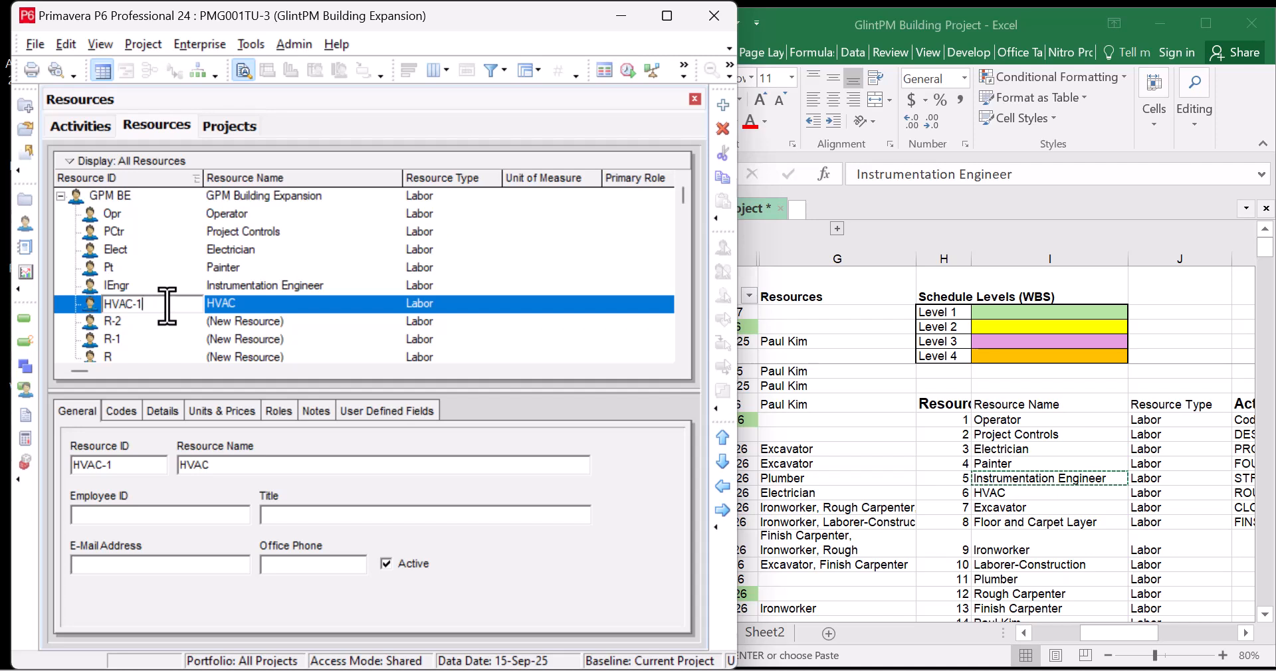
pyautogui.click(271, 272)
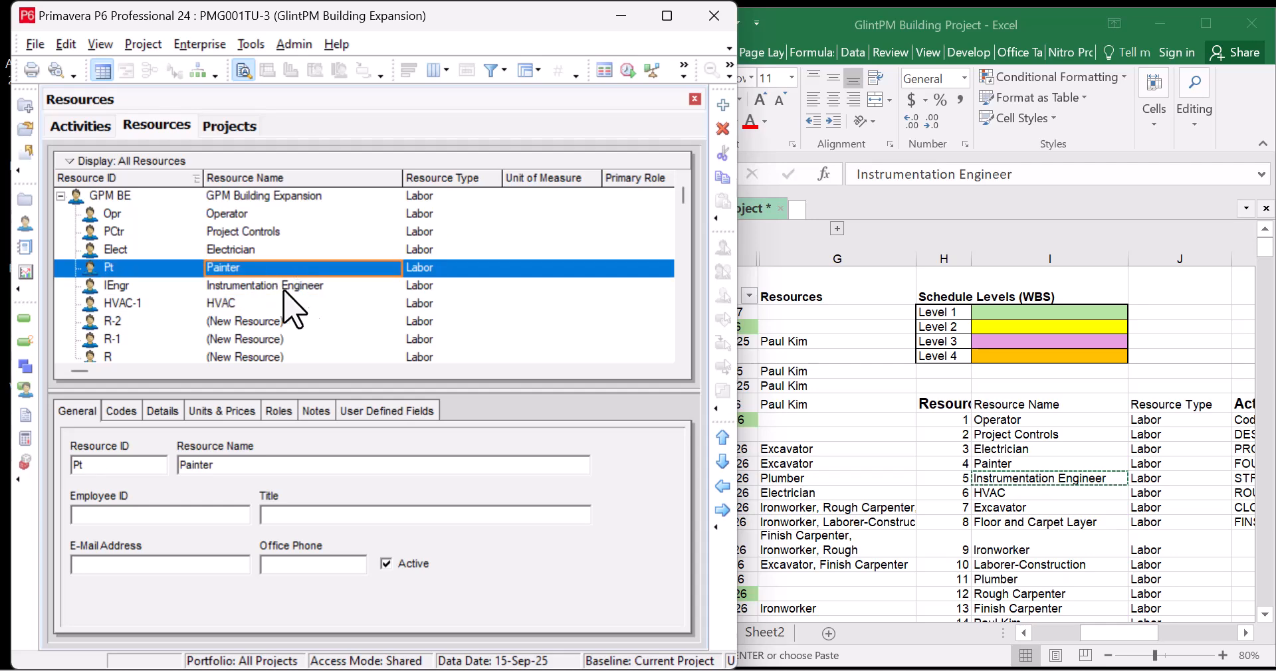
pyautogui.click(1036, 508)
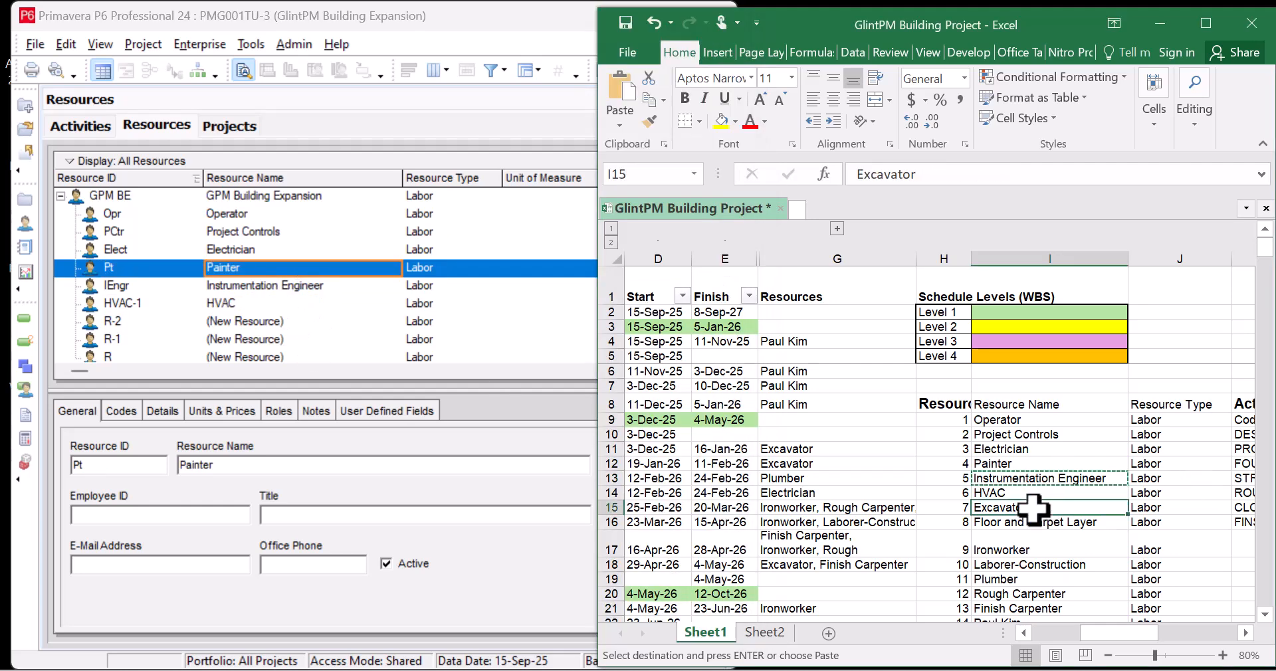
pyautogui.hotkey('ctrl', 'c')
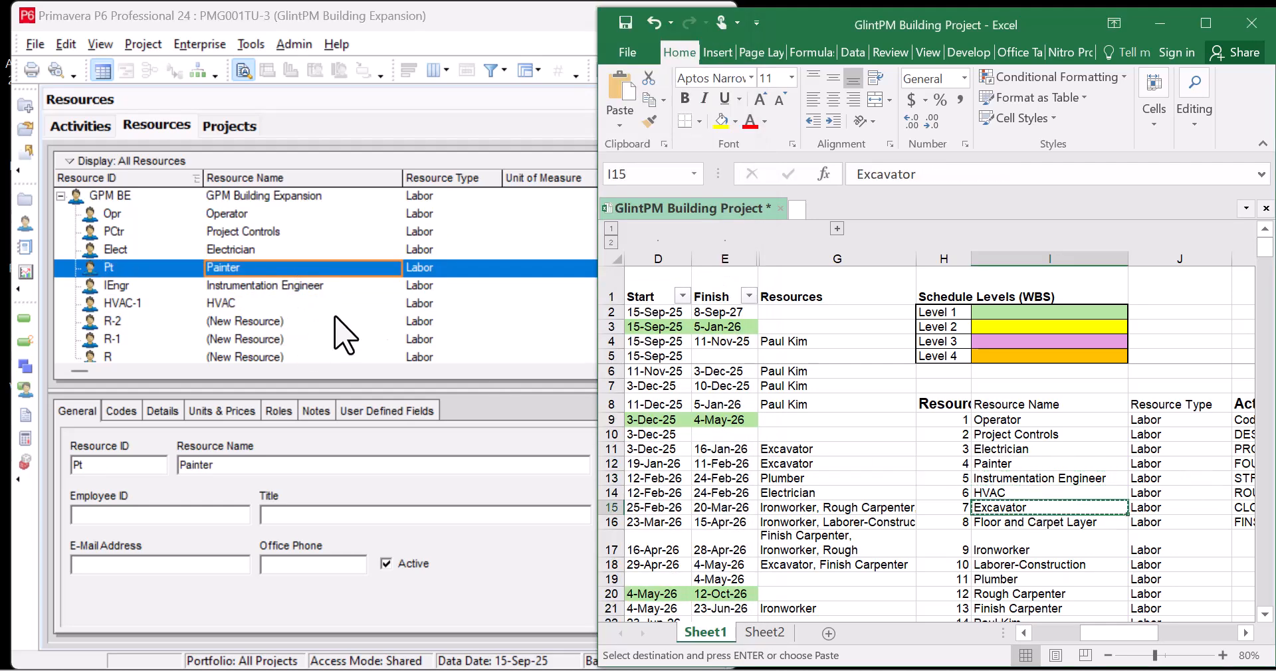
# Create the R-2 resource as Excavator Operator with ID Ex
pyautogui.click(287, 323)
pyautogui.click(289, 323)
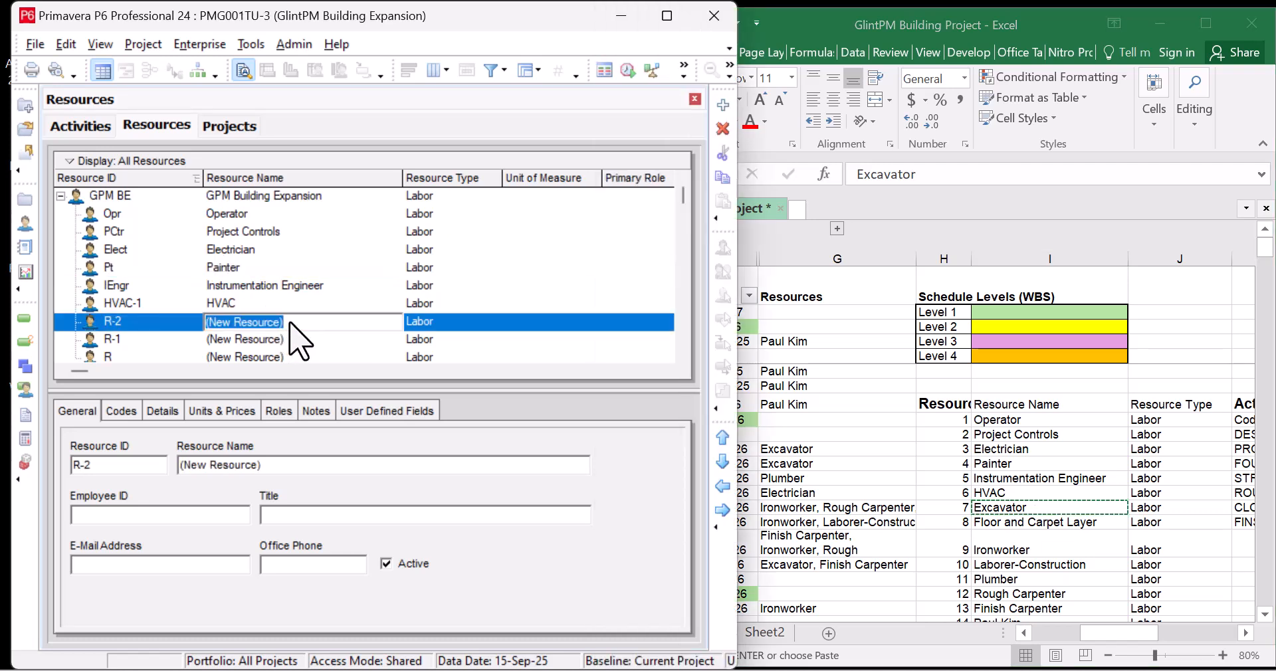
pyautogui.hotkey('ctrl', 'v')
pyautogui.click(149, 325)
pyautogui.click(149, 325)
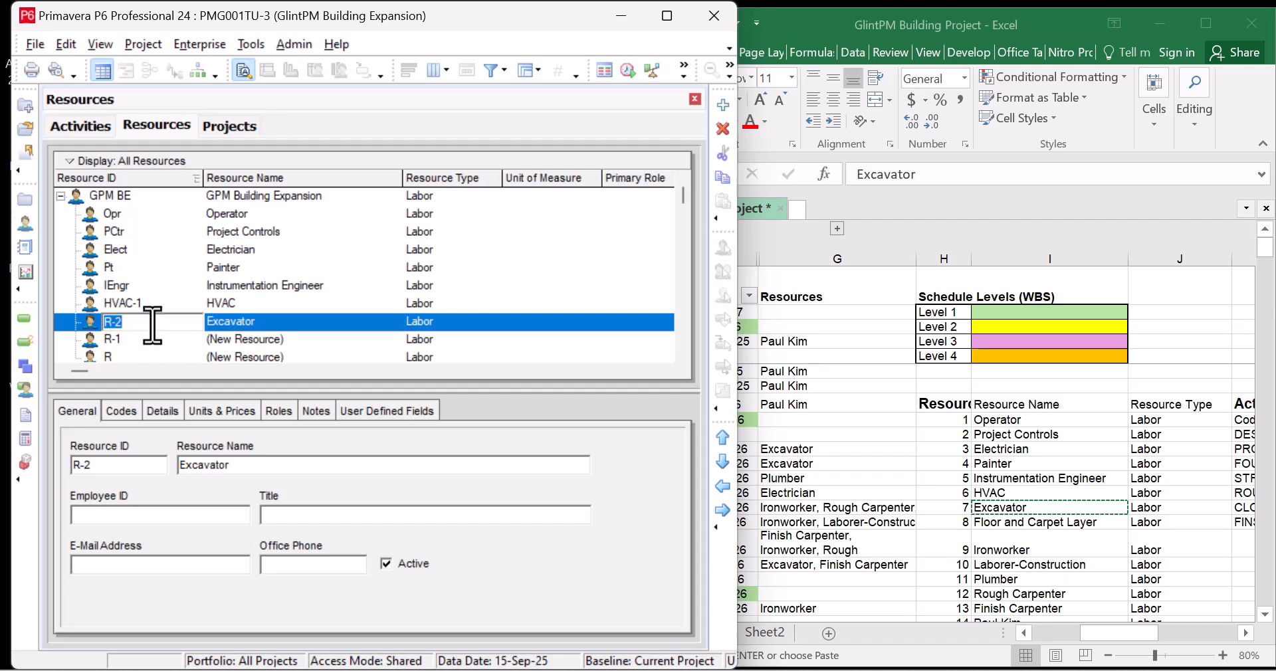
pyautogui.write('Ex')
pyautogui.click(266, 323)
pyautogui.click(266, 324)
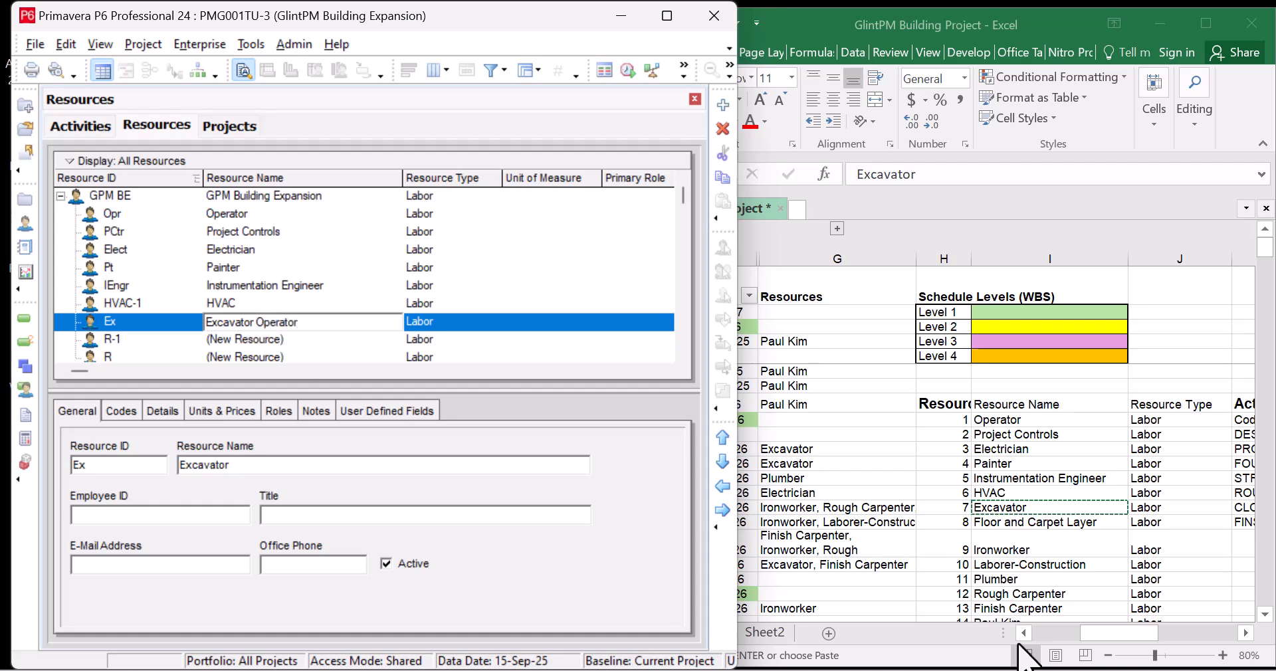
# Change Excel cell I15 to Excavator Operator and copy Floor and Carpet Layer
pyautogui.doubleClick(1037, 508)
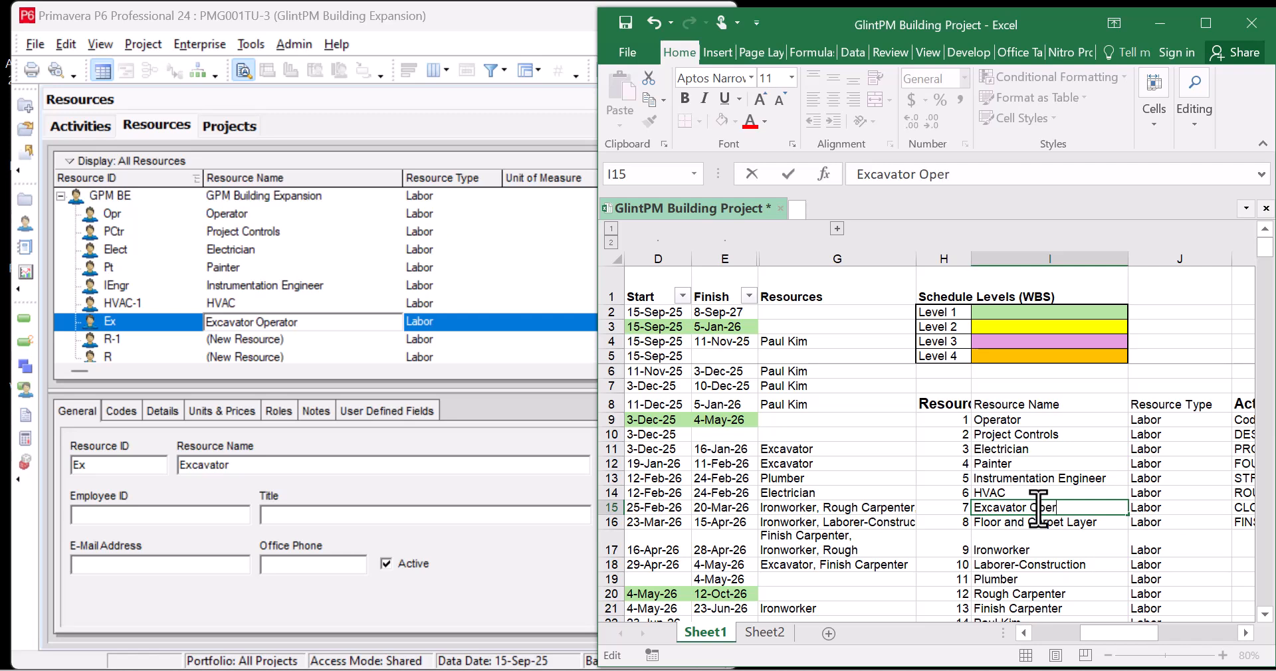
pyautogui.press('Return')
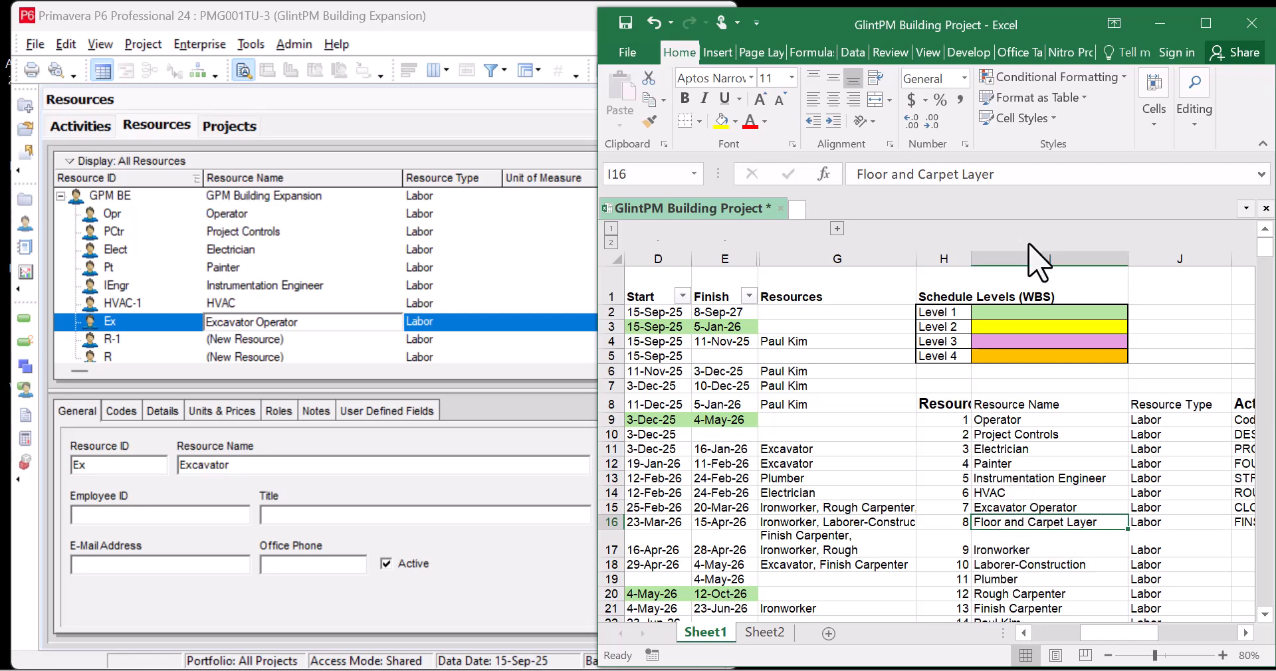
pyautogui.hotkey('ctrl', 'c')
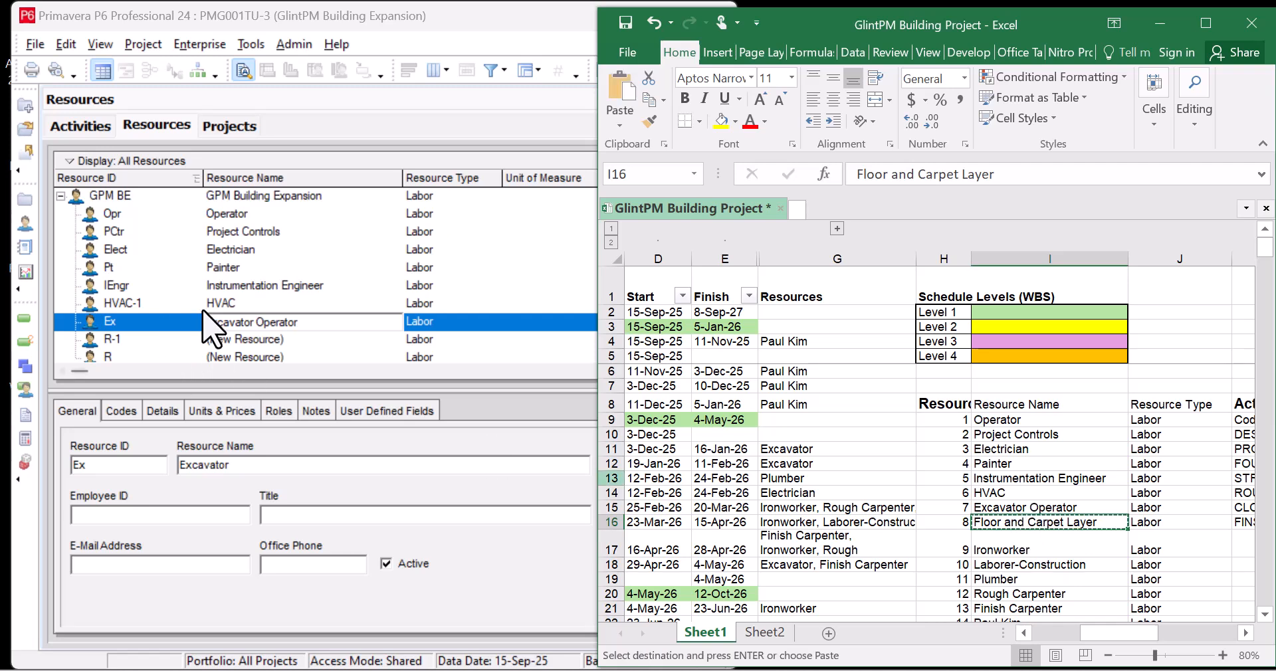
# Name R-1 Floor and Carpet Layer with ID FCL
pyautogui.click(290, 341)
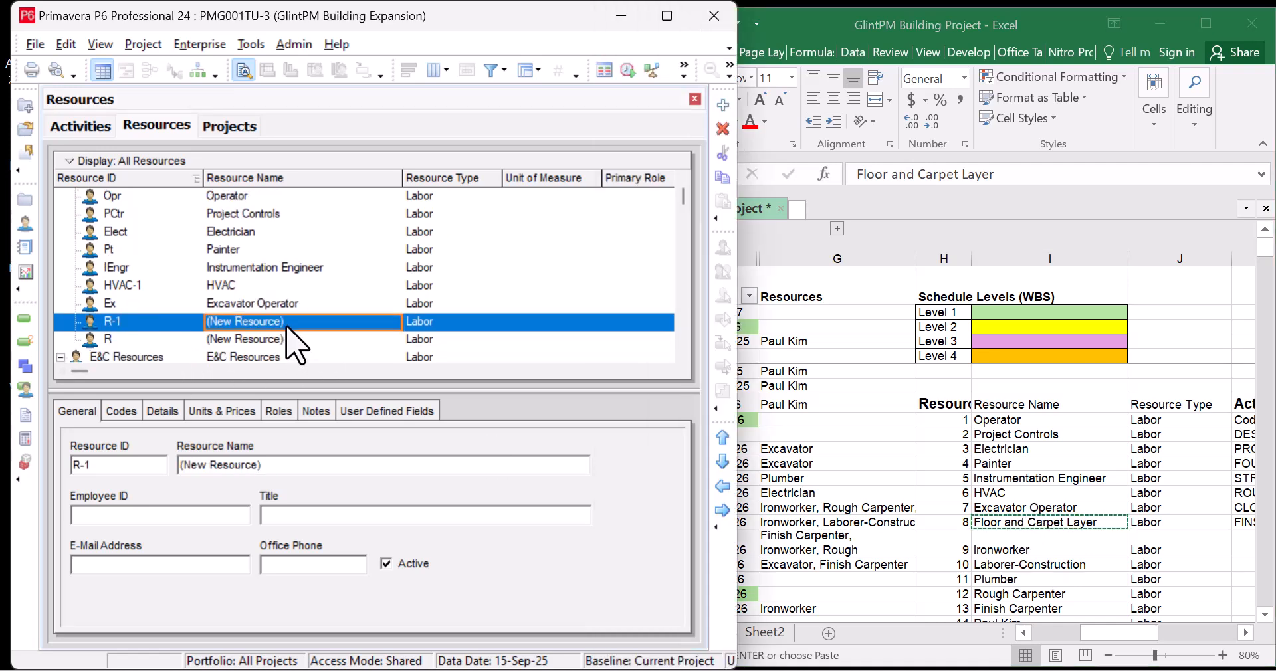
pyautogui.click(293, 325)
pyautogui.hotkey('ctrl', 'v')
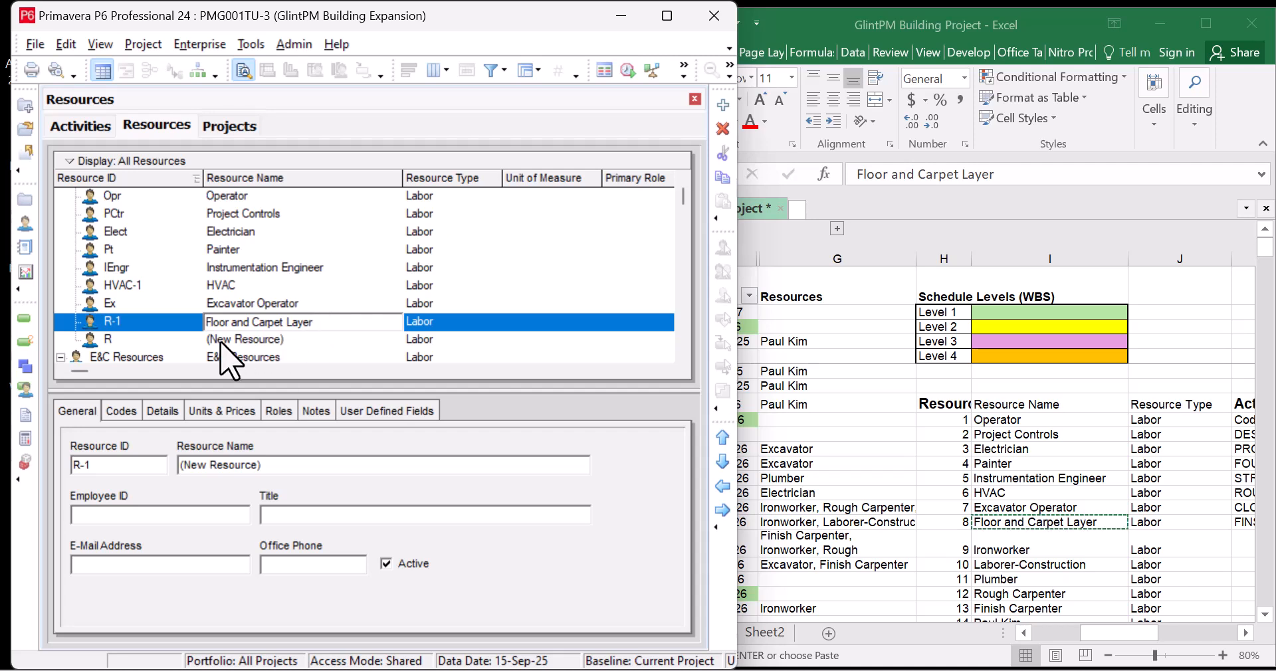
pyautogui.click(135, 323)
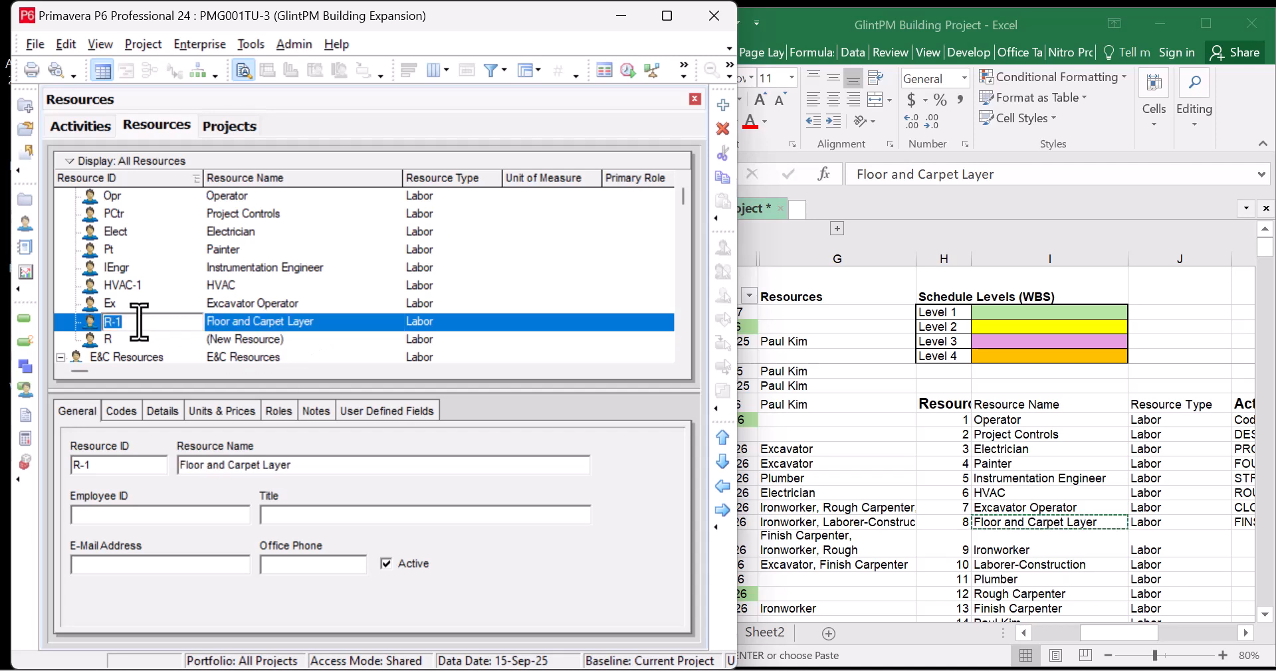
pyautogui.write('FCL')
# Name the blank new resource Ironworker from Excel cell I17 with ID IW
pyautogui.click(1037, 544)
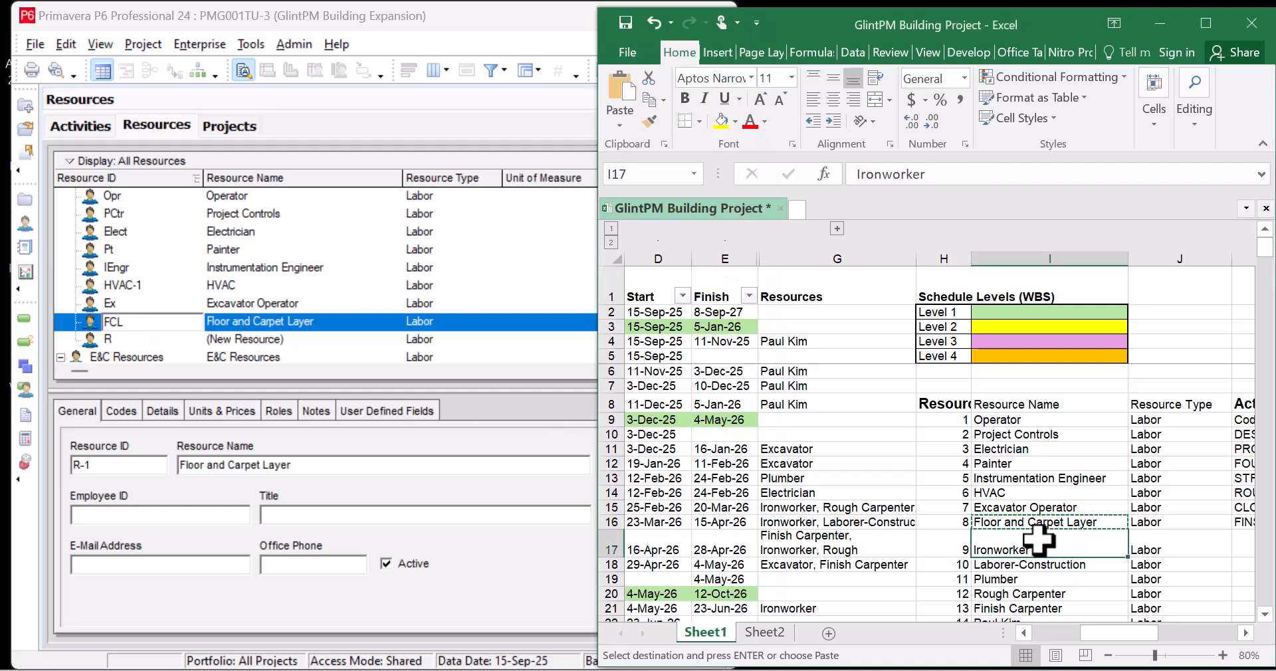
pyautogui.click(282, 339)
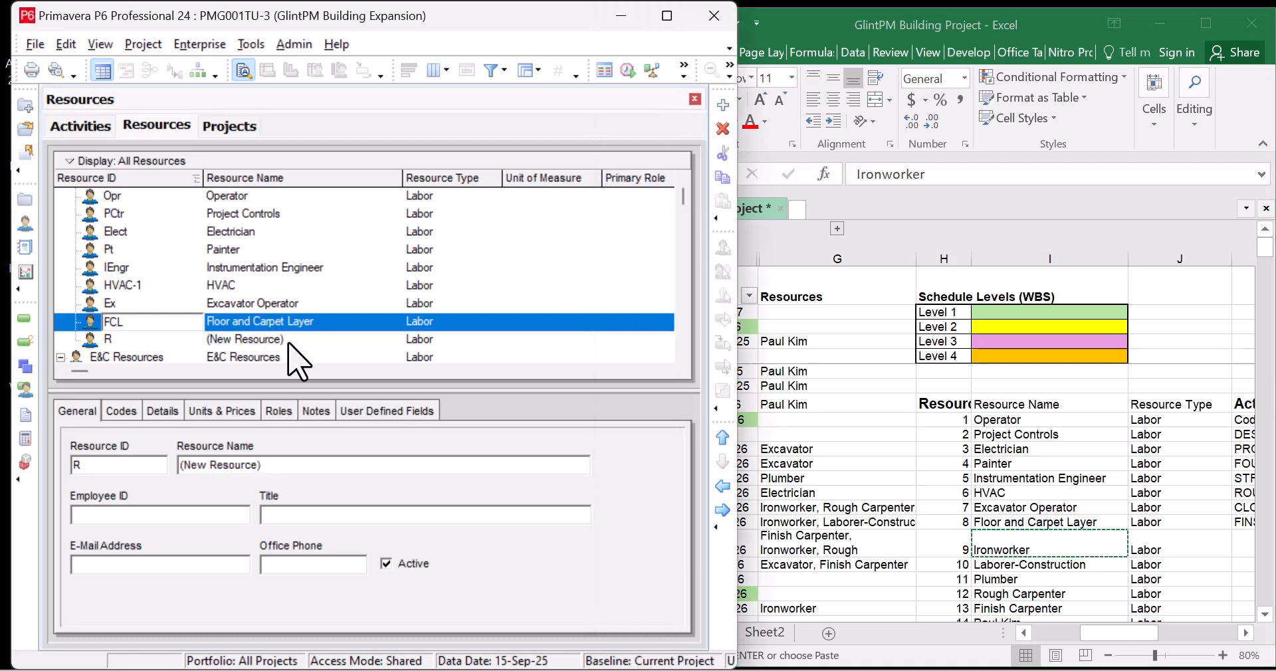
pyautogui.click(299, 339)
pyautogui.hotkey('ctrl', 'v')
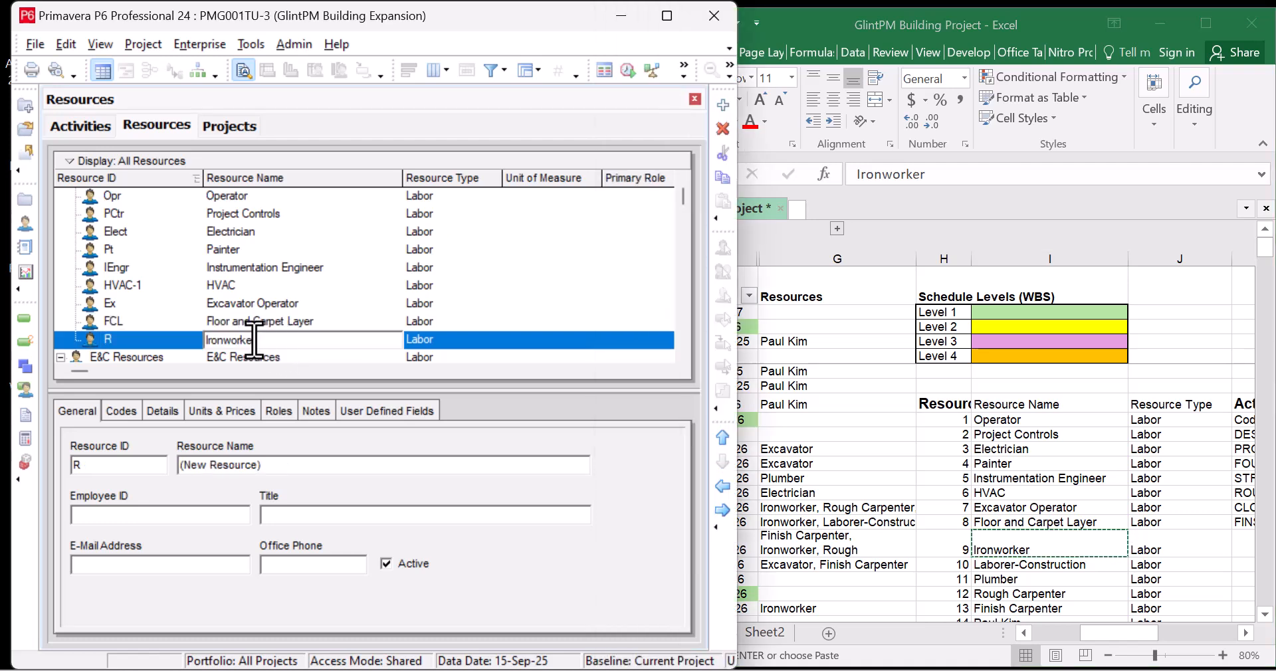
pyautogui.click(138, 340)
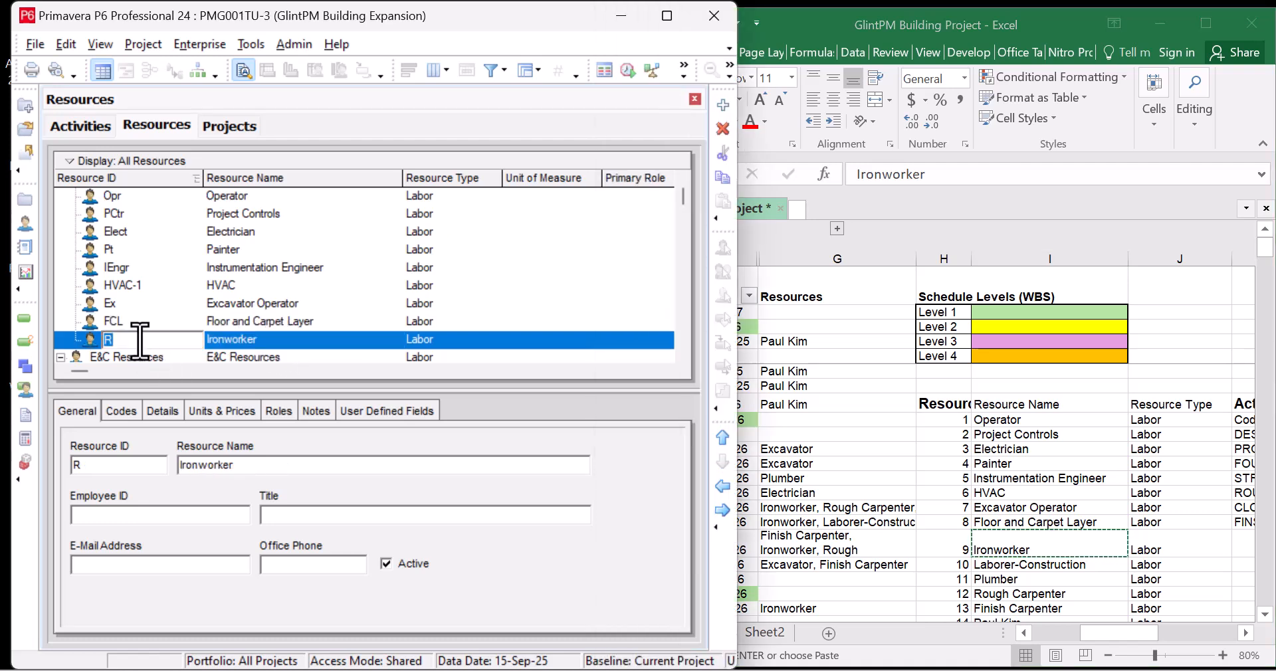
pyautogui.click(242, 232)
pyautogui.rightClick(263, 197)
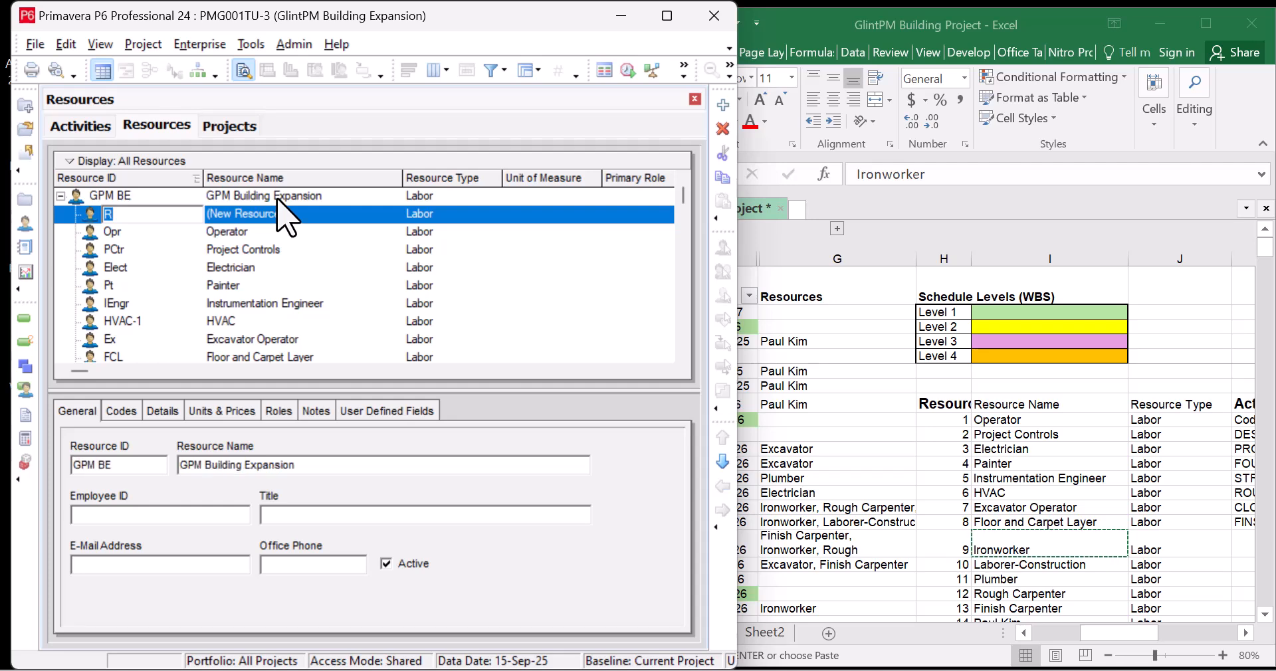
# Add three new resources under the GPM BE group
pyautogui.rightClick(279, 195)
pyautogui.click(359, 361)
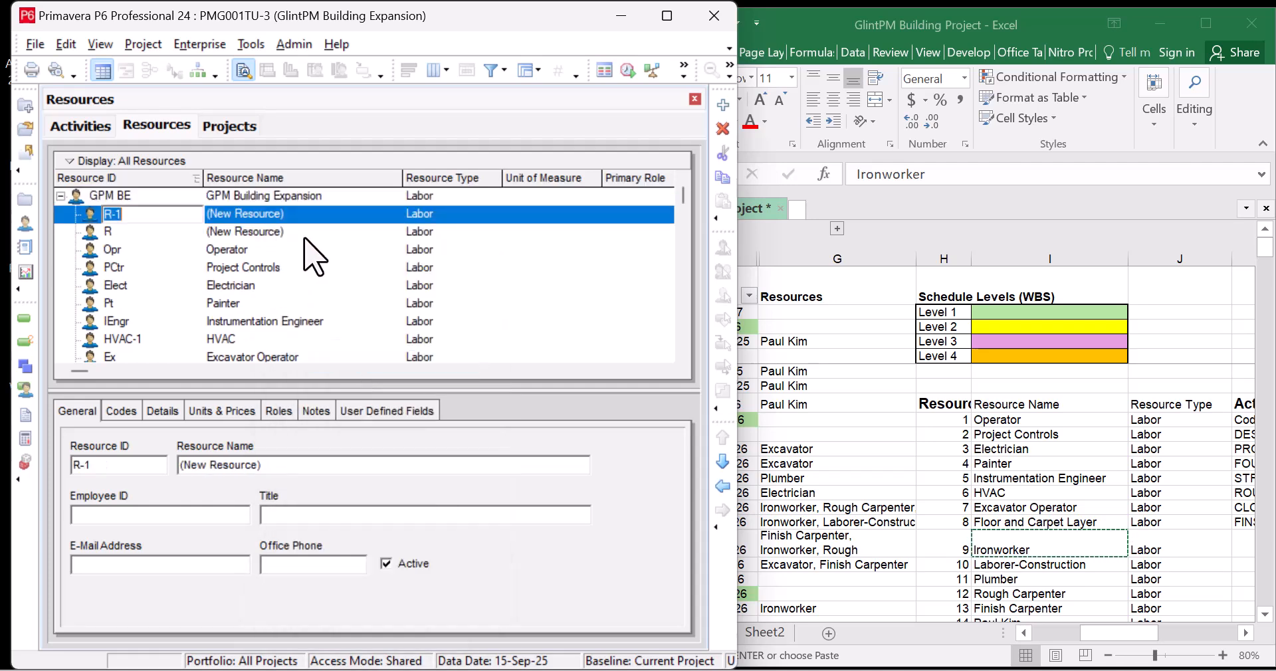
pyautogui.rightClick(310, 198)
pyautogui.click(362, 357)
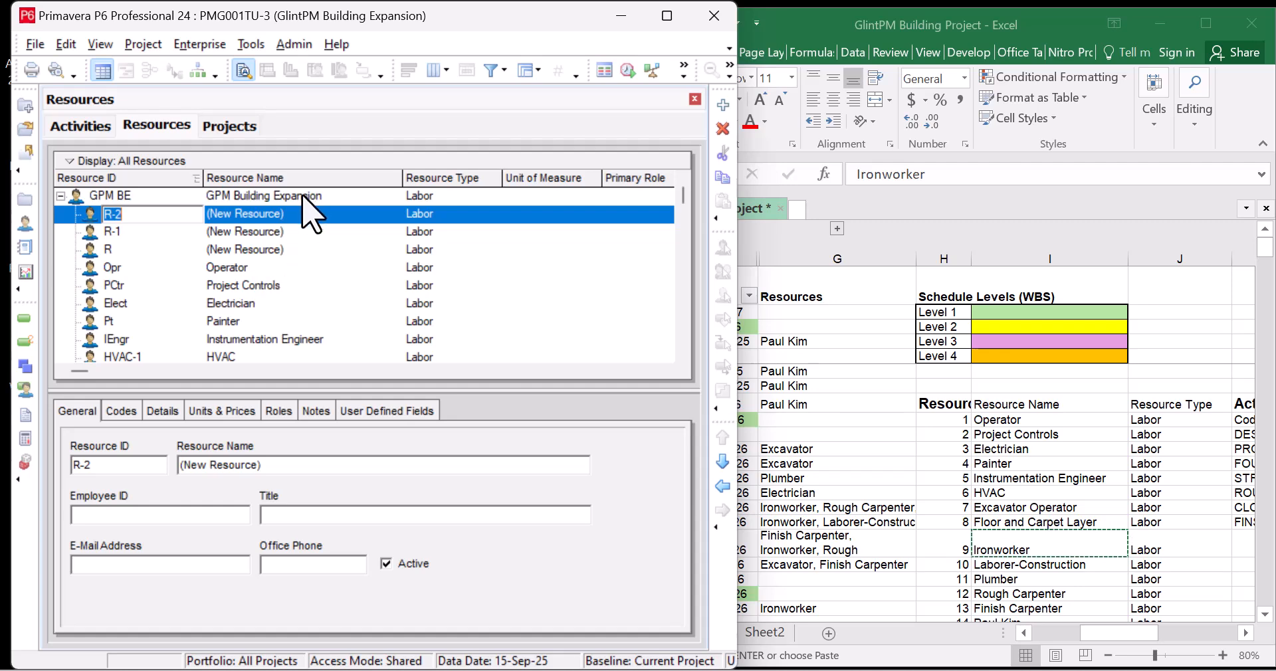
pyautogui.rightClick(303, 195)
pyautogui.click(366, 357)
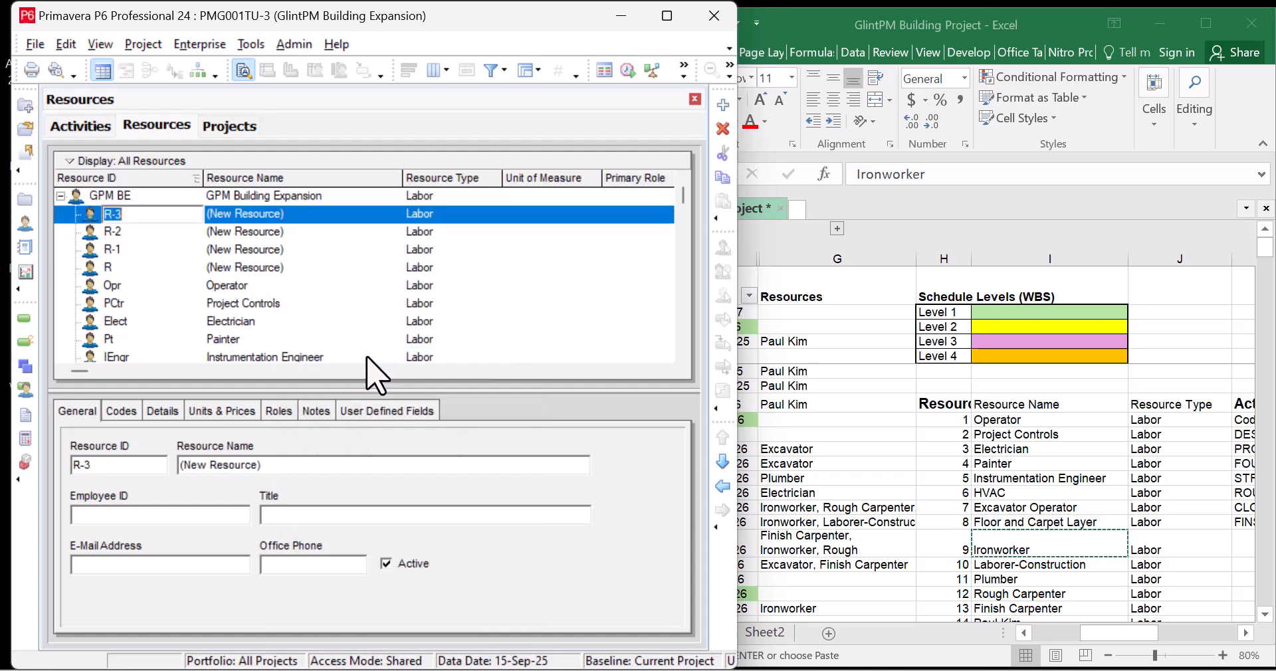
# Name R-3 Laborer-Construction from Excel cell I18 with ID LC
pyautogui.click(300, 213)
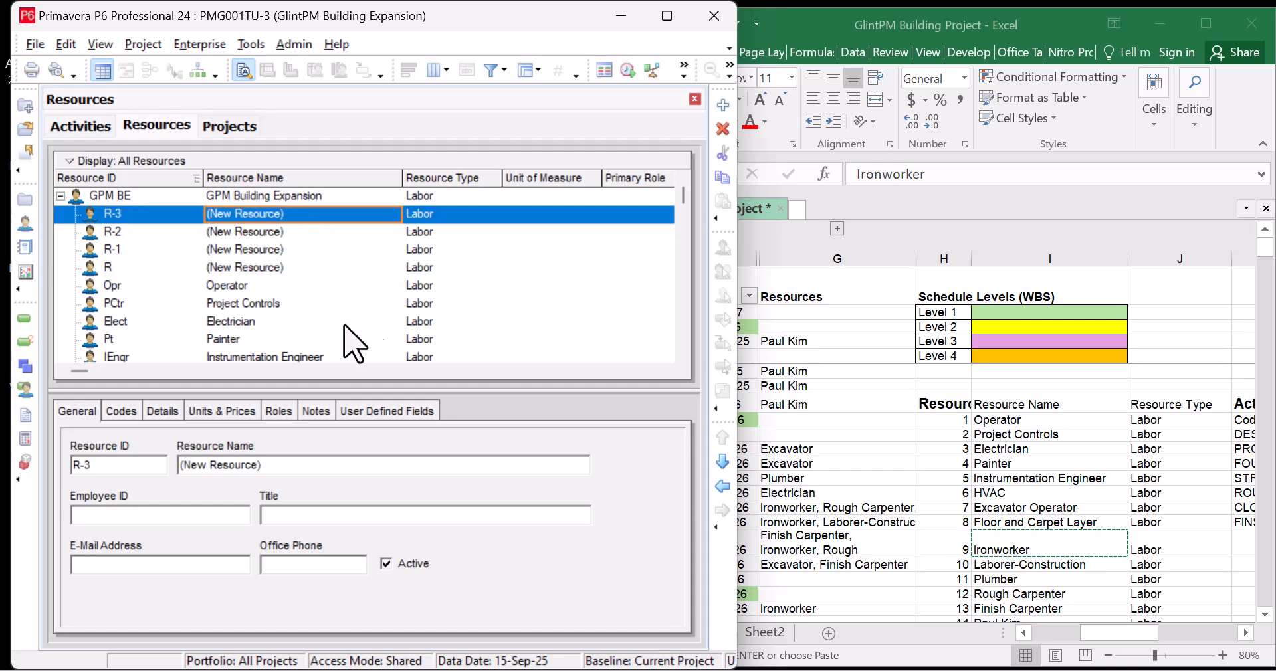
pyautogui.click(1029, 546)
pyautogui.scroll(-1, 1023, 558)
pyautogui.click(1031, 529)
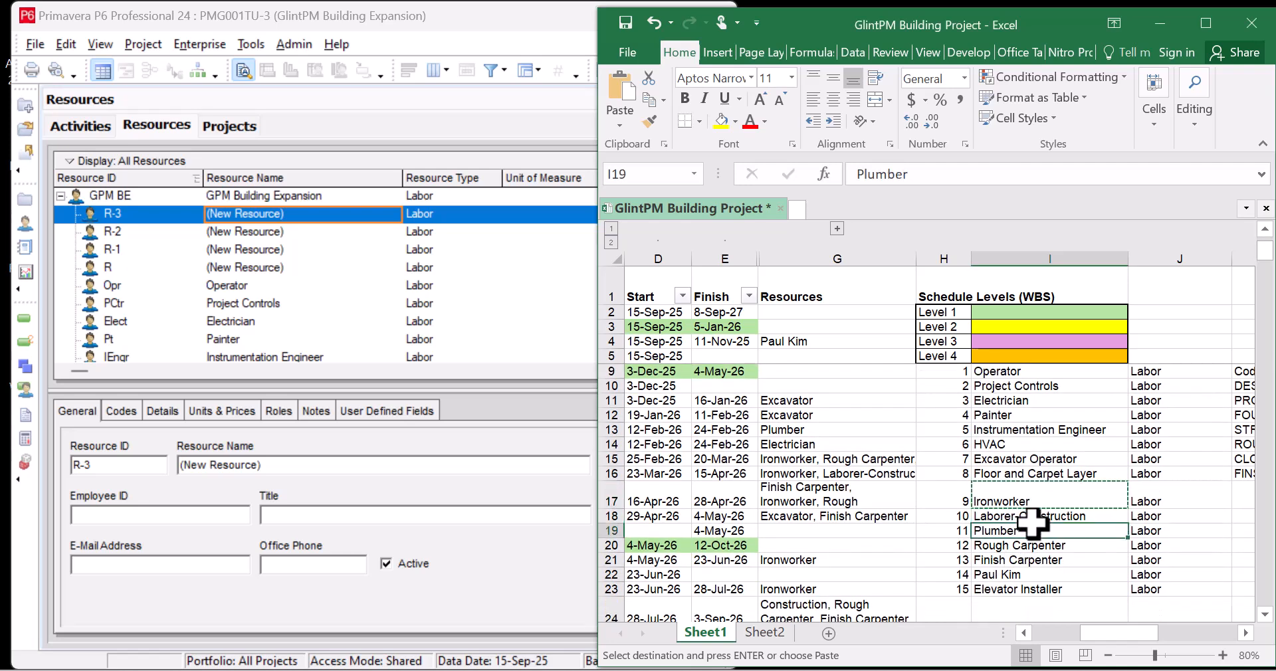
pyautogui.click(1036, 515)
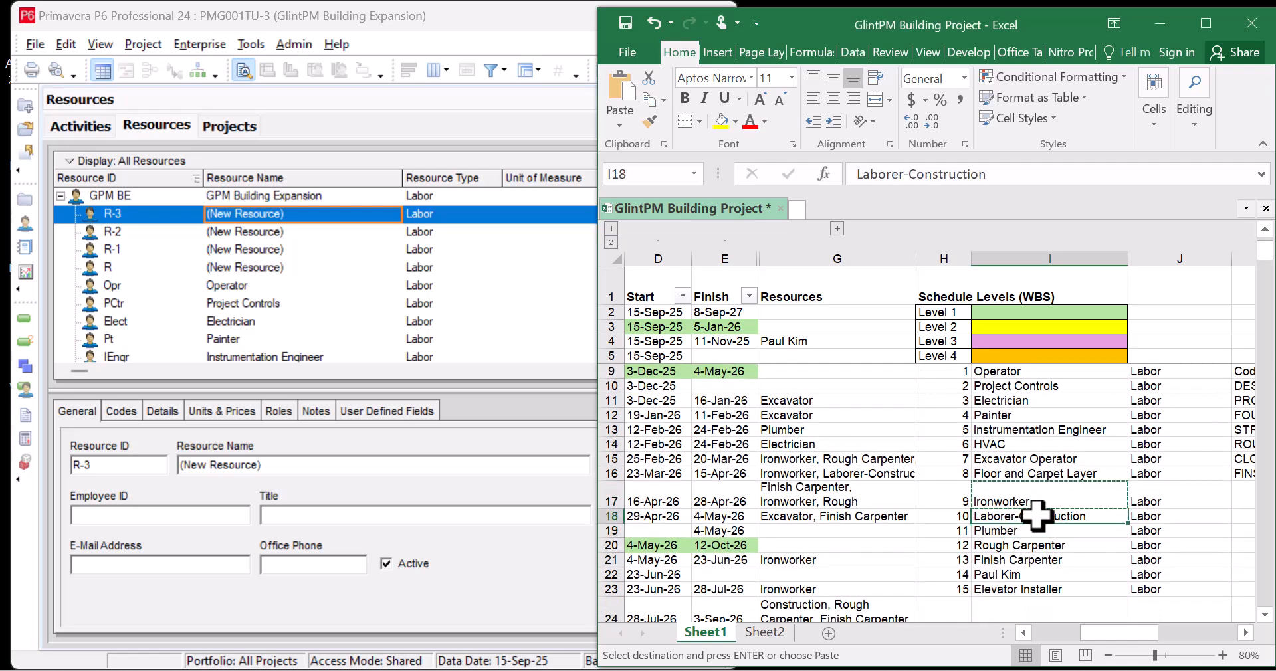
pyautogui.click(292, 219)
pyautogui.hotkey('ctrl', 'v')
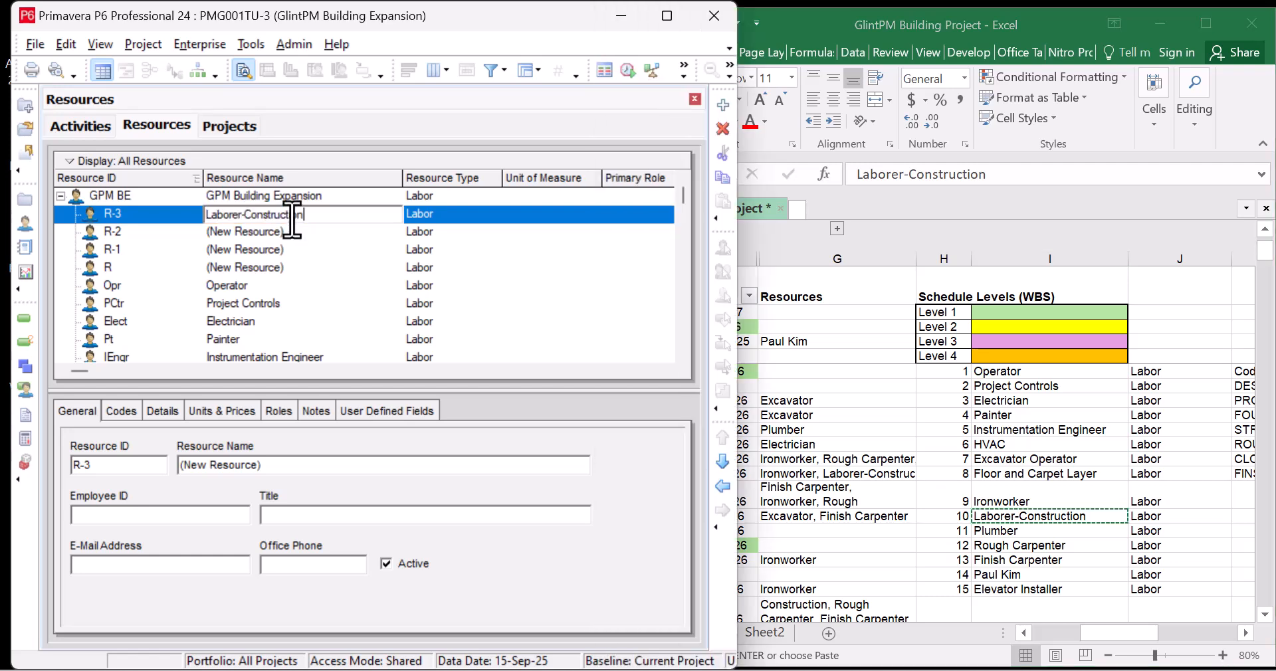
pyautogui.click(150, 216)
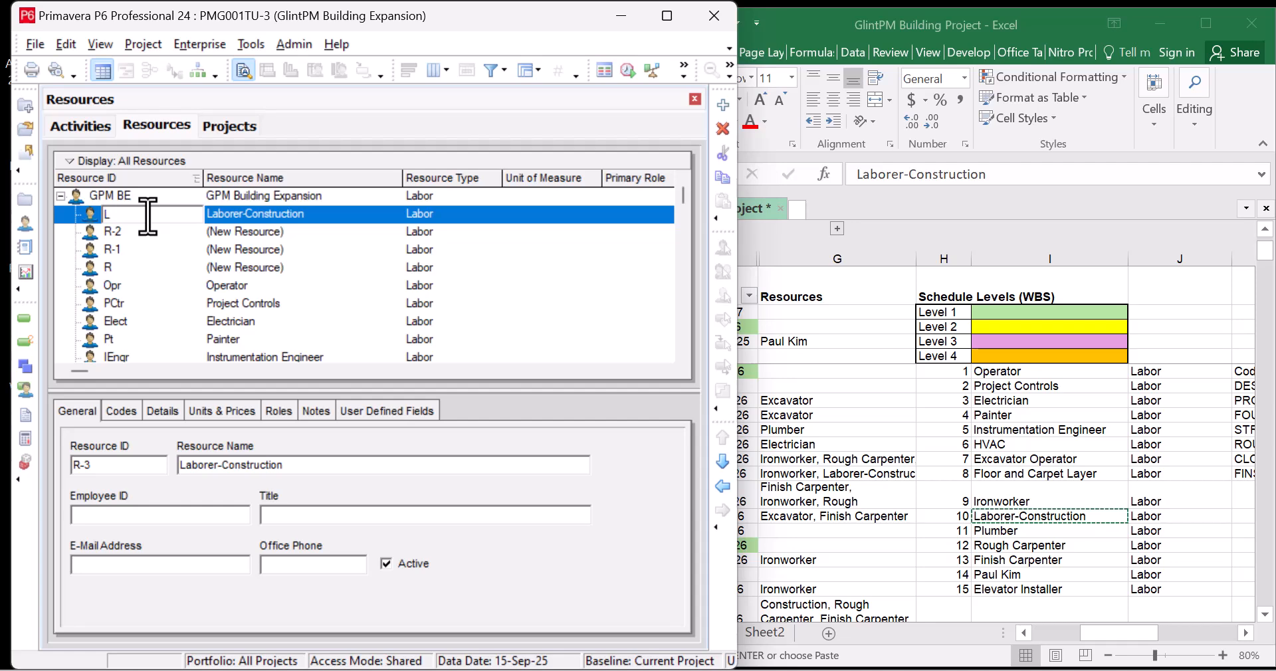
pyautogui.write('LC')
# Name R-2 Plumber from the Excel list with ID PL
pyautogui.click(1022, 530)
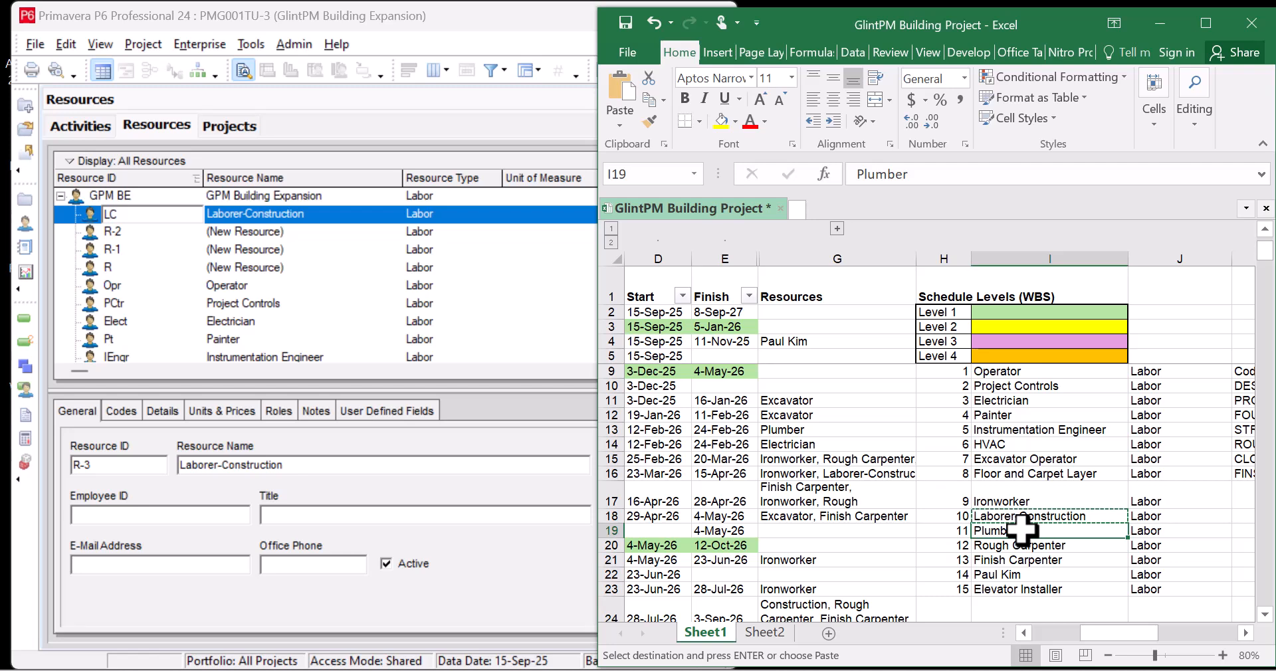
pyautogui.click(292, 232)
pyautogui.click(291, 232)
pyautogui.hotkey('ctrl', 'v')
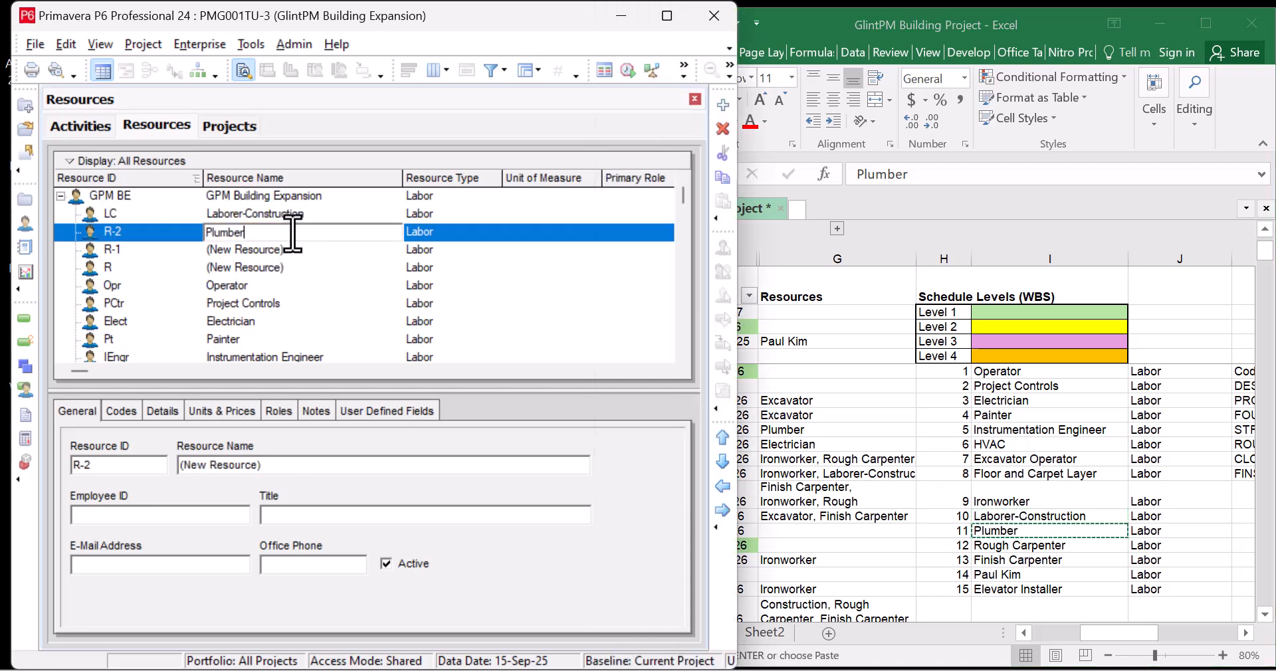
pyautogui.hotkey('shift', 'Tab')
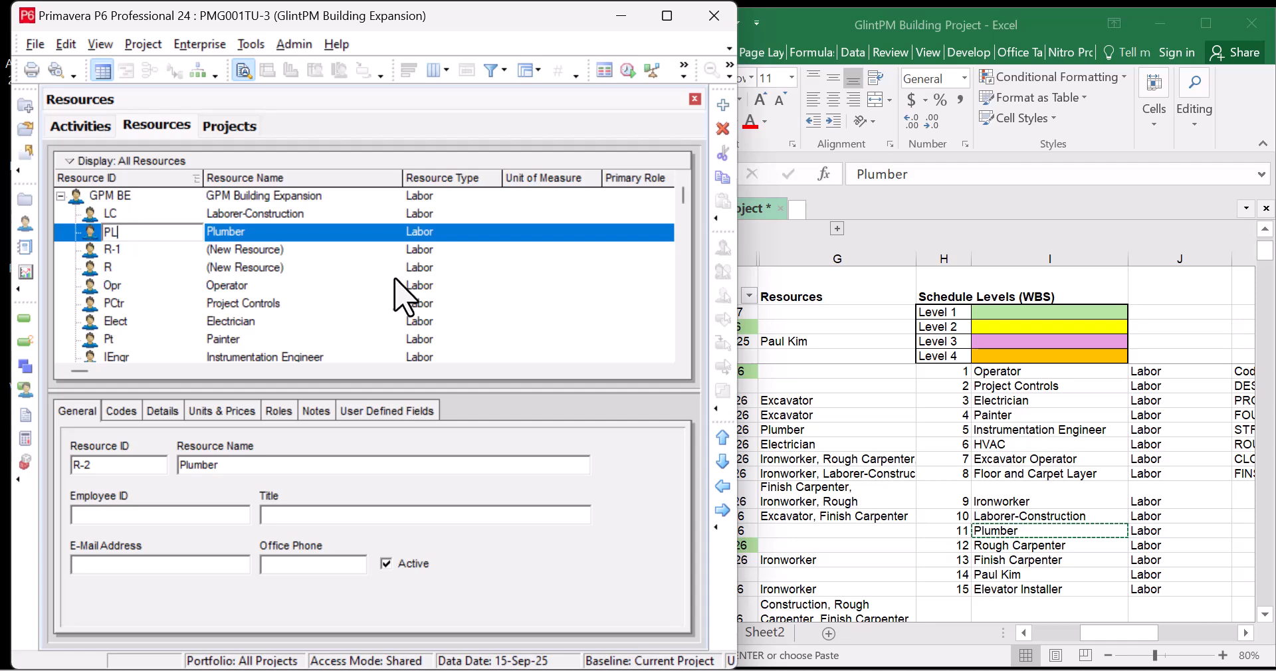
# Name R-1 Rough Carpenter from Excel cell I20 with ID RC
pyautogui.click(1037, 546)
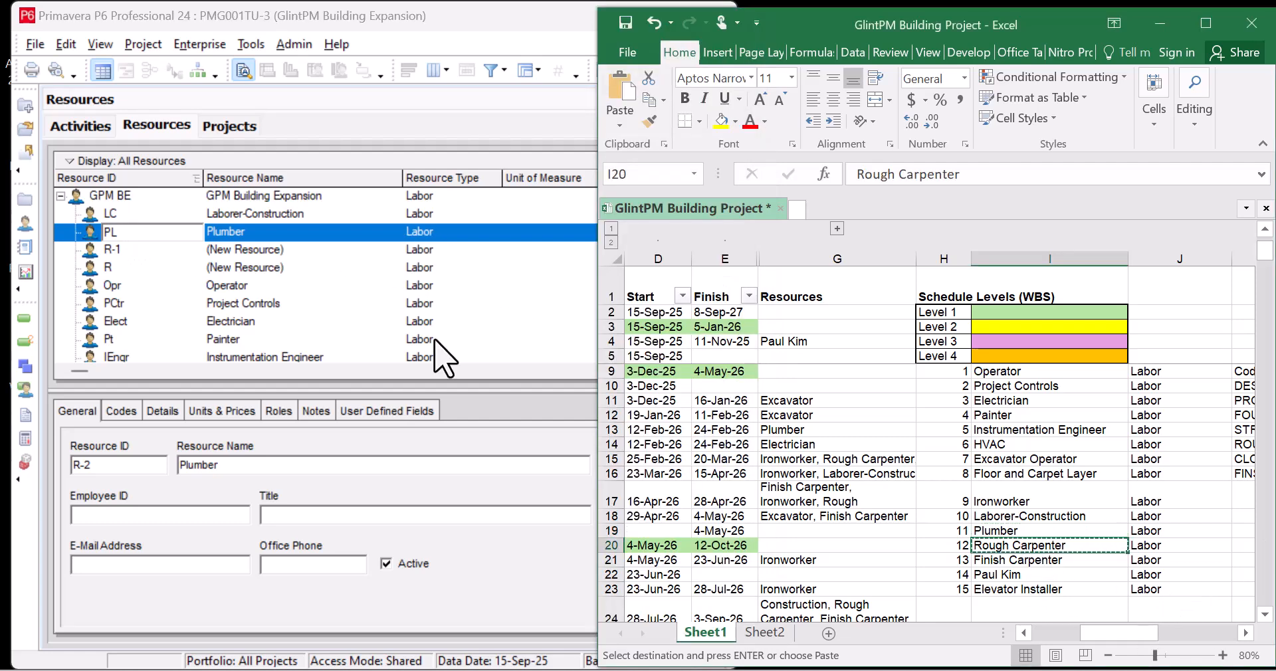
pyautogui.click(273, 251)
pyautogui.hotkey('ctrl', 'v')
pyautogui.click(141, 258)
pyautogui.click(141, 258)
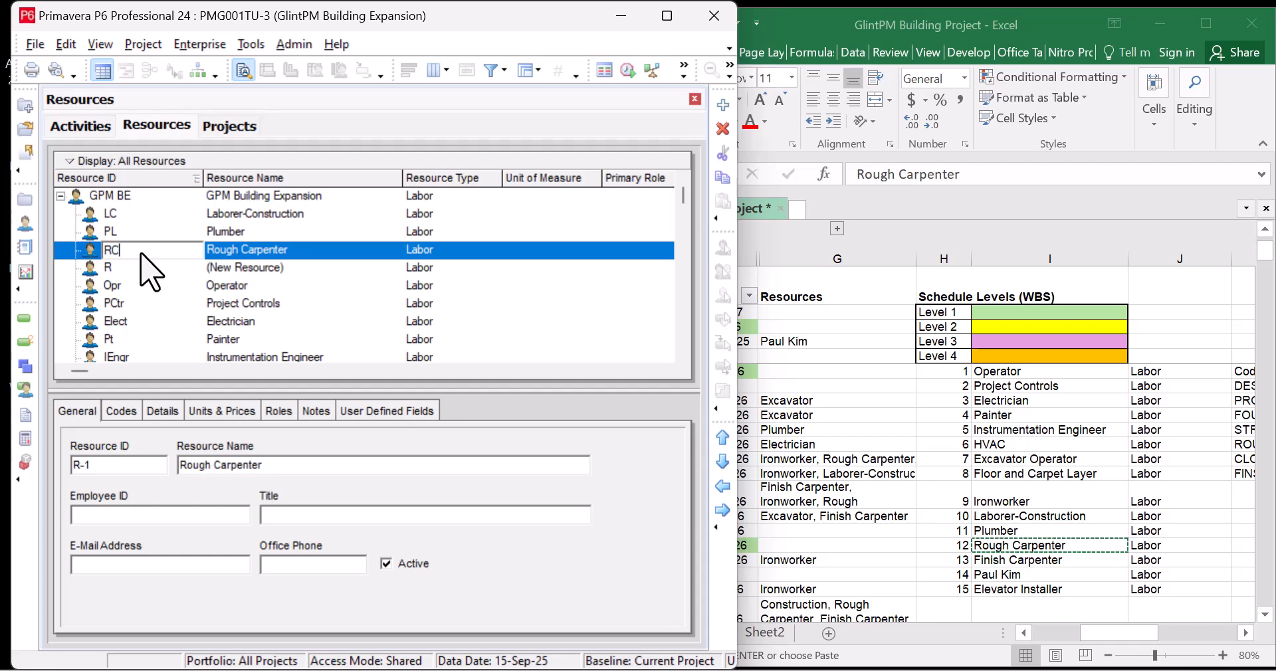
pyautogui.write('RC')
pyautogui.click(1048, 564)
# Name resource R Finish Carpenter from Excel cell I21 with ID FC
pyautogui.scroll(-3, 1028, 488)
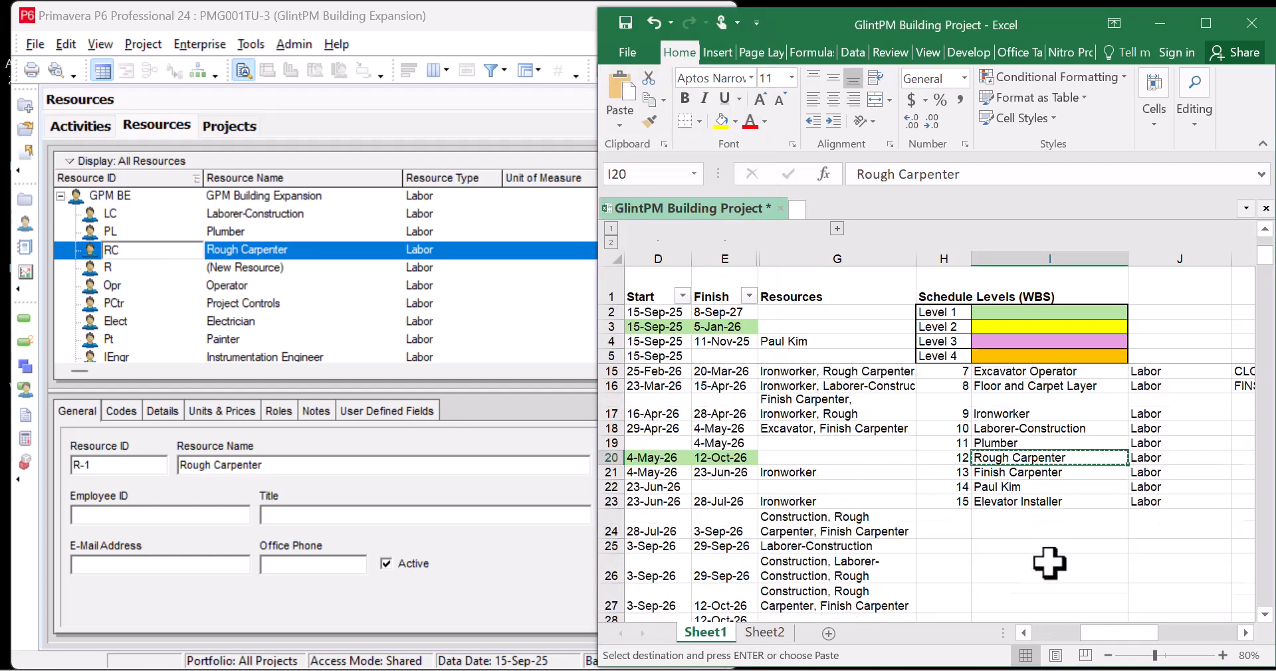
pyautogui.click(1031, 472)
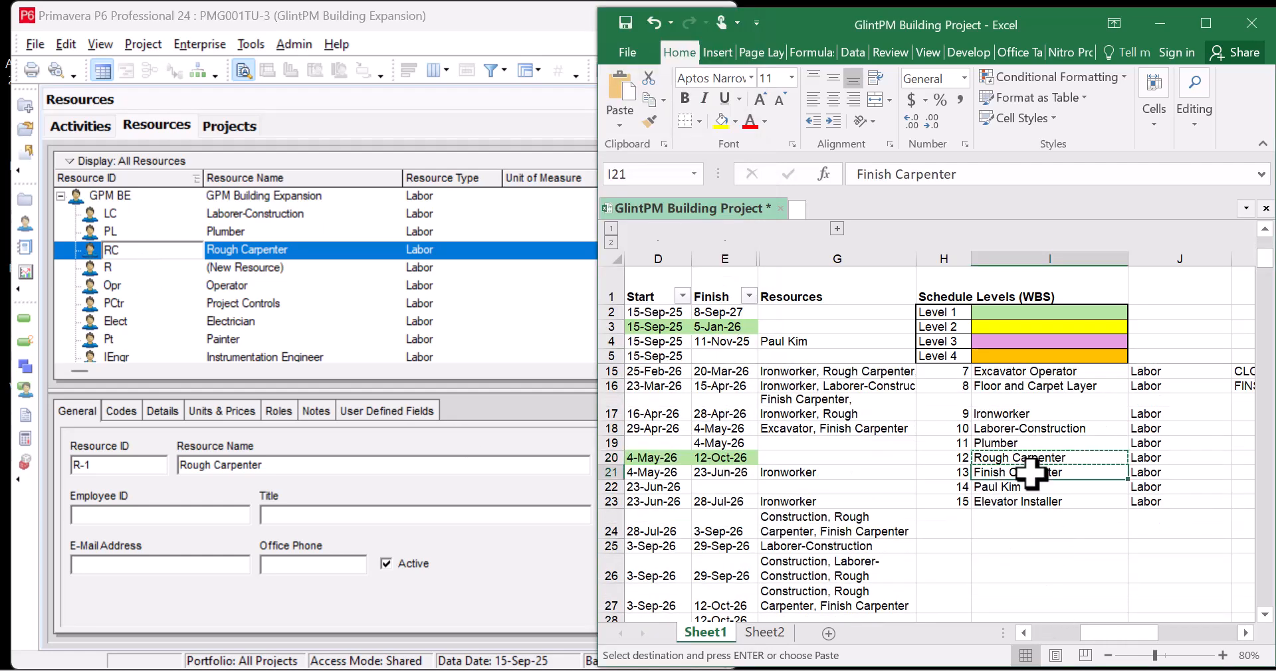
pyautogui.click(294, 272)
pyautogui.click(294, 269)
pyautogui.hotkey('ctrl', 'v')
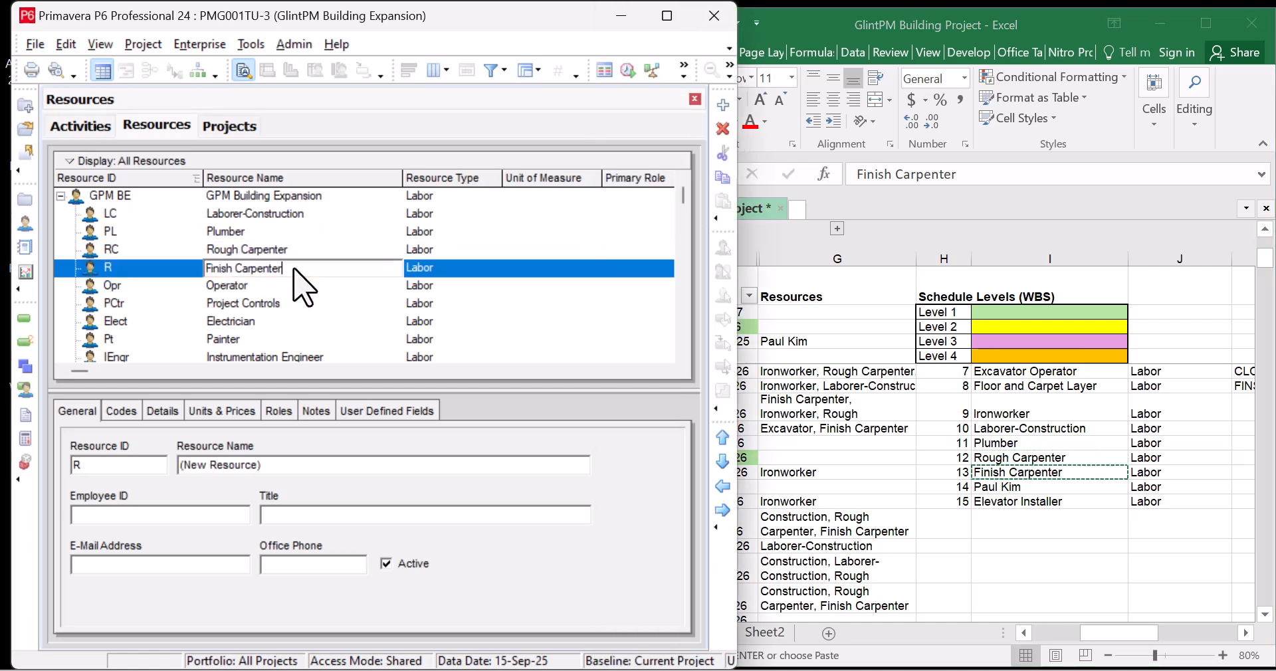
pyautogui.click(138, 266)
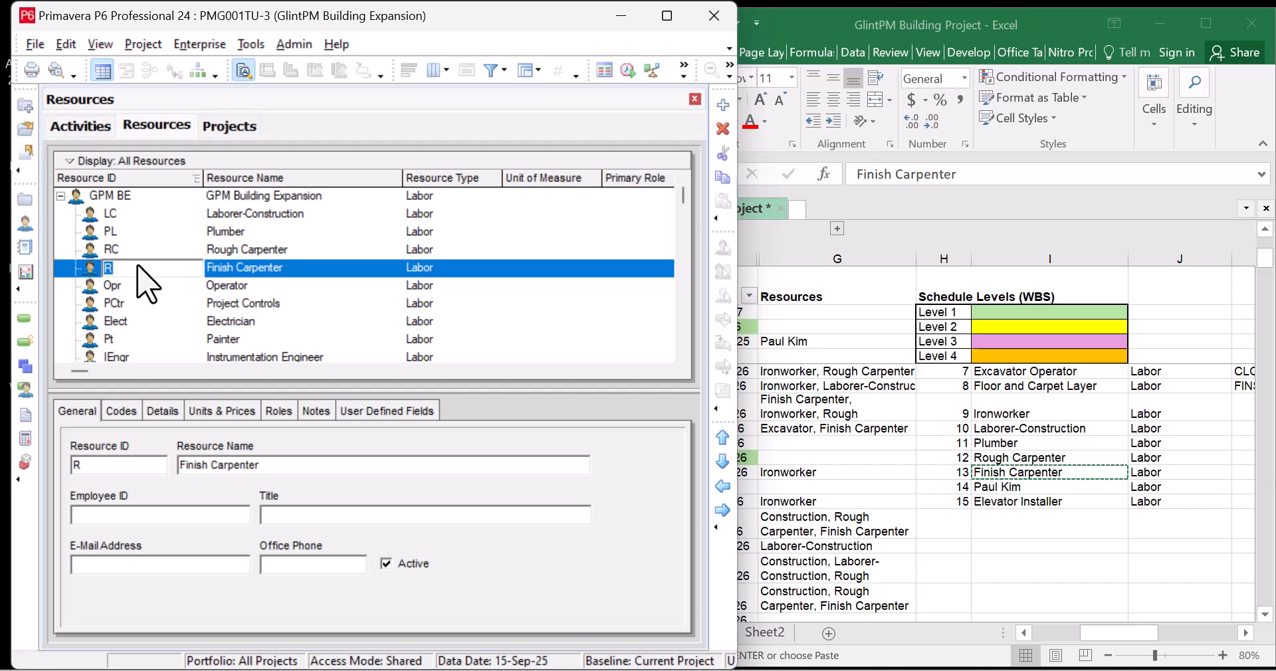
pyautogui.write('FC')
pyautogui.press('Return')
pyautogui.click(271, 199)
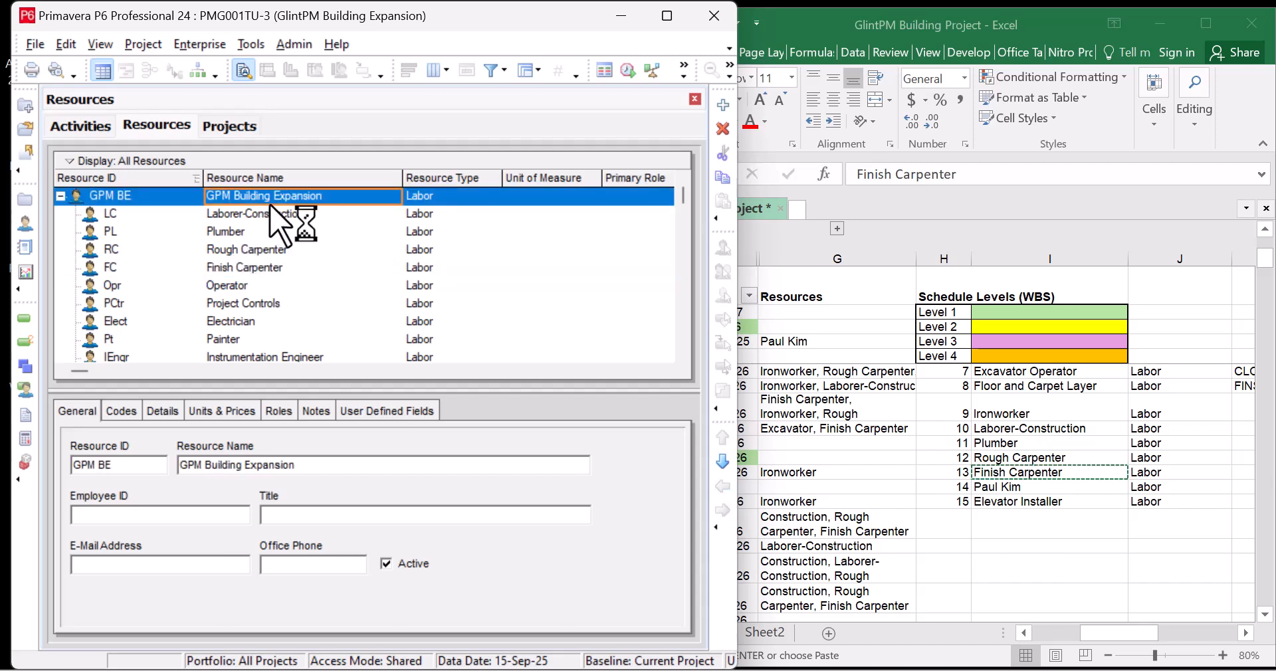
# Add two new resources under the GPM BE resource group
pyautogui.rightClick(282, 200)
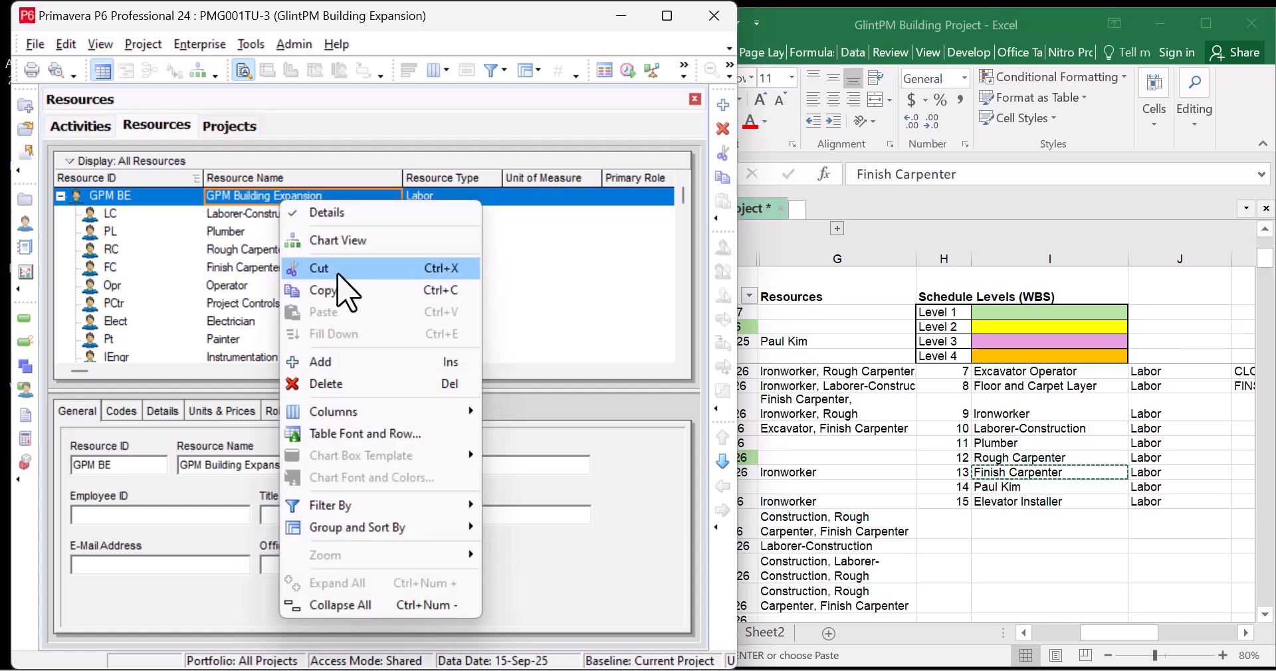
pyautogui.click(345, 367)
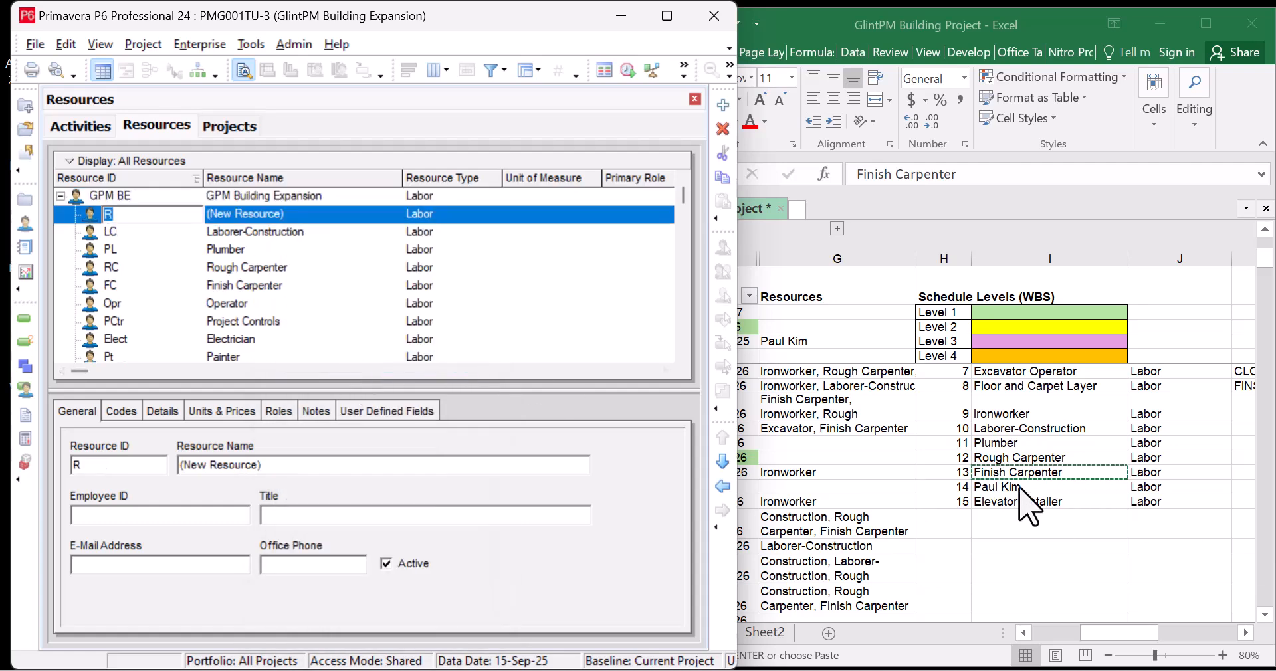
pyautogui.click(329, 197)
pyautogui.rightClick(323, 198)
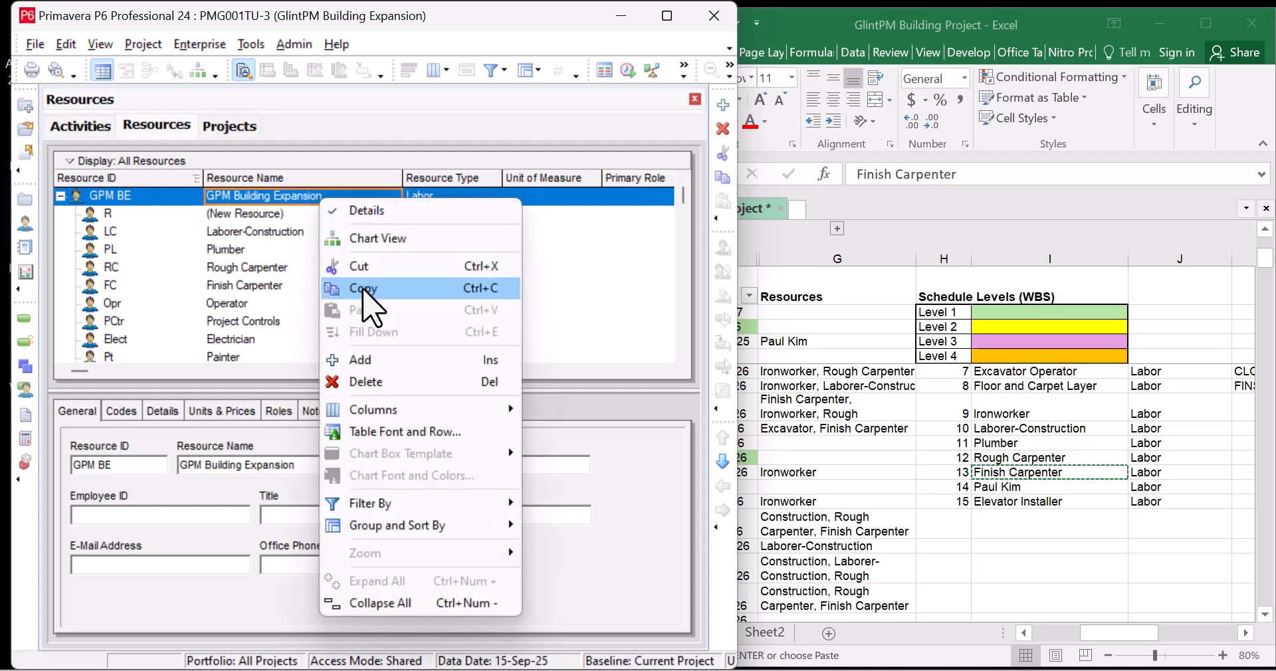
pyautogui.click(387, 359)
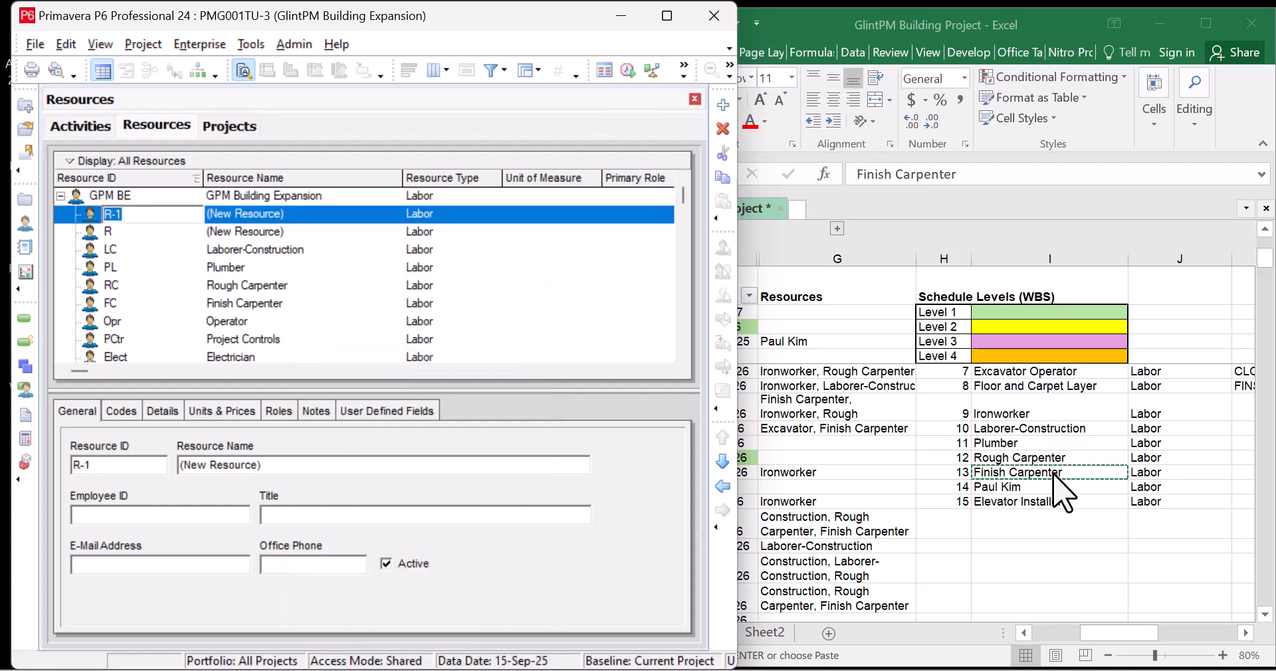
# Paste the person's name from Excel cell I22 as the first new resource's name
pyautogui.click(1053, 474)
pyautogui.click(1029, 486)
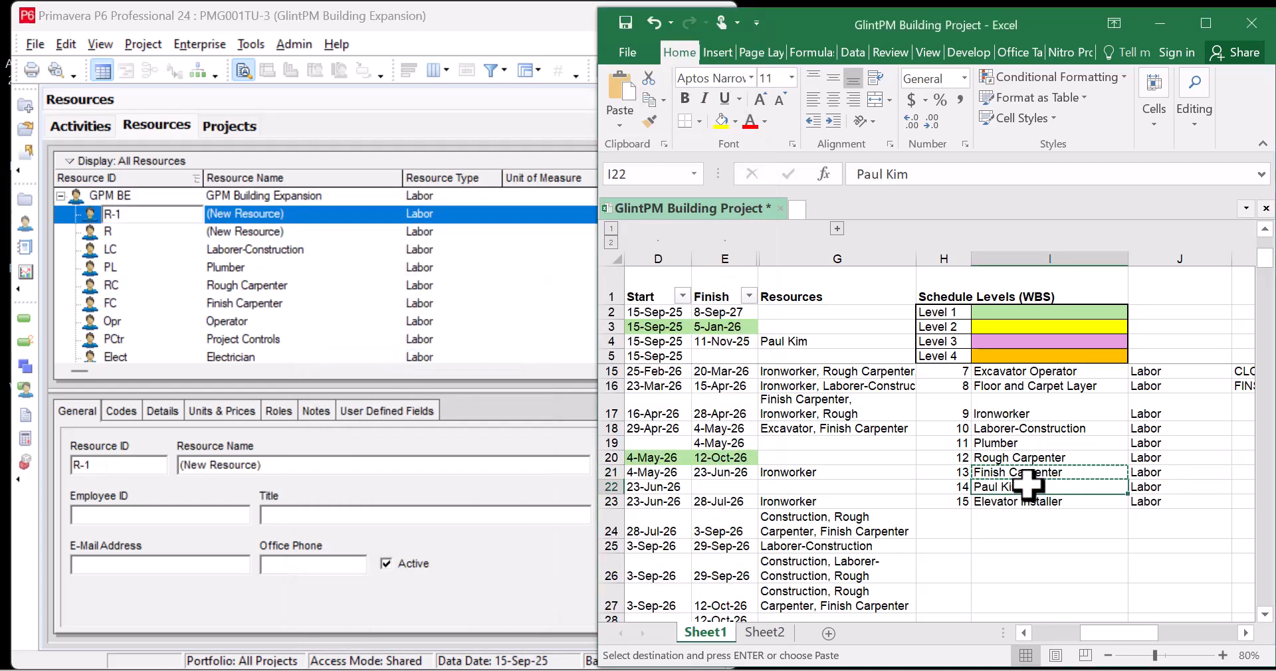
pyautogui.click(295, 214)
pyautogui.click(292, 214)
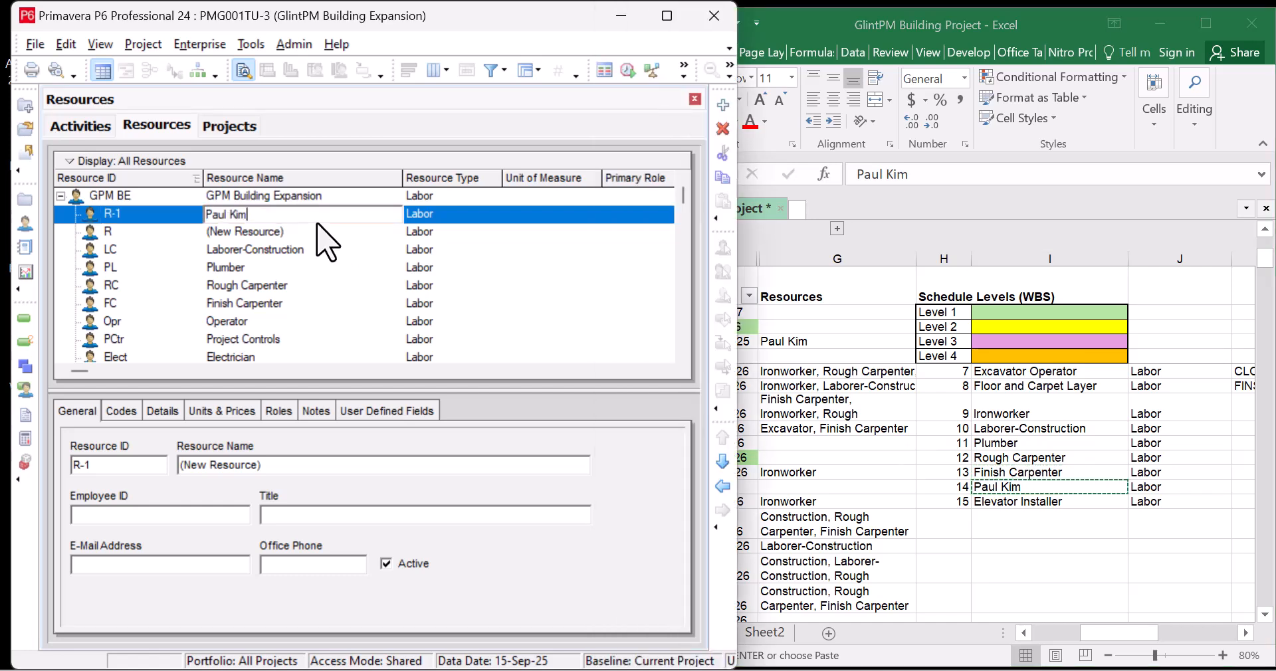
# Paste 'Elevator Installer' from cell I23 as resource R's name
pyautogui.hotkey('alt', 'Tab')
pyautogui.click(1052, 505)
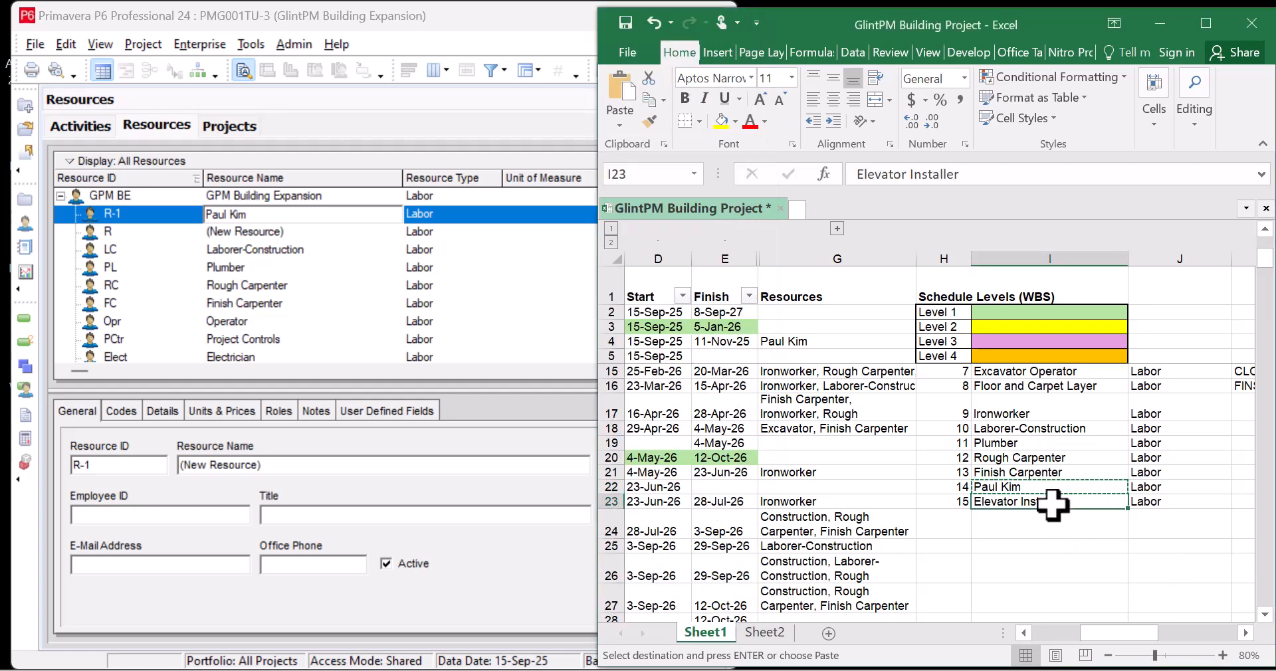
pyautogui.click(287, 231)
pyautogui.click(296, 232)
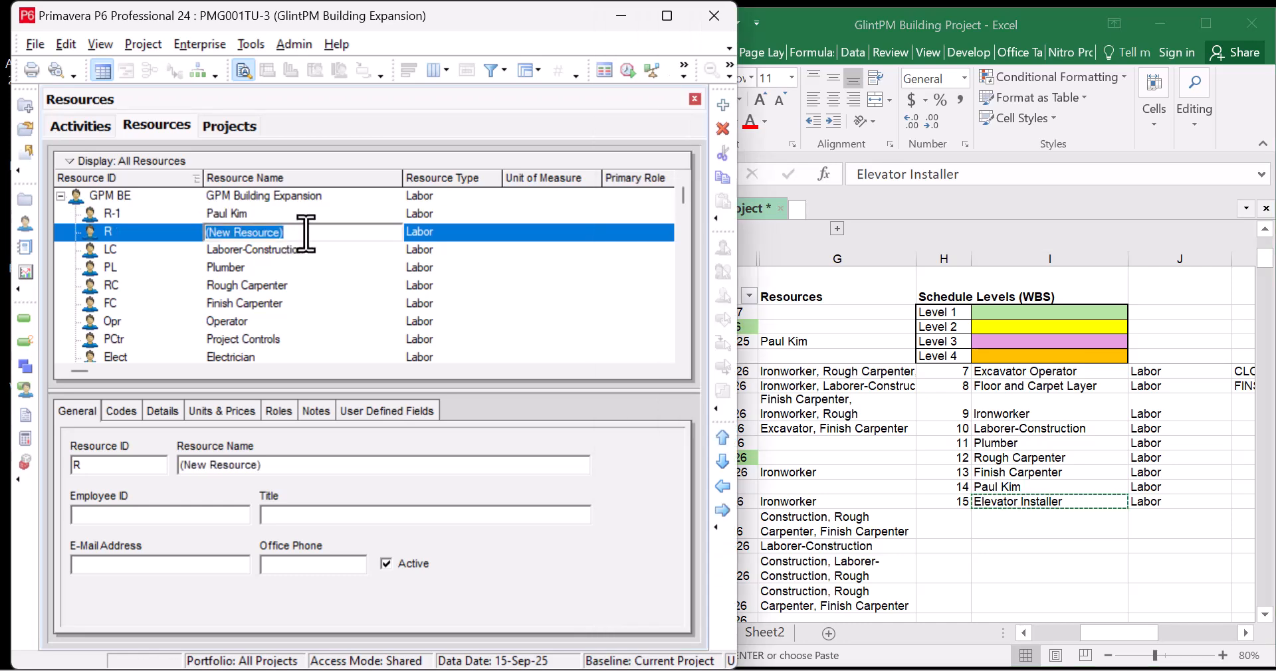
pyautogui.write('Elevator Installer')
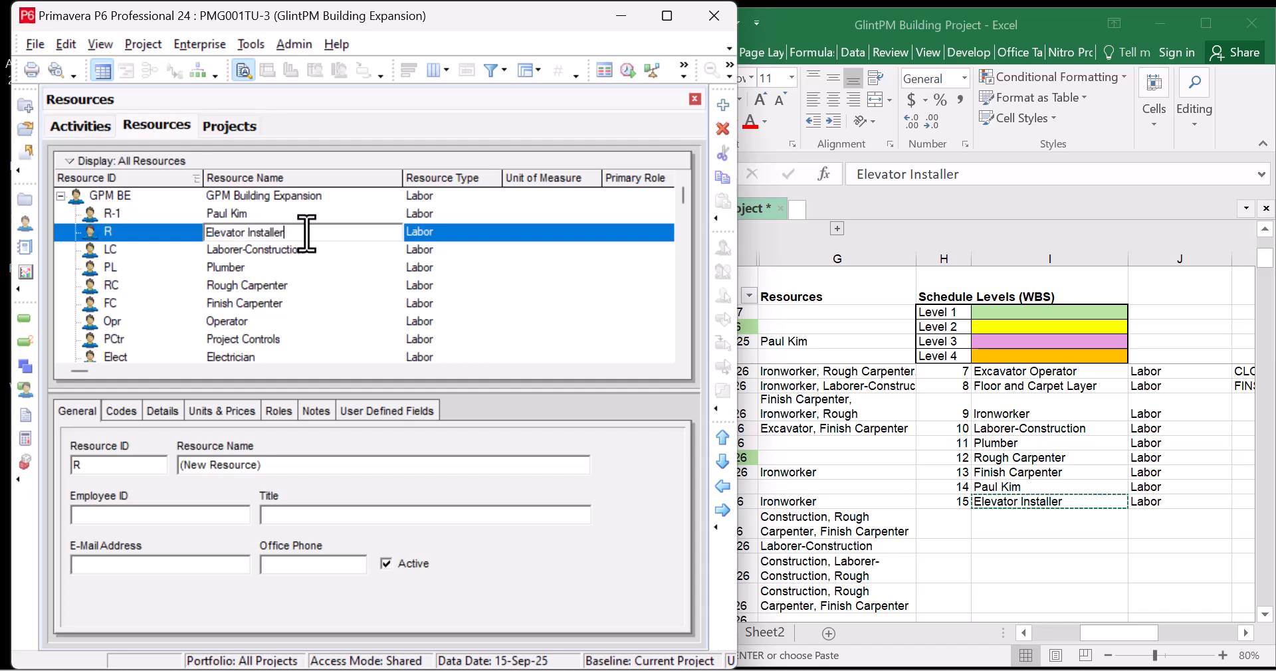
pyautogui.click(144, 214)
# Change the resource IDs from R-1 to PK and from R to EI
pyautogui.click(144, 214)
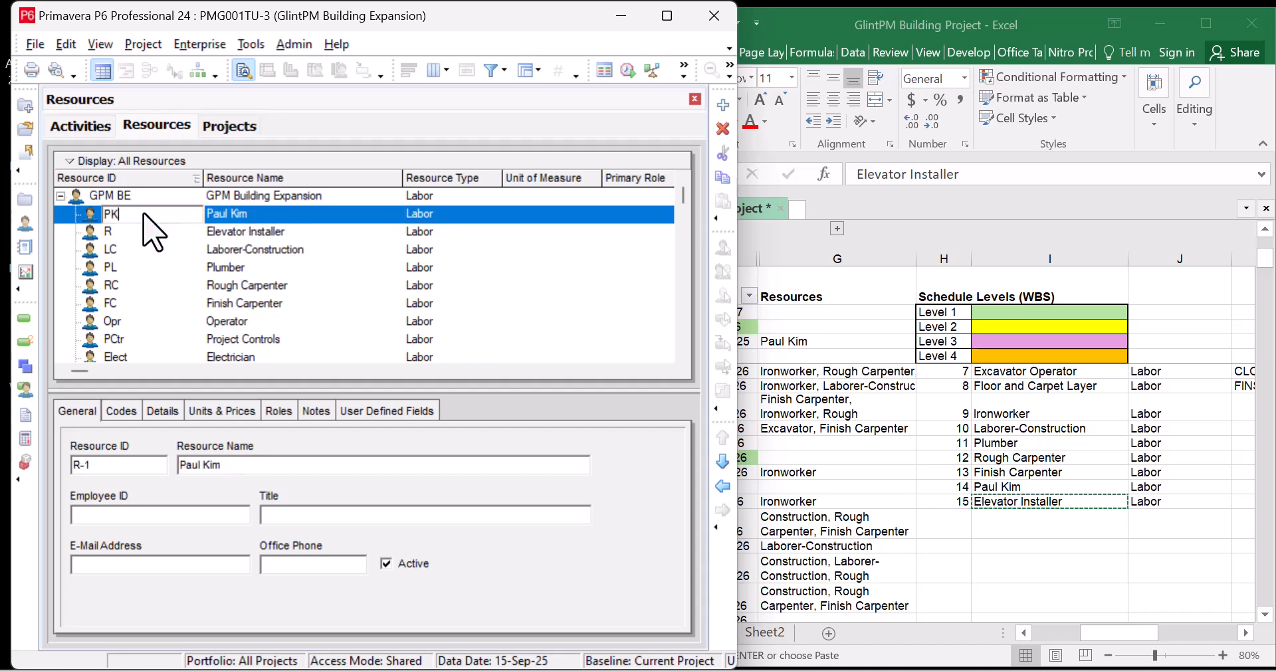
pyautogui.click(144, 232)
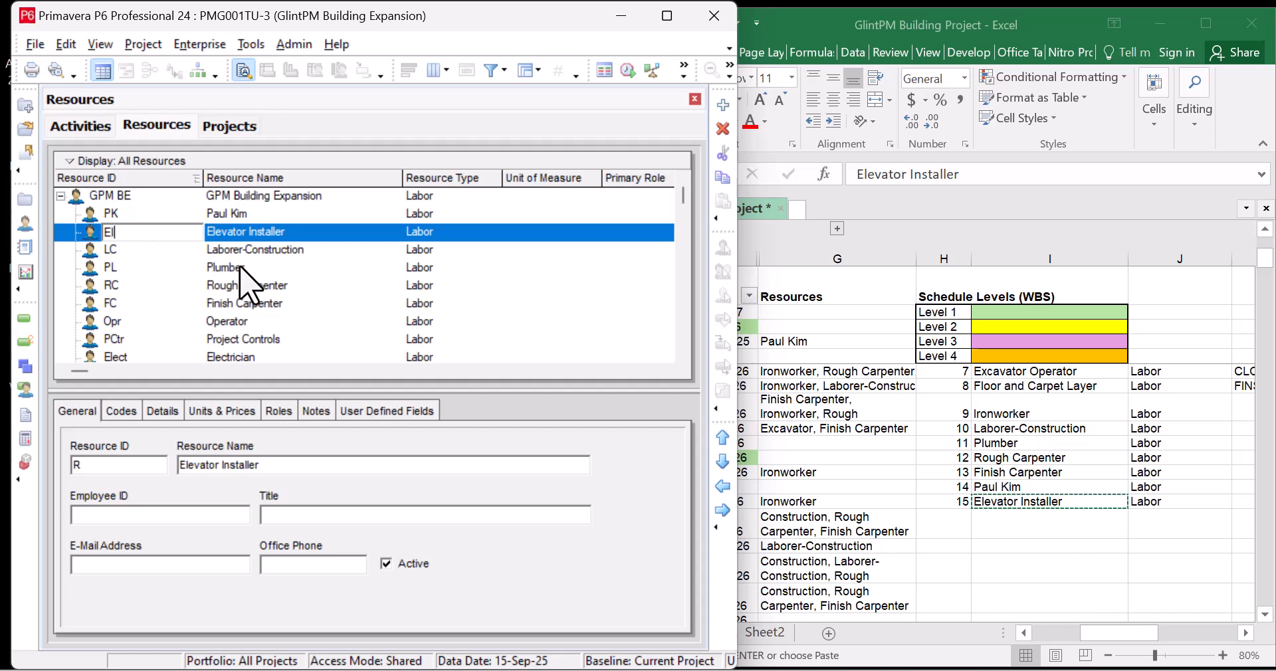
pyautogui.click(257, 267)
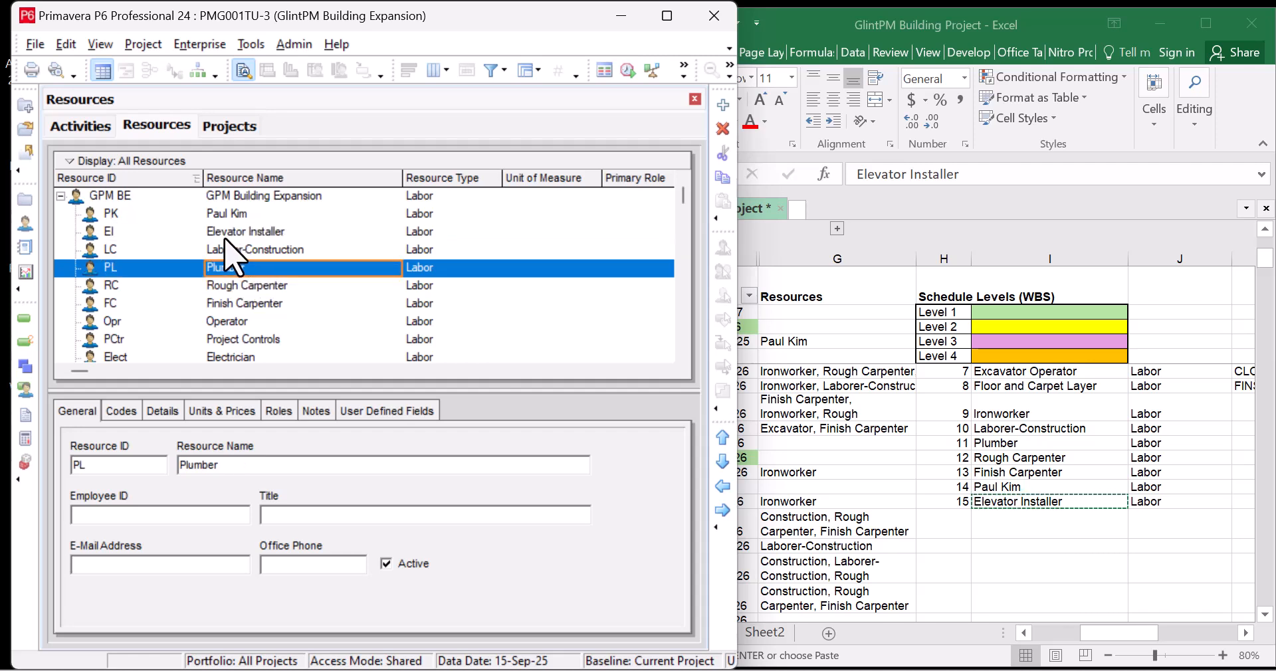
# Select resource PK and display its Roles tab, which lists no roles
pyautogui.click(253, 214)
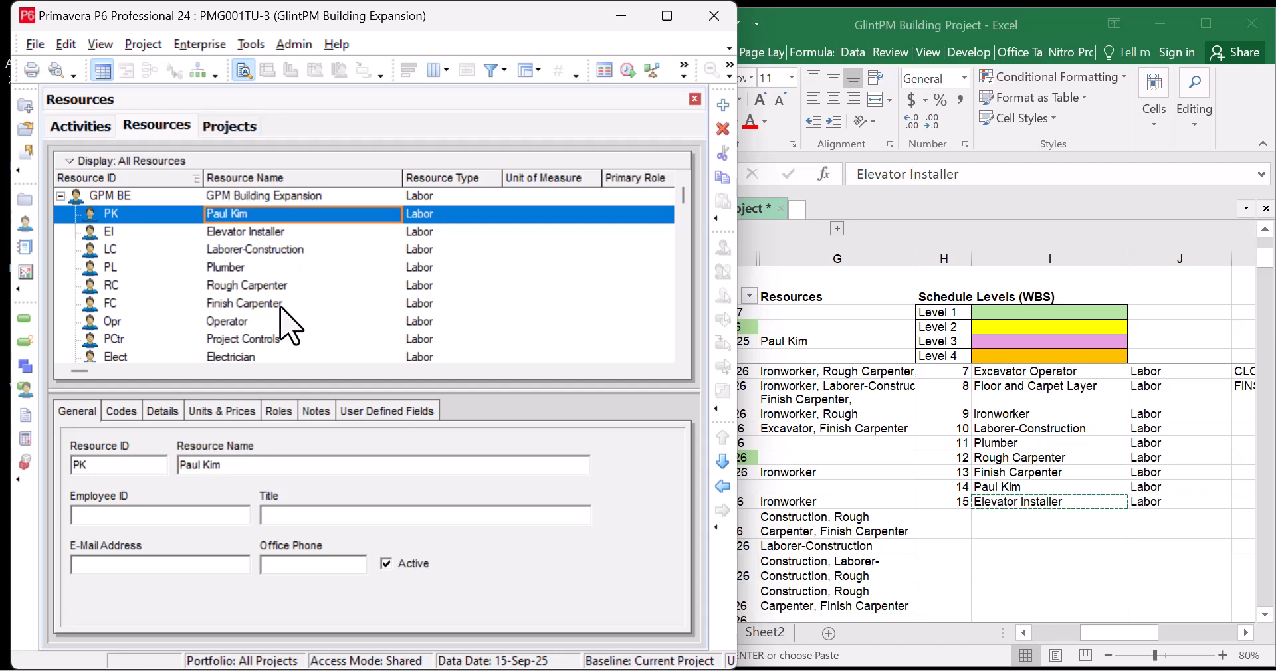
pyautogui.click(278, 412)
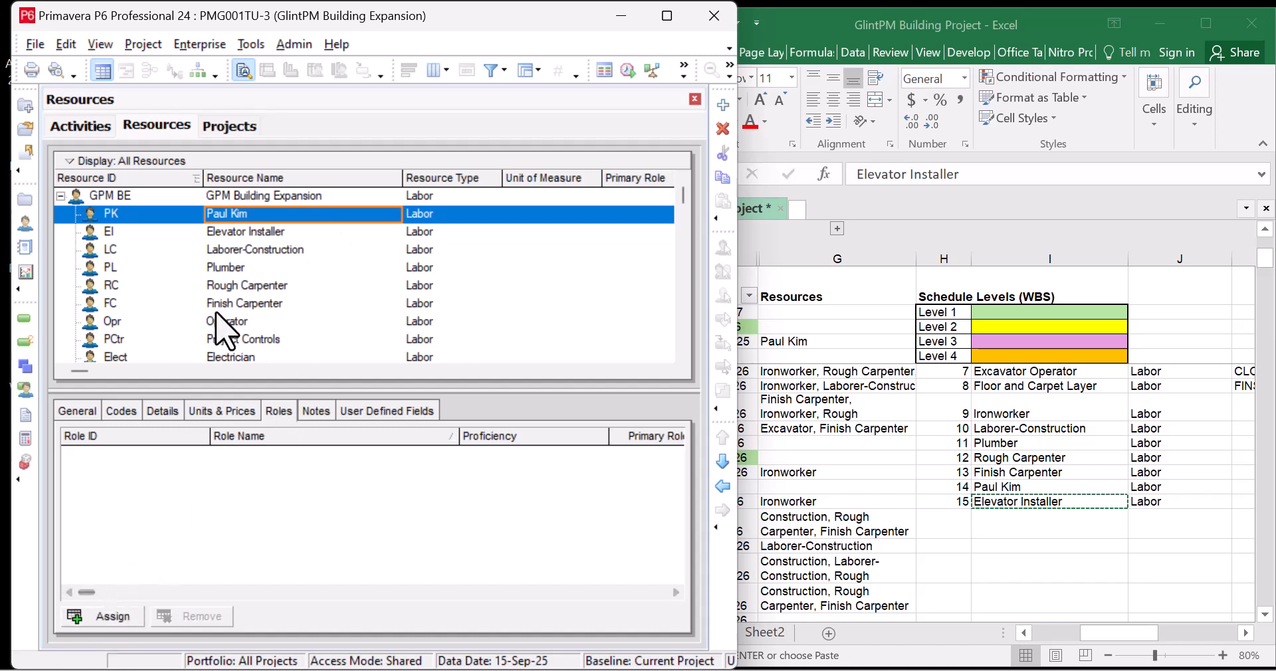
# Open the Plumber resource's Assign Roles list and close it without assigning
pyautogui.click(259, 271)
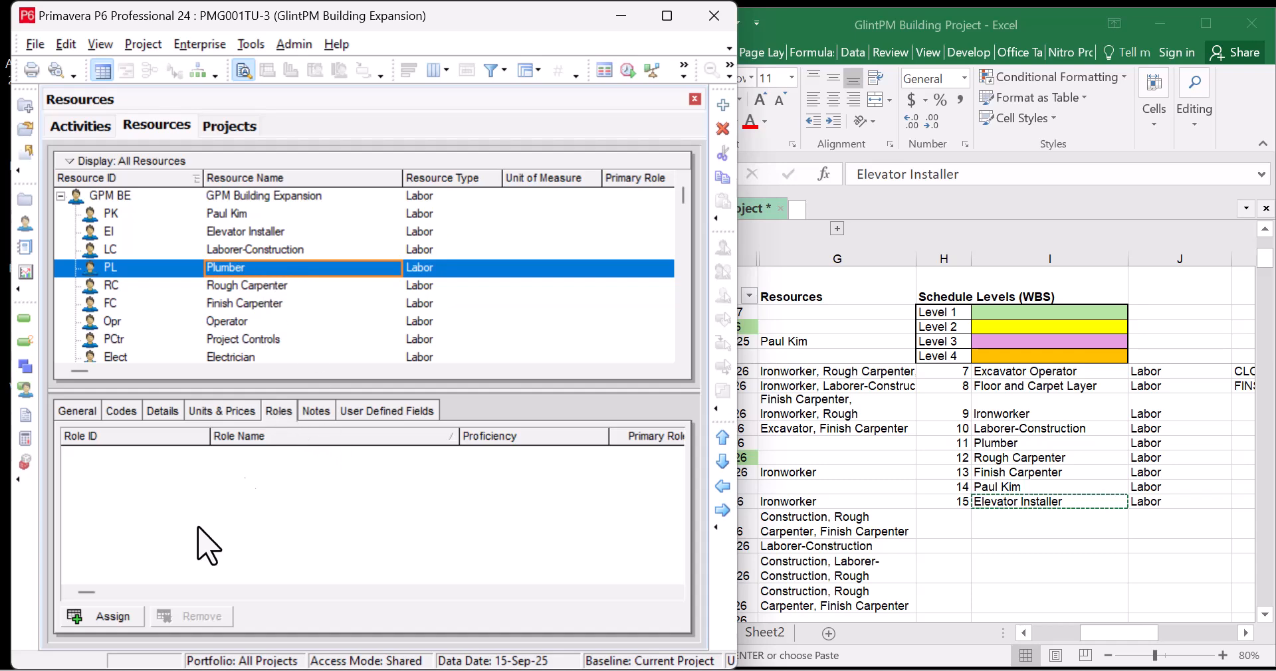
pyautogui.click(99, 617)
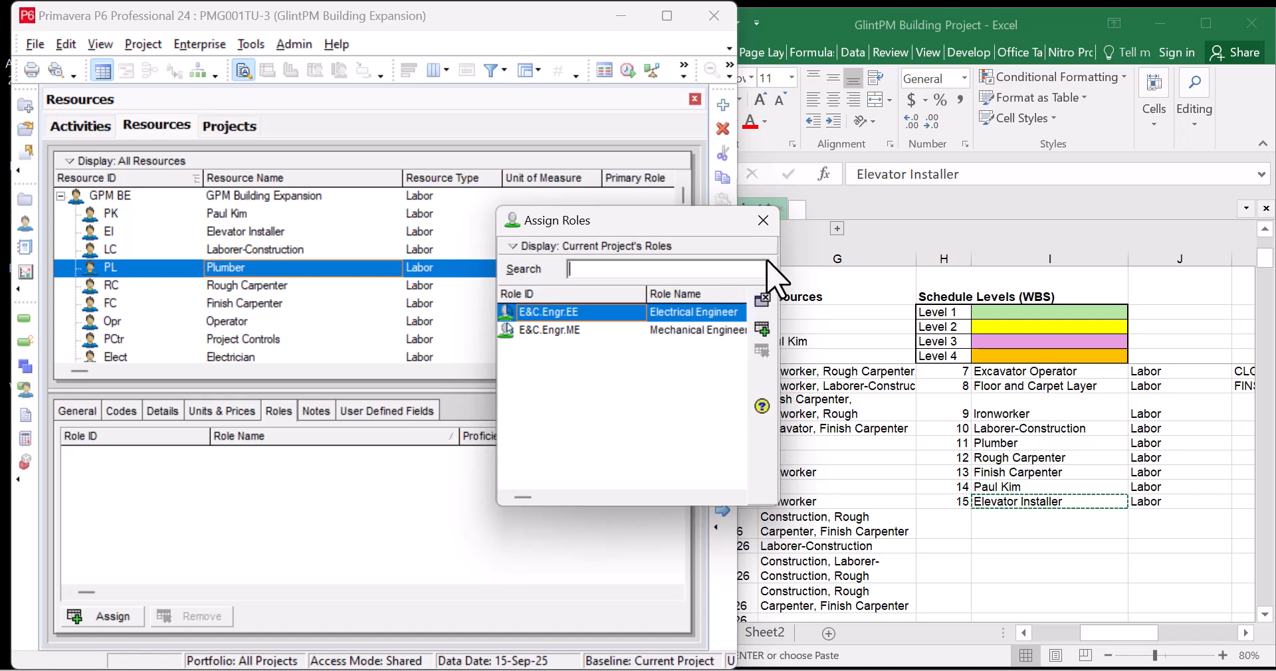
pyautogui.click(763, 219)
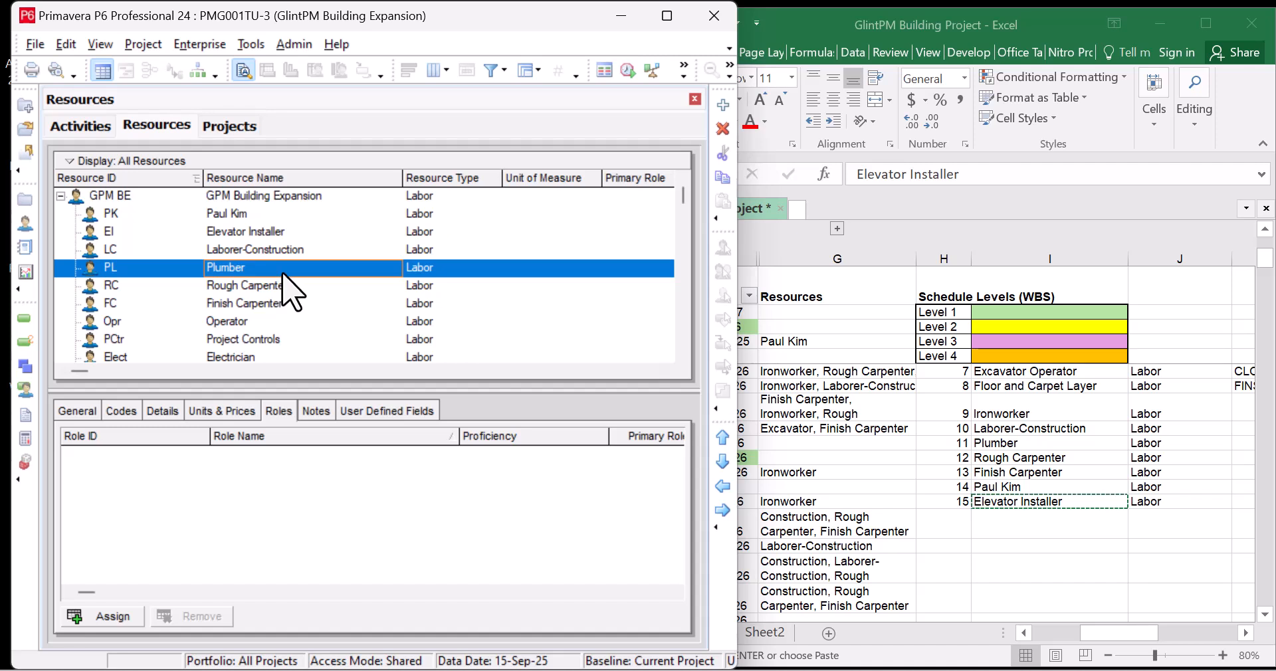
pyautogui.scroll(-1, 283, 284)
pyautogui.scroll(1, 272, 302)
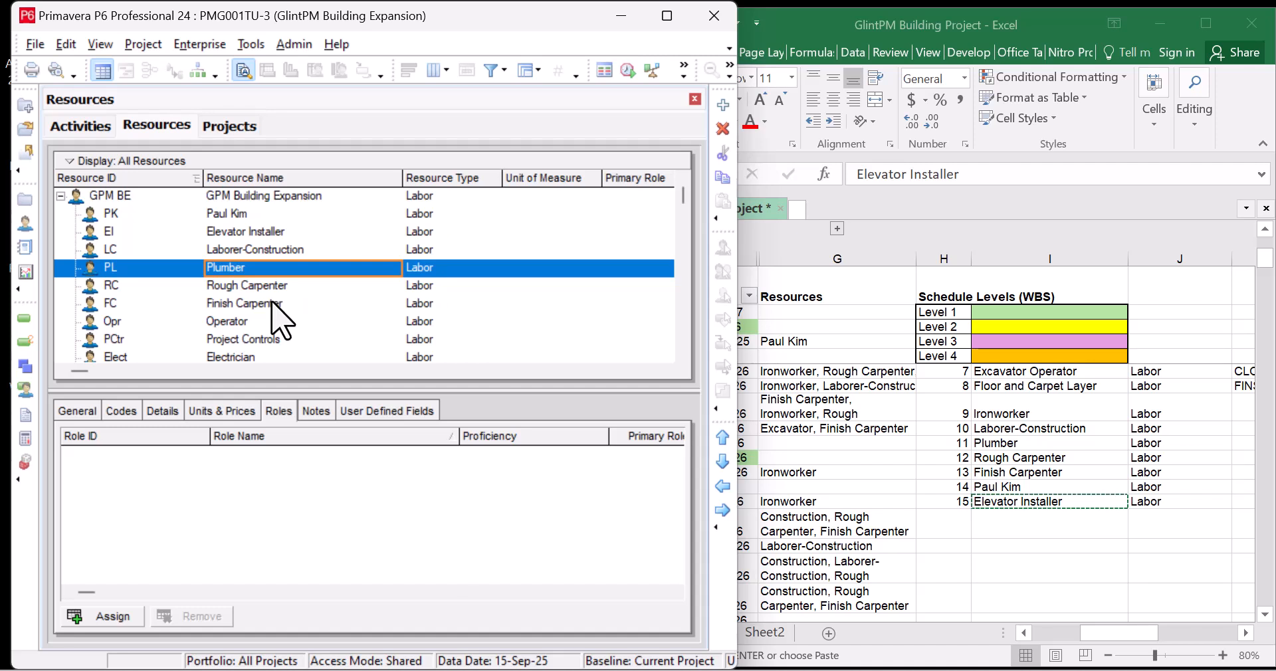
# Inspect the roles of neighbouring resources such as Laborer-Construction and Elevator Installer
pyautogui.click(292, 287)
pyautogui.click(298, 267)
pyautogui.click(299, 246)
pyautogui.click(302, 232)
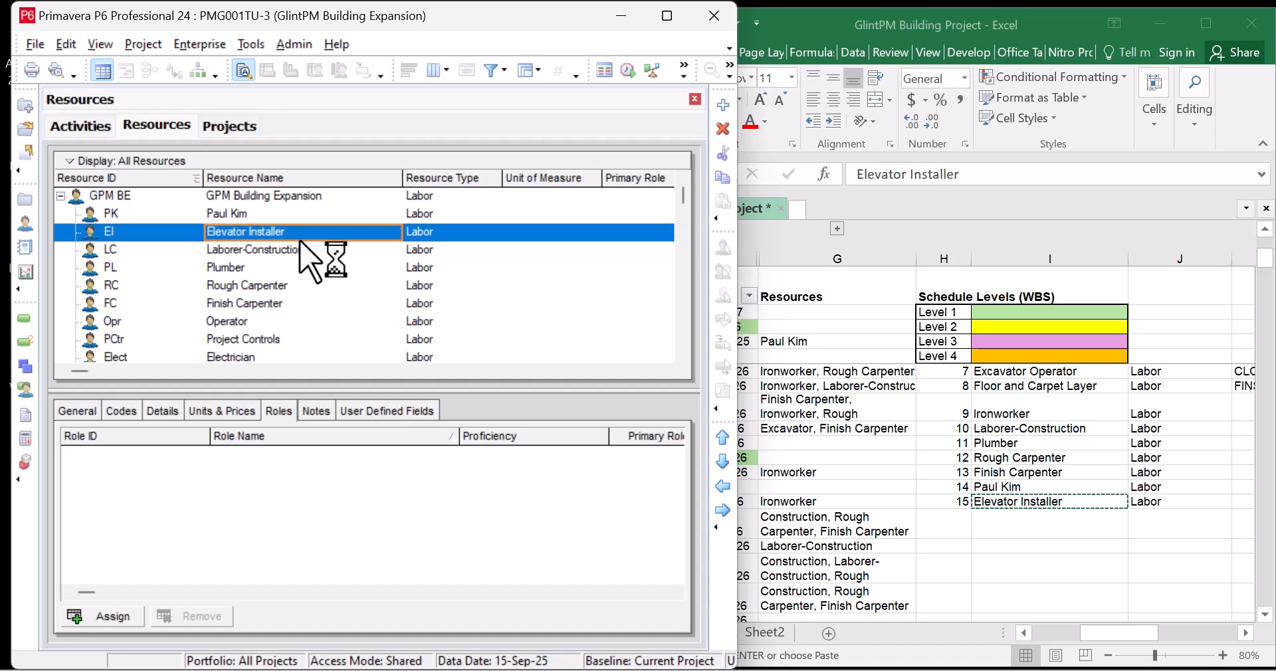
pyautogui.scroll(-3, 306, 266)
pyautogui.scroll(-1, 298, 270)
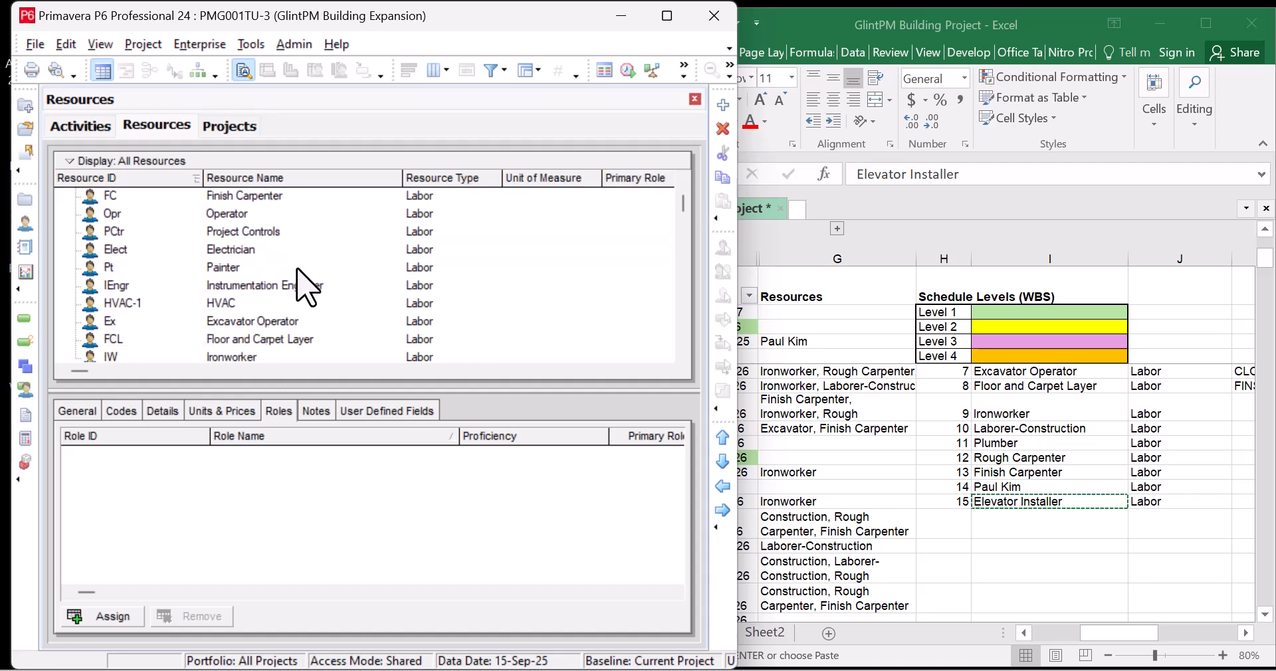
pyautogui.scroll(2, 296, 270)
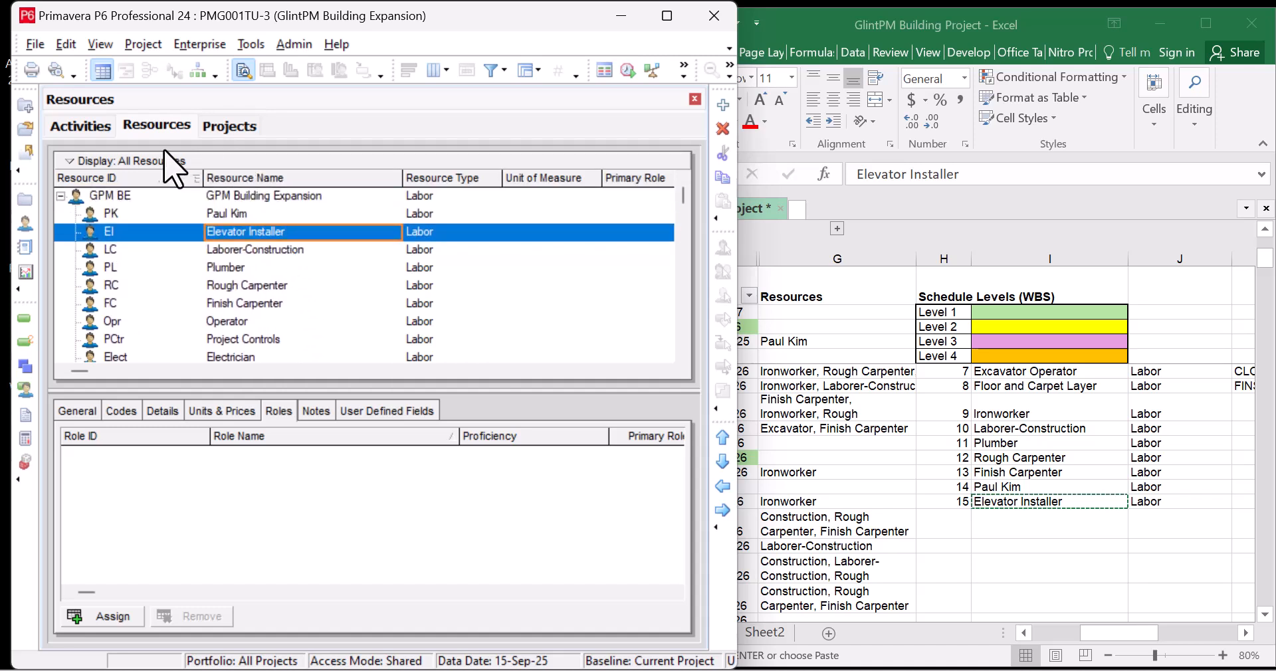
pyautogui.scroll(-6, 246, 312)
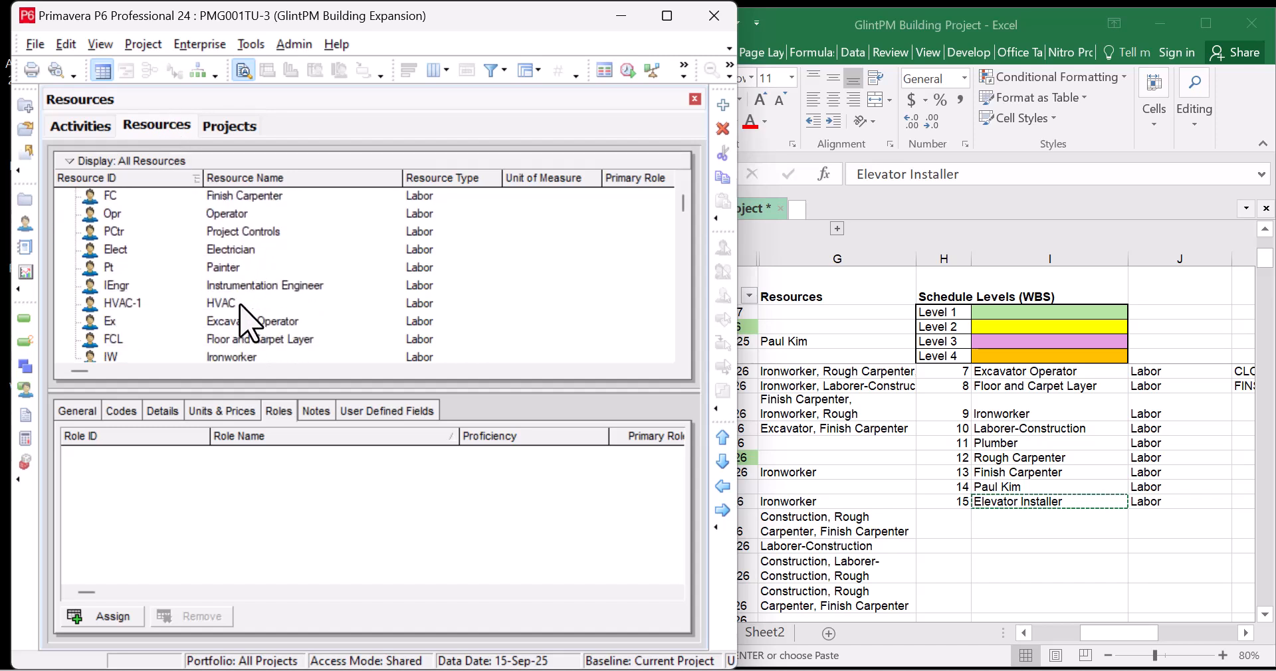
pyautogui.scroll(6, 247, 322)
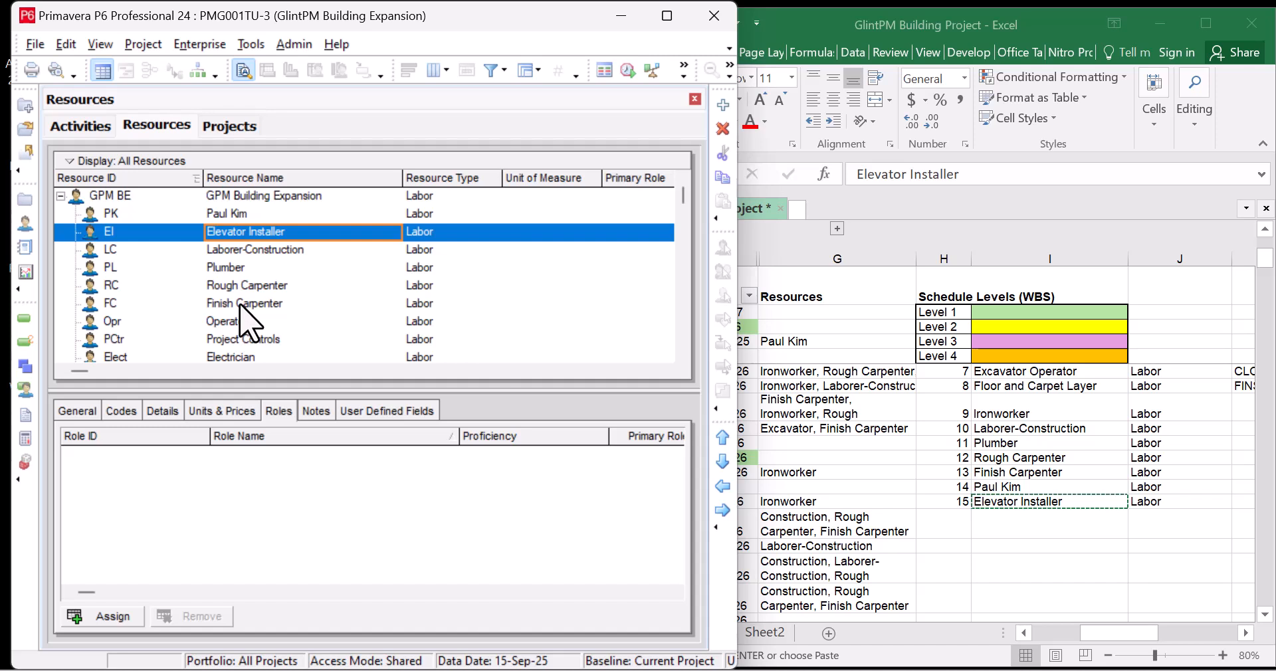
# Step through the resources back to Plumber, then show the project's Activities window
pyautogui.click(261, 250)
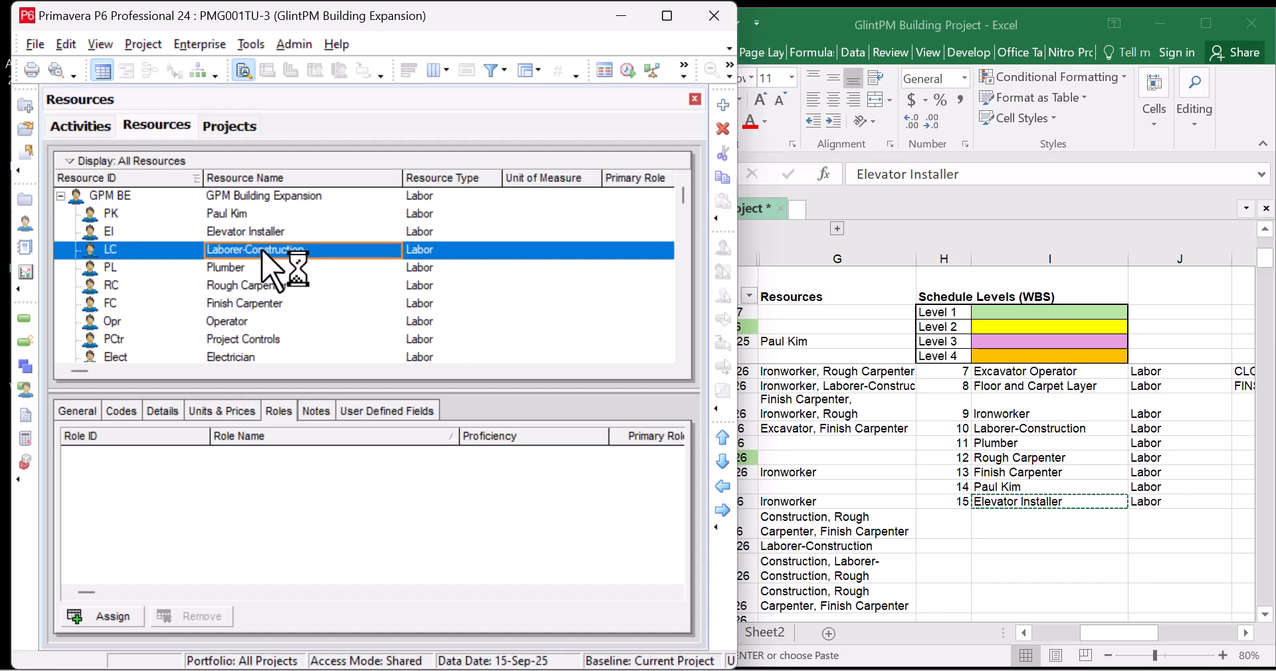
pyautogui.press('Up')
pyautogui.press('Up')
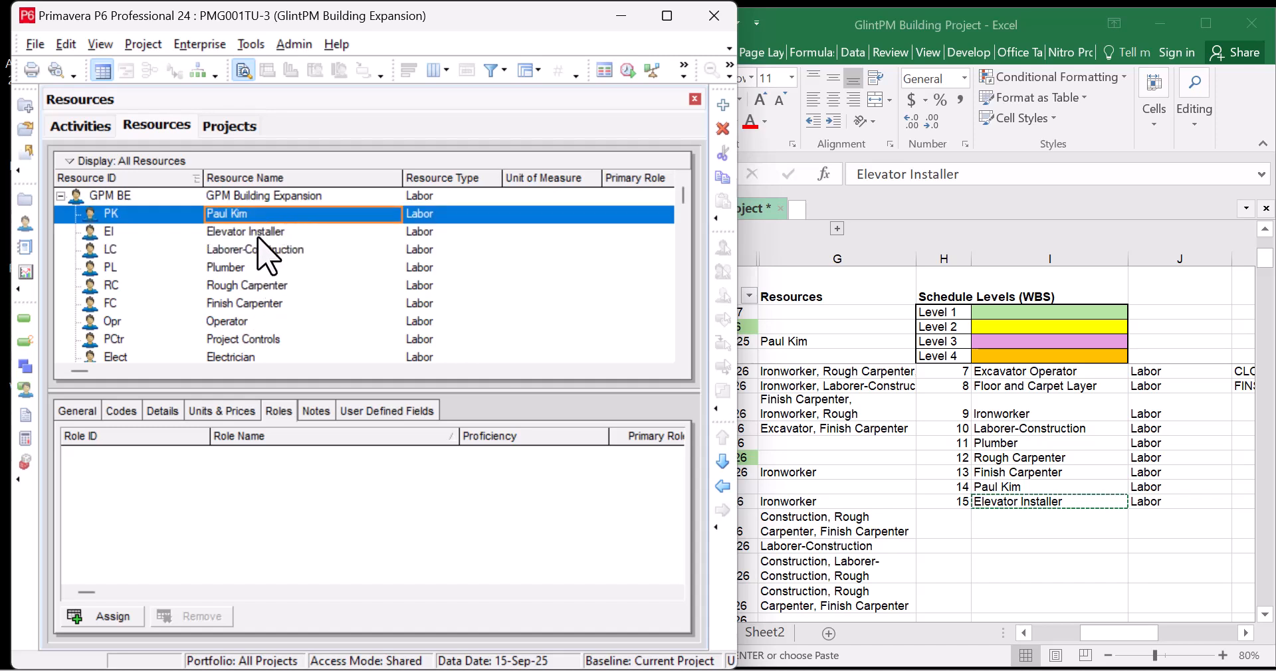
pyautogui.press('Down')
pyautogui.press('Up')
pyautogui.press('Down')
pyautogui.press('Down')
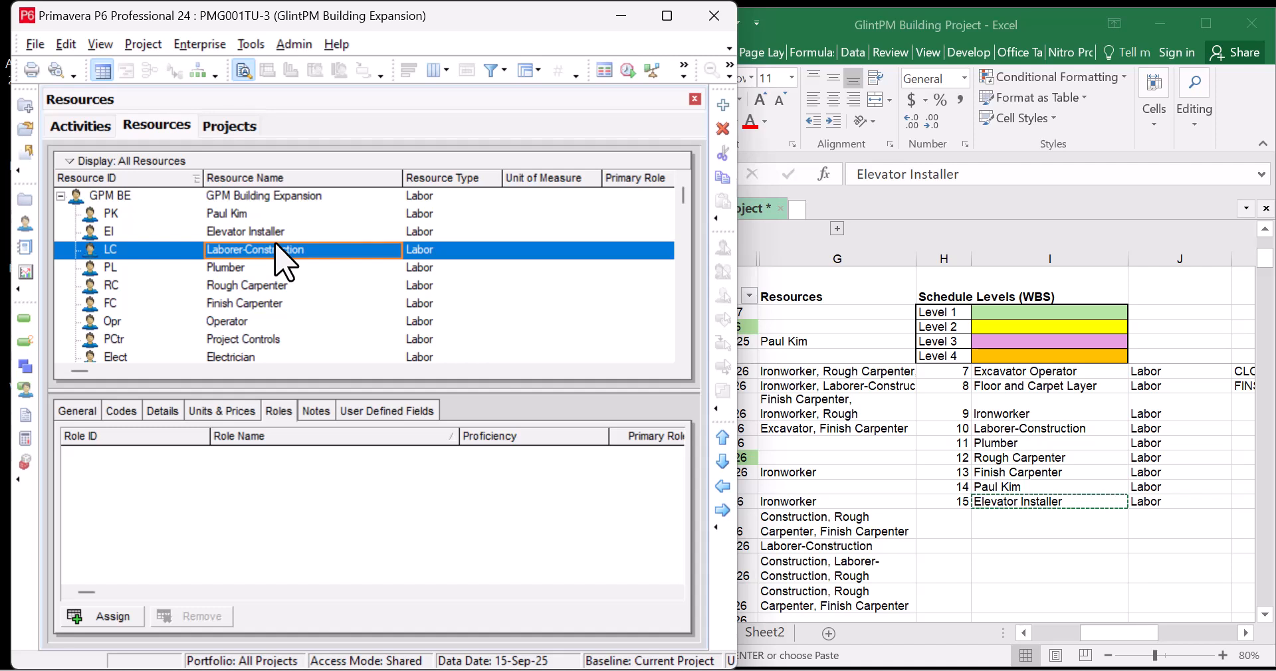
pyautogui.click(266, 266)
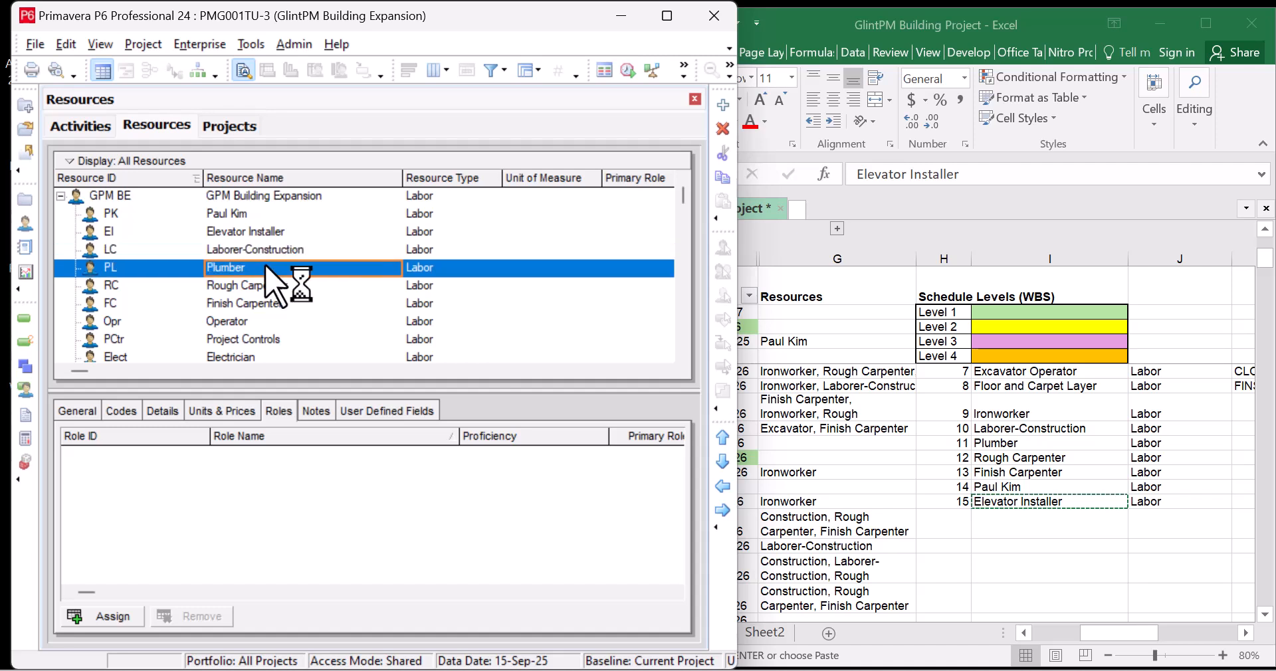
pyautogui.click(89, 127)
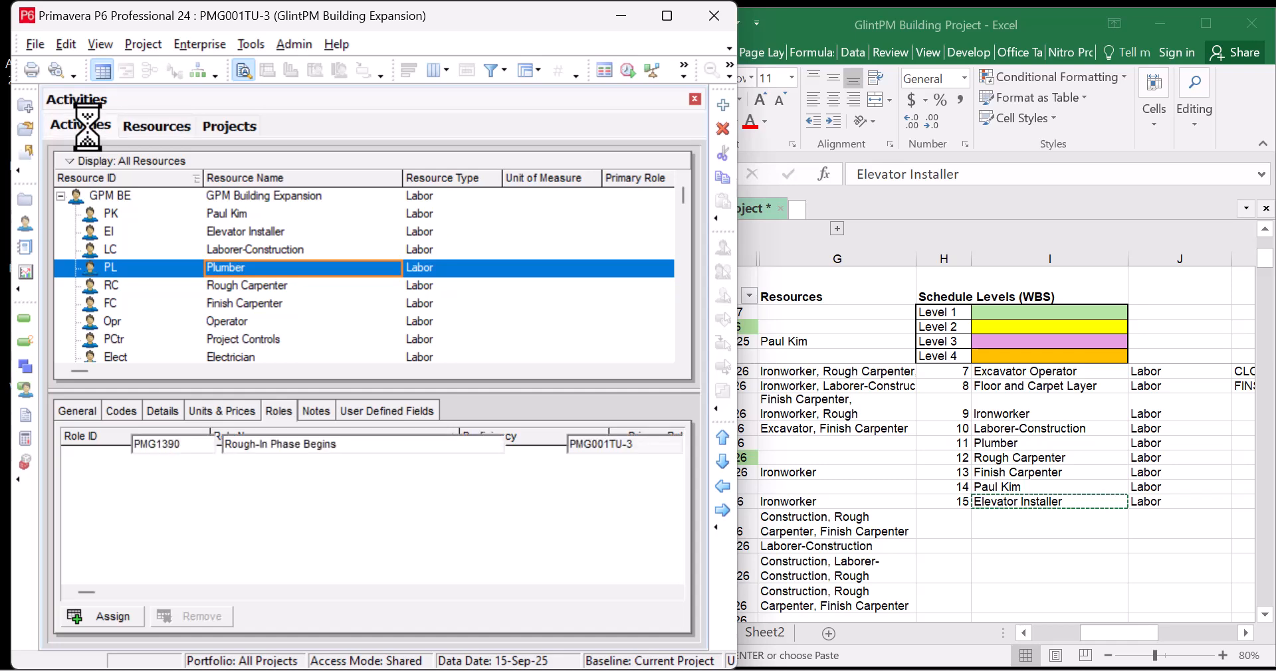
pyautogui.click(830, 452)
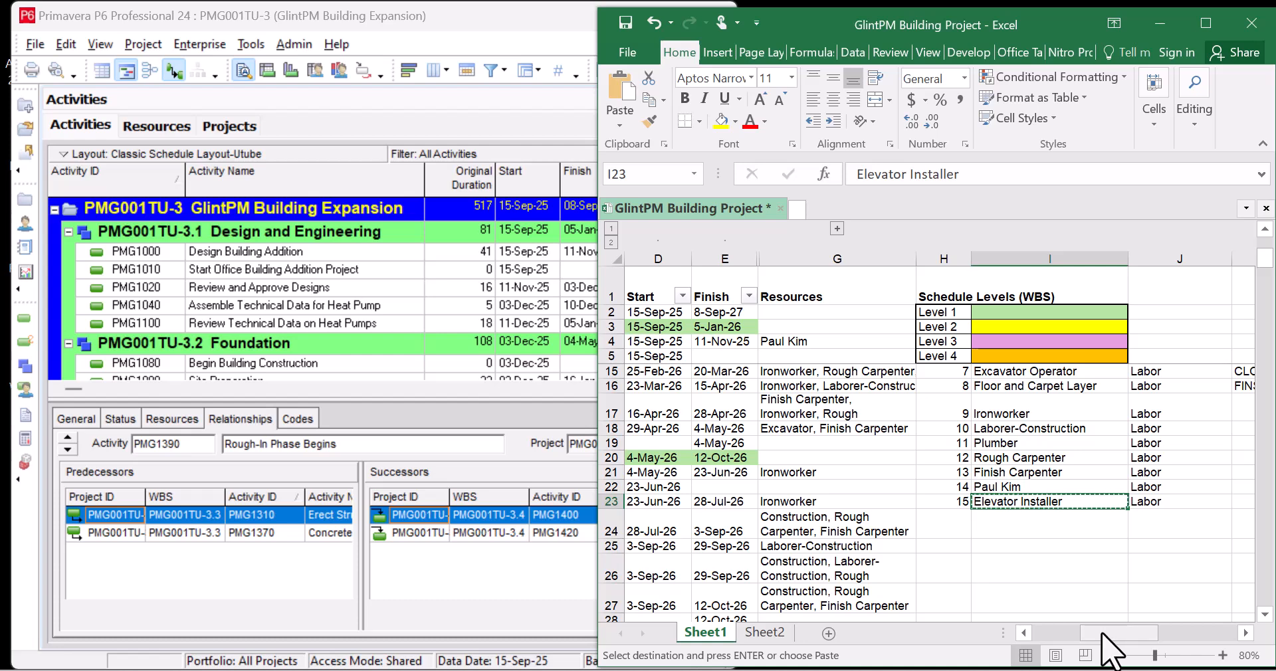
pyautogui.moveTo(1101, 633); pyautogui.dragTo(1053, 644)
pyautogui.click(855, 505)
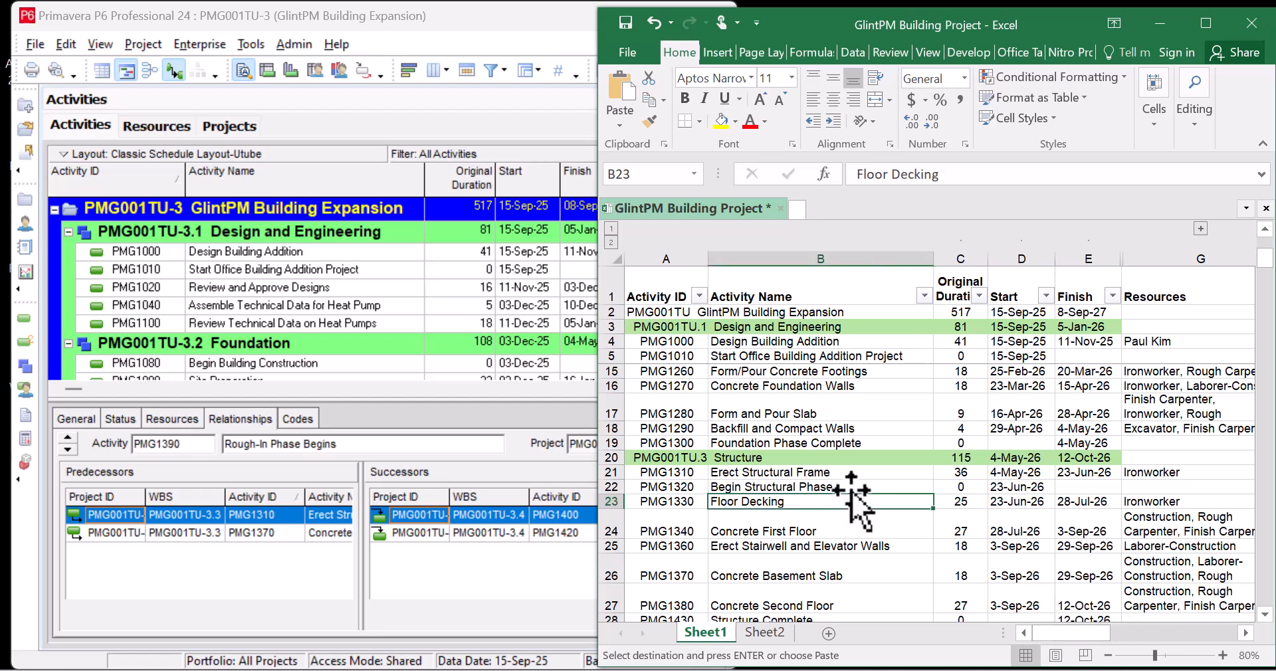
pyautogui.click(852, 485)
pyautogui.click(853, 472)
pyautogui.click(830, 441)
pyautogui.click(837, 428)
pyautogui.click(829, 415)
pyautogui.click(834, 385)
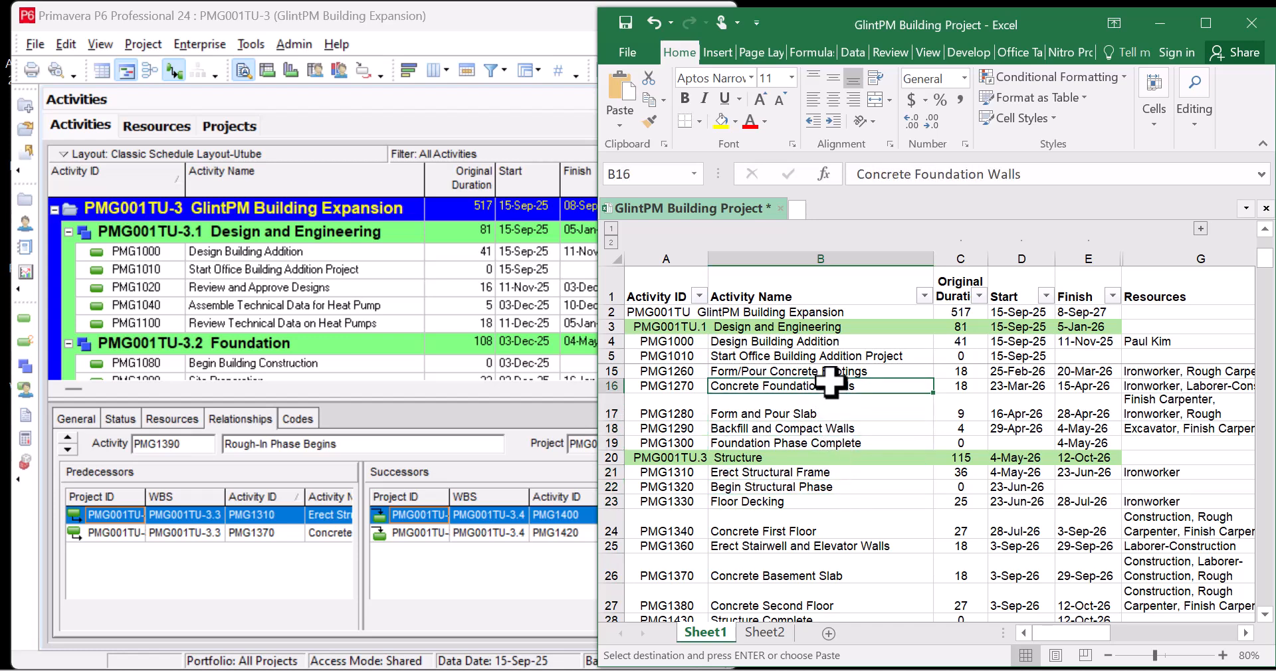
pyautogui.click(834, 371)
pyautogui.click(835, 356)
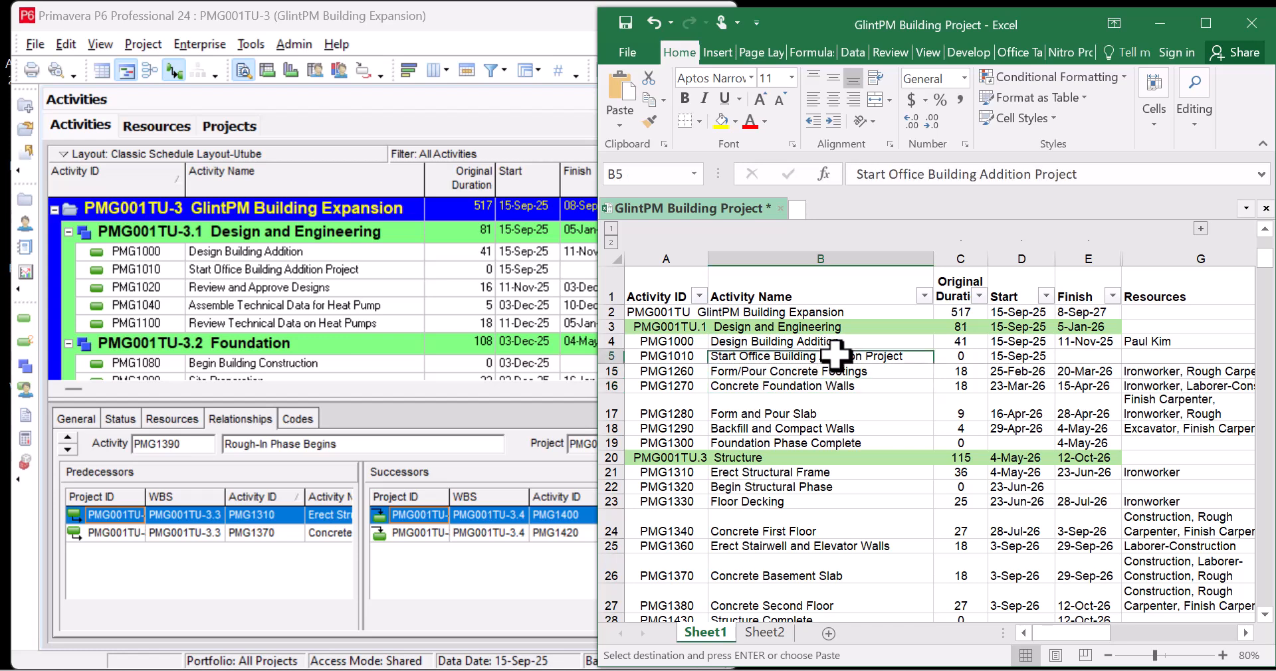
pyautogui.click(847, 341)
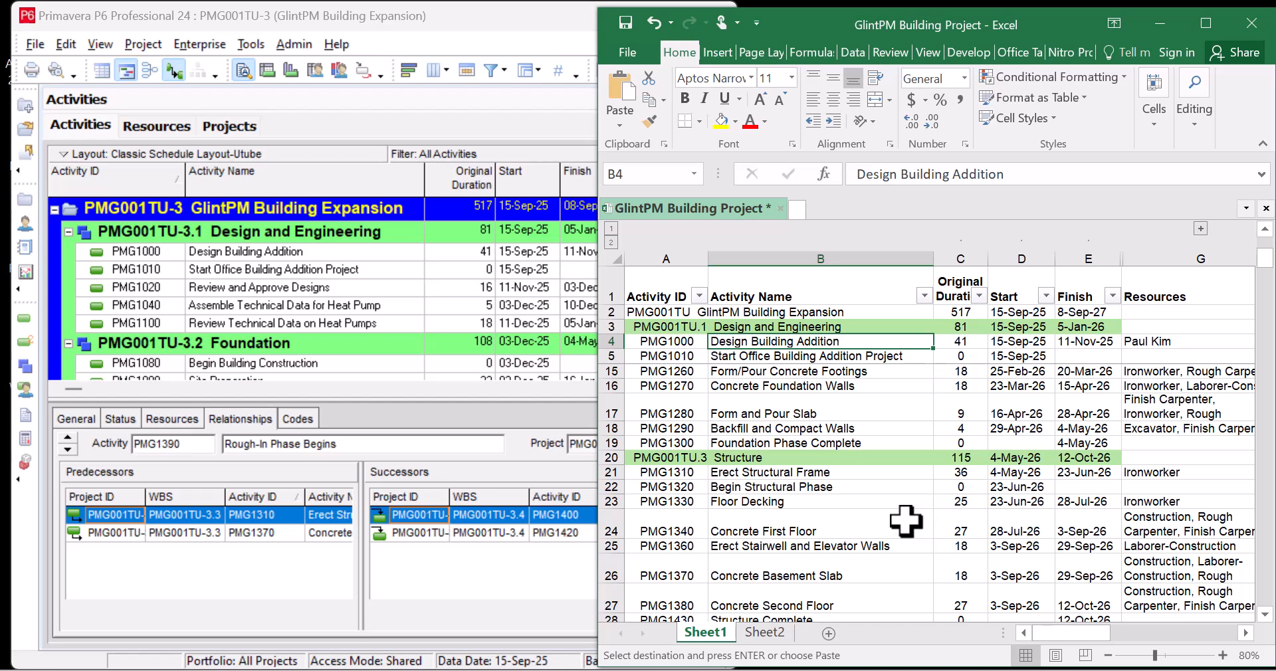
pyautogui.scroll(-1, 906, 520)
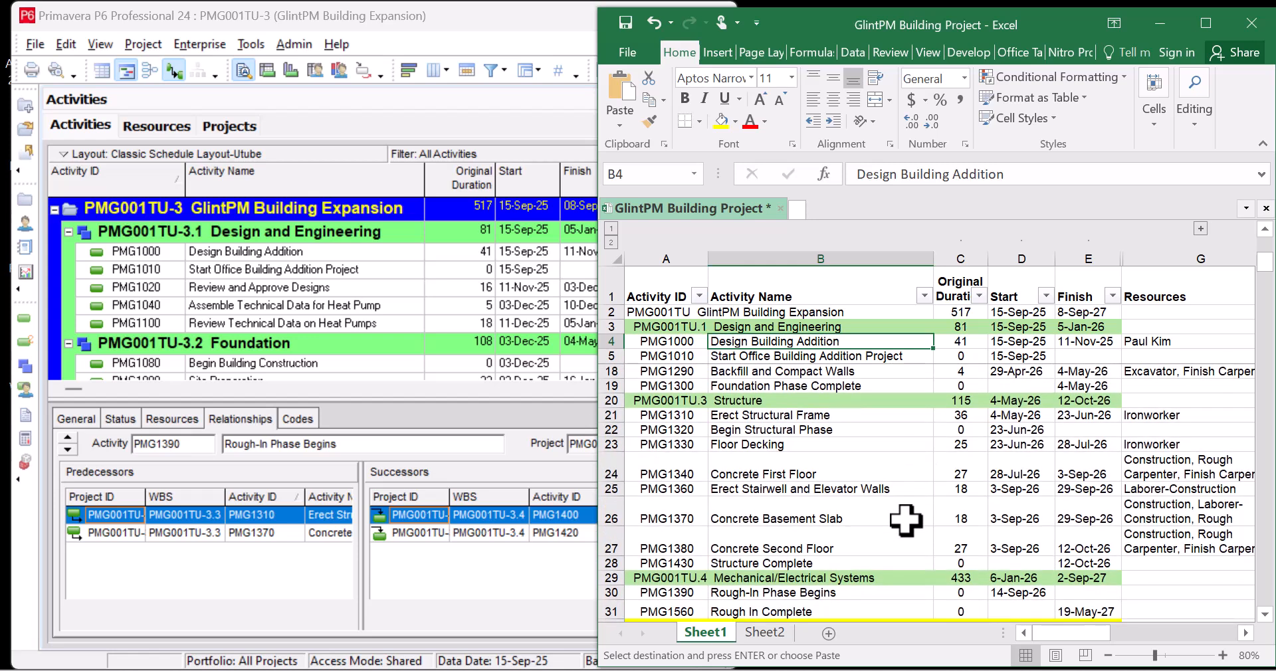
pyautogui.scroll(2, 906, 520)
pyautogui.click(906, 521)
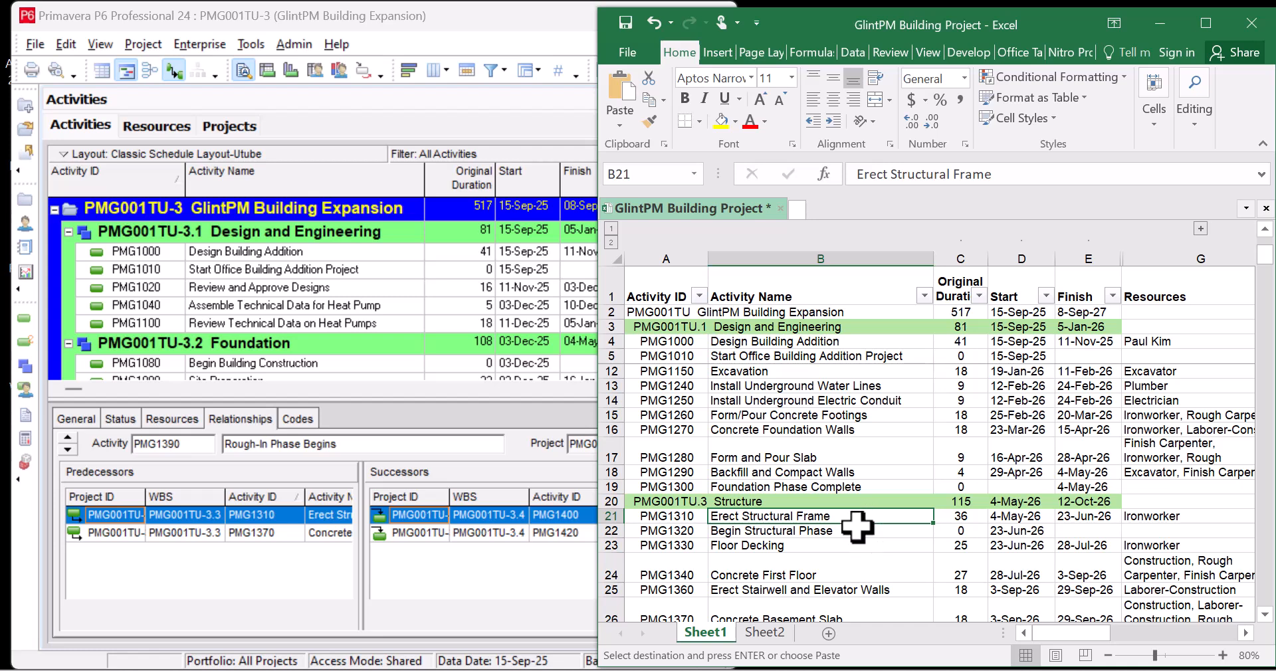
pyautogui.scroll(-1, 857, 526)
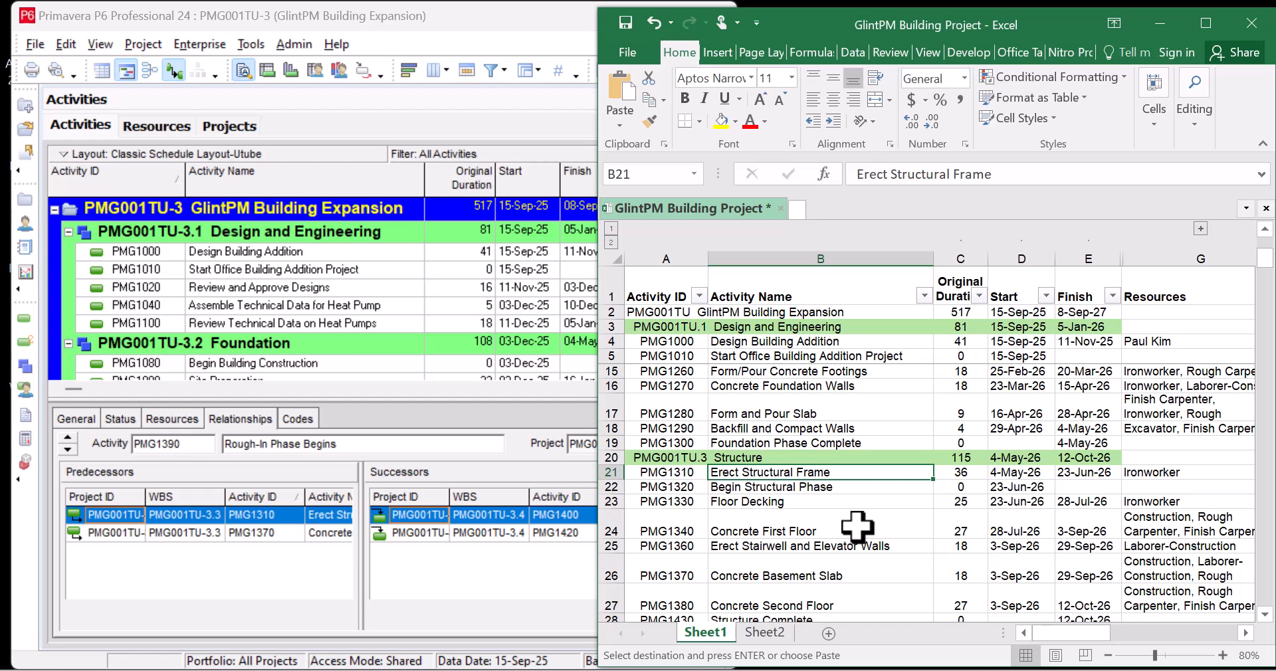
pyautogui.scroll(2, 858, 526)
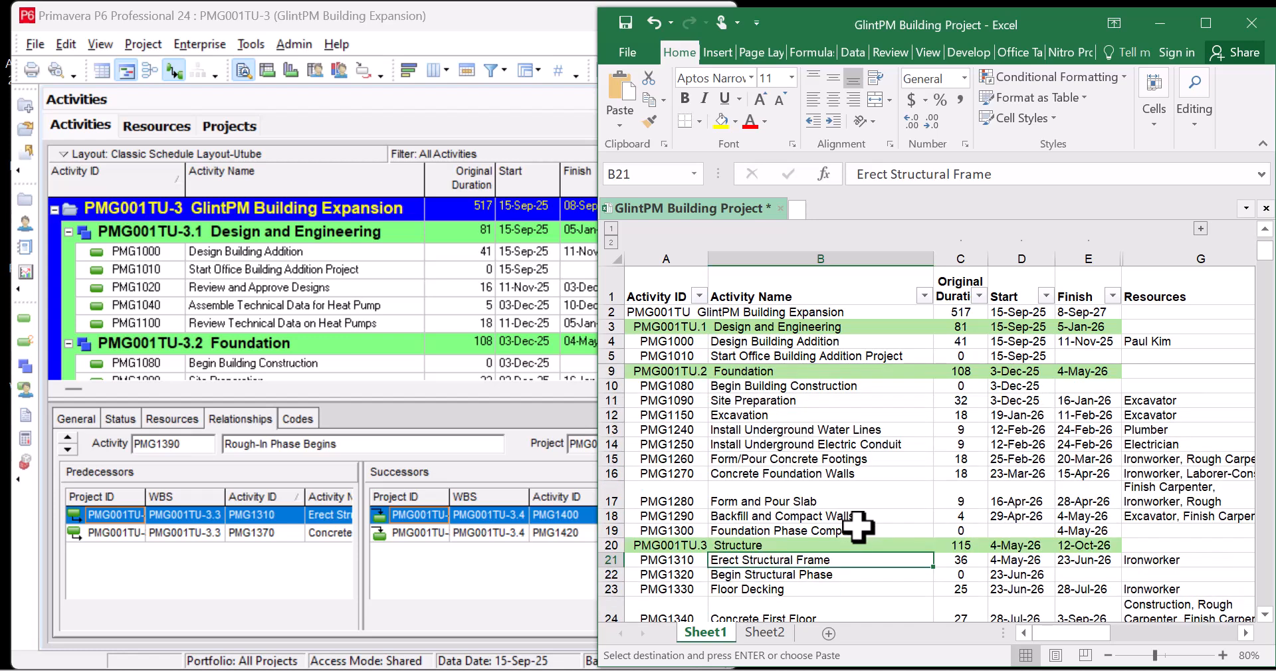
pyautogui.scroll(1, 857, 527)
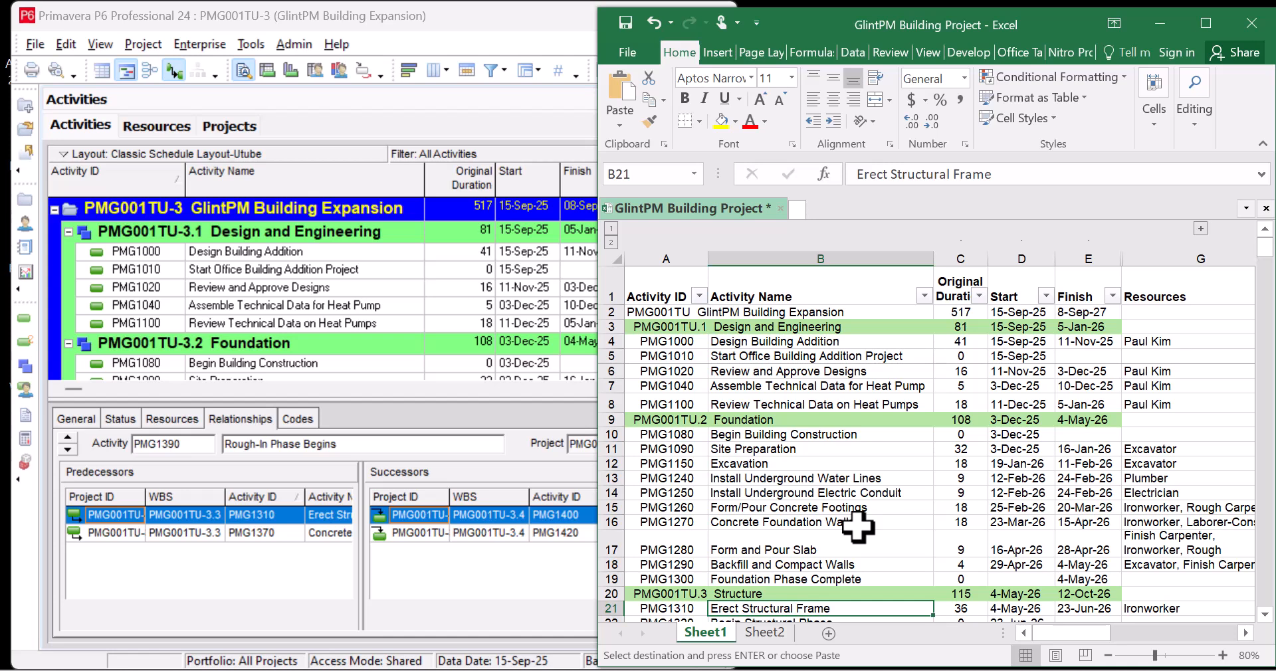
pyautogui.scroll(-3, 857, 526)
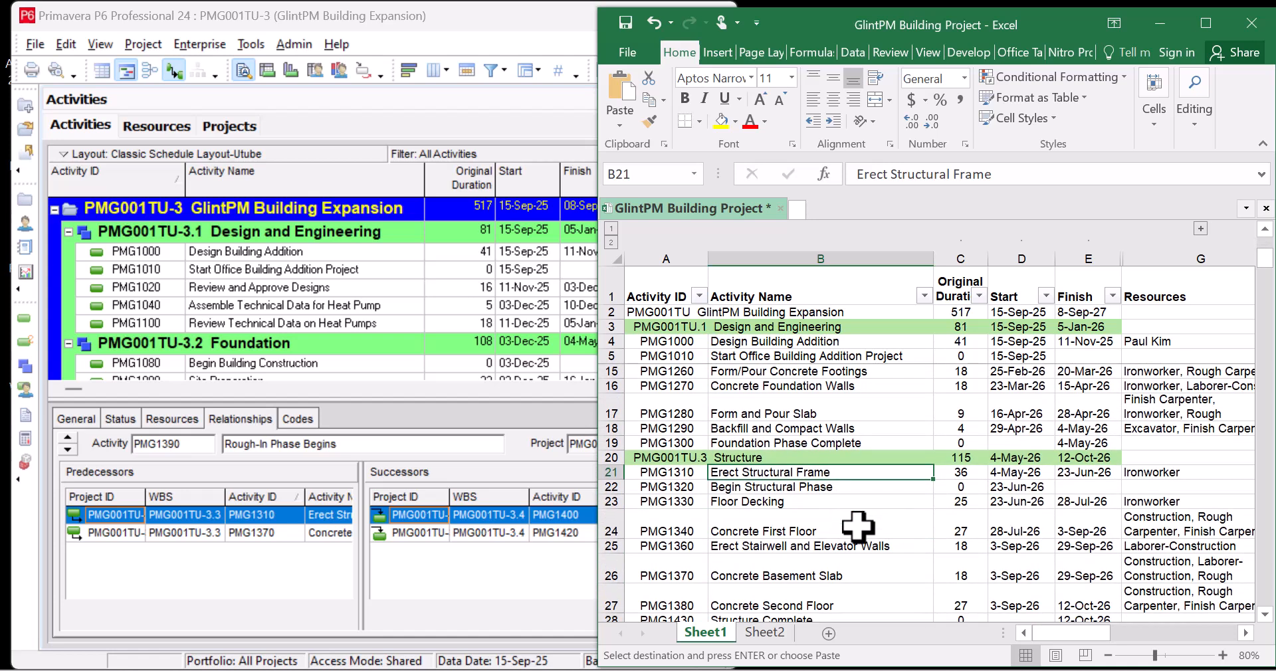
pyautogui.scroll(-1, 857, 527)
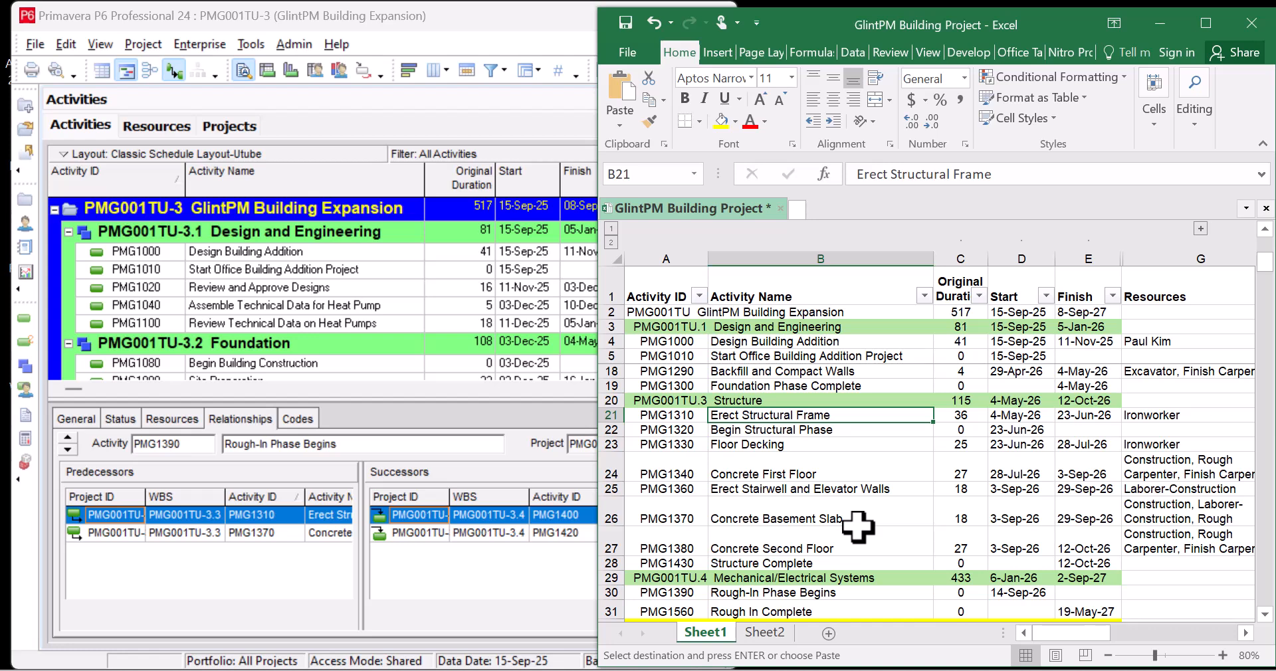
pyautogui.scroll(4, 857, 527)
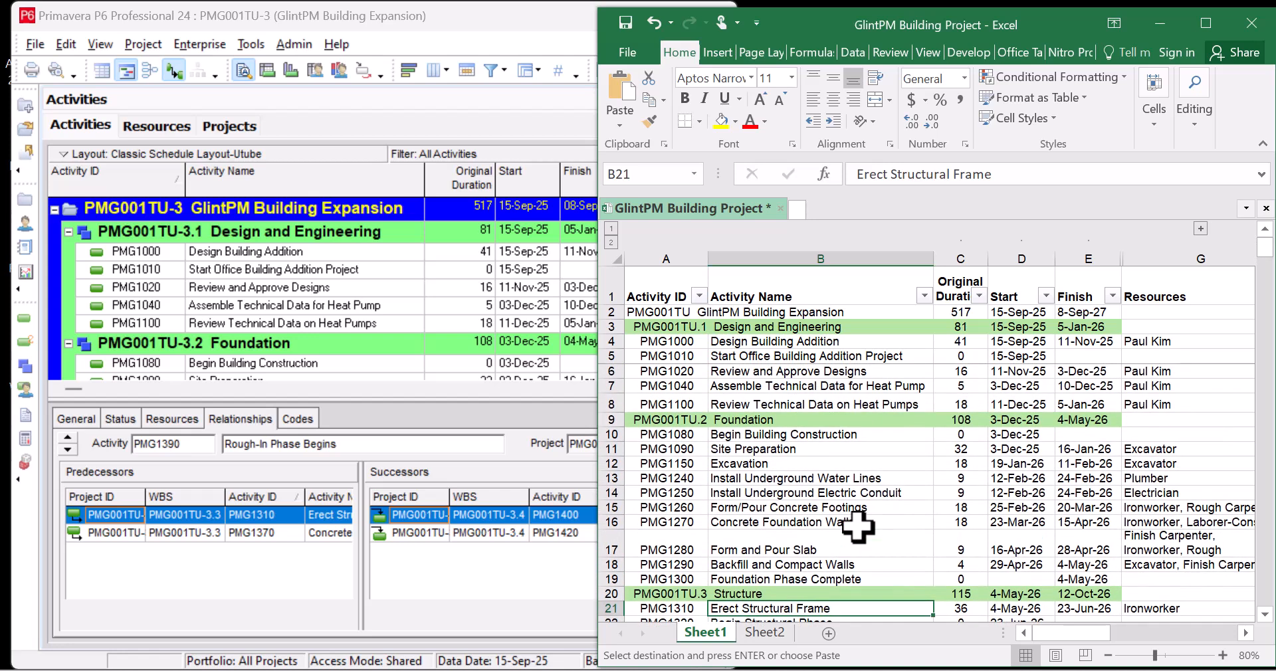
# Narrow the Activity Name column, sort activities by Resources, and select Start Office Building Addition Project
pyautogui.click(342, 293)
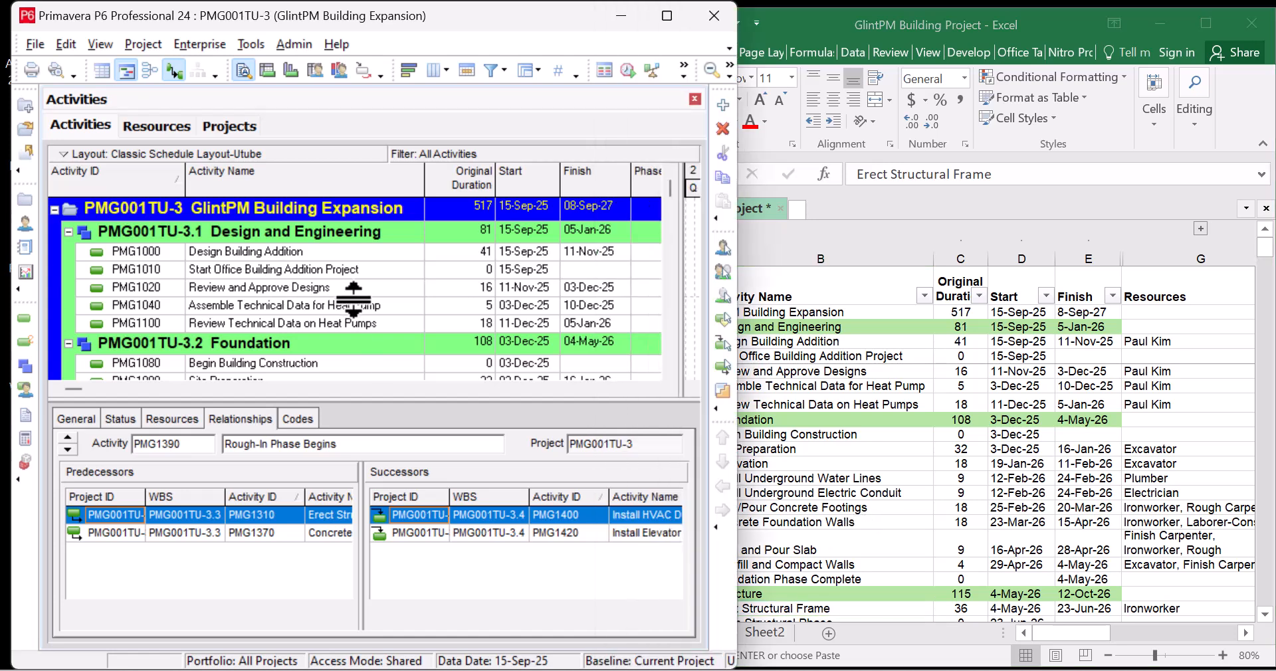
pyautogui.click(654, 389)
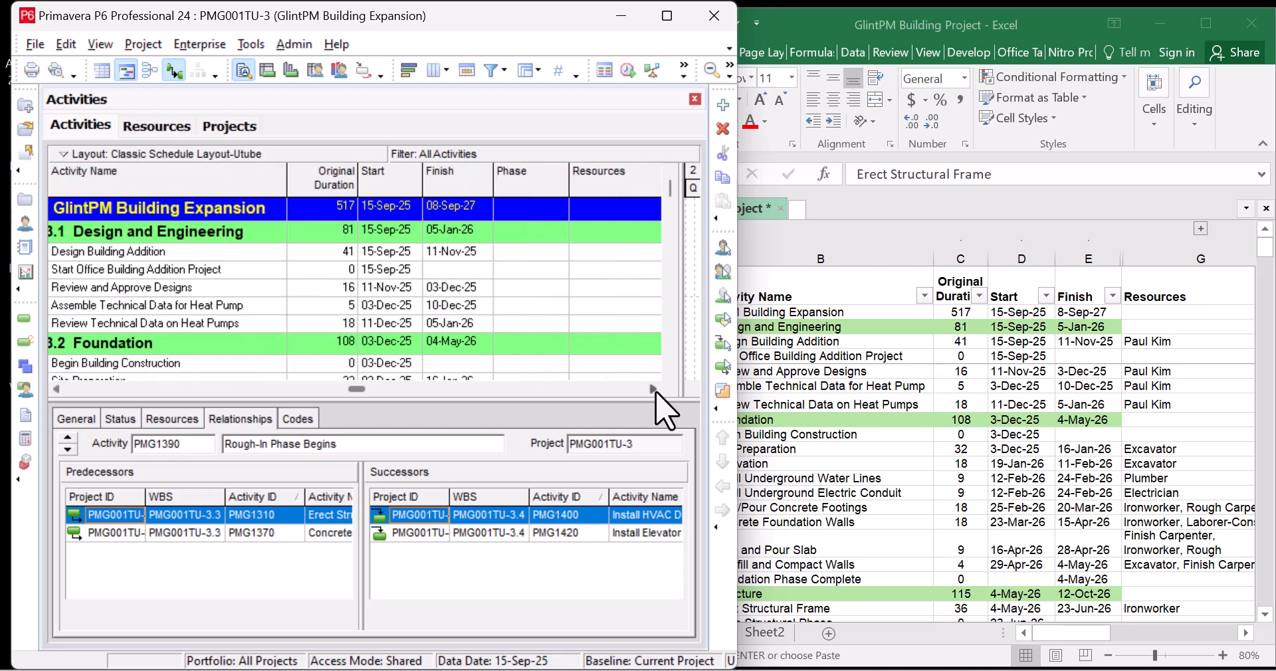
pyautogui.moveTo(285, 168); pyautogui.dragTo(266, 168)
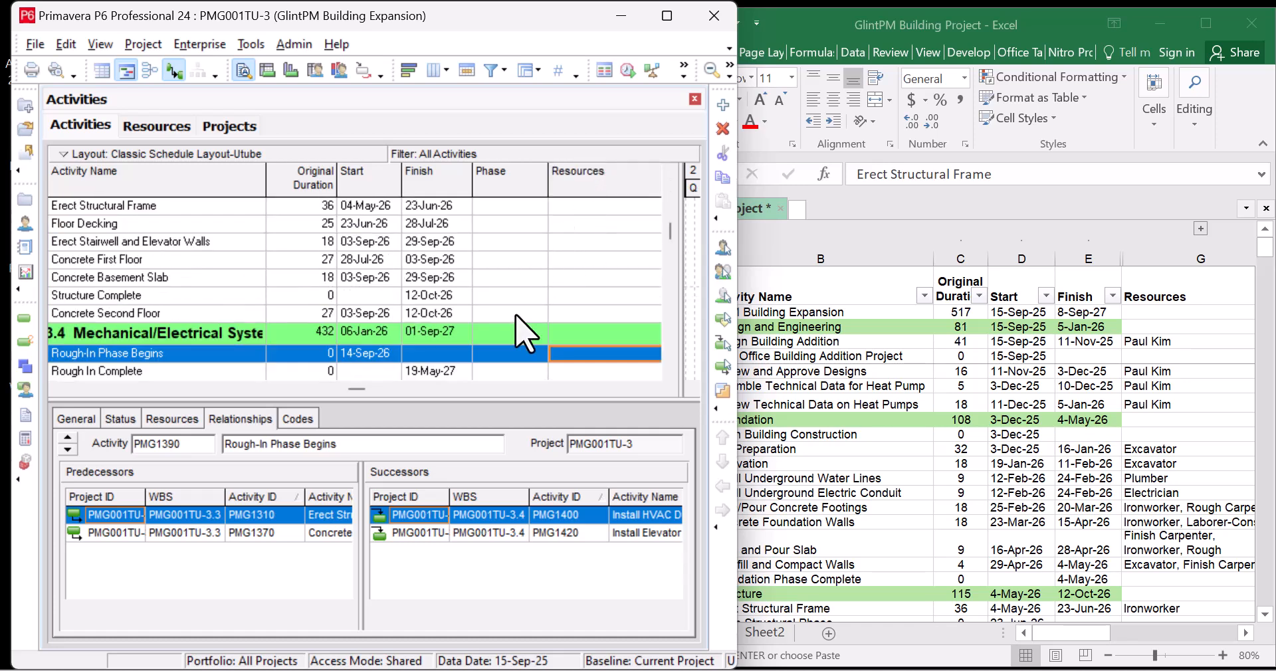
pyautogui.scroll(7, 565, 273)
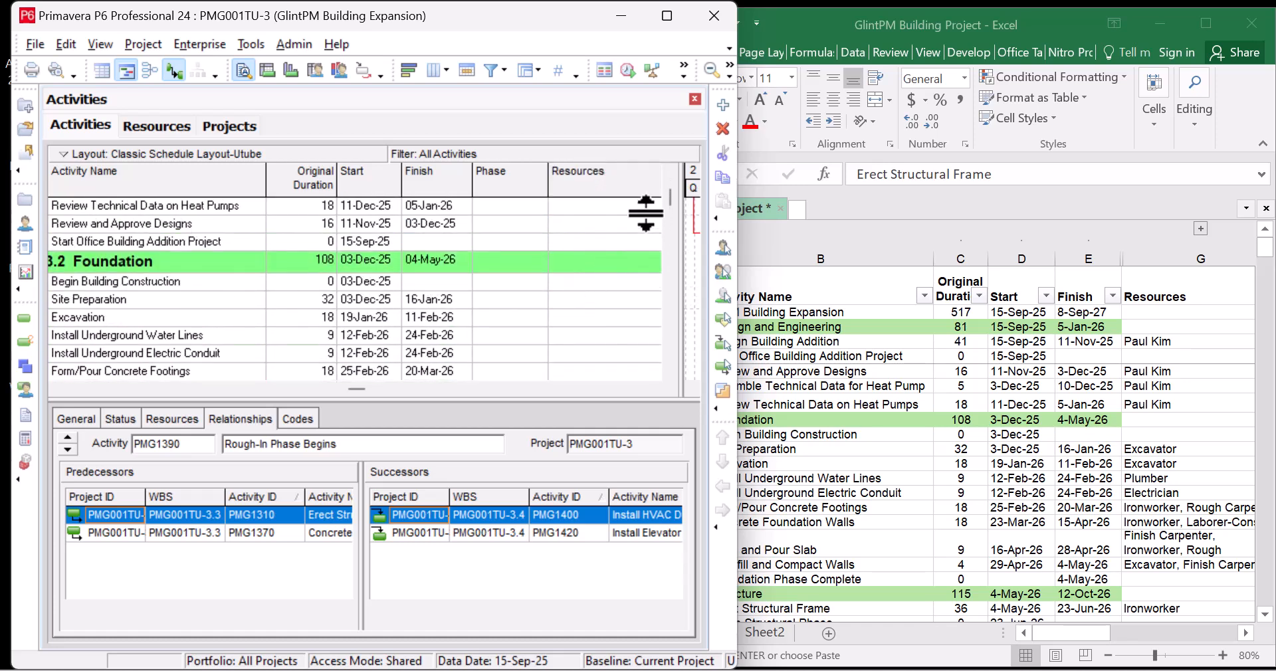
pyautogui.click(610, 188)
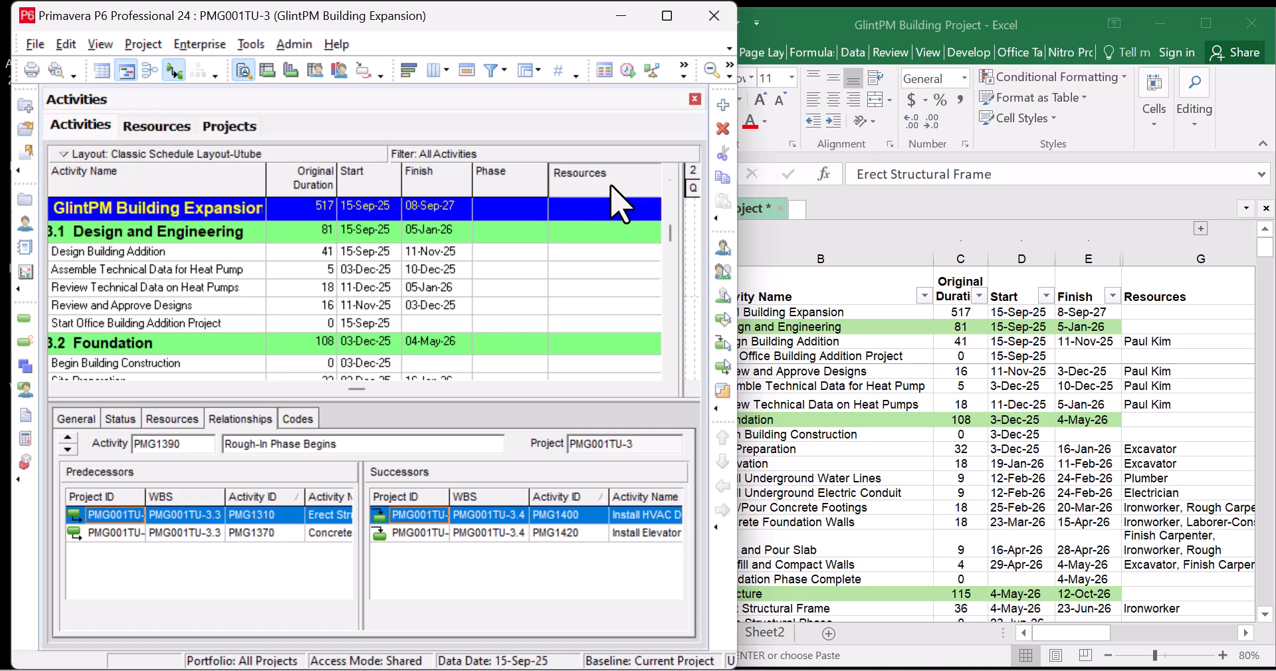
pyautogui.scroll(10, 483, 344)
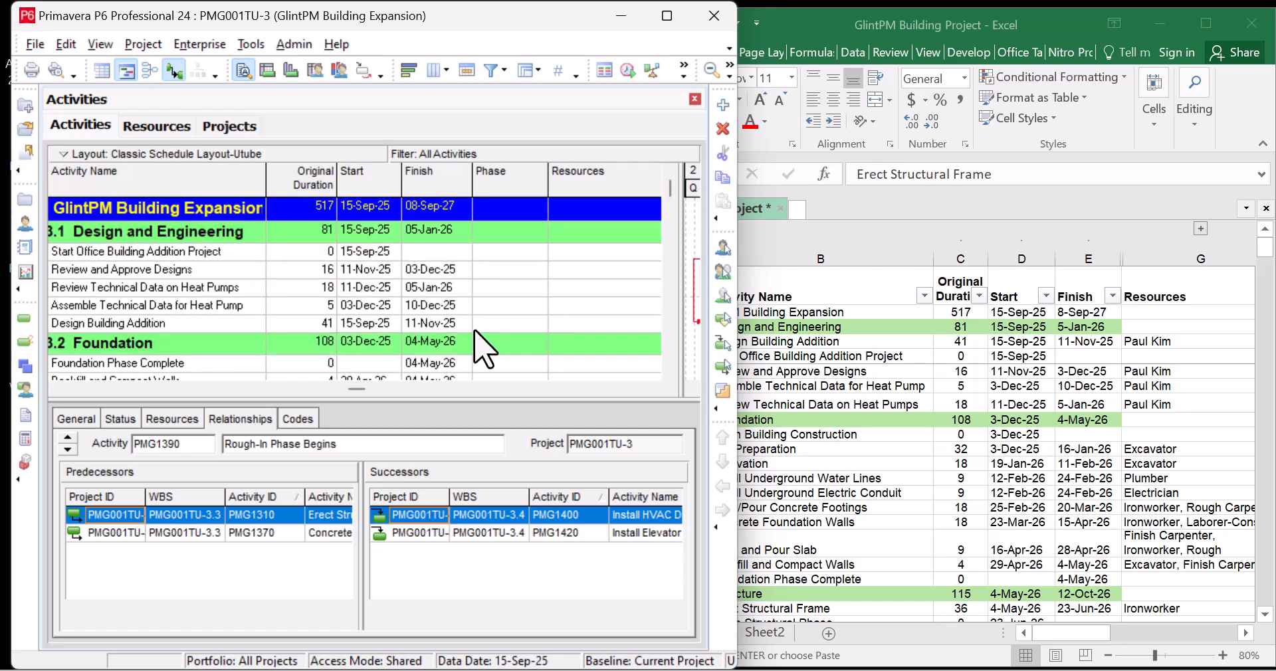
pyautogui.click(590, 252)
# Close Assign Resources unused, then show the Resources tab for Review and Approve Designs
pyautogui.click(589, 253)
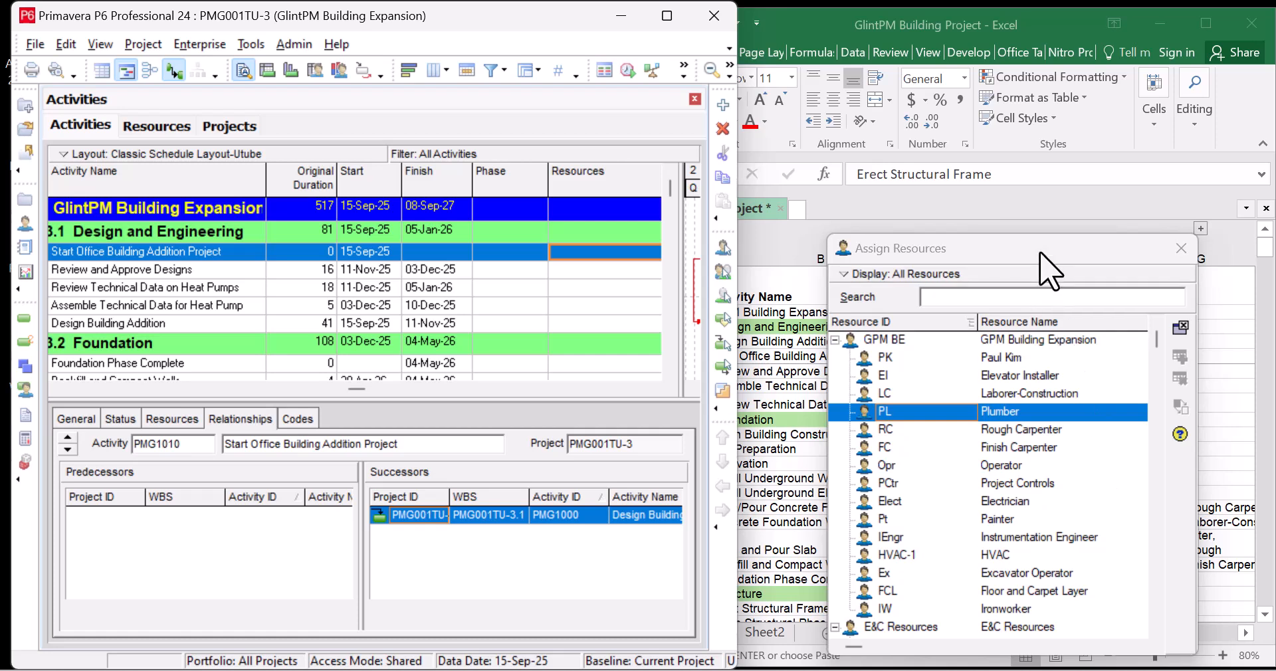
pyautogui.click(1180, 248)
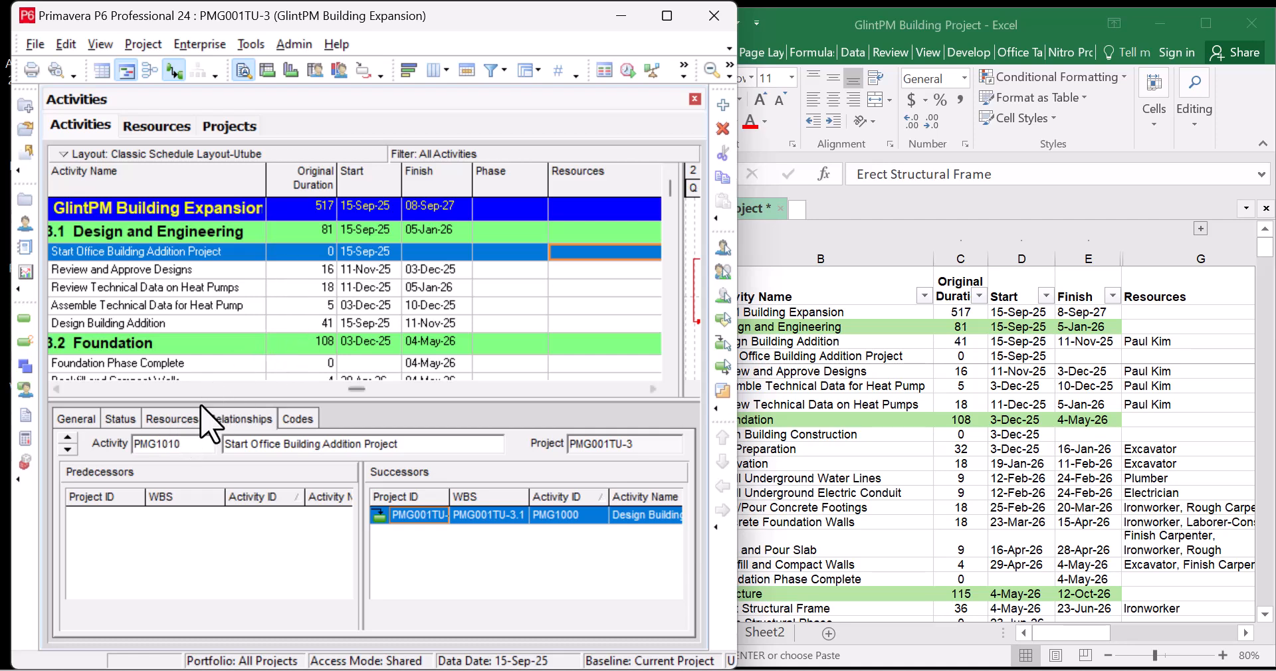
pyautogui.click(172, 419)
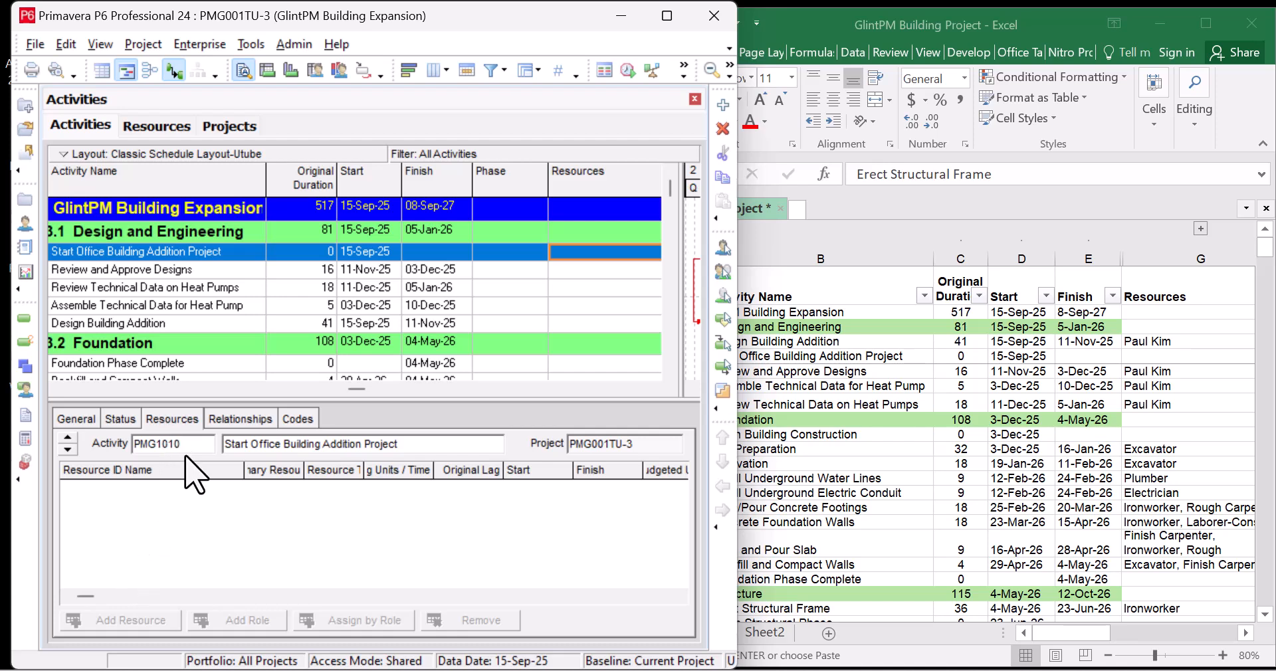
pyautogui.click(240, 273)
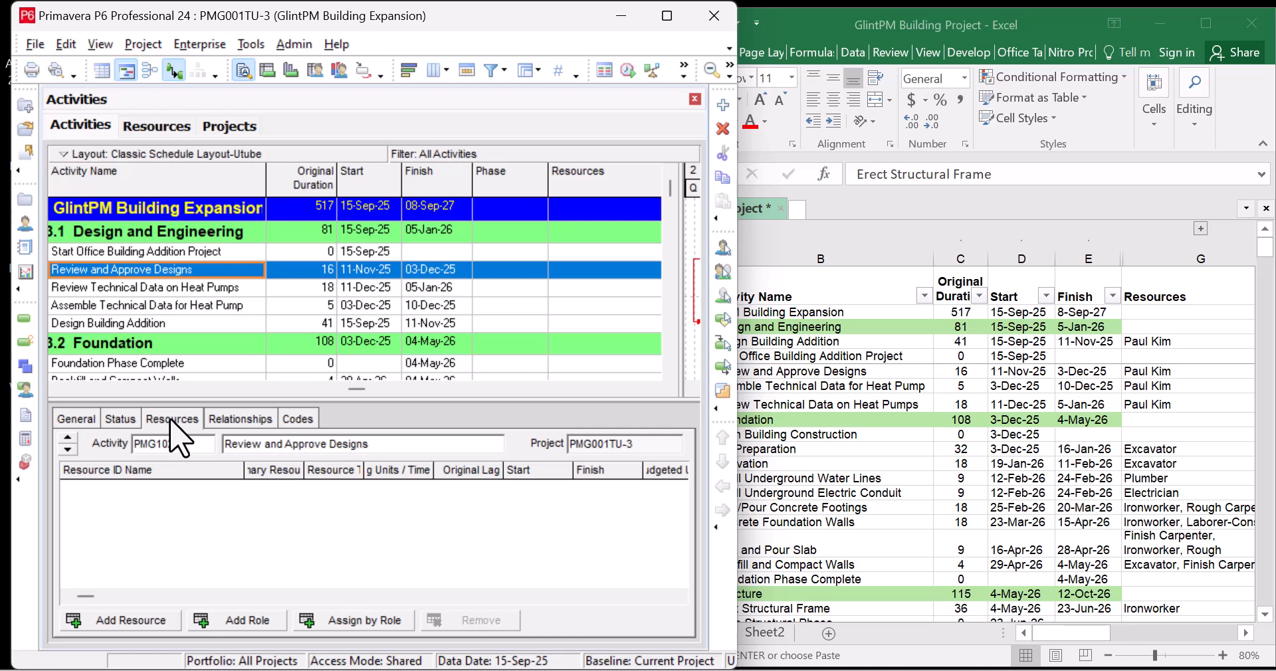
# Reopen and dismiss the resource list, then reselect Review and Approve Designs
pyautogui.click(117, 624)
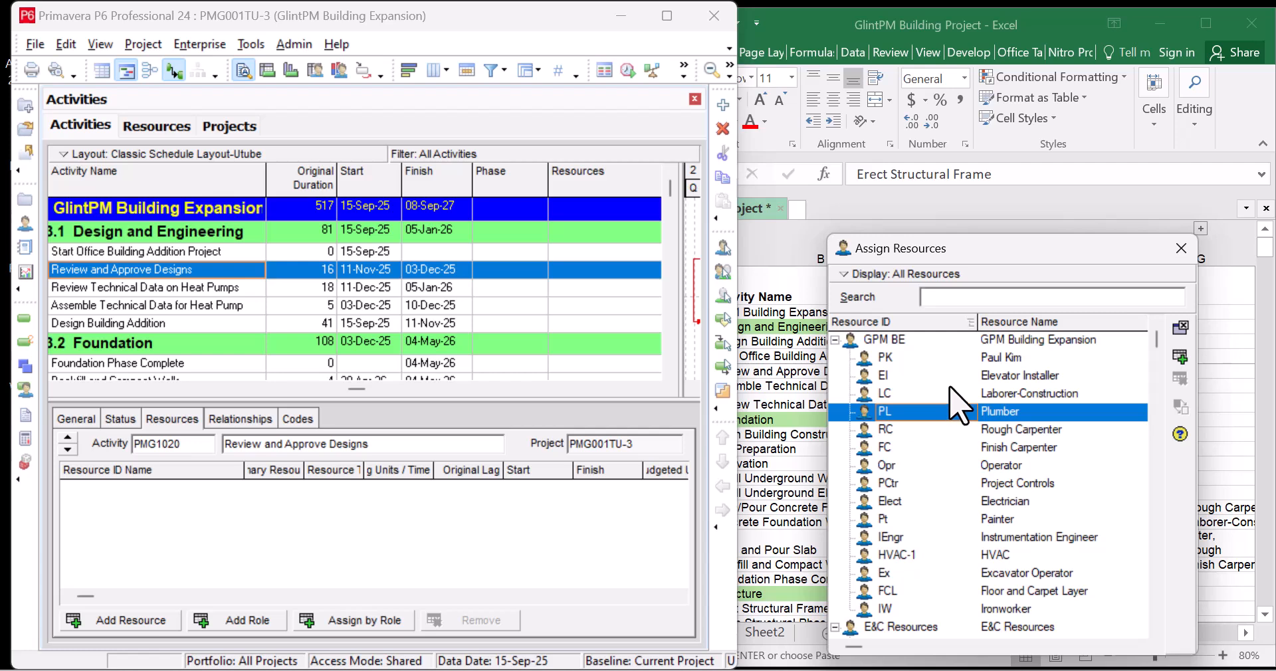
pyautogui.click(1182, 249)
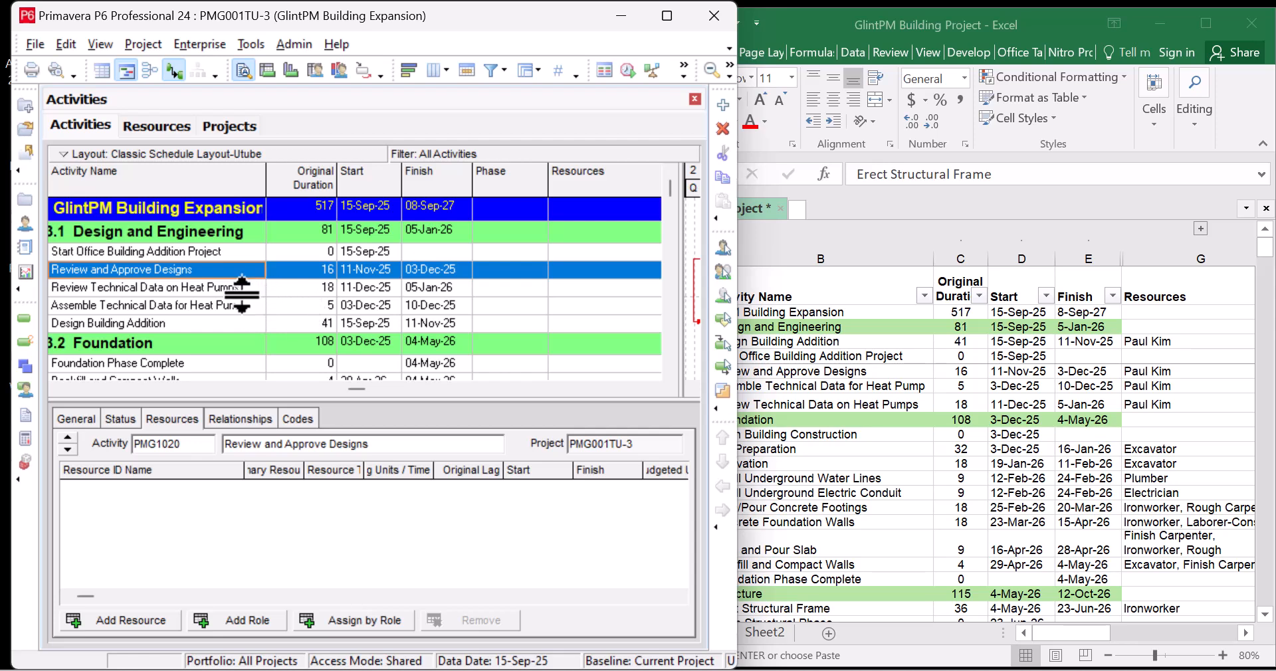
pyautogui.click(256, 251)
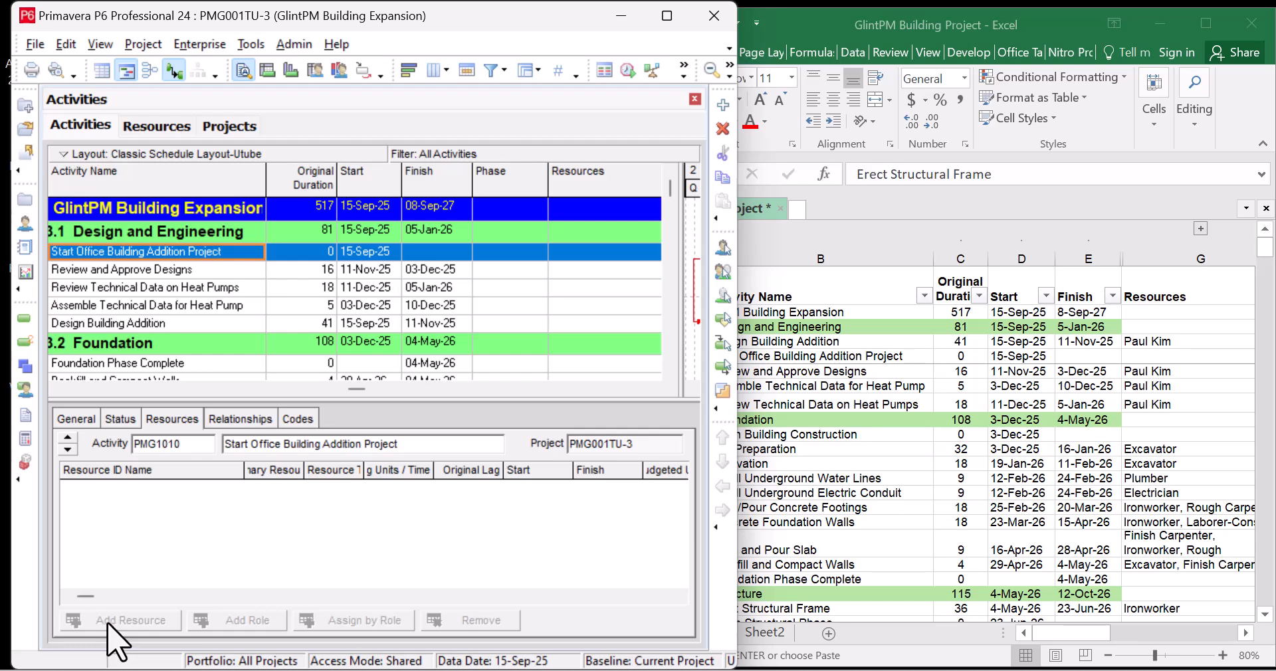
pyautogui.click(242, 269)
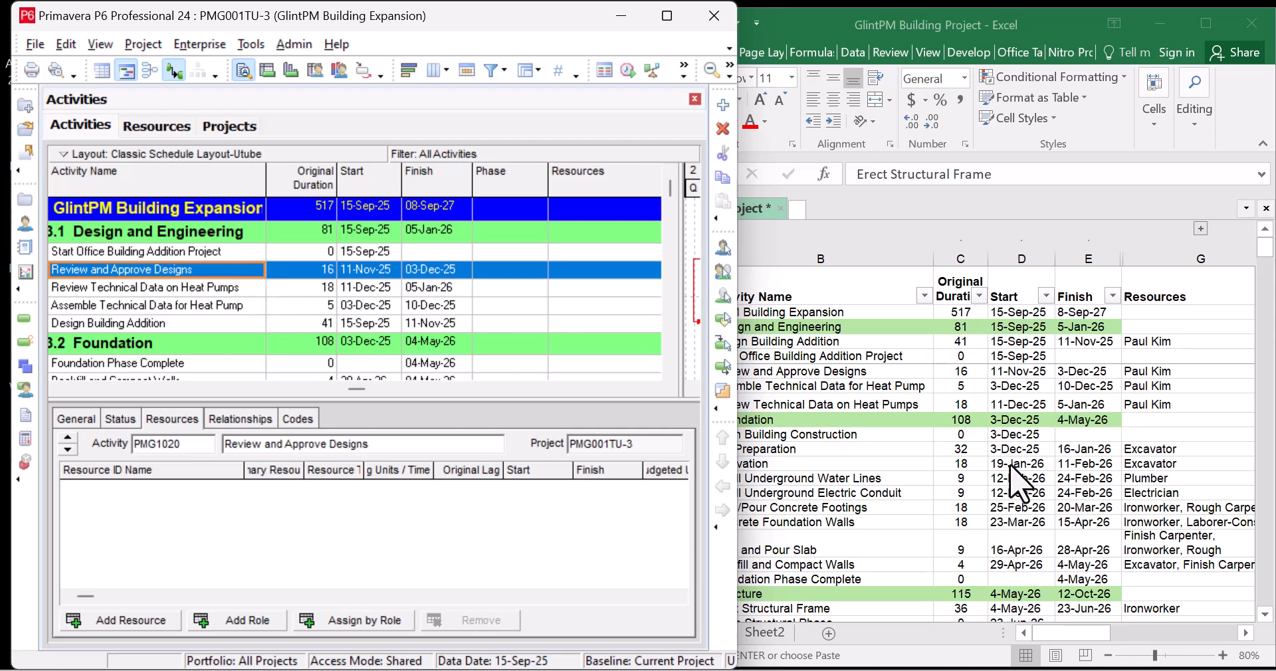
# Assign the person resource PK to the Review and Approve Designs activity
pyautogui.click(836, 405)
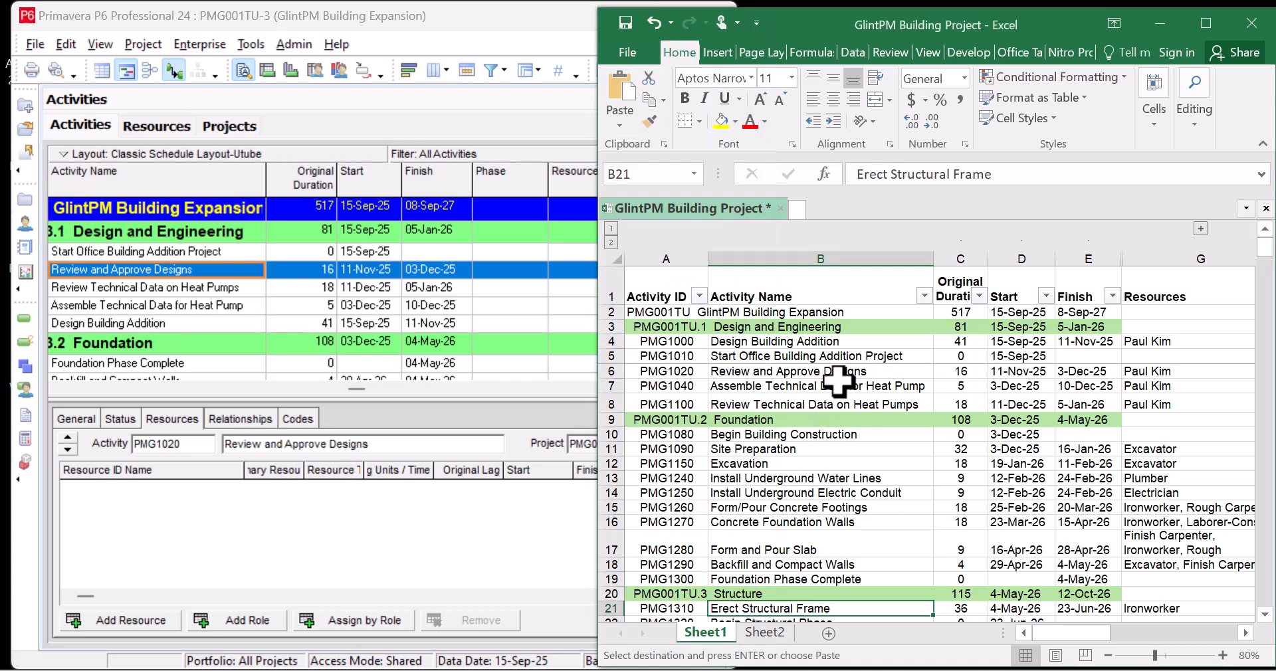
pyautogui.click(520, 277)
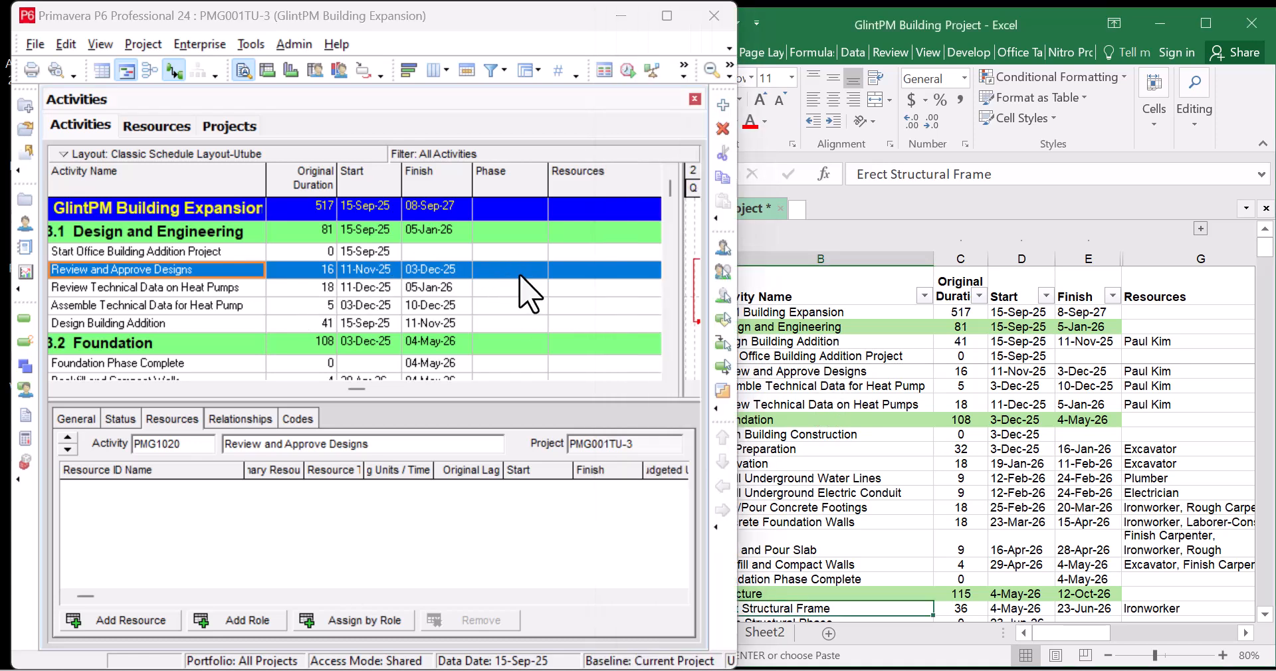
pyautogui.doubleClick(590, 269)
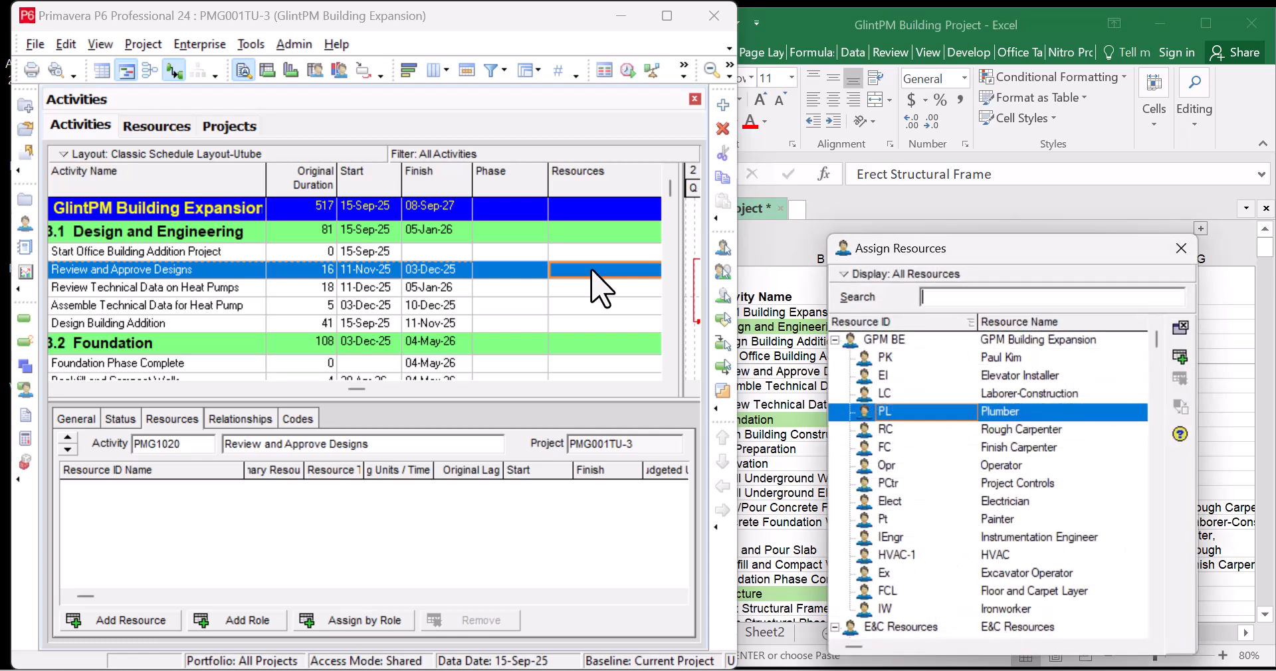
pyautogui.click(1049, 359)
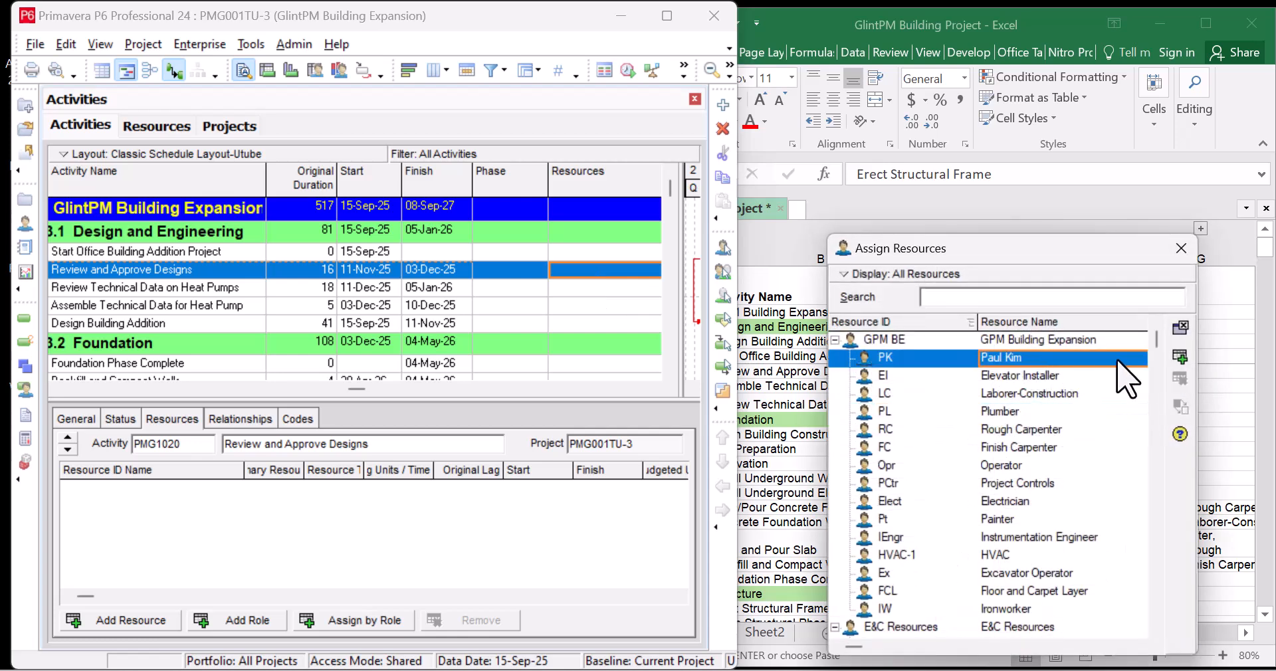
pyautogui.click(1177, 359)
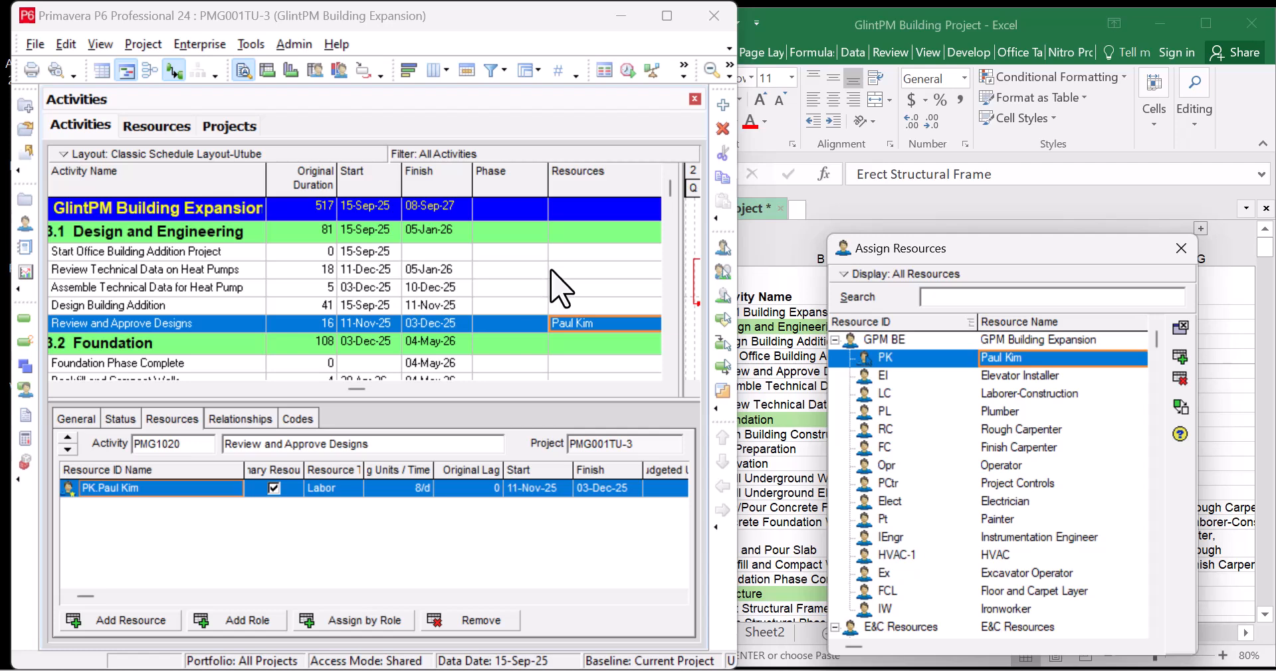
# Re-sort activities by resource in reverse order and select Review Technical Data on Heat Pumps
pyautogui.click(638, 185)
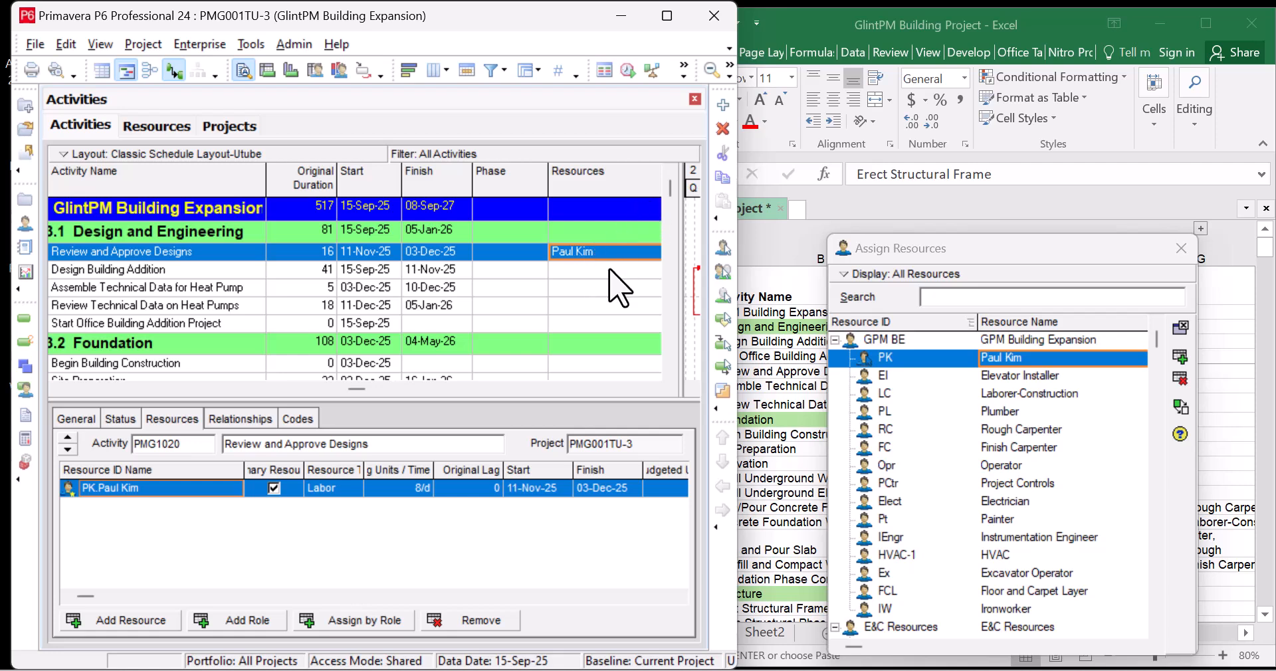
pyautogui.click(626, 183)
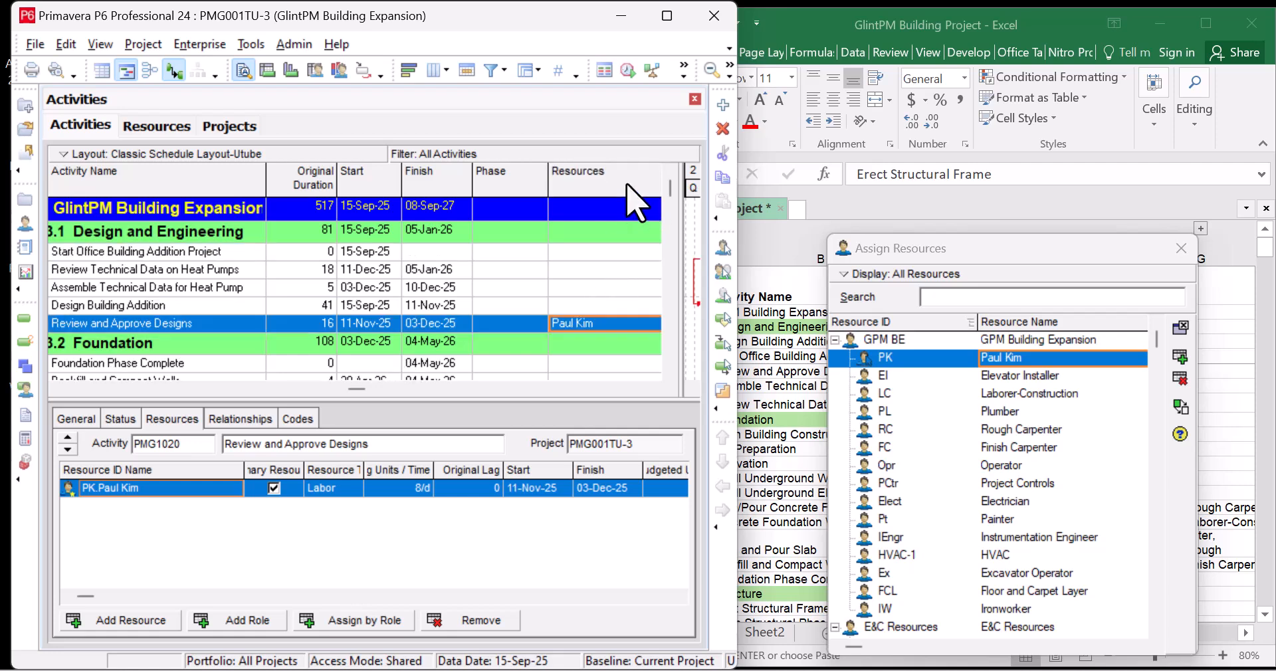
pyautogui.click(598, 254)
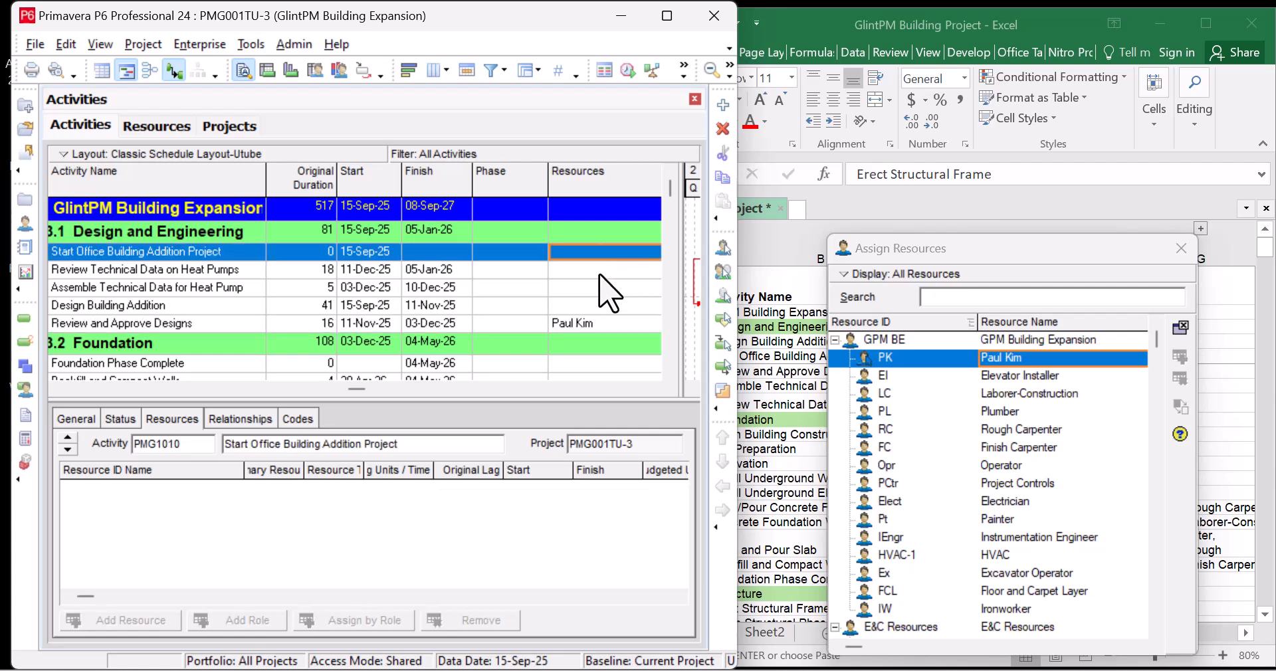
pyautogui.click(605, 273)
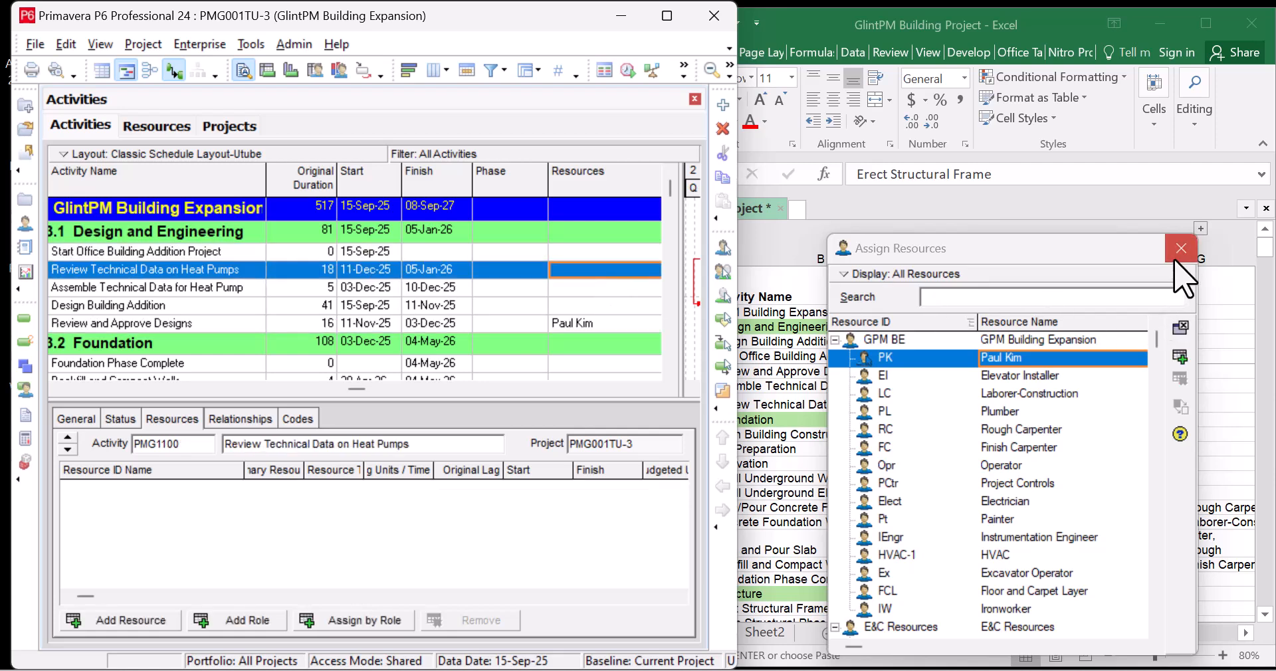
pyautogui.moveTo(1075, 250); pyautogui.dragTo(284, 34)
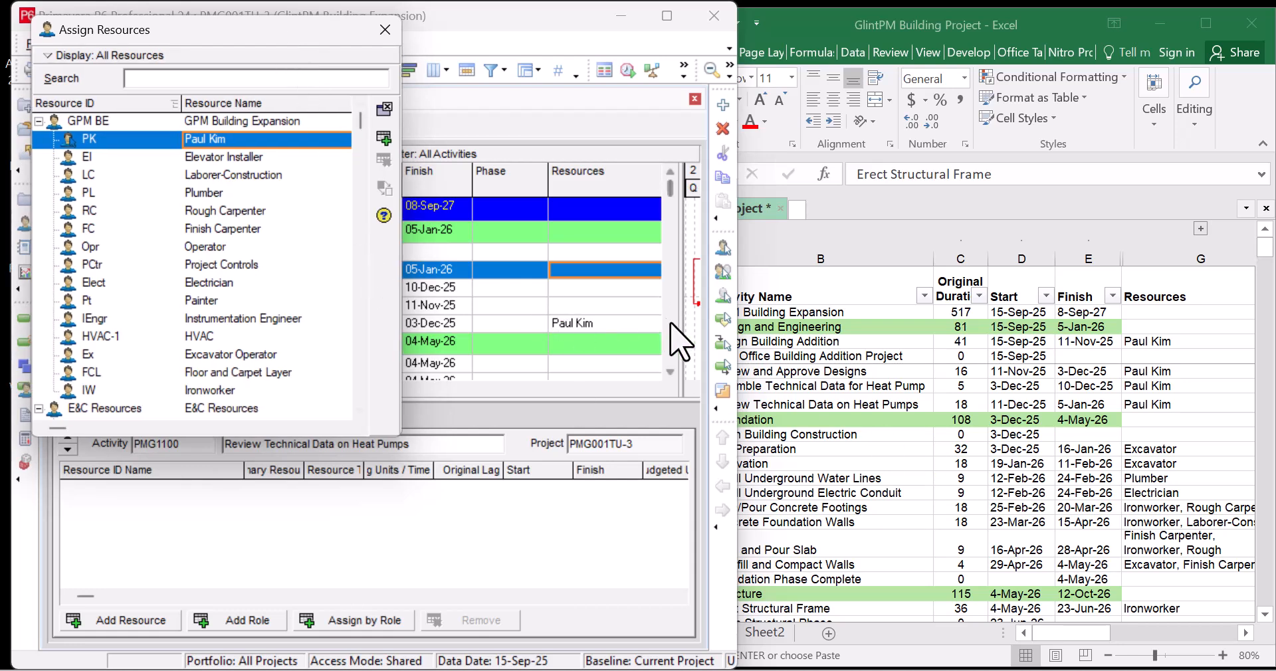
pyautogui.moveTo(249, 31); pyautogui.dragTo(557, 342)
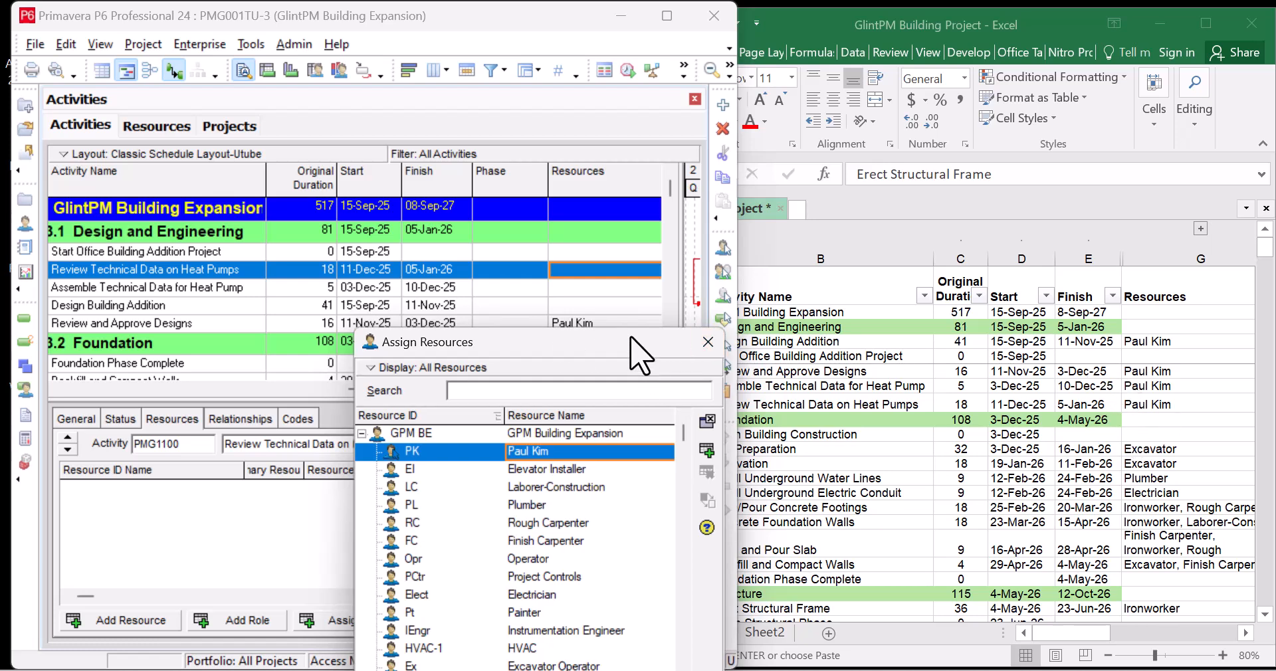
pyautogui.moveTo(637, 350); pyautogui.dragTo(628, 349)
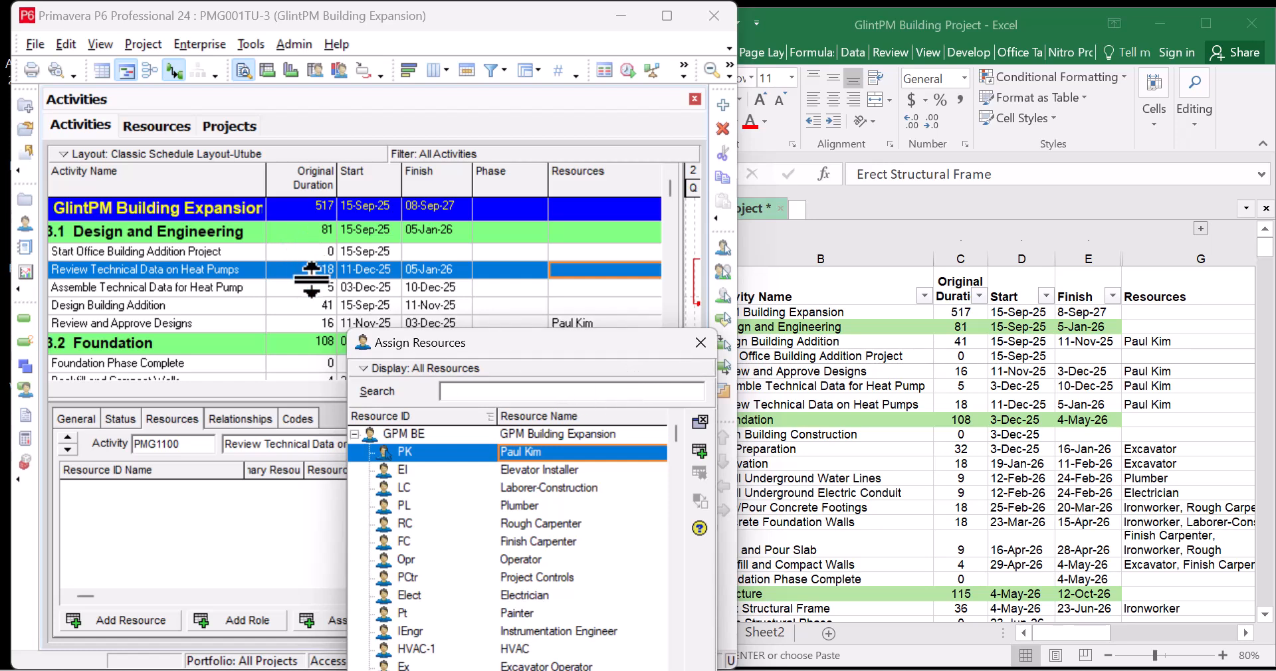
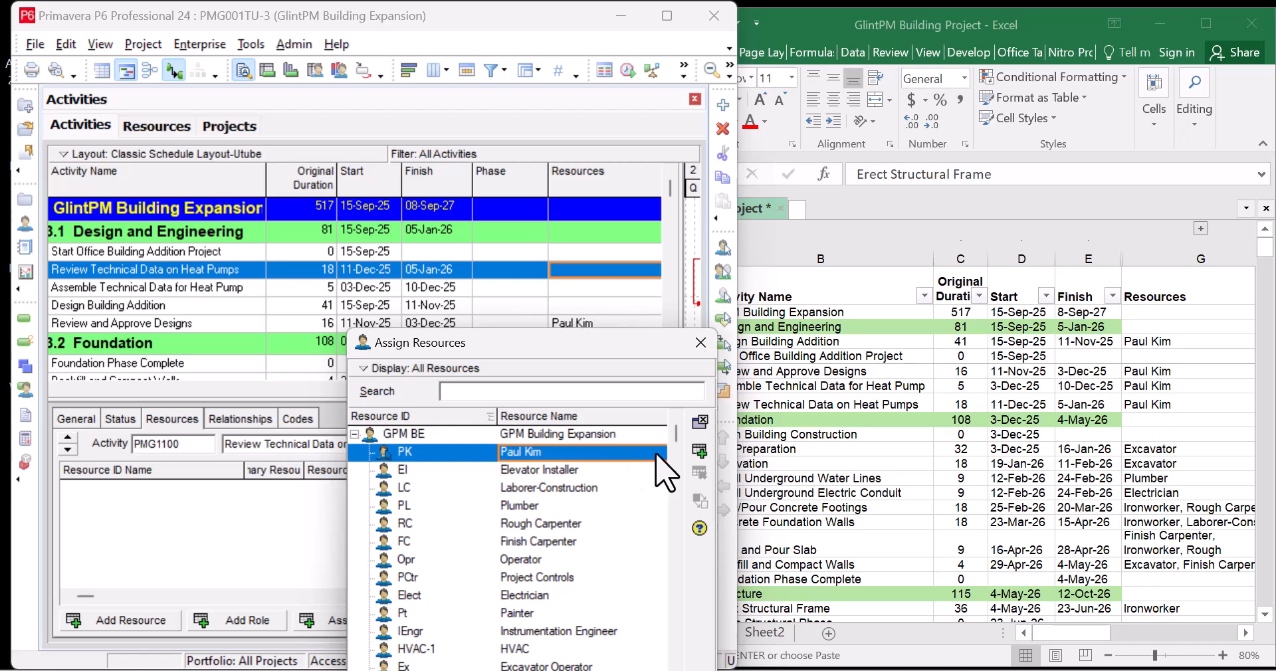
# Assign PK to Assemble Technical Data for Heat Pump, Review Technical Data on Heat Pumps and Design Building Addition
pyautogui.click(591, 288)
pyautogui.click(699, 451)
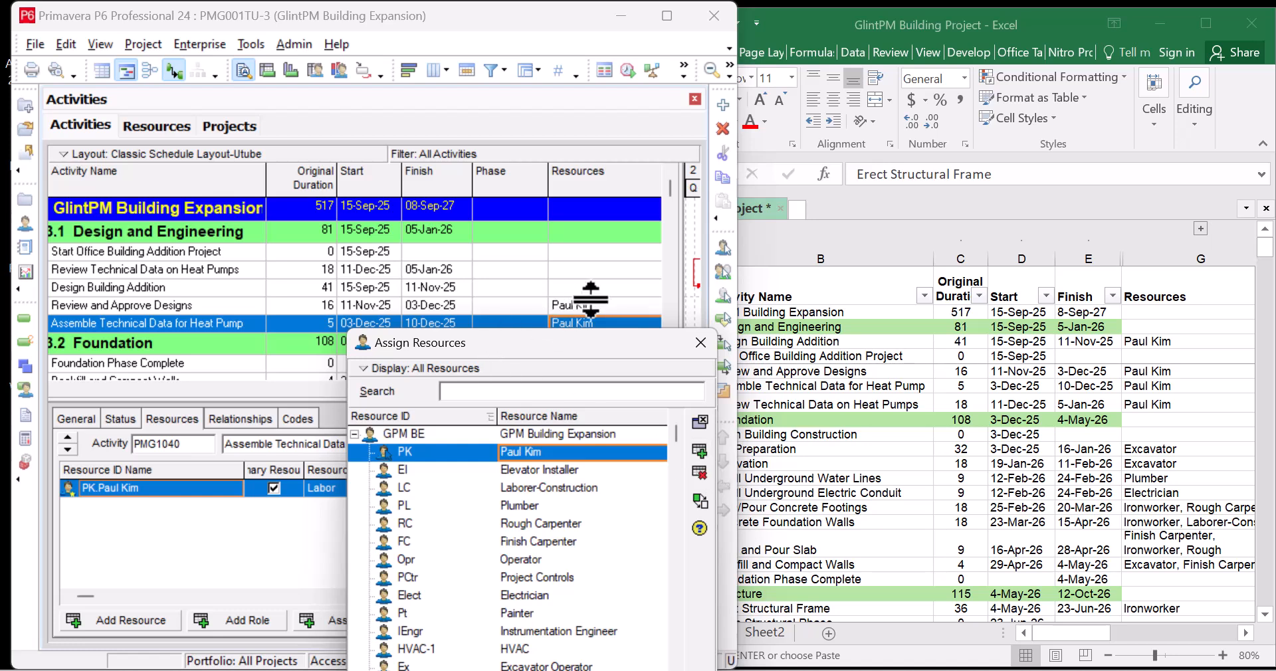
pyautogui.click(363, 269)
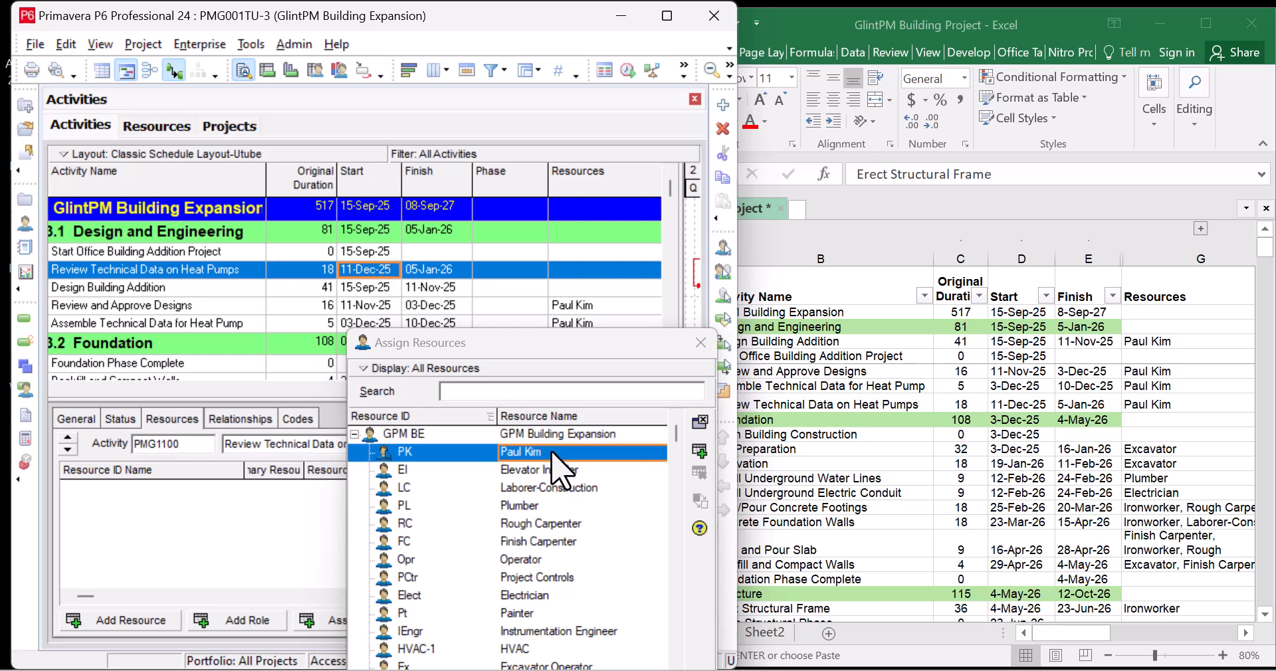
pyautogui.click(700, 453)
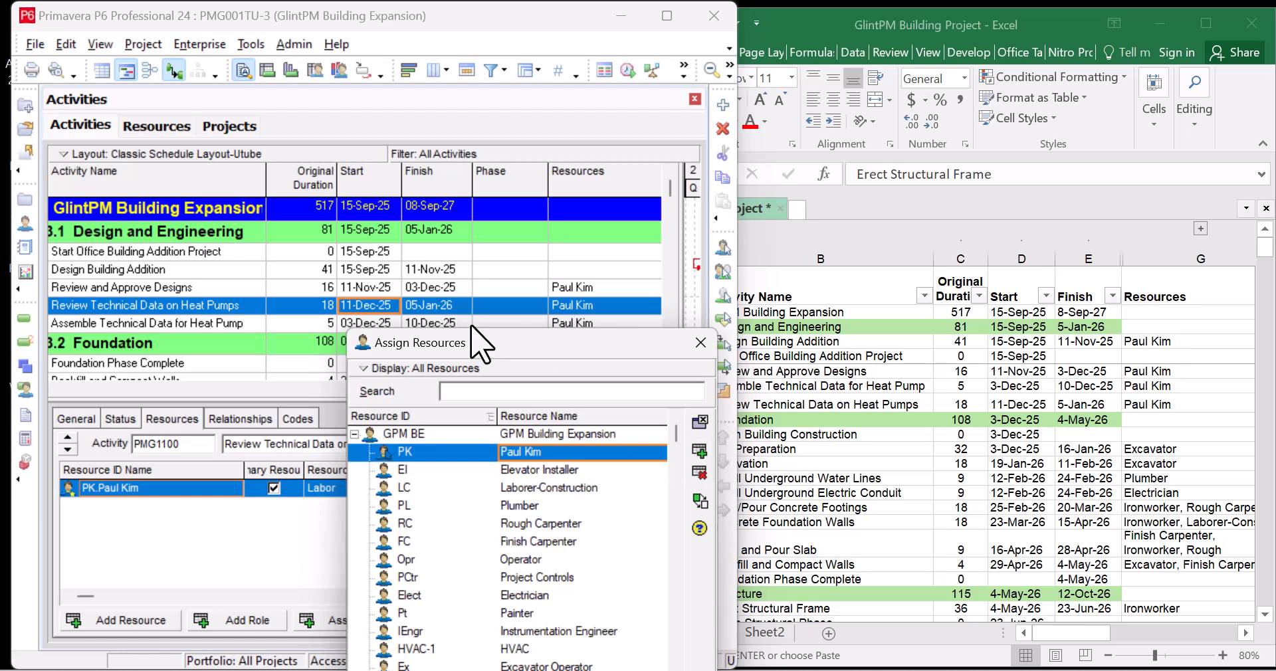
pyautogui.click(411, 271)
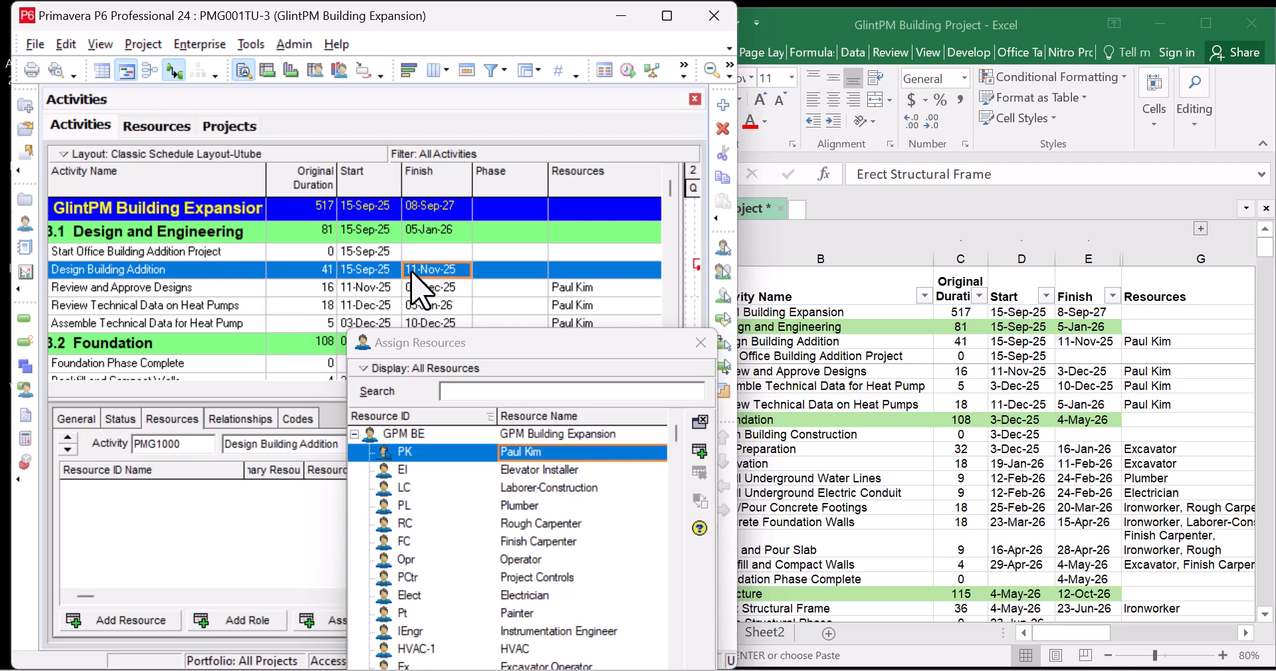
pyautogui.click(706, 454)
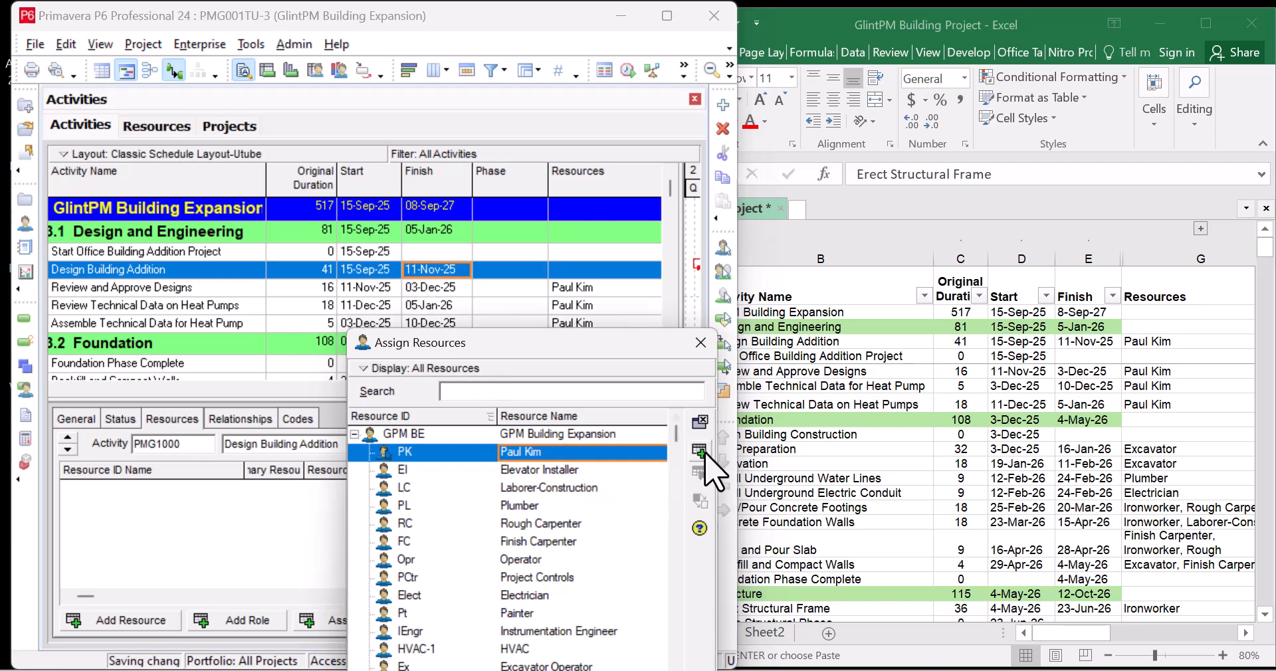
# Select Backfill and Compact Walls and bring the Excel resource sheet up beside P6
pyautogui.scroll(-2, 512, 276)
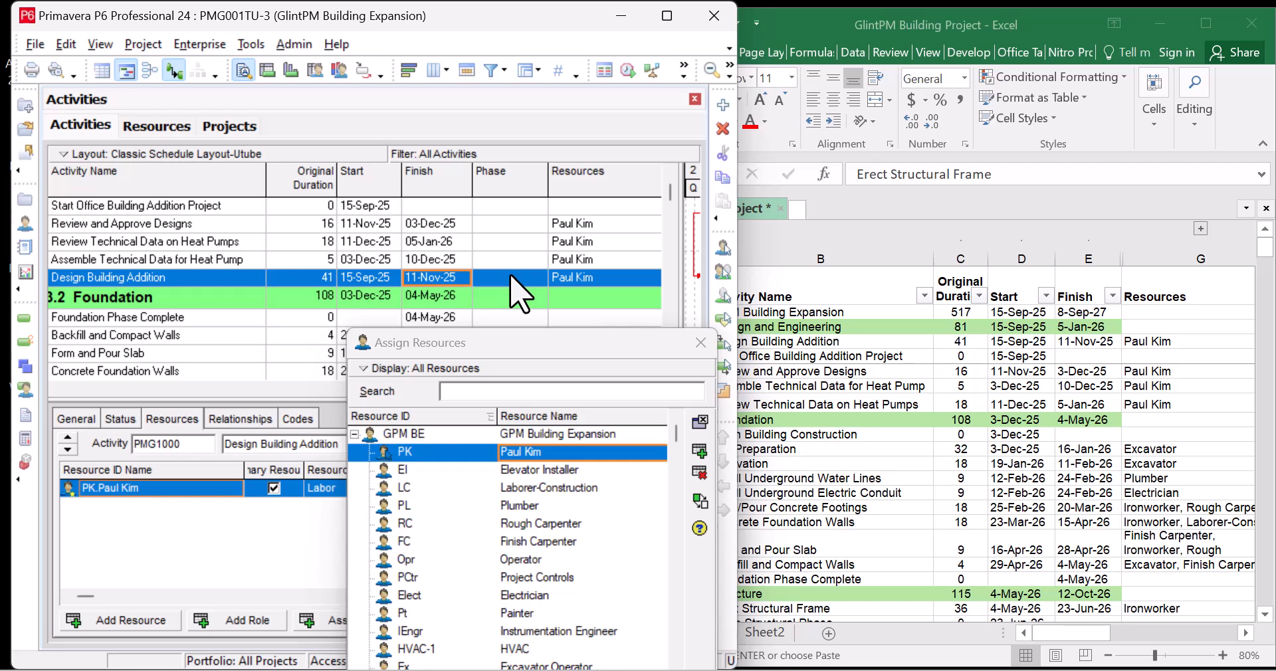
pyautogui.scroll(2, 512, 266)
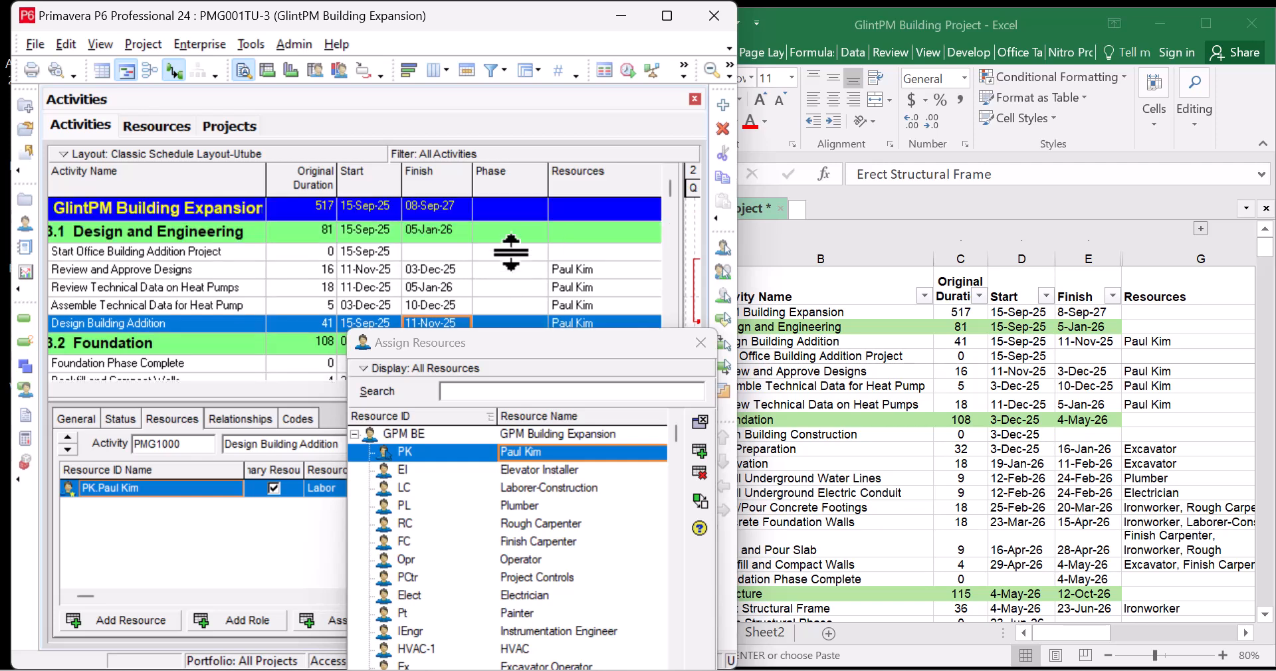
pyautogui.scroll(-5, 512, 263)
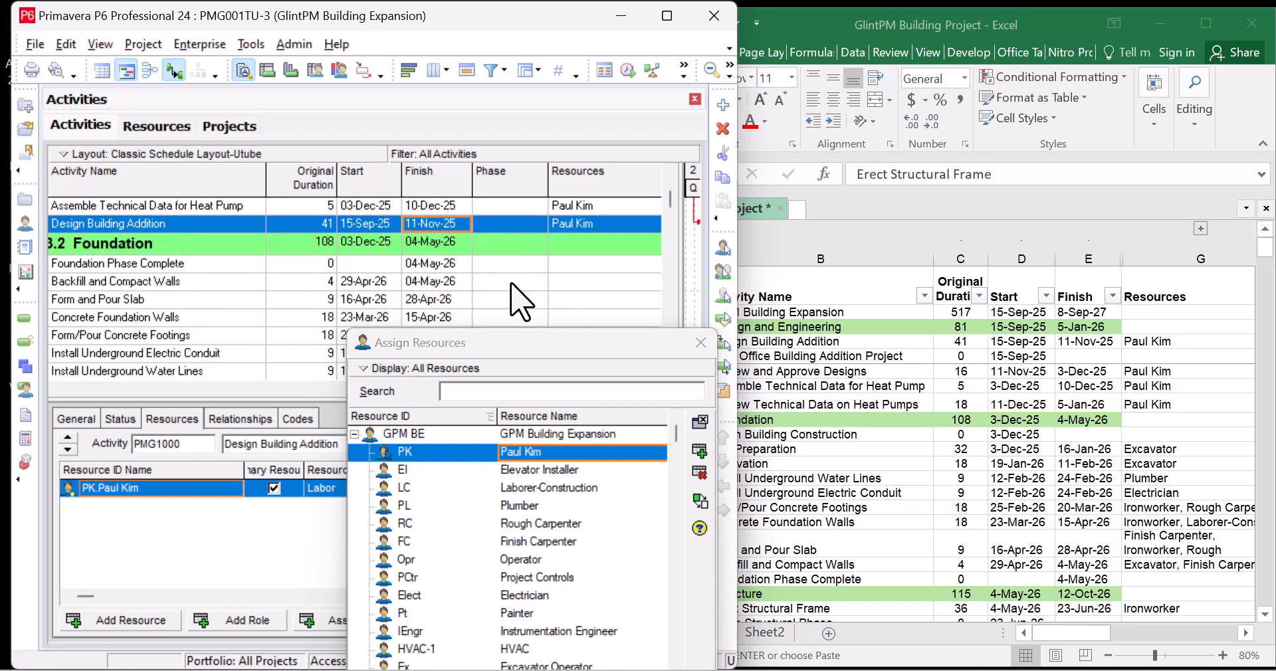
pyautogui.click(510, 265)
pyautogui.scroll(-1, 510, 302)
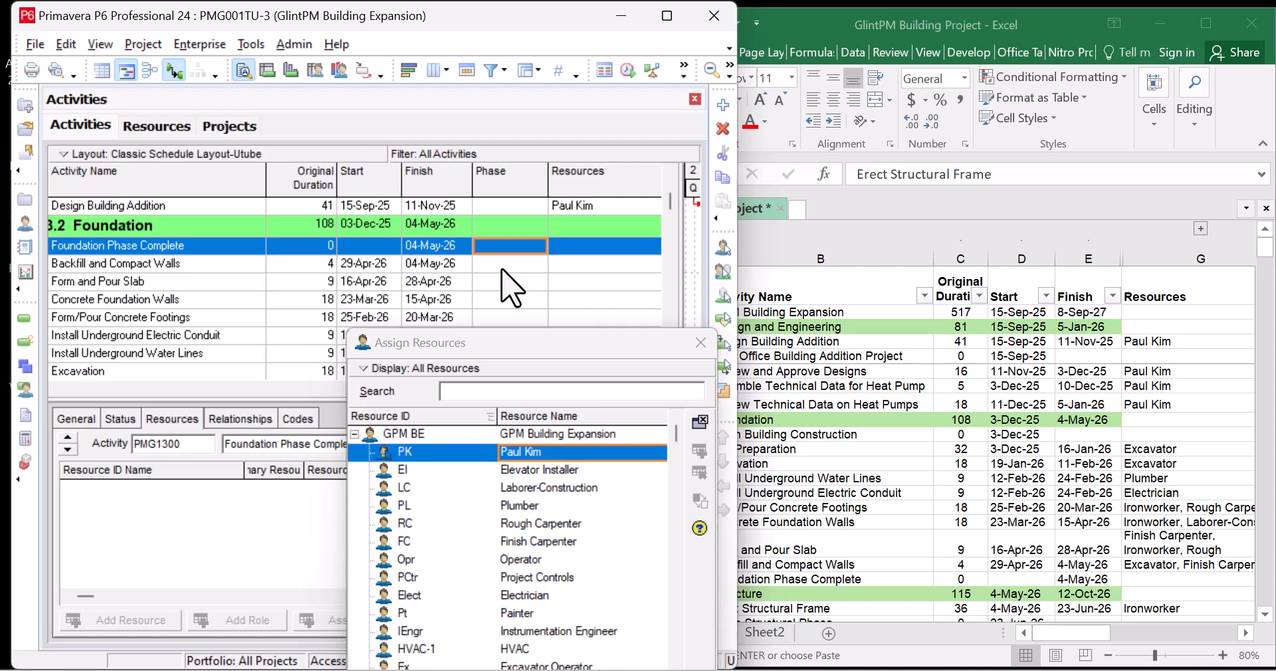
pyautogui.click(502, 270)
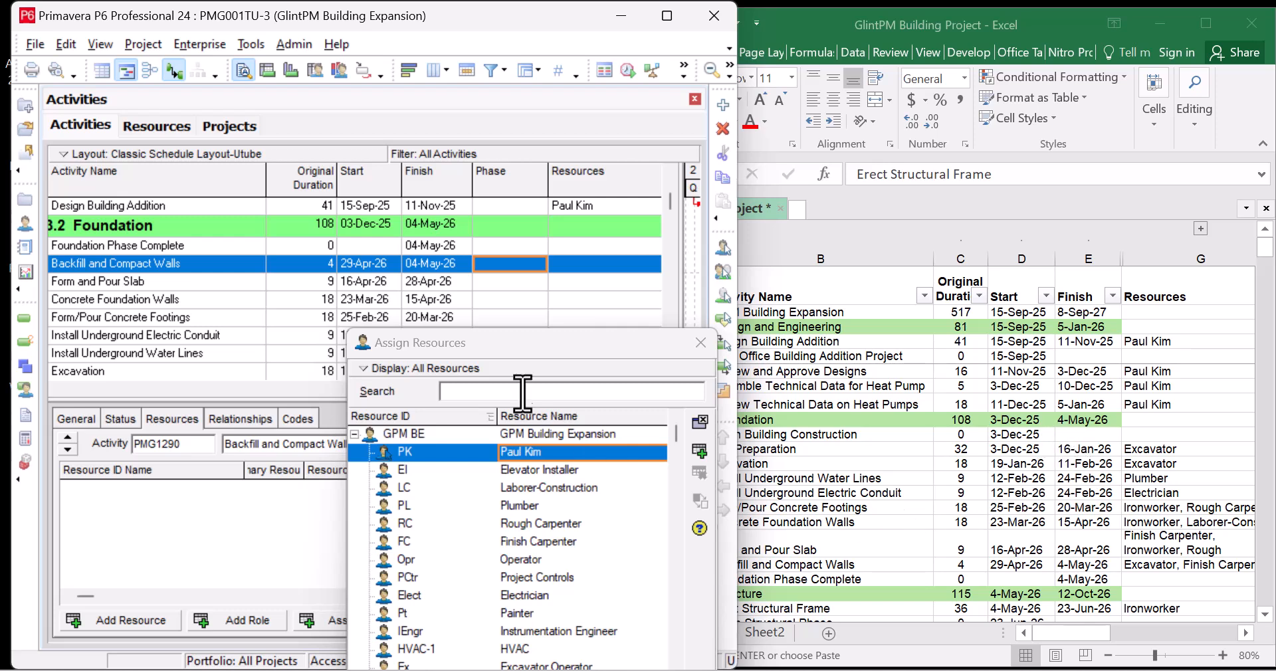
pyautogui.moveTo(554, 355)
pyautogui.mouseDown()
pyautogui.moveTo(534, 359)
pyautogui.moveTo(570, 361)
pyautogui.moveTo(561, 353)
pyautogui.mouseUp()
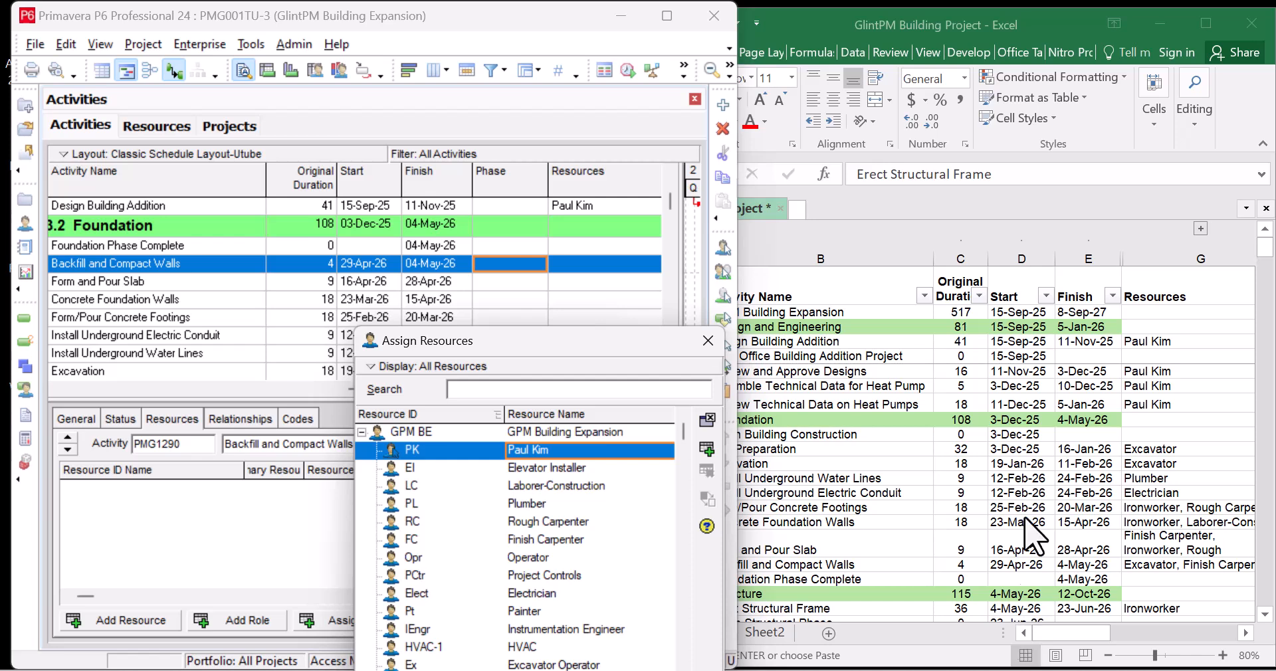
pyautogui.click(930, 266)
pyautogui.moveTo(932, 260); pyautogui.dragTo(929, 260)
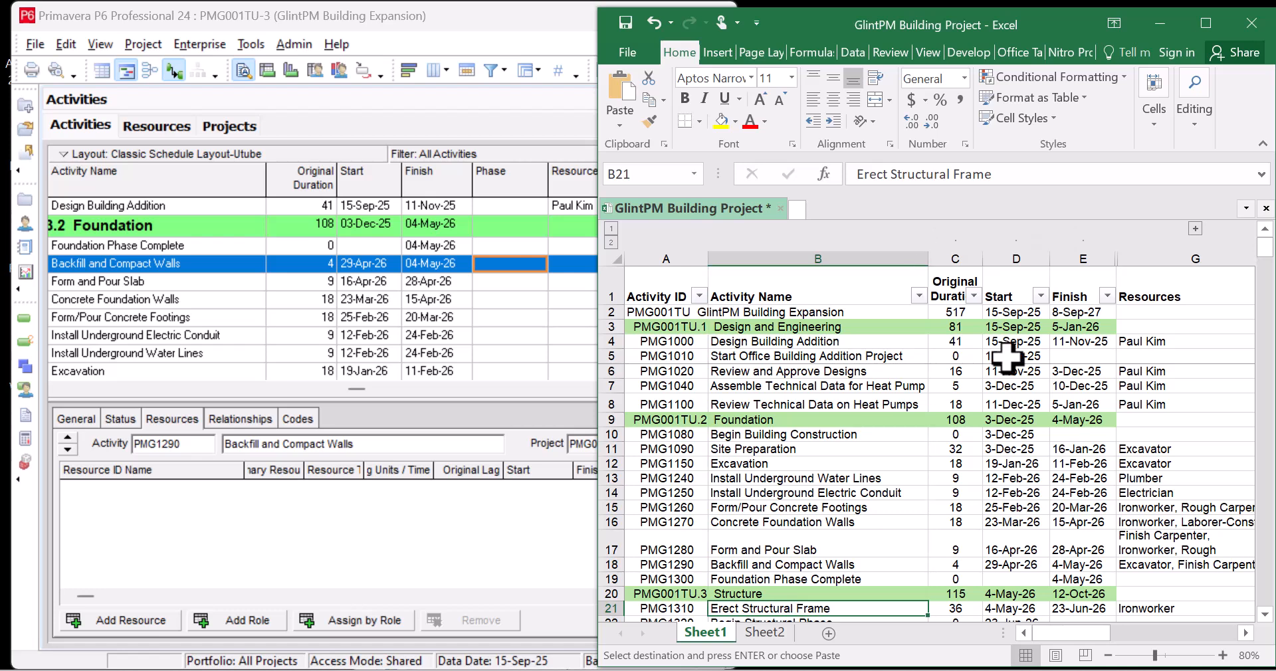
# Narrow the Start and Original Duration columns and the Excel window to fit beside P6
pyautogui.click(1243, 638)
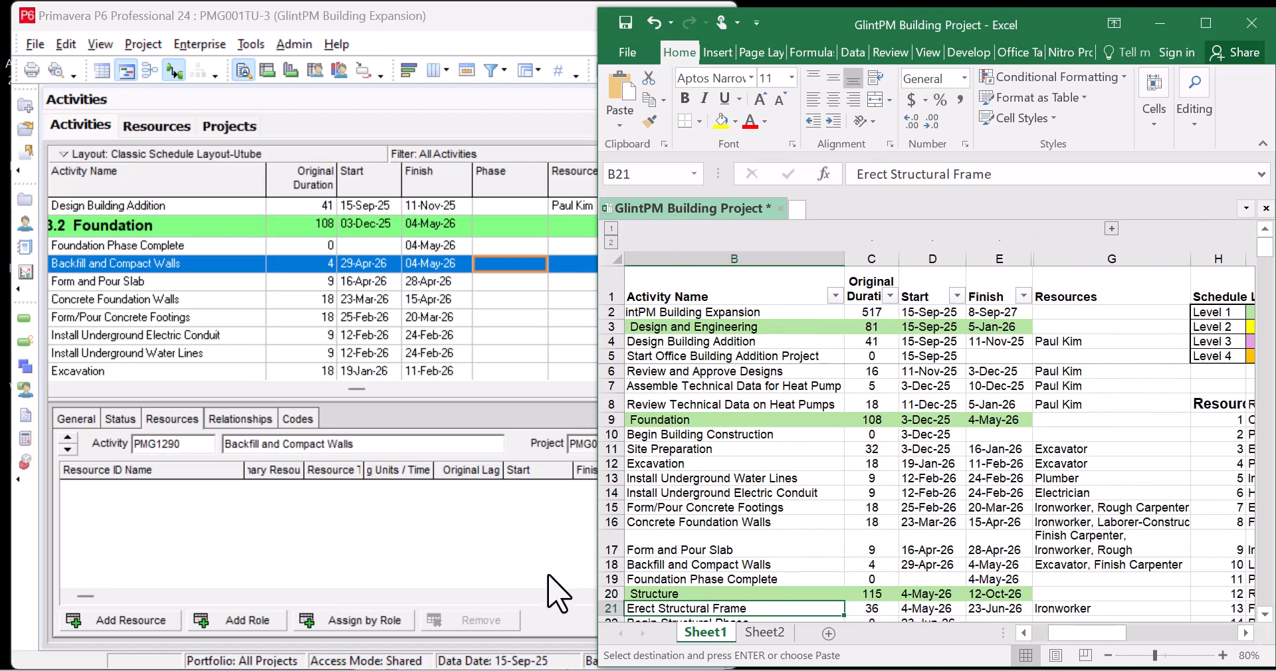
pyautogui.click(464, 532)
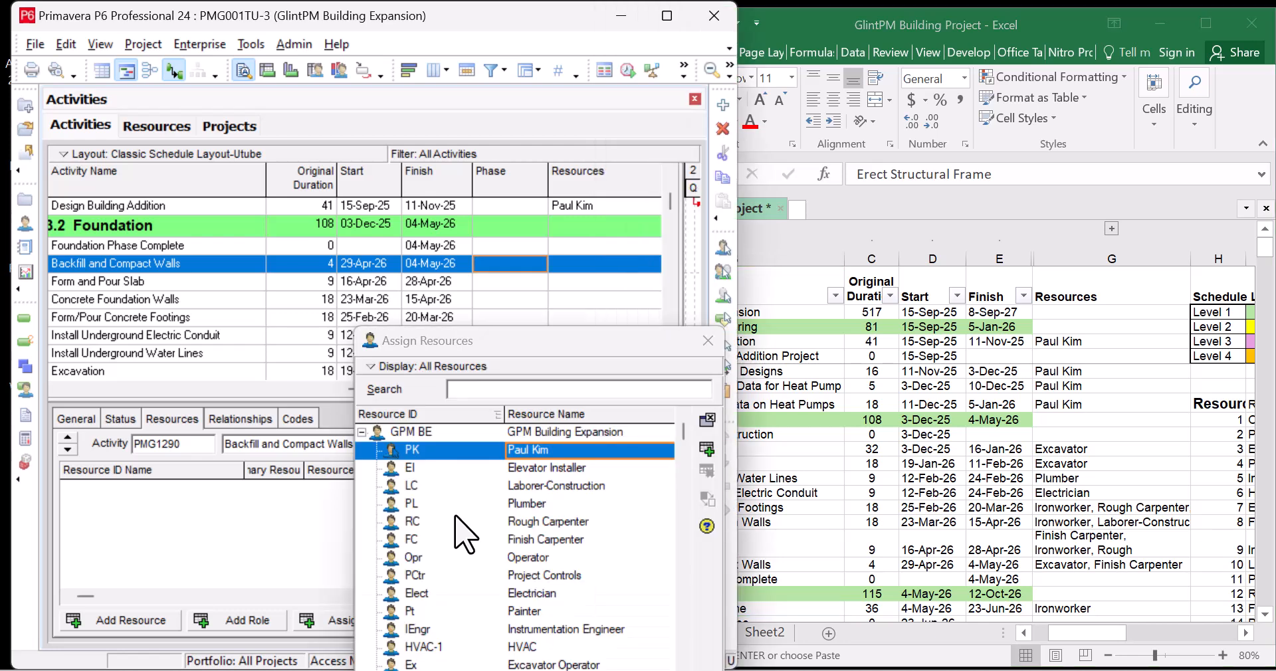
pyautogui.click(1096, 648)
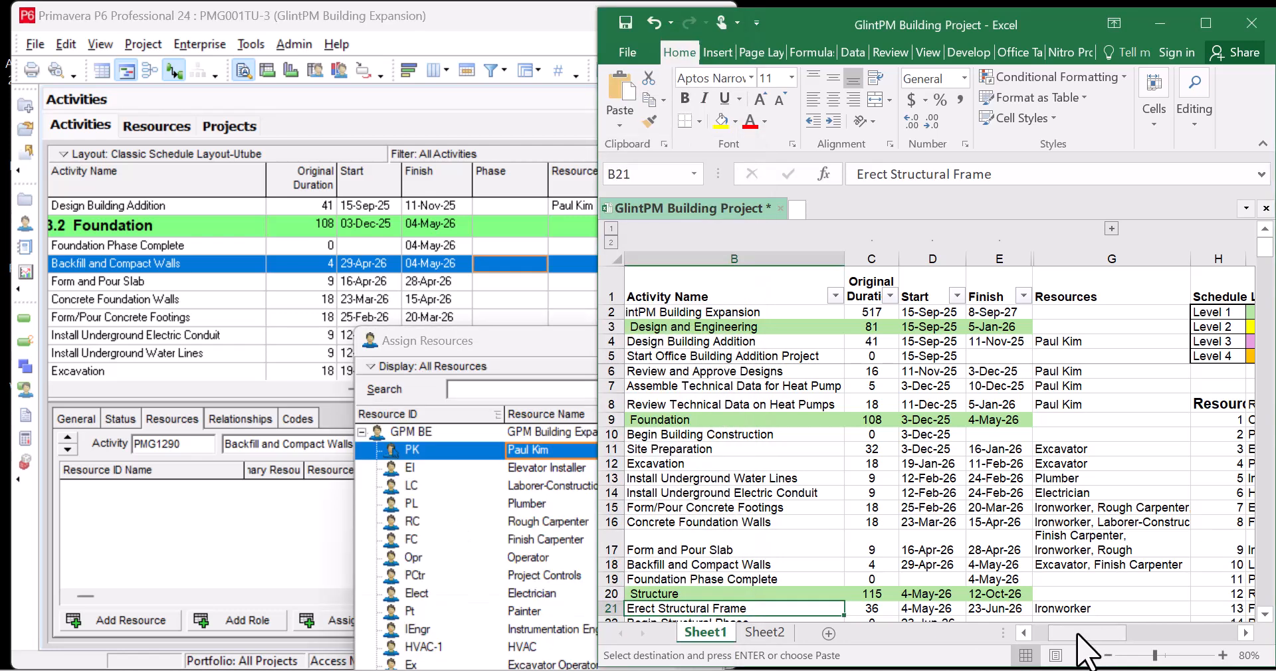
pyautogui.moveTo(1093, 647); pyautogui.dragTo(1066, 654)
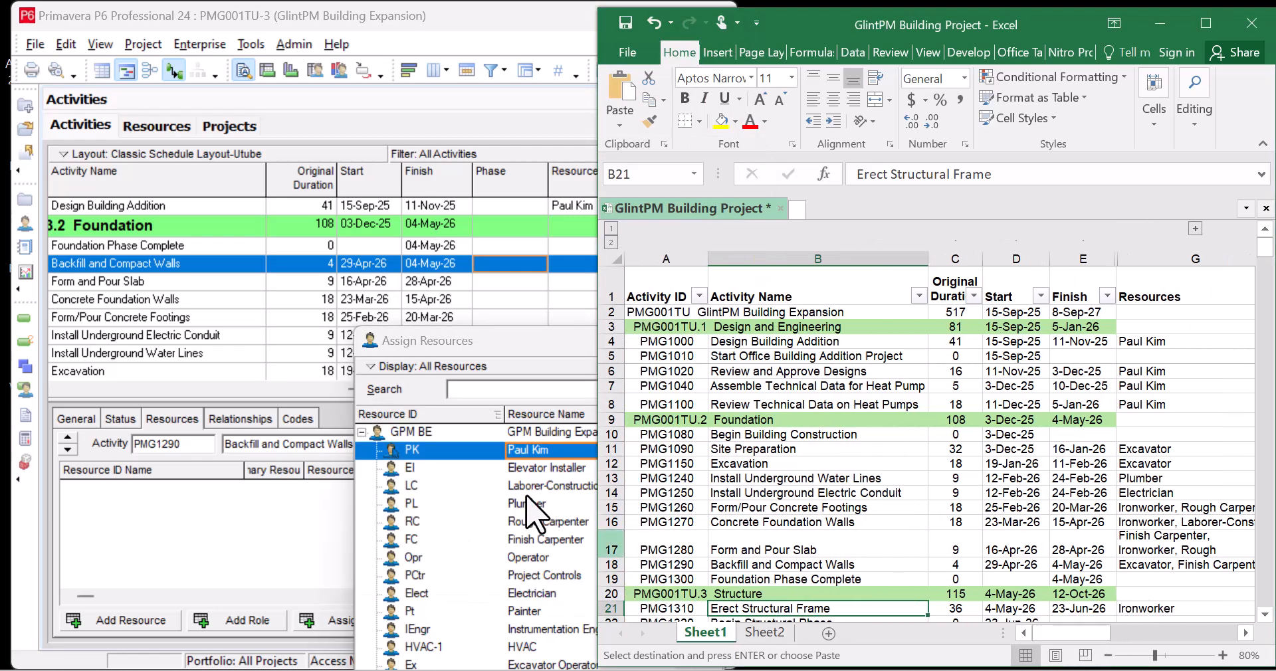
pyautogui.click(536, 332)
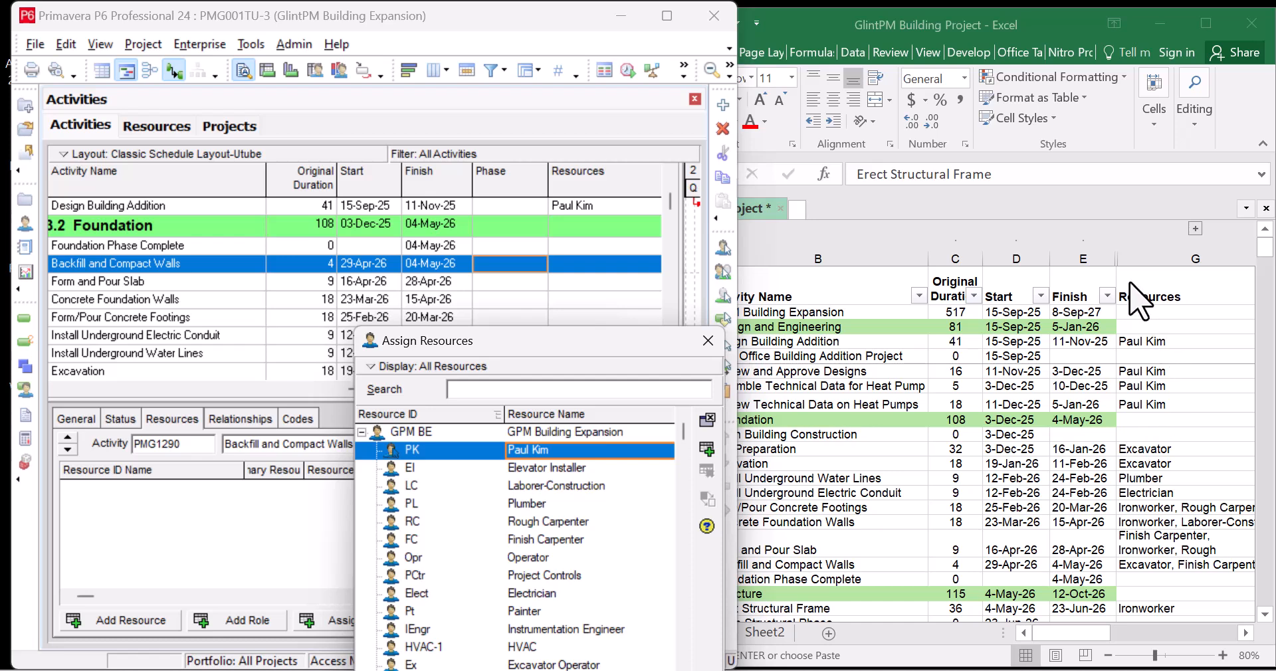
pyautogui.click(1047, 259)
pyautogui.moveTo(1052, 260); pyautogui.dragTo(1101, 259)
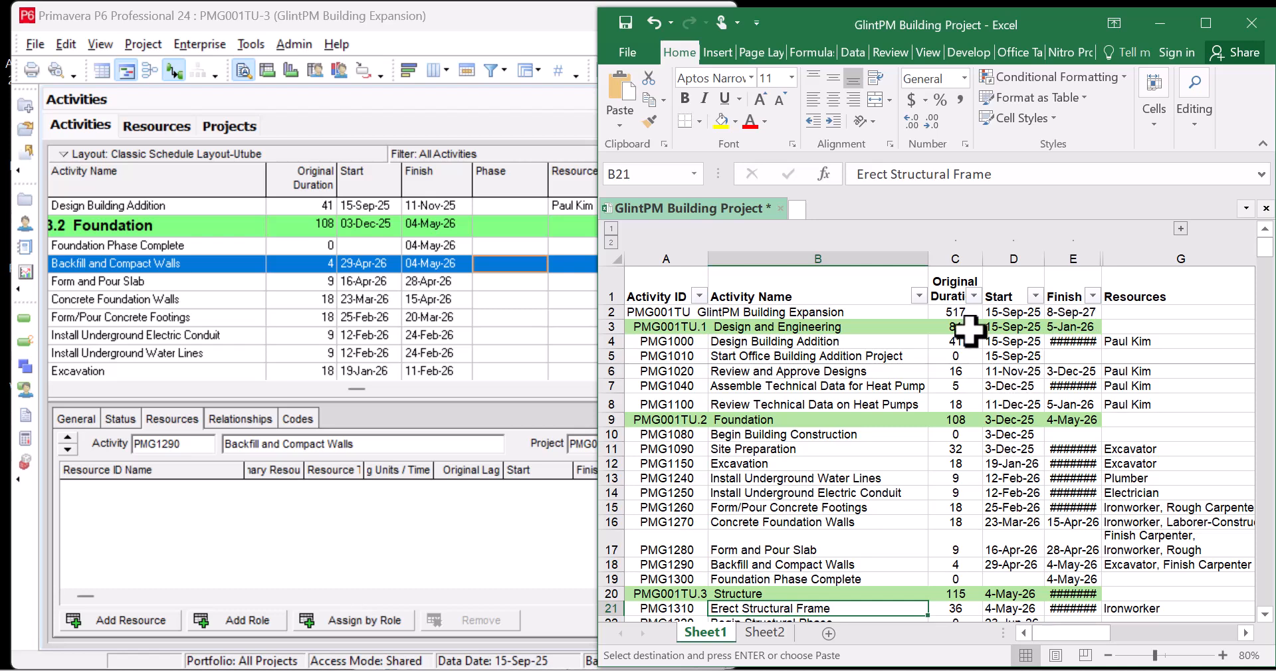
pyautogui.moveTo(983, 259); pyautogui.dragTo(975, 264)
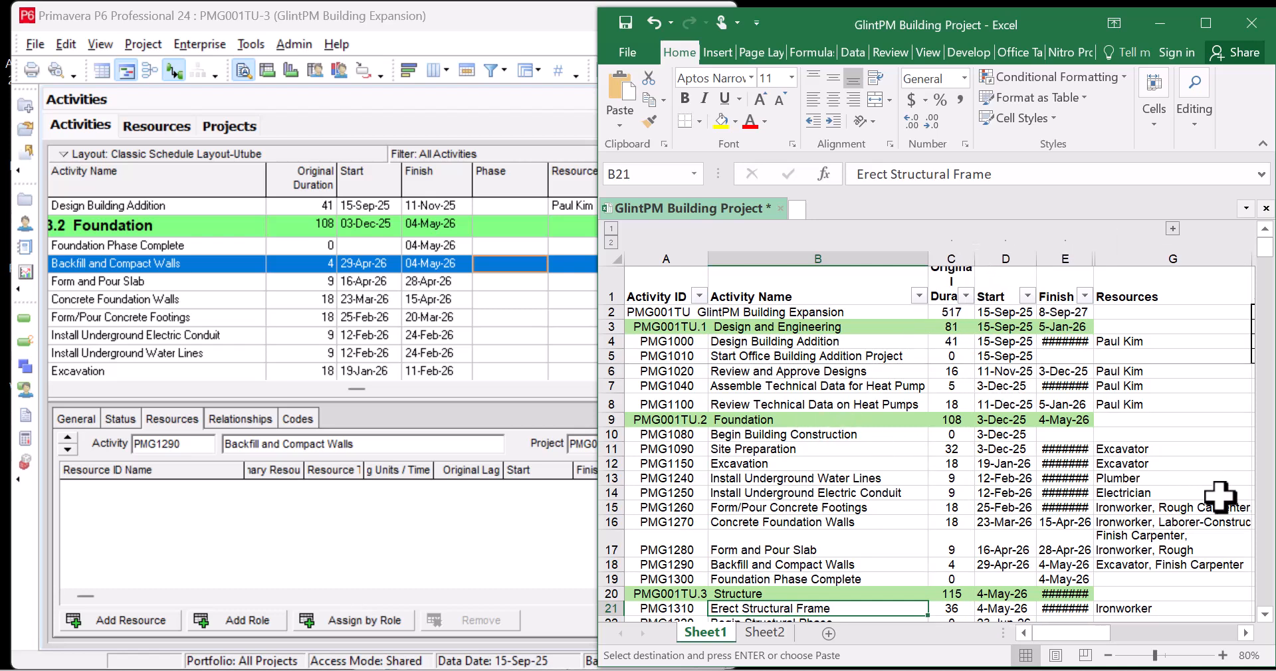
pyautogui.click(589, 447)
pyautogui.click(821, 340)
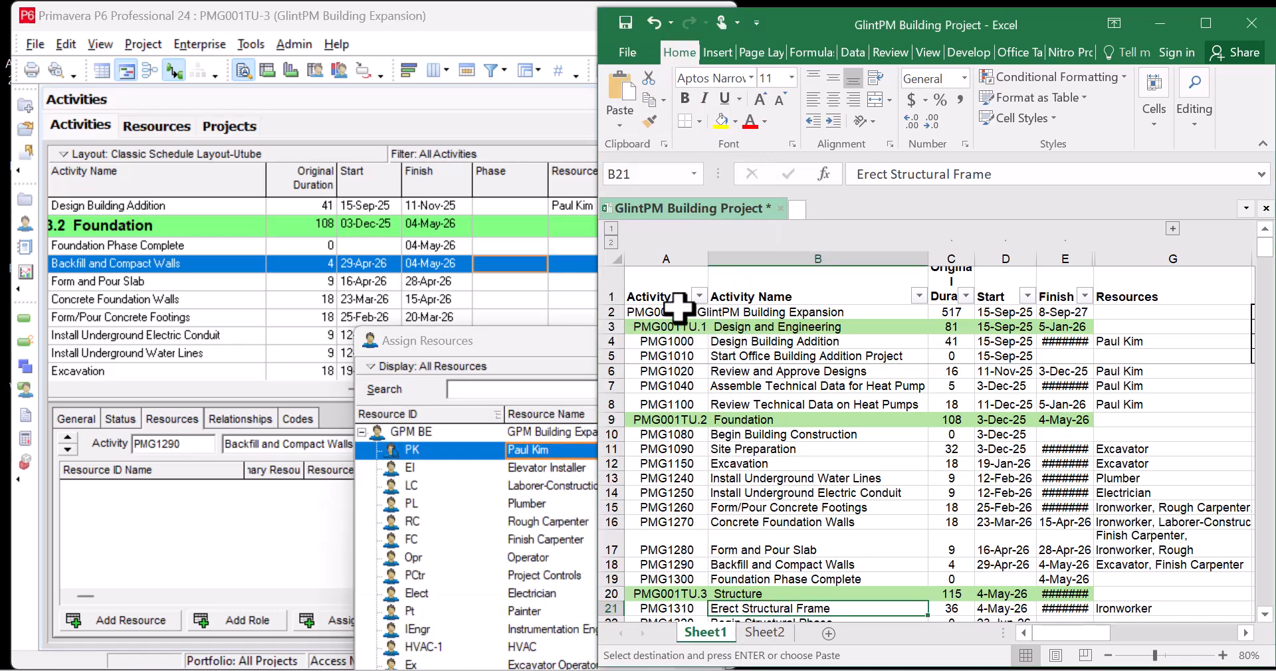
pyautogui.moveTo(593, 307); pyautogui.dragTo(610, 309)
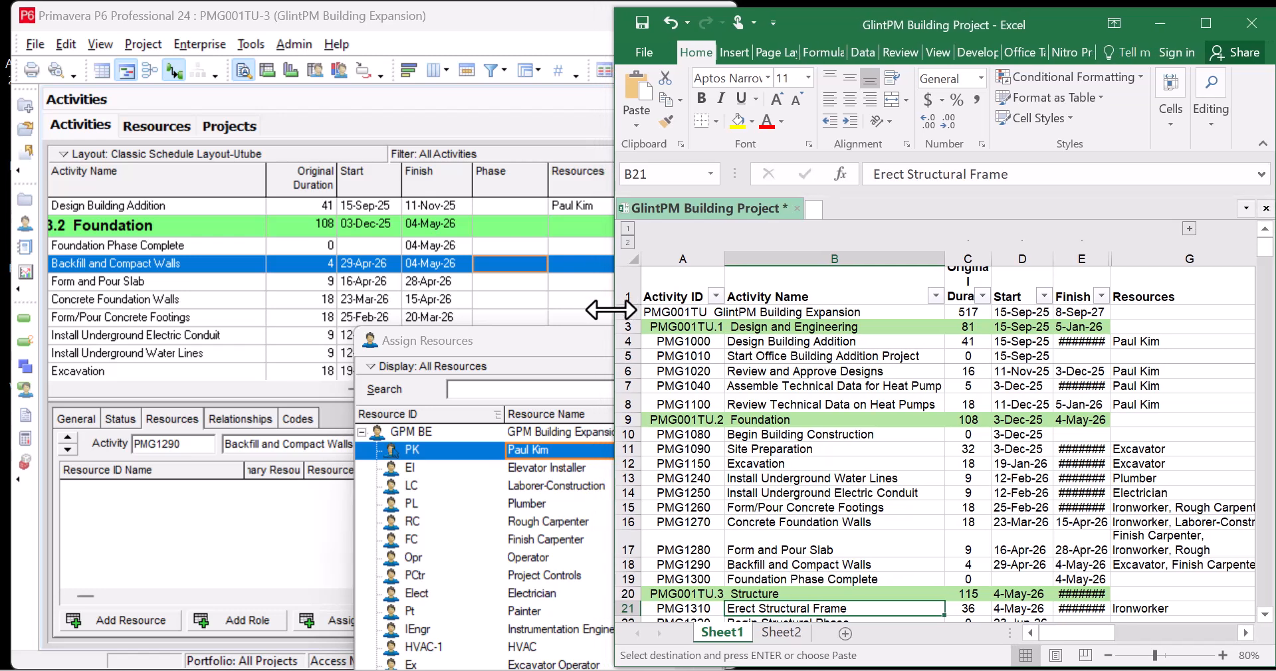
# Scan the Excel activity names from B8 down to Backfill and Compact Walls in B18
pyautogui.click(797, 404)
pyautogui.click(811, 463)
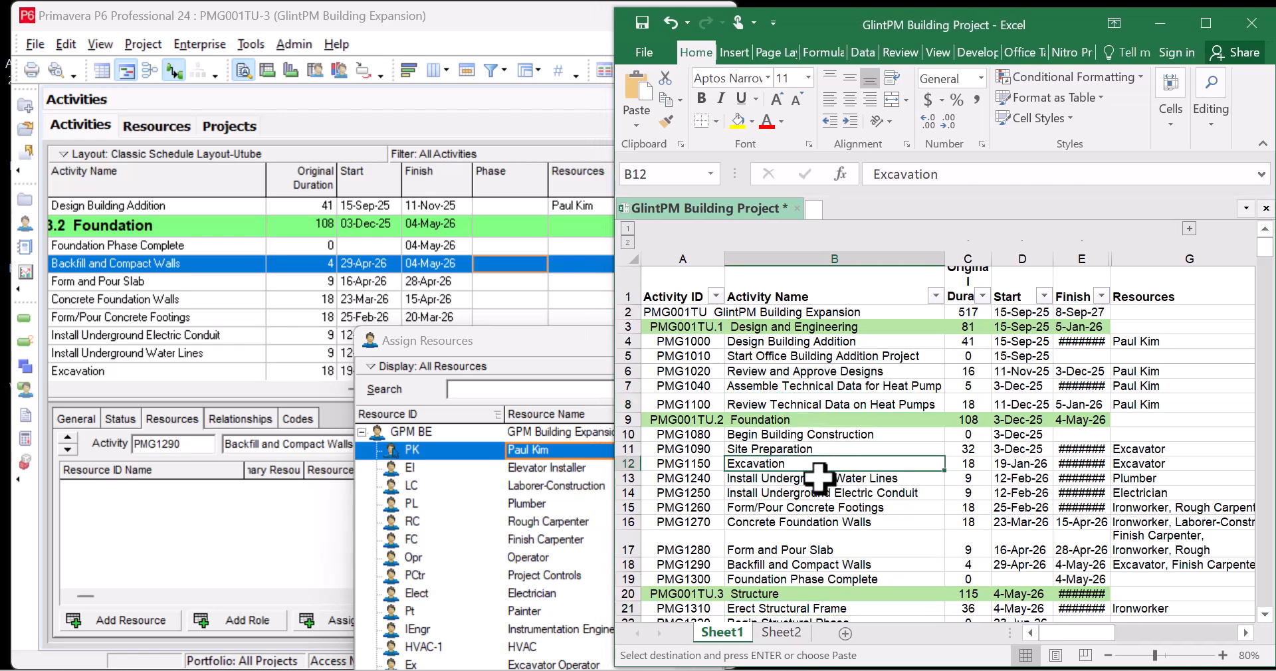
pyautogui.click(817, 495)
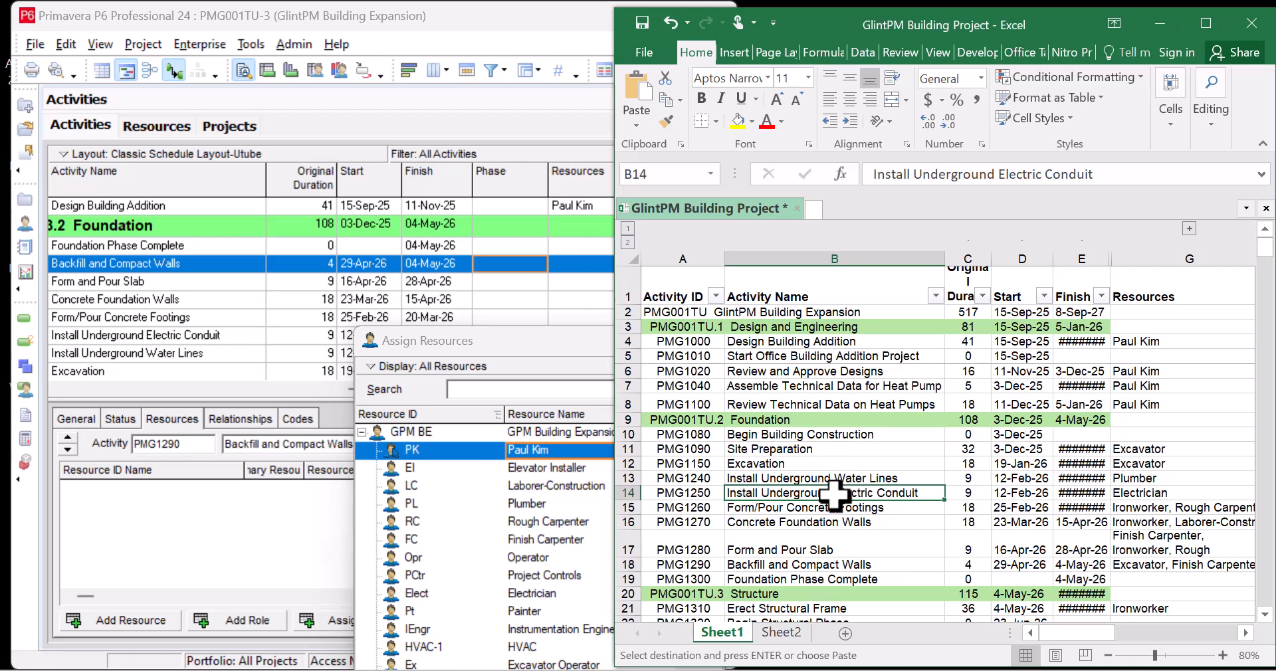
pyautogui.click(835, 510)
pyautogui.click(833, 521)
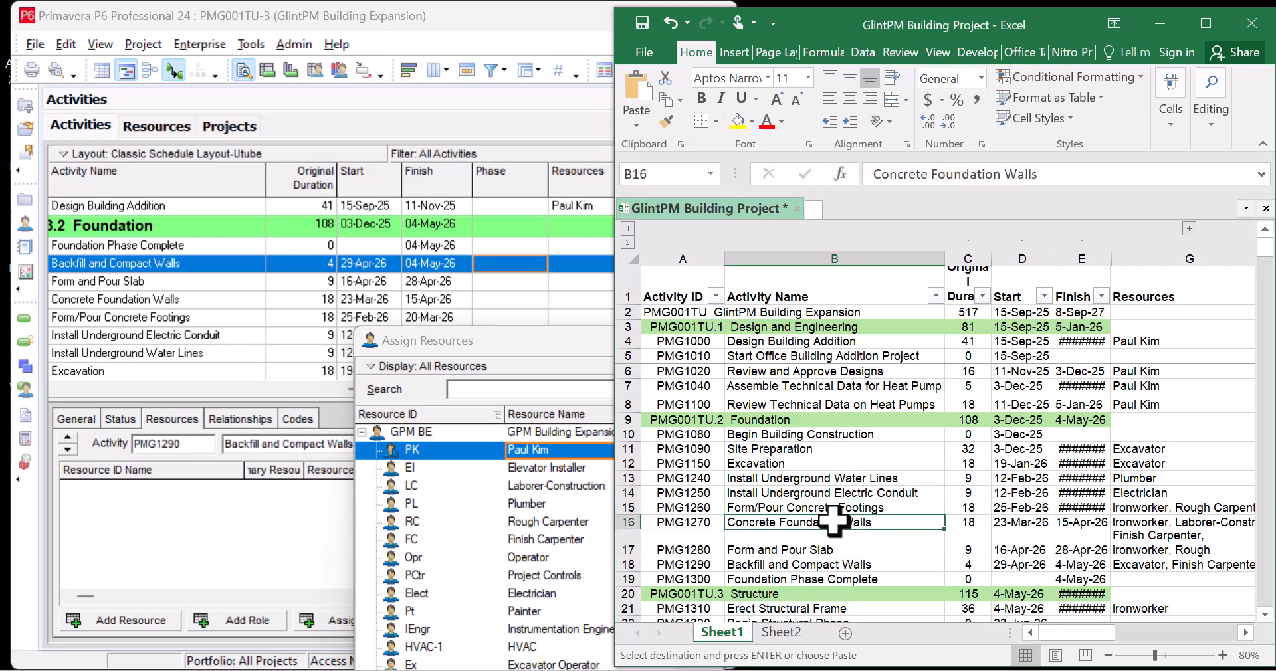
pyautogui.scroll(-1, 837, 520)
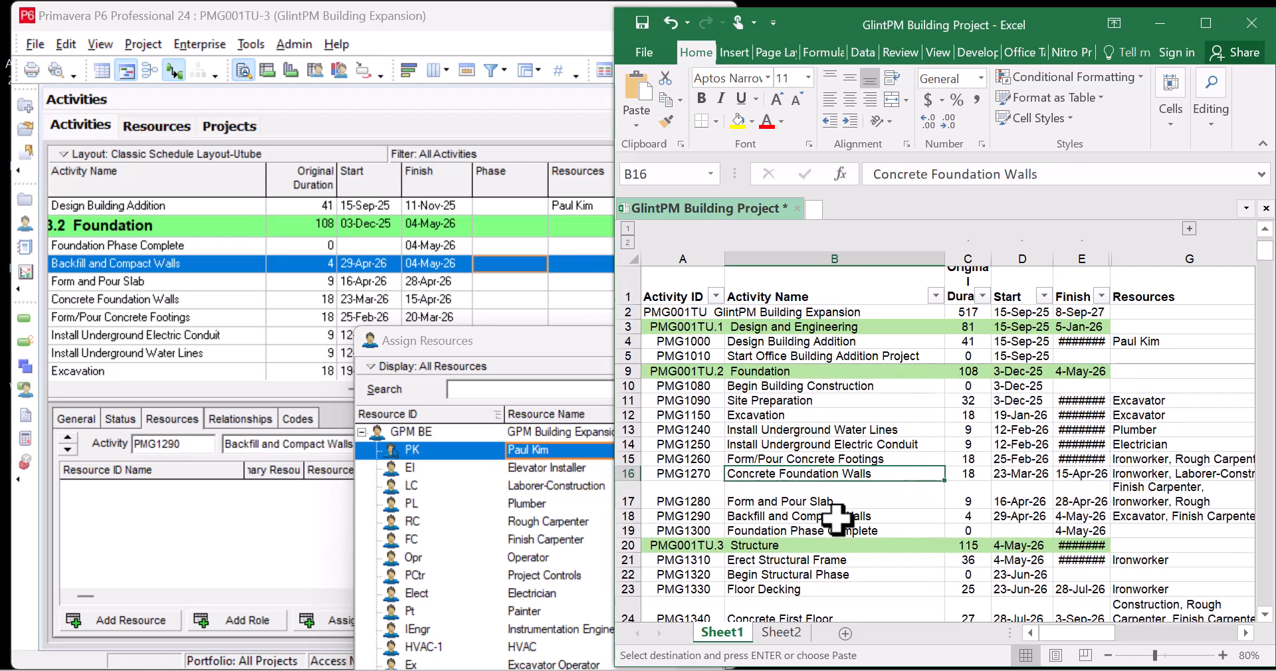
pyautogui.click(782, 517)
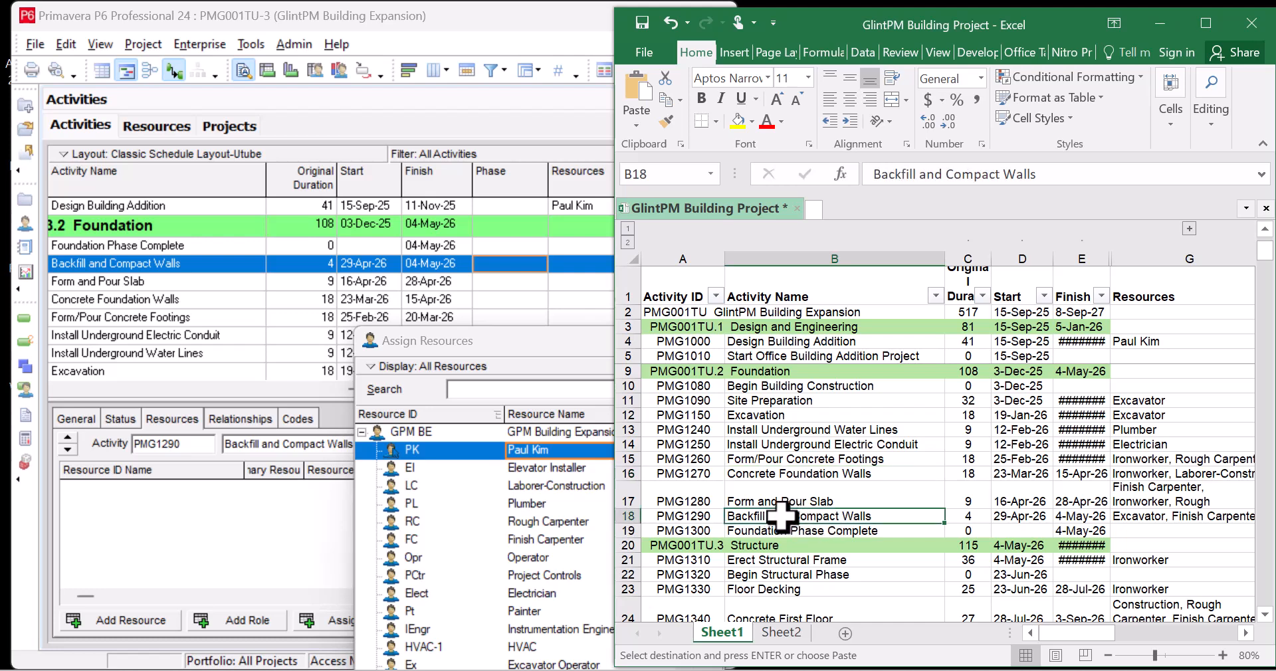
# Find Finish Carpenter and Excavator Operator in the resource list and assign both to Backfill and Compact Walls
pyautogui.click(542, 482)
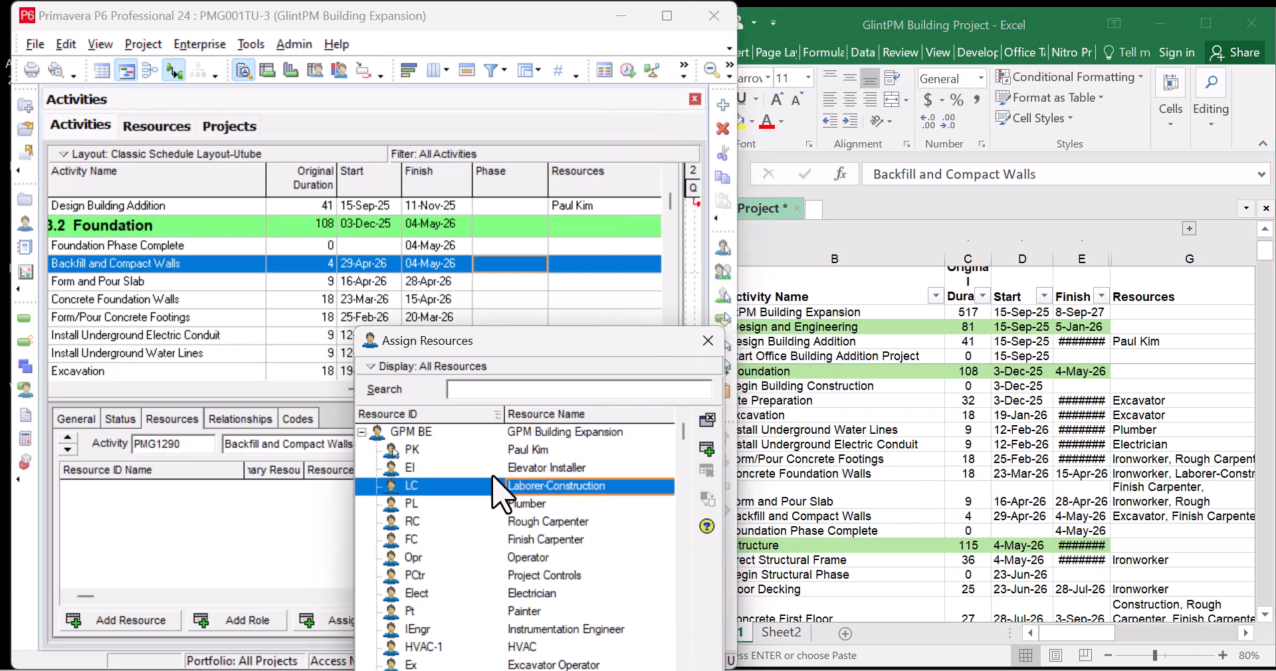
pyautogui.scroll(-3, 548, 555)
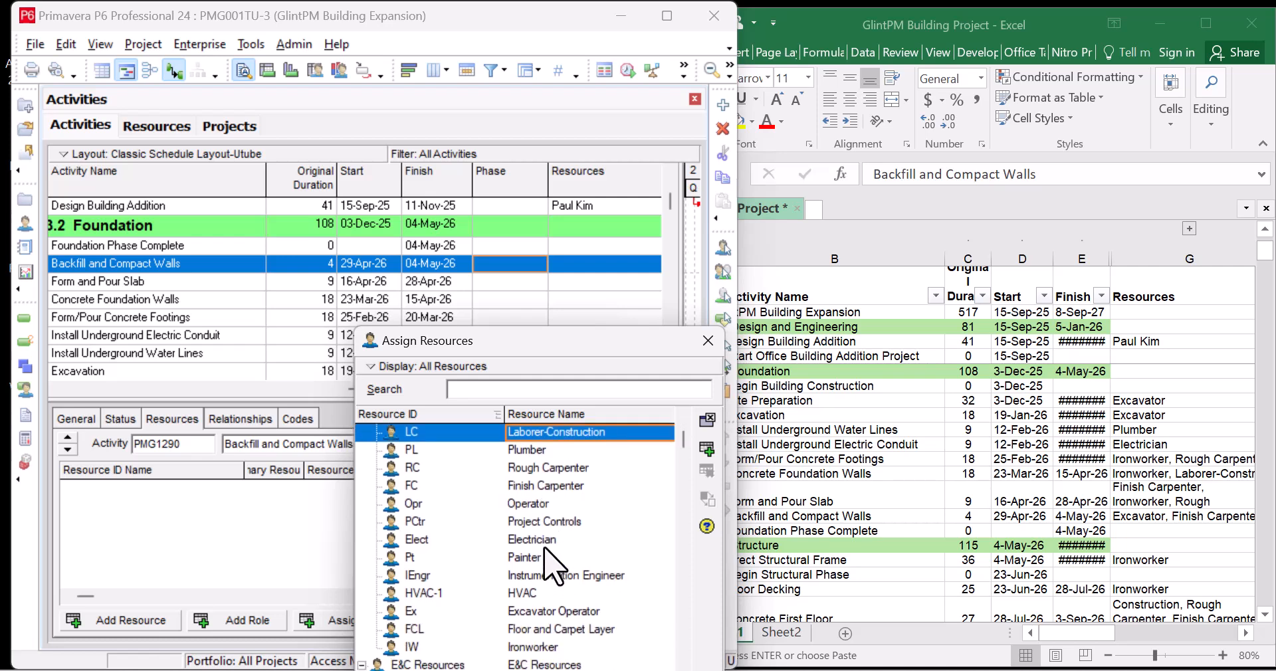
pyautogui.scroll(-1, 545, 554)
pyautogui.click(540, 560)
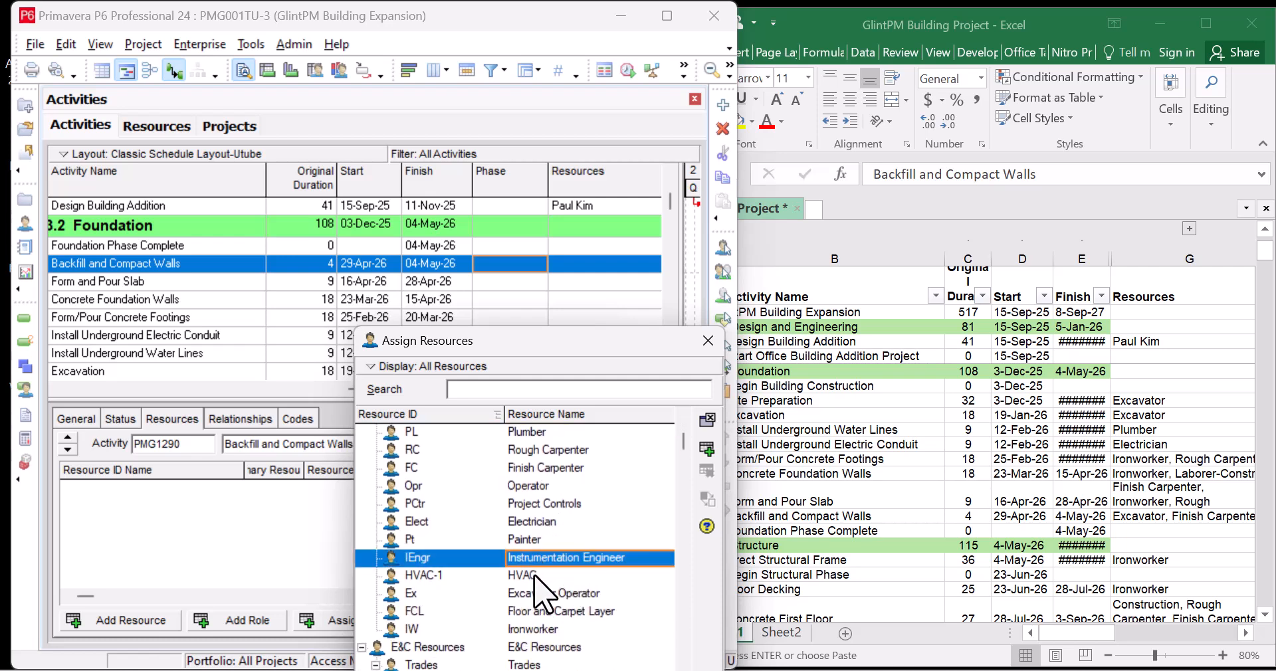
pyautogui.click(549, 648)
pyautogui.scroll(4, 557, 655)
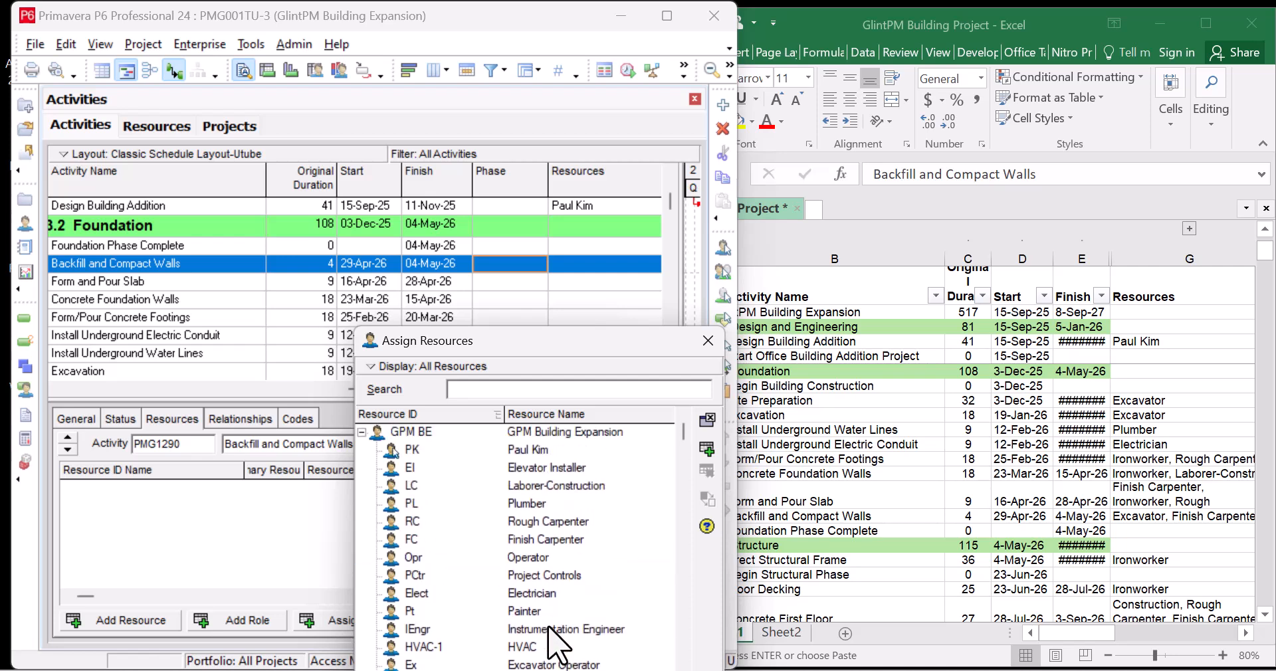
pyautogui.click(573, 488)
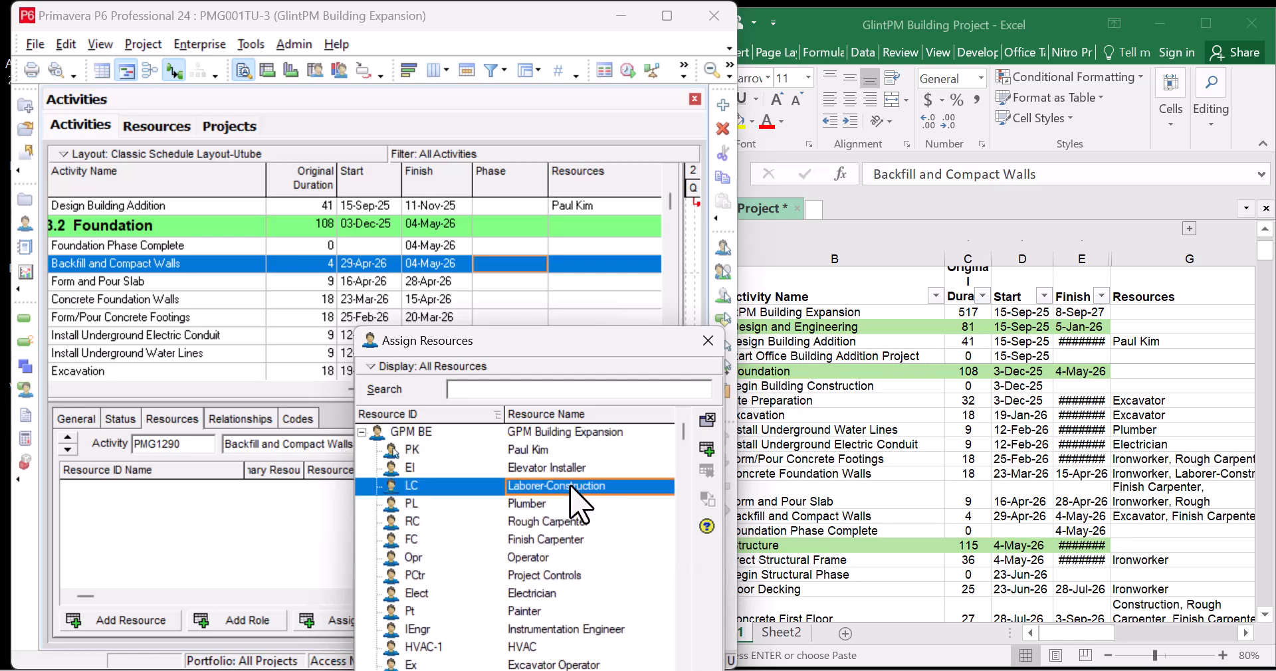
pyautogui.click(573, 540)
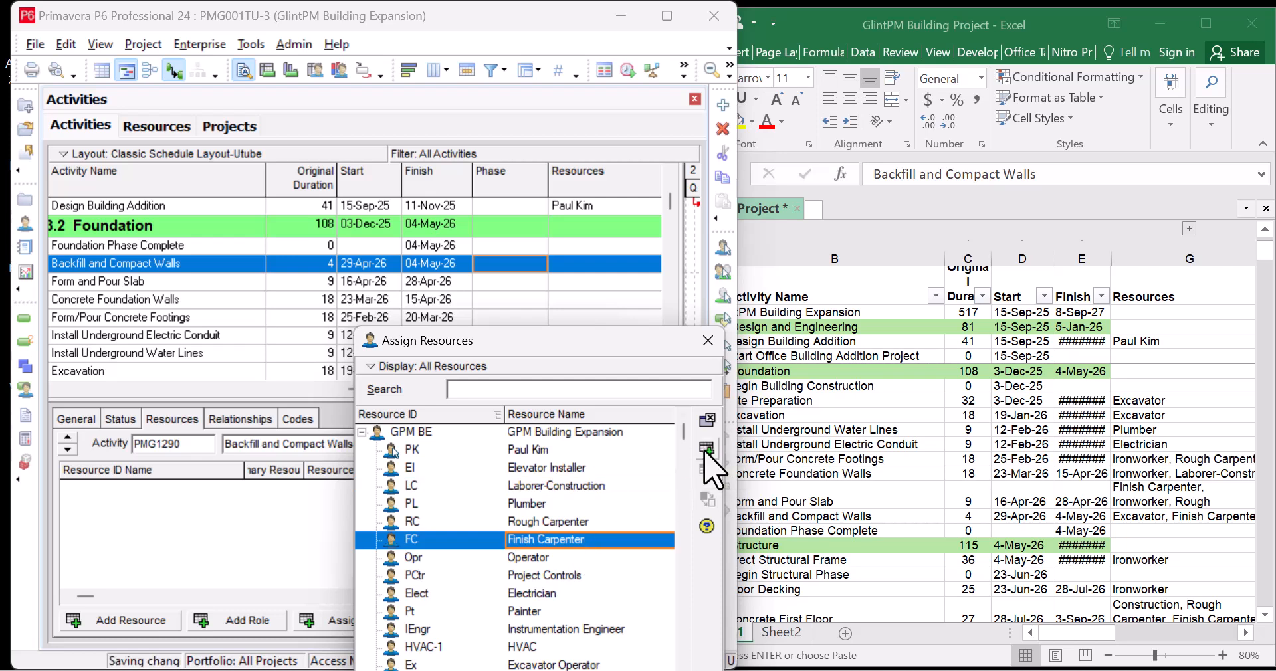
pyautogui.click(706, 450)
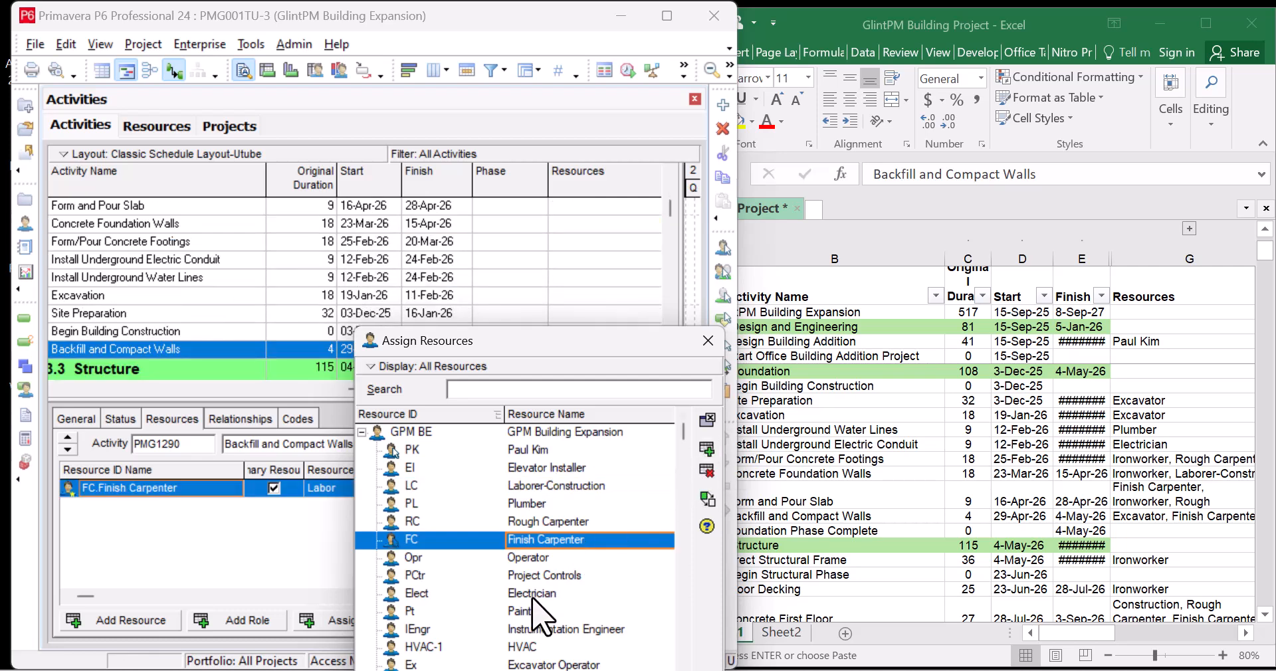
pyautogui.click(578, 664)
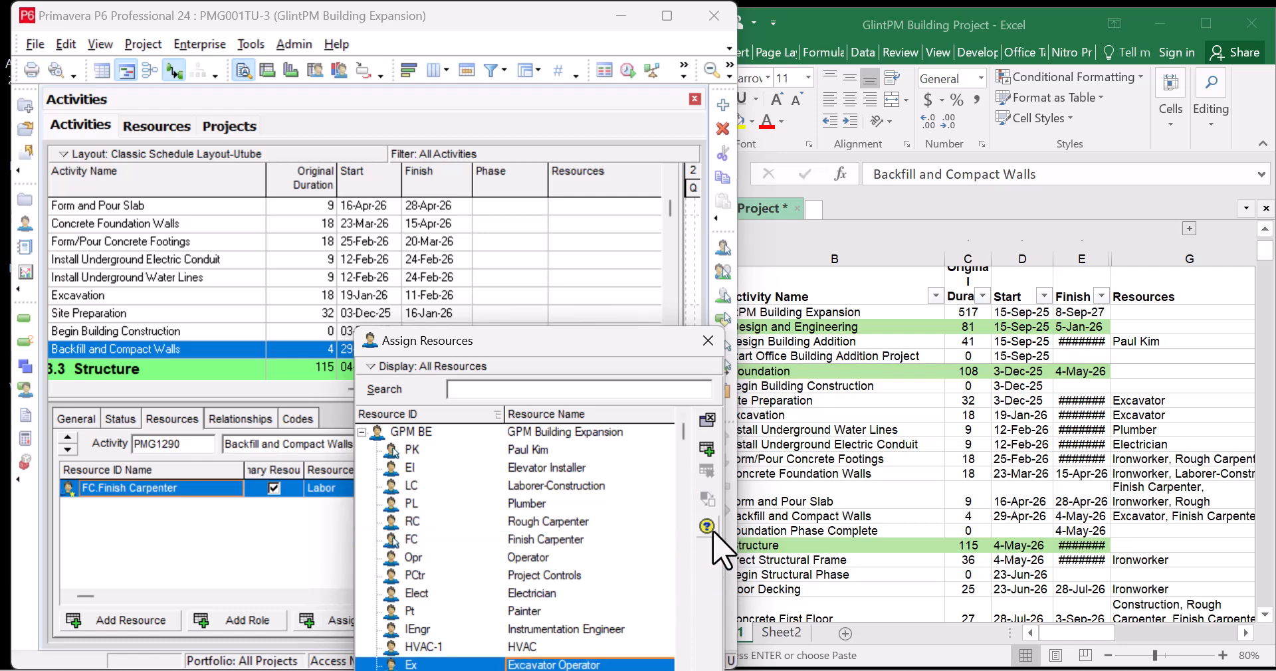
pyautogui.click(707, 450)
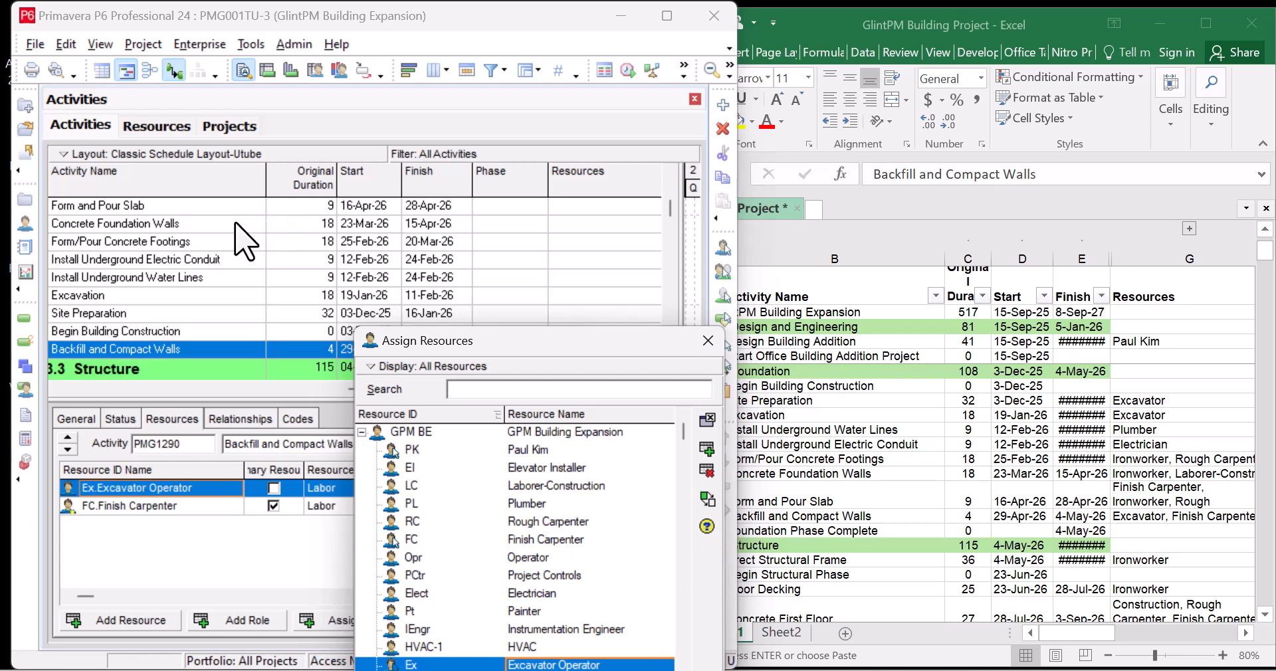
pyautogui.scroll(2, 239, 246)
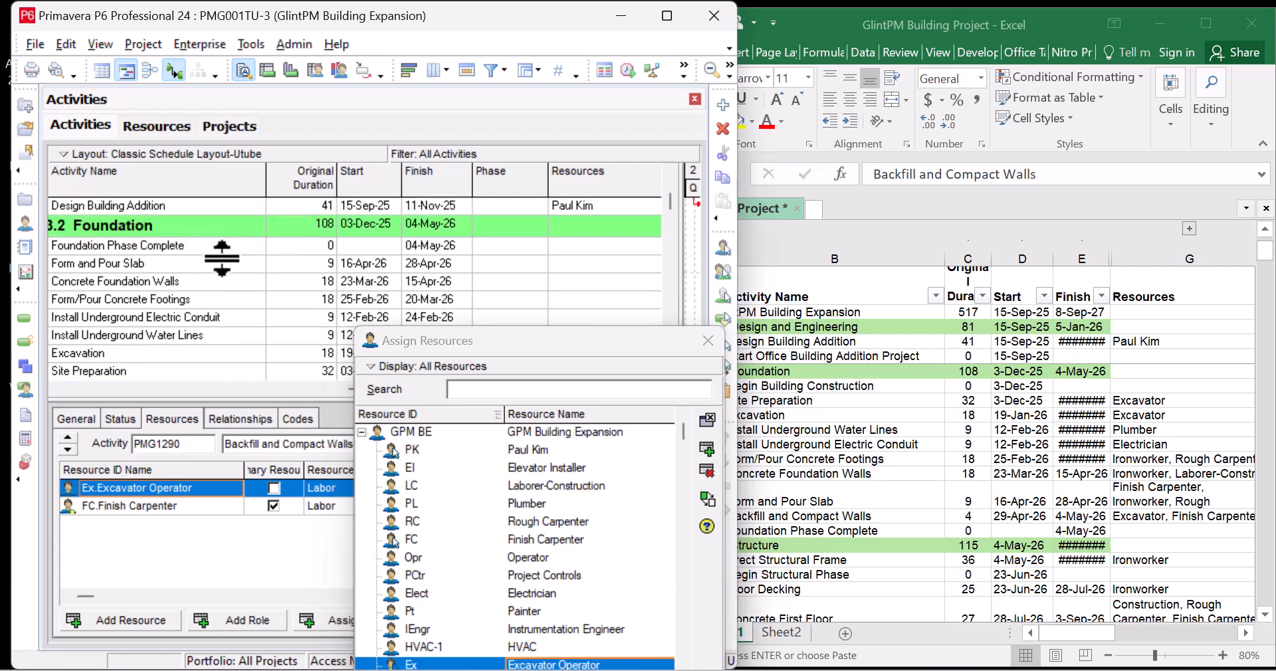
# Give the Form and Pour Slab activity the Rough Carpenter and Ironworker resources
pyautogui.click(230, 264)
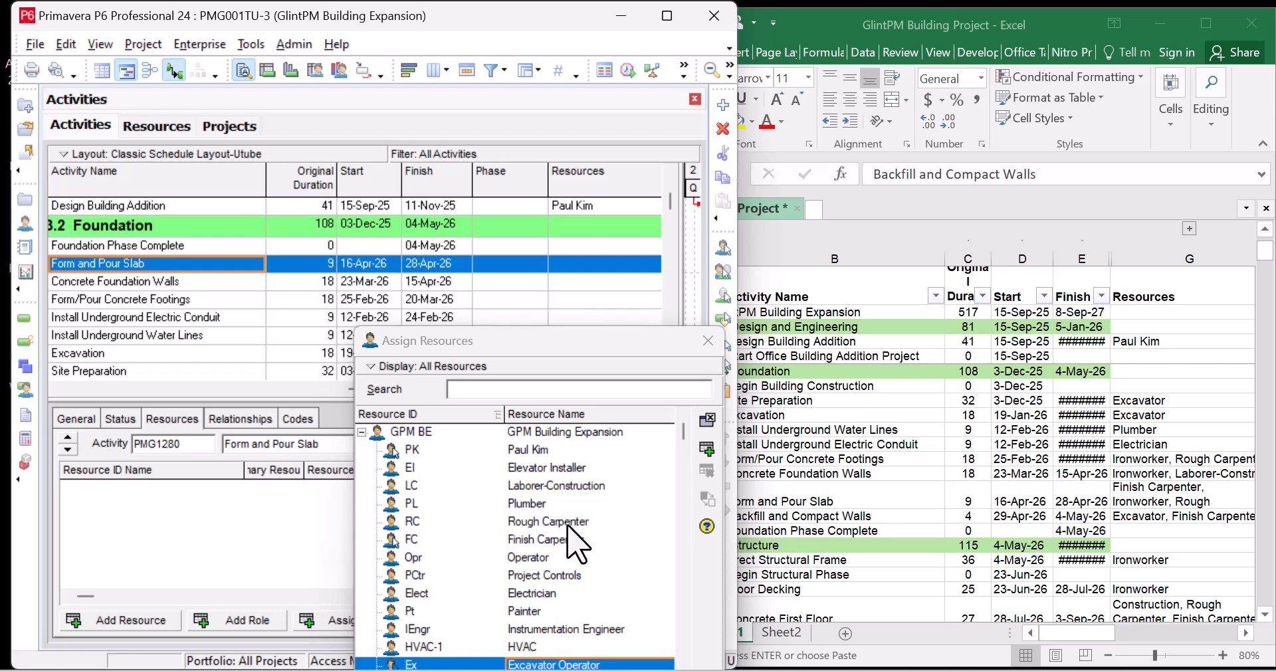
pyautogui.click(558, 468)
pyautogui.scroll(-1, 578, 532)
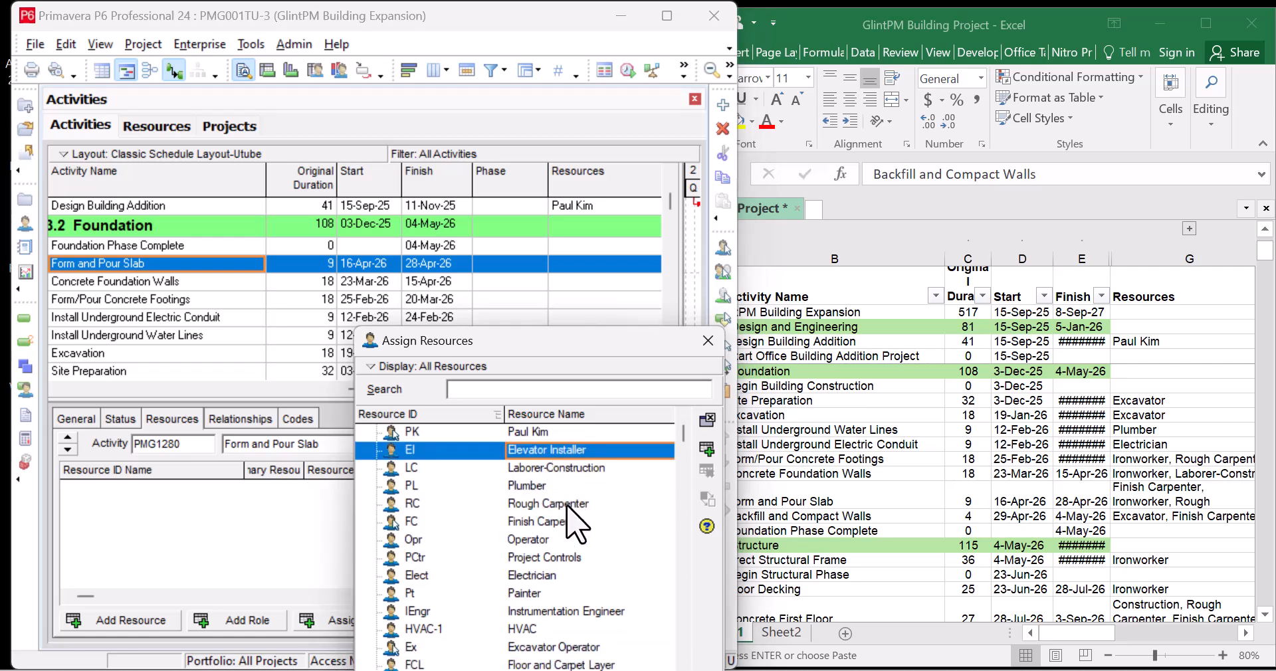
pyautogui.click(567, 507)
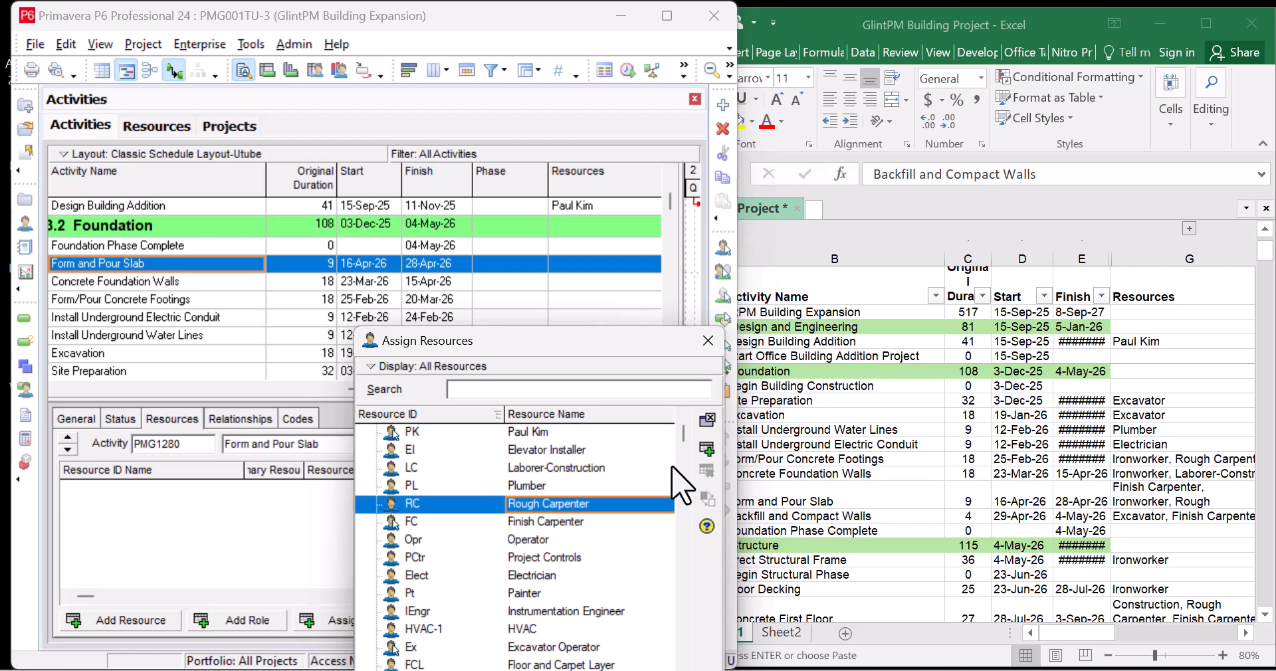
pyautogui.click(707, 449)
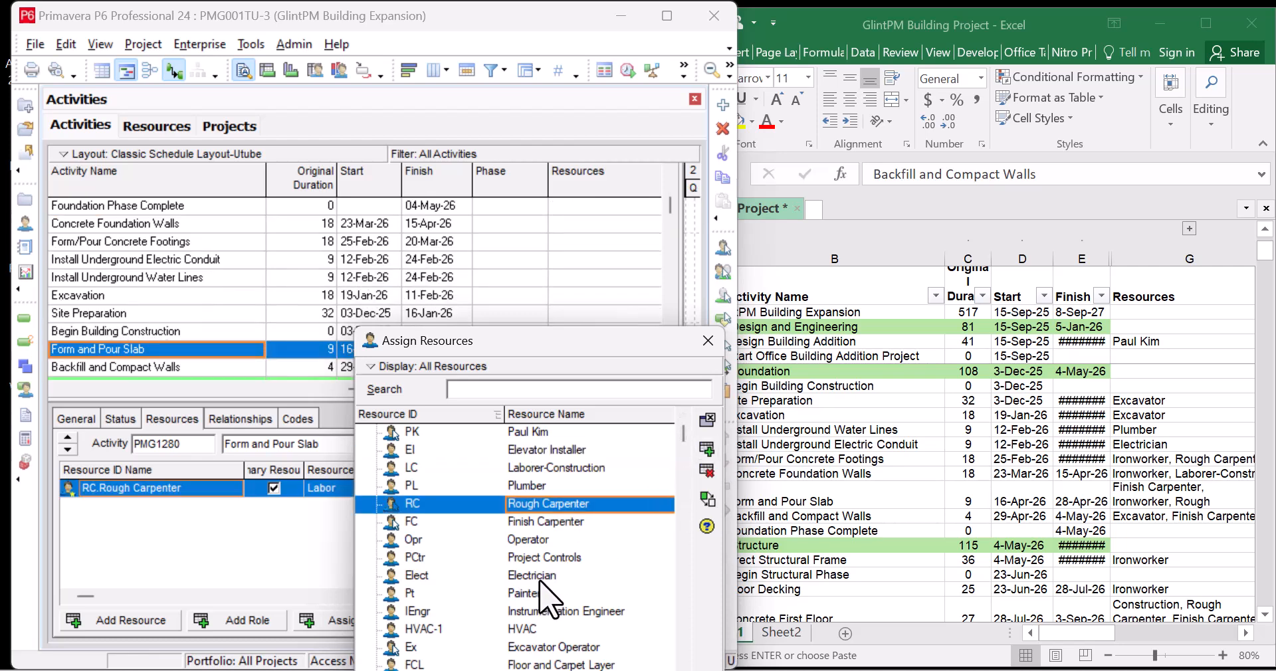
pyautogui.scroll(-1, 569, 608)
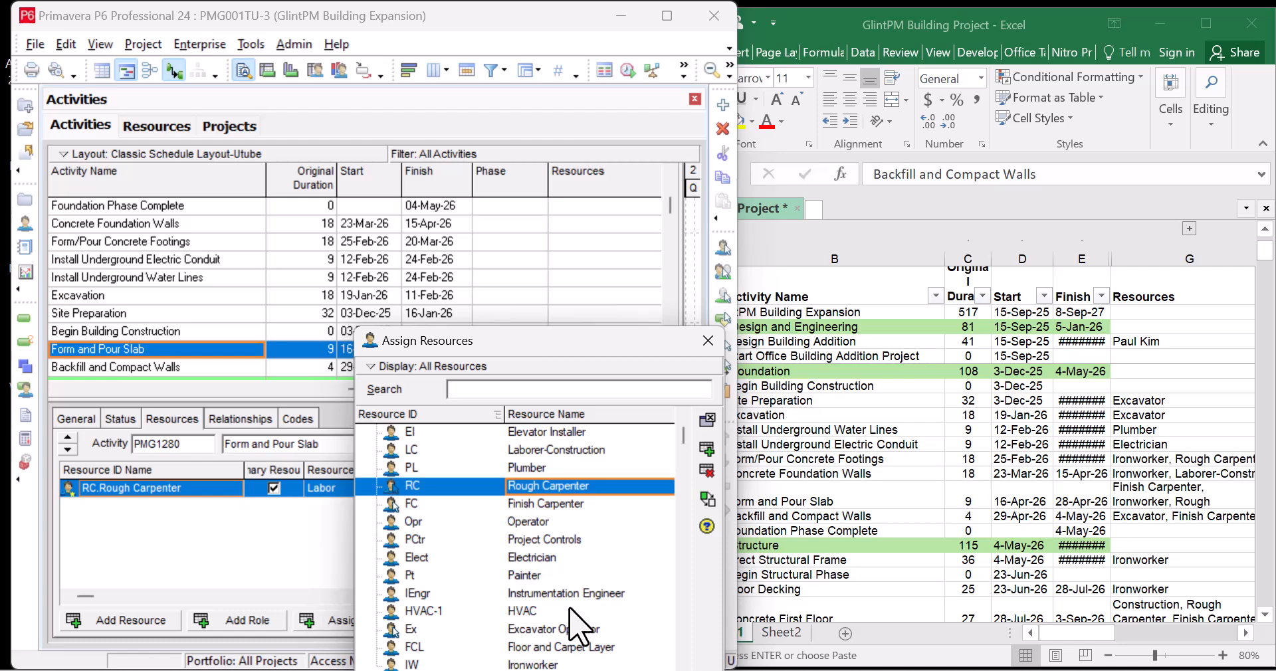
pyautogui.scroll(2, 569, 608)
pyautogui.scroll(-3, 582, 618)
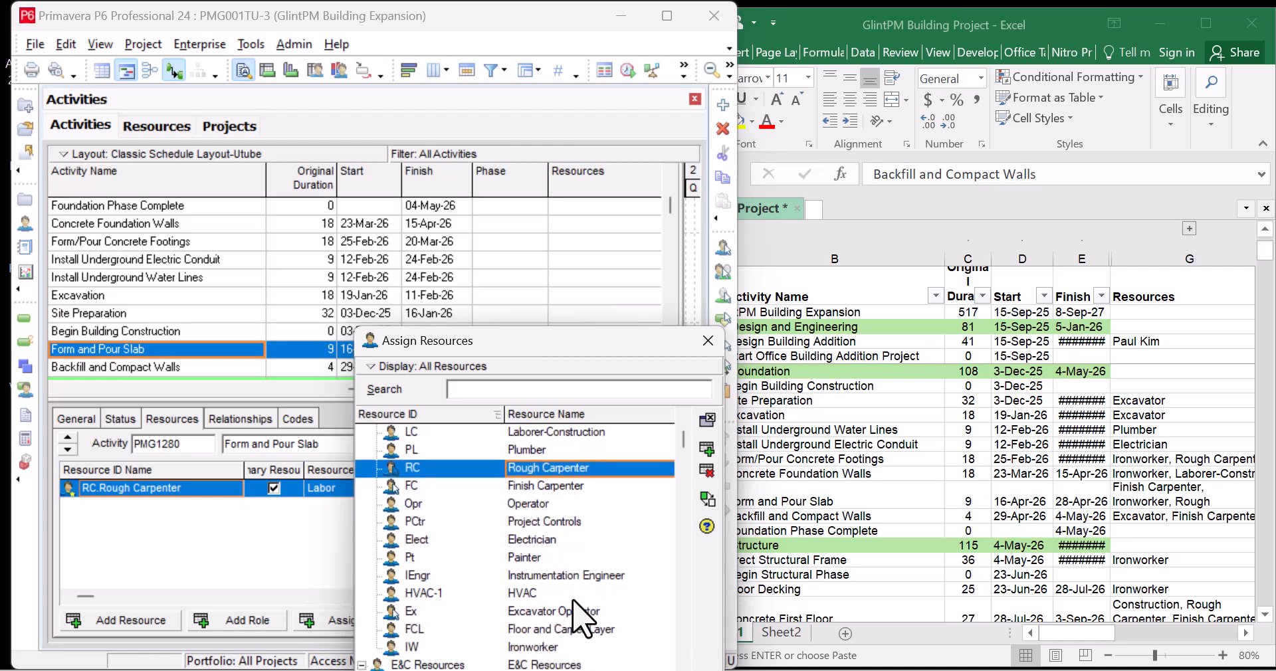
pyautogui.click(570, 647)
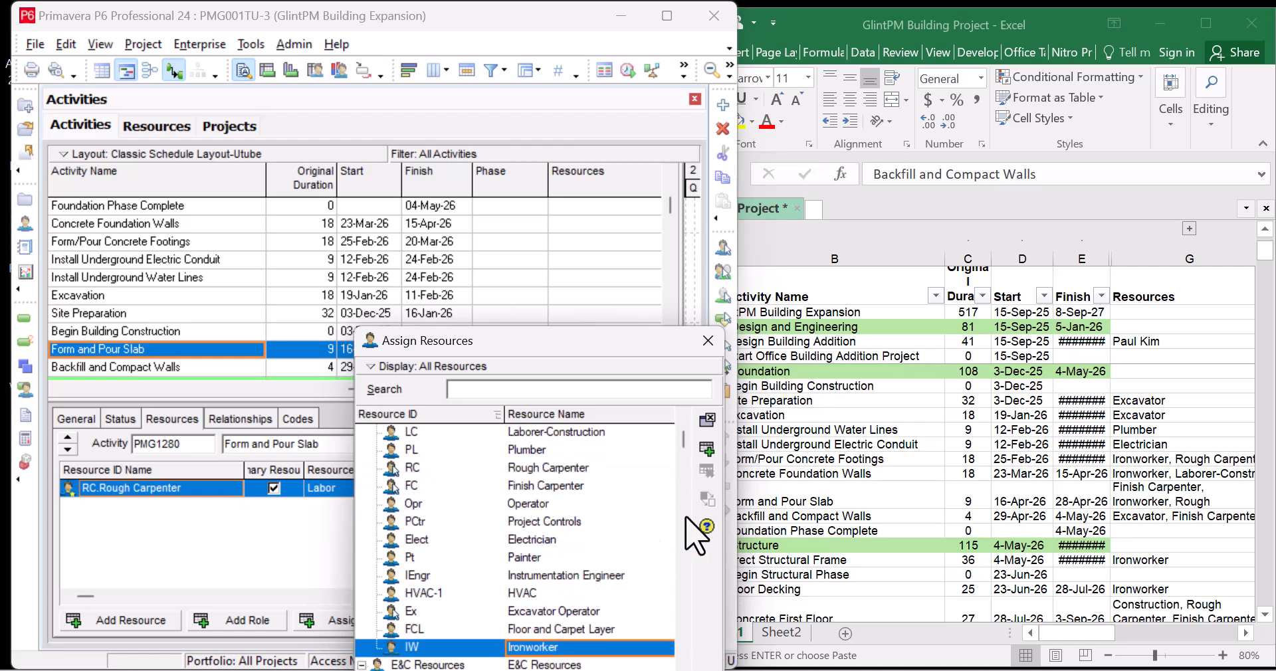
pyautogui.click(709, 449)
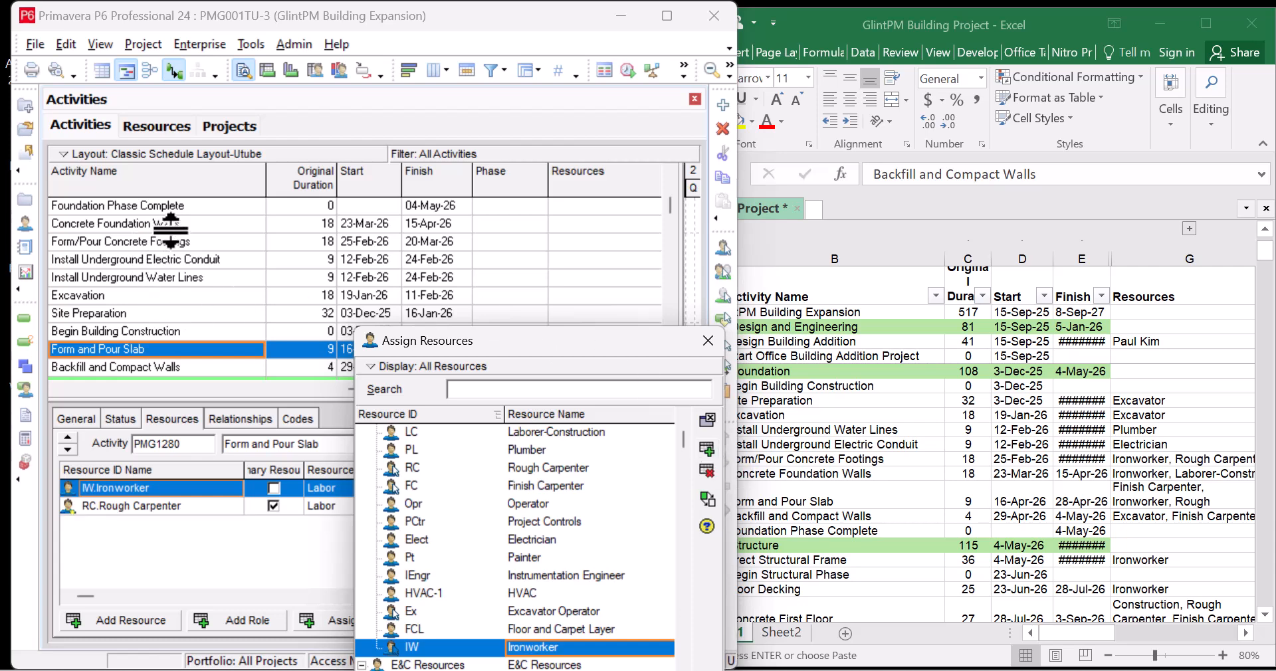
pyautogui.click(211, 227)
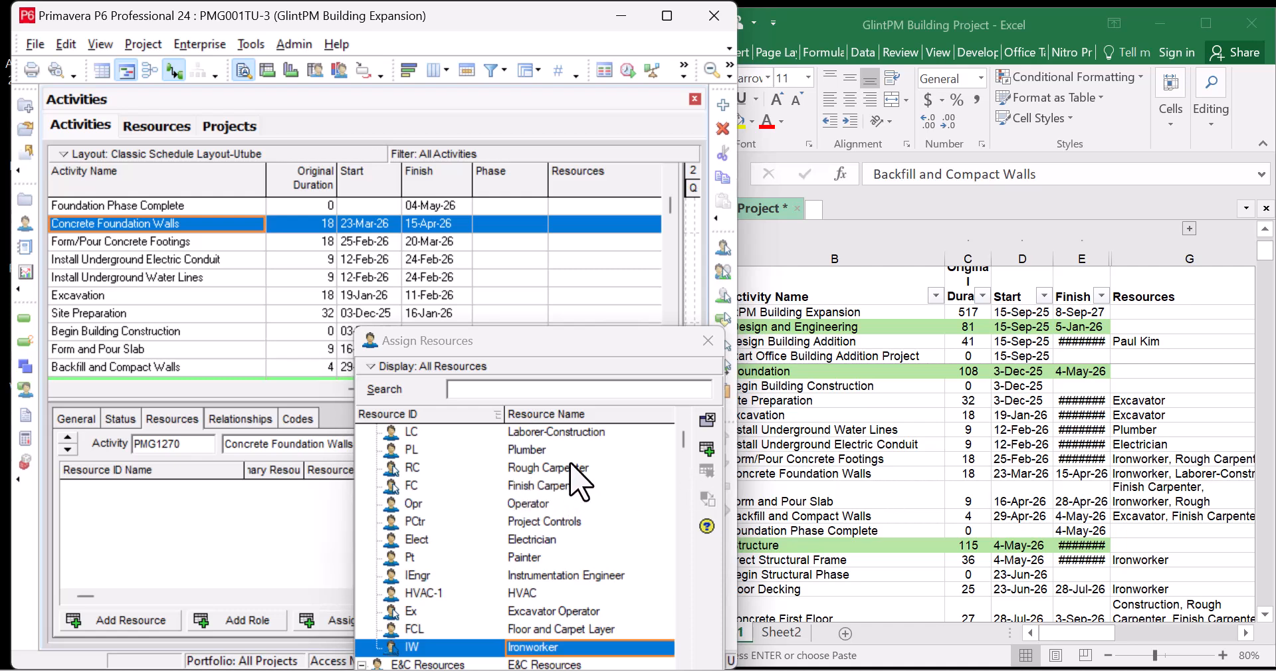
# Assign Laborer-Construction and Ironworker to Concrete Foundation Walls
pyautogui.click(587, 433)
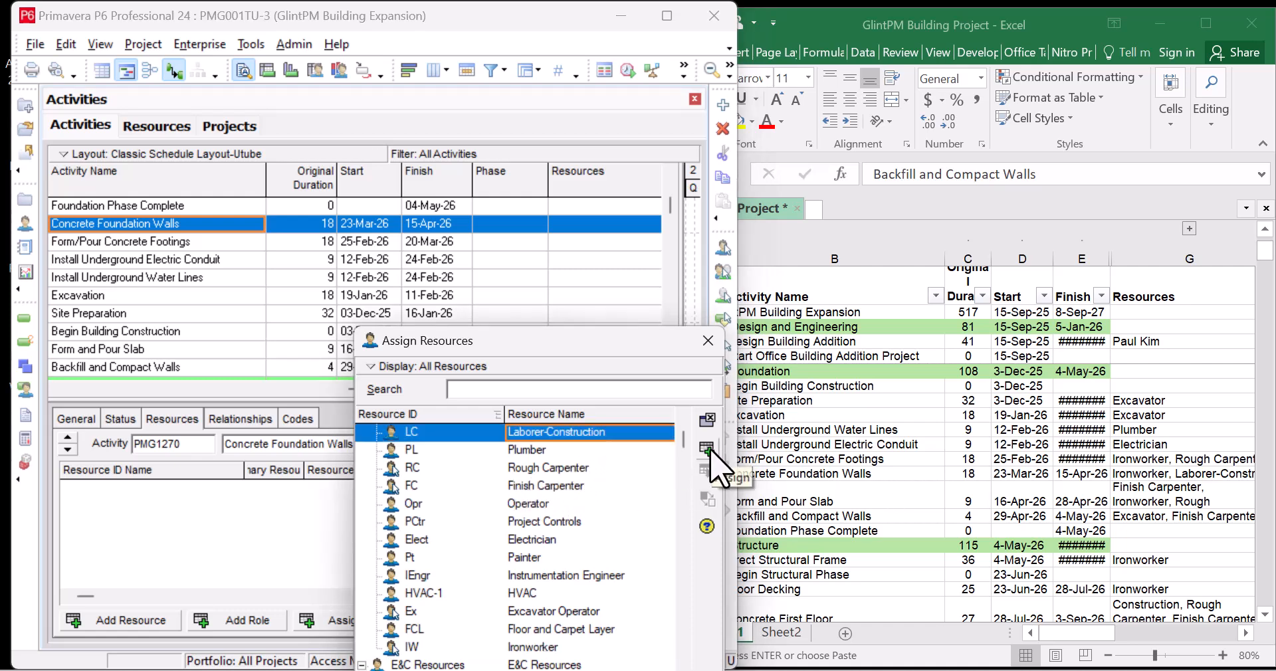
pyautogui.click(708, 452)
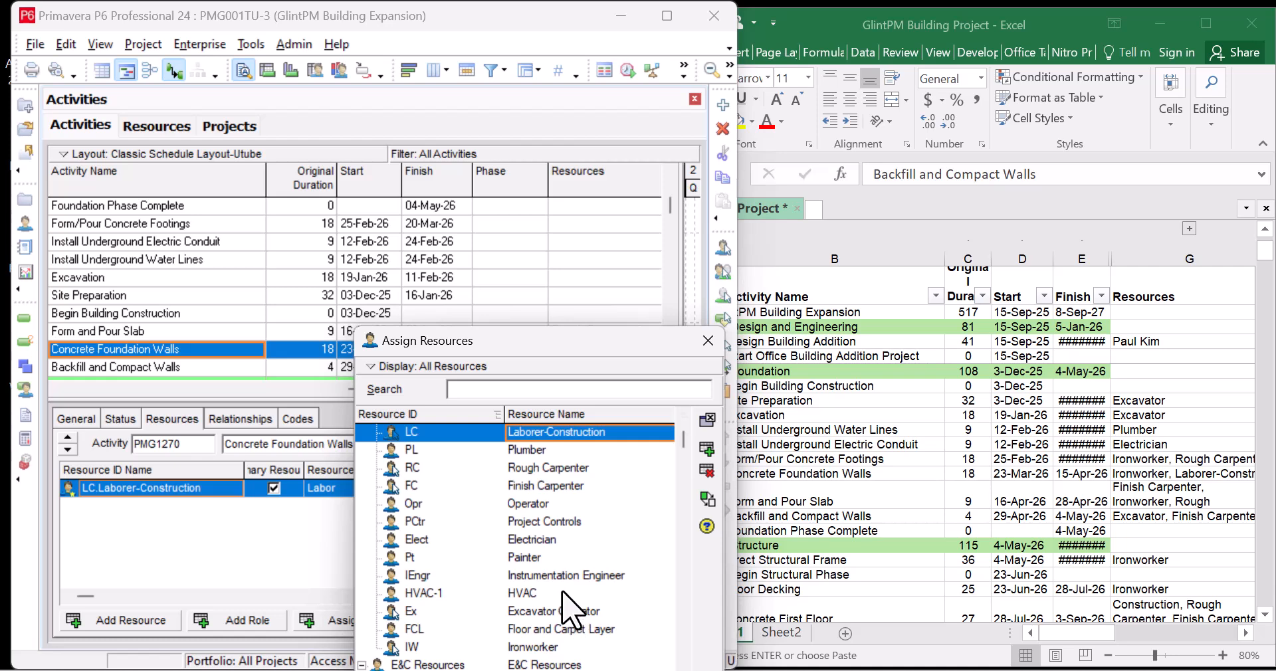
pyautogui.click(581, 647)
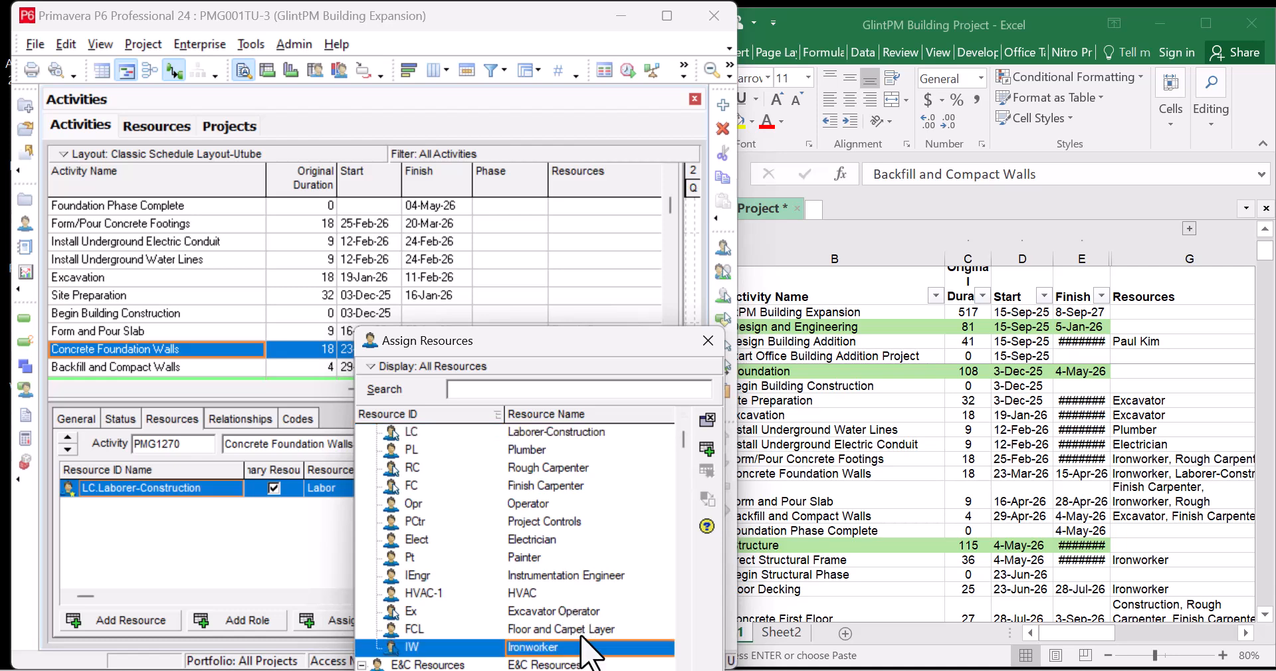
pyautogui.click(708, 452)
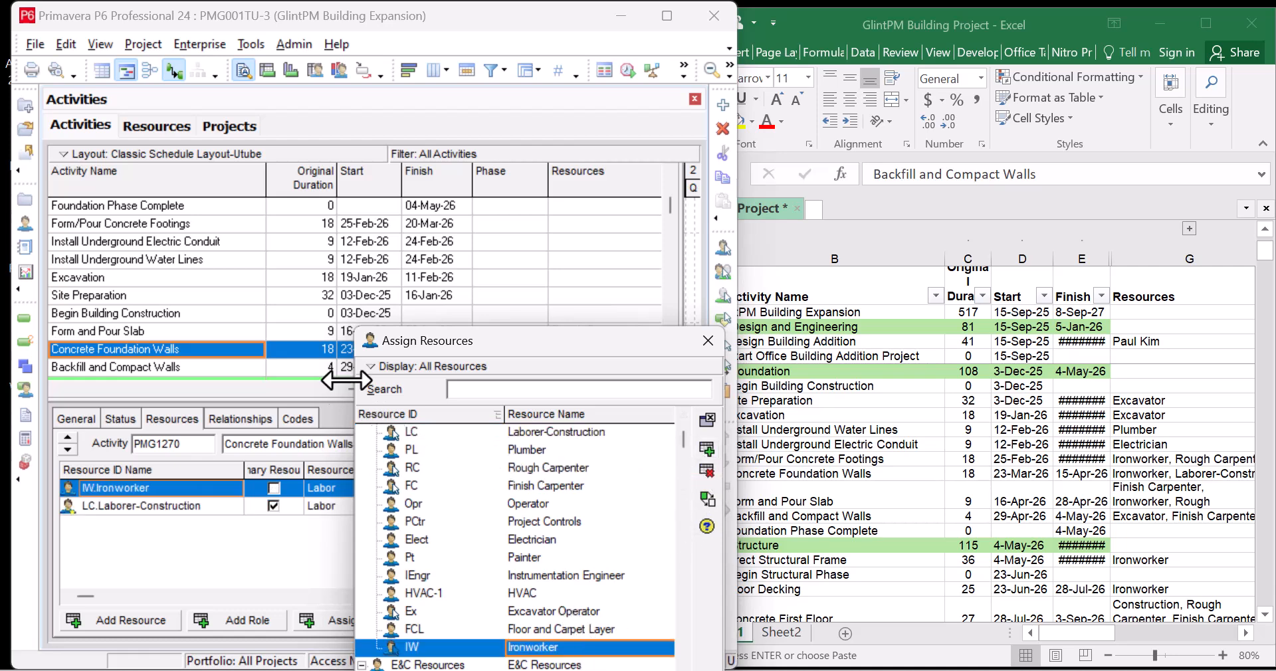
# After checking Excel, assign Rough Carpenter and Ironworker to Form/Pour Concrete Footings
pyautogui.click(218, 227)
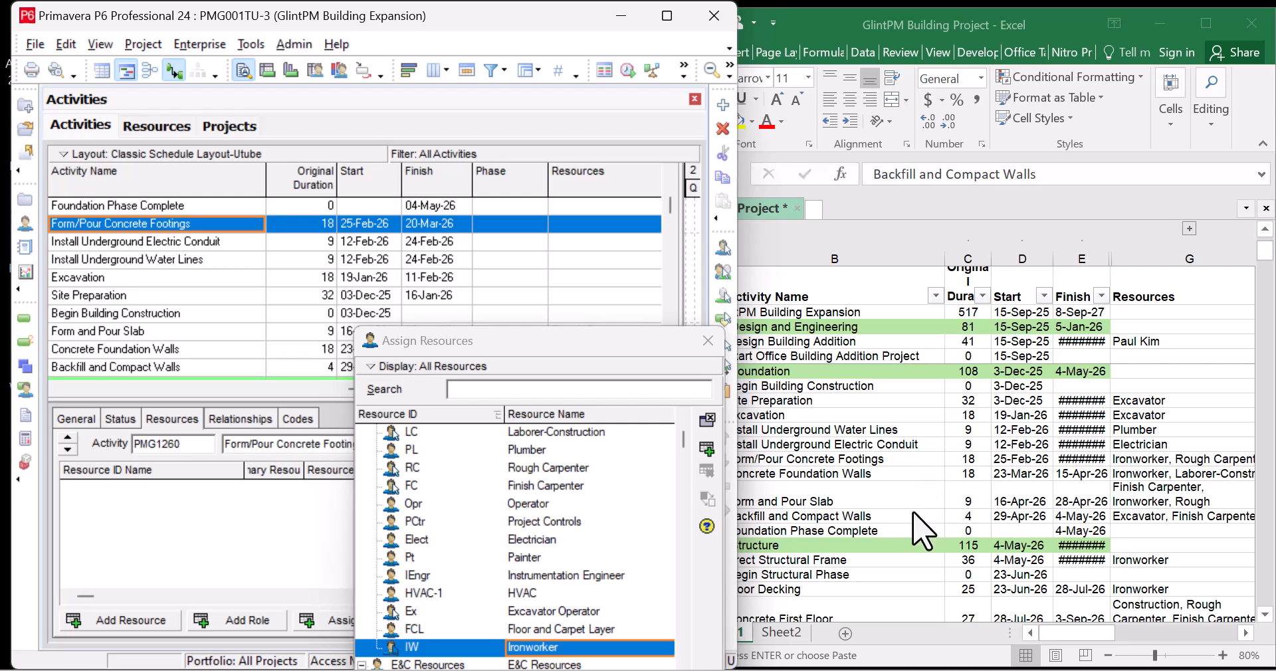
pyautogui.click(903, 457)
pyautogui.click(905, 458)
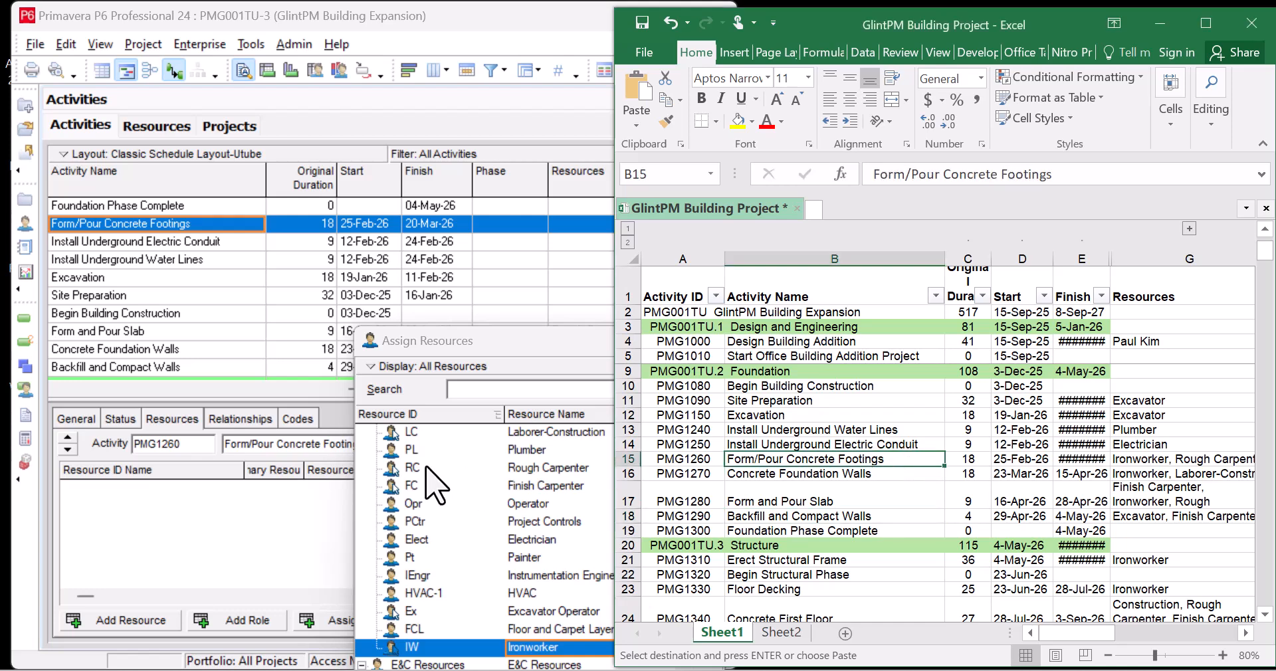
pyautogui.click(547, 467)
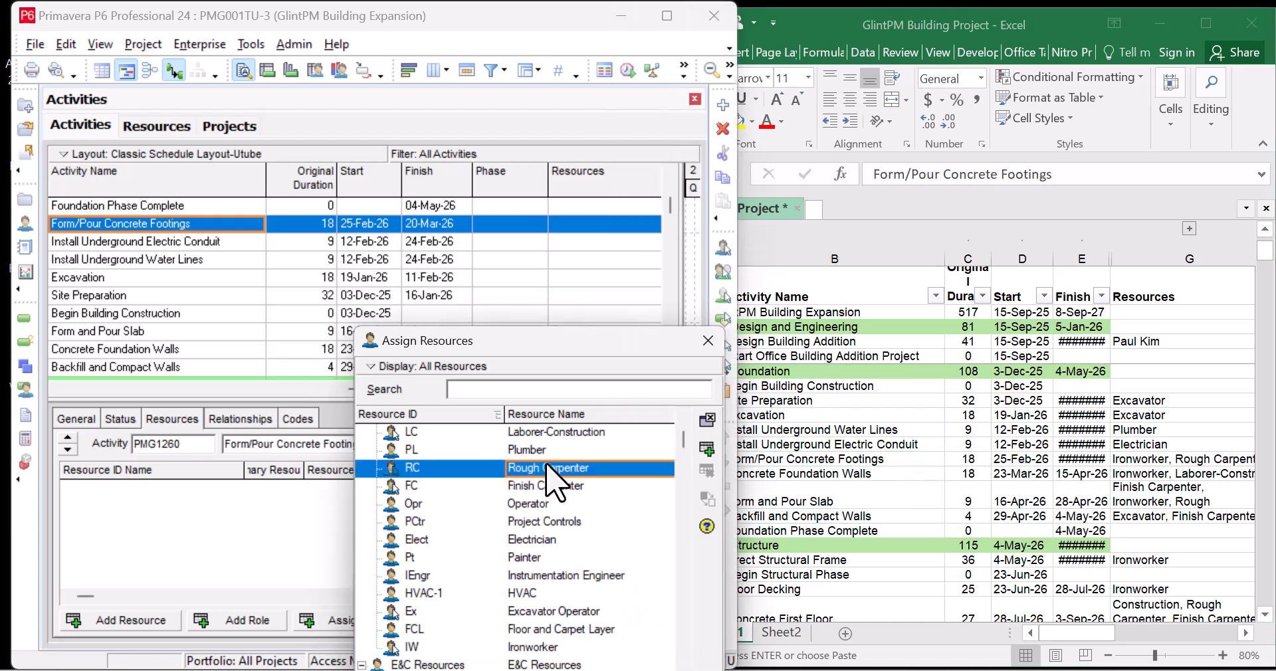
pyautogui.click(706, 449)
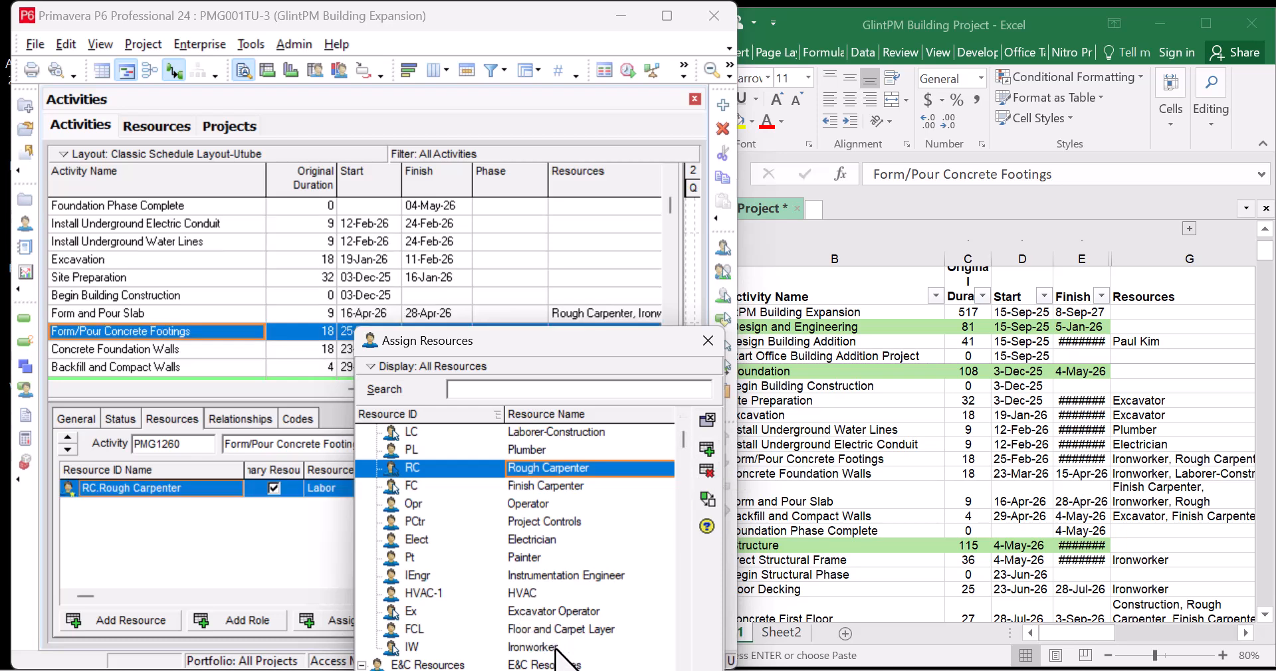
pyautogui.click(545, 646)
pyautogui.click(707, 450)
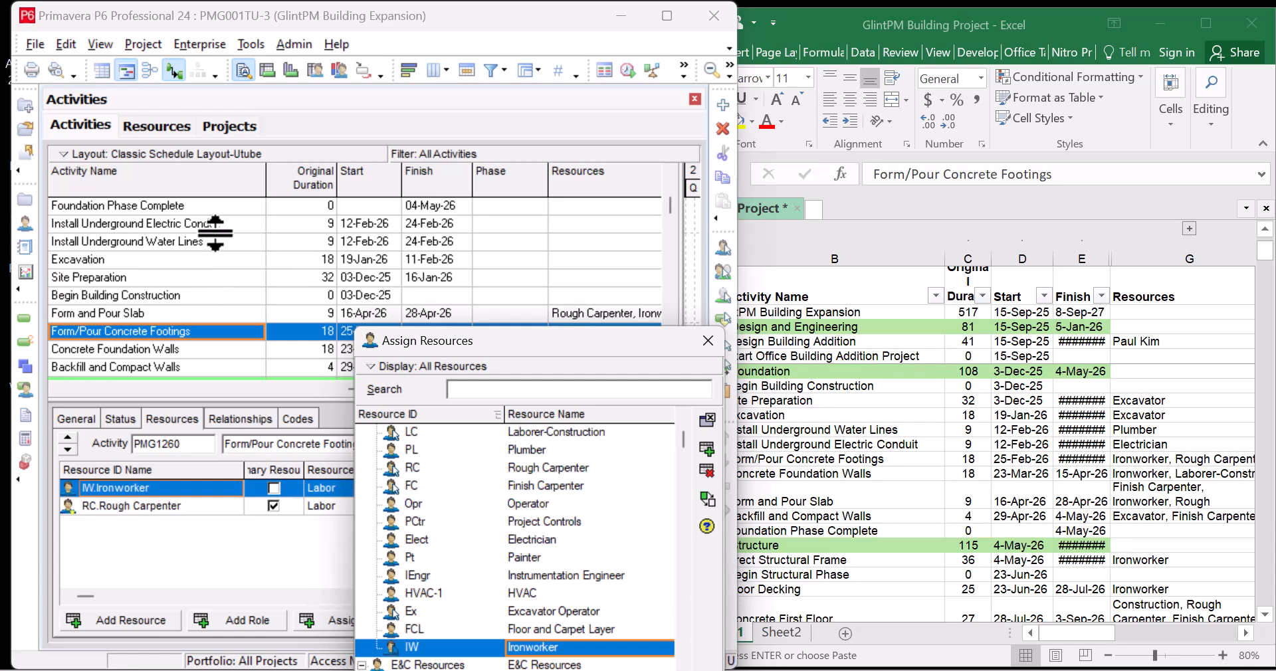
pyautogui.click(234, 224)
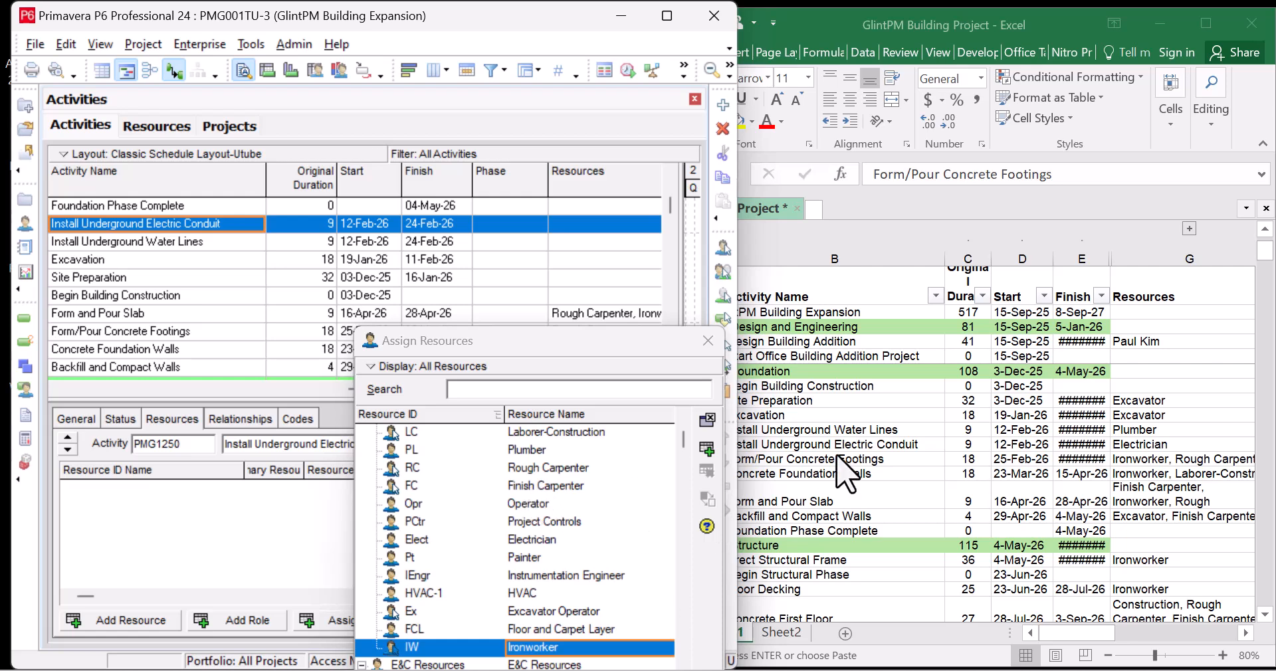
# Check Excel and assign Electrician to Install Underground Electric Conduit
pyautogui.click(891, 461)
pyautogui.click(894, 444)
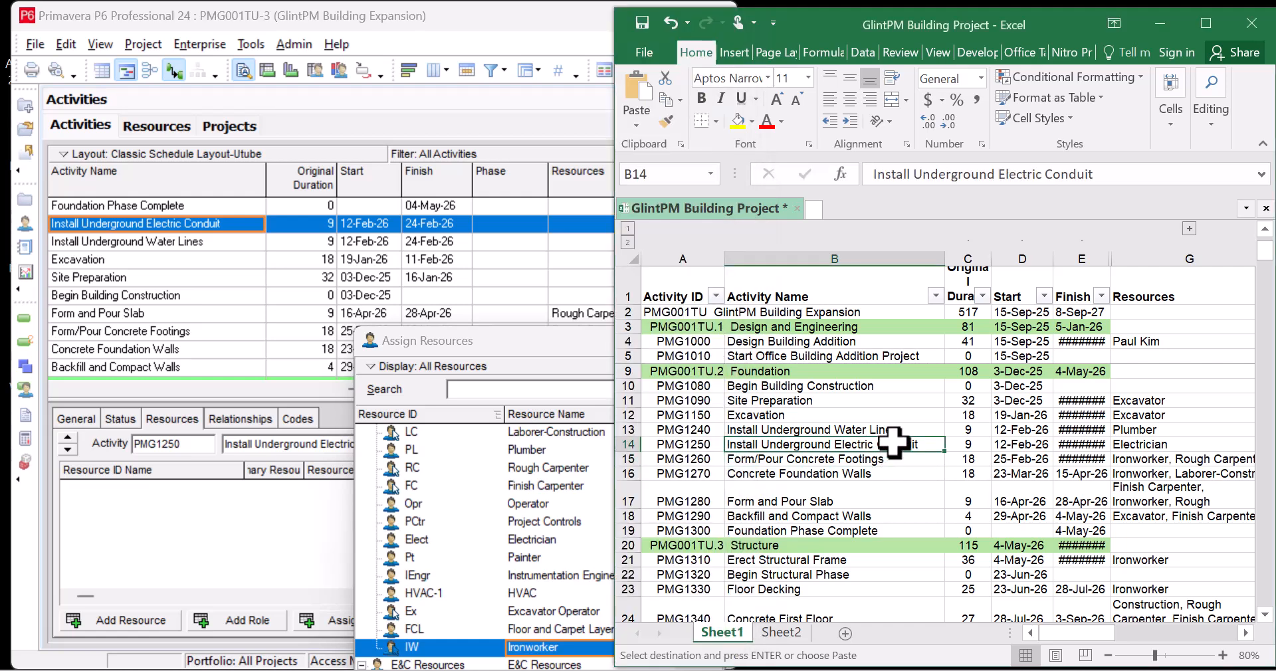
pyautogui.click(537, 549)
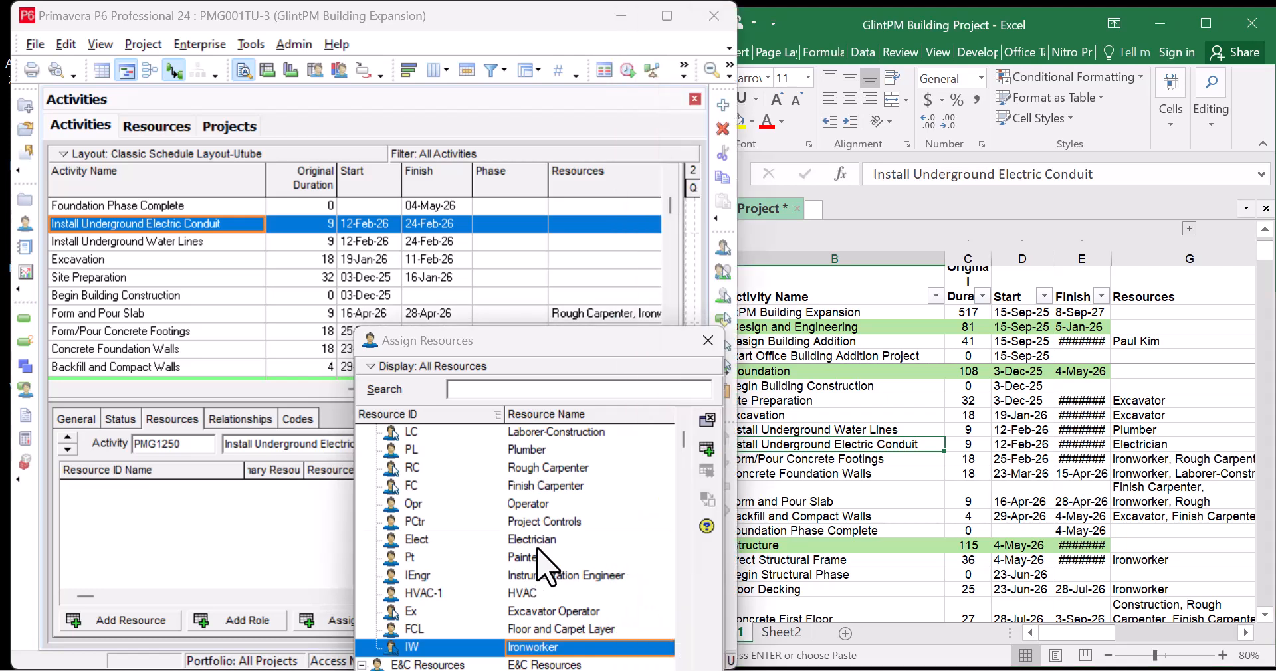
pyautogui.click(537, 541)
pyautogui.click(707, 450)
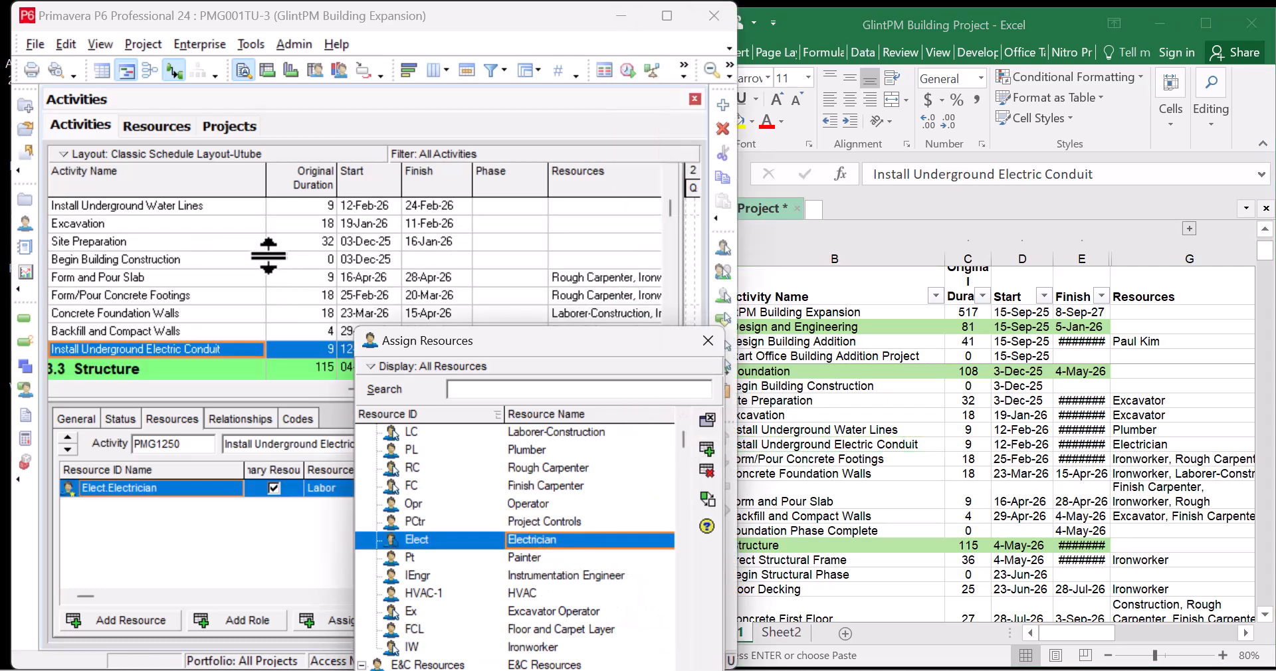
pyautogui.scroll(1, 253, 269)
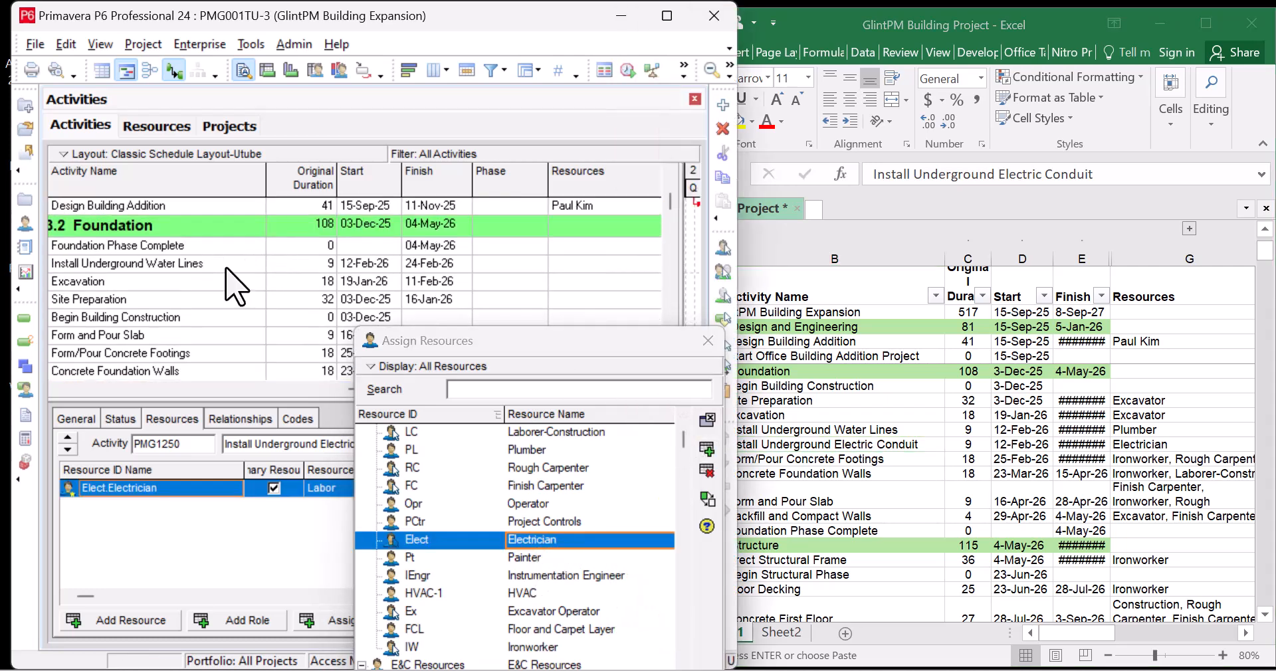
# Assign Plumber to Install Underground Water Lines
pyautogui.click(236, 264)
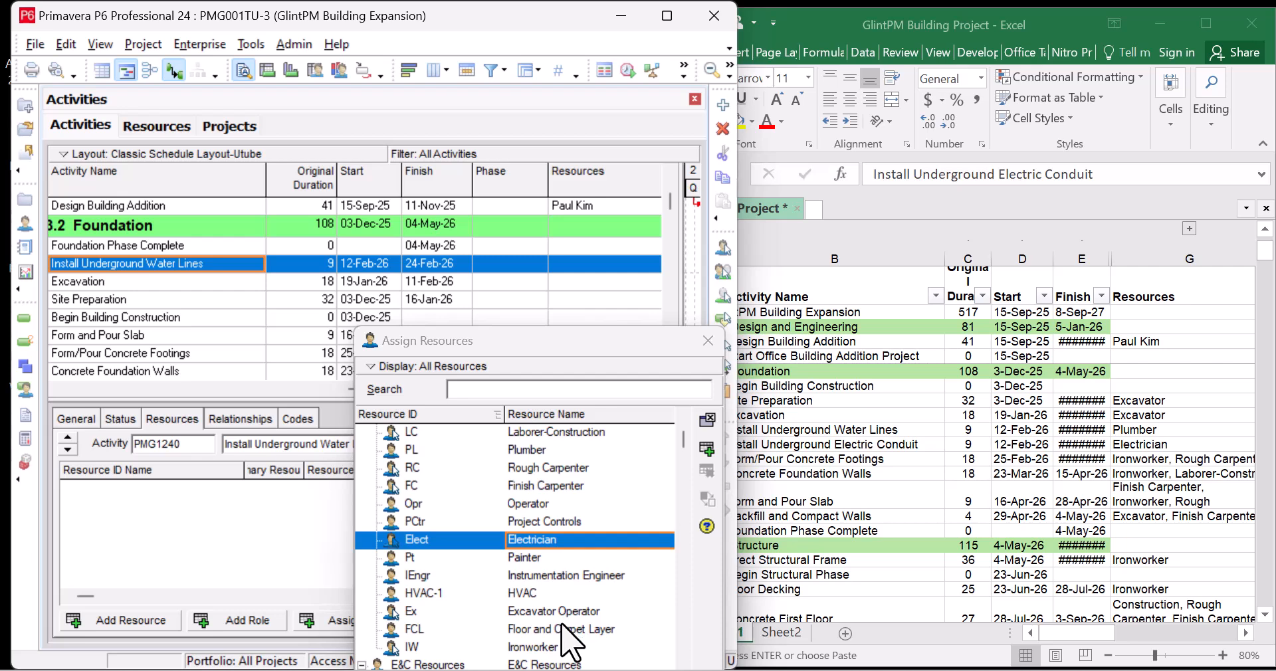
pyautogui.scroll(1, 564, 642)
pyautogui.click(562, 469)
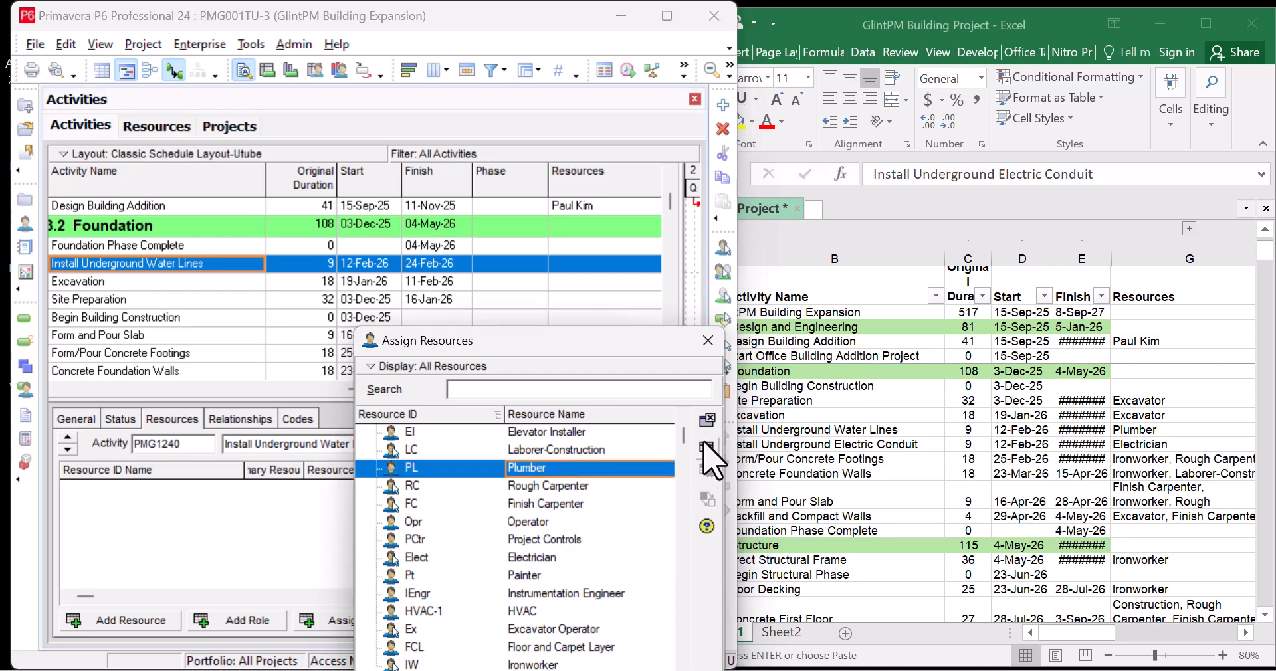
pyautogui.click(708, 446)
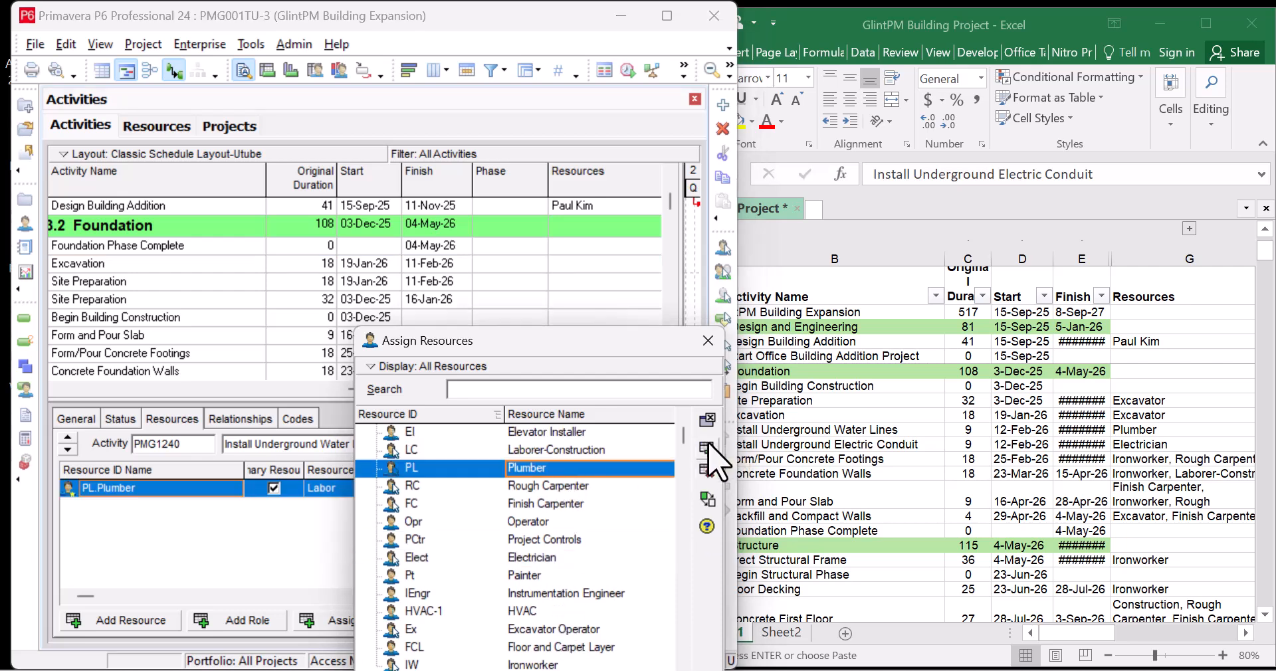
# Assign Excavator Operator to both Excavation and Site Preparation
pyautogui.click(256, 265)
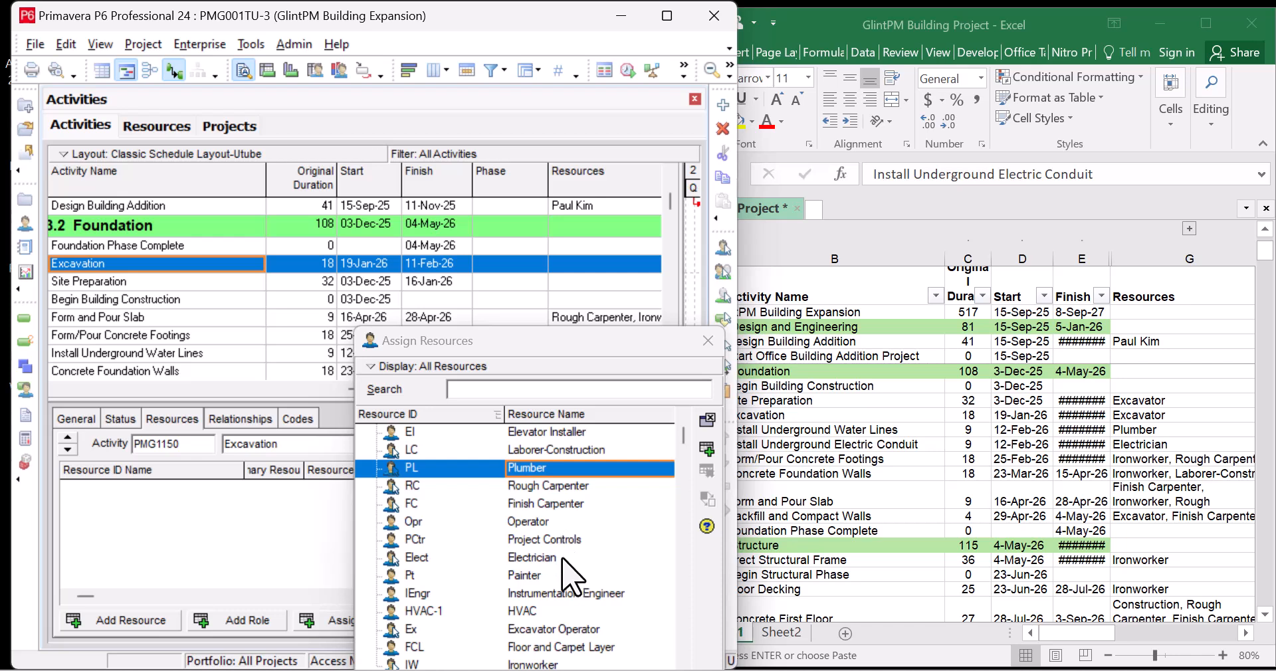
pyautogui.click(570, 629)
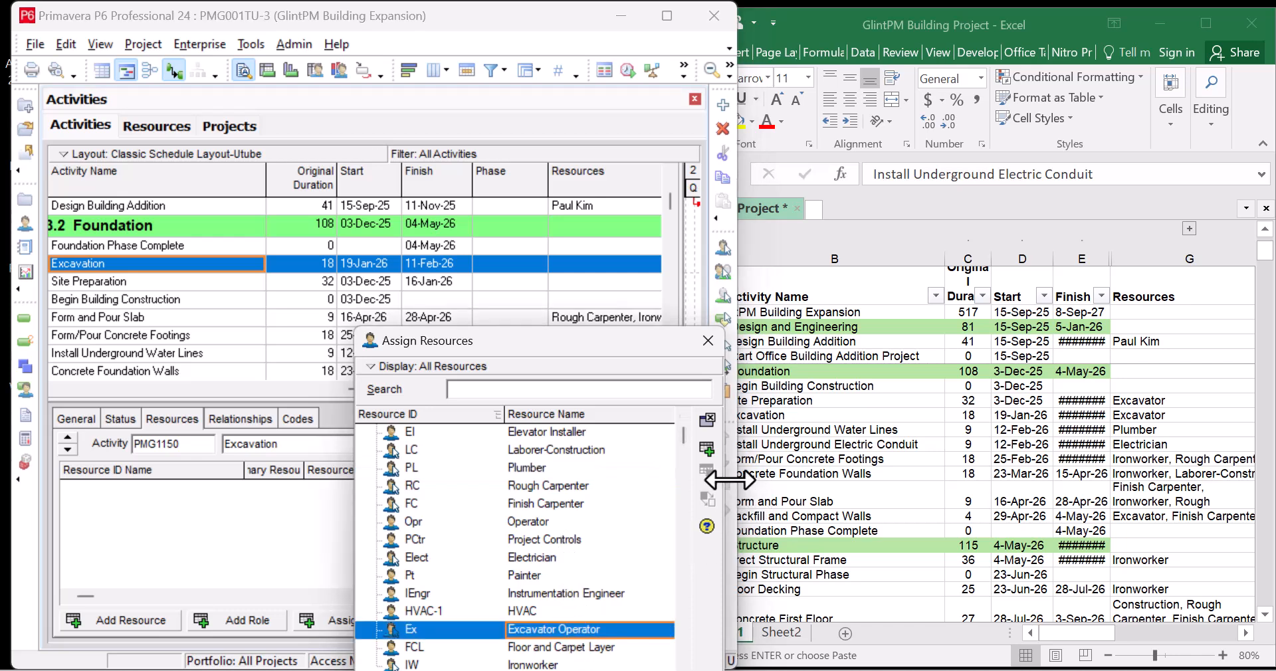
pyautogui.click(706, 453)
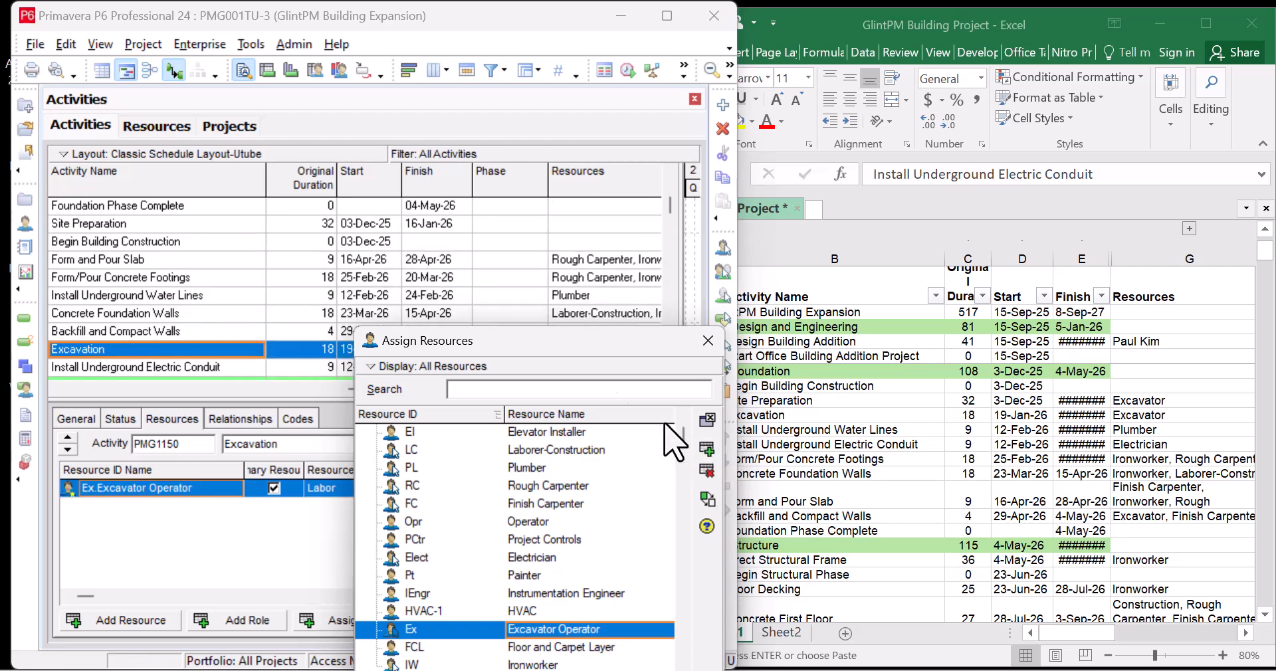
pyautogui.click(269, 225)
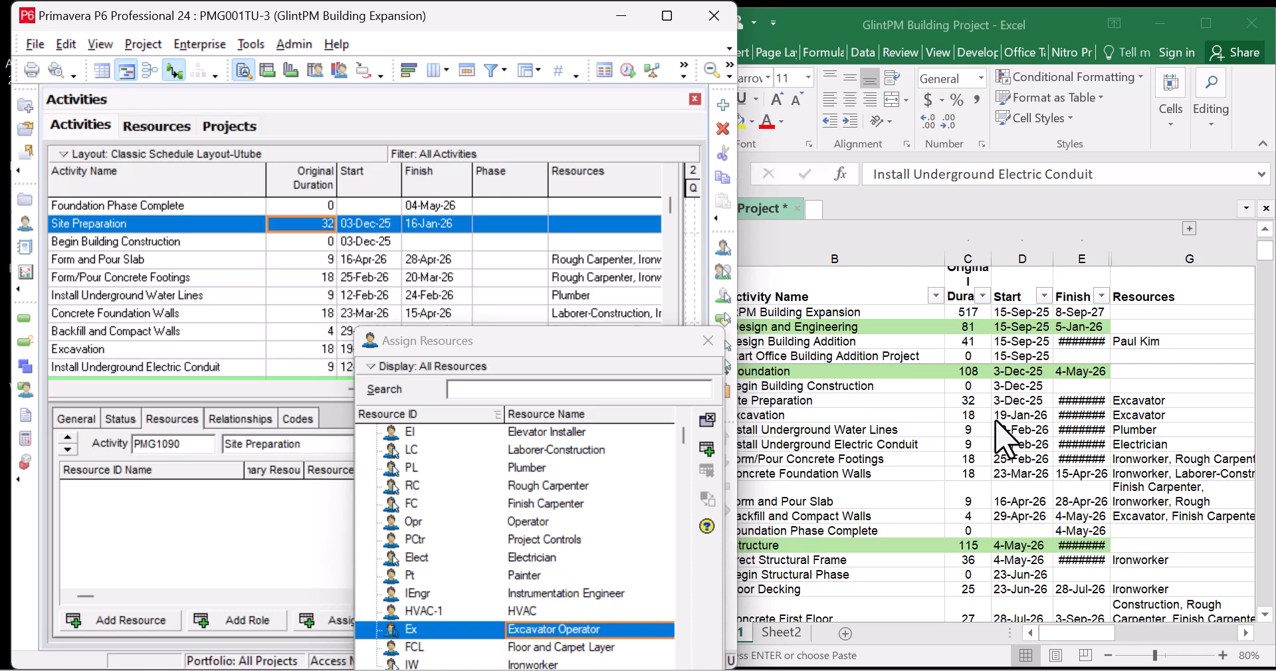
pyautogui.click(707, 450)
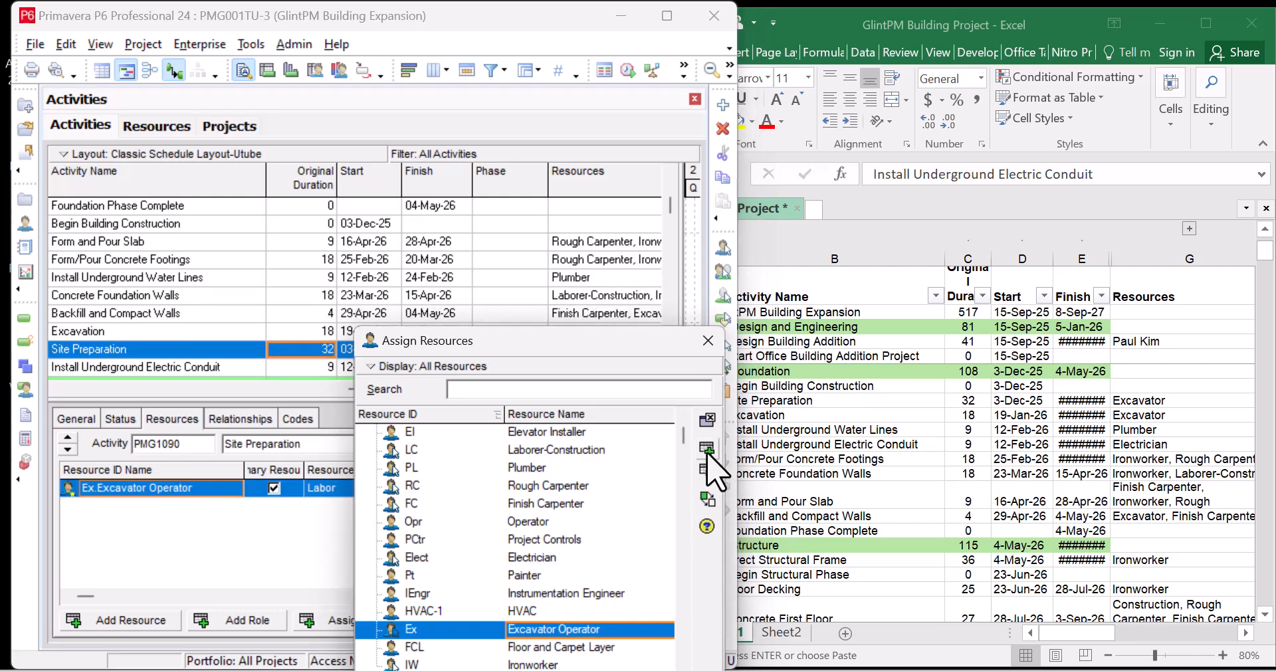
pyautogui.click(256, 226)
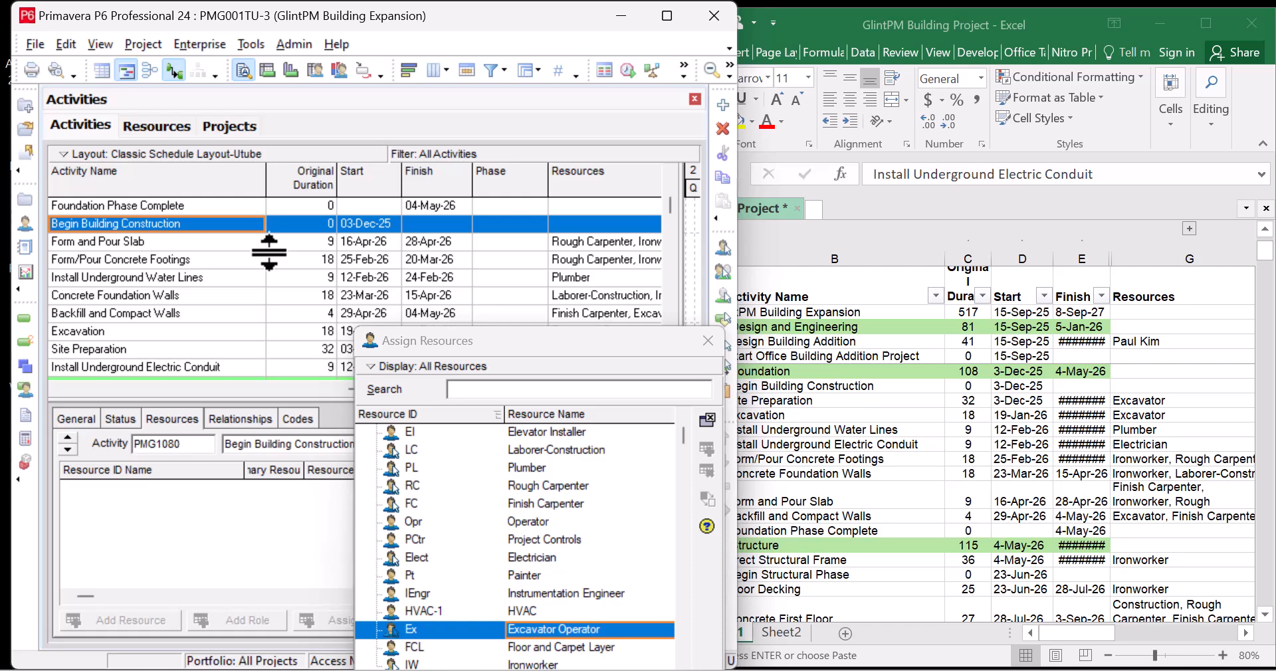
# Select Concrete Second Floor in P6 and scroll Excel down to the Structure activity rows
pyautogui.scroll(-4, 263, 272)
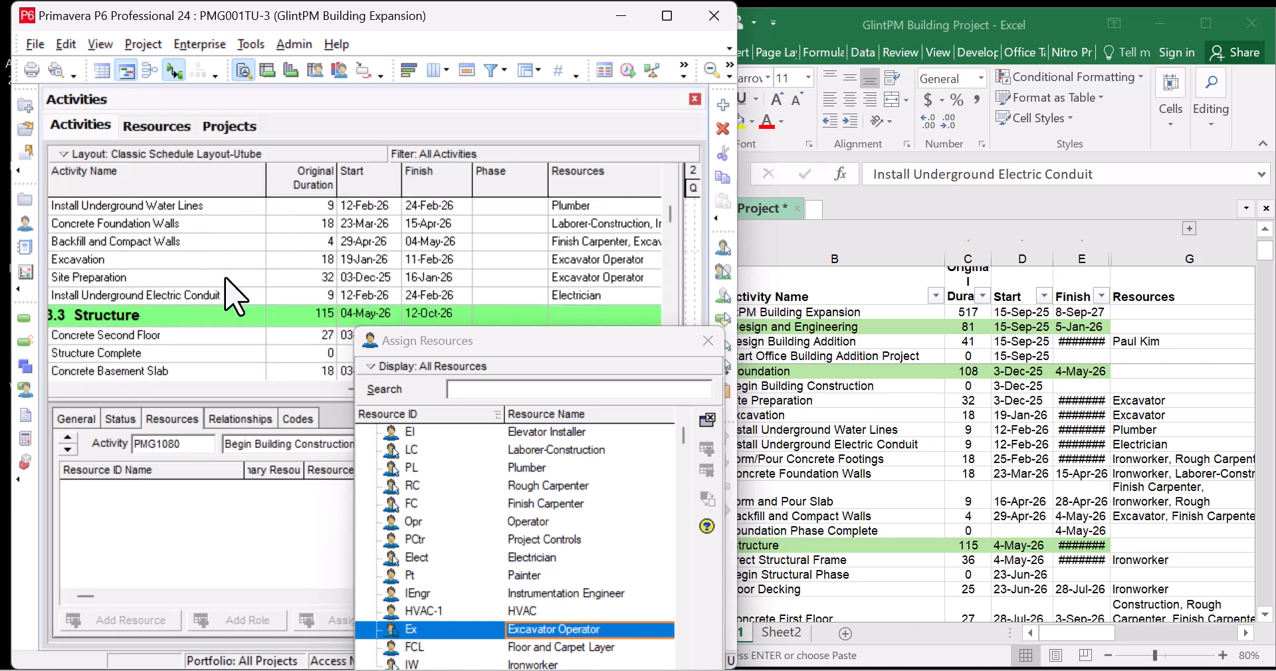
pyautogui.scroll(-1, 266, 297)
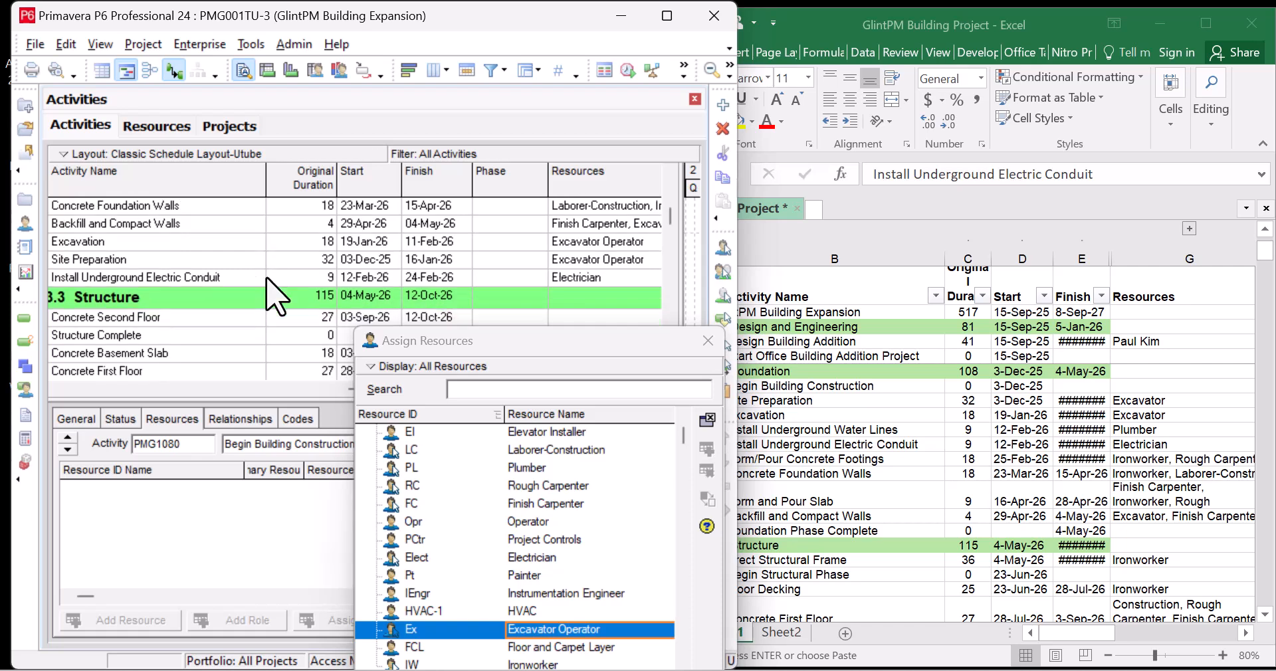
pyautogui.scroll(7, 272, 297)
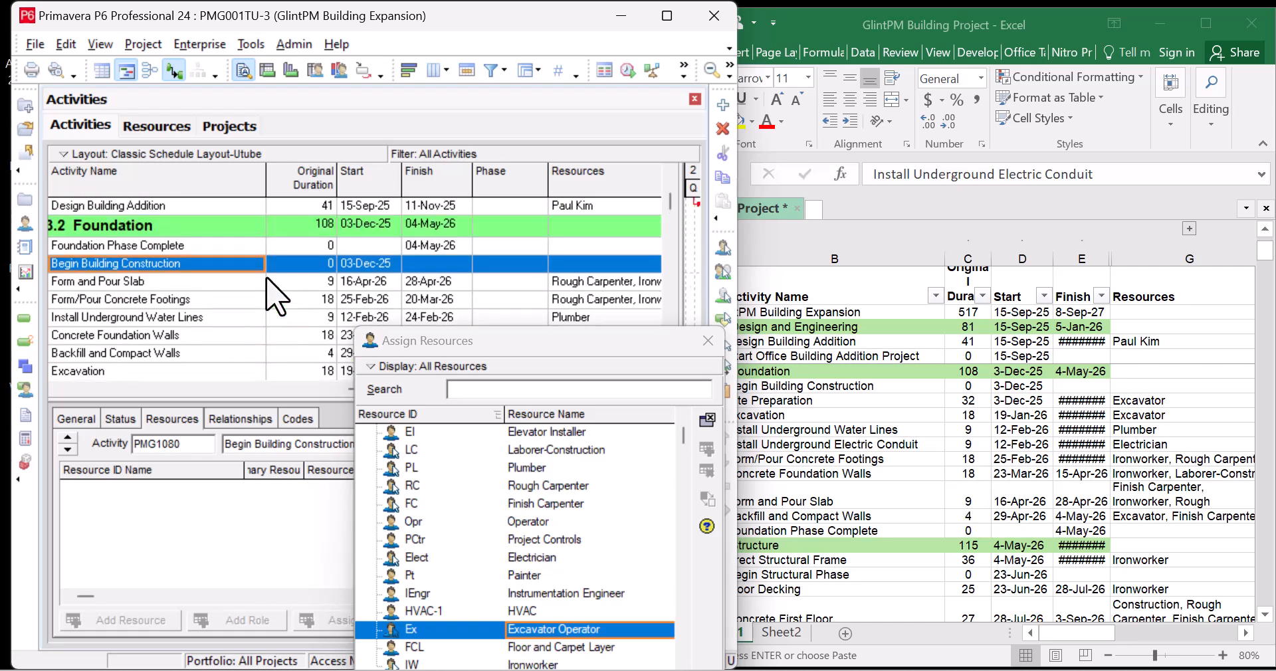
pyautogui.scroll(-10, 272, 297)
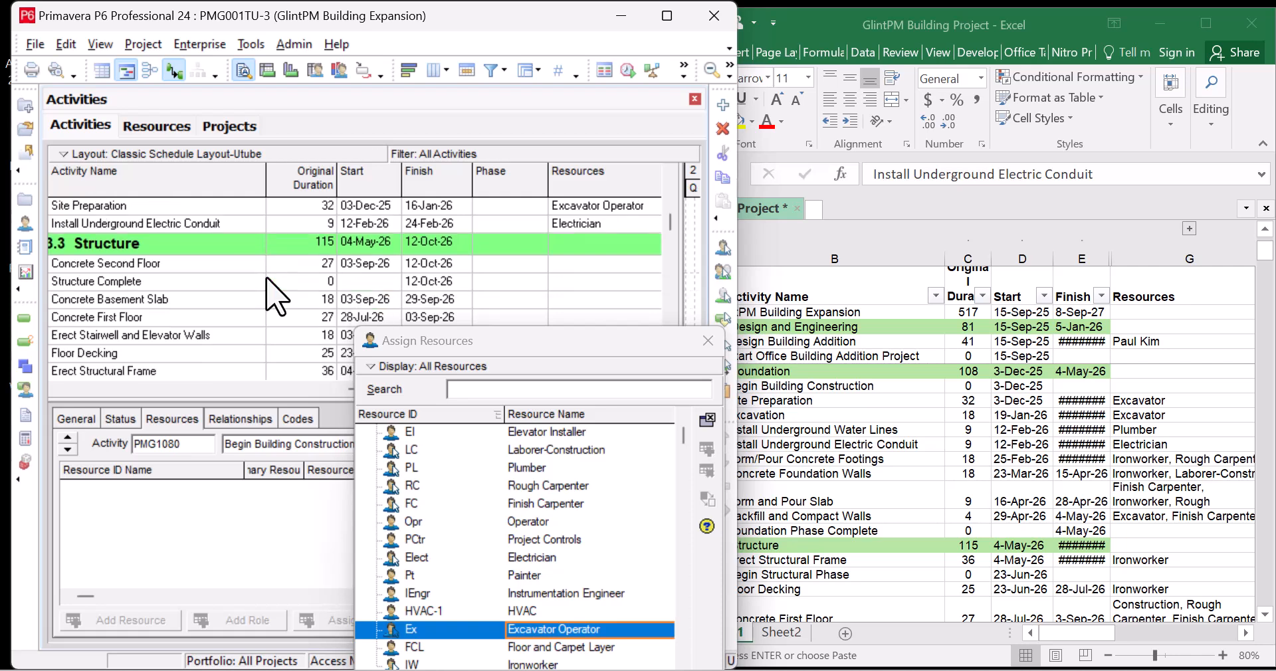
pyautogui.scroll(-1, 266, 279)
pyautogui.click(249, 246)
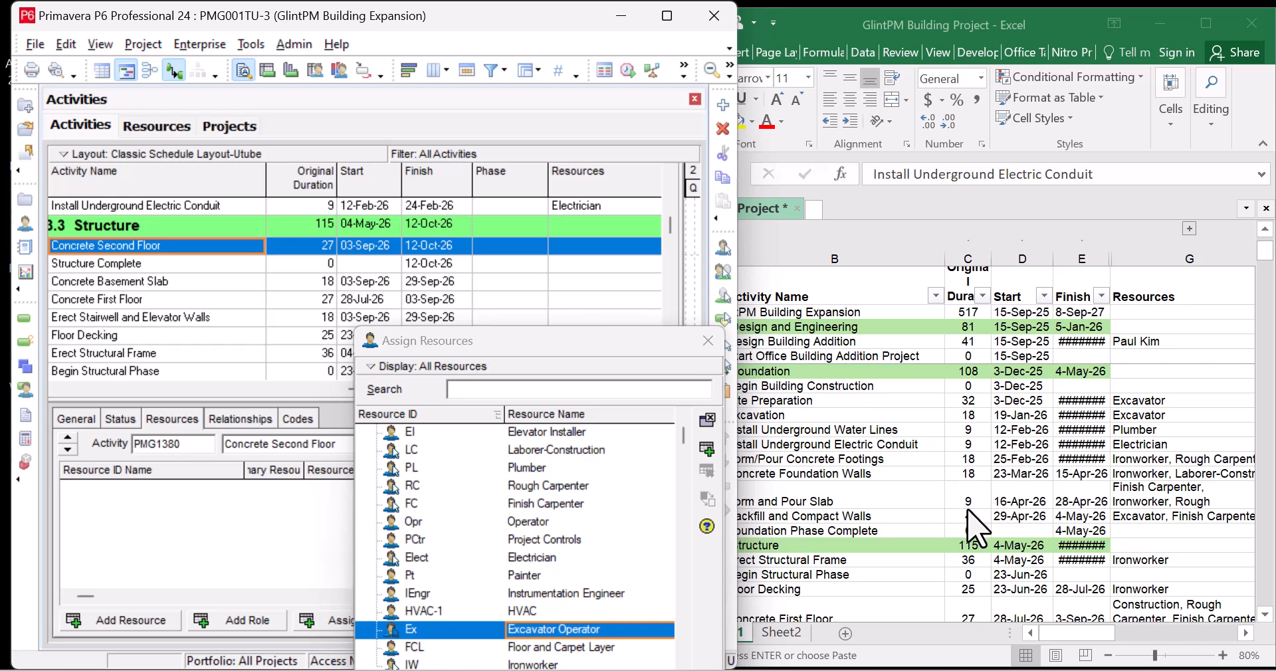
pyautogui.click(229, 268)
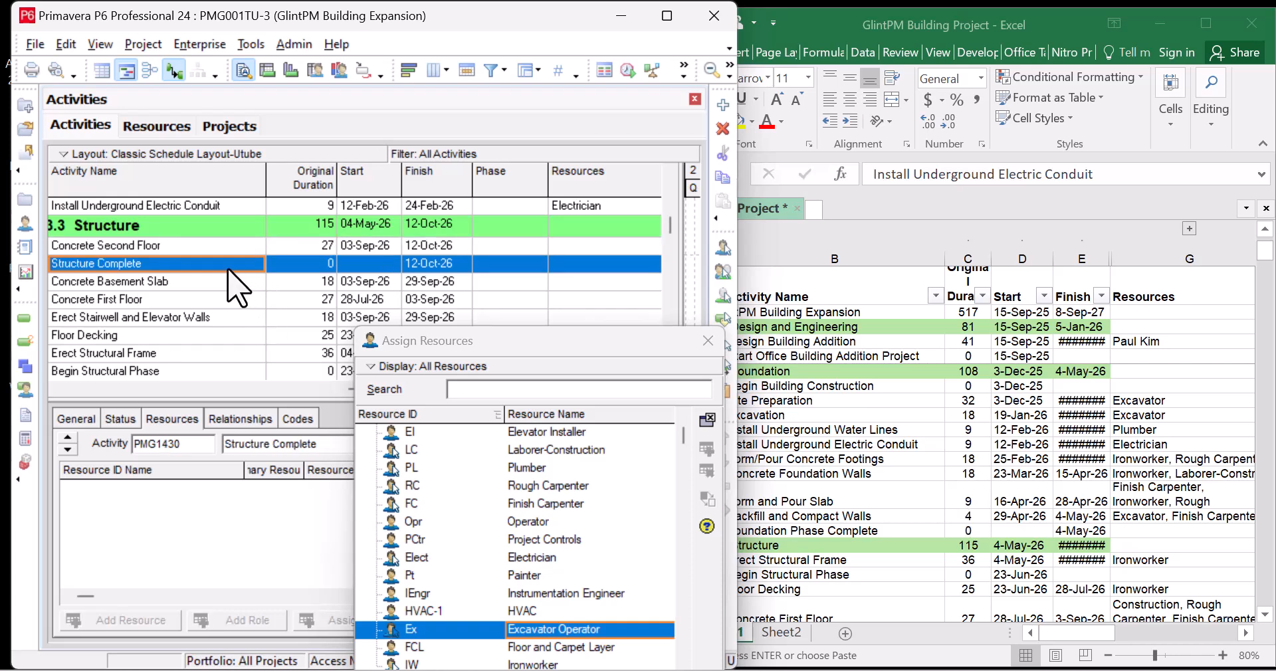
pyautogui.click(239, 246)
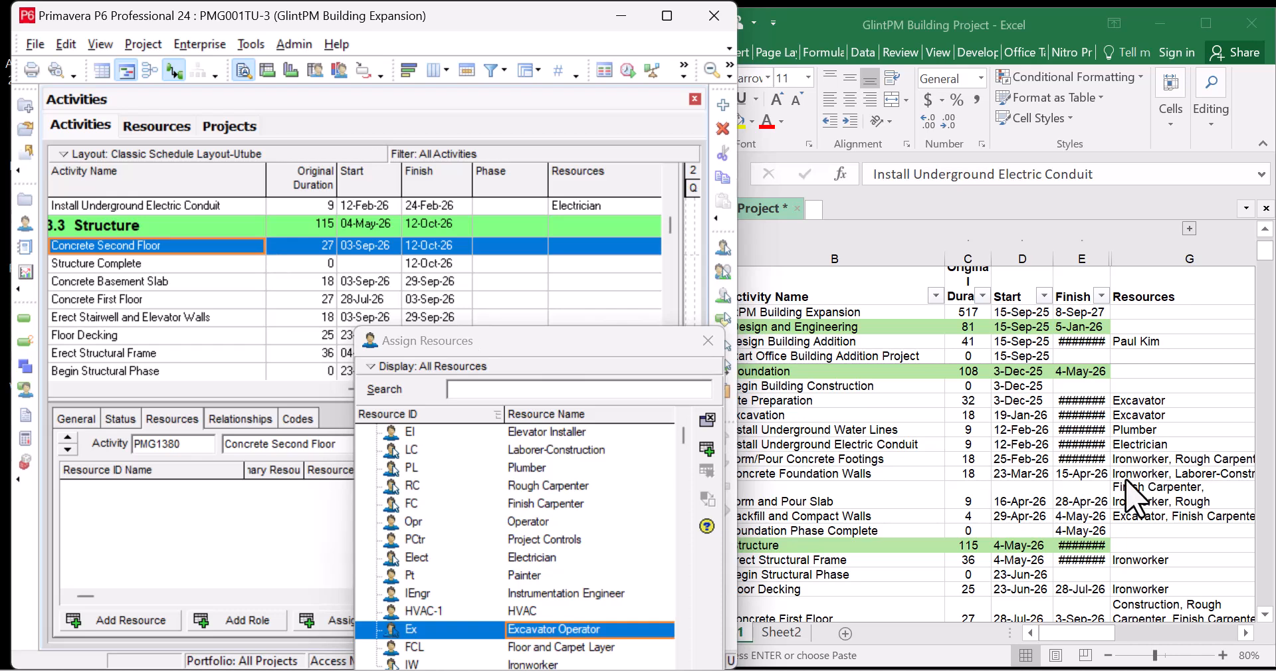
pyautogui.click(1059, 482)
pyautogui.scroll(-4, 1050, 473)
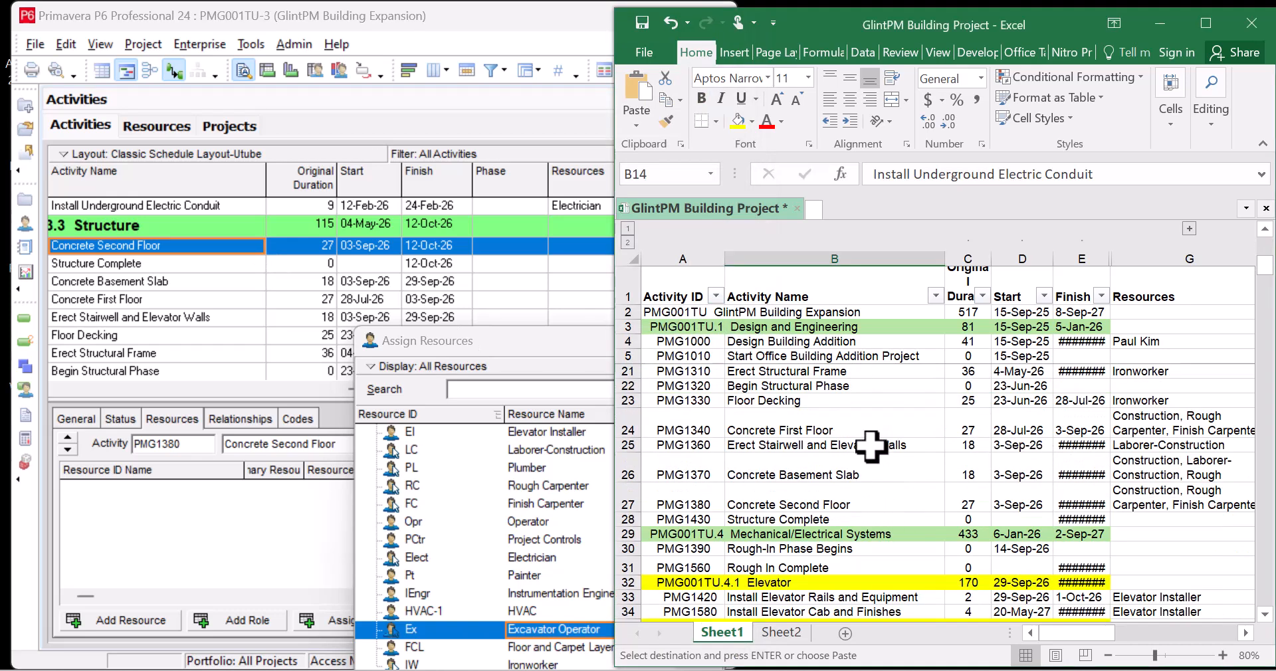
# Check the Concrete Second Floor row in Excel for its planned resources
pyautogui.click(903, 501)
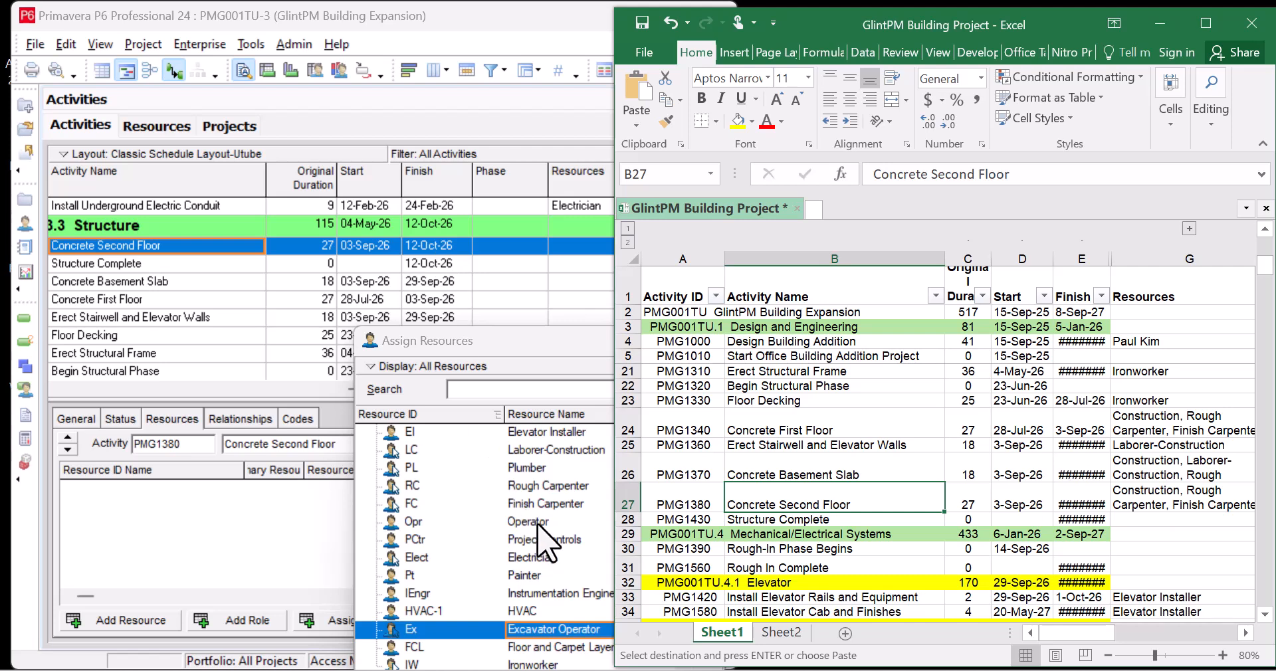
# Assign Finish Carpenter and Rough Carpenter to Concrete Second Floor
pyautogui.click(558, 505)
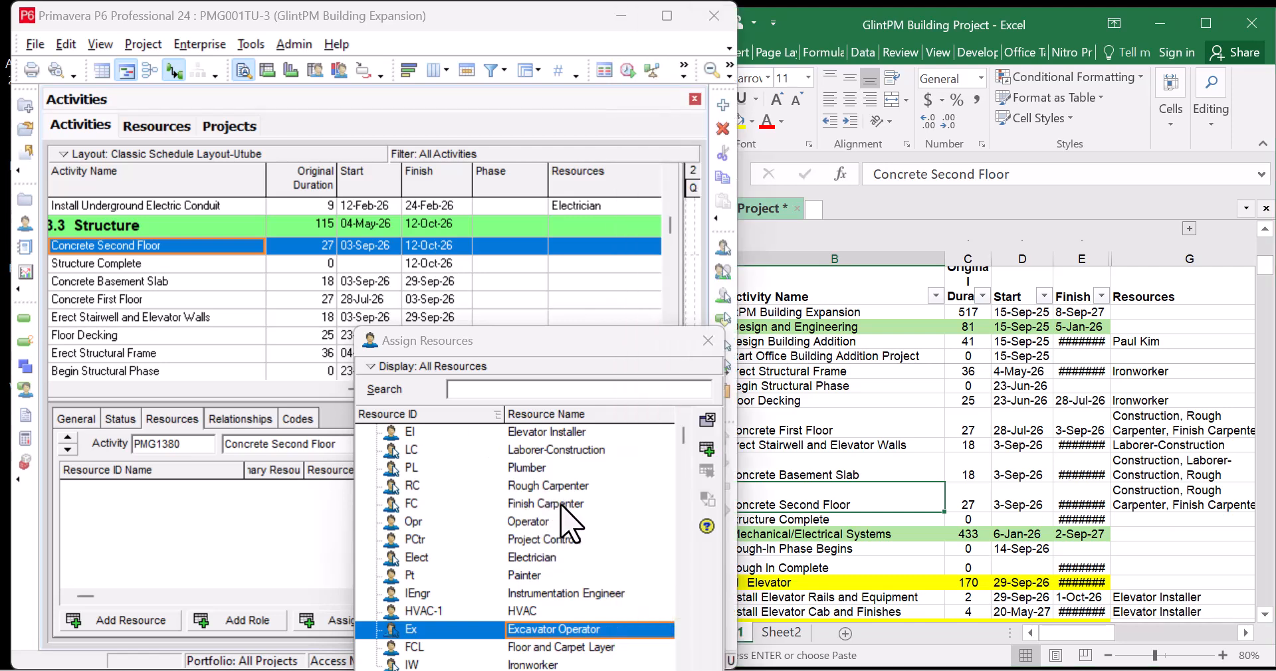
pyautogui.click(706, 447)
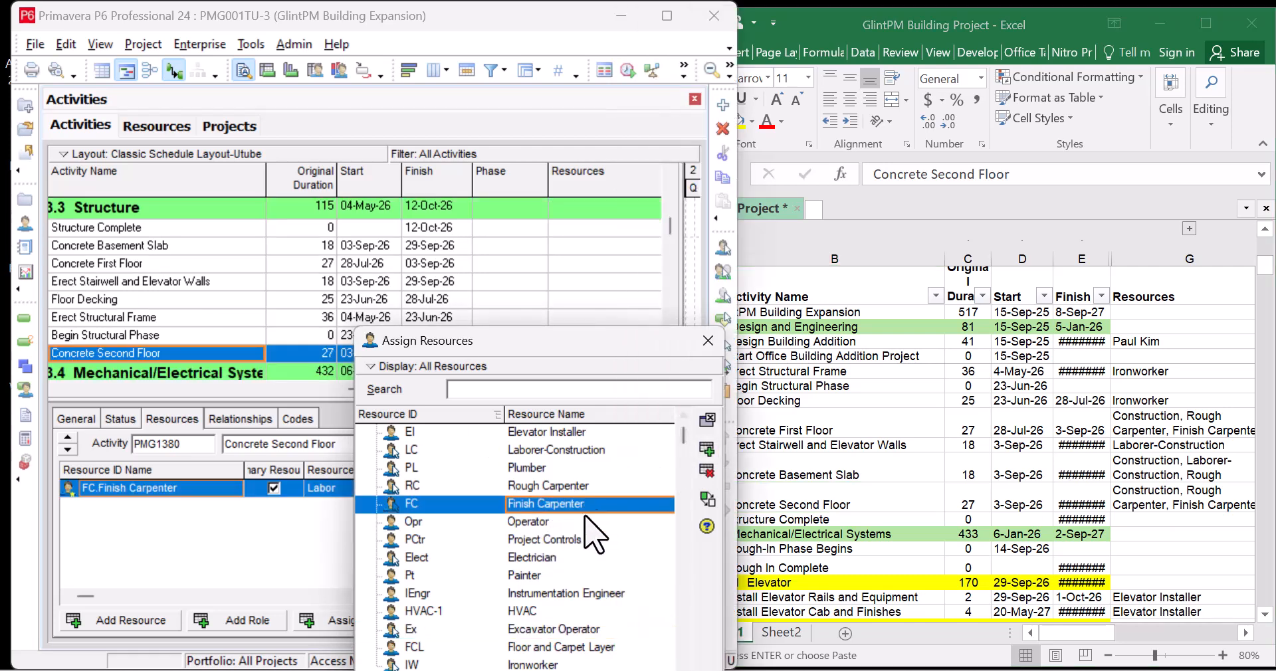
pyautogui.scroll(-1, 583, 519)
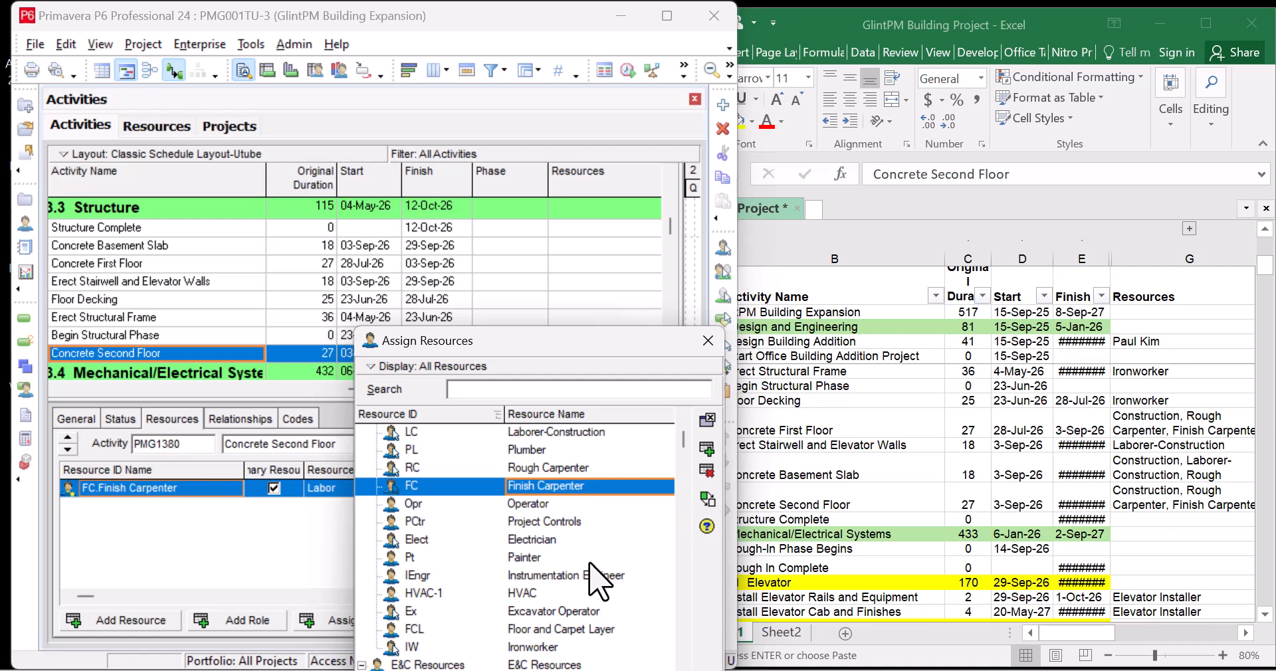
pyautogui.scroll(-2, 600, 581)
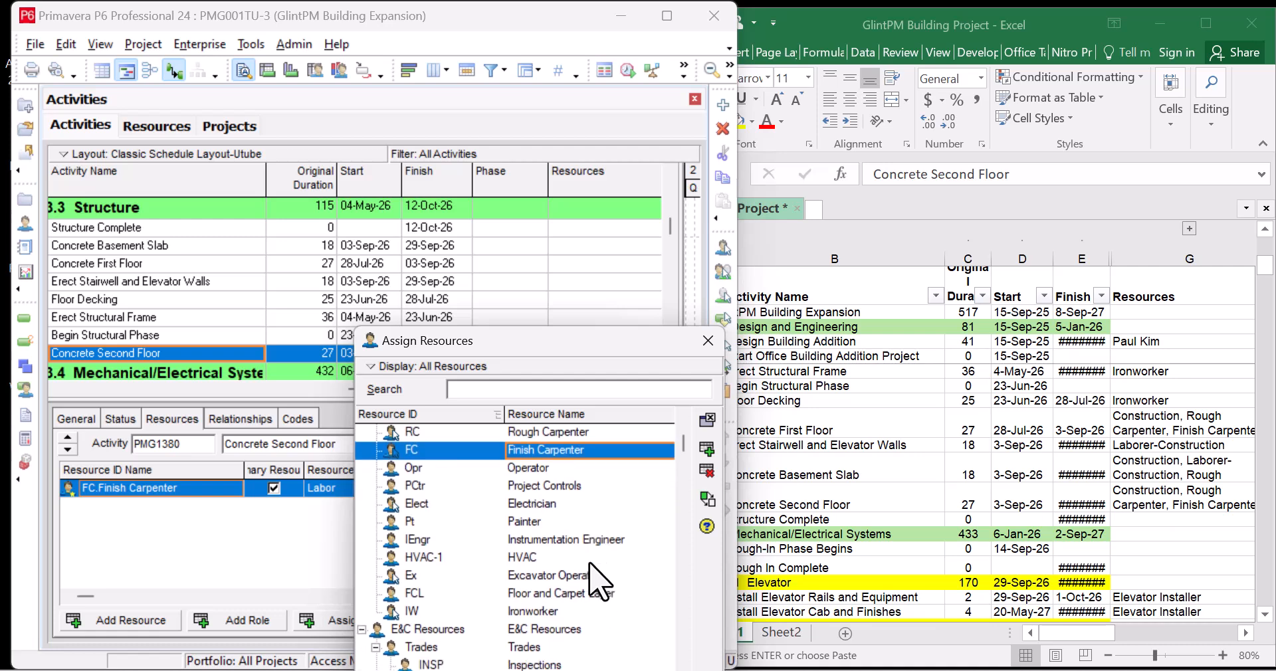
pyautogui.scroll(2, 600, 581)
pyautogui.scroll(-2, 600, 581)
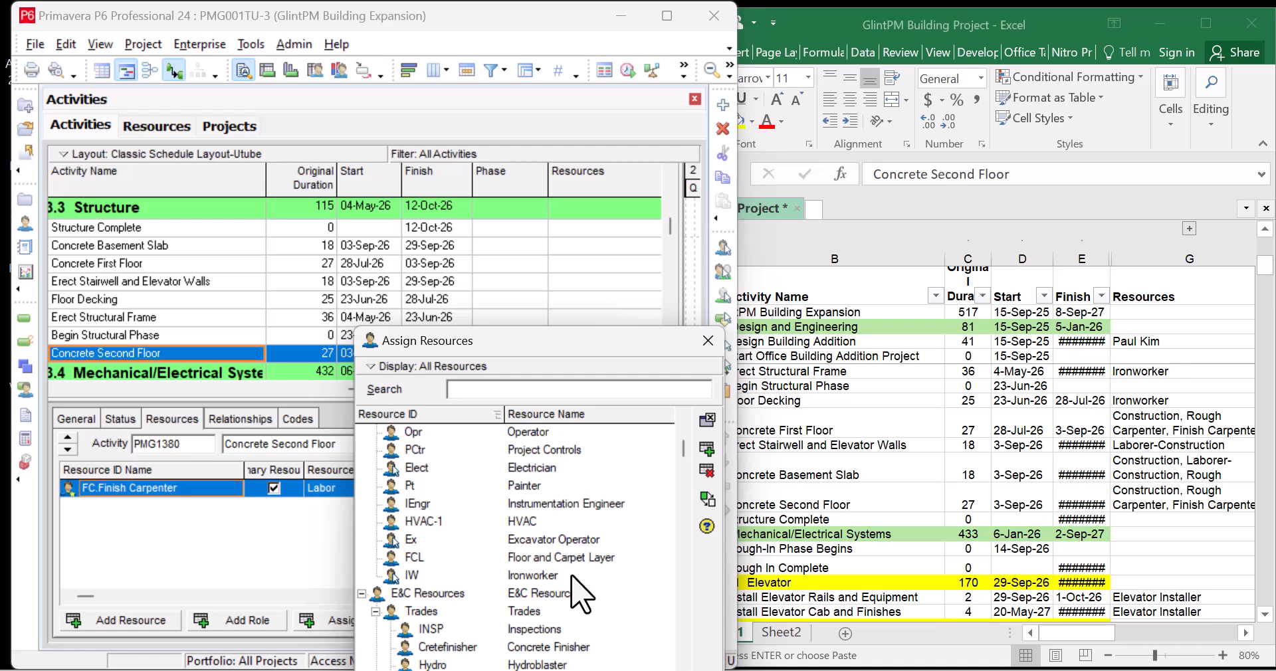
pyautogui.scroll(4, 583, 593)
pyautogui.scroll(3, 550, 530)
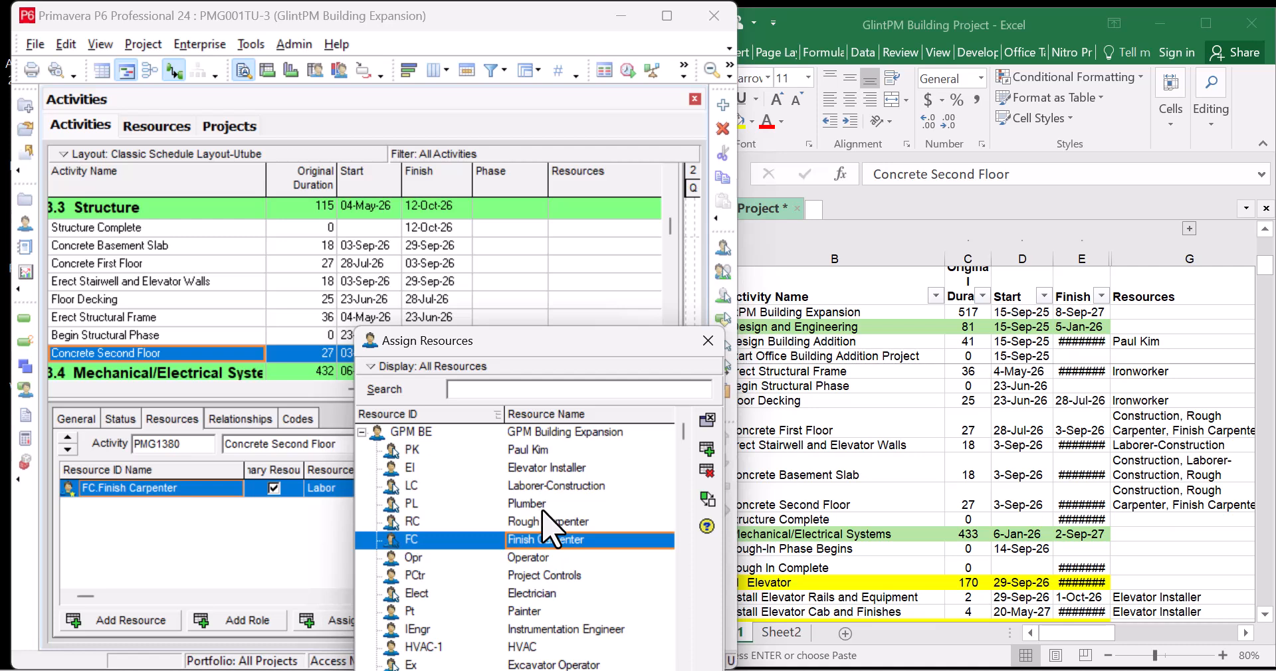
pyautogui.click(560, 521)
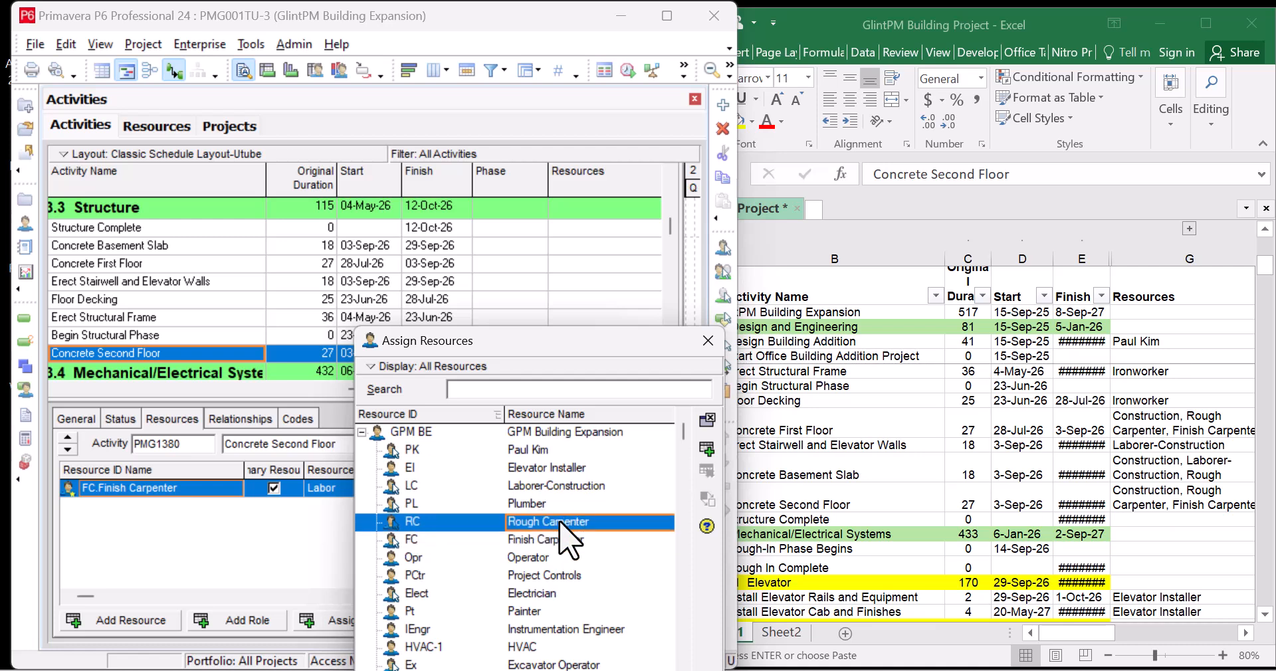
pyautogui.click(707, 450)
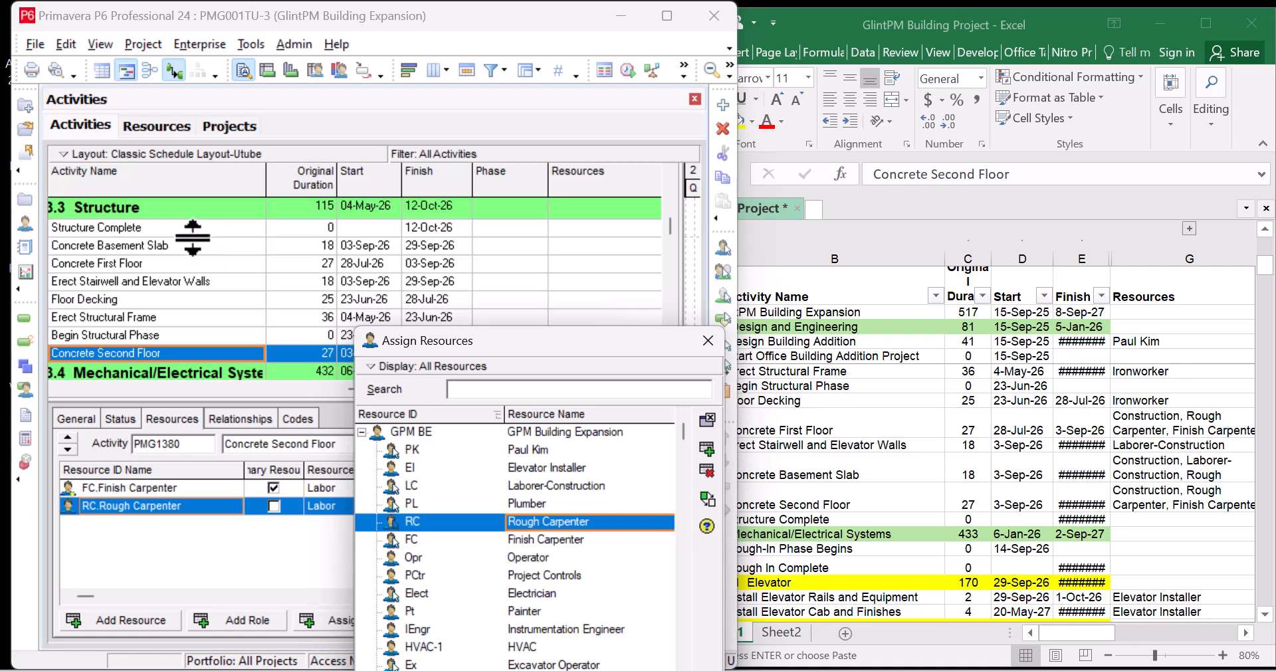
# After checking Excel, give Concrete Basement Slab Rough Carpenter and Laborer-Construction
pyautogui.click(231, 247)
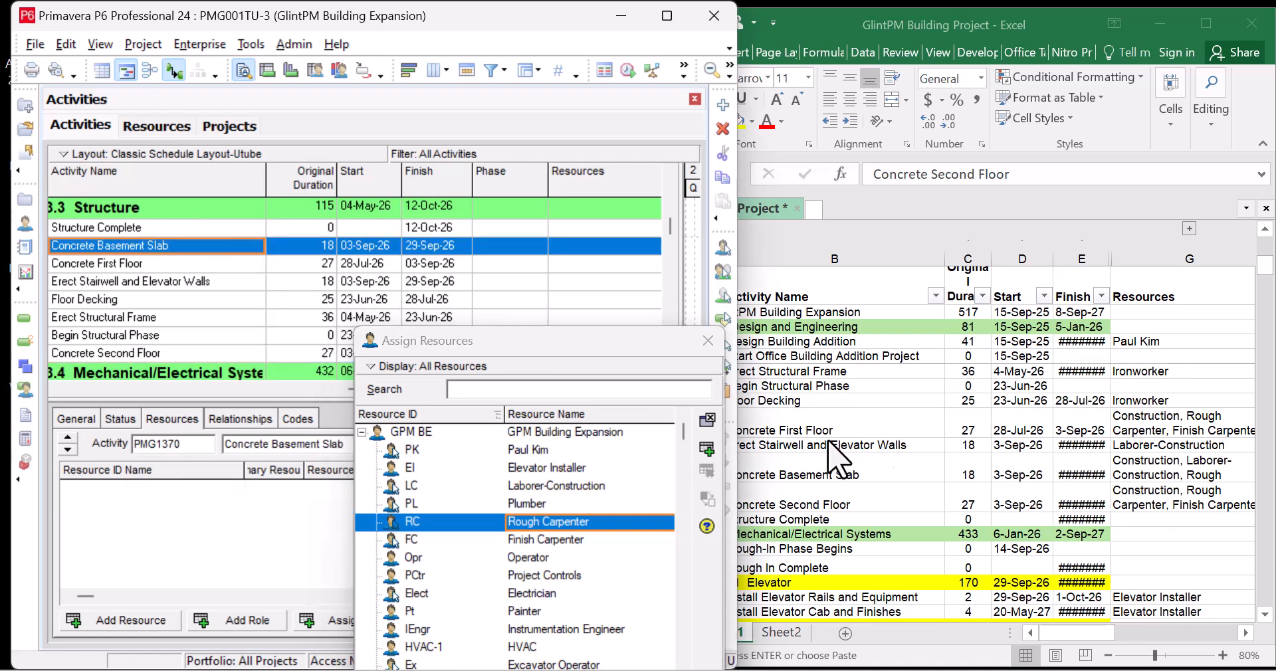
pyautogui.click(911, 450)
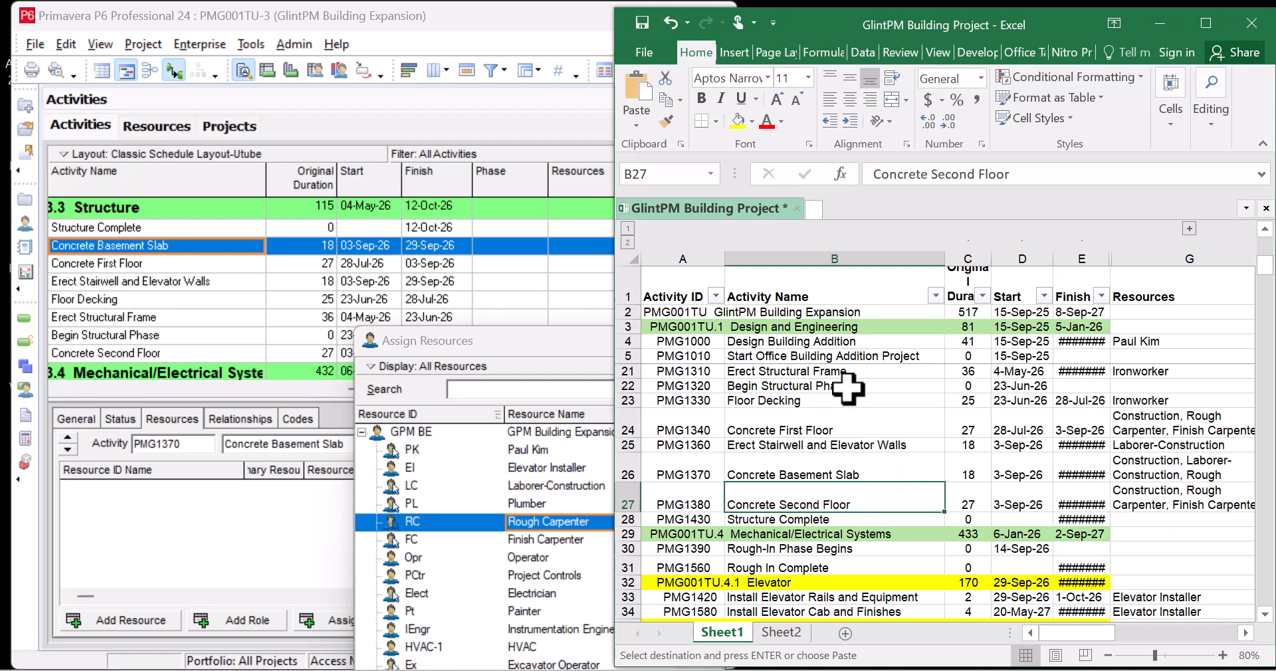
pyautogui.scroll(1, 854, 392)
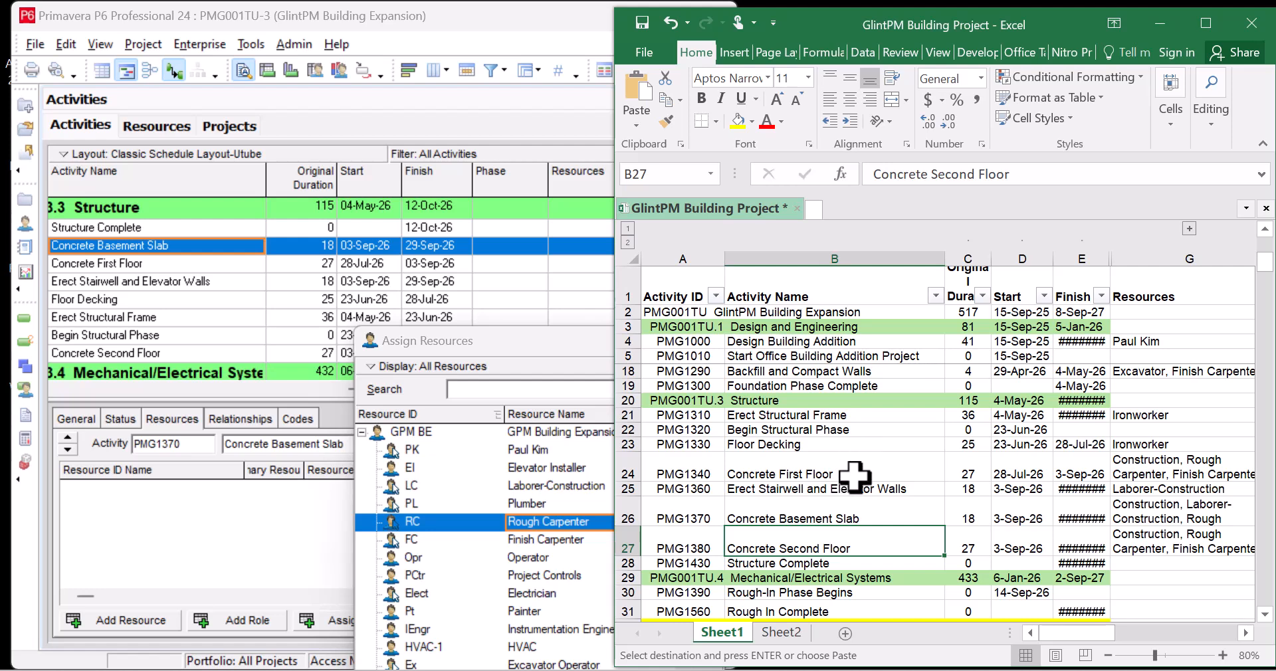
pyautogui.click(857, 512)
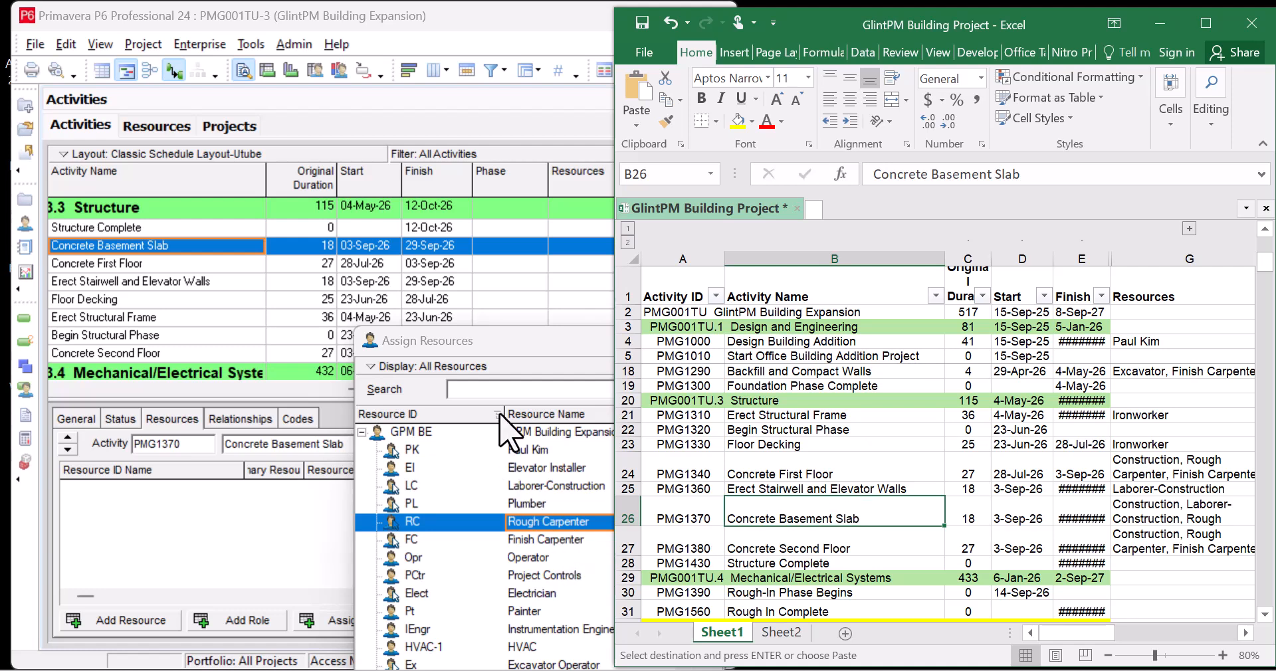
pyautogui.click(526, 349)
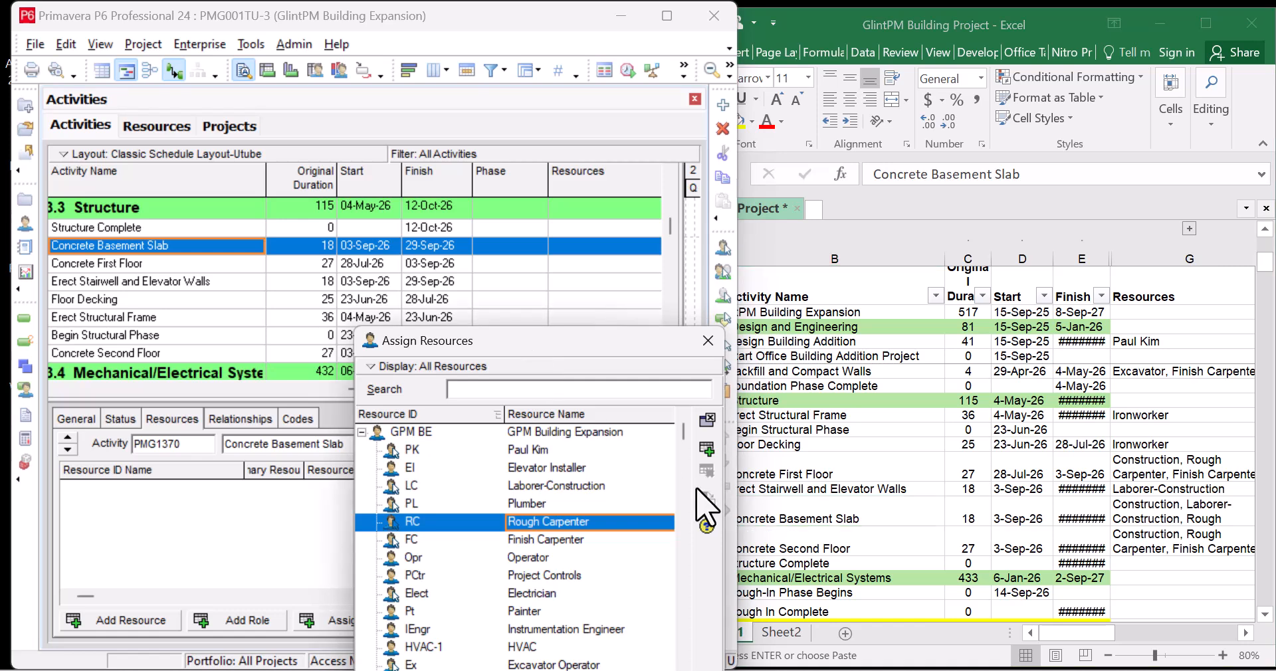
pyautogui.click(707, 451)
pyautogui.click(585, 487)
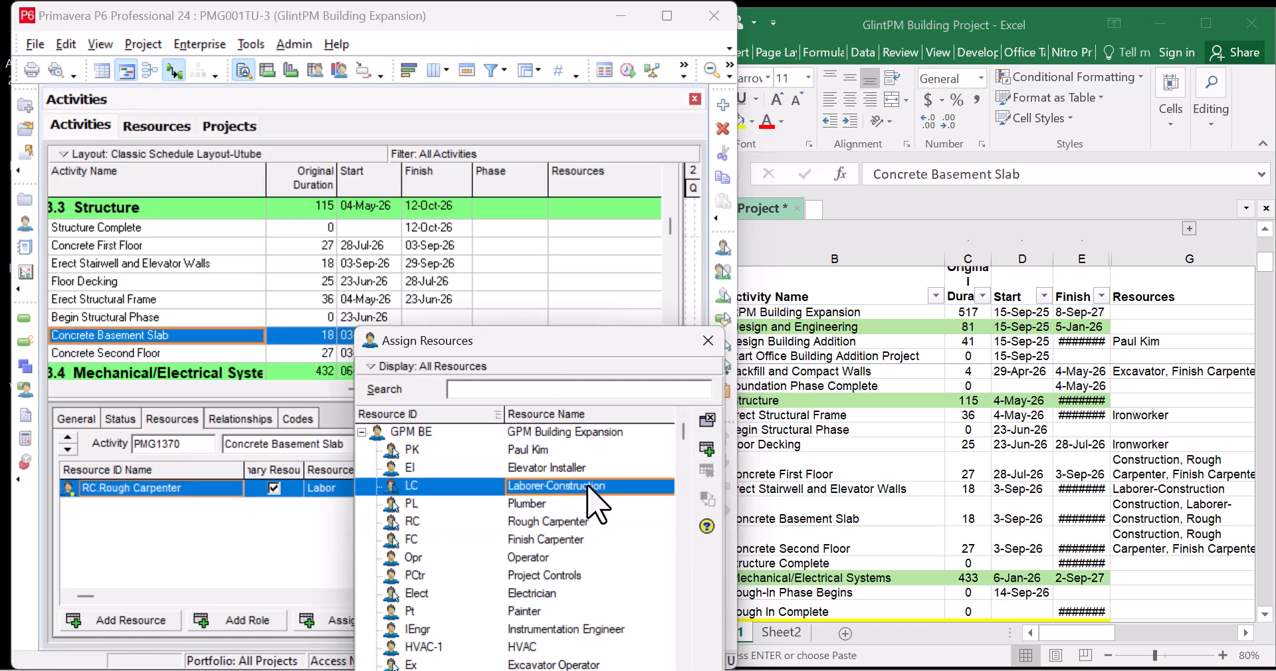
pyautogui.click(706, 451)
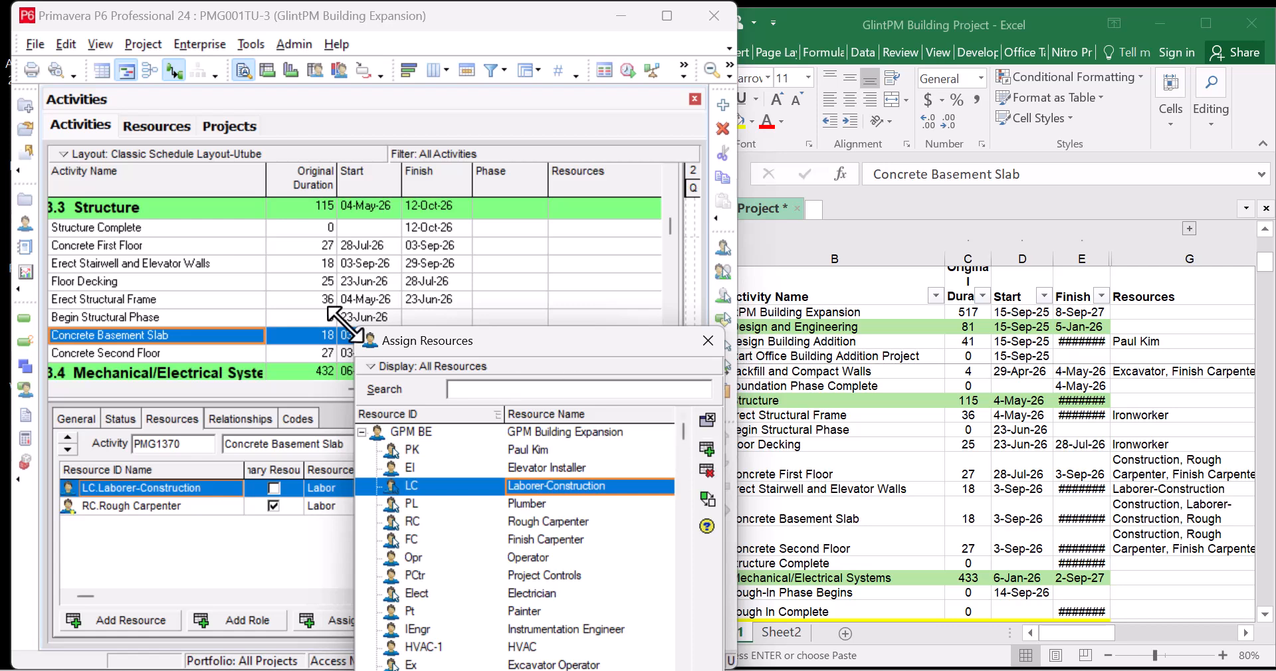
# Assign Laborer-Construction, Rough Carpenter and Finish Carpenter to Concrete First Floor
pyautogui.click(186, 246)
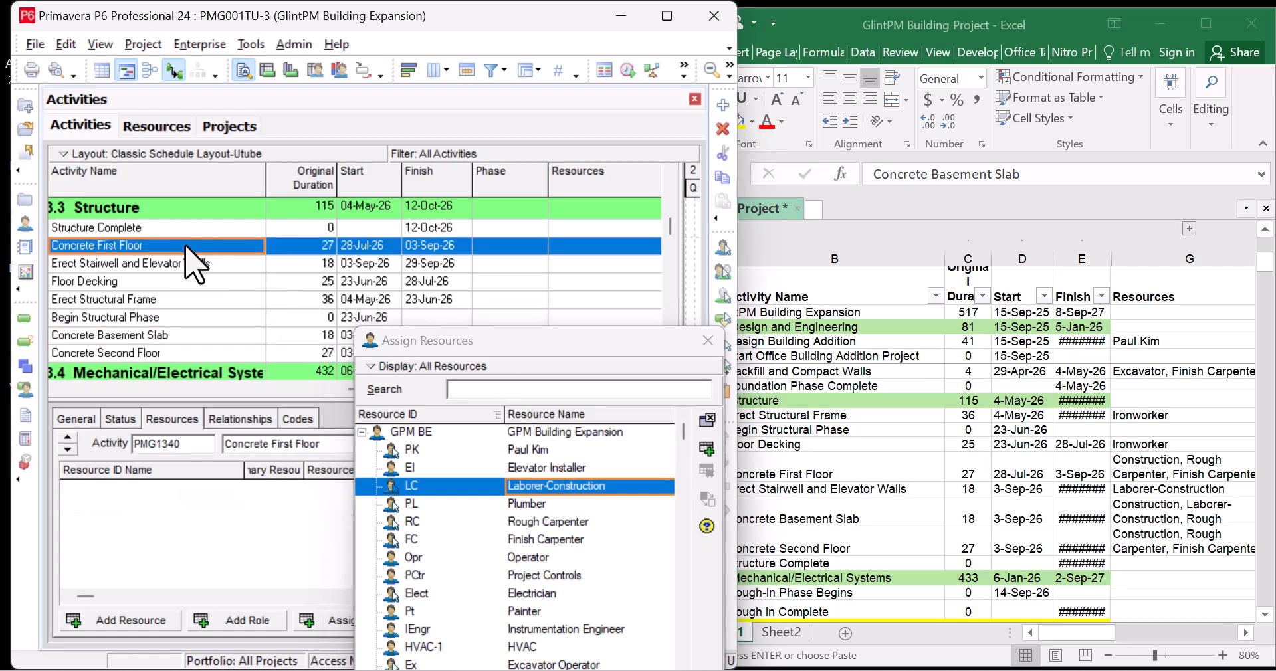
pyautogui.click(857, 474)
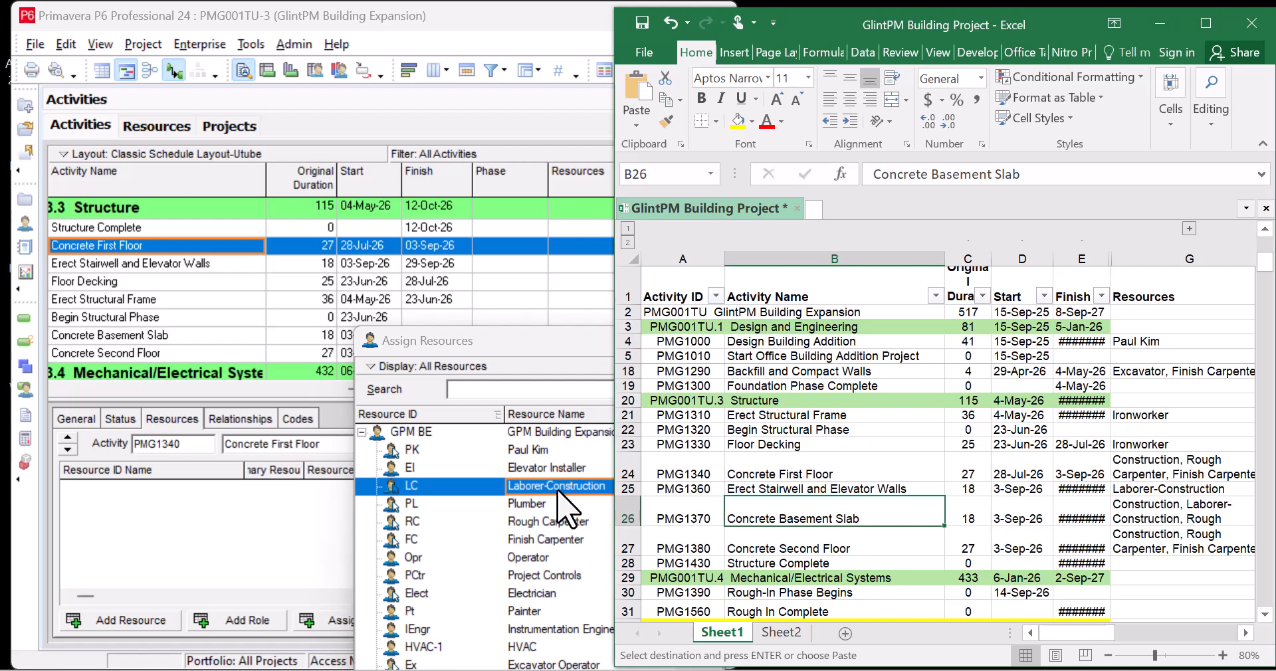
pyautogui.click(538, 357)
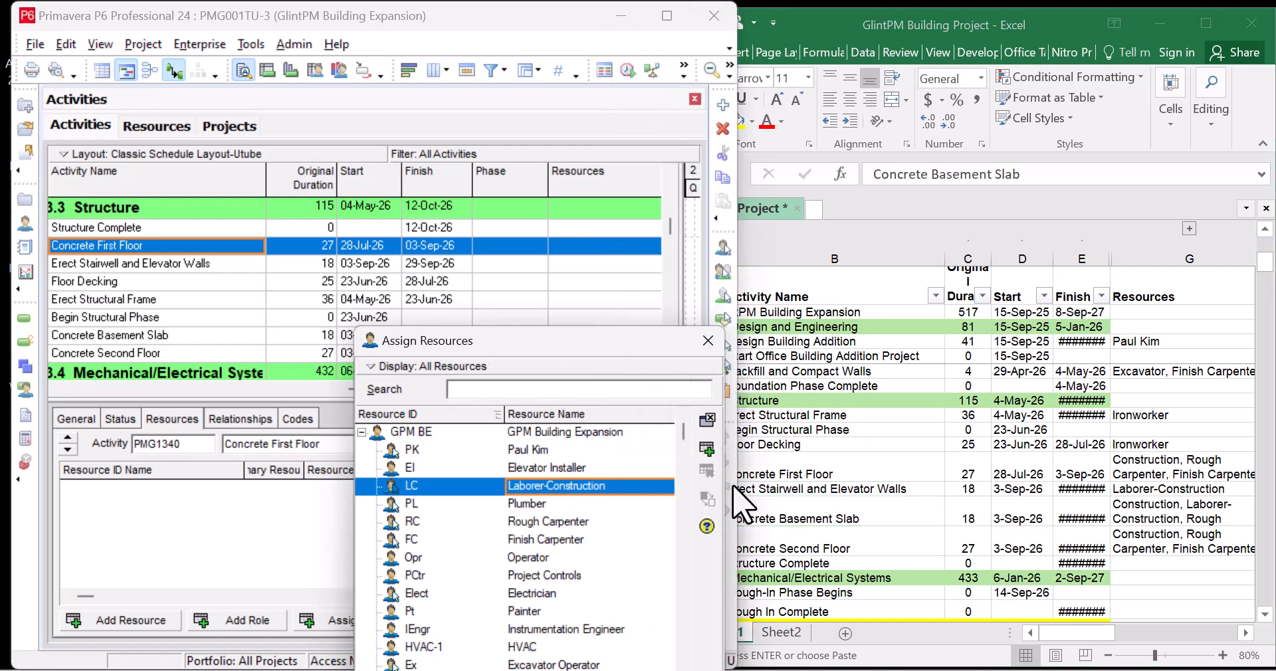
pyautogui.click(707, 449)
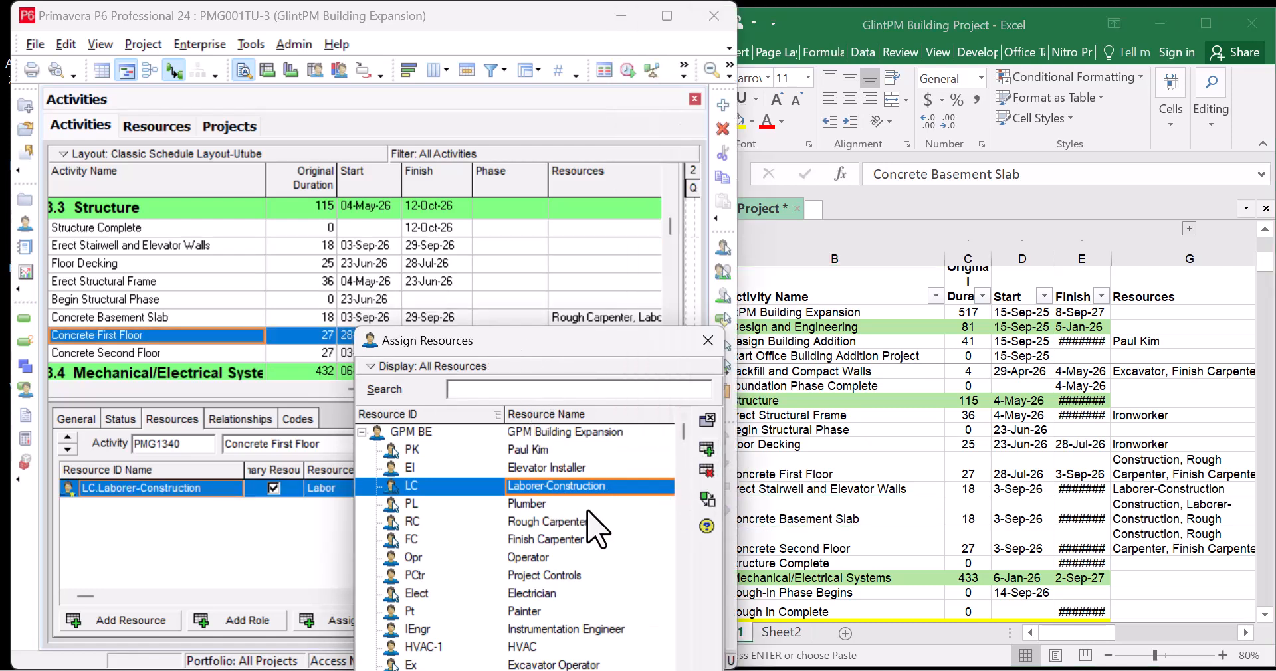
pyautogui.click(588, 522)
pyautogui.click(707, 450)
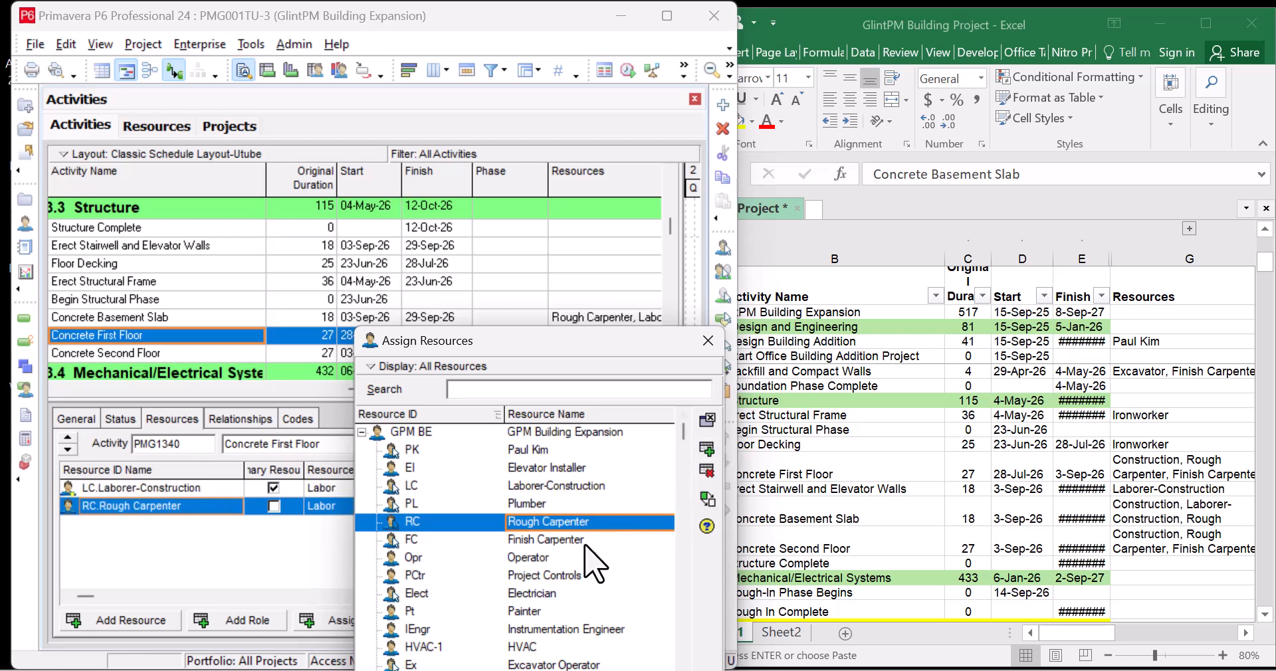
pyautogui.click(585, 542)
pyautogui.click(707, 450)
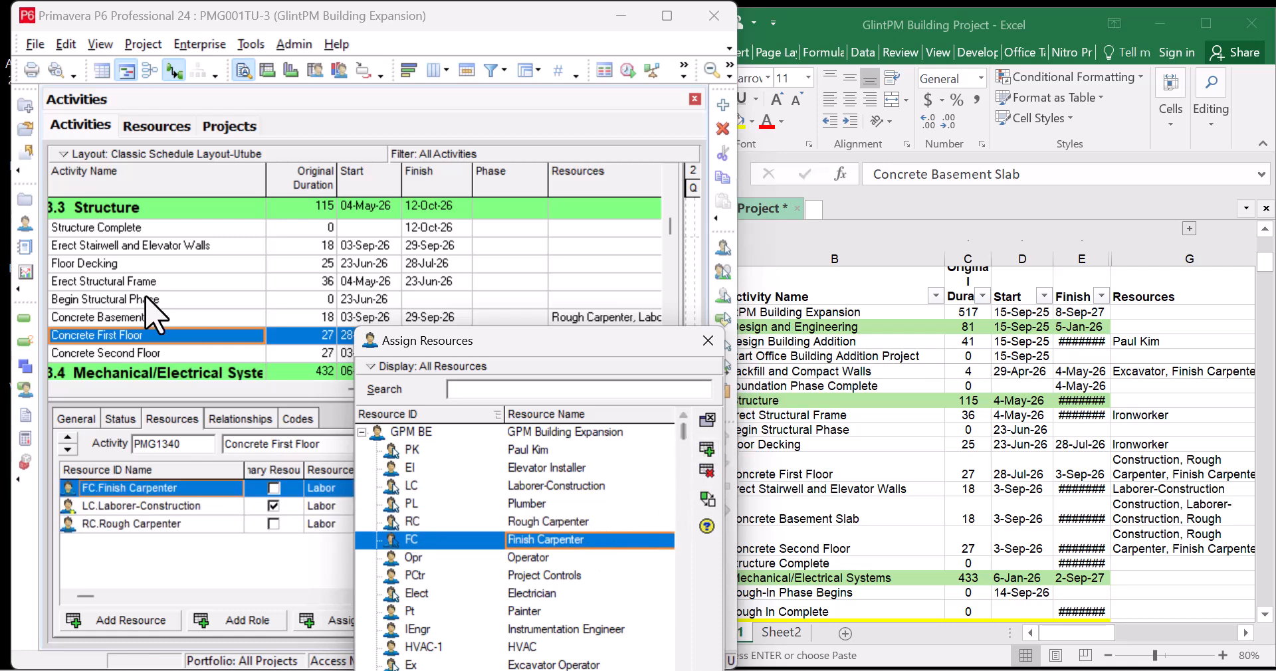
# After checking Excel, assign Laborer-Construction to Erect Stairwell and Elevator Walls
pyautogui.click(187, 247)
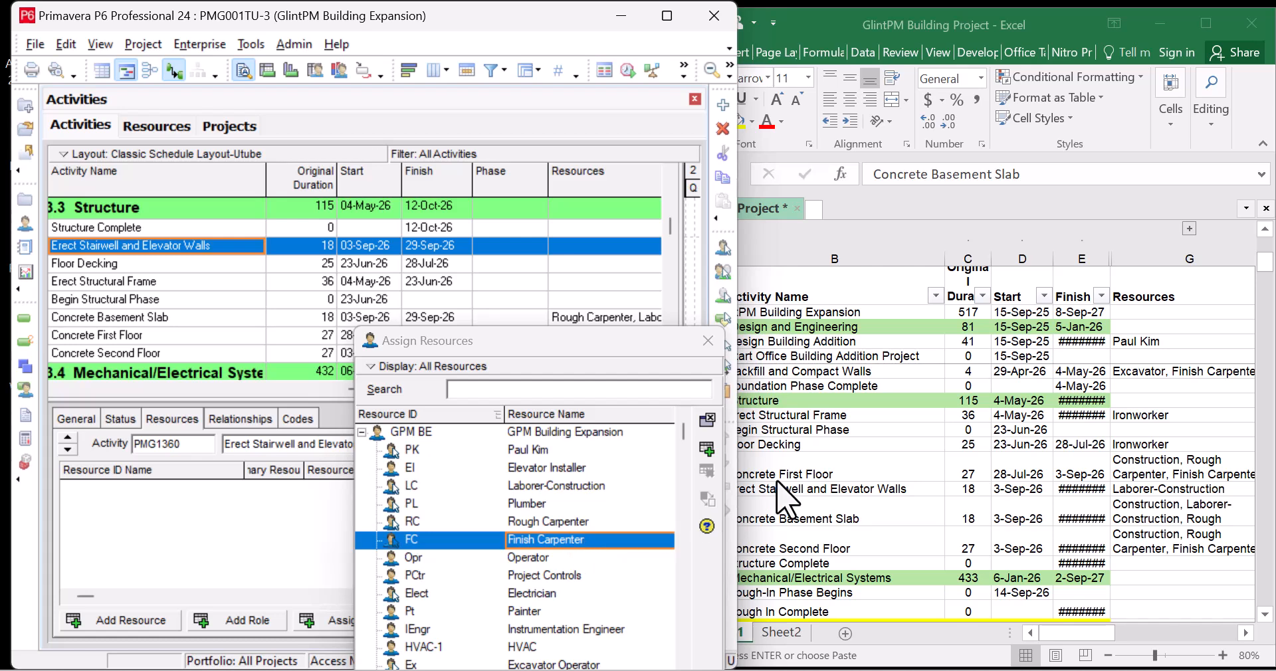
pyautogui.click(851, 495)
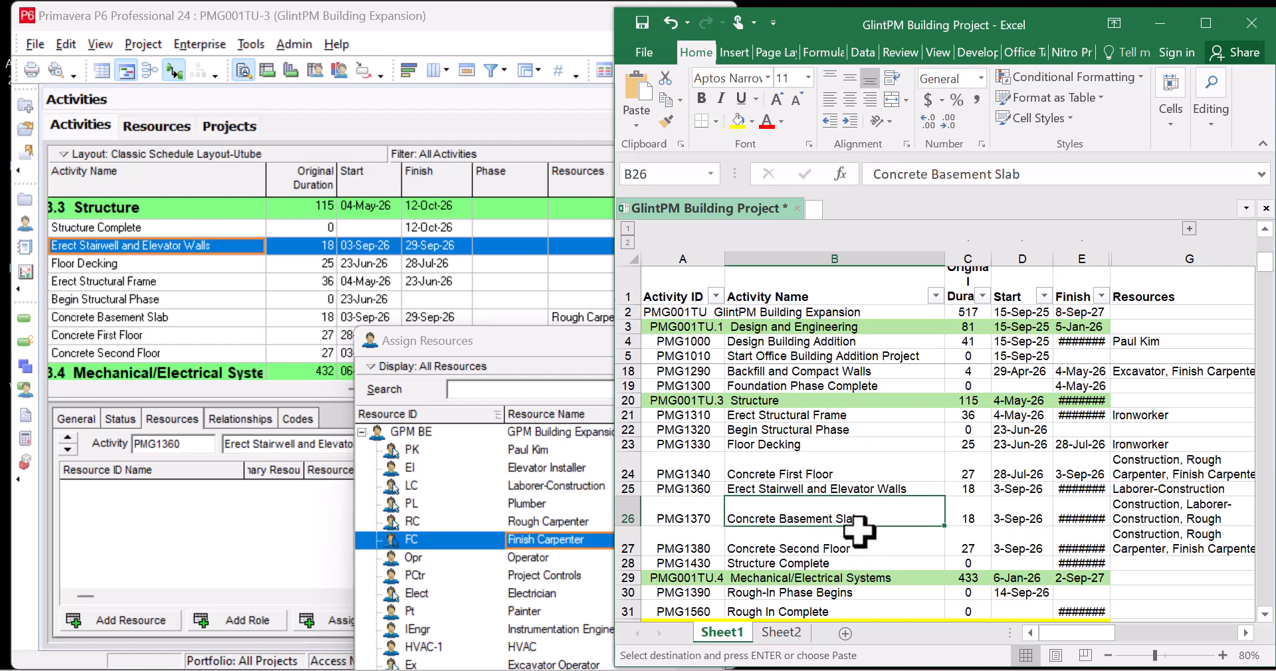
pyautogui.click(868, 488)
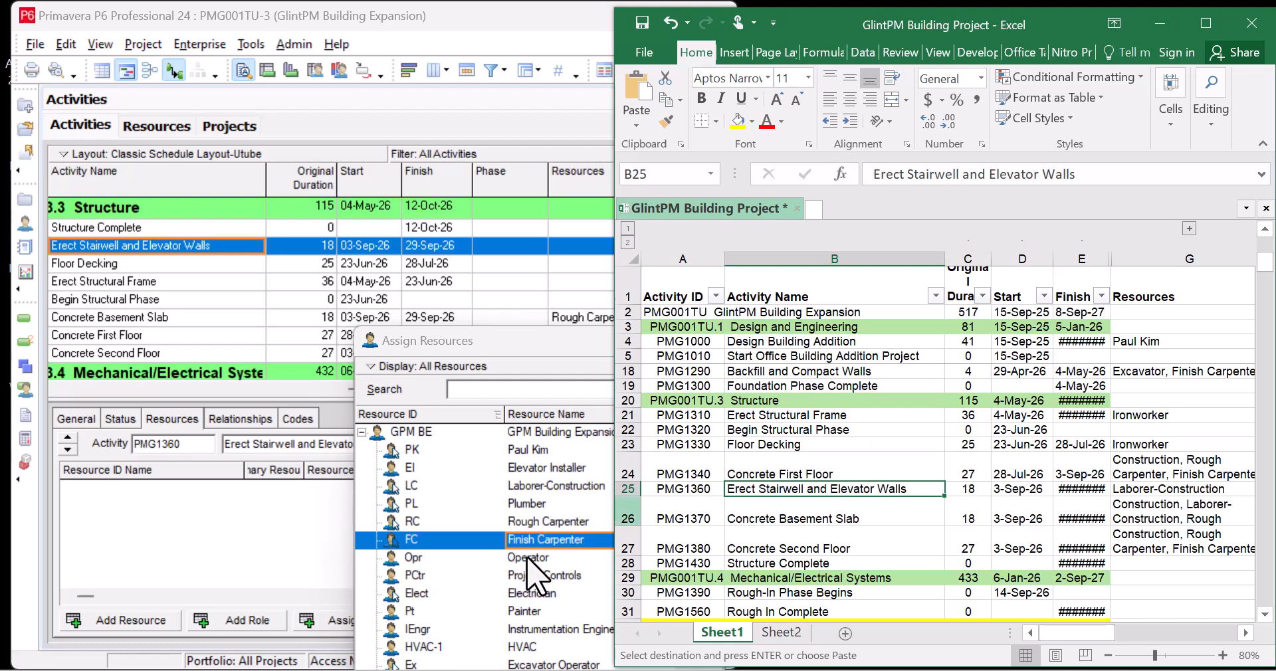
pyautogui.click(568, 485)
pyautogui.click(708, 450)
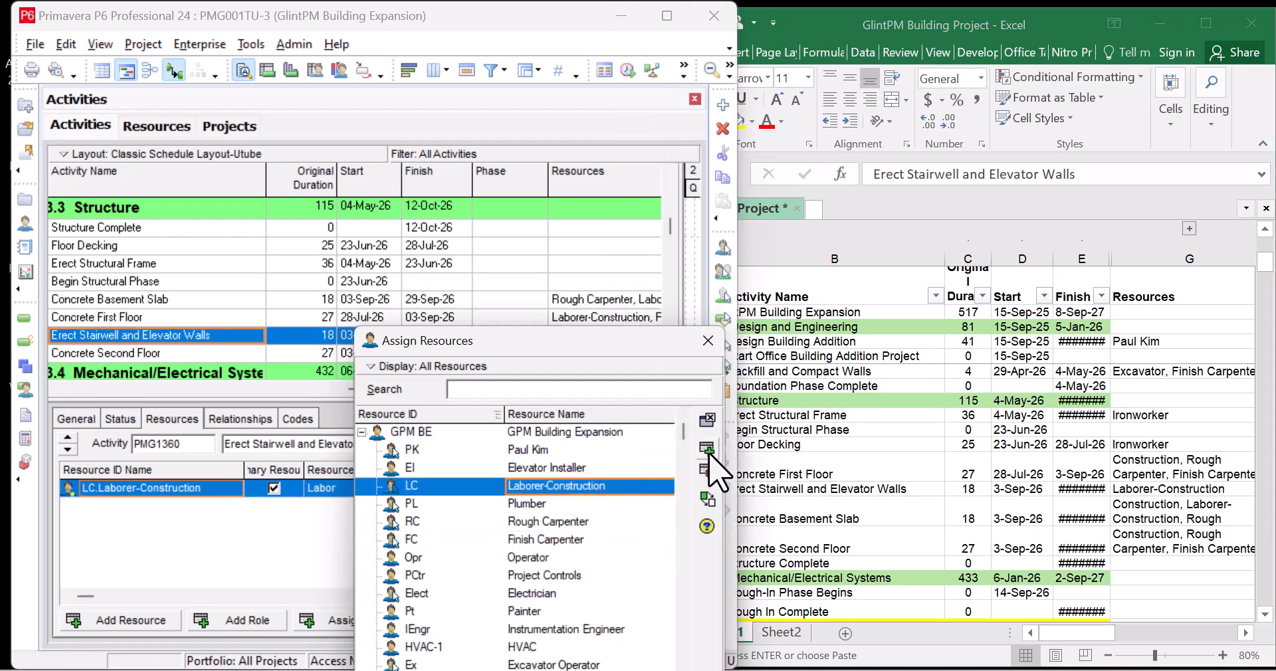
# Assign Ironworker to Floor Decking and Erect Structural Frame
pyautogui.click(189, 247)
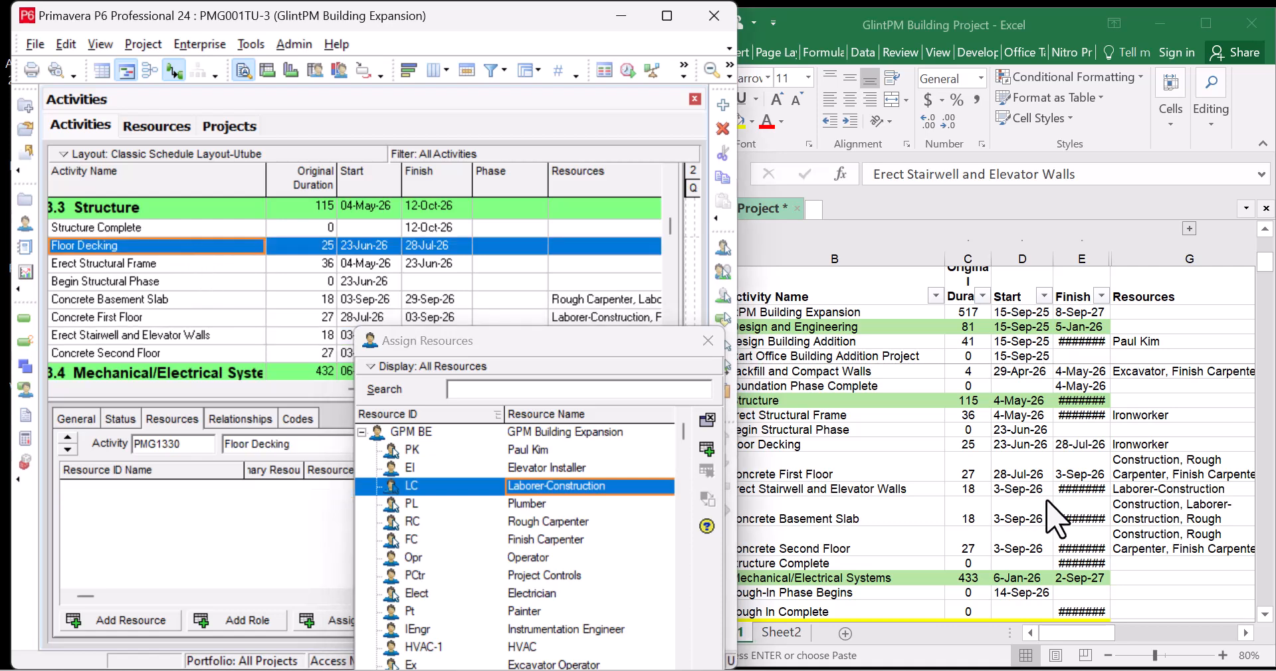
pyautogui.click(924, 459)
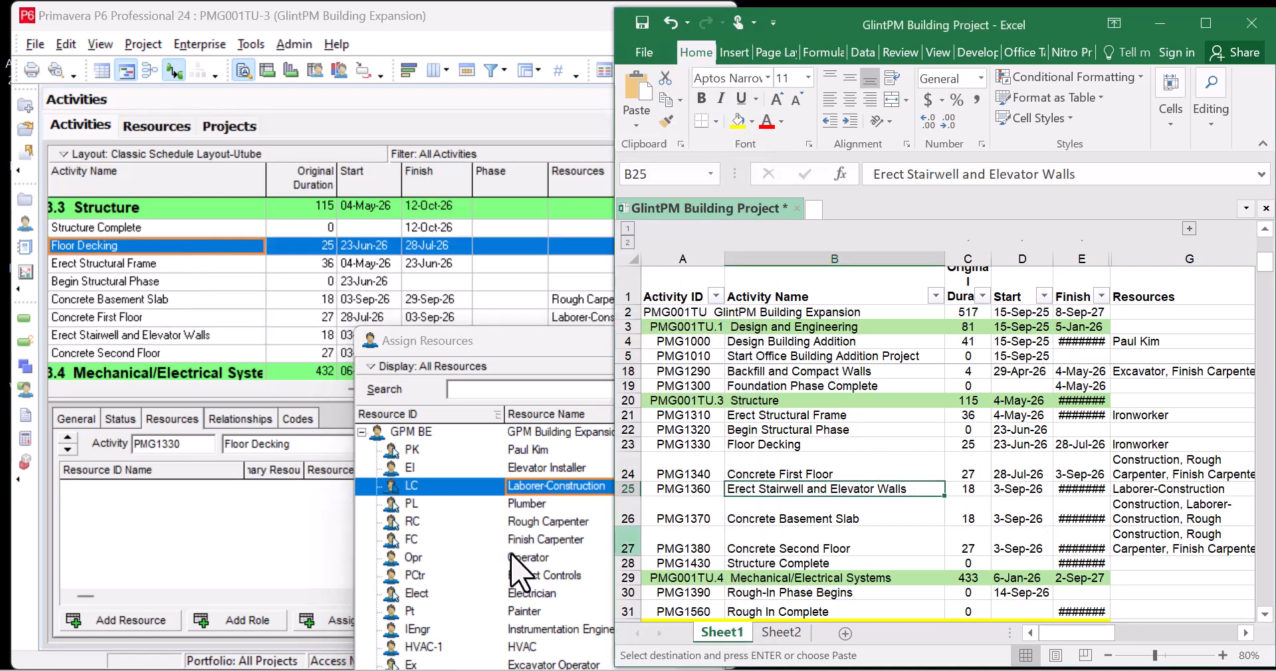
pyautogui.click(545, 611)
pyautogui.scroll(-2, 548, 628)
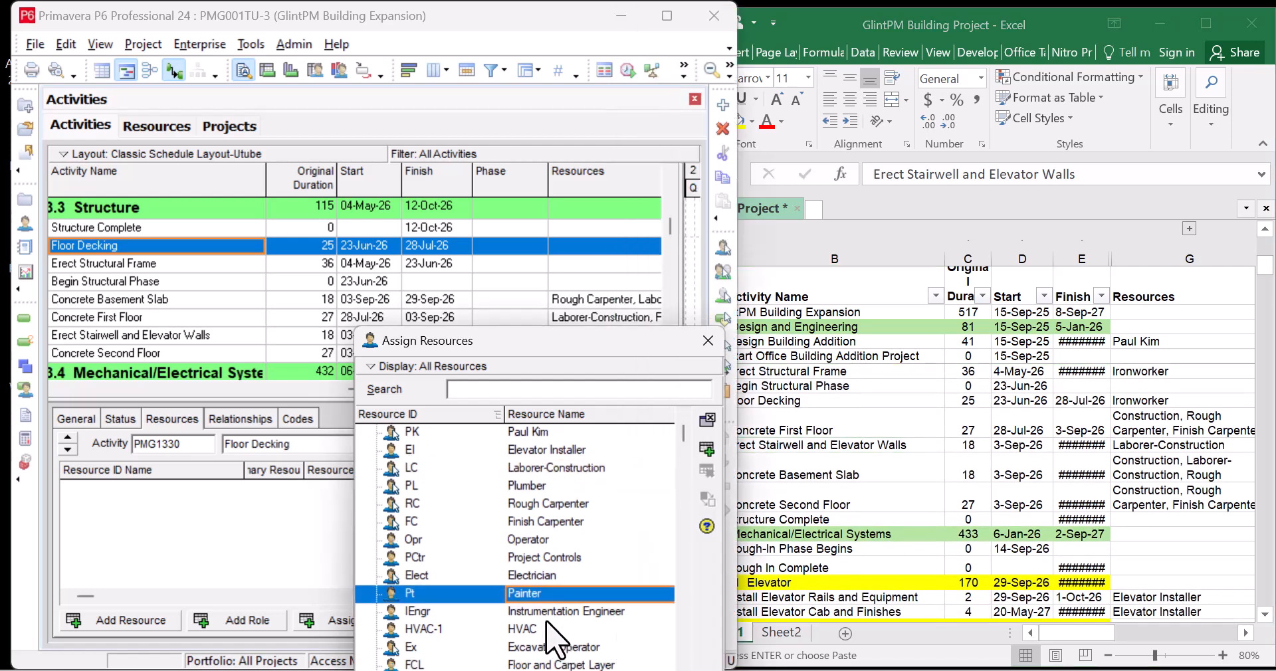
pyautogui.click(555, 662)
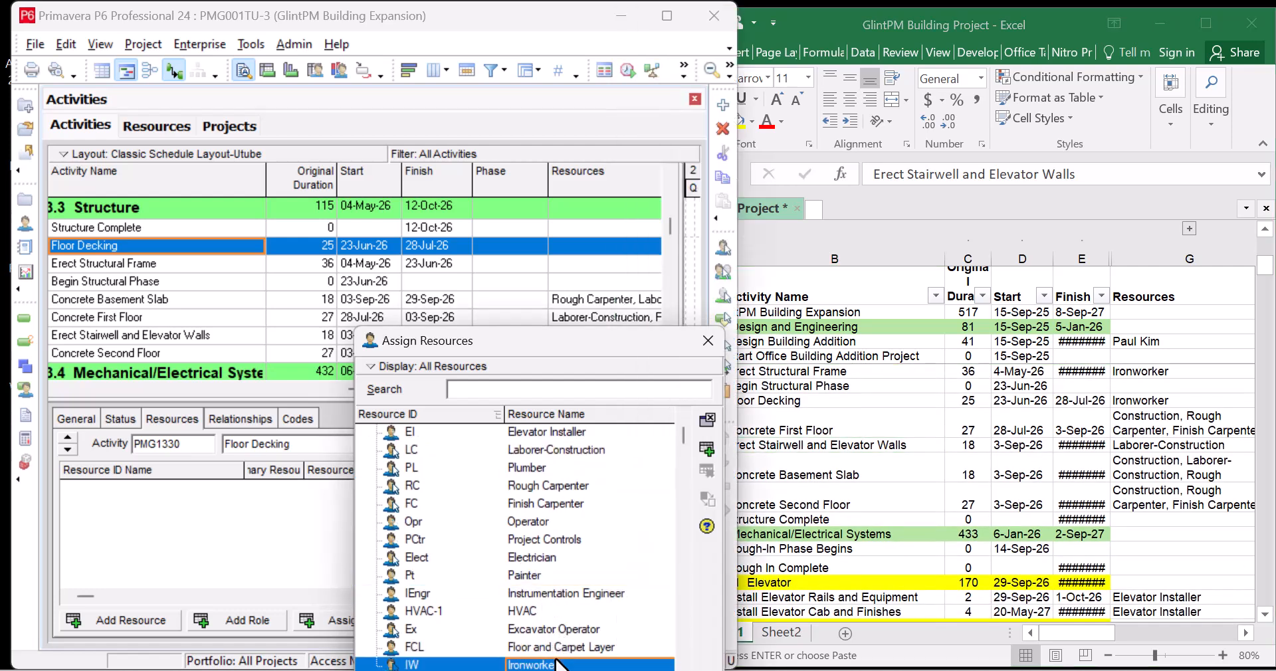
pyautogui.click(707, 449)
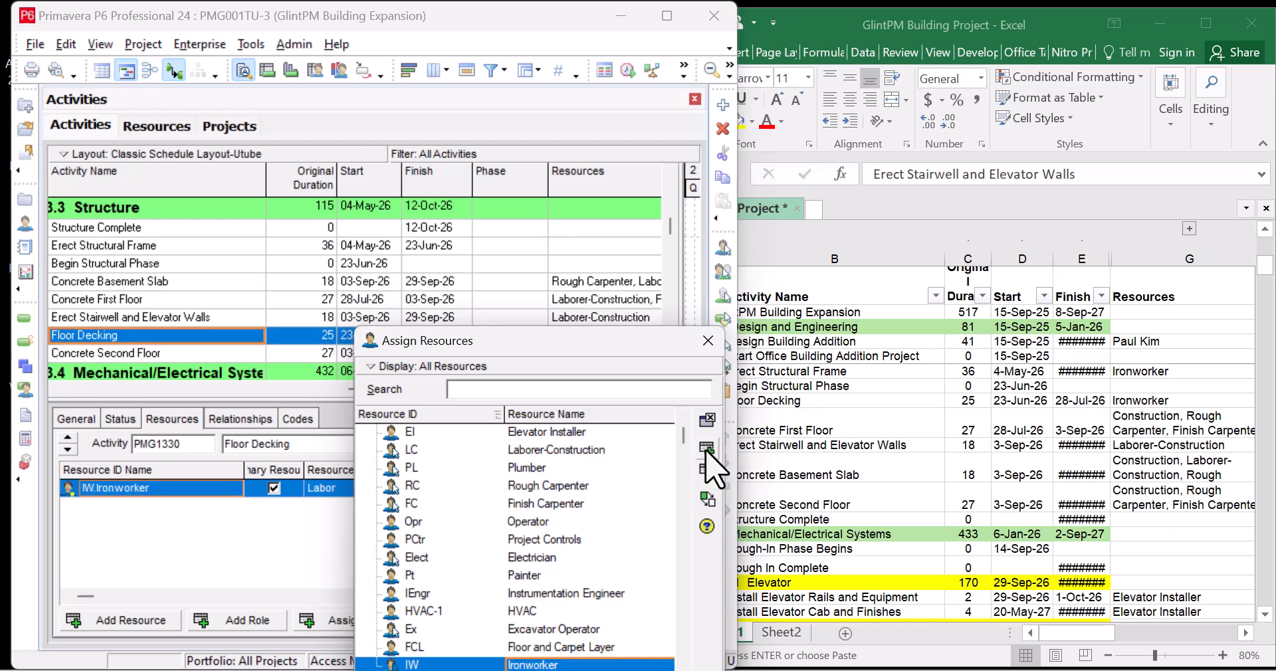
pyautogui.click(223, 247)
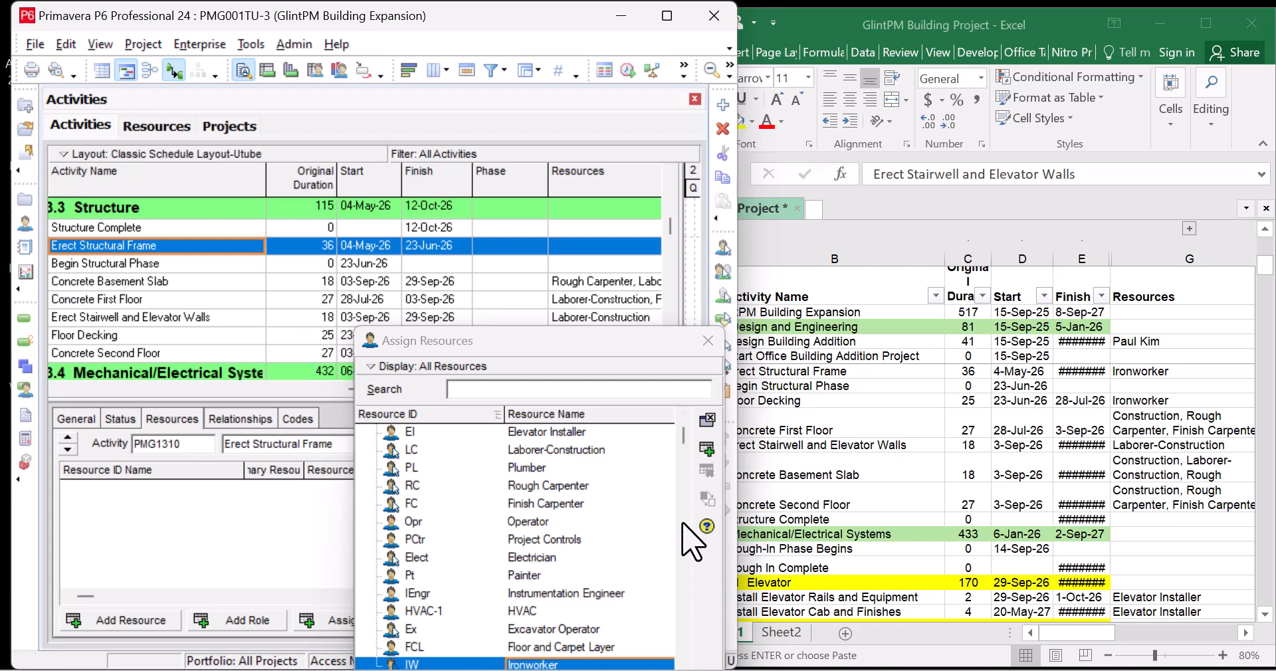
pyautogui.click(706, 451)
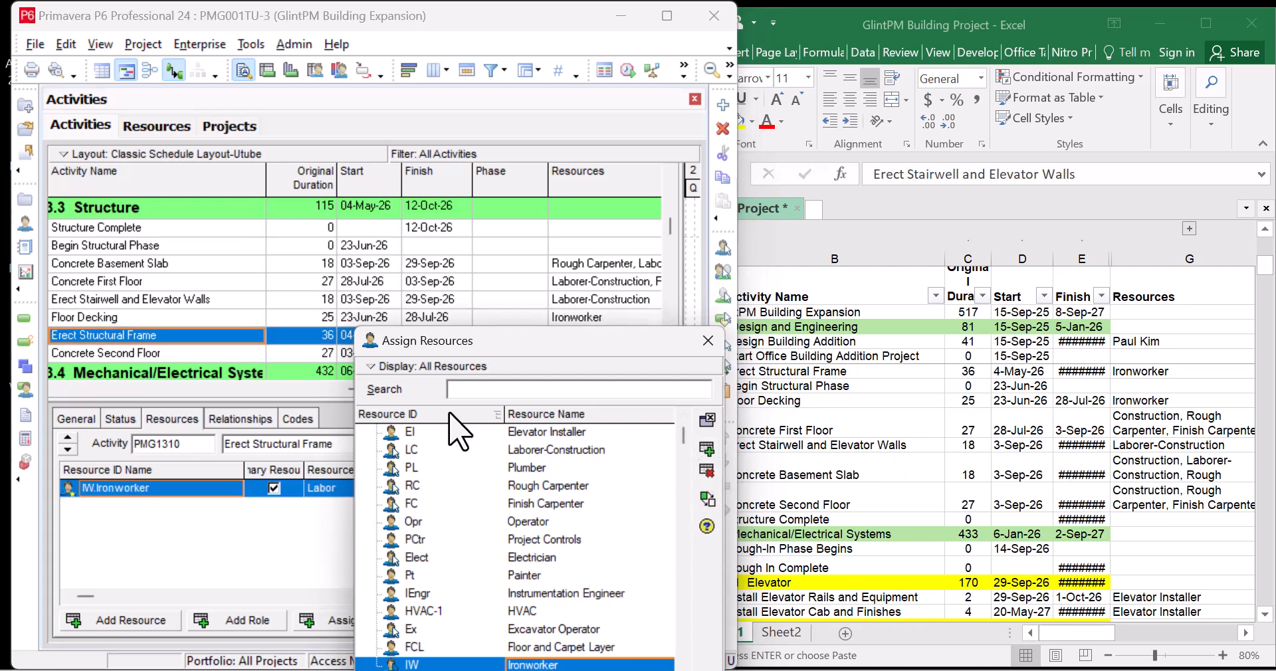
pyautogui.click(189, 265)
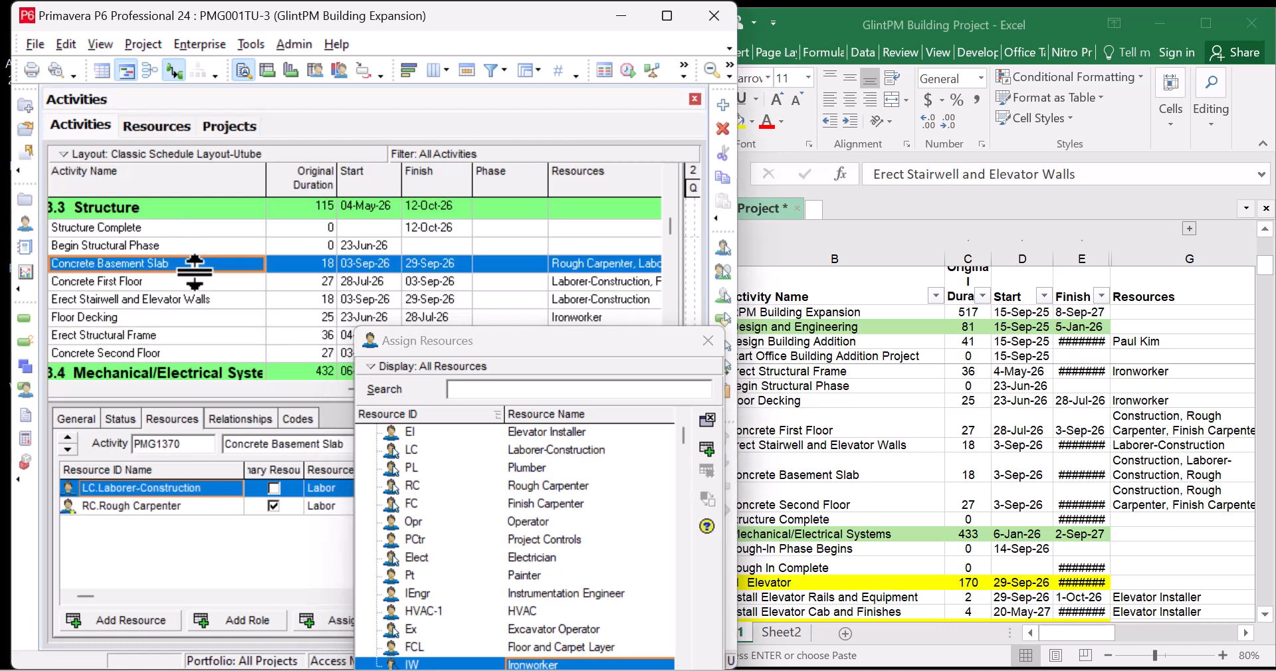
# Locate Install Elevator Cab and Finishes and check its resource in the Excel sheet
pyautogui.scroll(-2, 193, 266)
pyautogui.scroll(2, 193, 272)
pyautogui.scroll(-1, 223, 325)
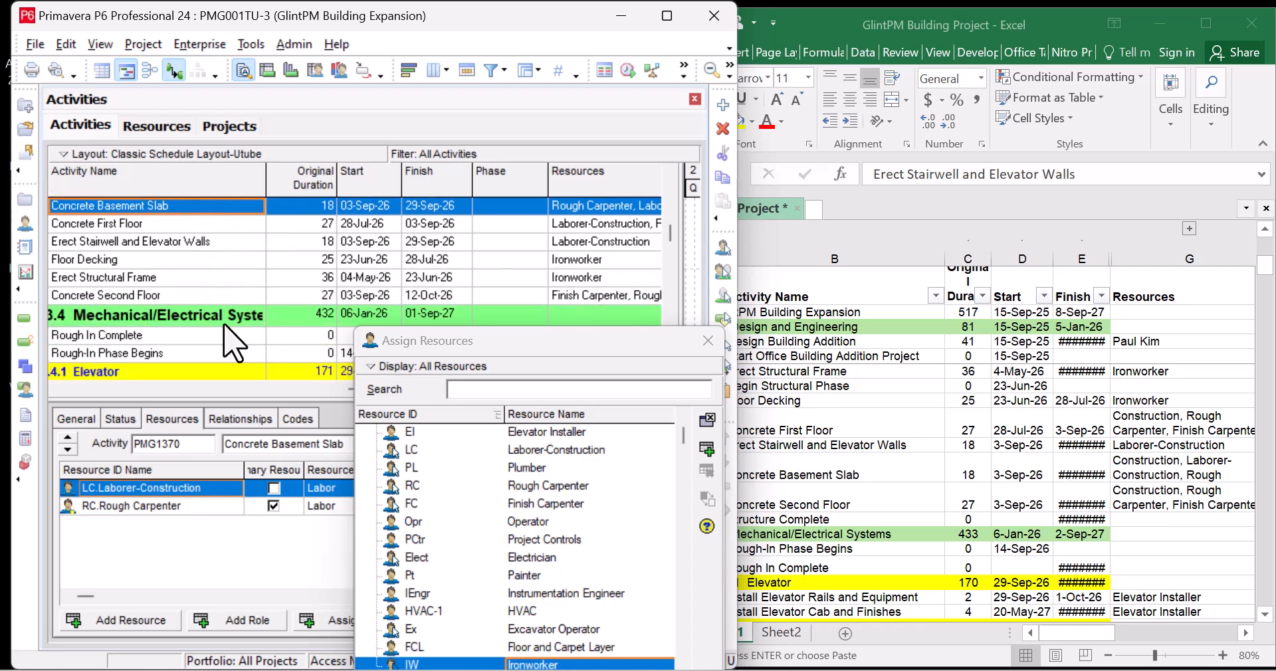
pyautogui.scroll(2, 223, 324)
pyautogui.scroll(-3, 229, 342)
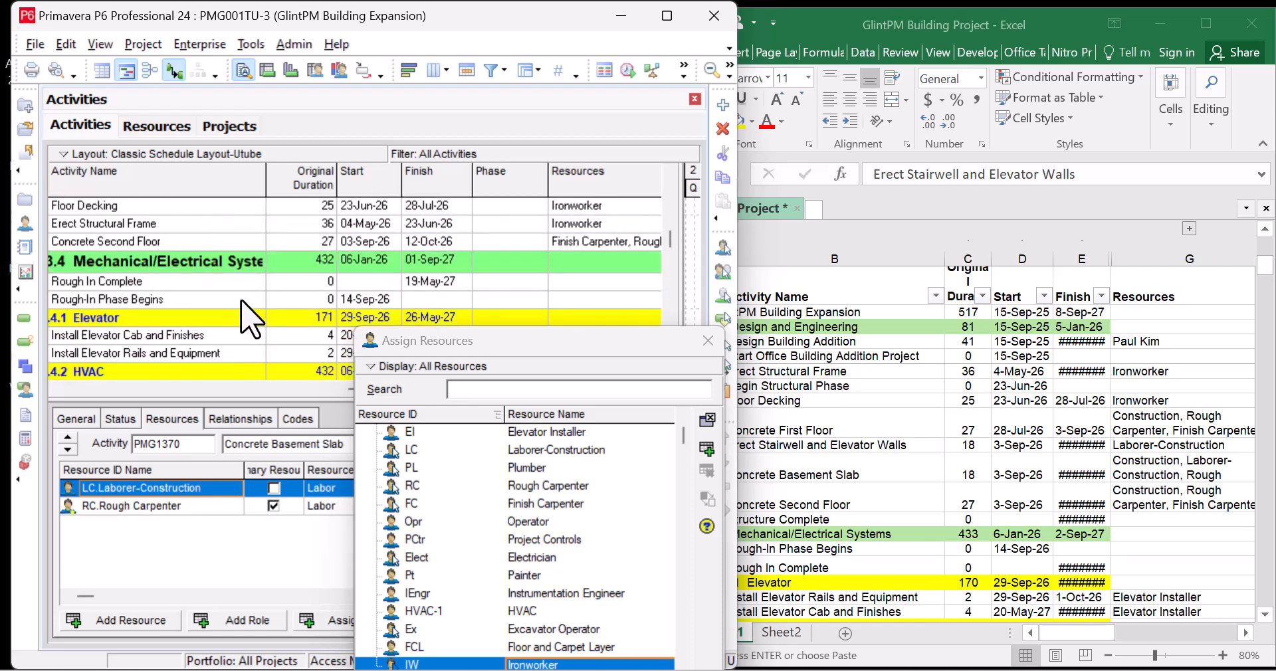
pyautogui.click(228, 283)
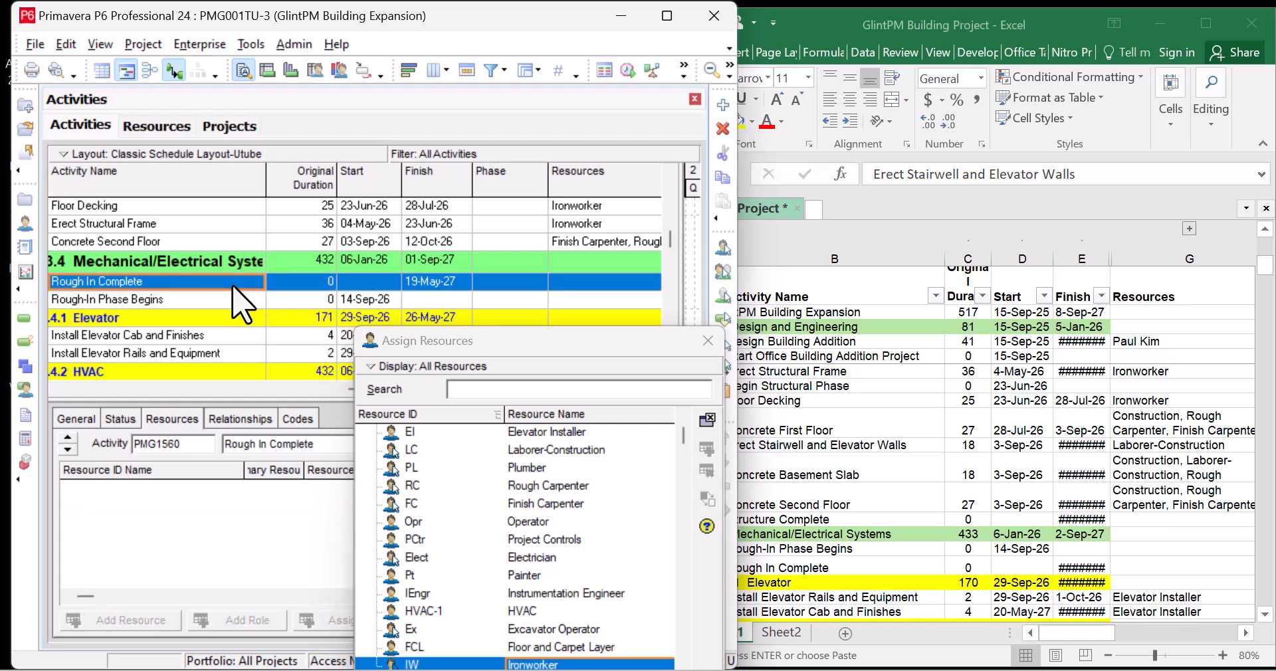
pyautogui.click(229, 299)
pyautogui.scroll(-1, 233, 306)
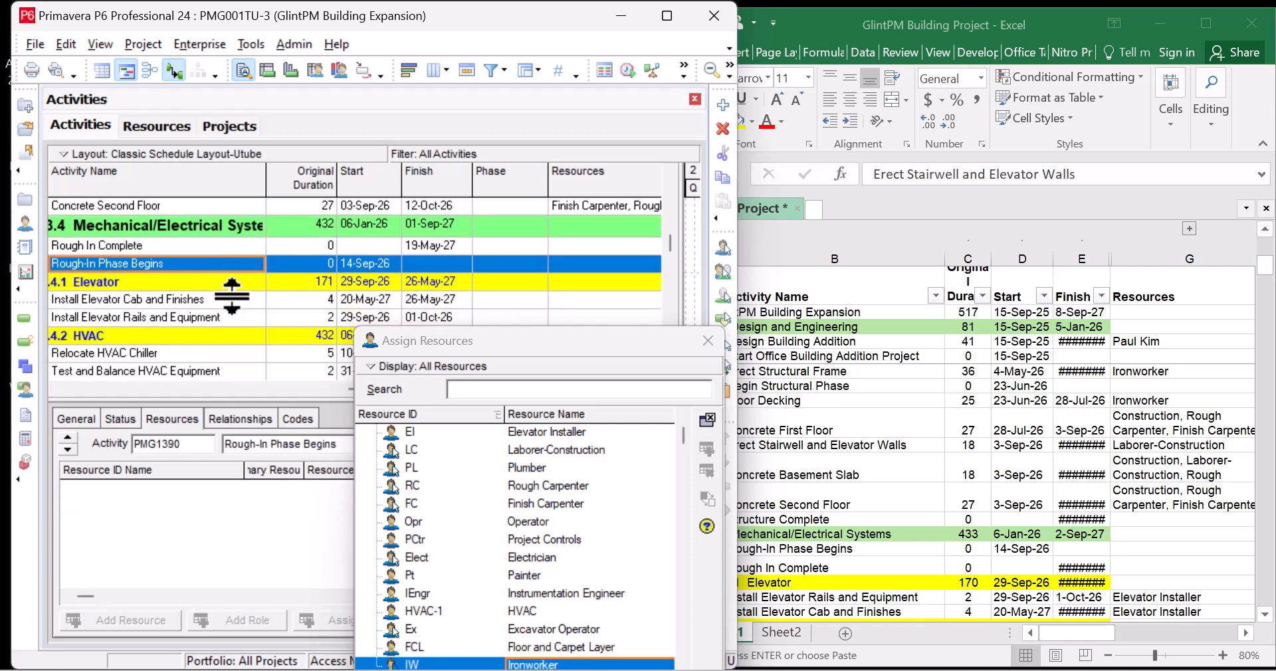
pyautogui.scroll(-1, 232, 292)
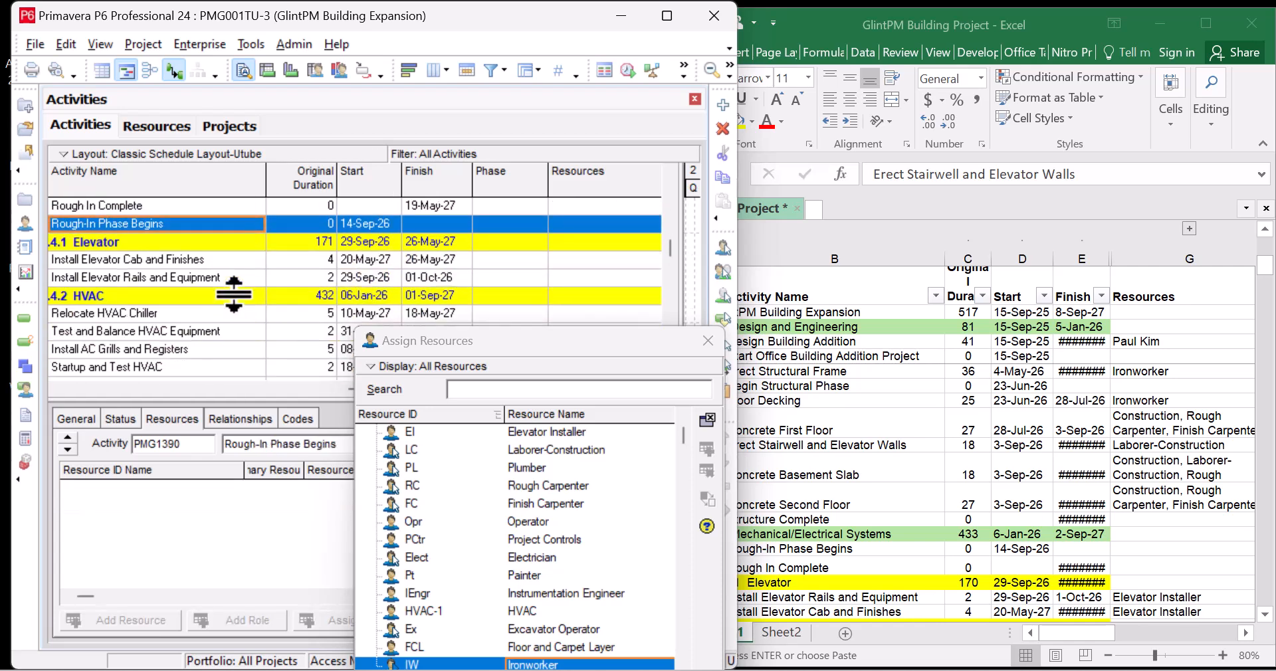
pyautogui.click(244, 260)
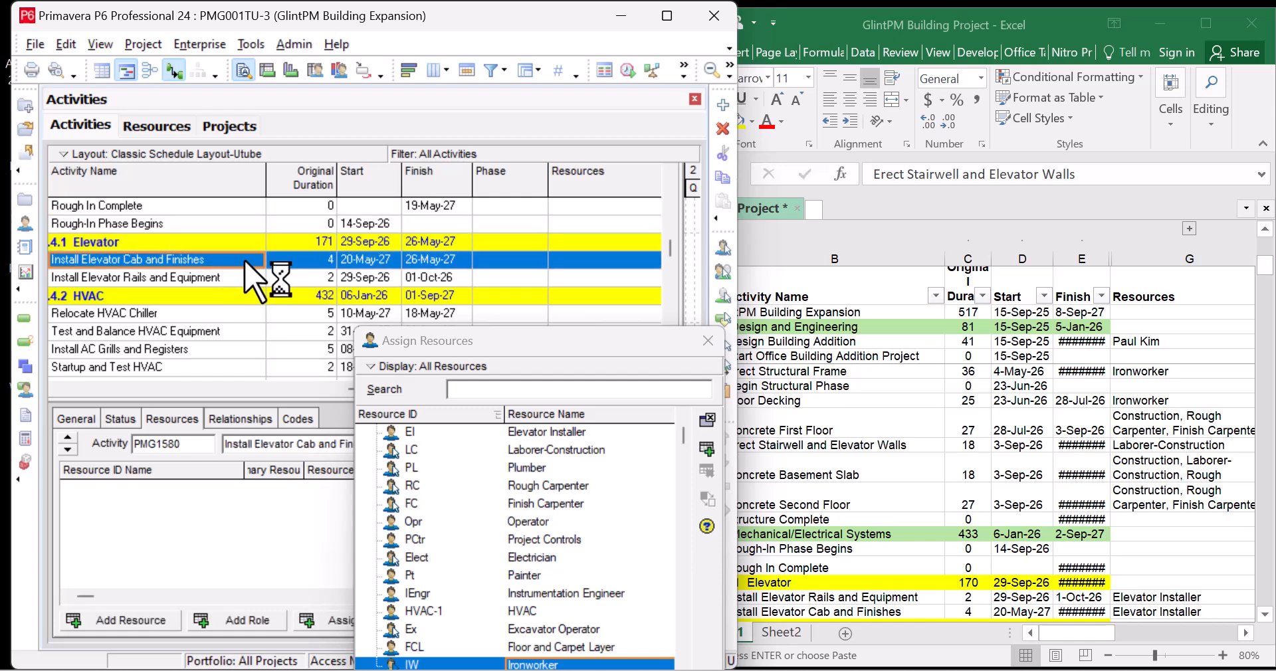
pyautogui.click(1045, 539)
pyautogui.scroll(-3, 1046, 540)
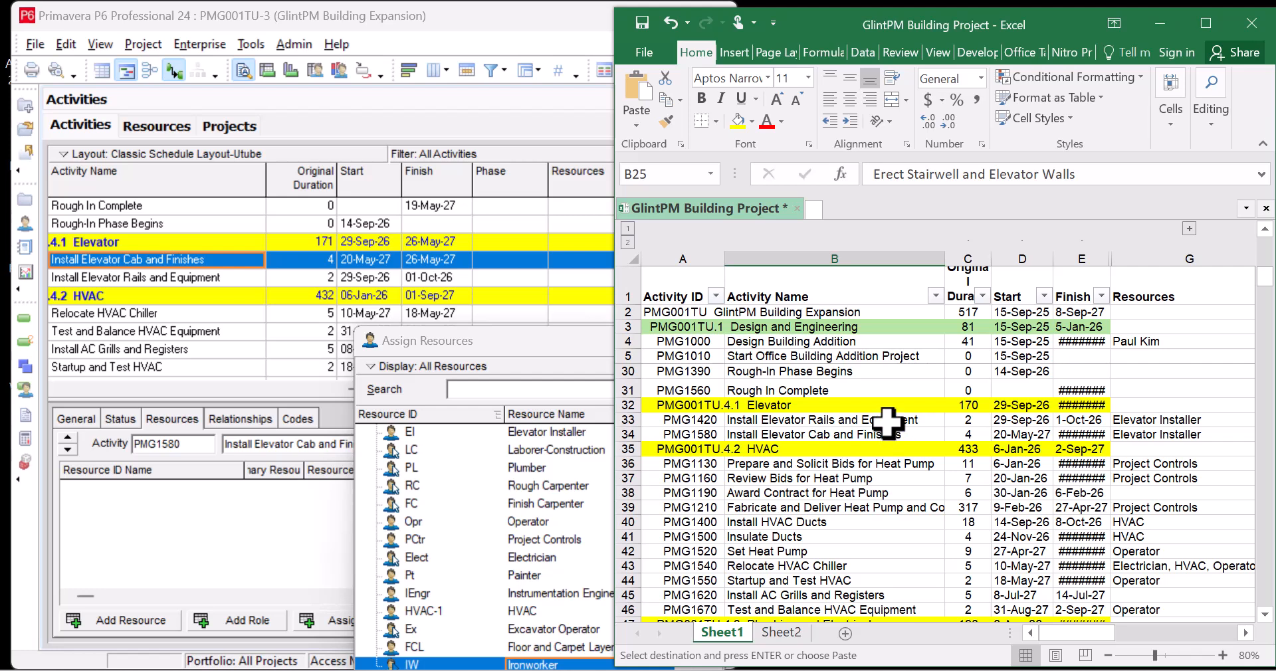
# Browse the resource list, from Rough Carpenter through Ironworker, to find Elevator Installer
pyautogui.click(531, 485)
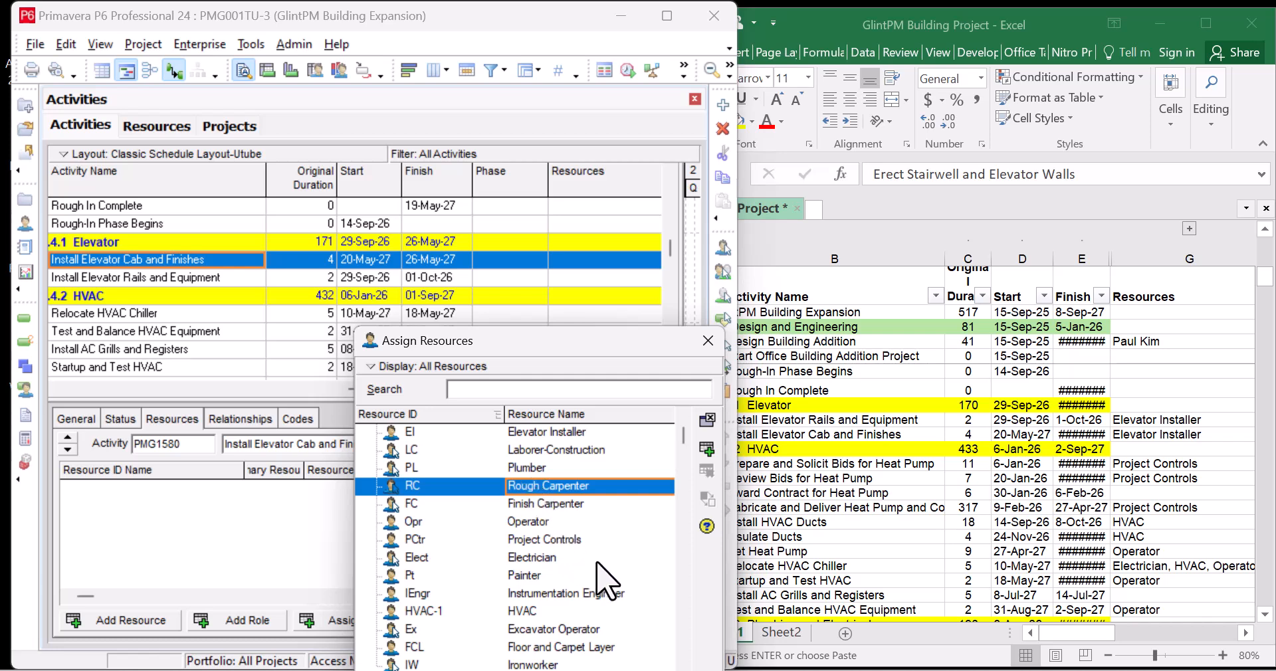
pyautogui.scroll(-1, 608, 588)
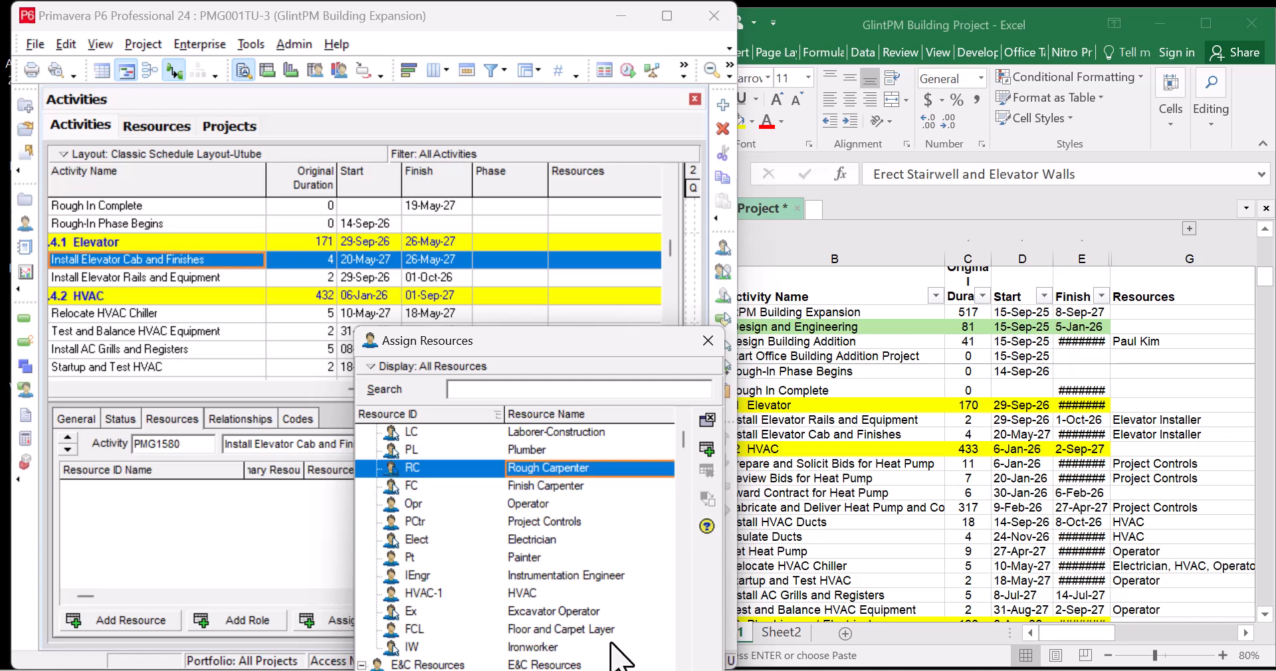
pyautogui.scroll(3, 620, 657)
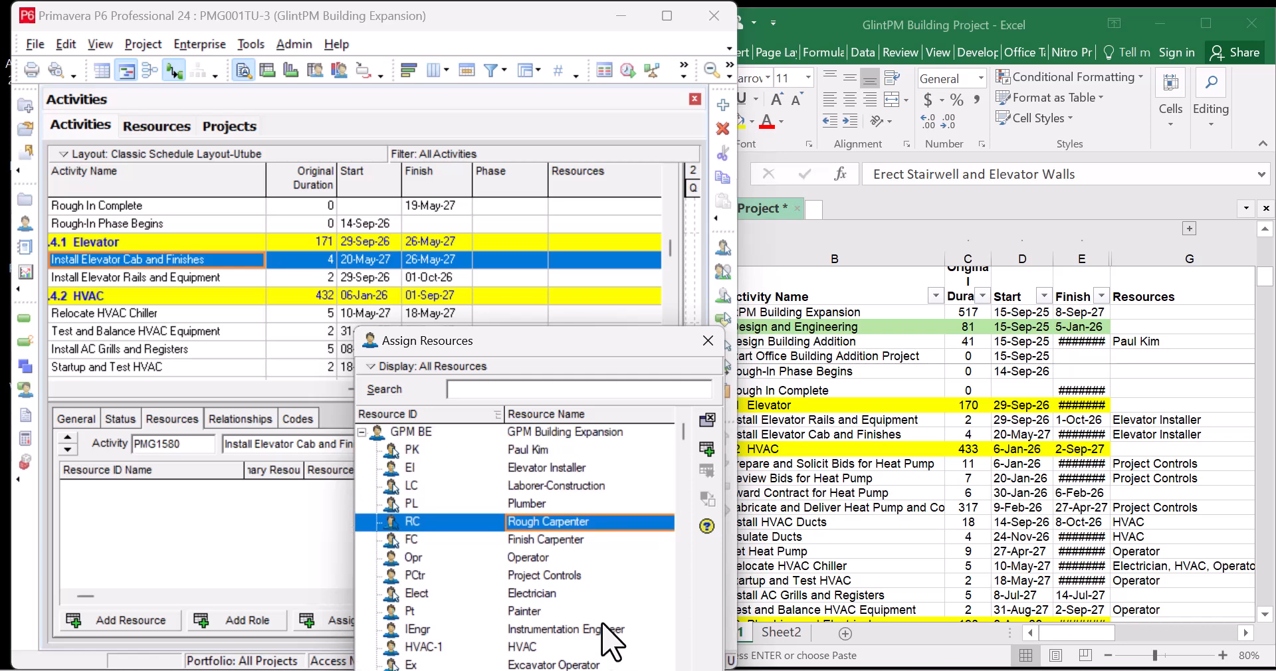
pyautogui.click(568, 472)
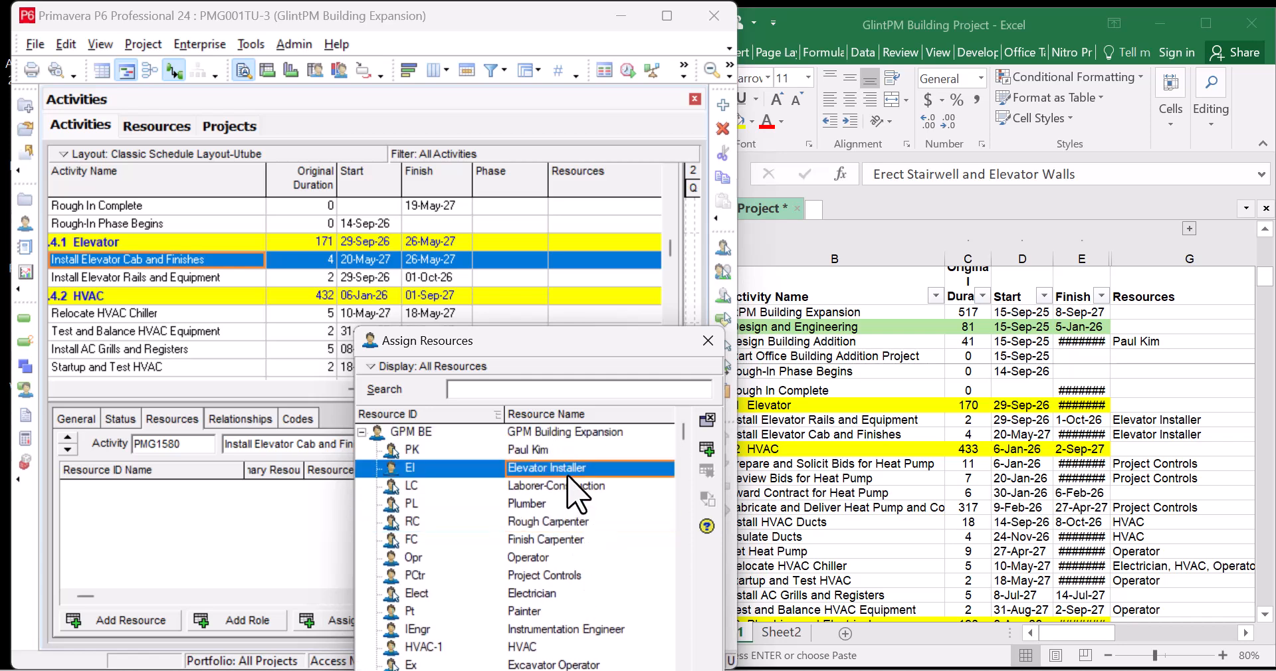
pyautogui.click(576, 559)
pyautogui.scroll(-1, 581, 575)
pyautogui.click(581, 575)
pyautogui.scroll(-3, 582, 578)
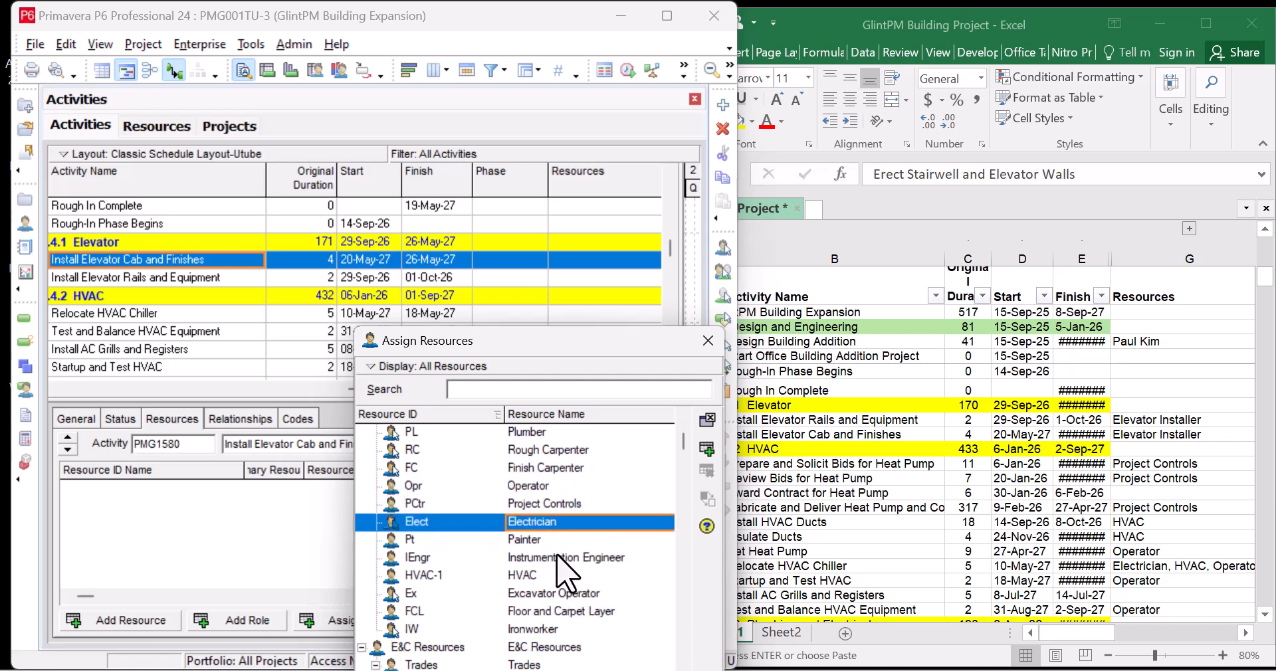
pyautogui.click(555, 543)
pyautogui.click(564, 562)
pyautogui.click(562, 576)
pyautogui.click(564, 593)
pyautogui.click(565, 609)
pyautogui.click(564, 628)
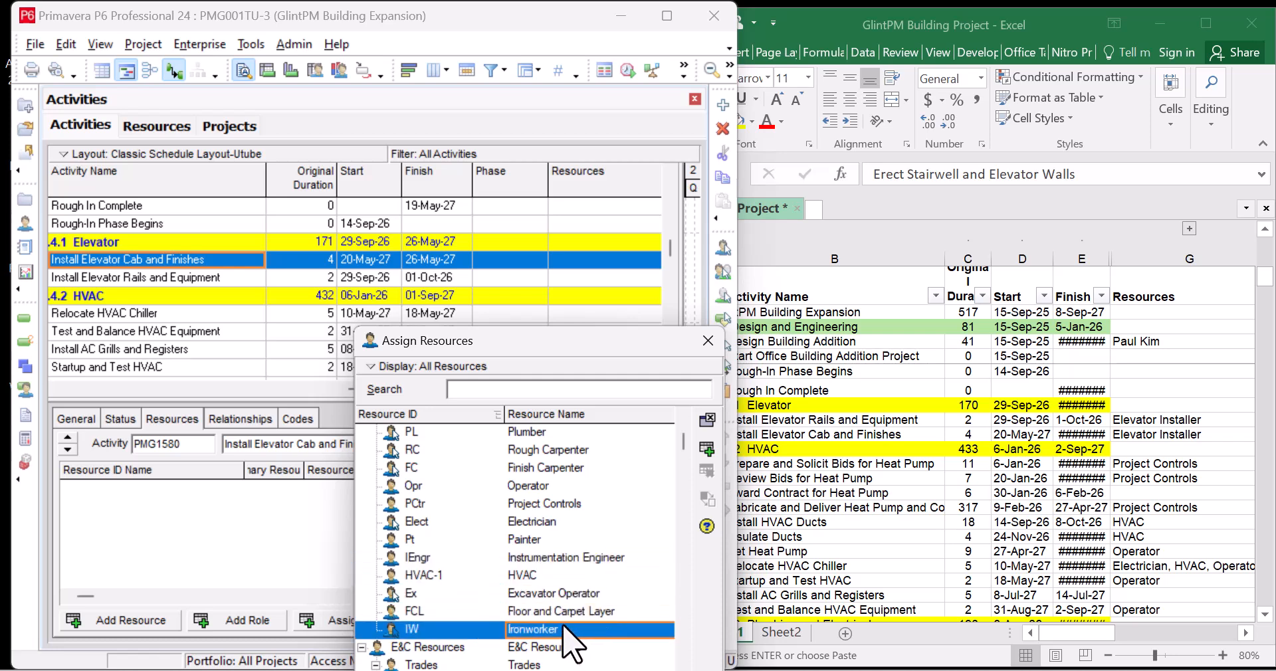
pyautogui.scroll(3, 565, 614)
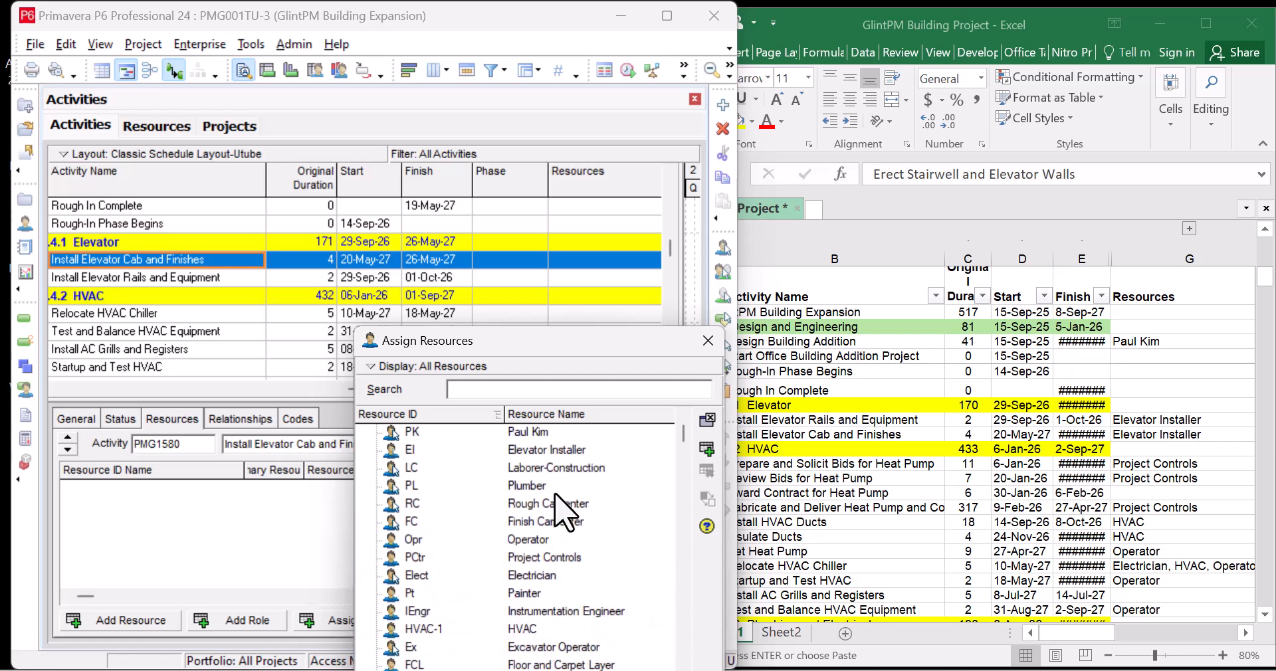
# Assign Elevator Installer to Install Elevator Cab and Finishes and Install Elevator Rails and Equipment
pyautogui.click(564, 450)
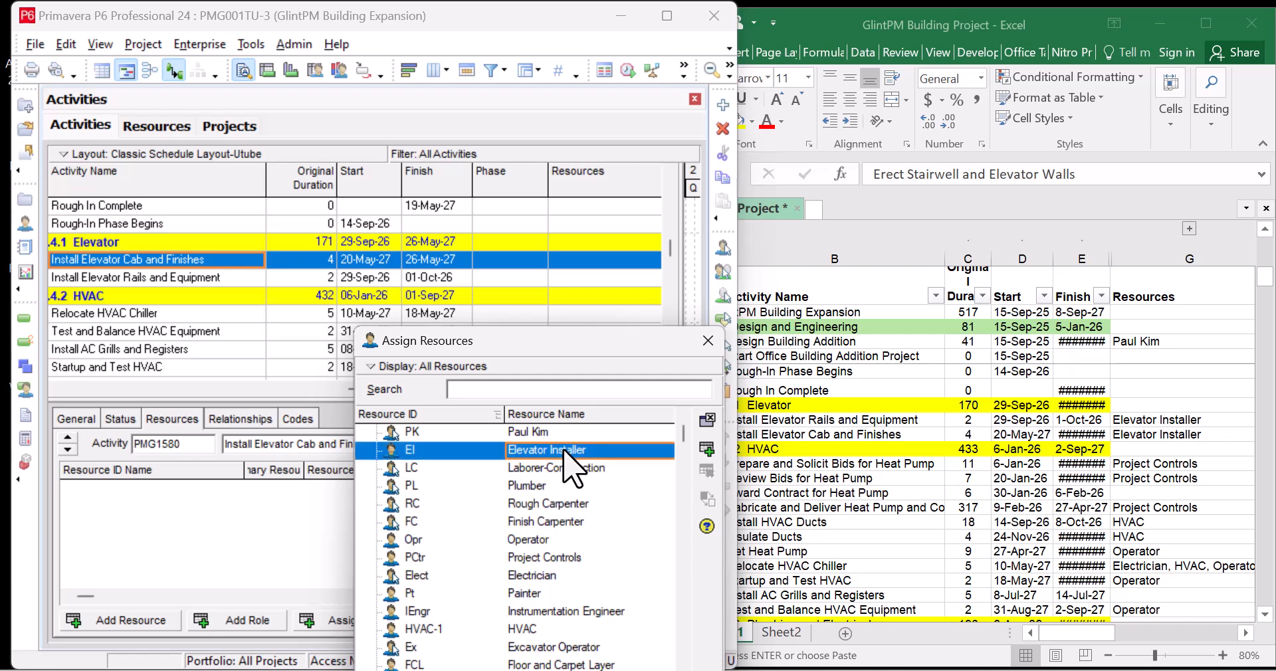
pyautogui.click(706, 449)
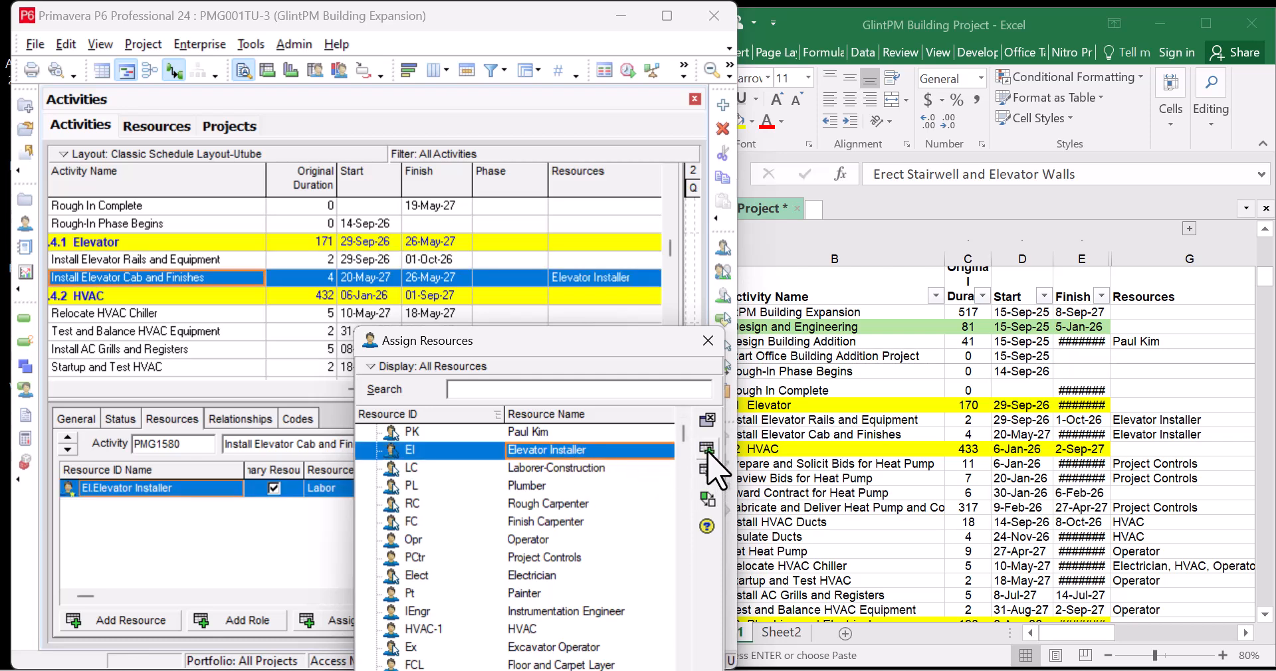
pyautogui.click(239, 261)
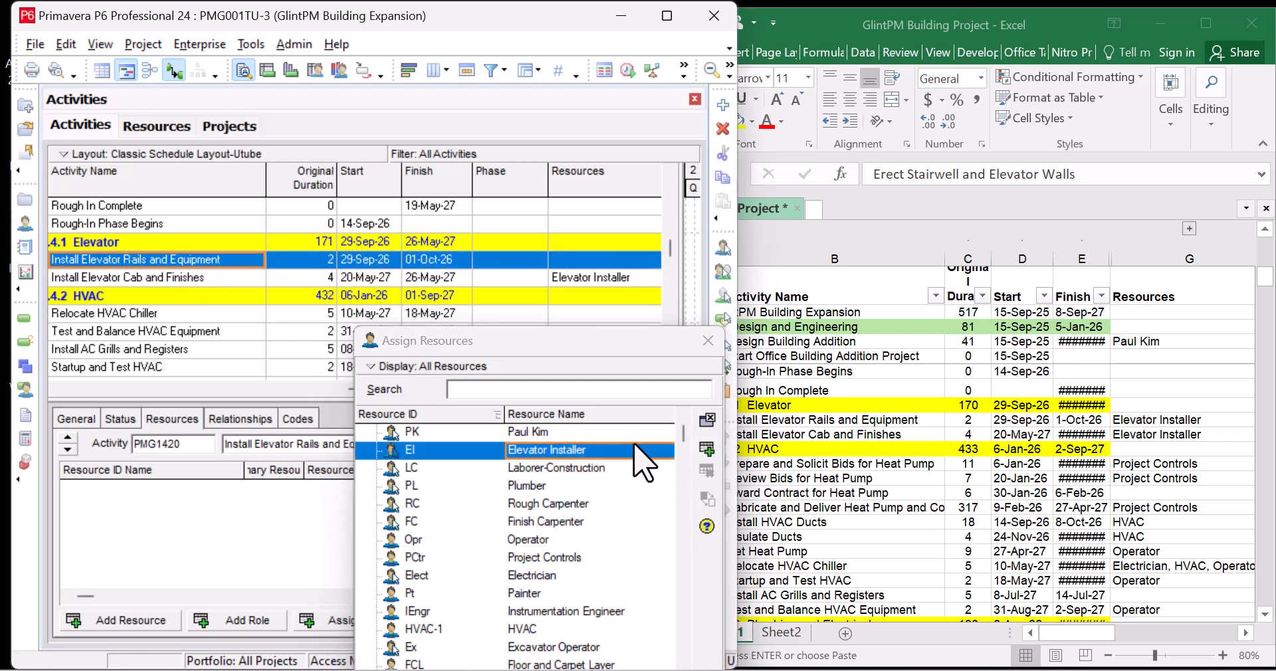
pyautogui.click(706, 449)
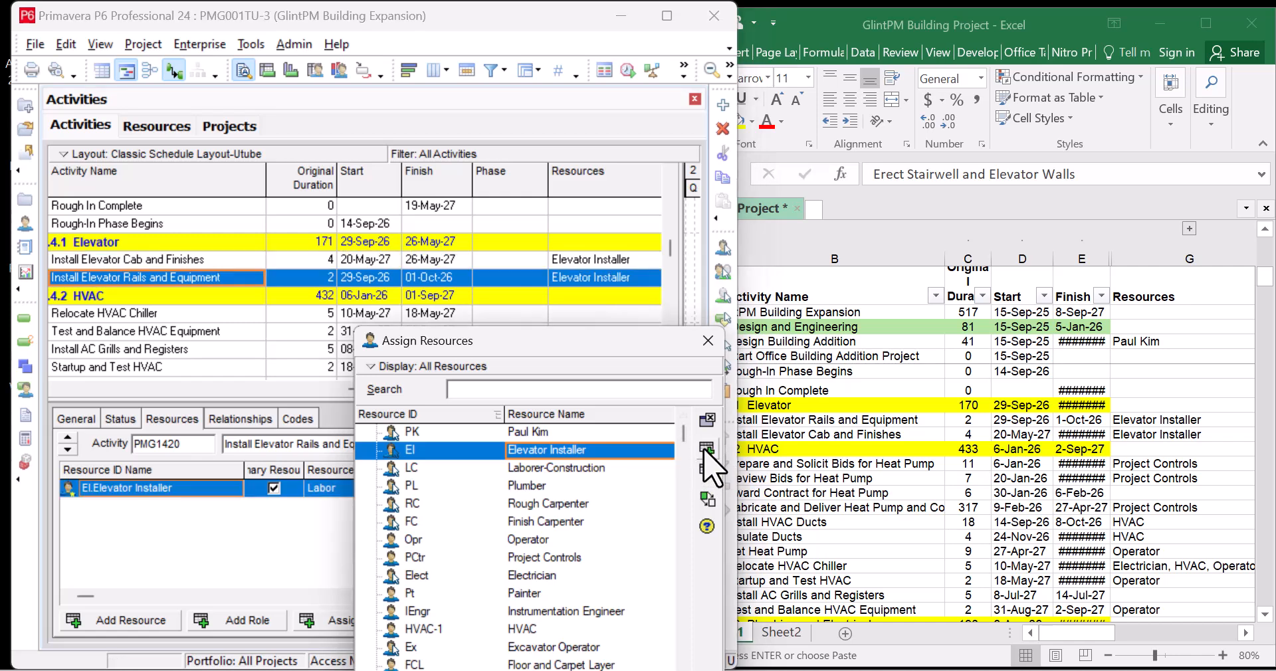
pyautogui.click(191, 315)
pyautogui.scroll(-2, 191, 316)
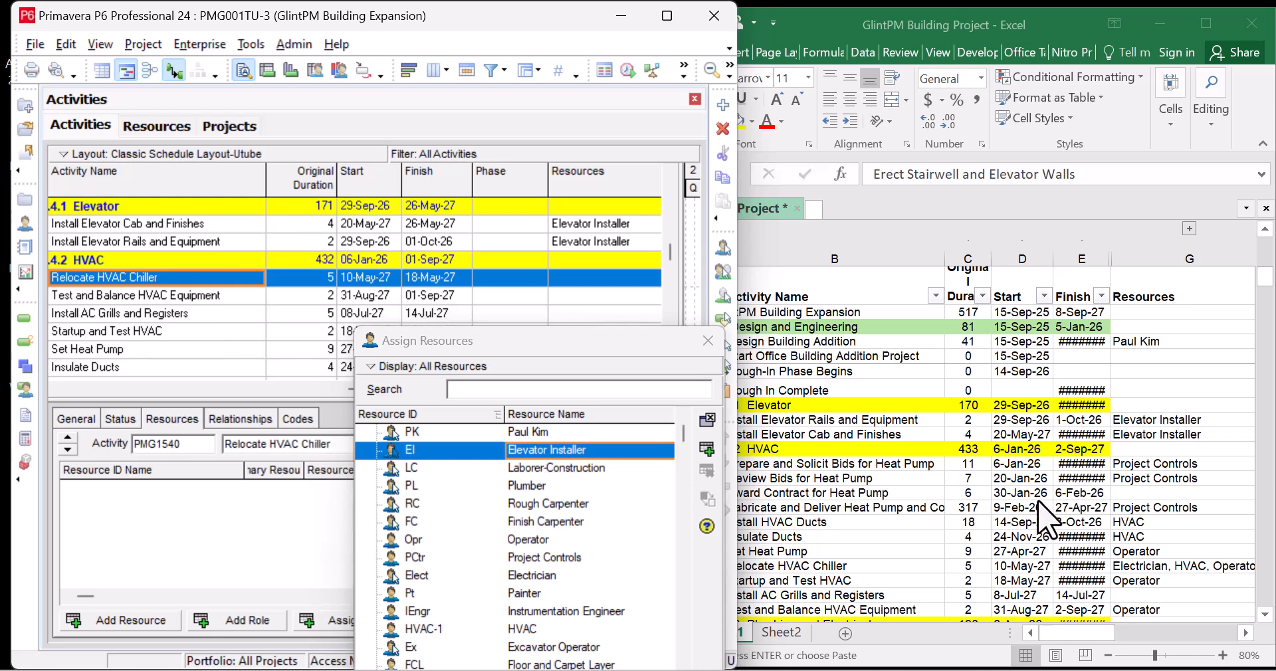
pyautogui.click(959, 485)
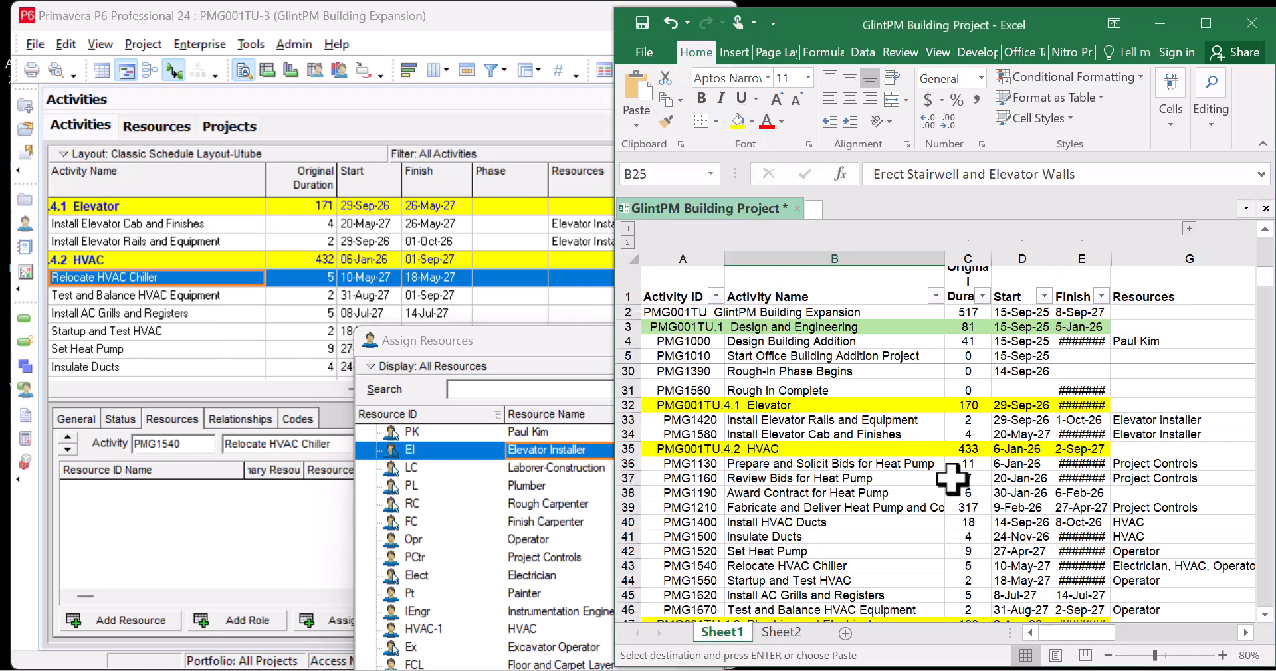
pyautogui.scroll(-1, 951, 477)
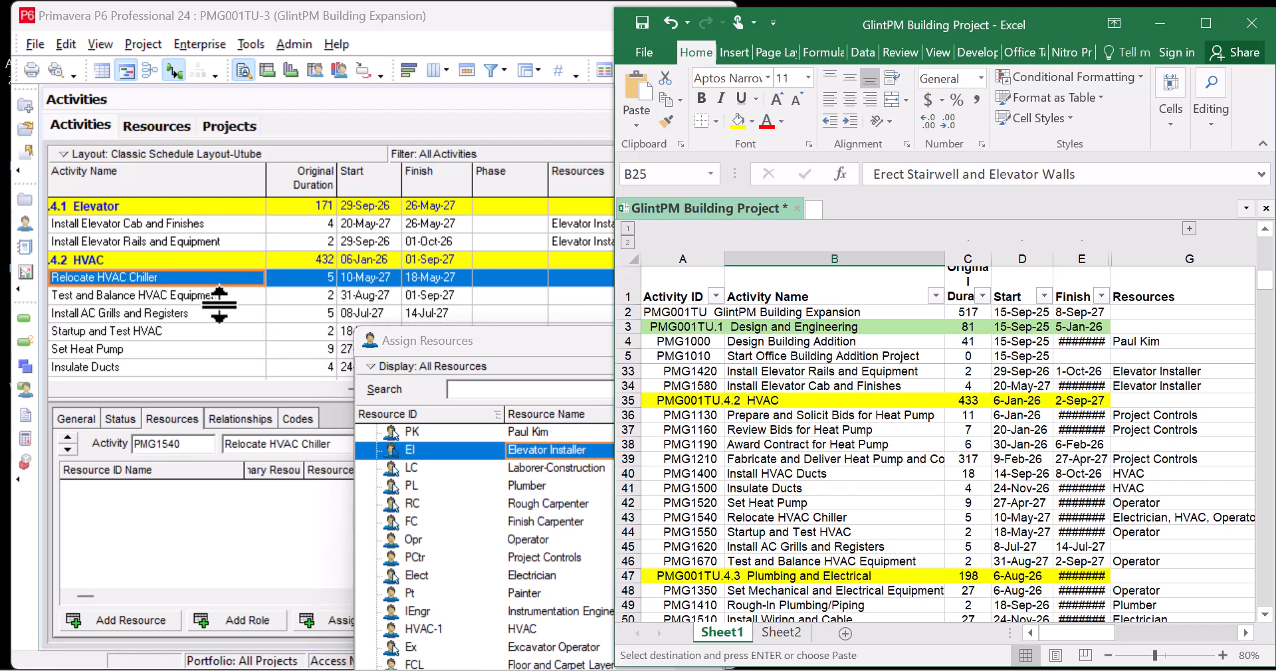
pyautogui.click(194, 294)
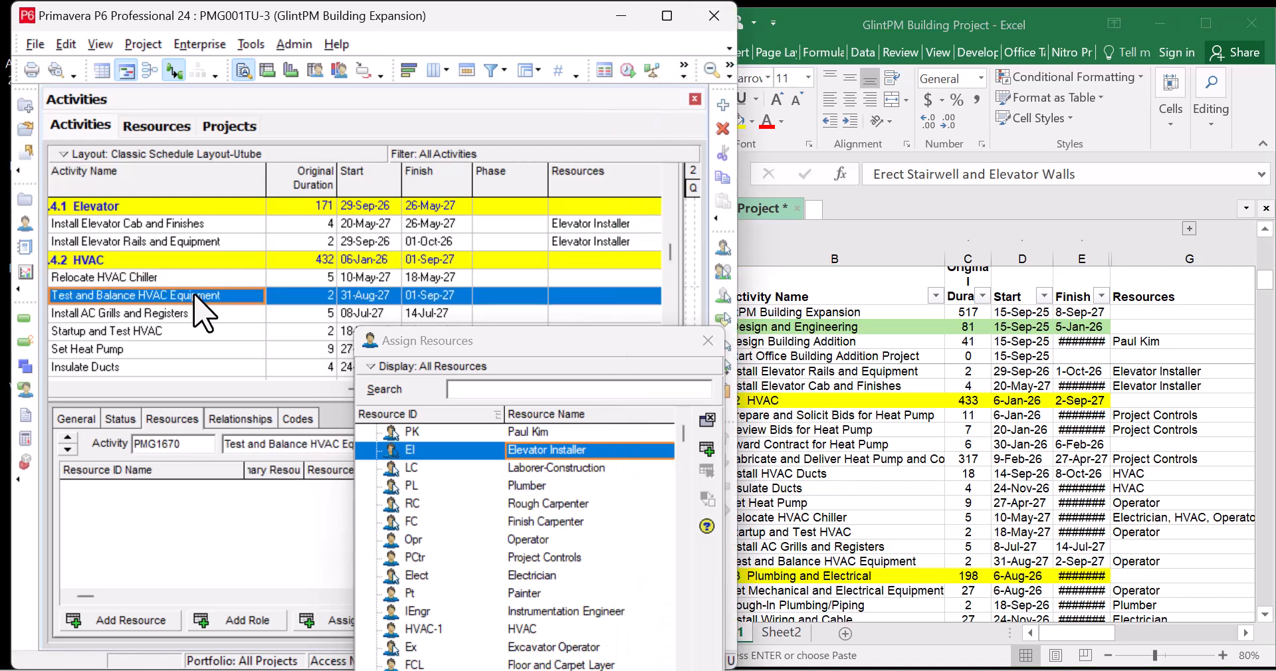
pyautogui.scroll(-2, 203, 302)
pyautogui.scroll(-1, 204, 307)
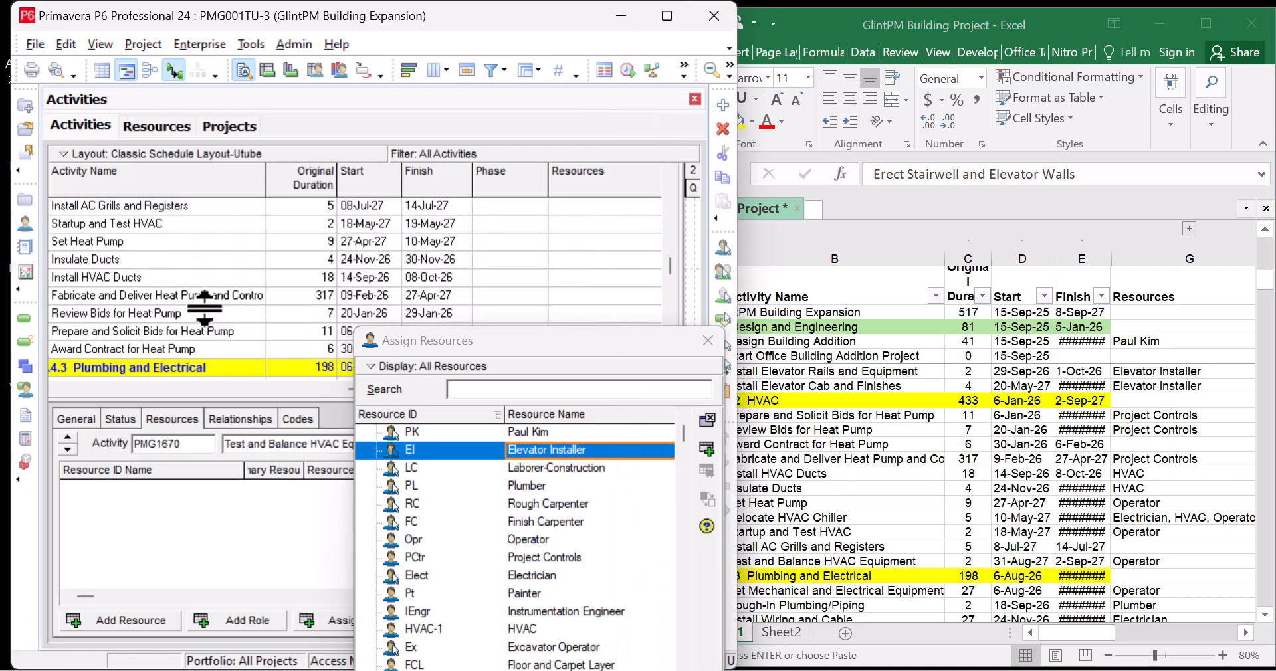
# Assign Project Controls to Prepare/Solicit Bids, Review Bids, and Fabricate and Deliver Heat Pump
pyautogui.click(220, 332)
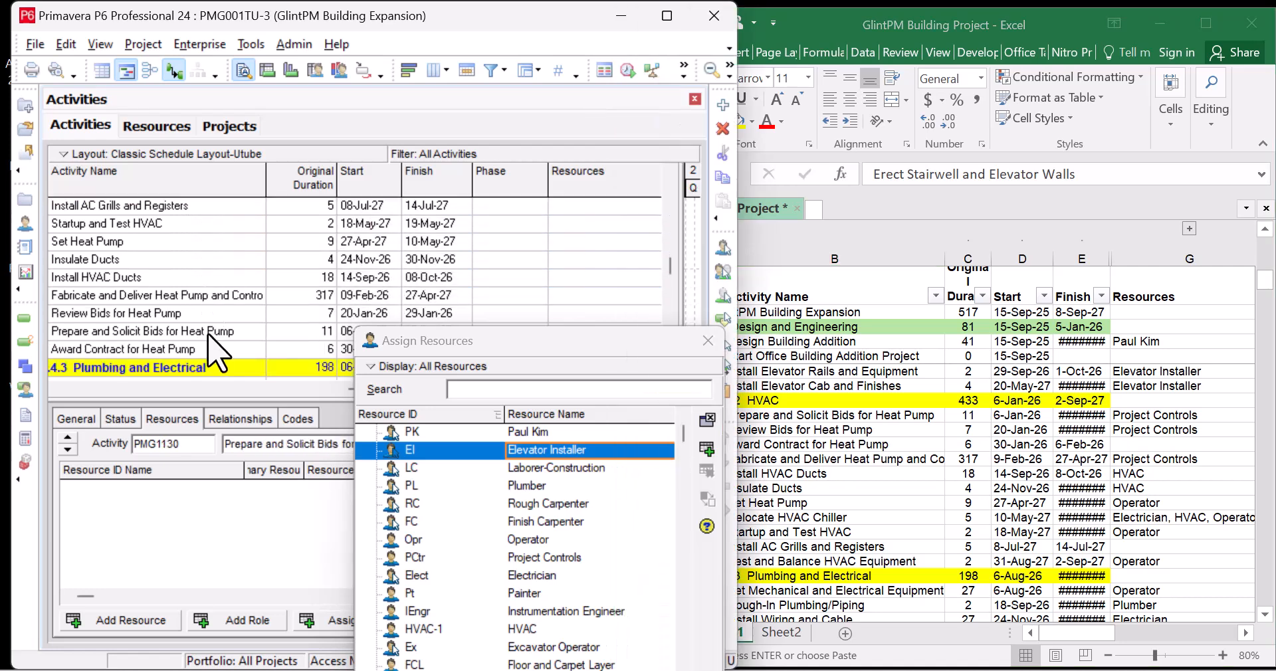
pyautogui.click(575, 558)
pyautogui.click(707, 452)
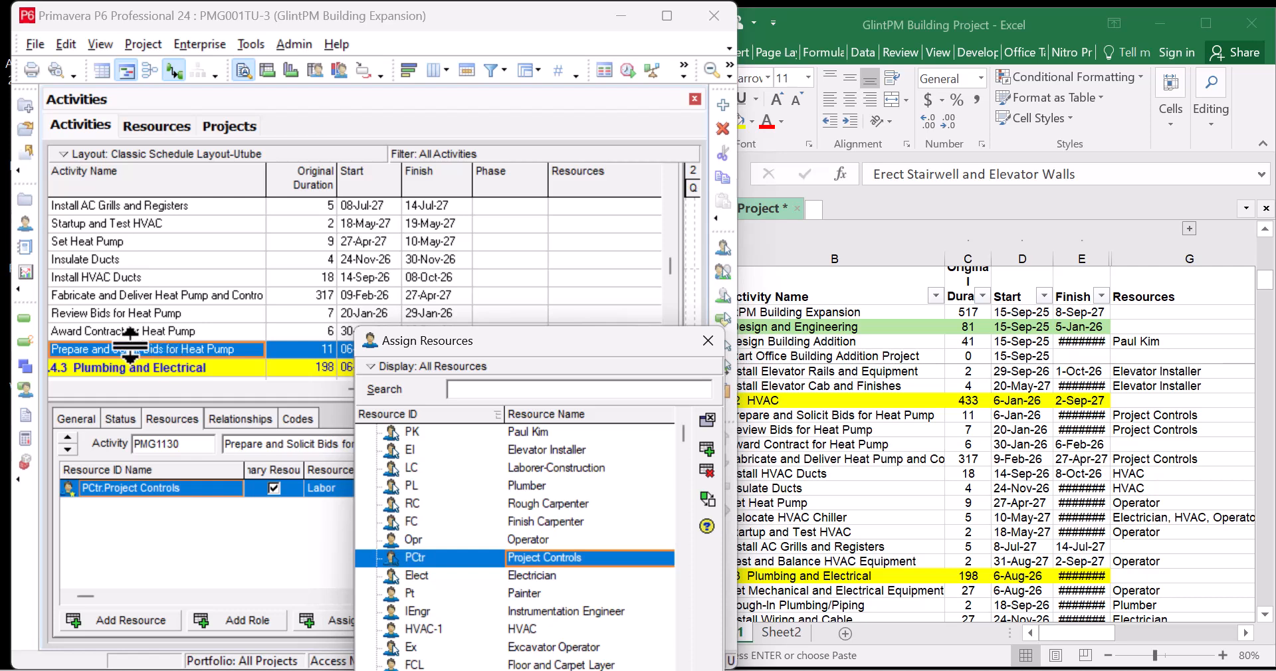
pyautogui.click(158, 313)
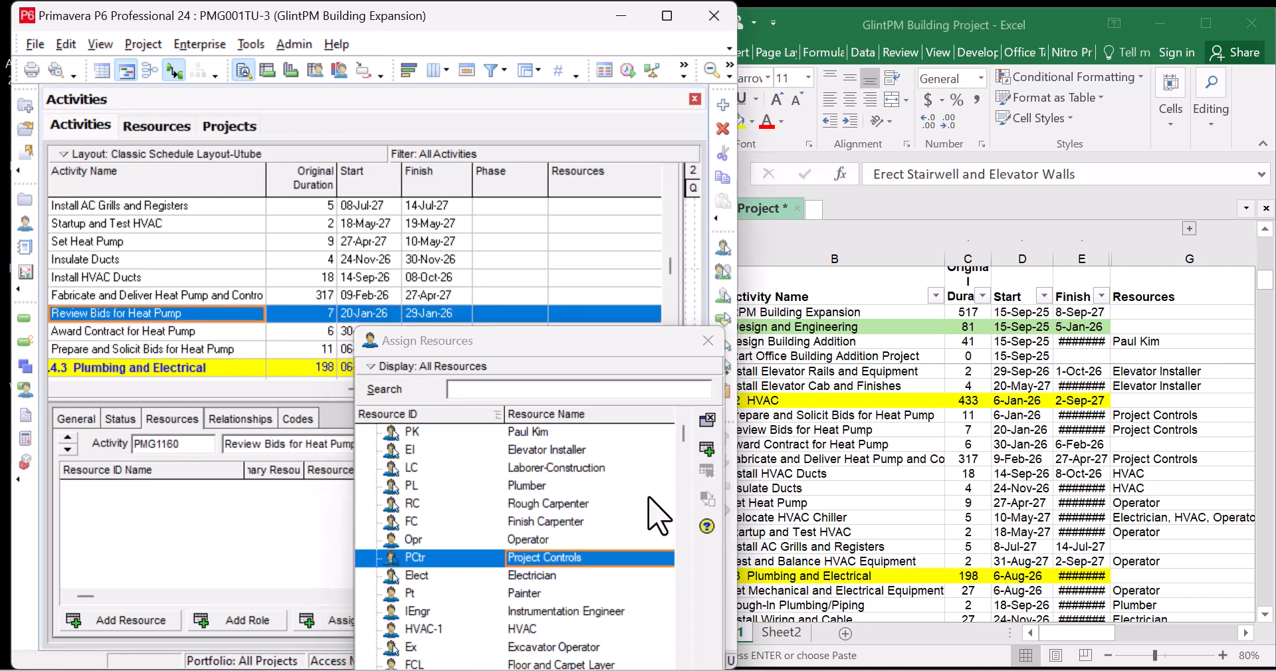
pyautogui.click(706, 449)
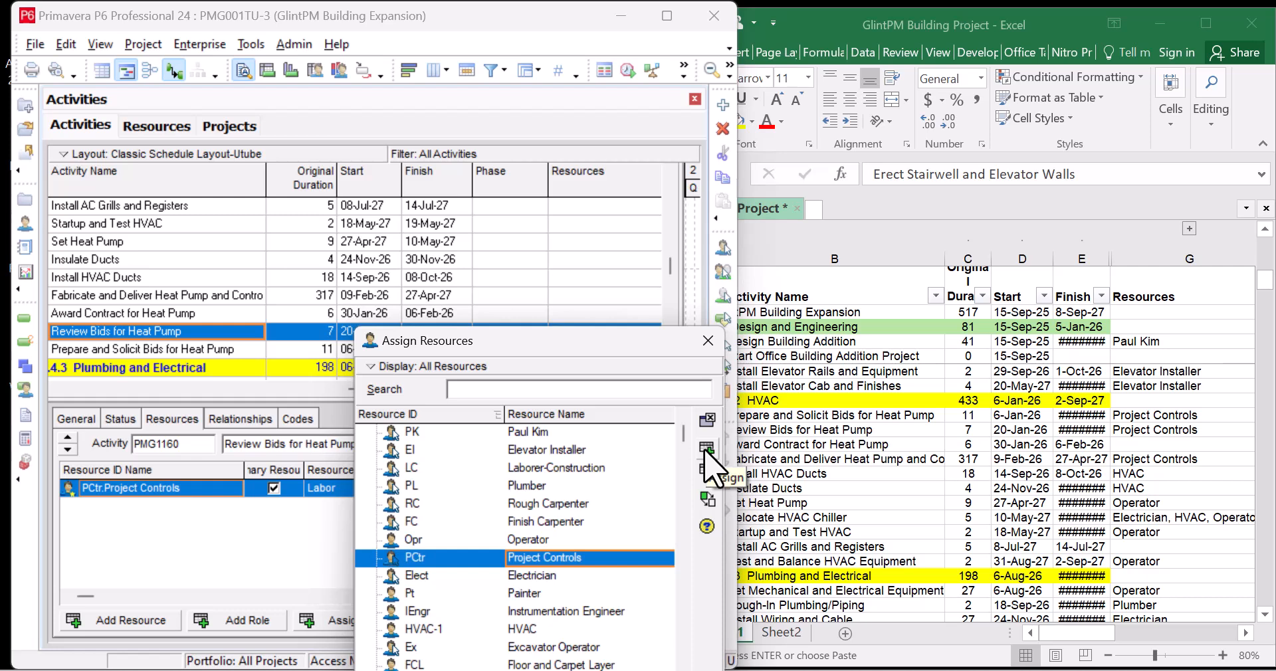
pyautogui.click(199, 295)
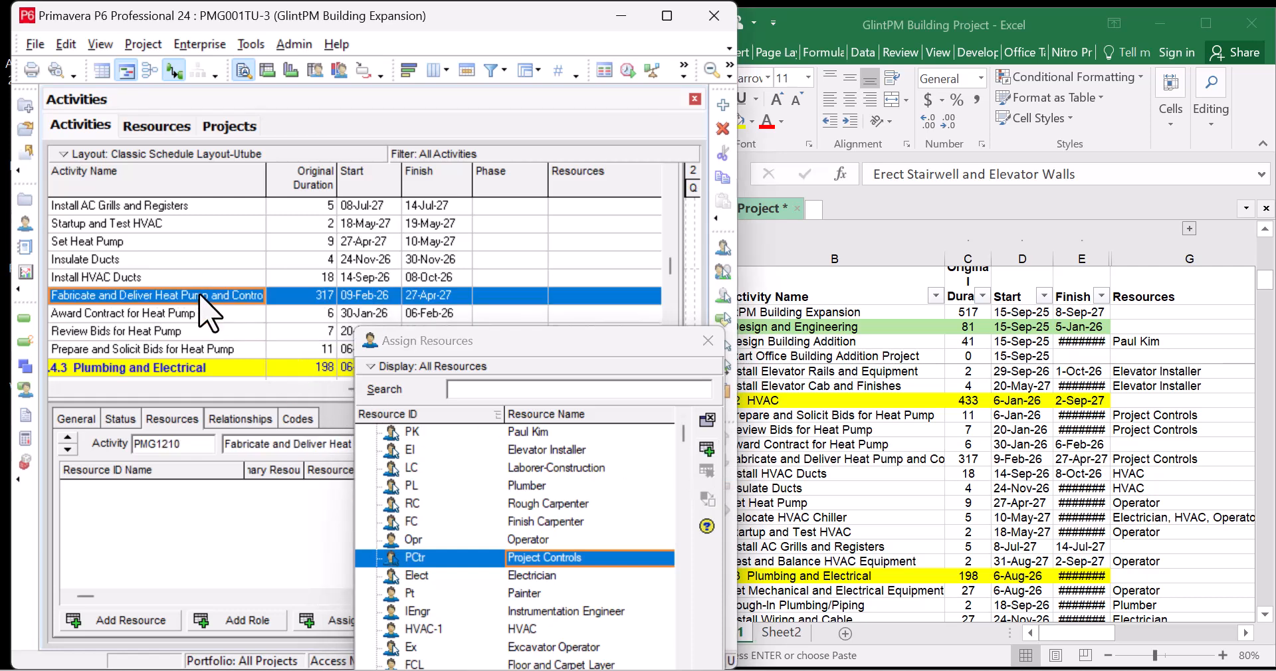
pyautogui.click(706, 449)
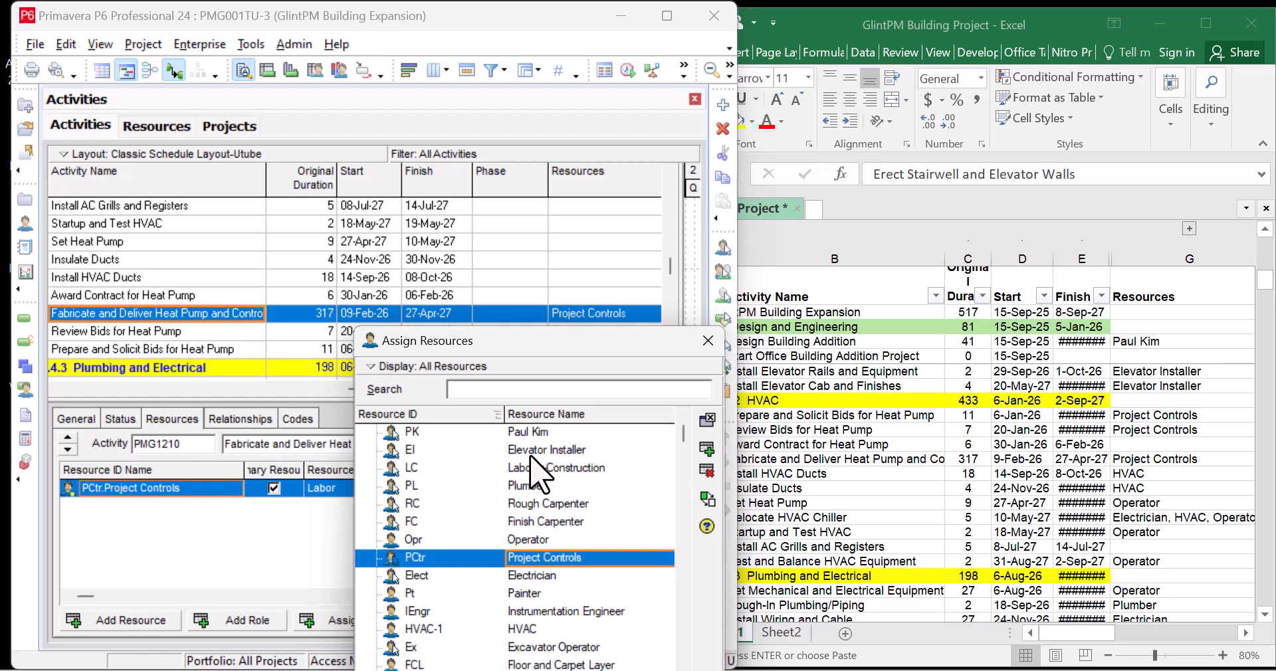
pyautogui.click(549, 629)
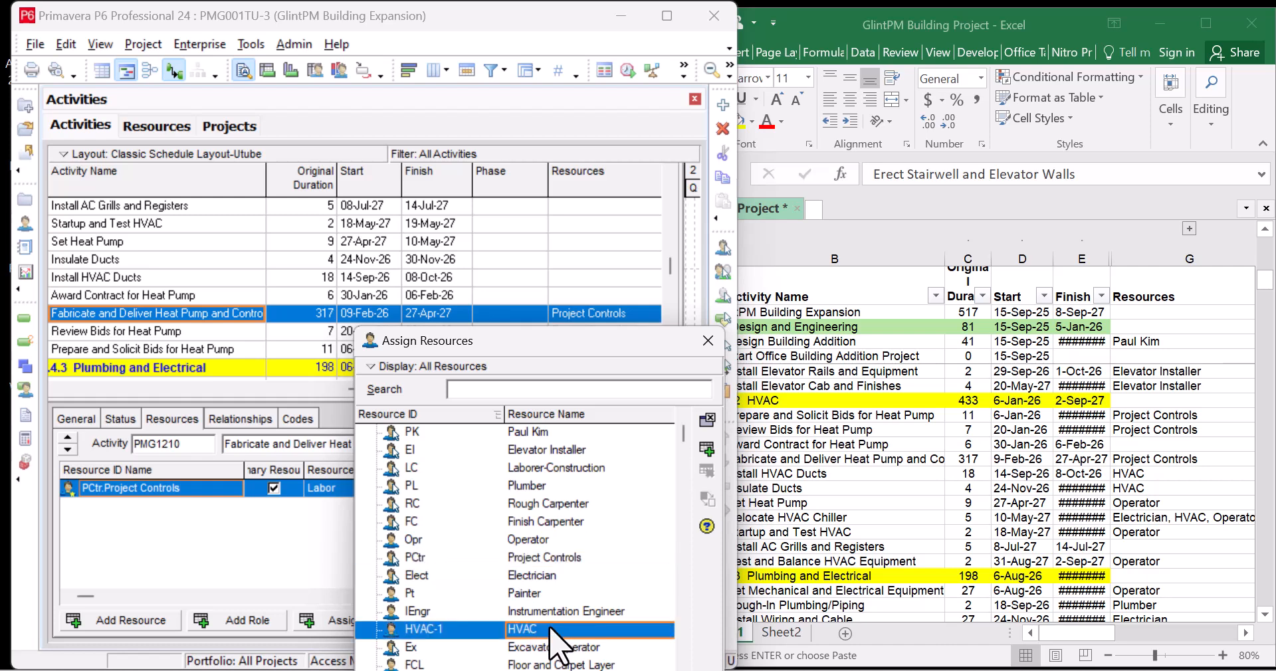
# Assign the HVAC-1 resource to Install HVAC Ducts and to Insulate Ducts
pyautogui.click(177, 277)
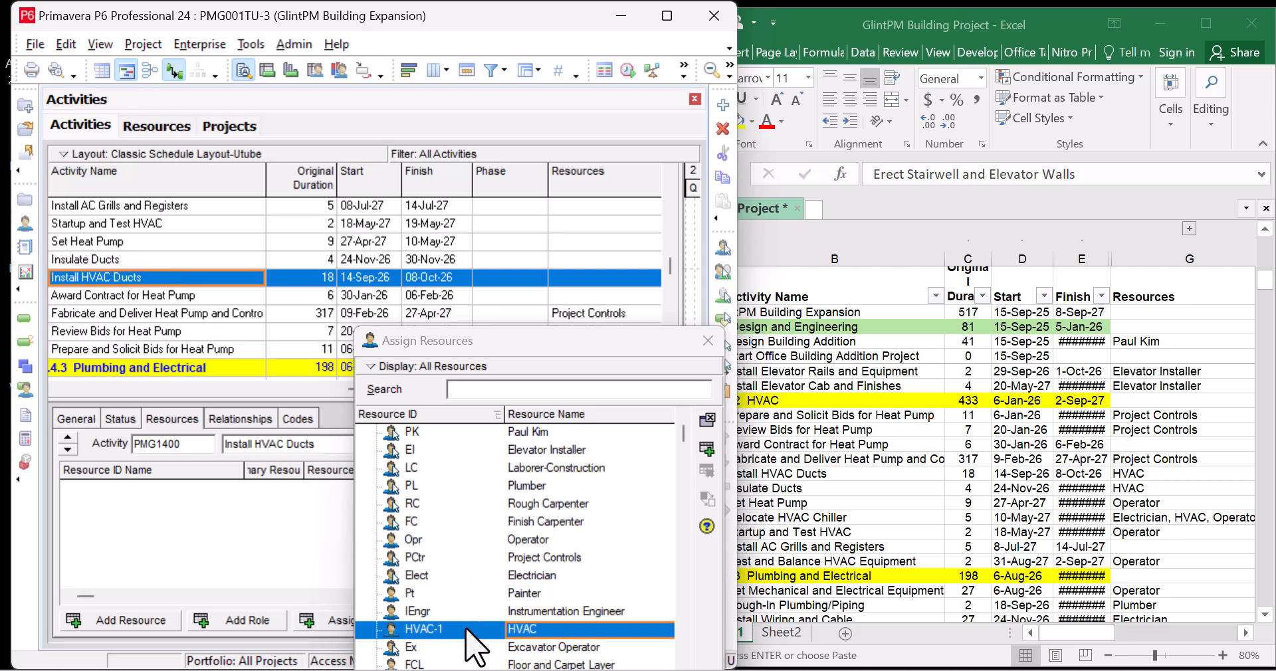
pyautogui.click(707, 450)
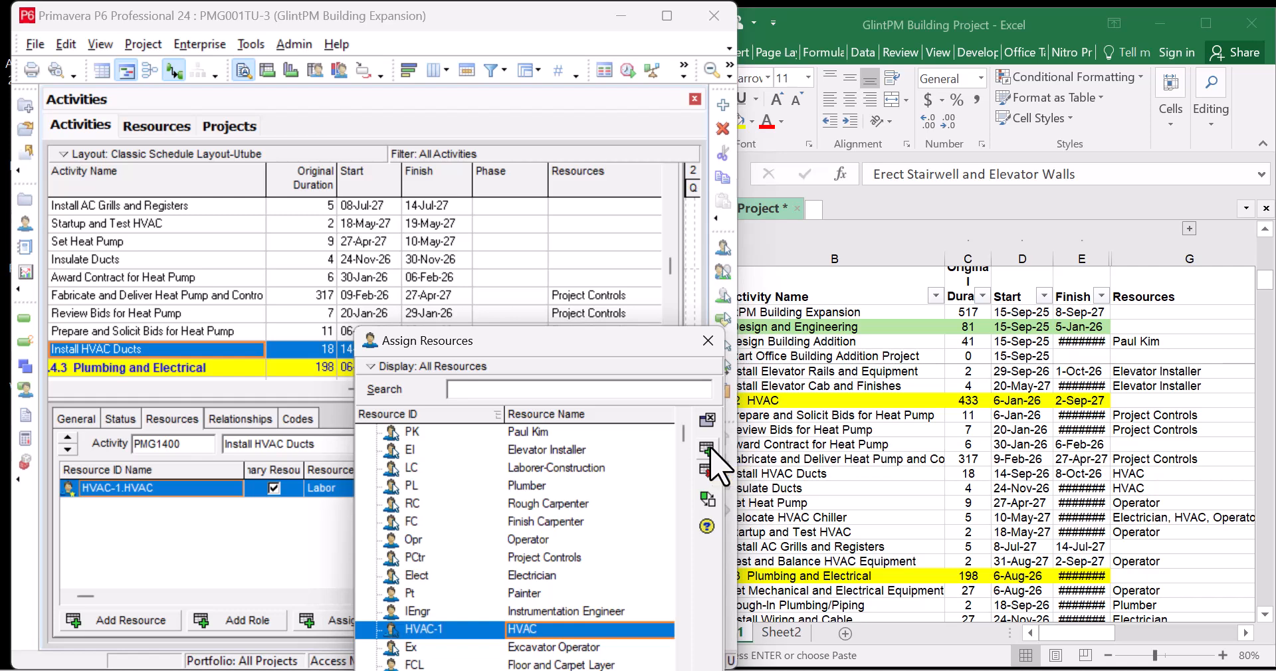
pyautogui.click(170, 263)
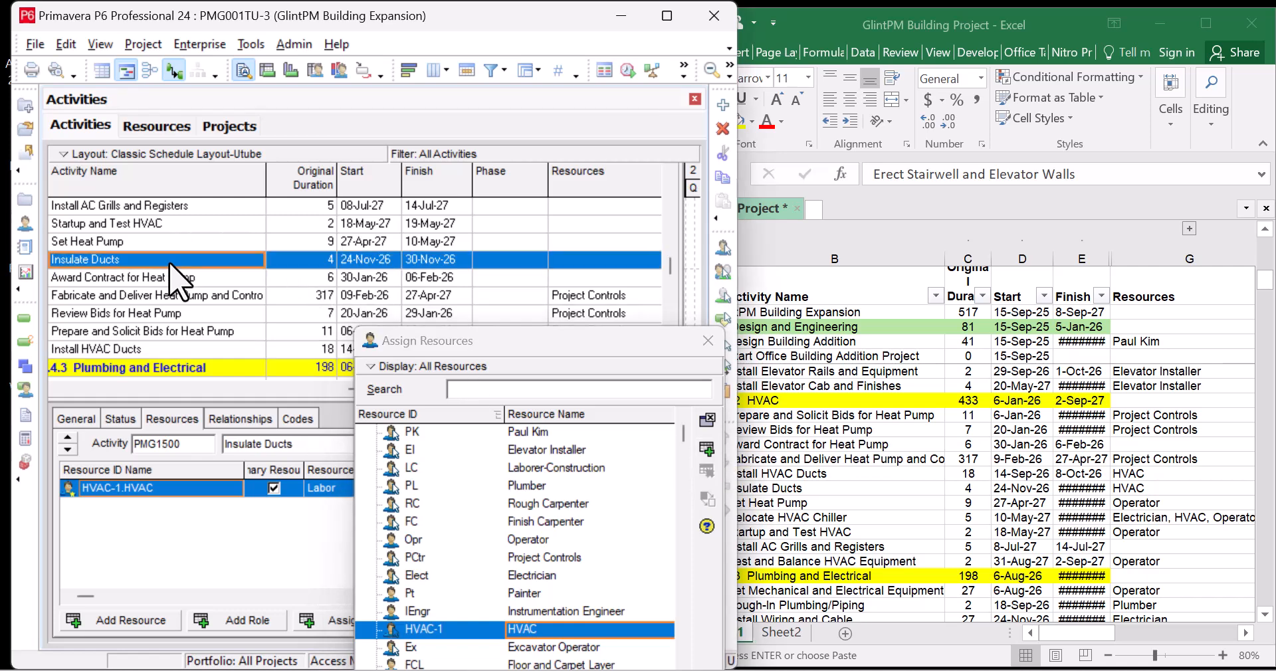
pyautogui.click(706, 452)
pyautogui.click(706, 452)
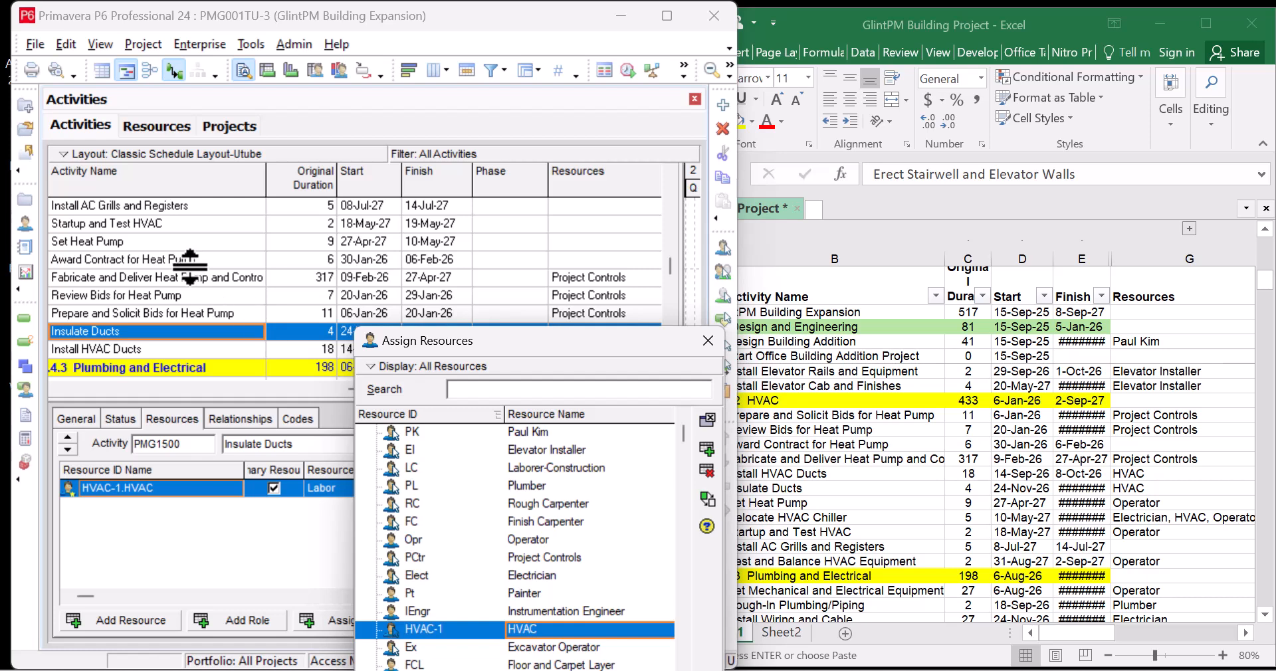
pyautogui.click(194, 242)
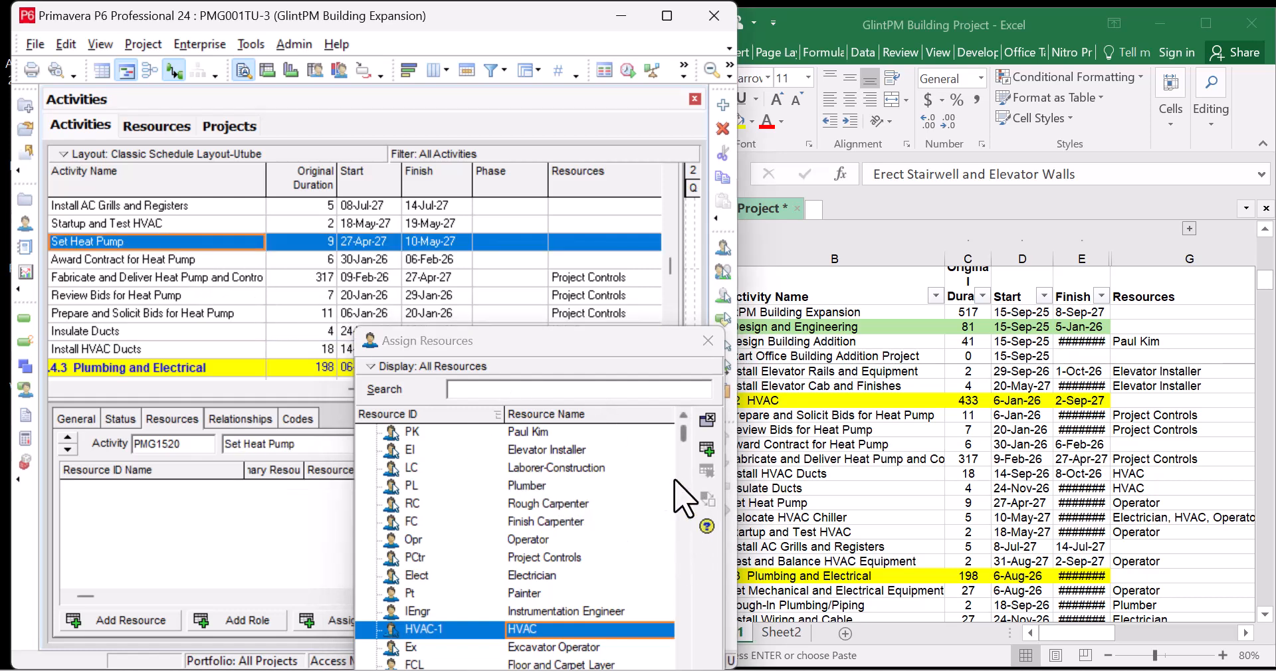
# Assign Operator to Set Heat Pump and check Relocate HVAC Chiller's resources in Excel
pyautogui.click(551, 540)
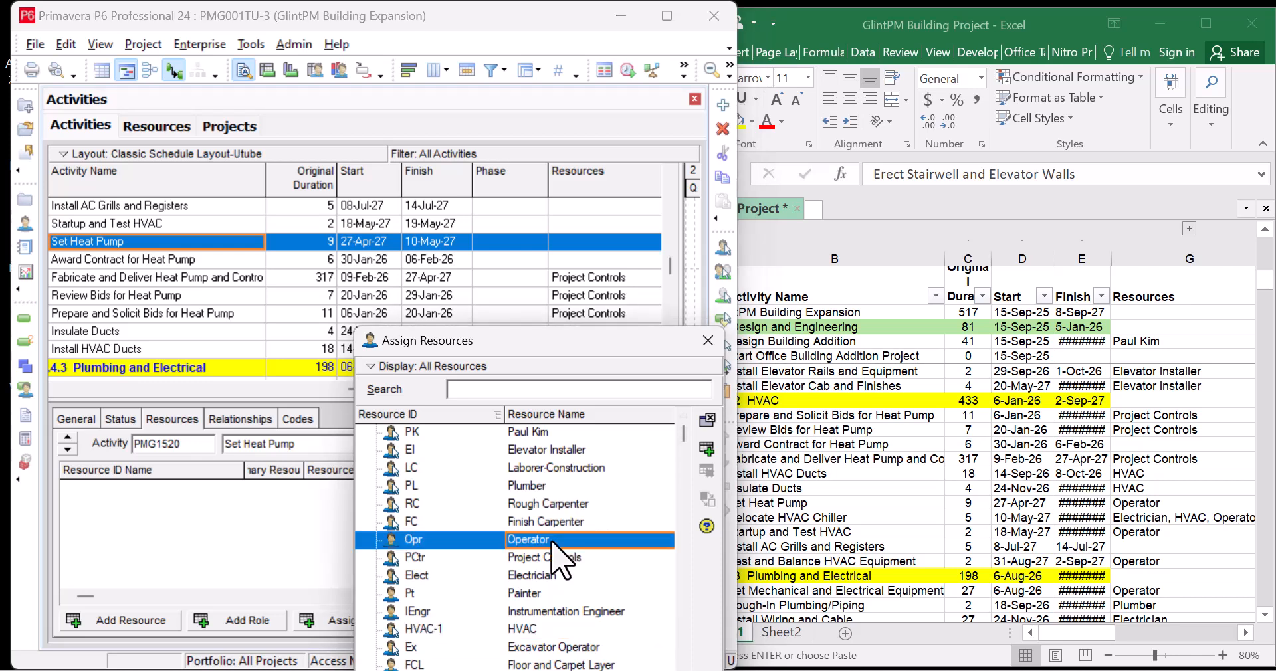
pyautogui.click(705, 450)
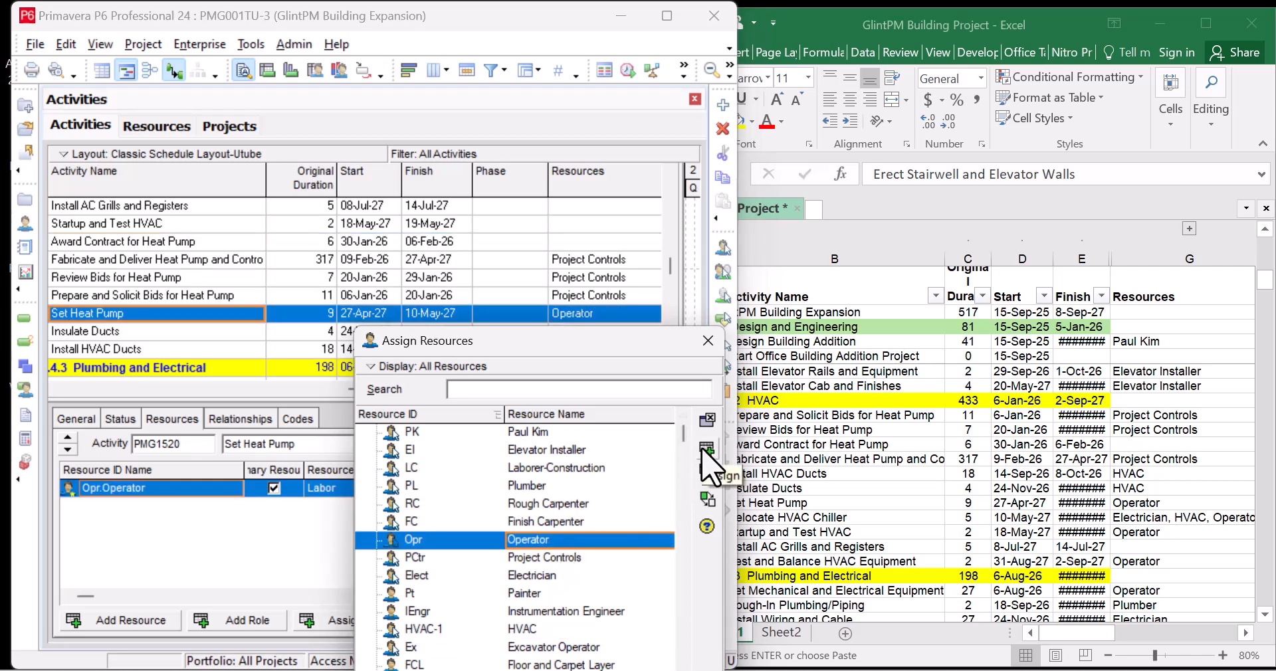
pyautogui.click(812, 520)
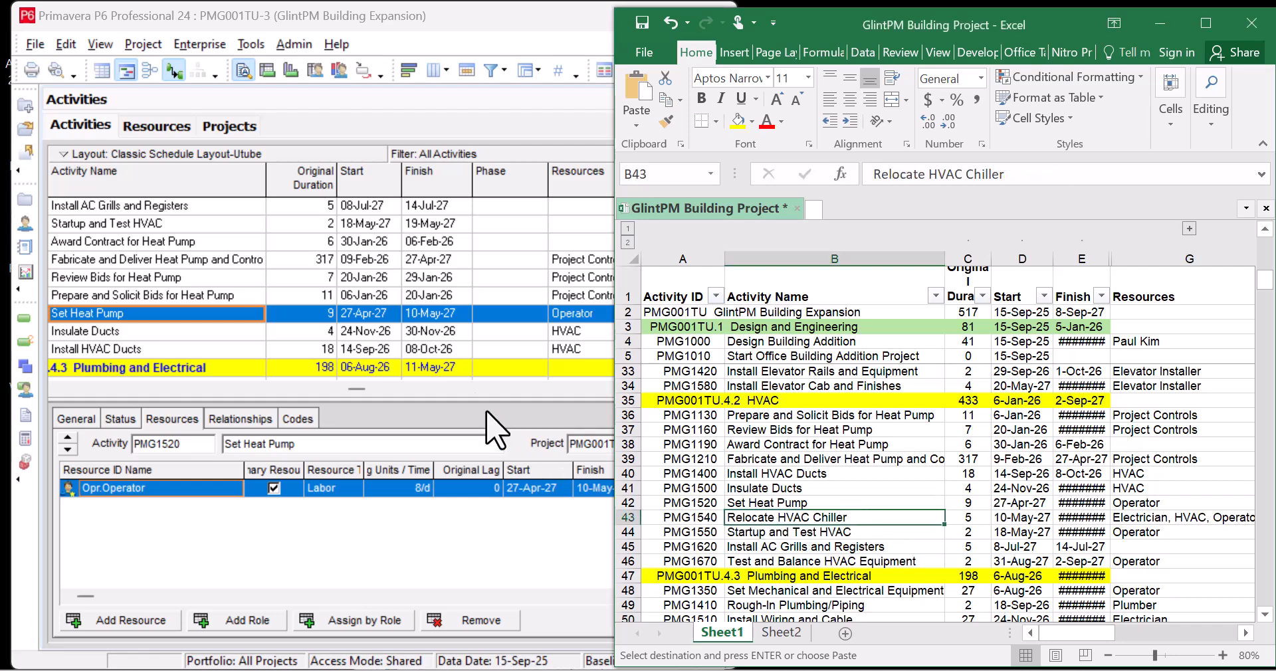
pyautogui.click(142, 270)
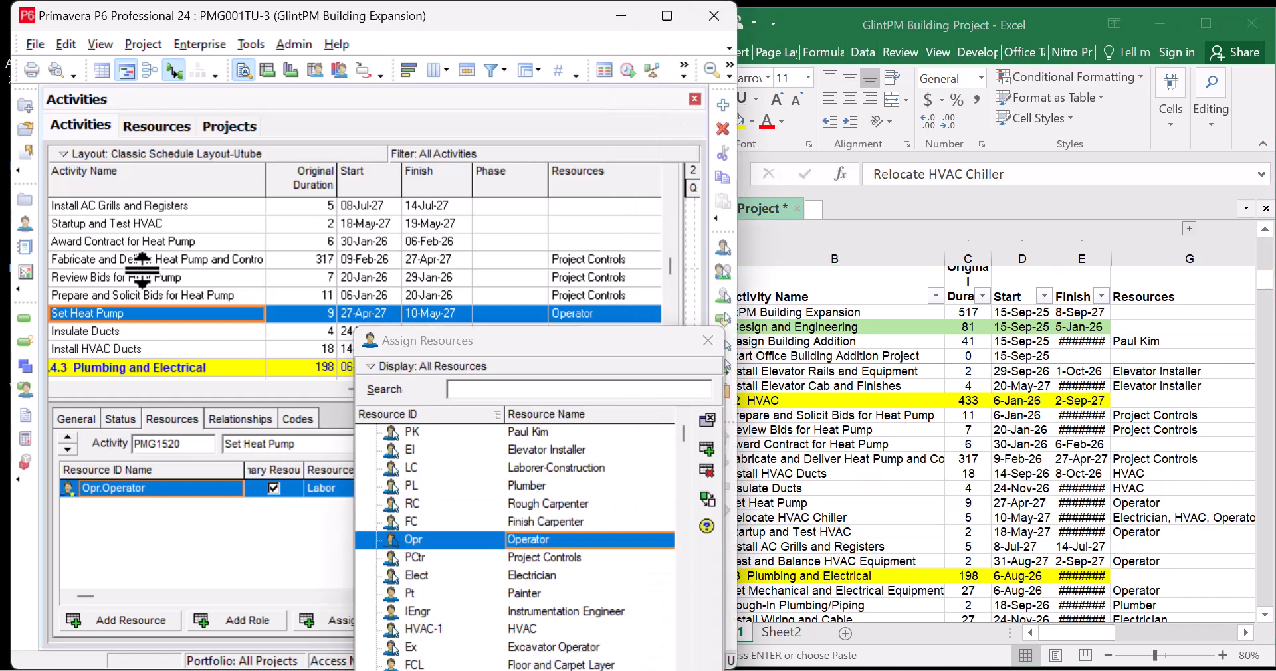
pyautogui.scroll(2, 141, 271)
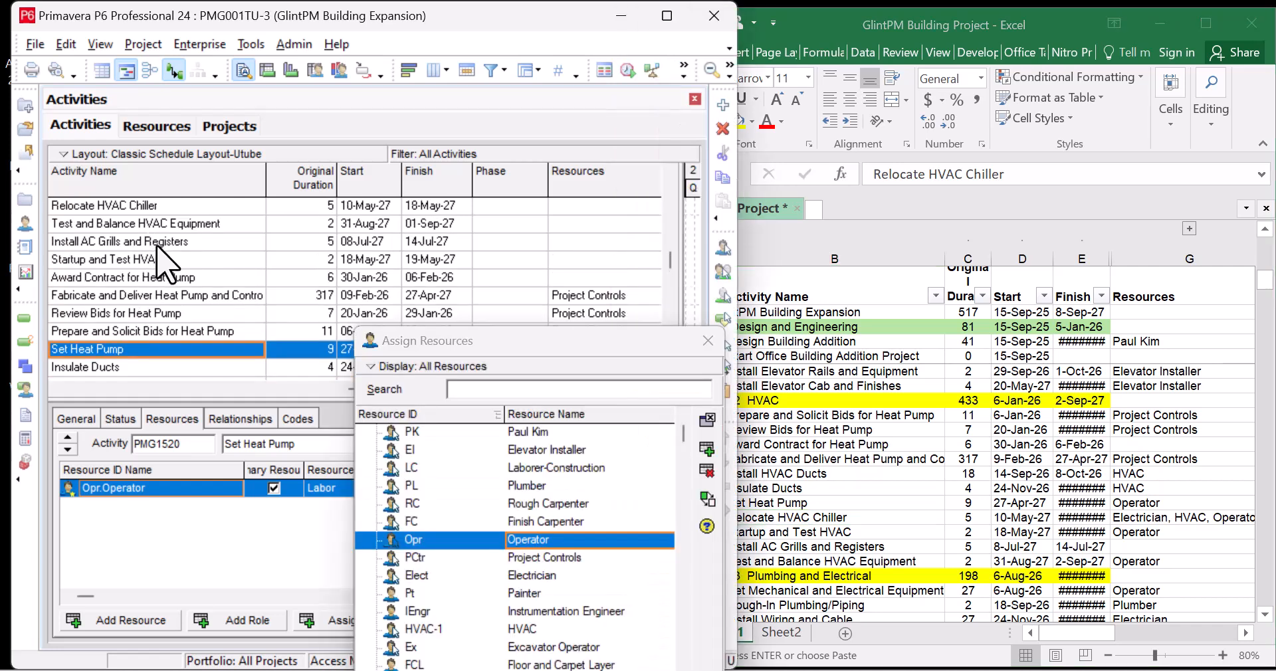
# Assign Operator, HVAC and Electrician to Relocate HVAC Chiller
pyautogui.click(180, 210)
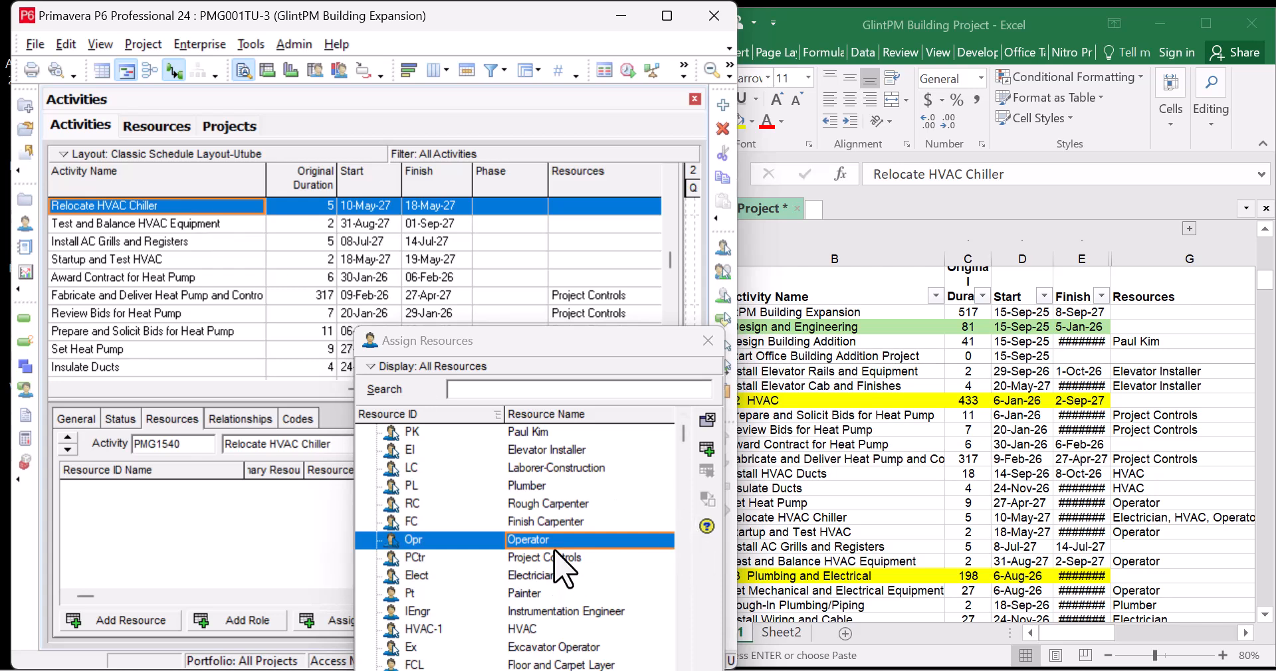
pyautogui.click(706, 453)
pyautogui.click(562, 628)
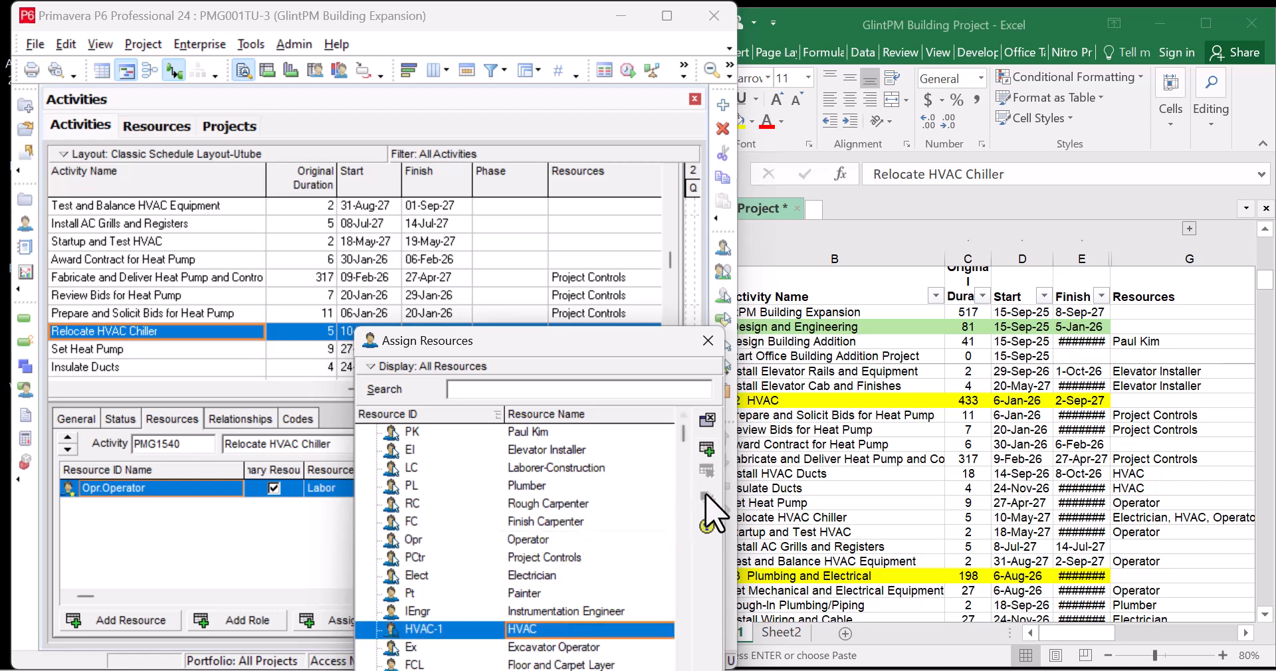
pyautogui.click(707, 456)
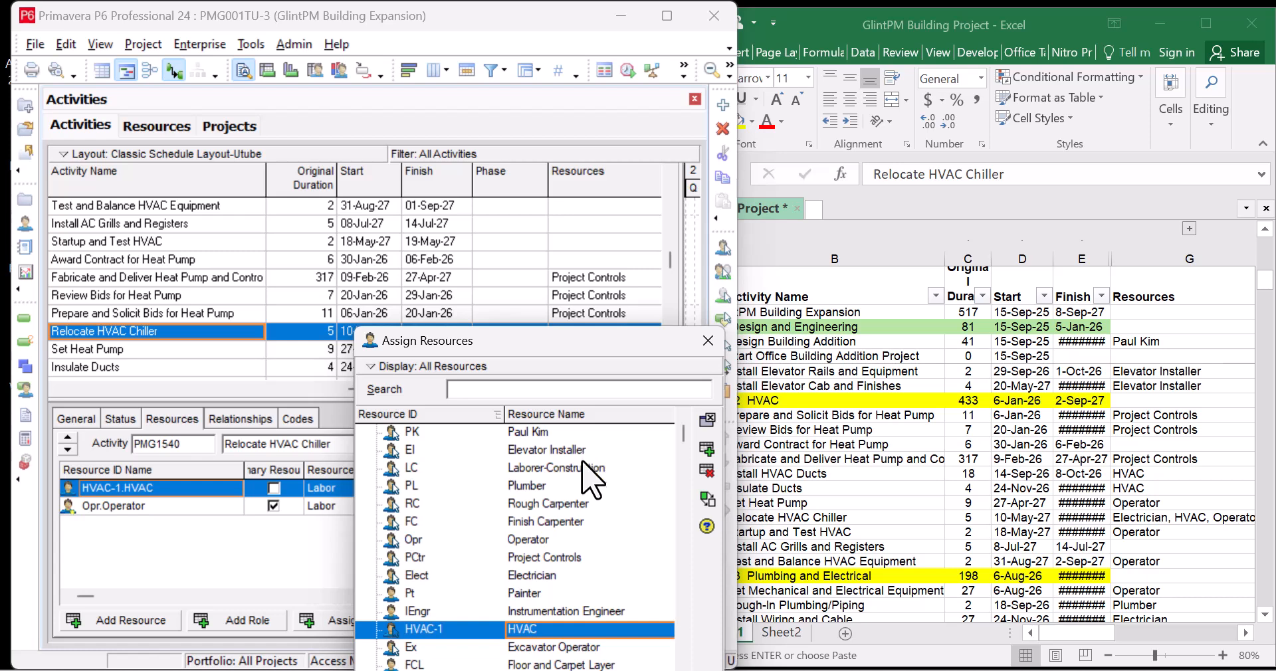
pyautogui.click(566, 575)
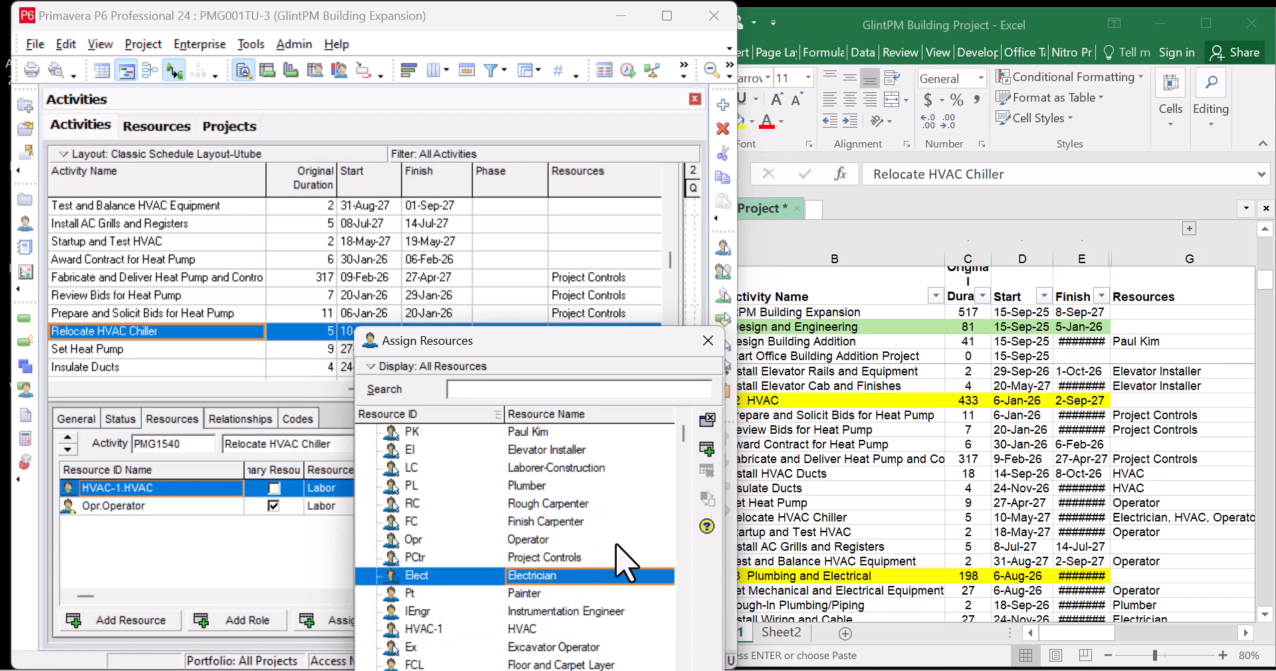
pyautogui.click(707, 450)
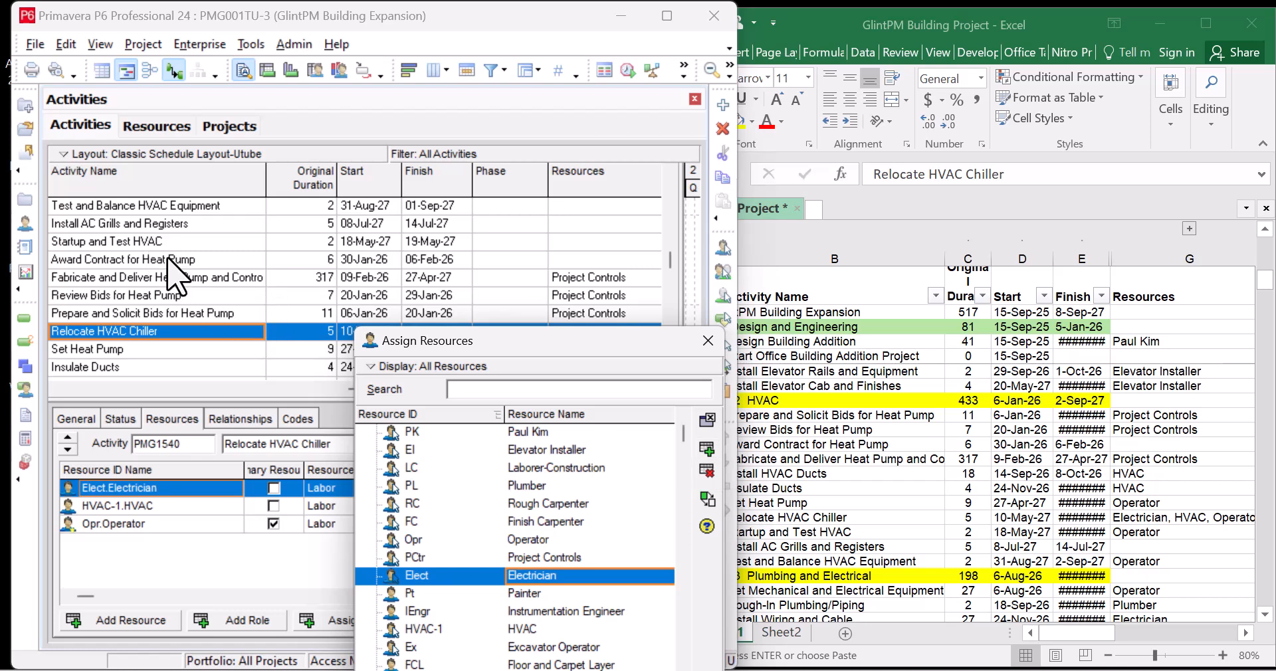
# Assign Operator to Startup and Test HVAC, then check Install AC Grills and Registers in Excel
pyautogui.click(192, 243)
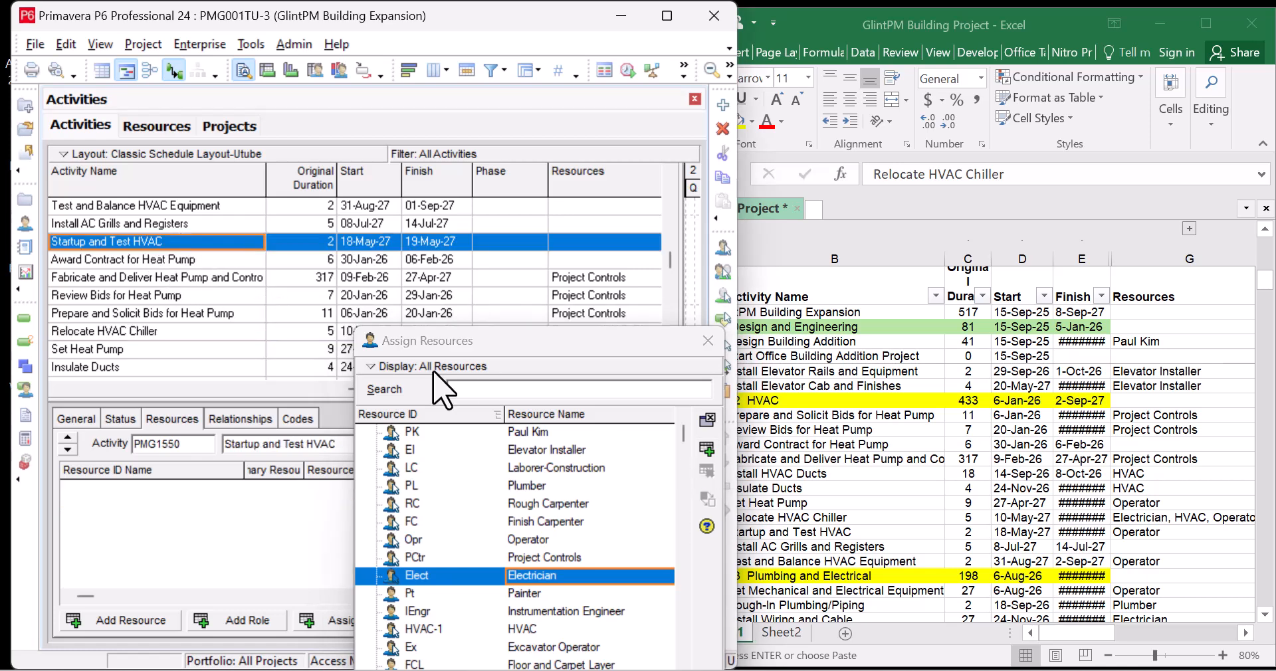
pyautogui.click(548, 540)
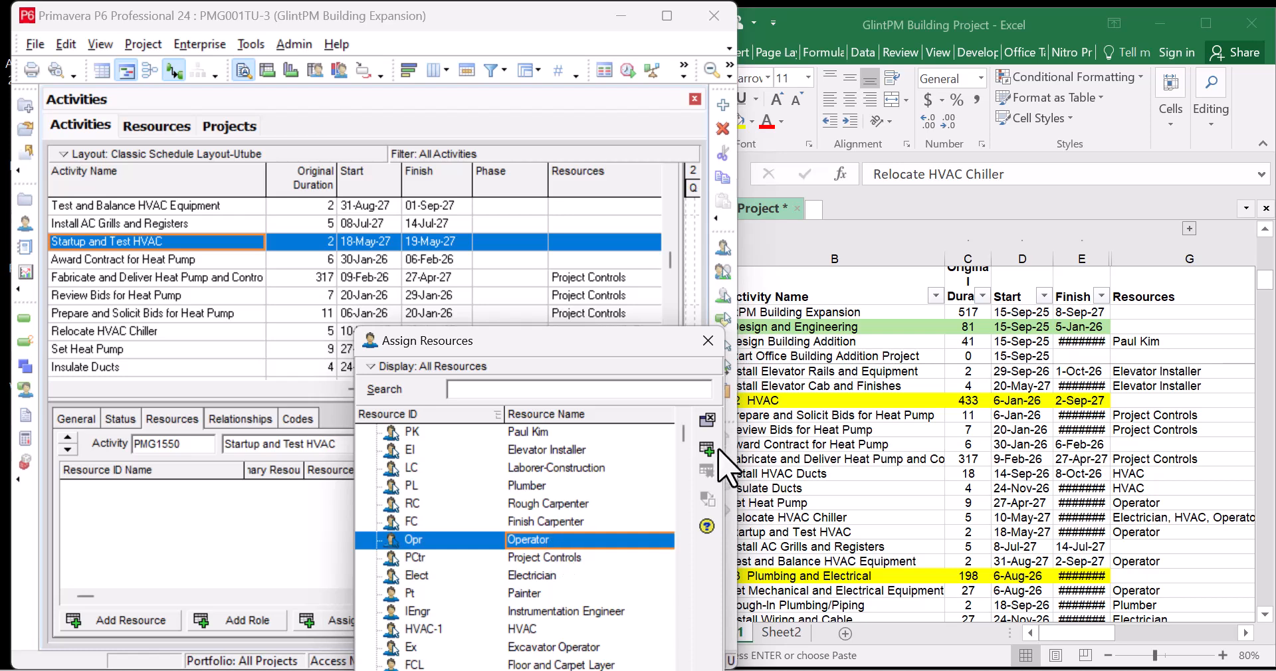
pyautogui.click(706, 449)
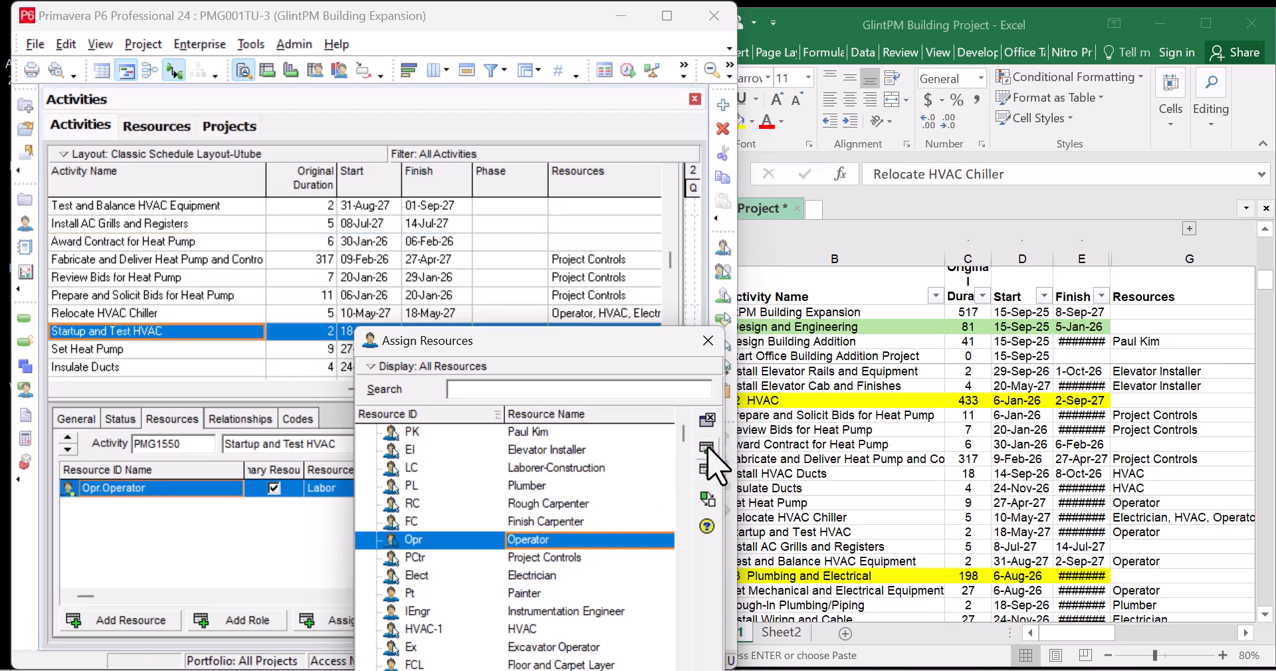
pyautogui.click(860, 529)
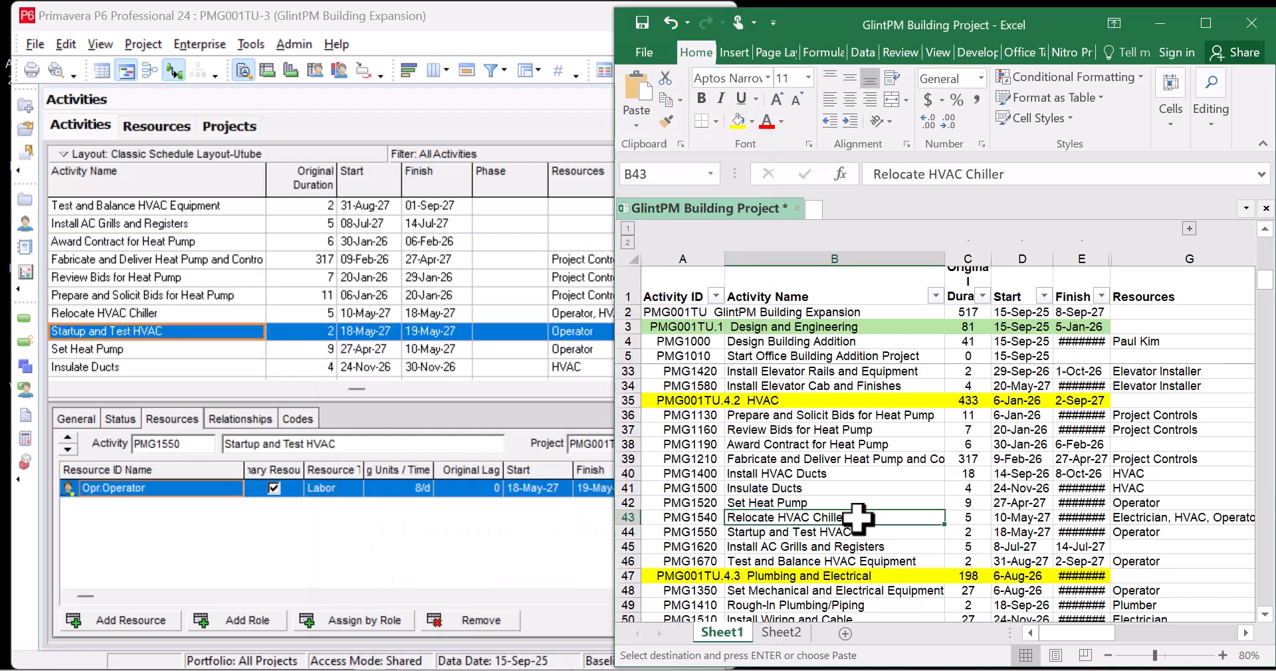
pyautogui.click(848, 547)
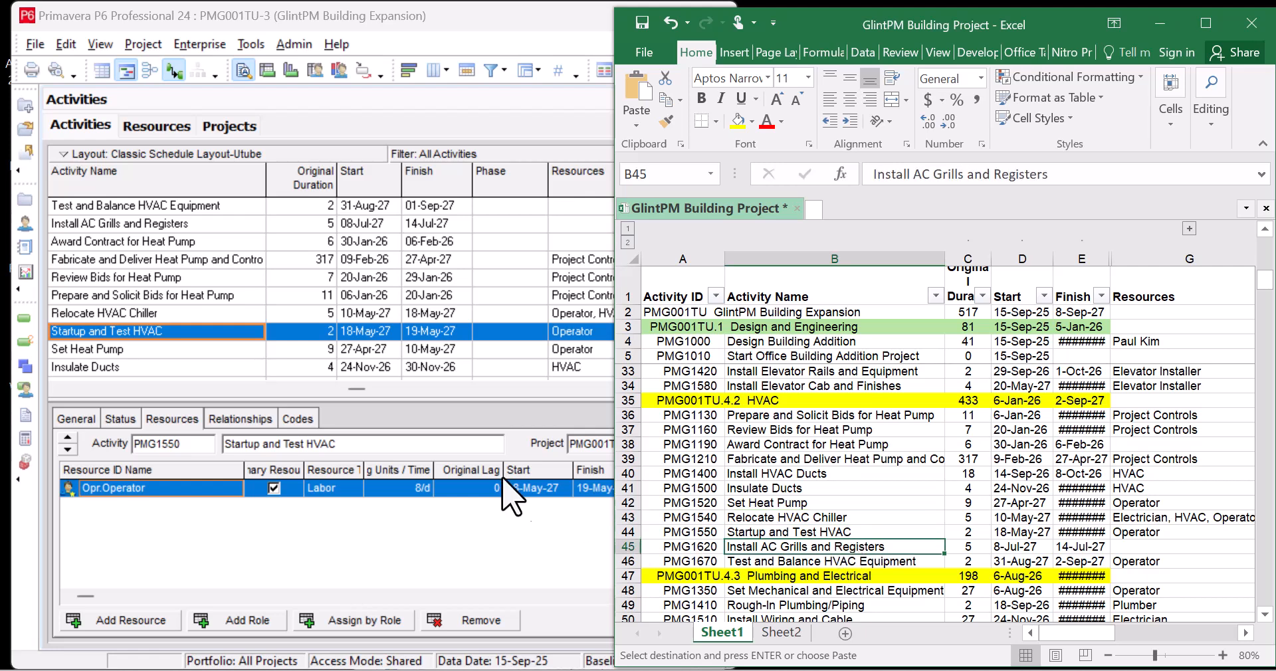
pyautogui.click(192, 285)
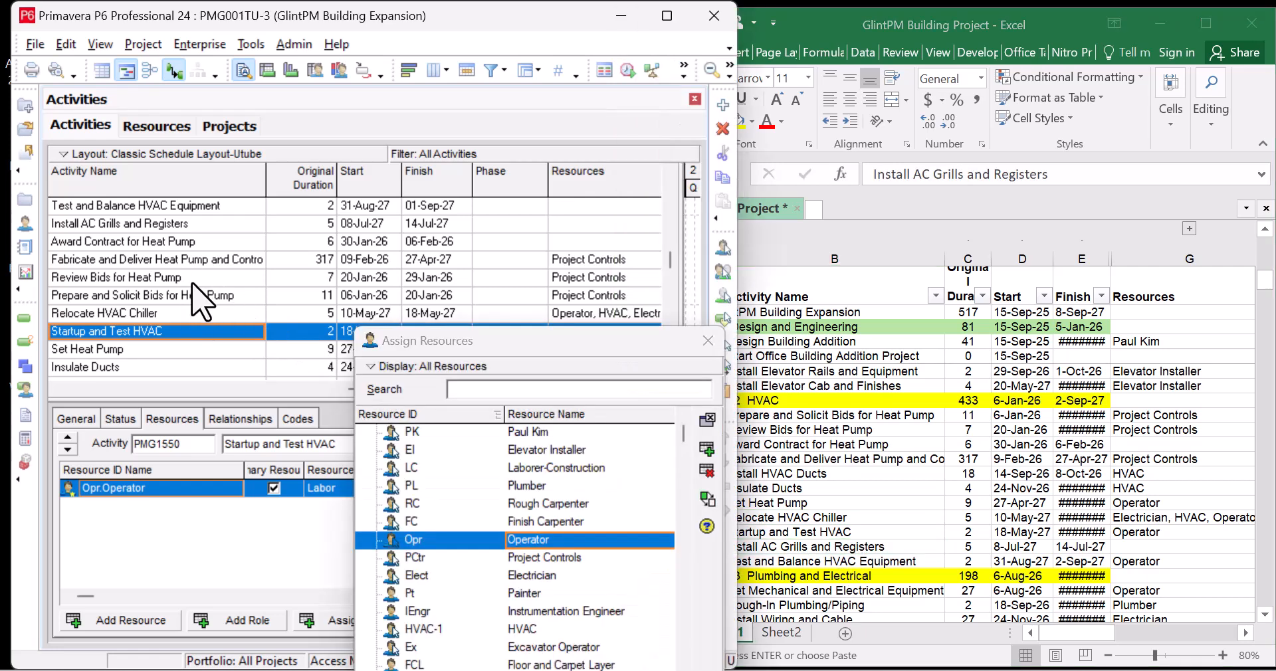
pyautogui.scroll(1, 192, 284)
# Assign Operator to Test and Balance HVAC Equipment
pyautogui.click(225, 260)
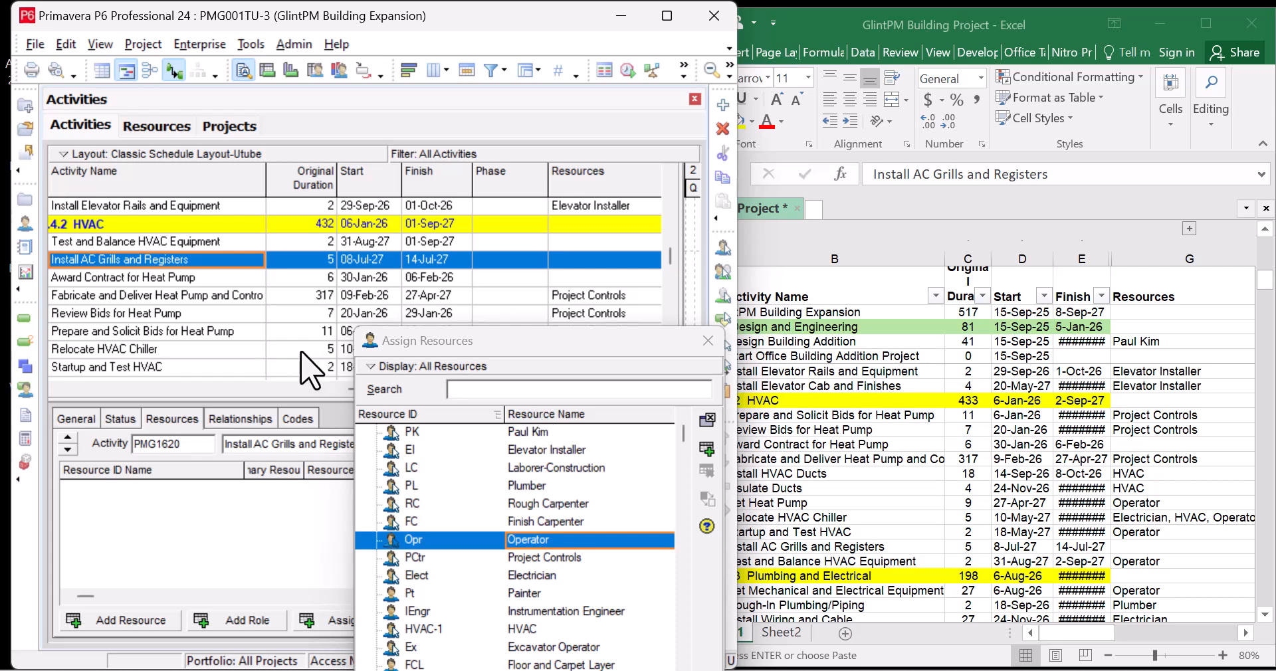
pyautogui.click(247, 243)
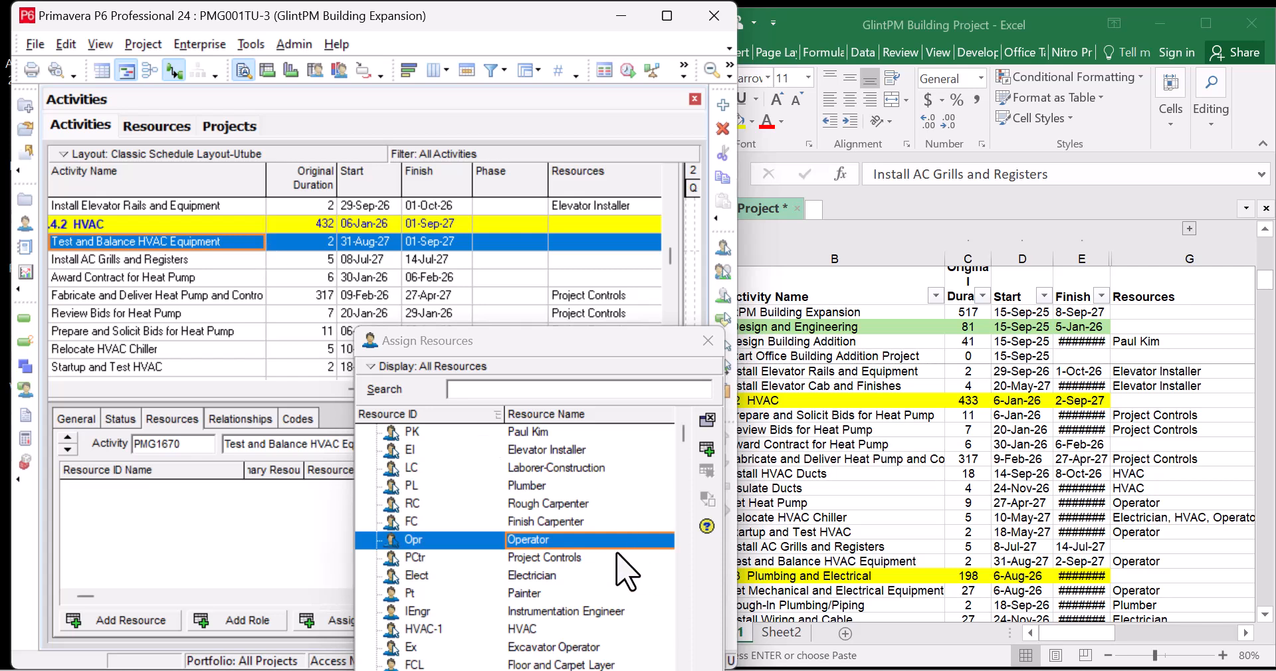
pyautogui.click(706, 452)
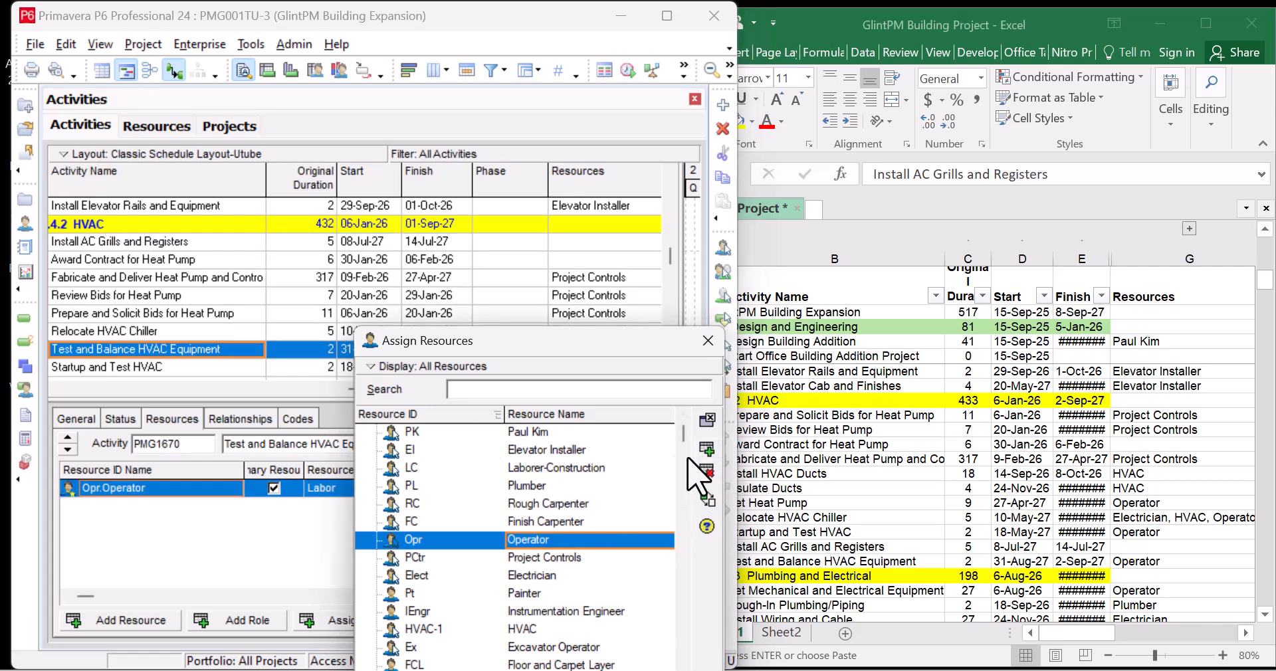
pyautogui.scroll(-9, 223, 300)
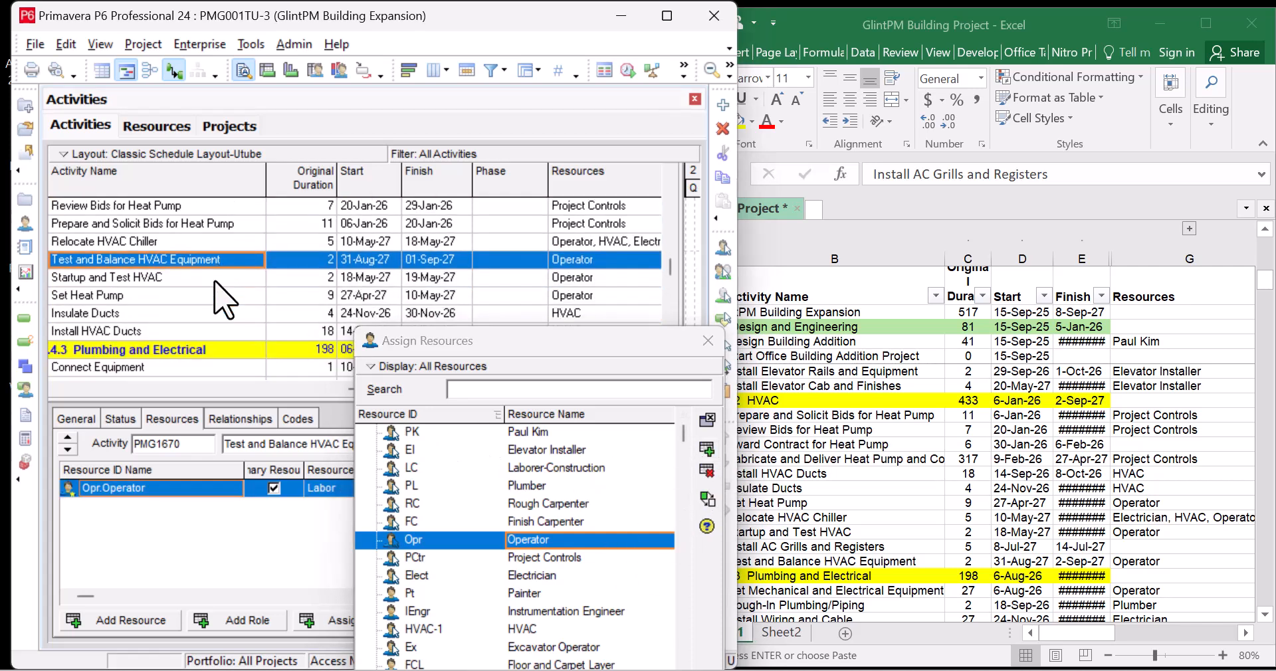
pyautogui.scroll(-2, 216, 284)
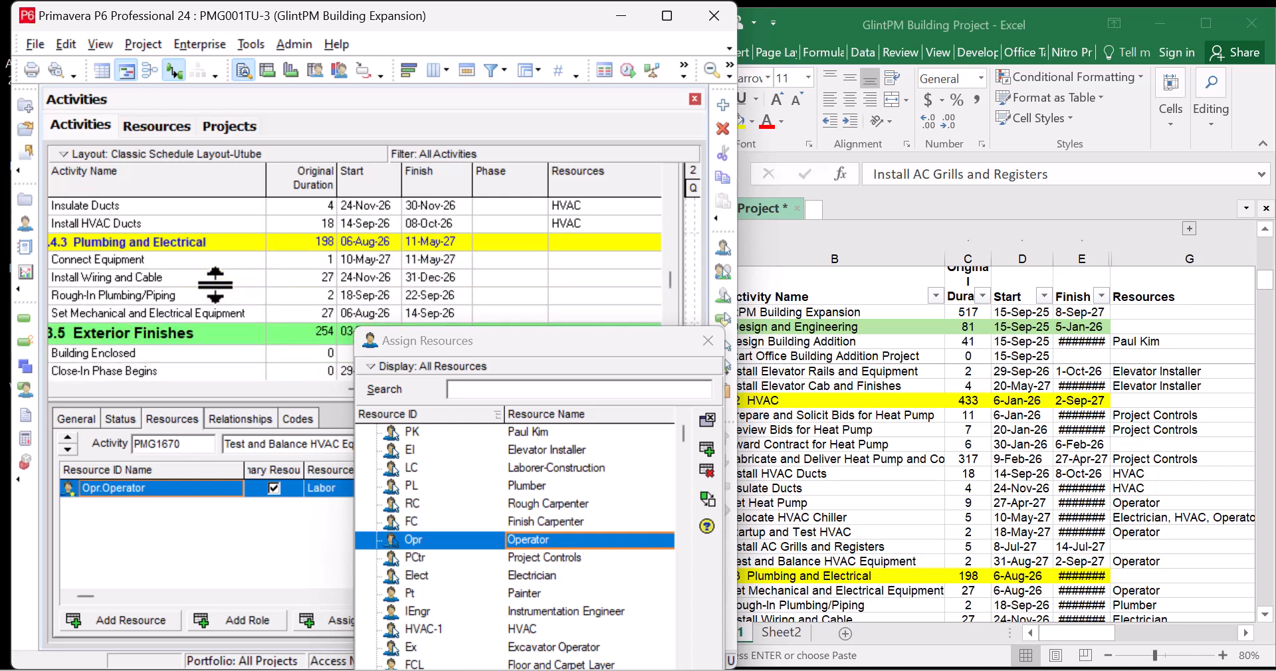
# Assign Operator to Set Mechanical and Electrical Equipment and Plumber to Rough-In Plumbing/Piping
pyautogui.click(994, 491)
pyautogui.scroll(-3, 994, 488)
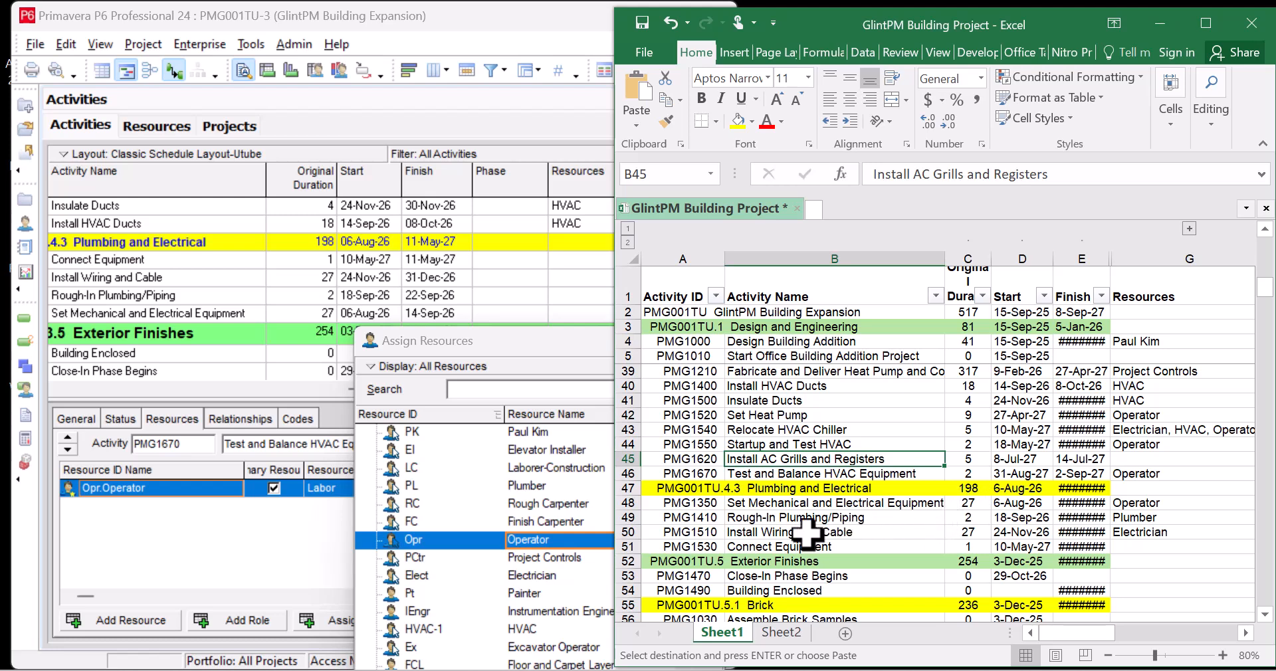
pyautogui.click(223, 313)
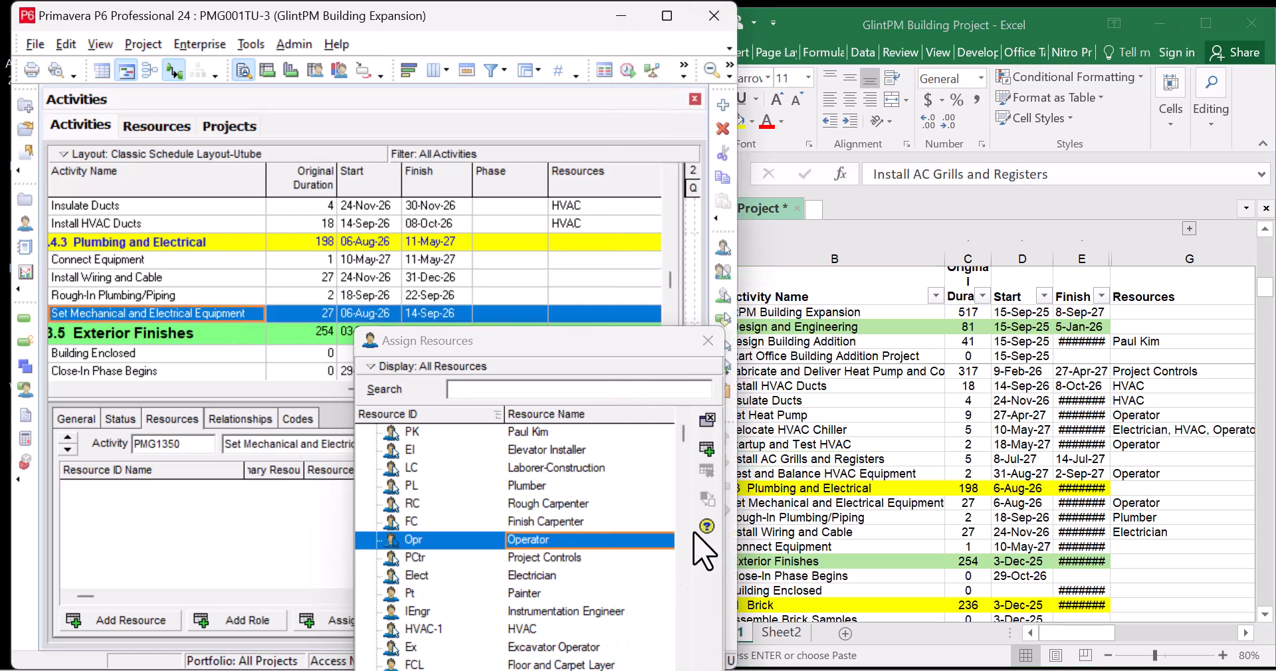
pyautogui.click(711, 459)
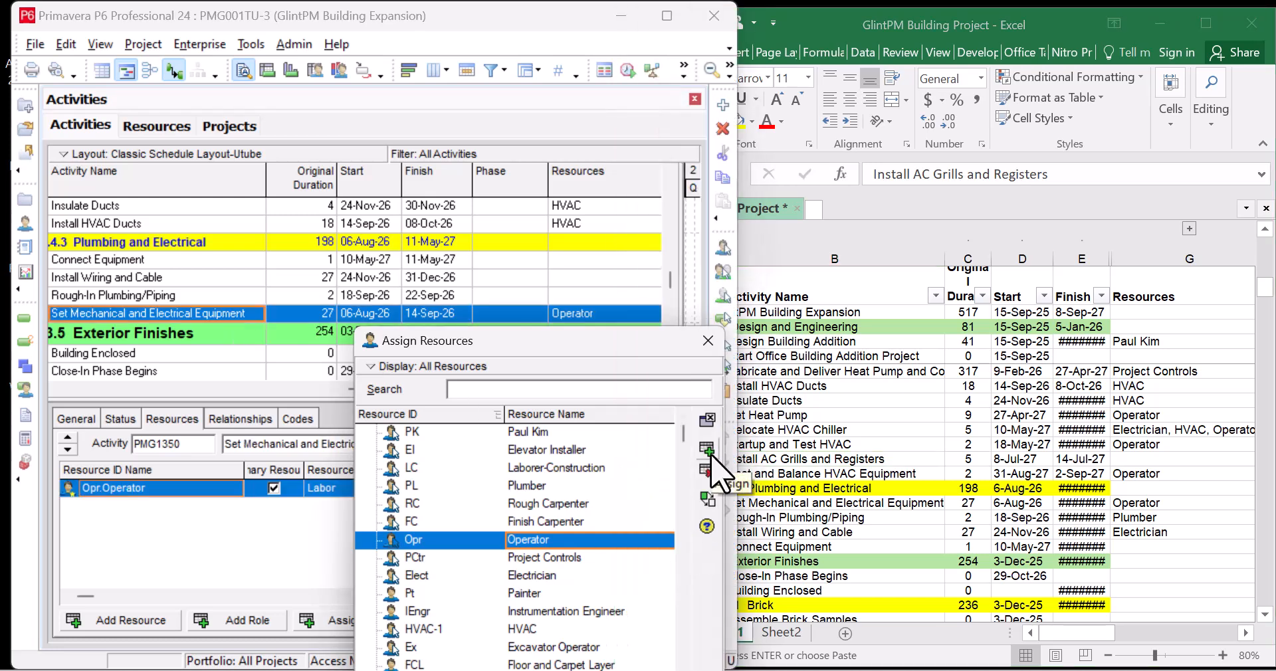
pyautogui.click(214, 297)
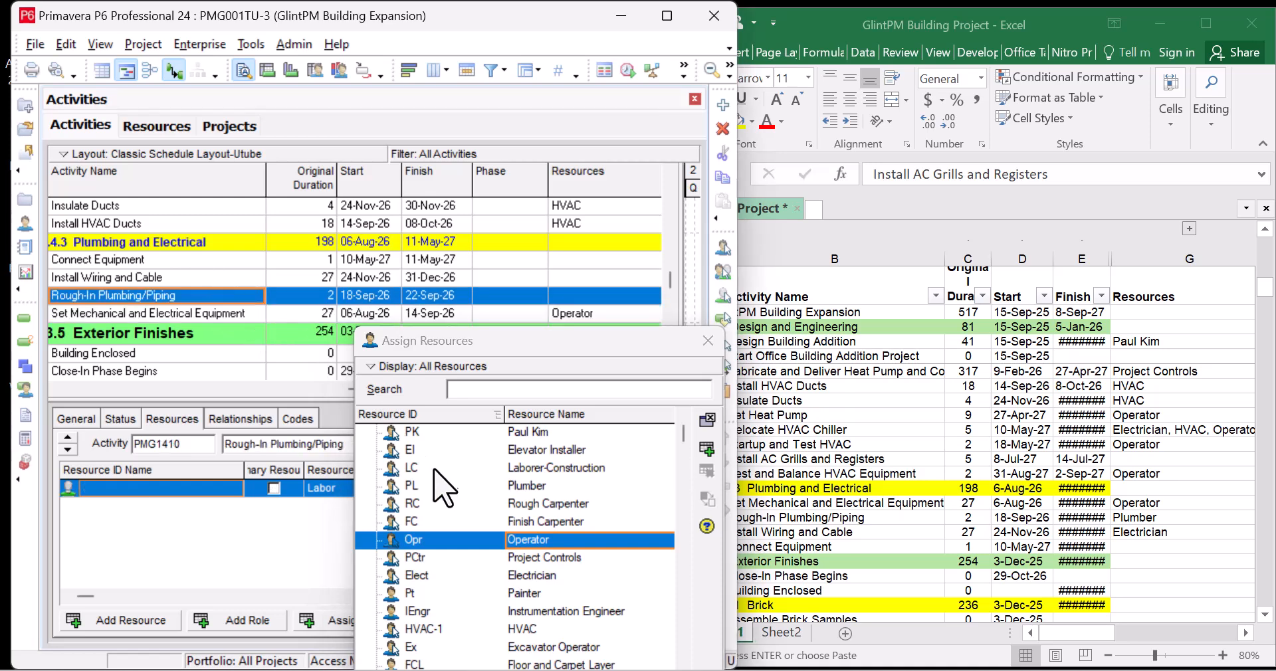
pyautogui.click(546, 486)
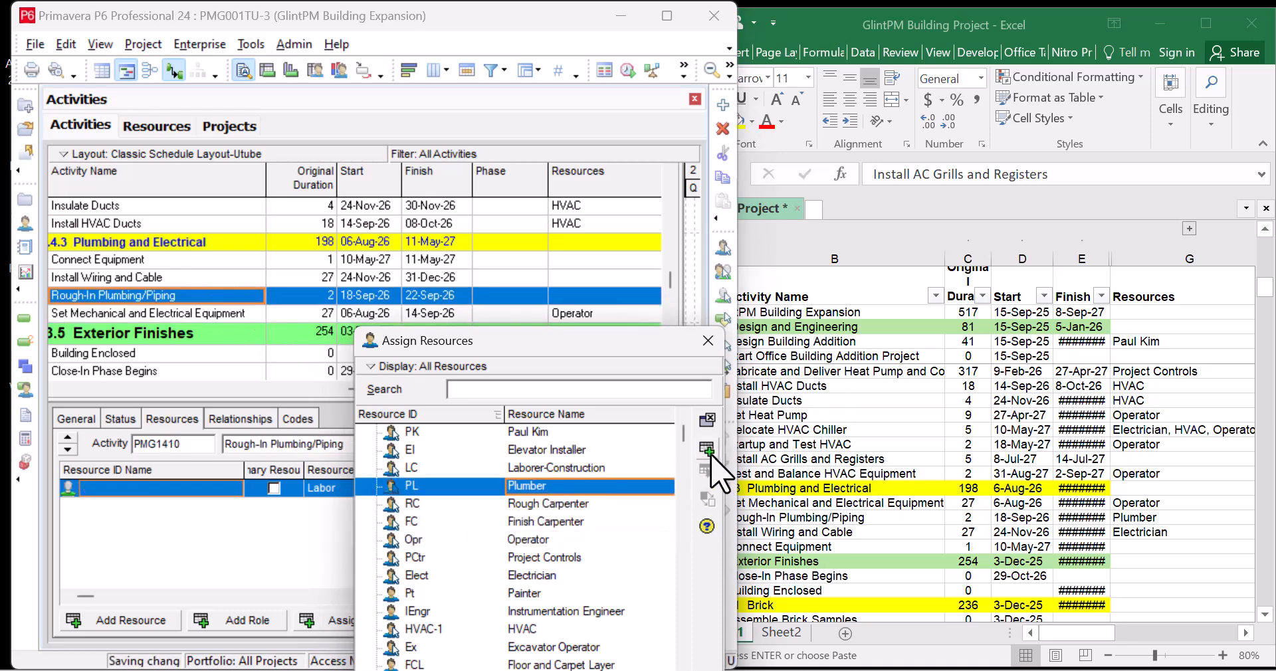
pyautogui.click(171, 279)
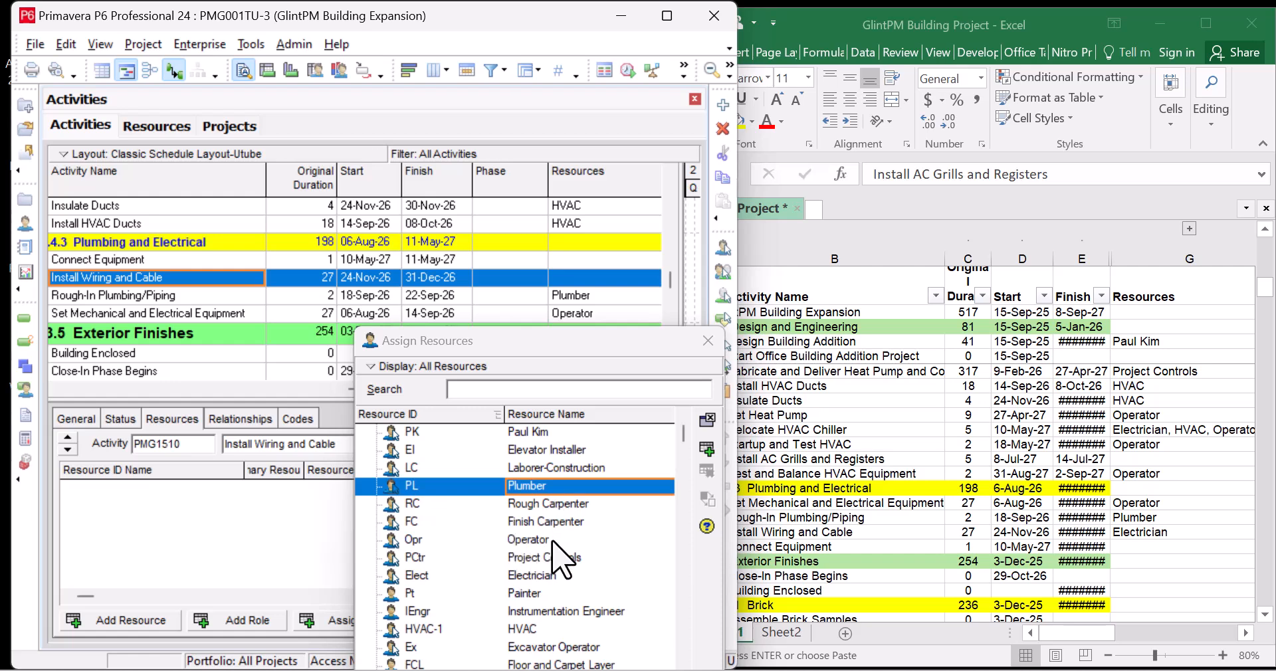
# Assign Electrician to Install Wiring and Cable
pyautogui.click(561, 575)
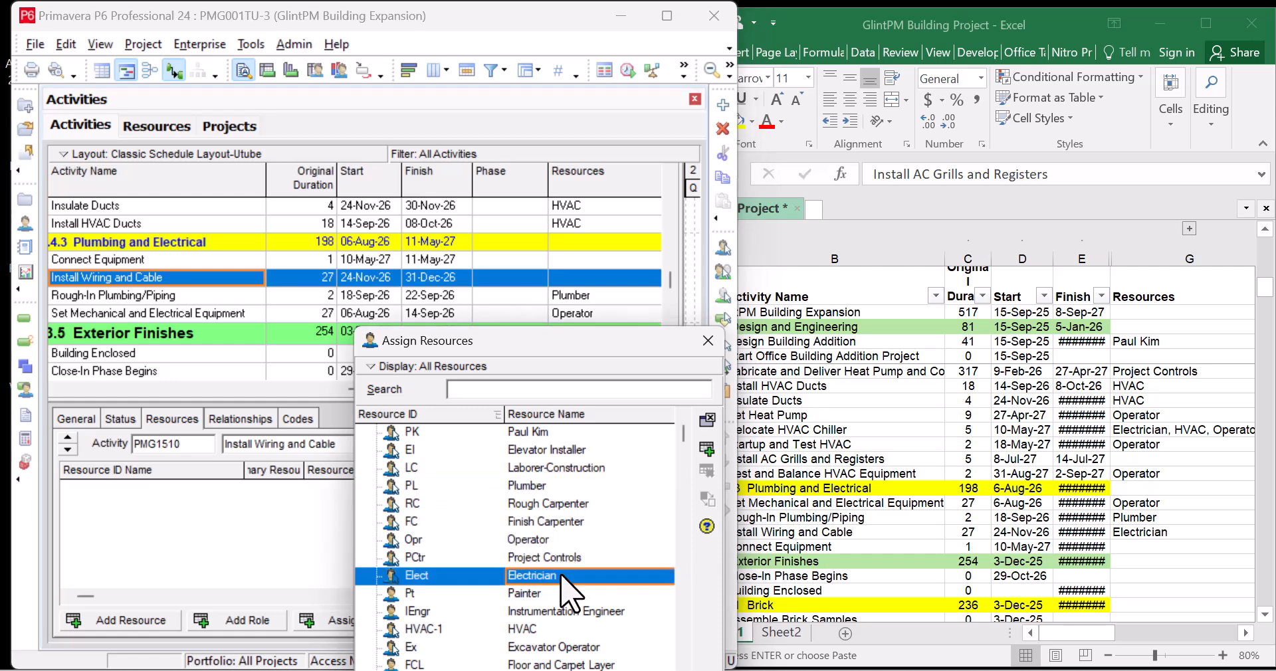
pyautogui.click(706, 449)
pyautogui.click(257, 266)
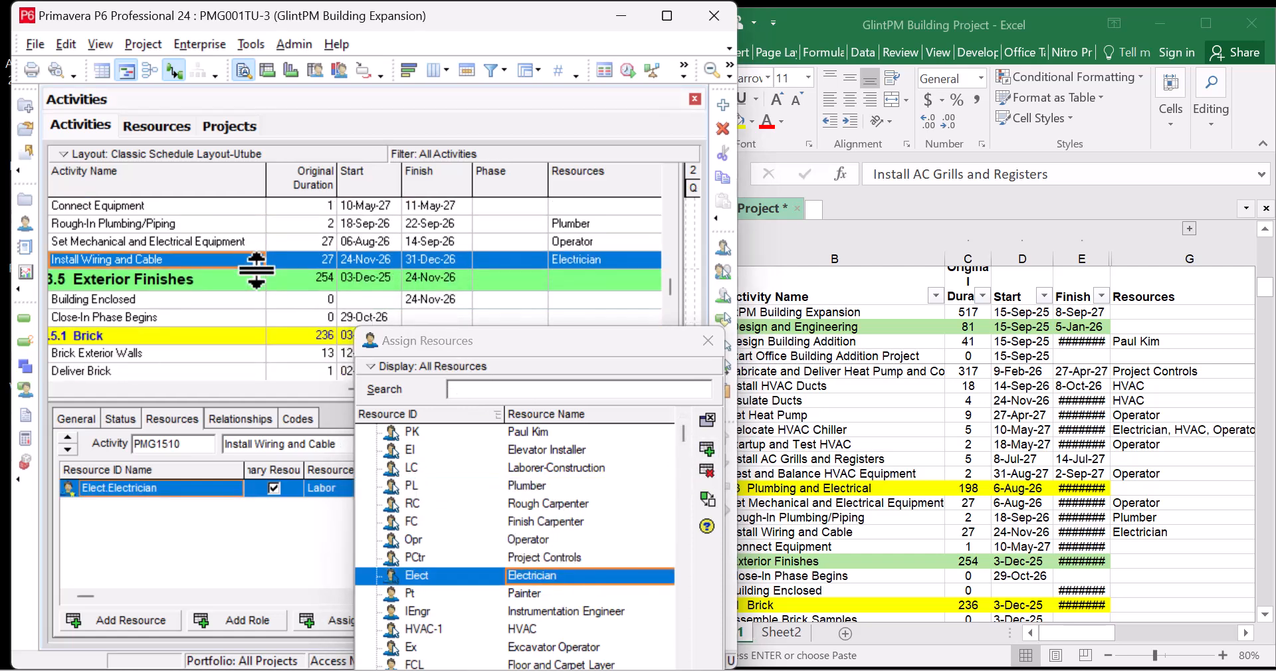
pyautogui.scroll(-1, 257, 269)
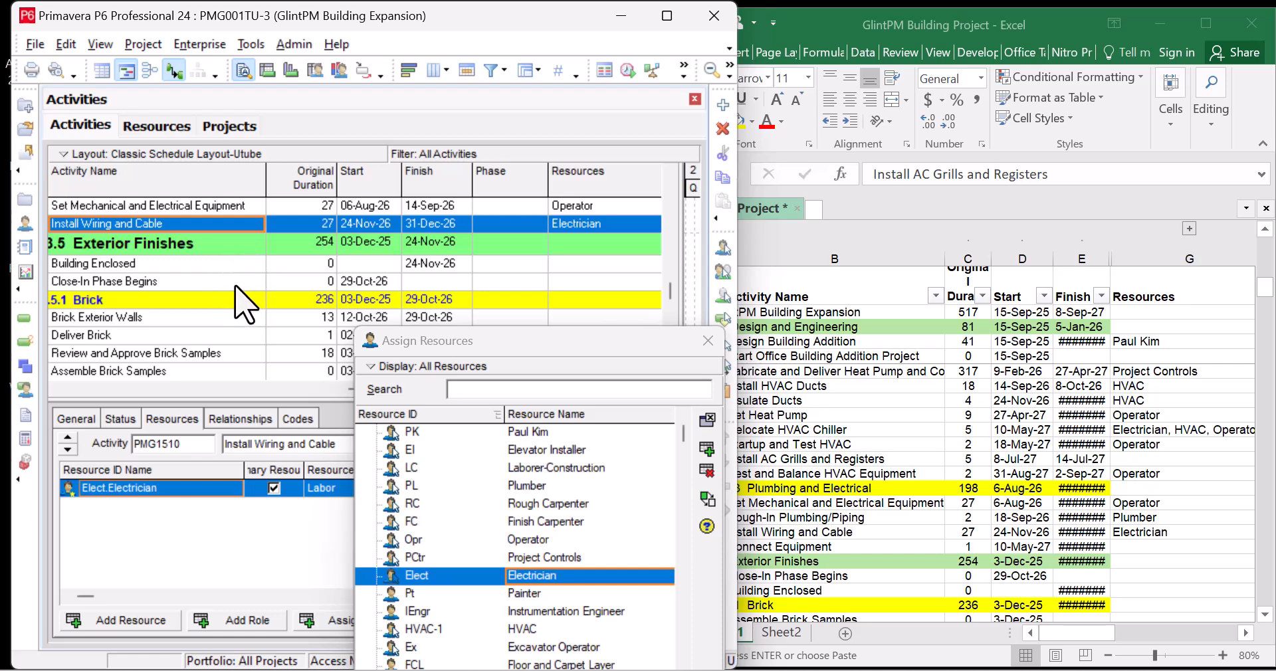
pyautogui.scroll(-1, 245, 305)
pyautogui.scroll(-1, 245, 305)
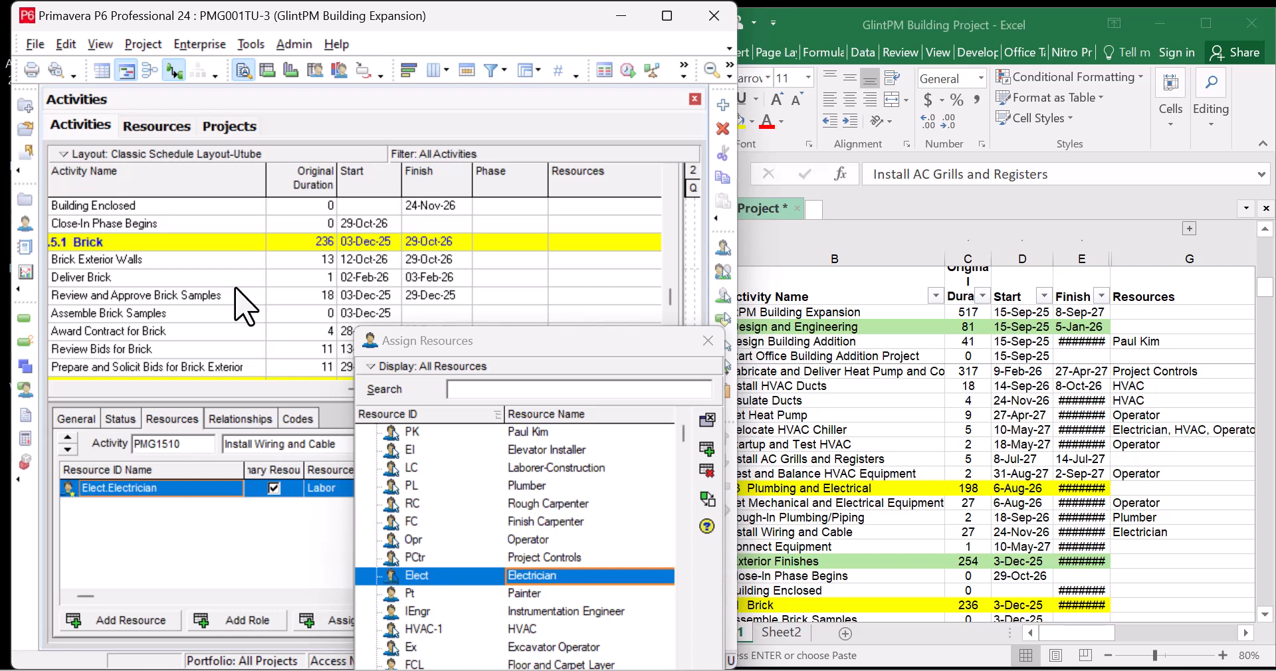
pyautogui.scroll(-1, 246, 306)
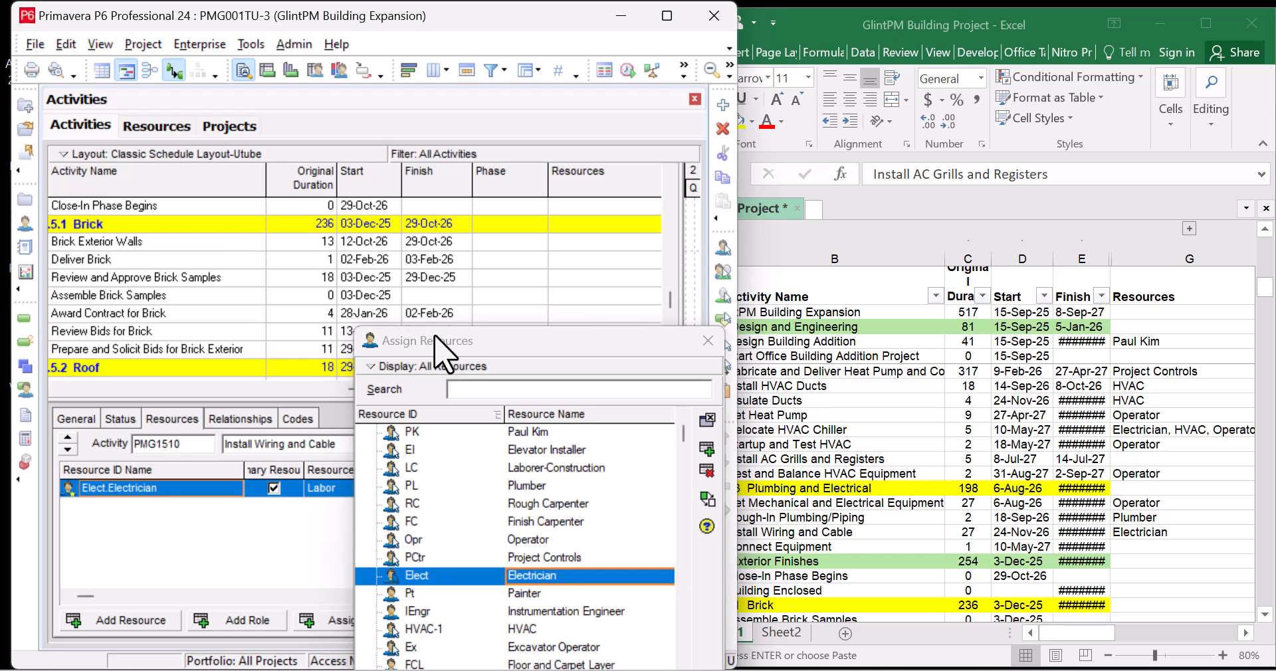
# Assign Laborer-Construction to Brick Exterior Walls
pyautogui.click(969, 508)
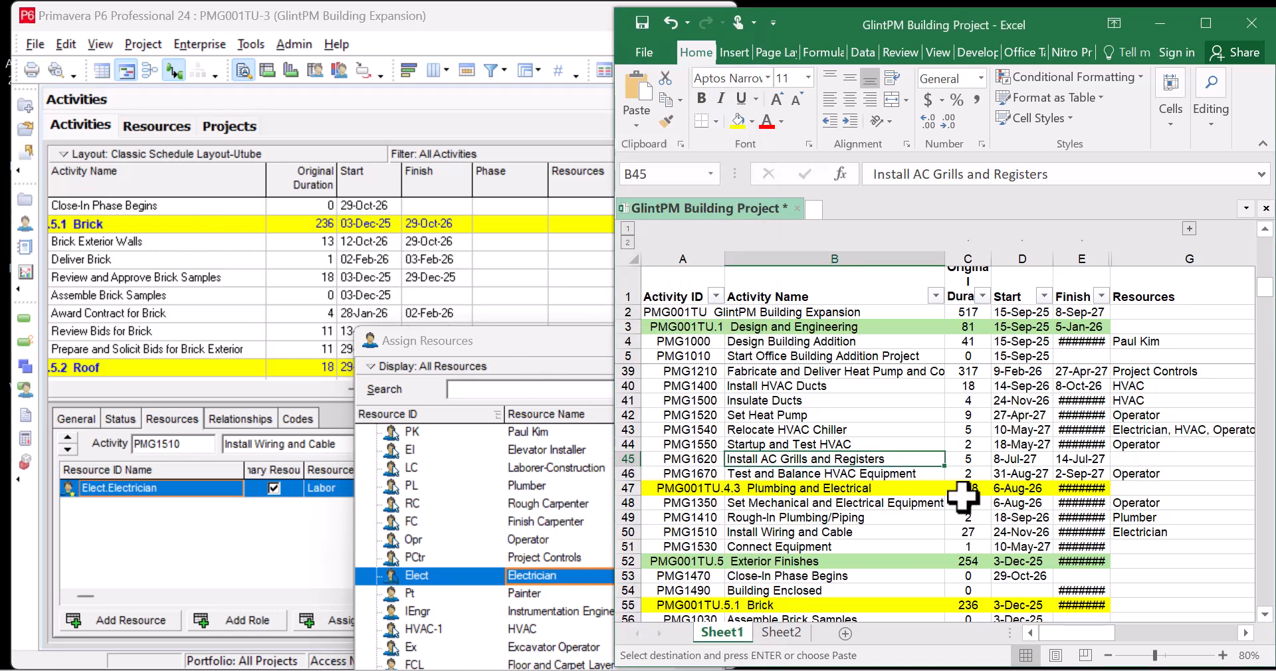
pyautogui.scroll(-1, 964, 501)
pyautogui.scroll(-2, 962, 498)
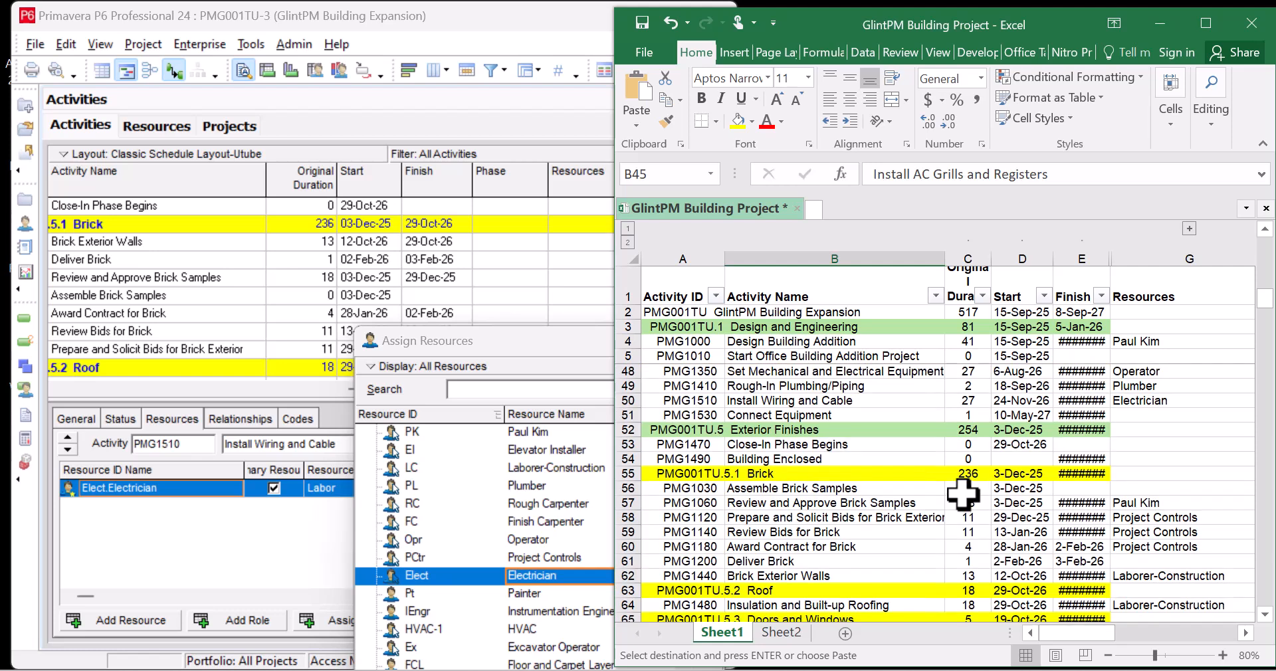
pyautogui.scroll(-1, 963, 495)
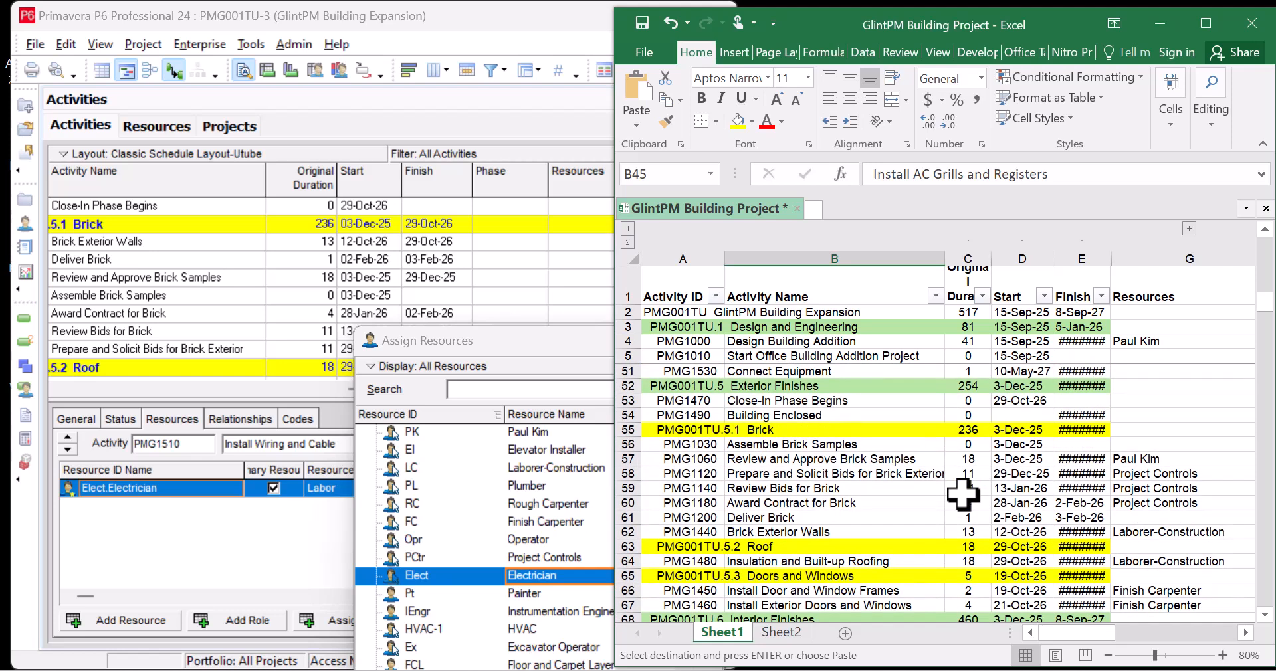
pyautogui.click(194, 242)
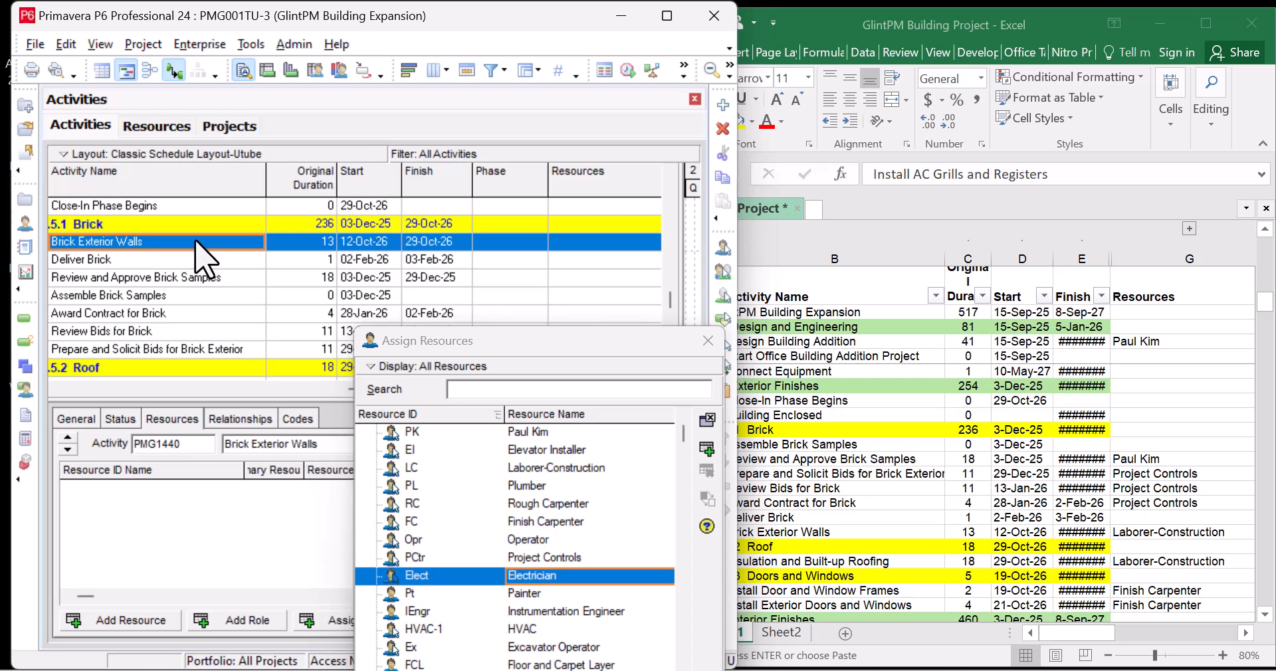
pyautogui.click(572, 469)
pyautogui.click(705, 451)
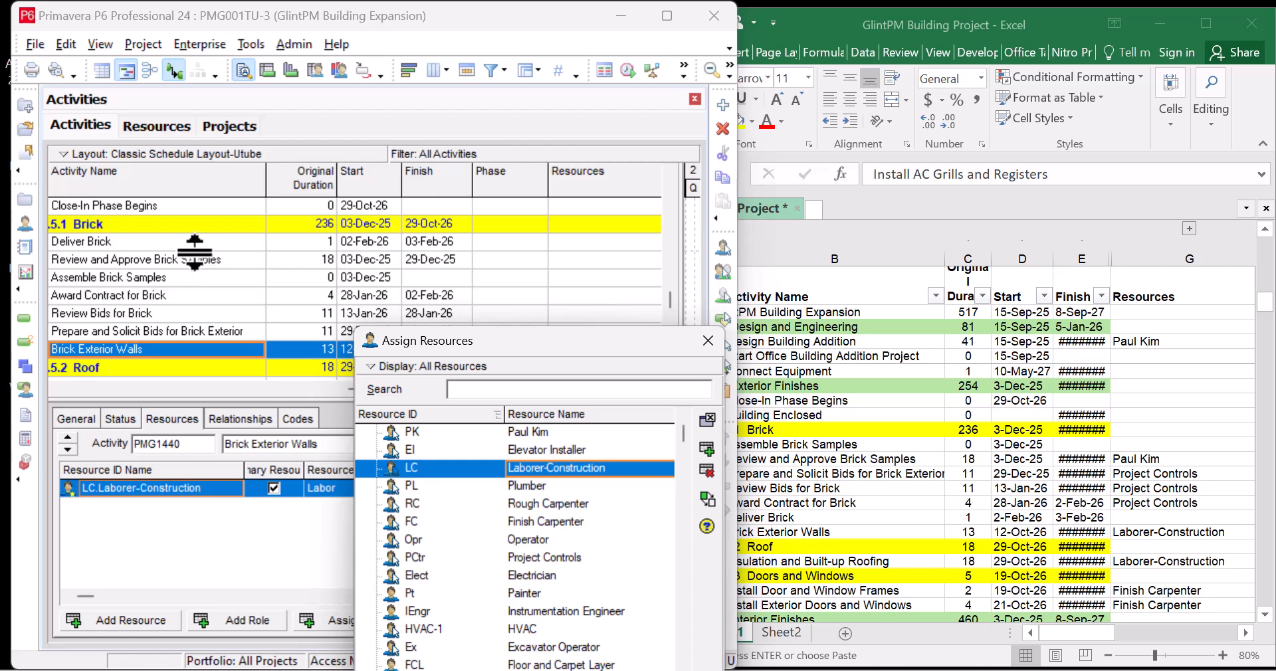
# Assign Project Controls to Award Contract, Review Bids and Prepare and Solicit Bids for Brick
pyautogui.click(217, 297)
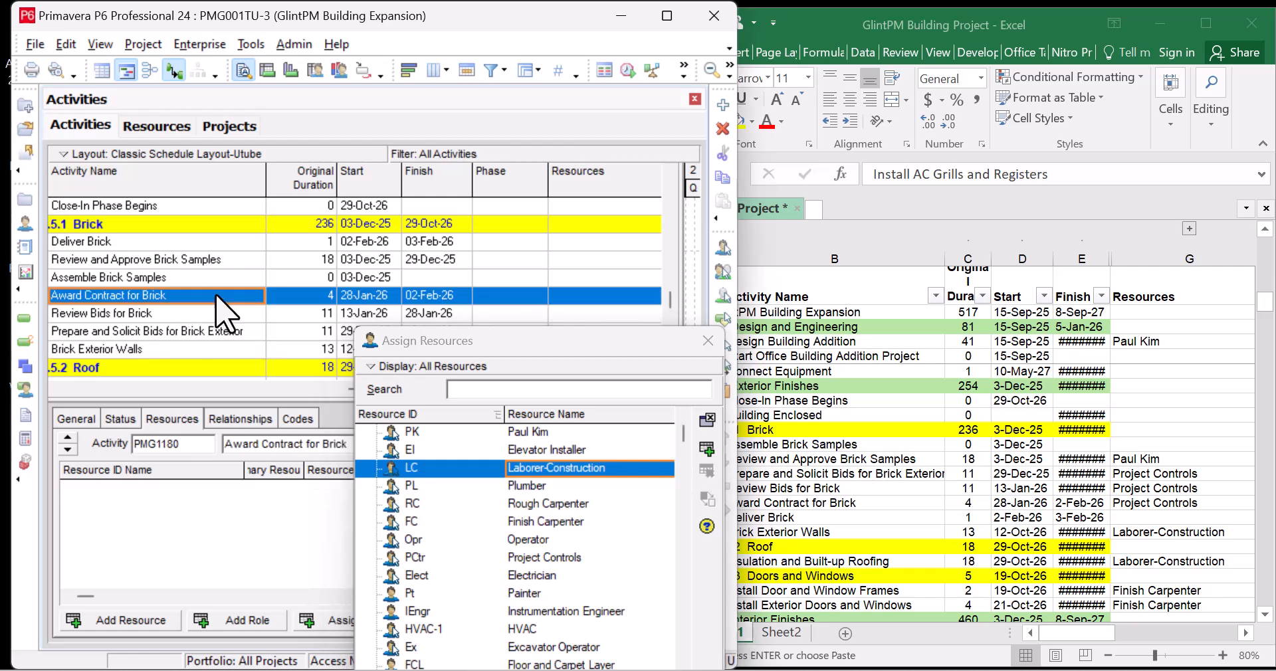
pyautogui.click(564, 558)
pyautogui.click(707, 450)
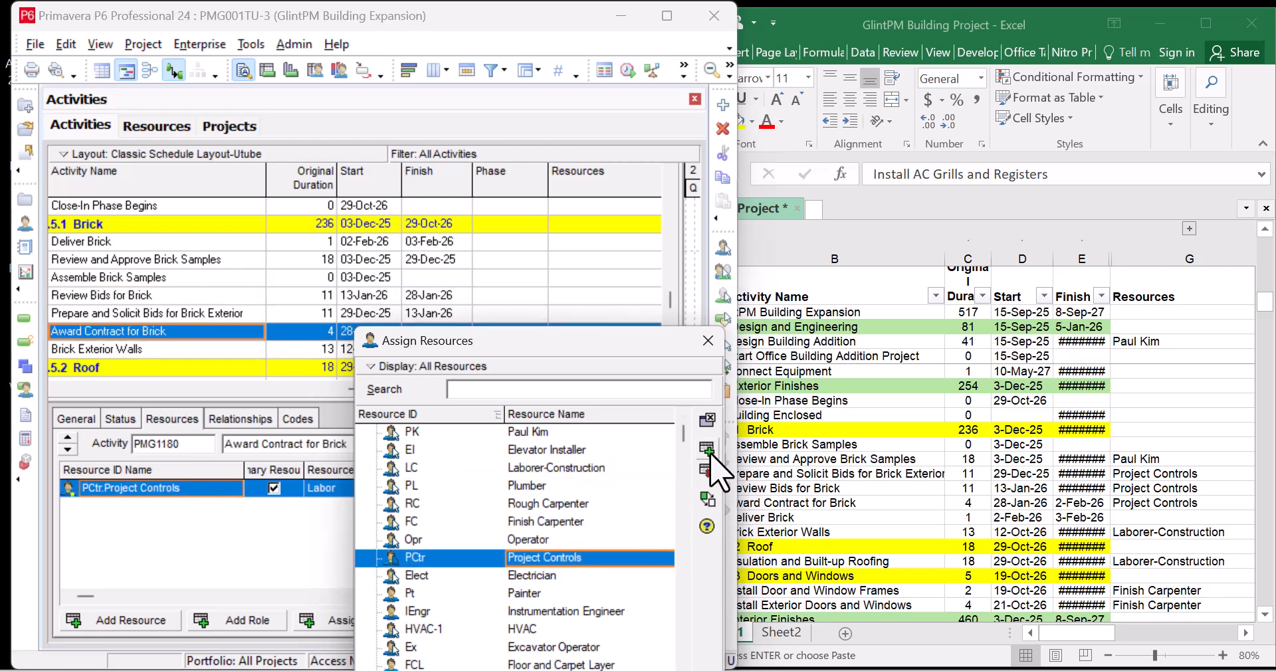
pyautogui.click(172, 299)
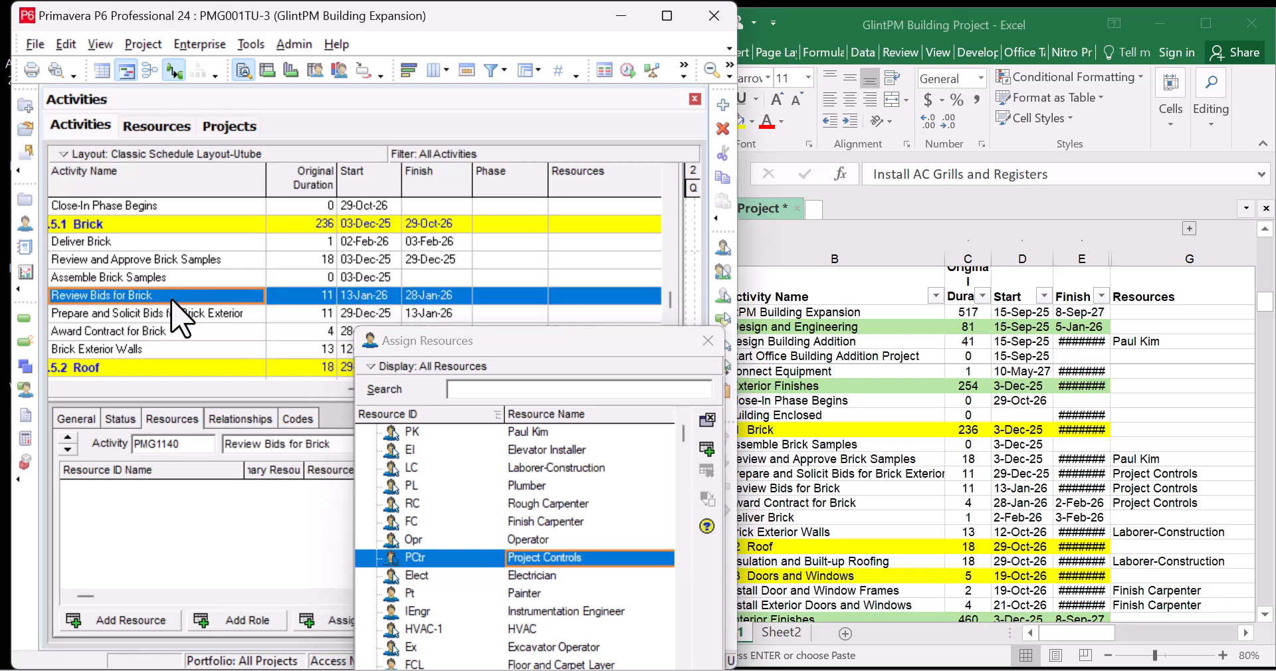
pyautogui.click(706, 451)
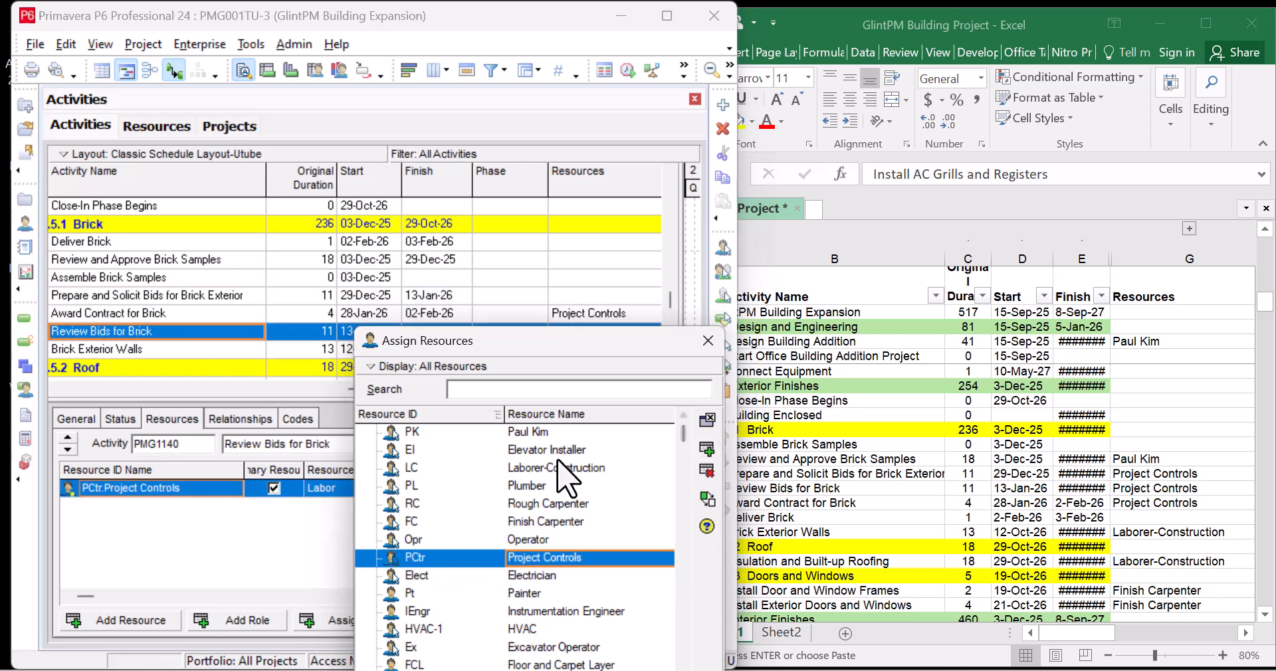
pyautogui.click(199, 295)
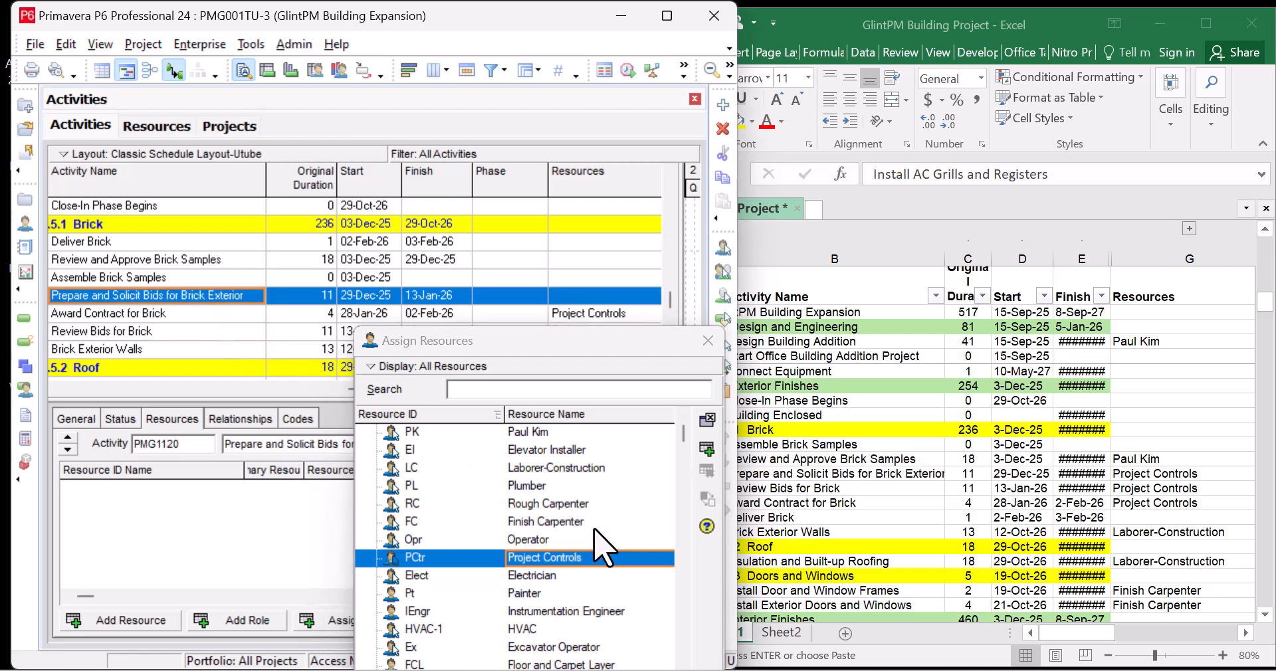
pyautogui.click(708, 453)
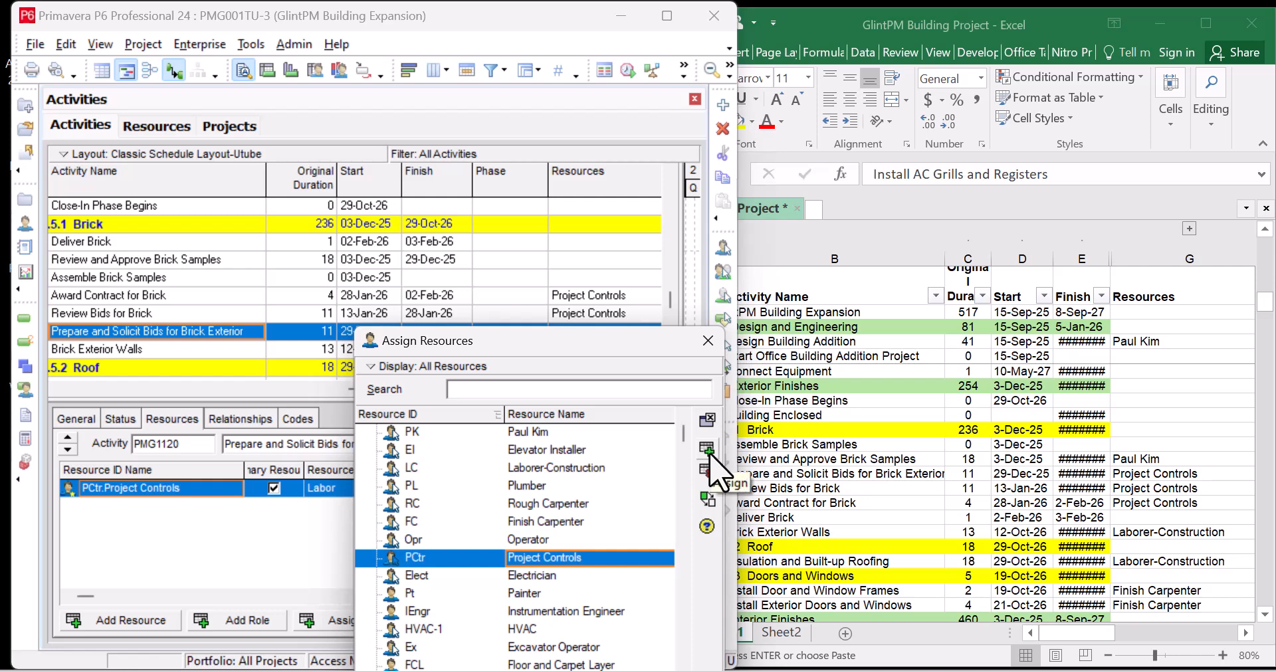
# Assign the individual staff member resource to Review and Approve Brick Samples
pyautogui.click(219, 263)
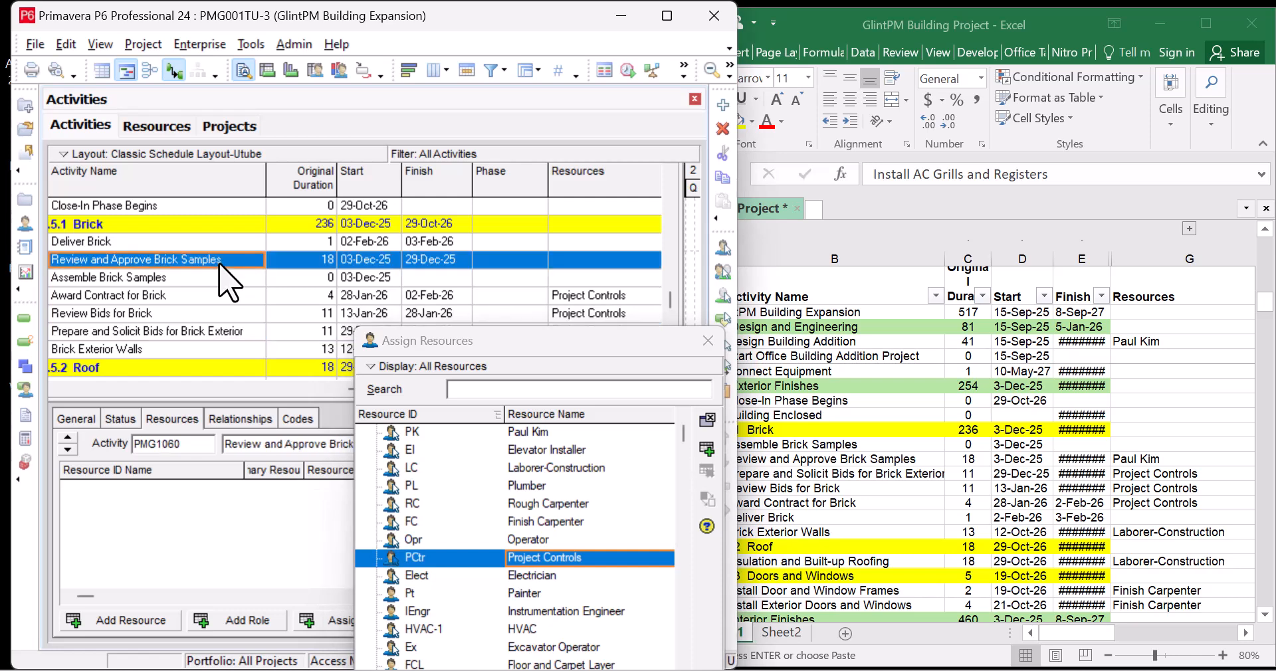
pyautogui.click(555, 434)
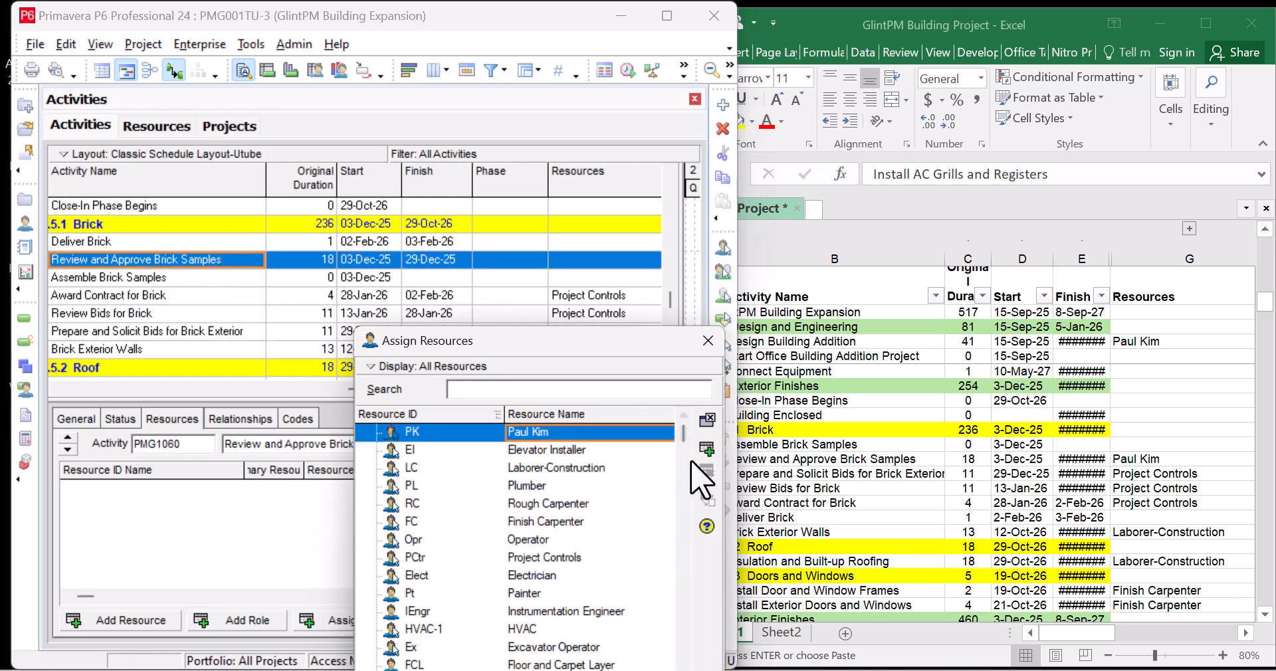
pyautogui.click(706, 449)
pyautogui.scroll(-1, 210, 309)
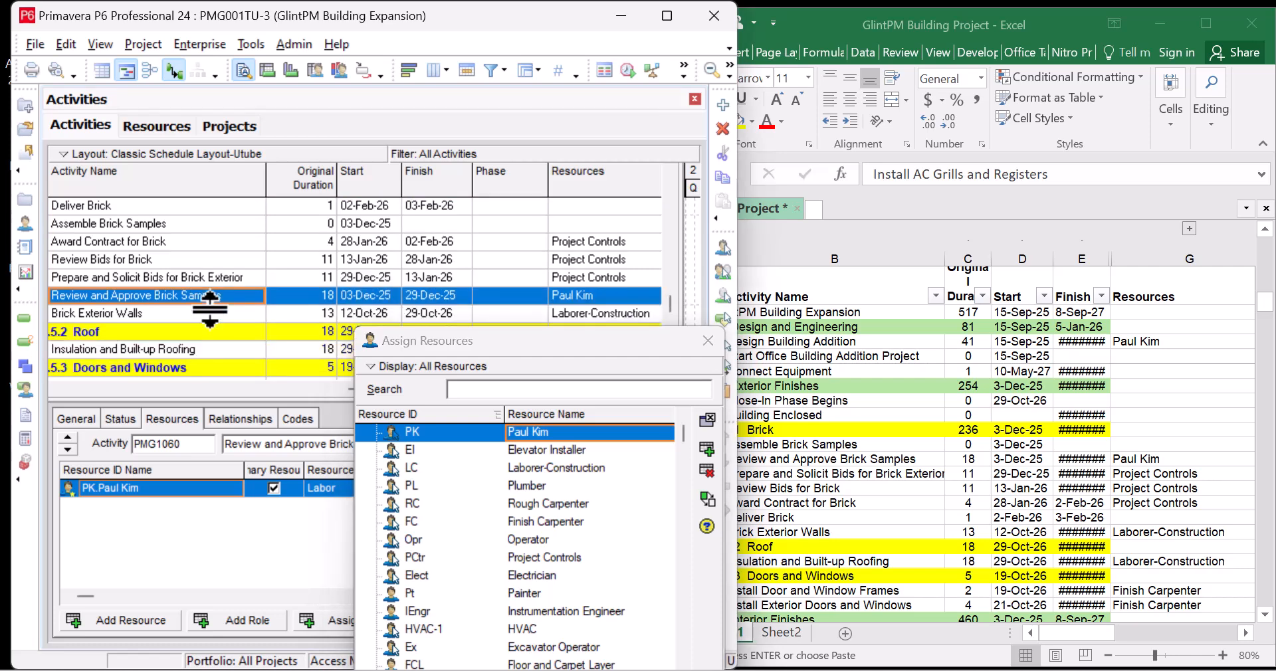
pyautogui.scroll(-3, 217, 302)
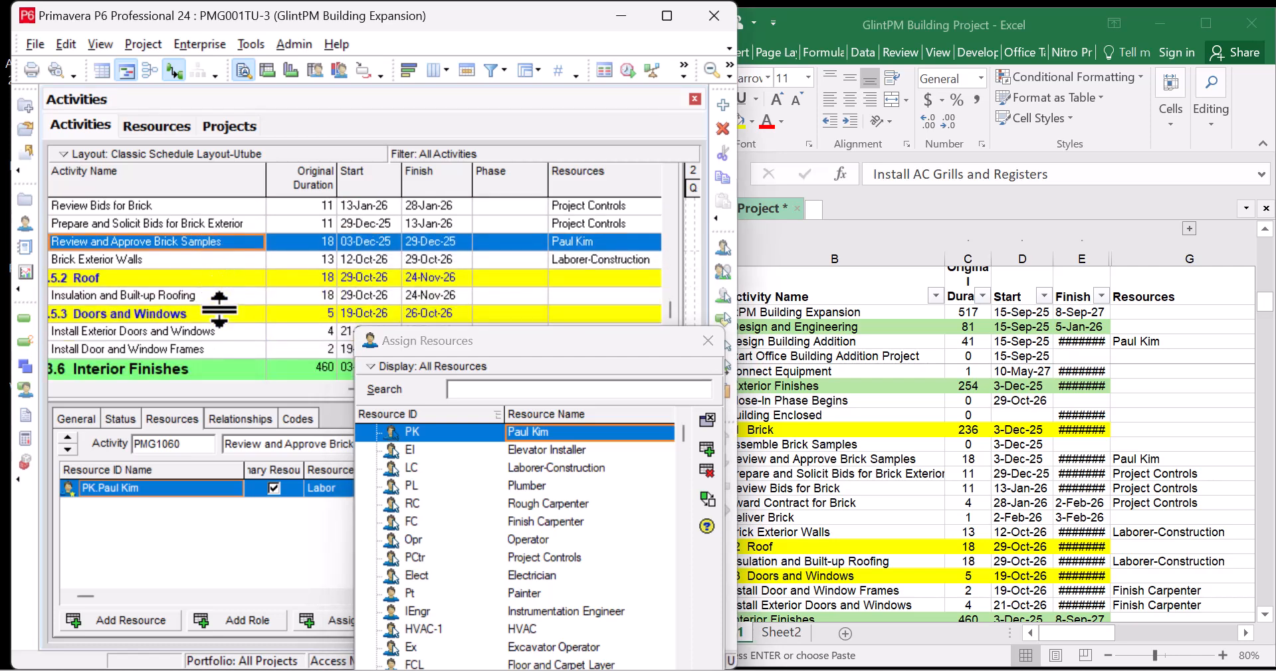
# Assign Laborer-Construction to Insulation and Built-up Roofing
pyautogui.click(1002, 635)
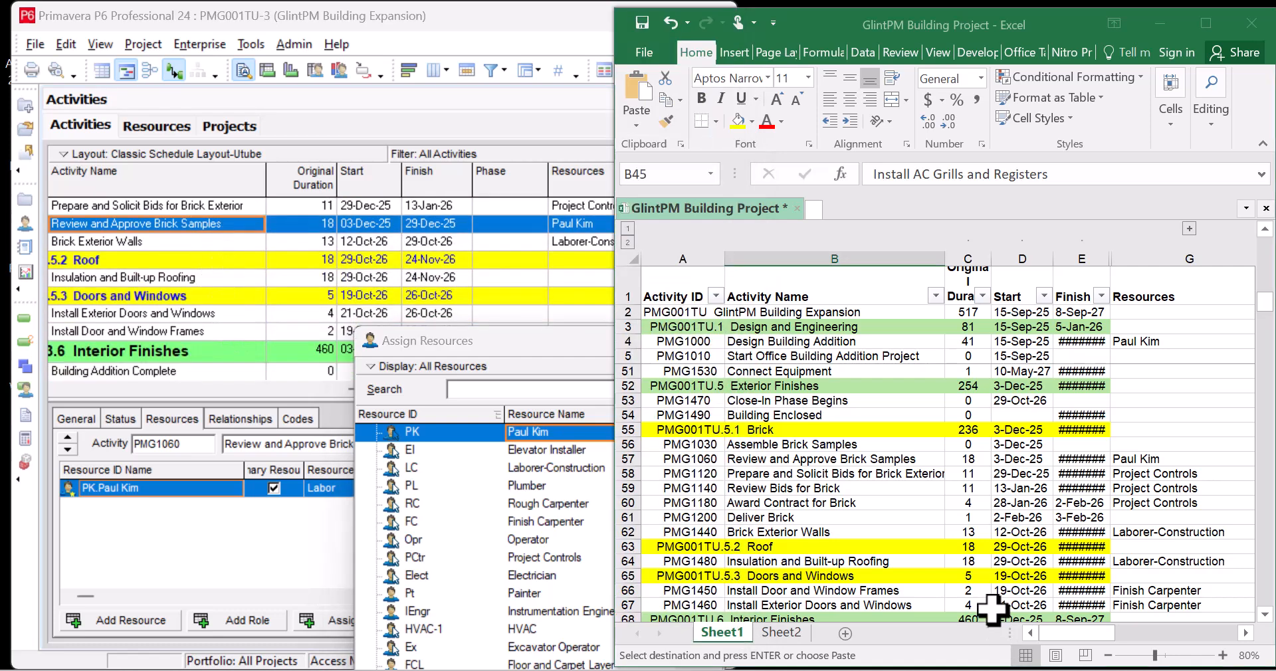
pyautogui.click(233, 278)
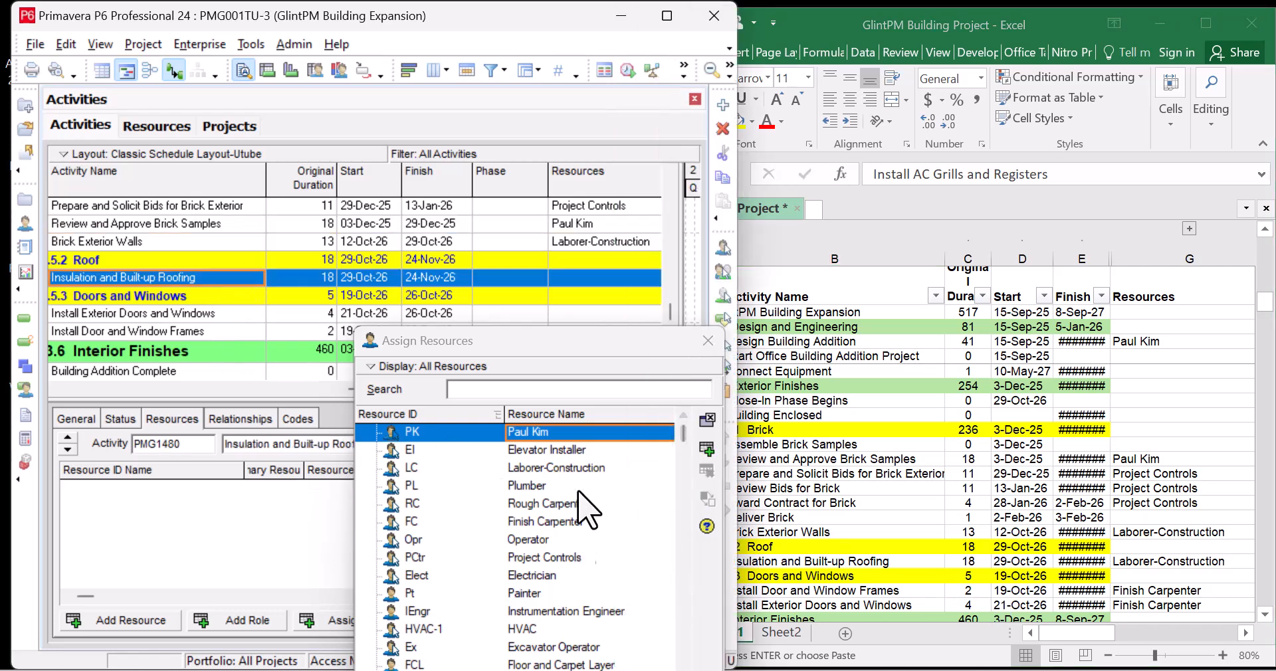
pyautogui.click(604, 468)
pyautogui.click(707, 449)
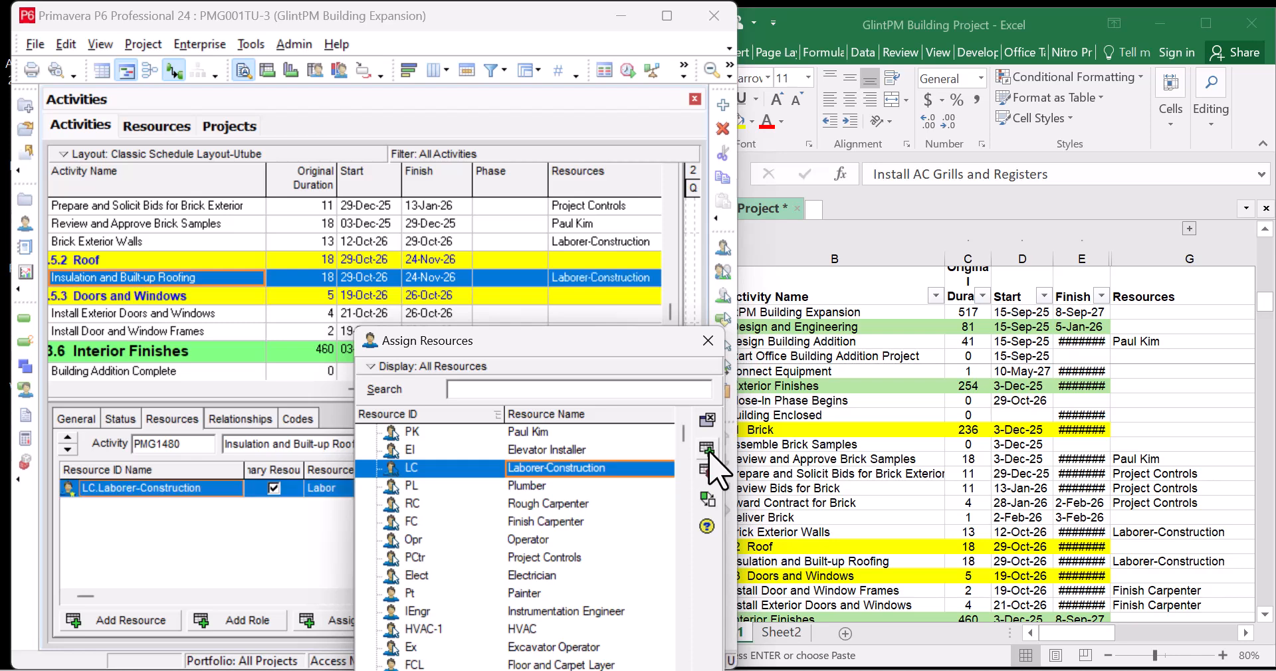
pyautogui.scroll(-2, 321, 259)
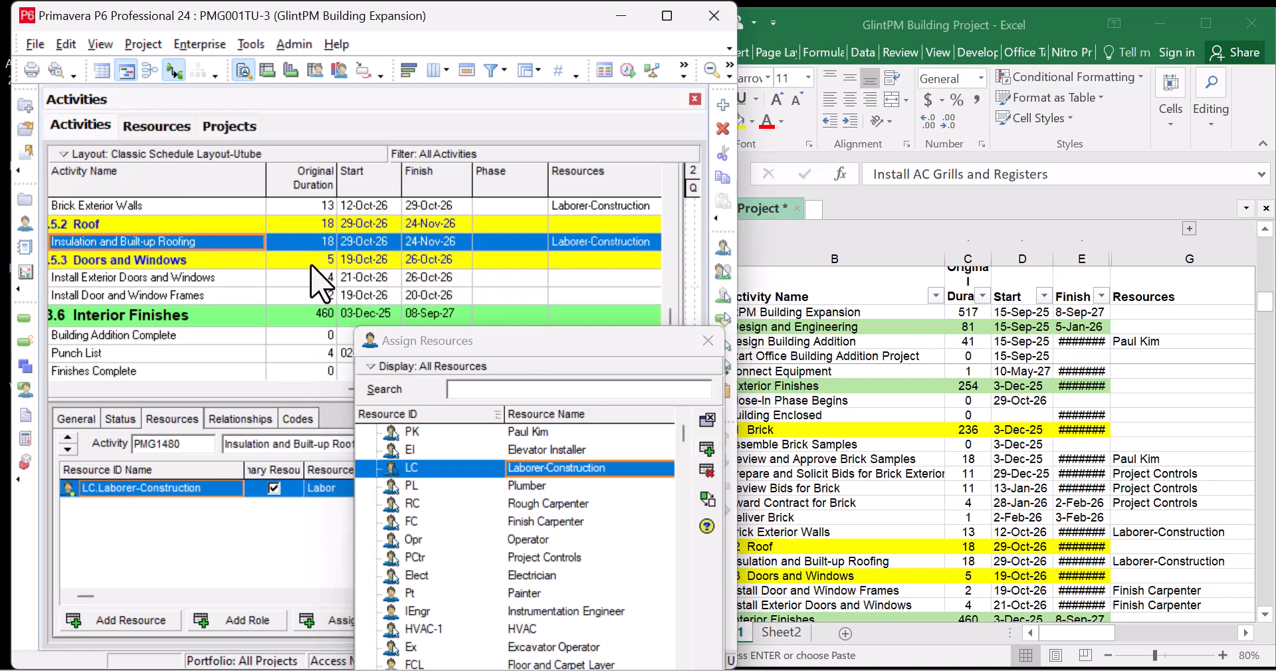
pyautogui.scroll(-1, 276, 284)
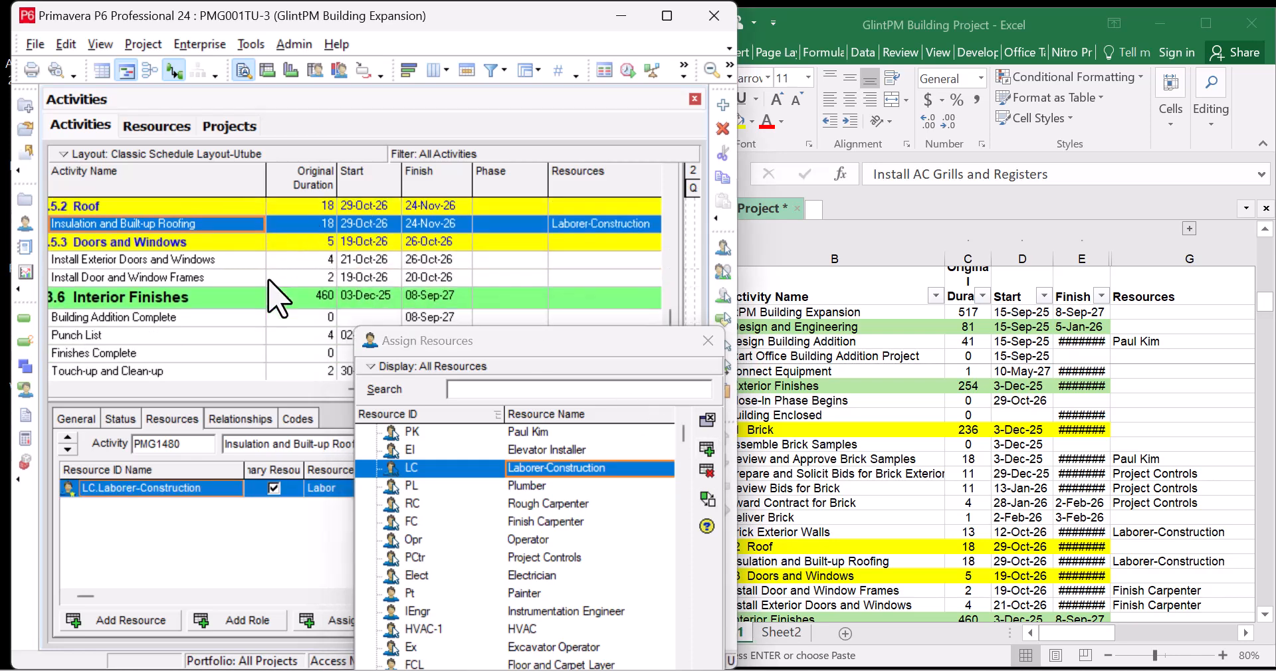
# Assign Finish Carpenter to Install Exterior Doors and Windows and Install Door and Window Frames
pyautogui.click(241, 260)
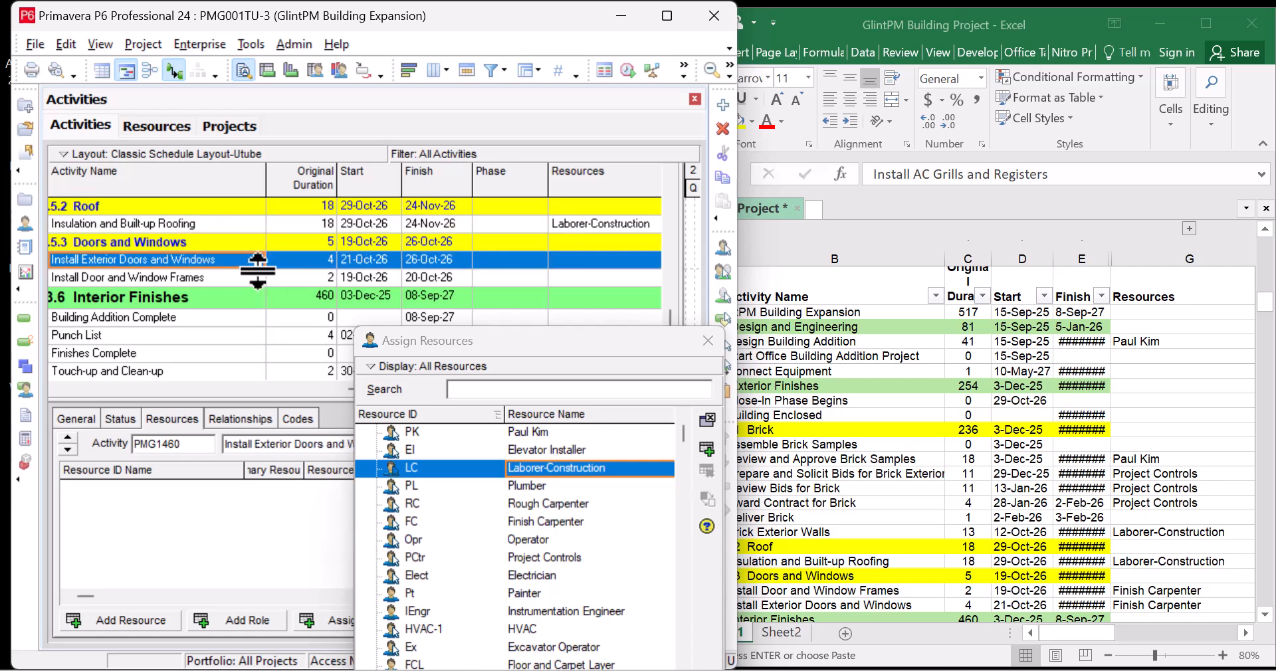
pyautogui.click(1016, 538)
pyautogui.scroll(-5, 986, 503)
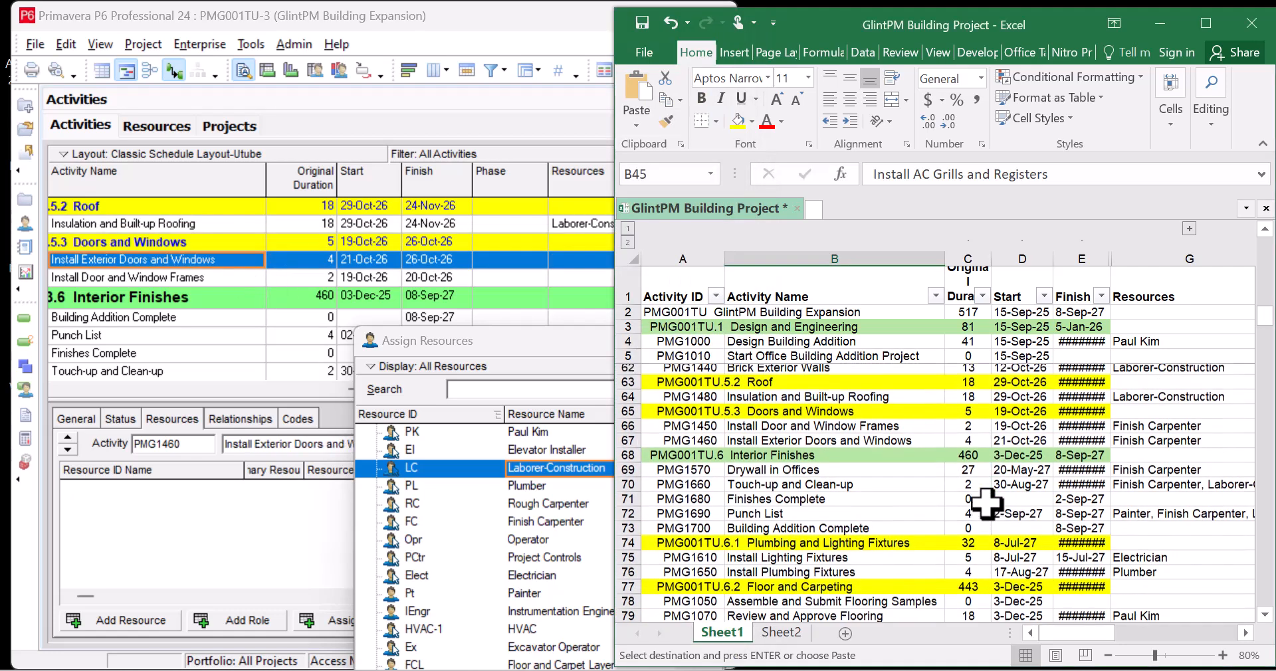
pyautogui.scroll(1, 986, 503)
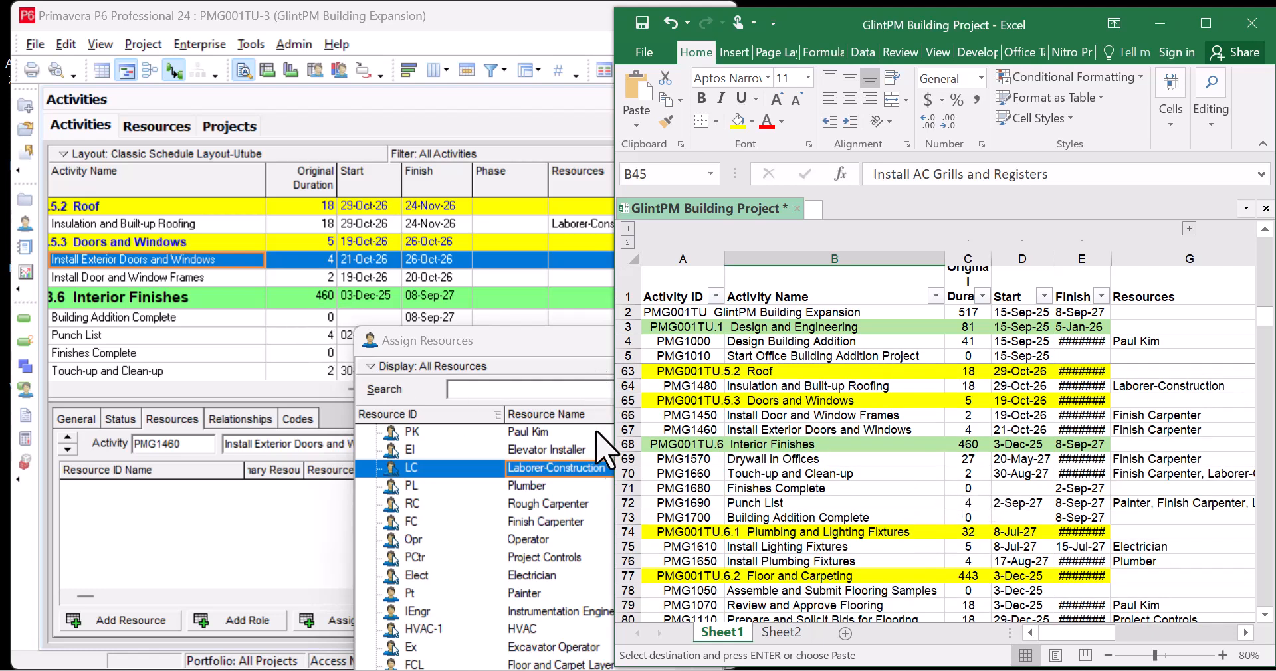
pyautogui.click(562, 523)
pyautogui.click(706, 450)
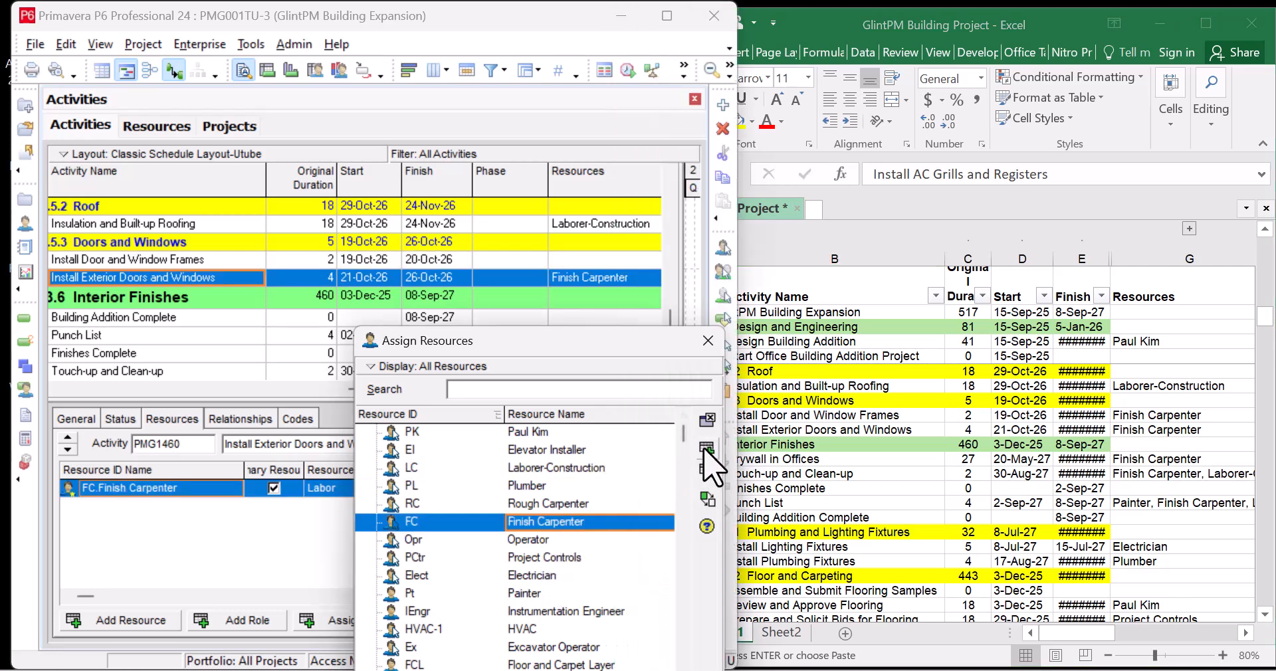
pyautogui.click(527, 260)
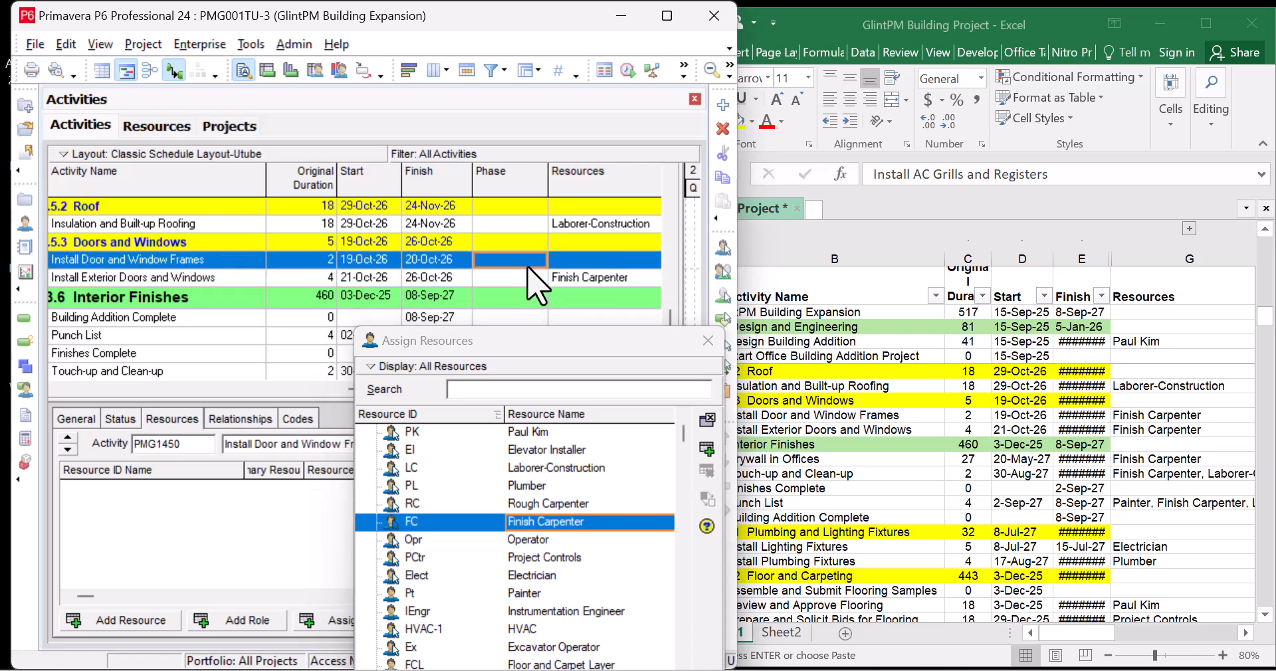
pyautogui.click(706, 451)
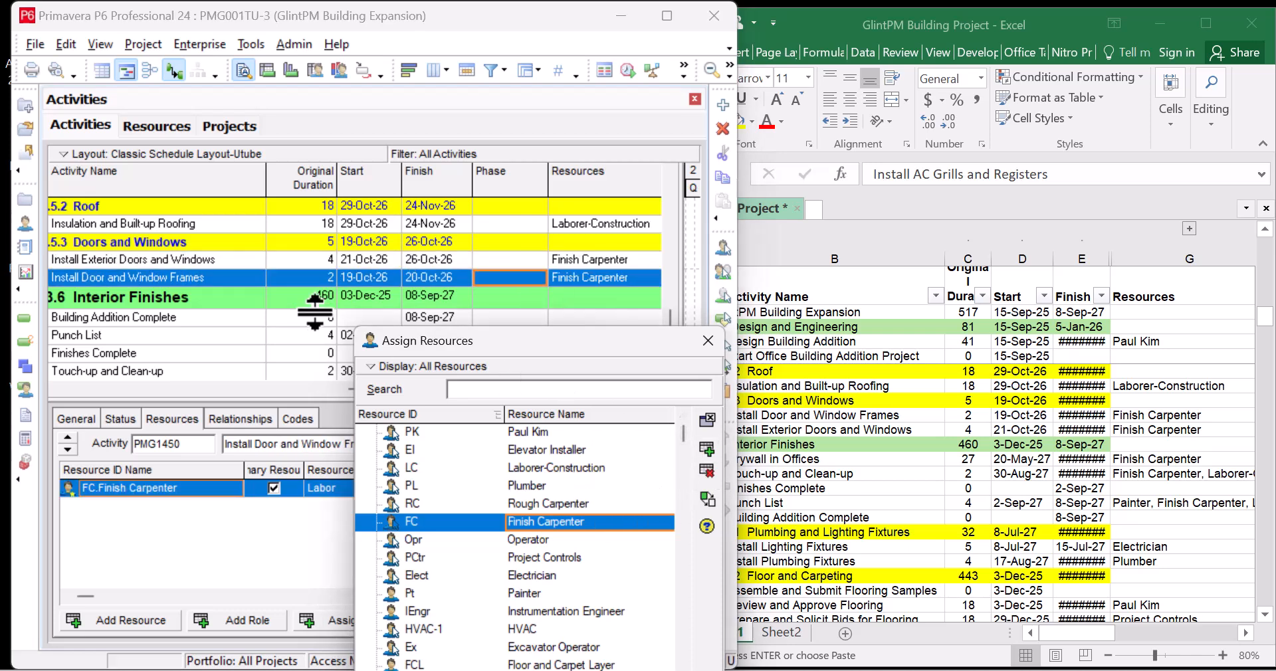
# Assign Finish Carpenter to Drywall in Offices; Finish Carpenter and Laborer-Construction to Touch-up and Clean-up
pyautogui.scroll(-1, 290, 290)
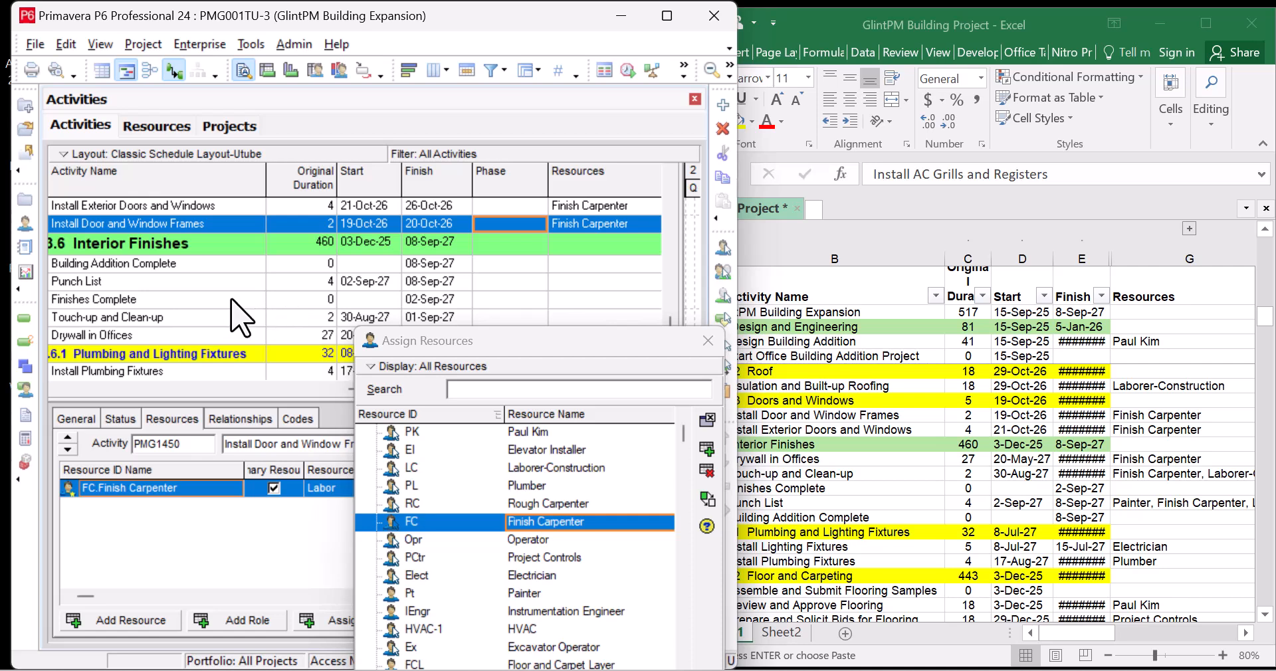
pyautogui.click(207, 335)
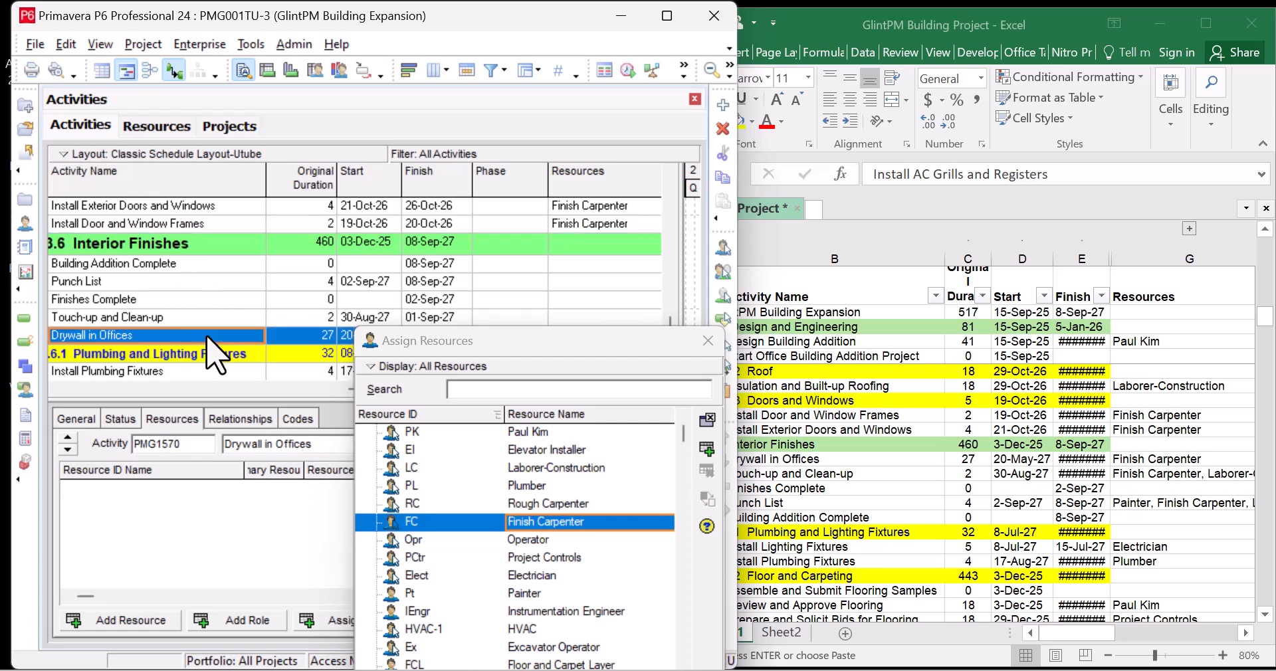
pyautogui.click(705, 452)
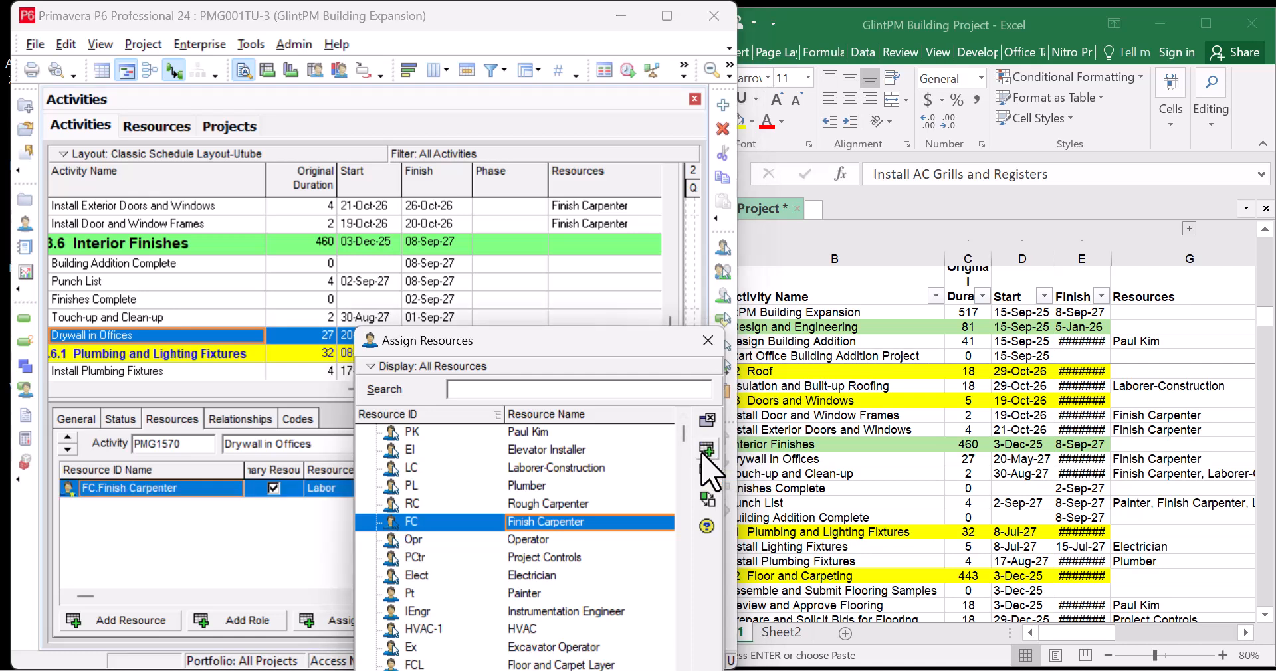
pyautogui.click(204, 319)
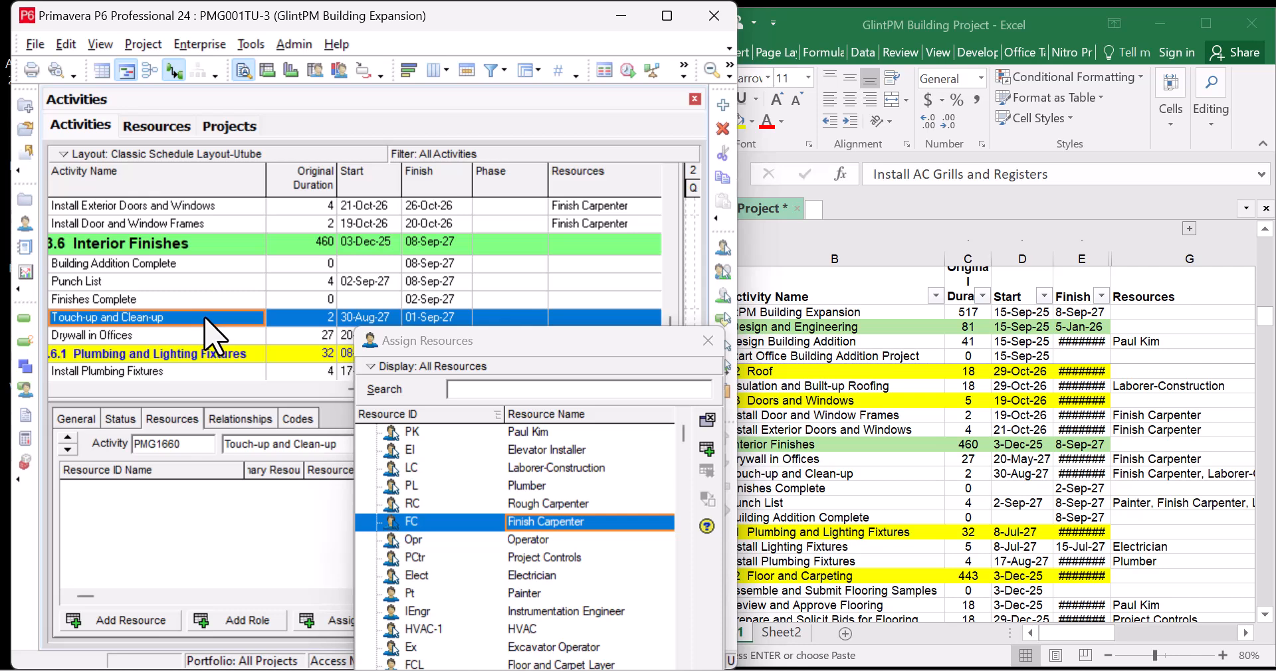
pyautogui.click(706, 450)
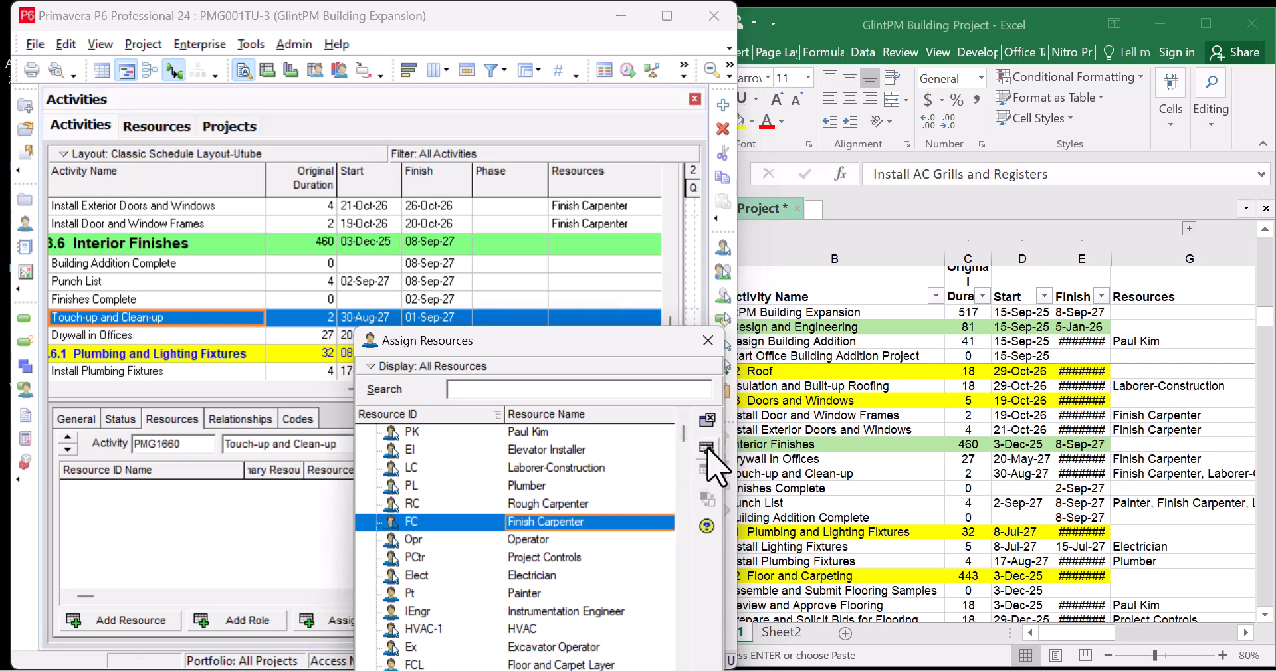
pyautogui.click(598, 467)
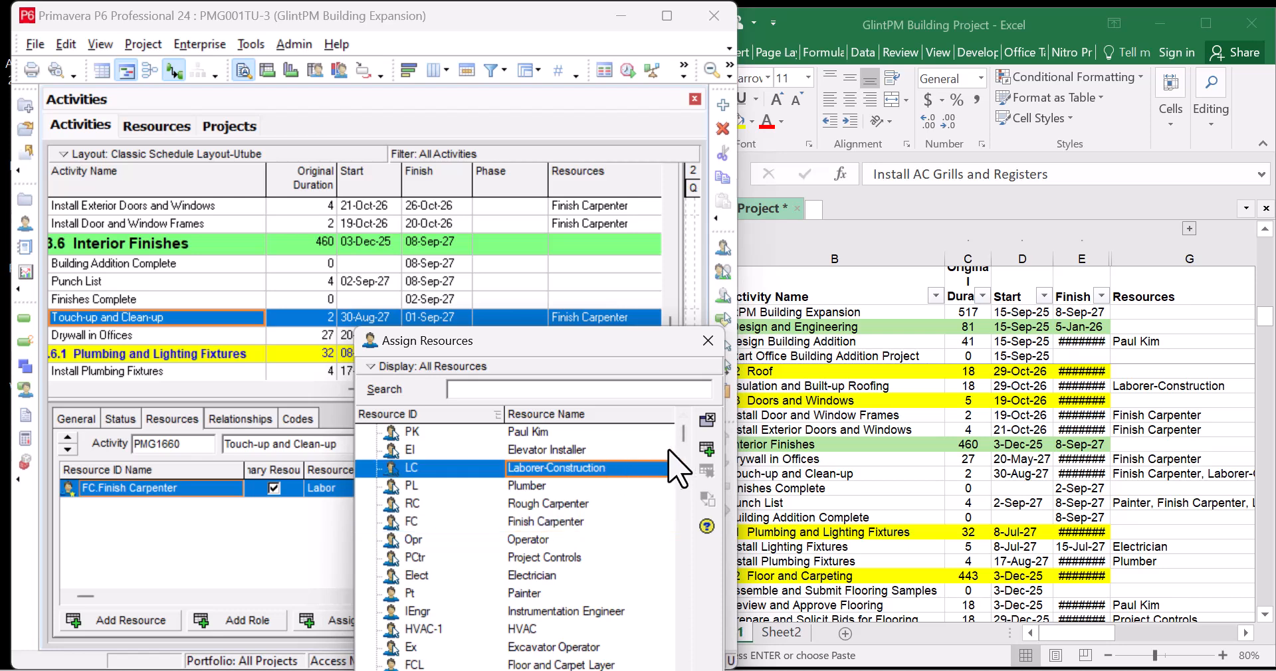
pyautogui.click(707, 452)
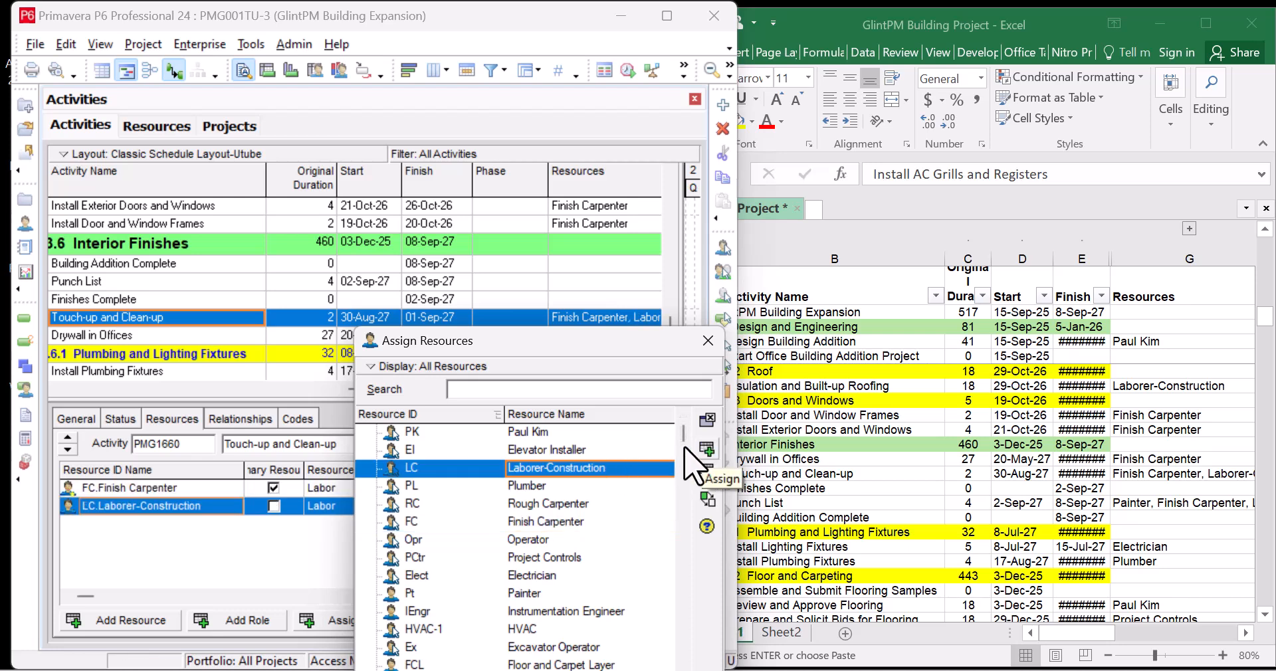
# Assign Finish Carpenter and Painter to the Punch List activity
pyautogui.click(232, 282)
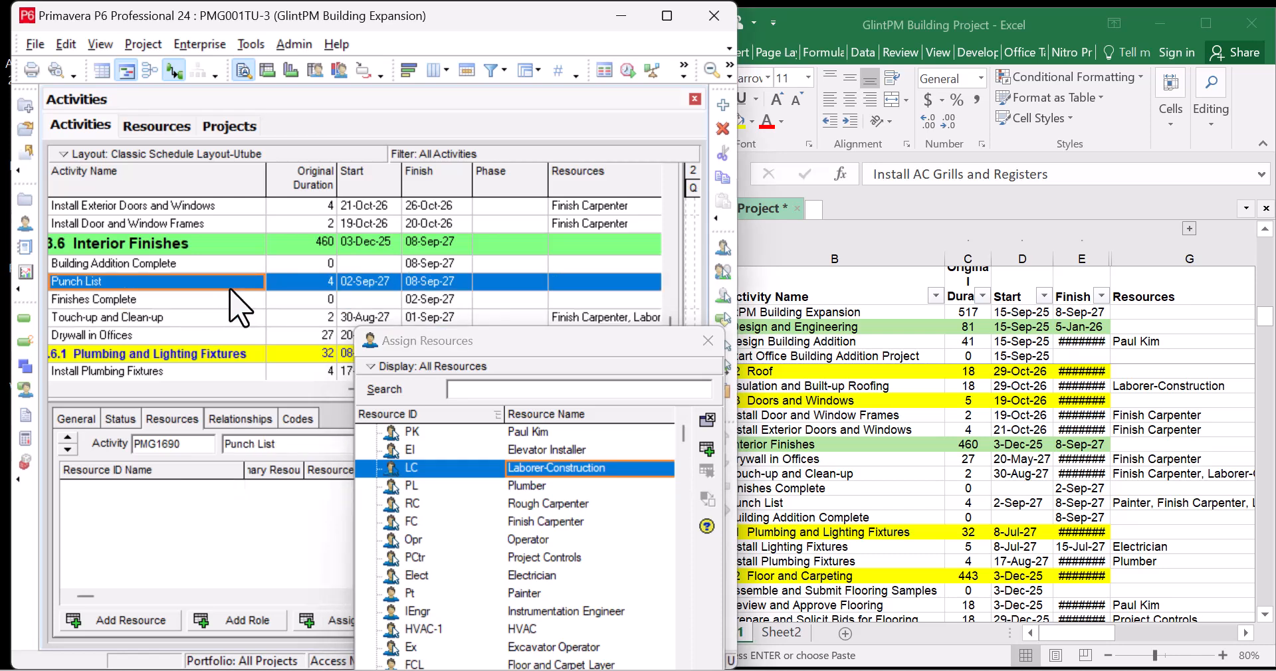
pyautogui.click(575, 521)
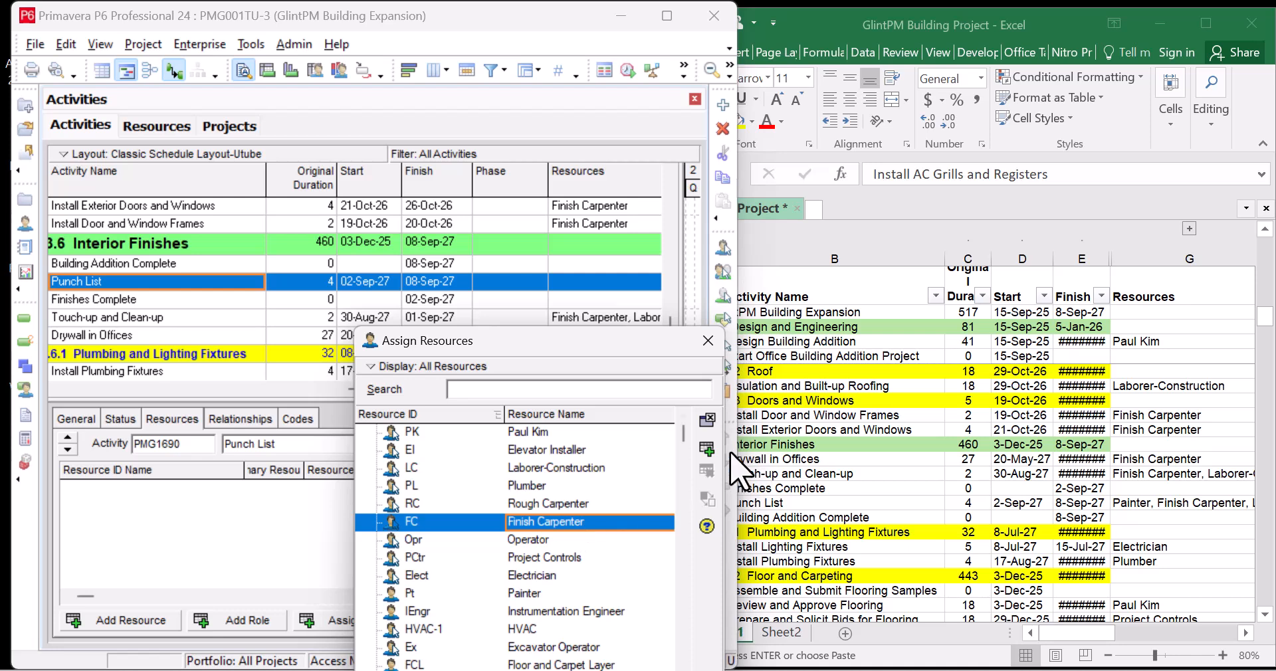
pyautogui.click(707, 449)
pyautogui.click(555, 592)
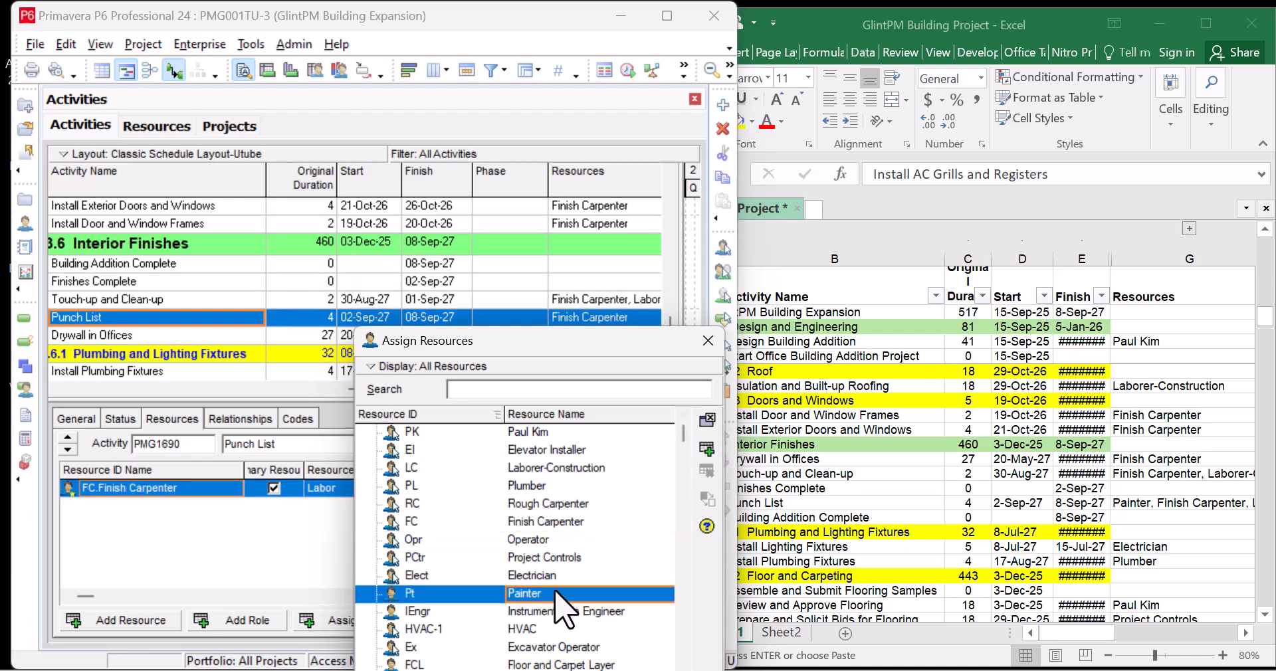
pyautogui.click(707, 449)
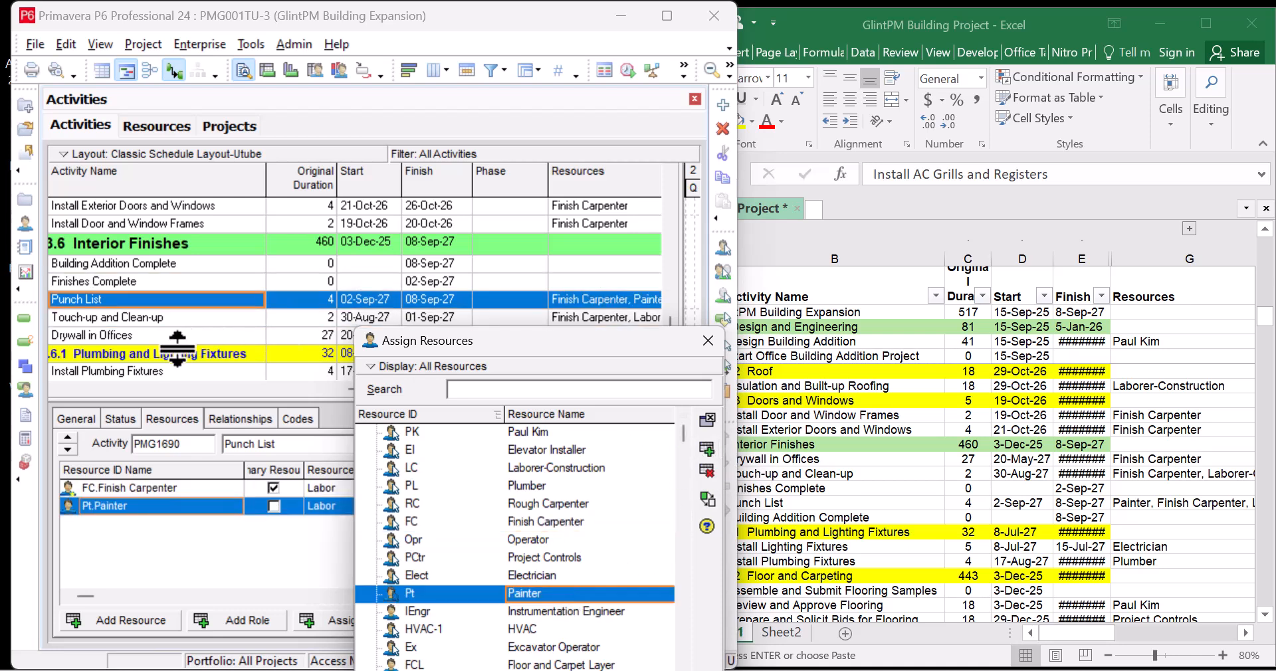
pyautogui.scroll(-2, 180, 329)
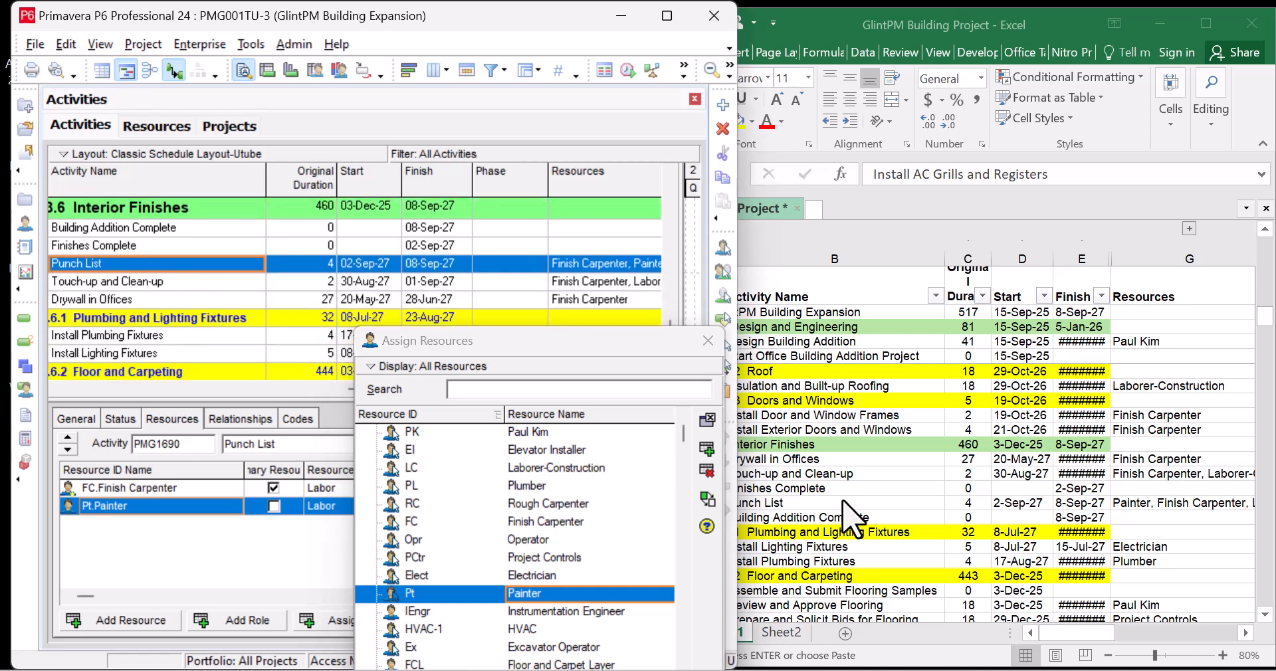
# Check the Excel list and assign Plumber to Install Plumbing Fixtures
pyautogui.click(870, 526)
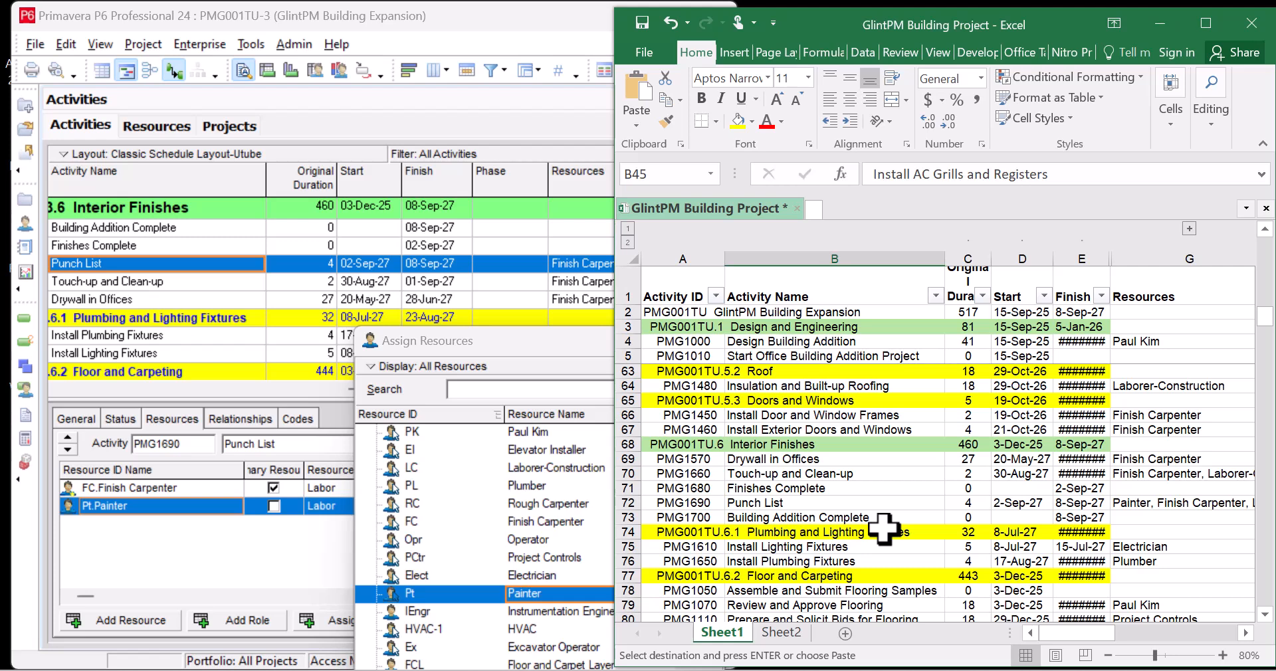
pyautogui.scroll(-1, 884, 528)
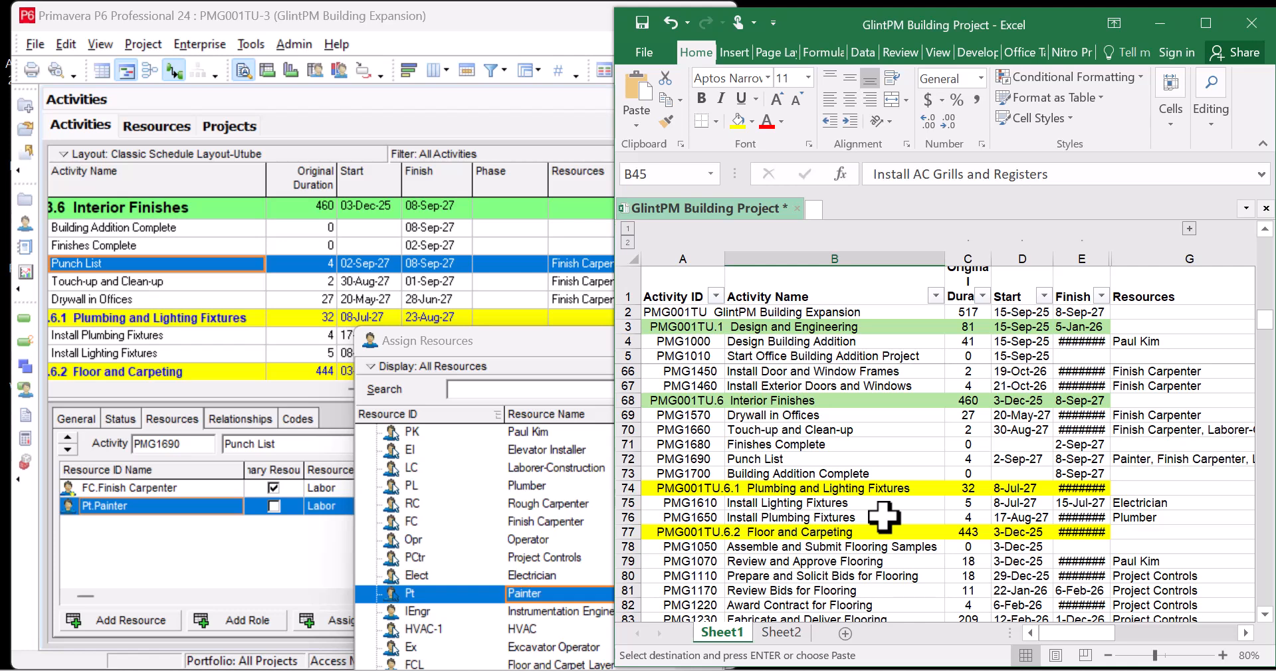
pyautogui.scroll(-2, 883, 517)
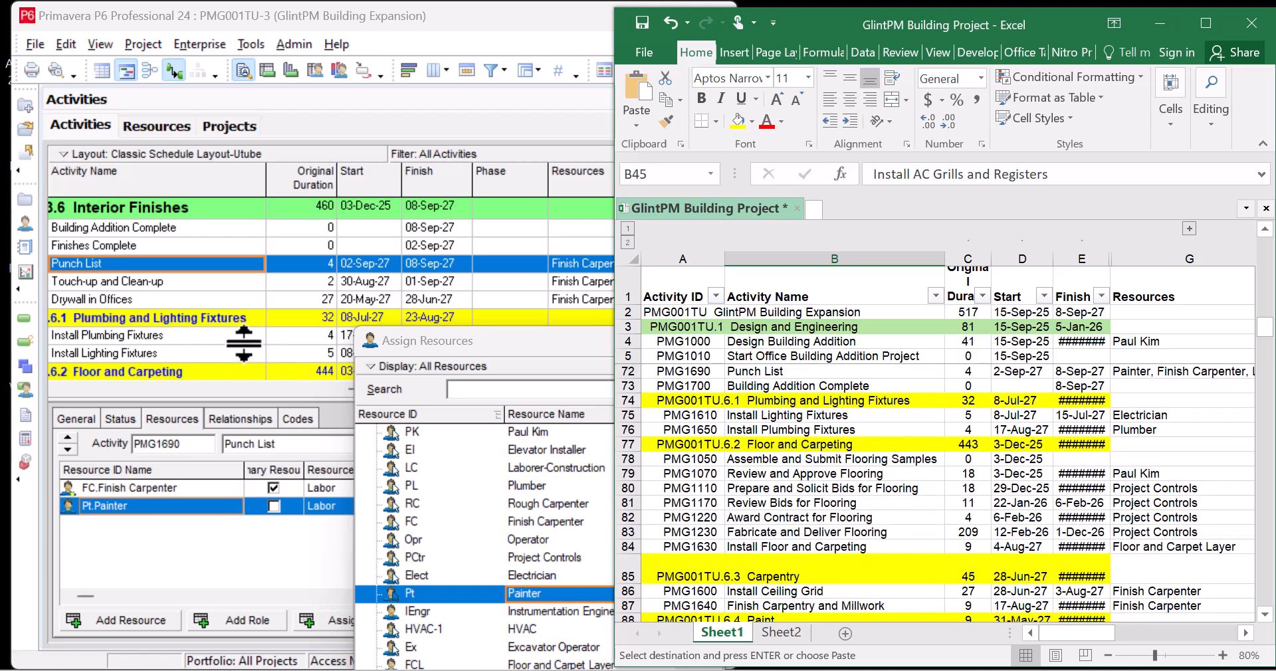
pyautogui.click(233, 340)
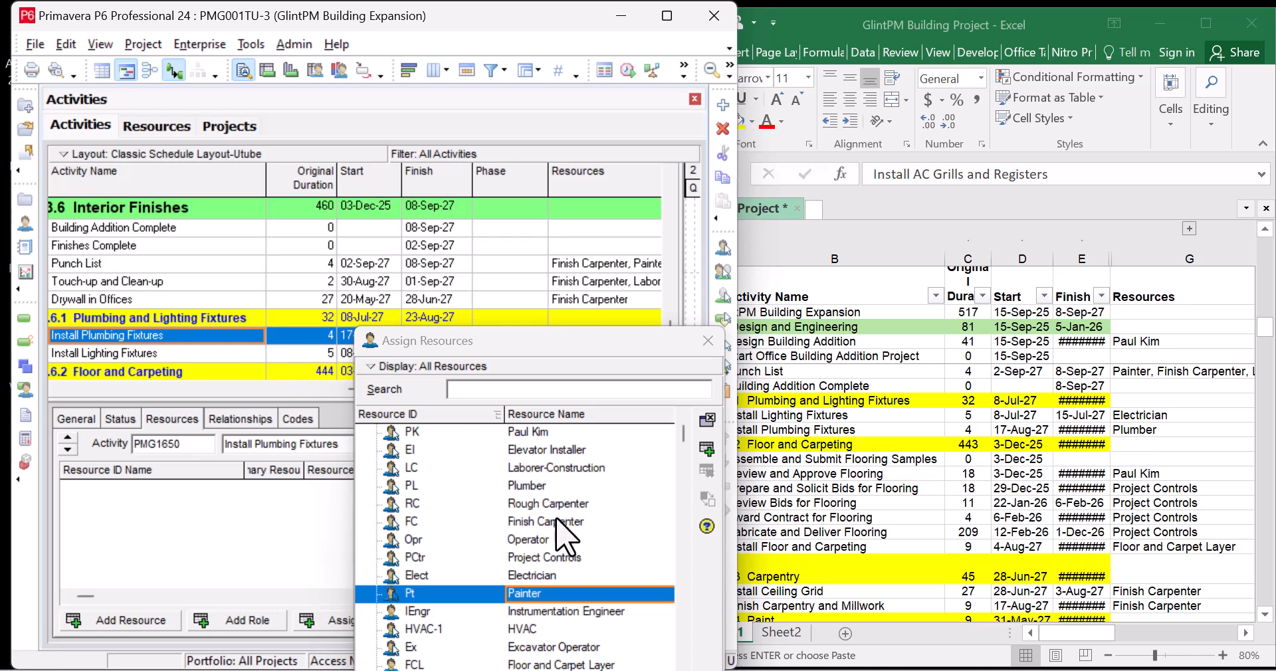
pyautogui.click(572, 486)
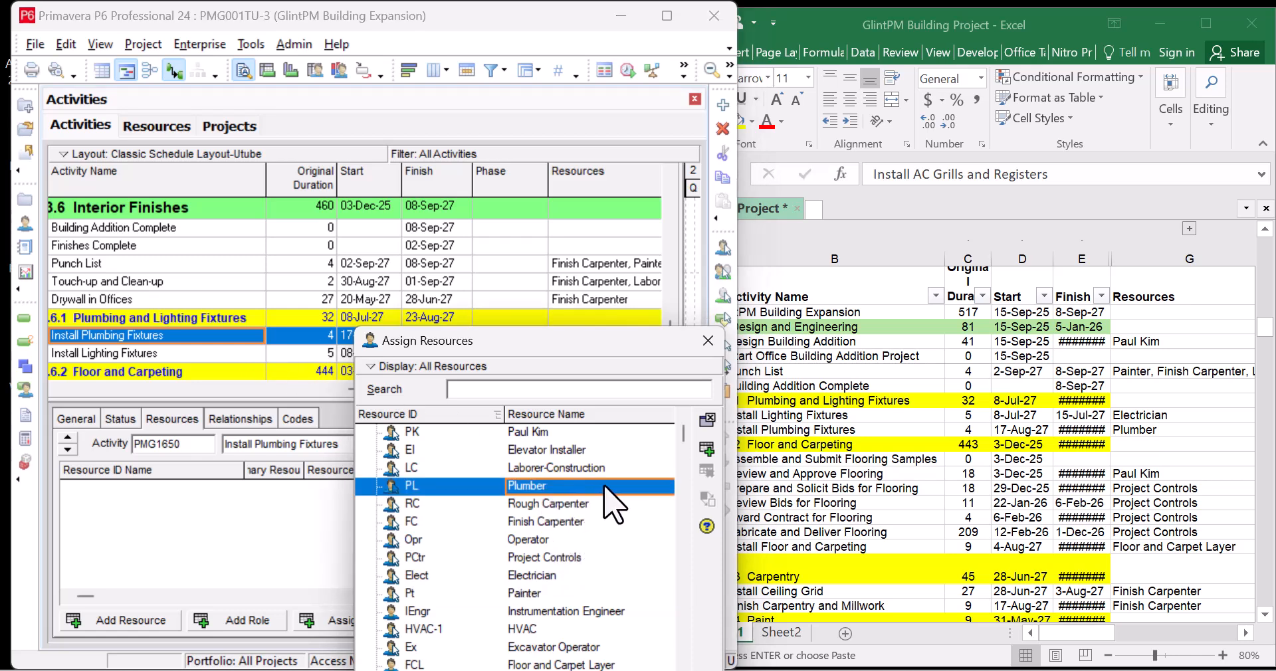
pyautogui.click(708, 450)
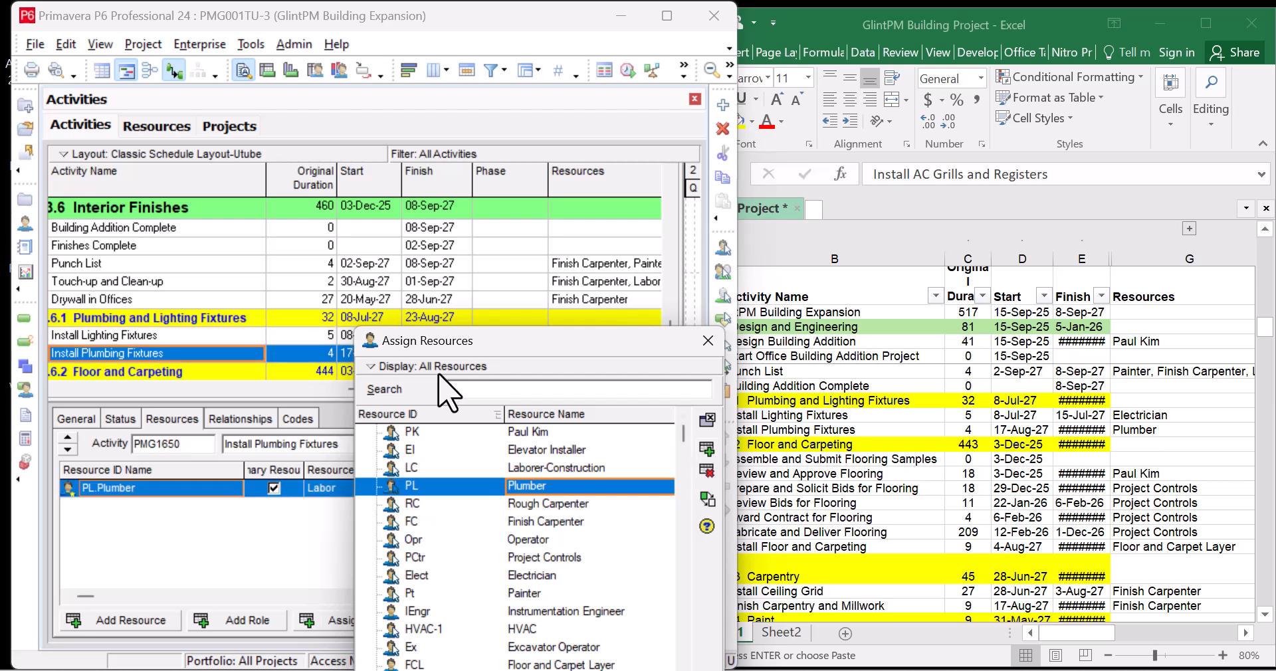
# Assign Electrician to Install Lighting Fixtures, then select Install Floor and Carpeting
pyautogui.click(243, 354)
pyautogui.click(234, 336)
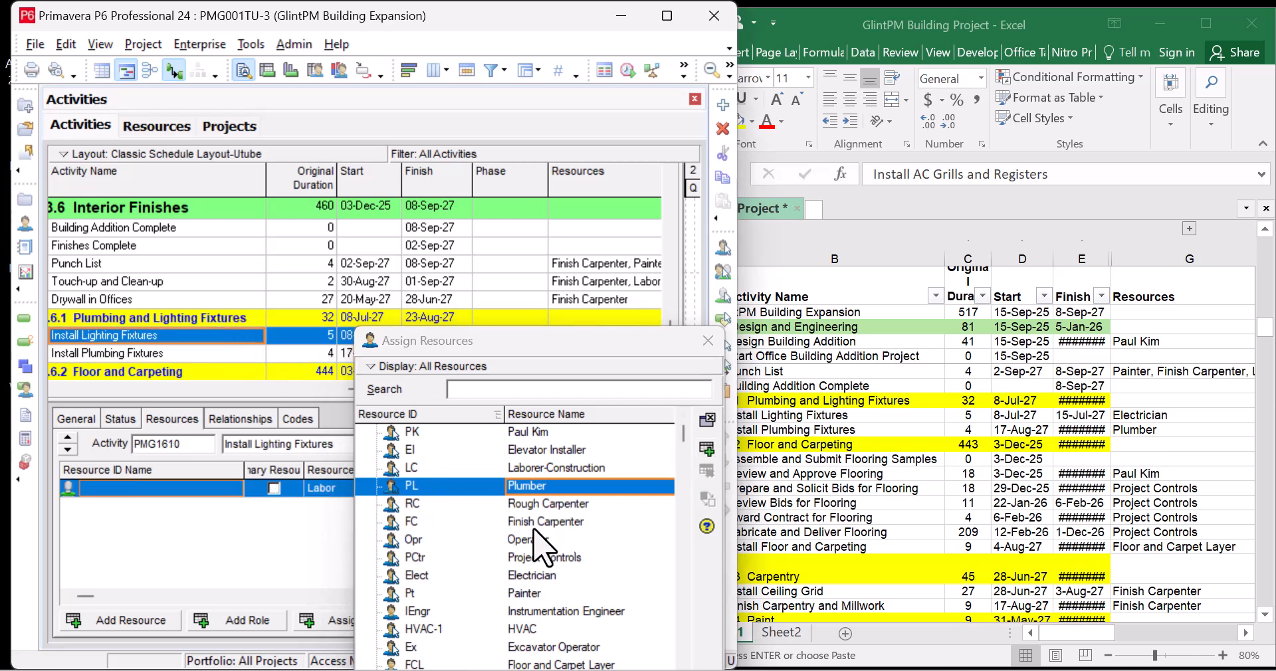
pyautogui.click(569, 575)
pyautogui.click(707, 450)
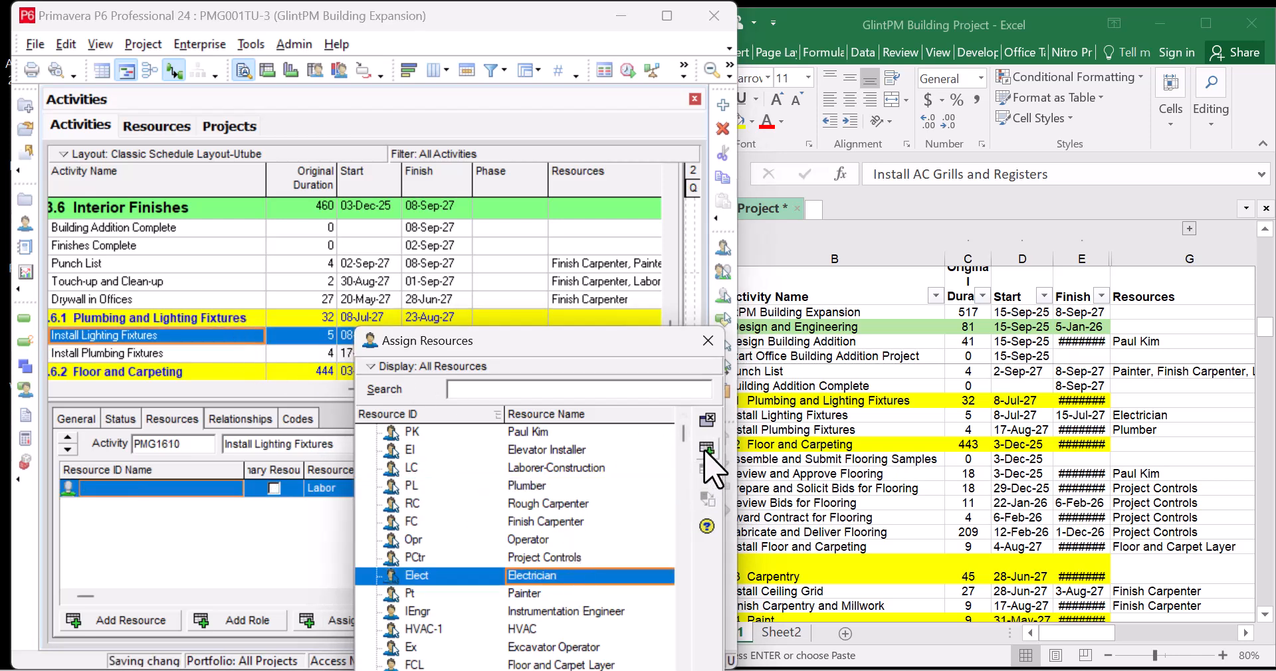
pyautogui.scroll(-1, 201, 343)
pyautogui.scroll(-2, 204, 342)
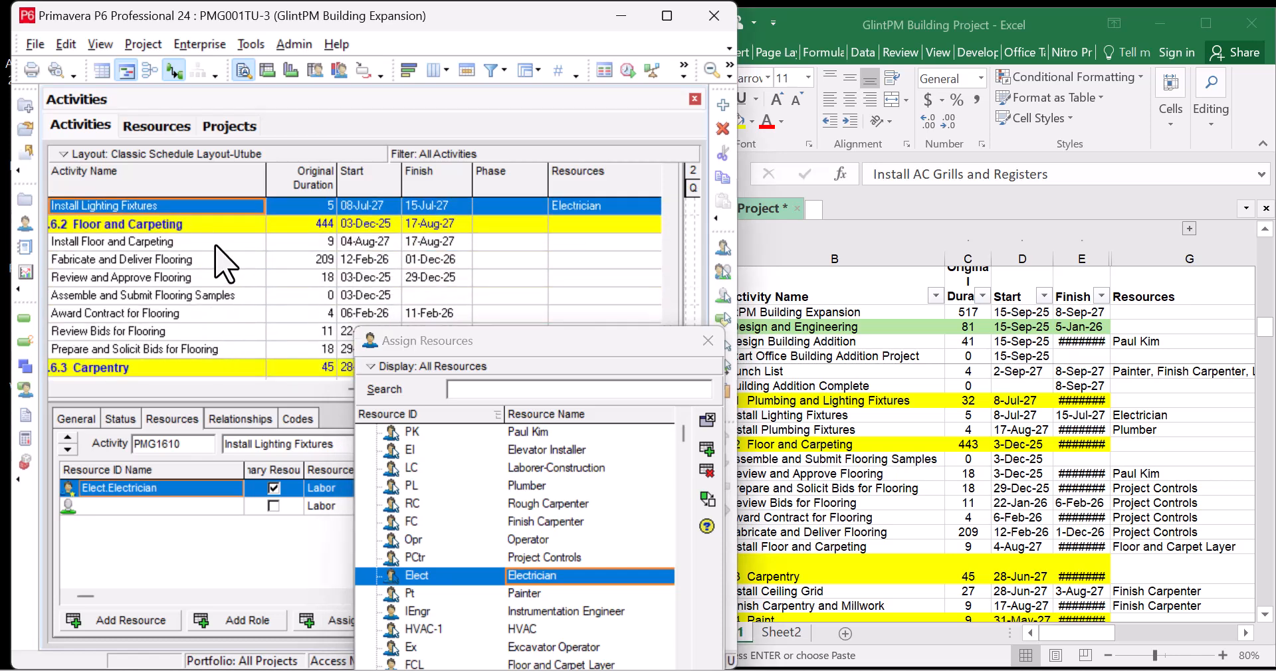
pyautogui.click(216, 245)
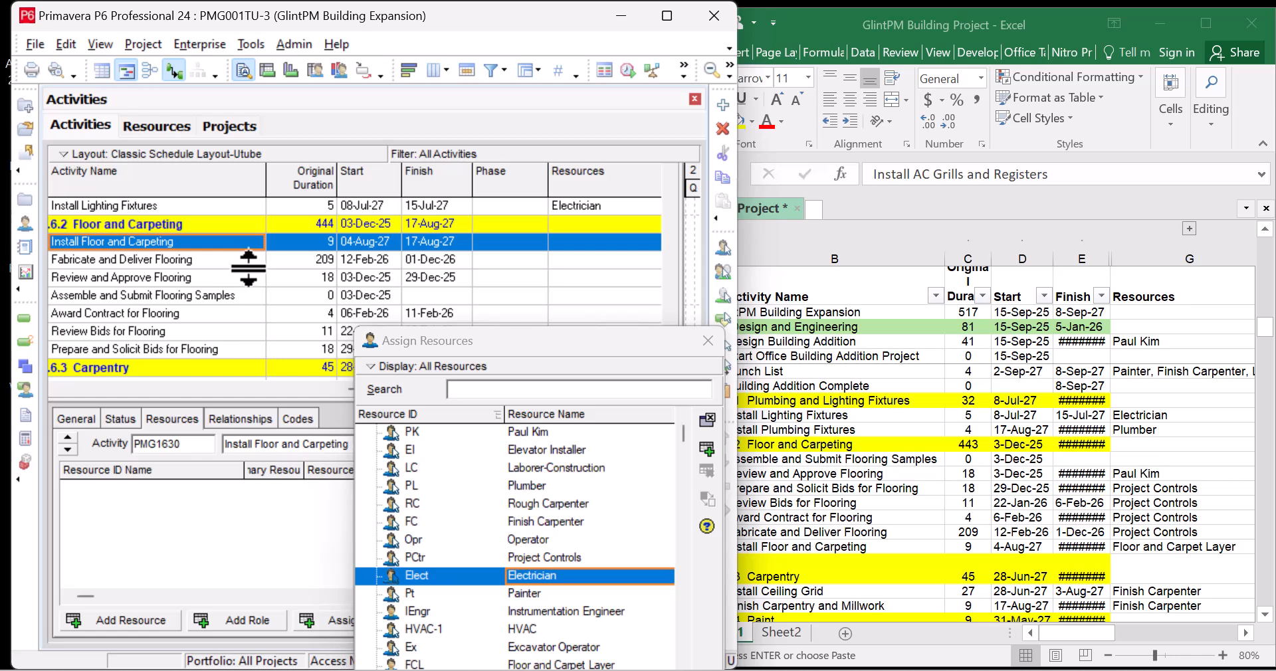
# Check the Excel list and assign the individual person resource to Review and Approve Flooring
pyautogui.click(1000, 525)
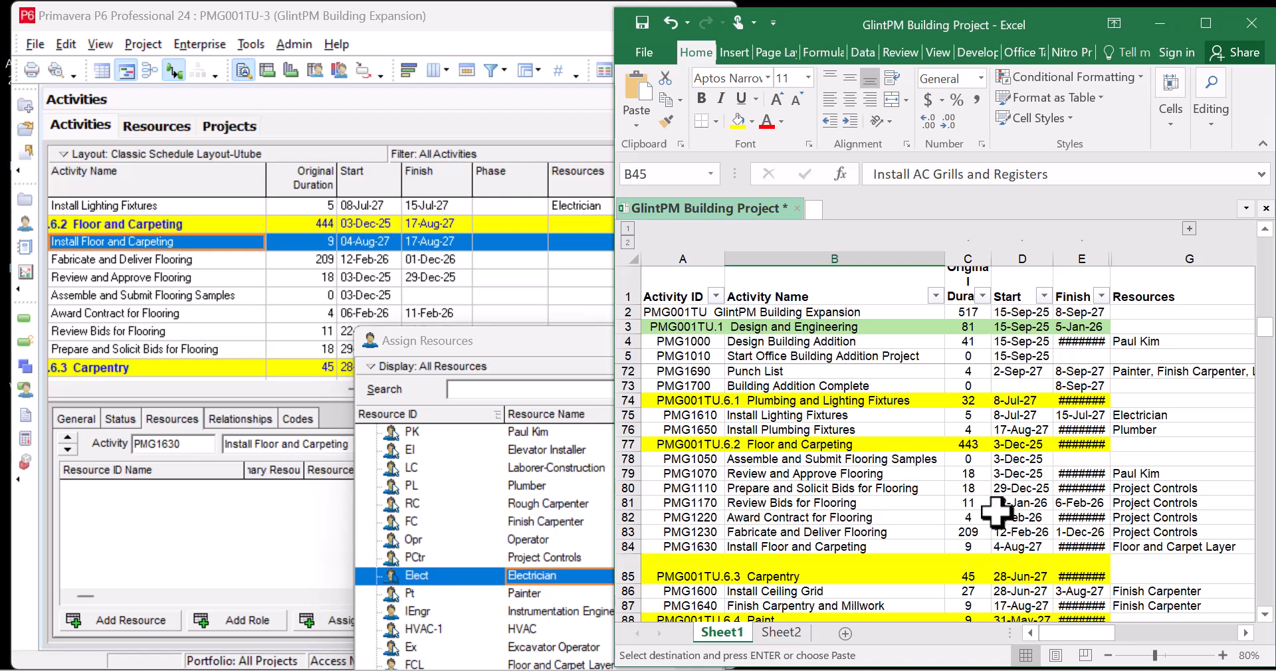
pyautogui.scroll(-1, 996, 515)
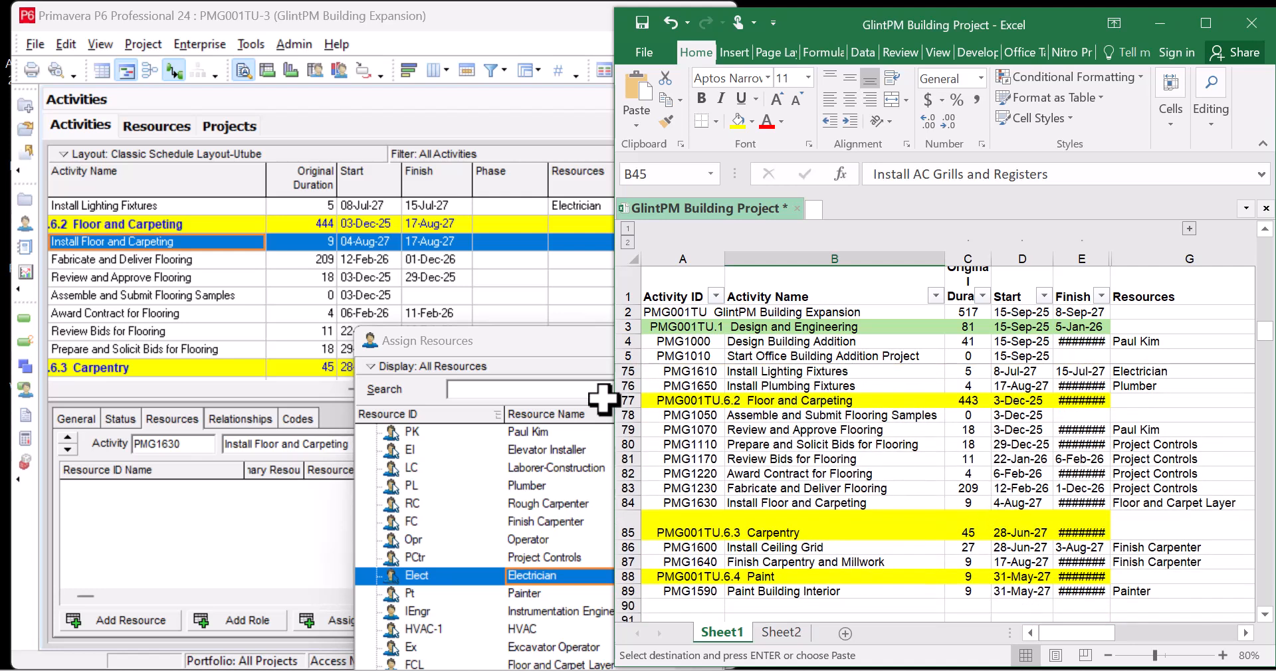
pyautogui.click(210, 283)
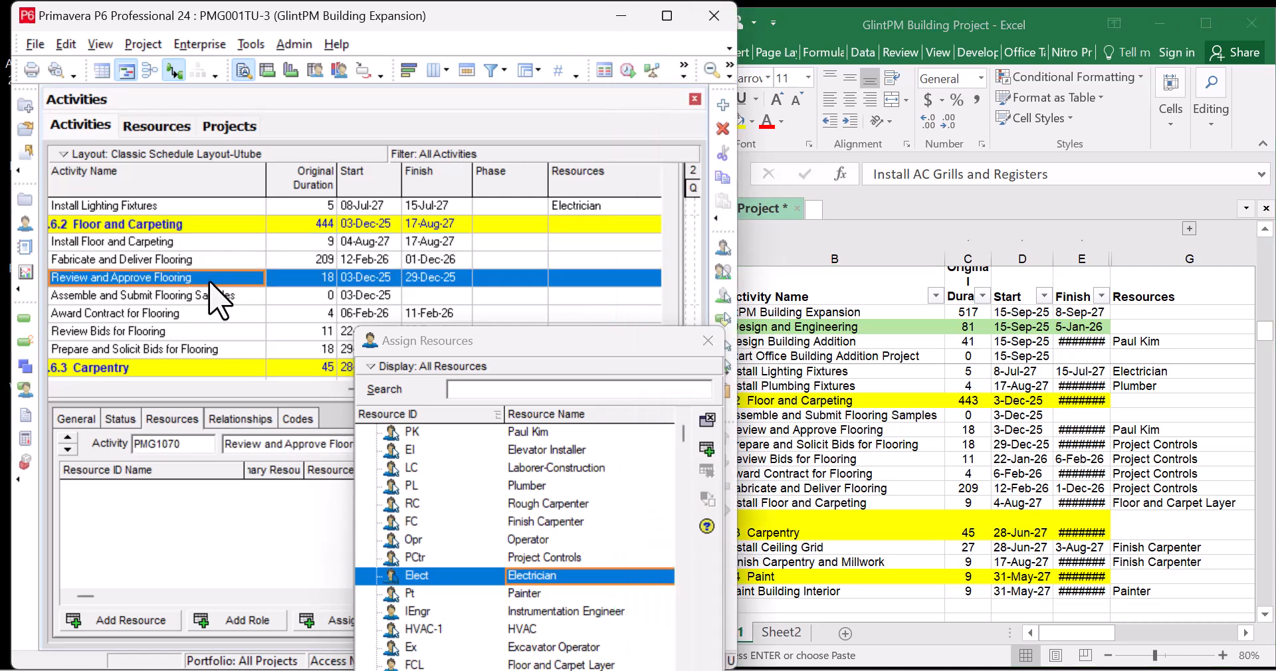
pyautogui.click(578, 432)
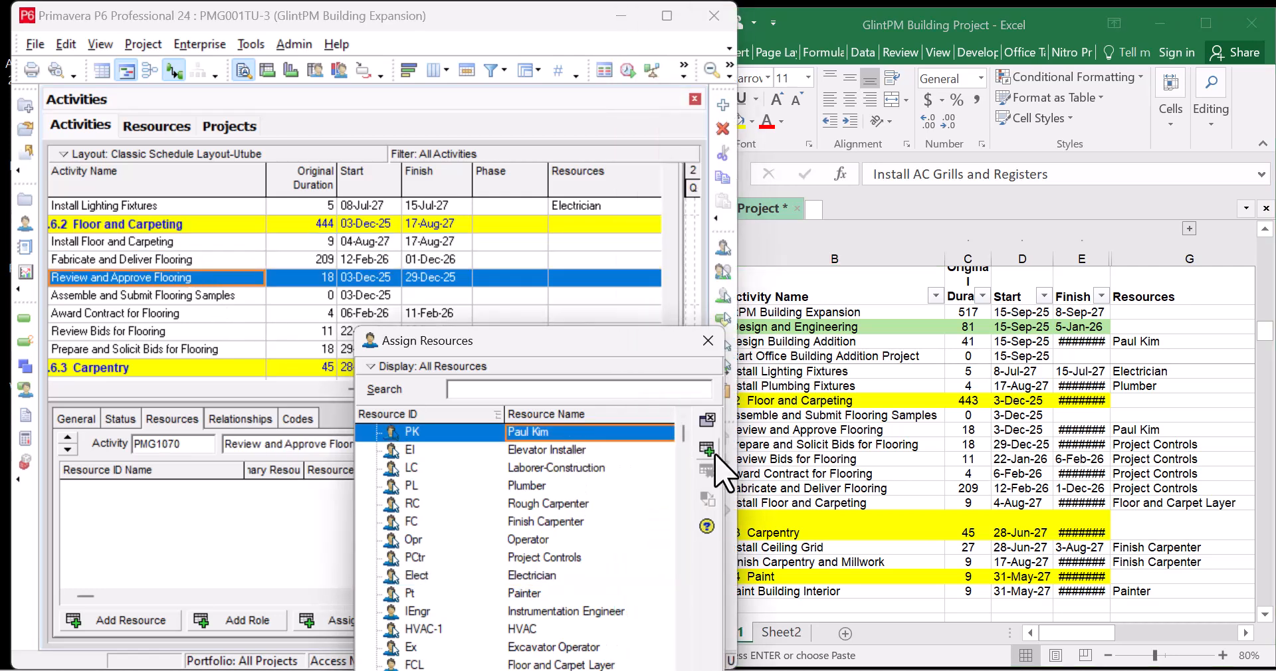
pyautogui.click(711, 452)
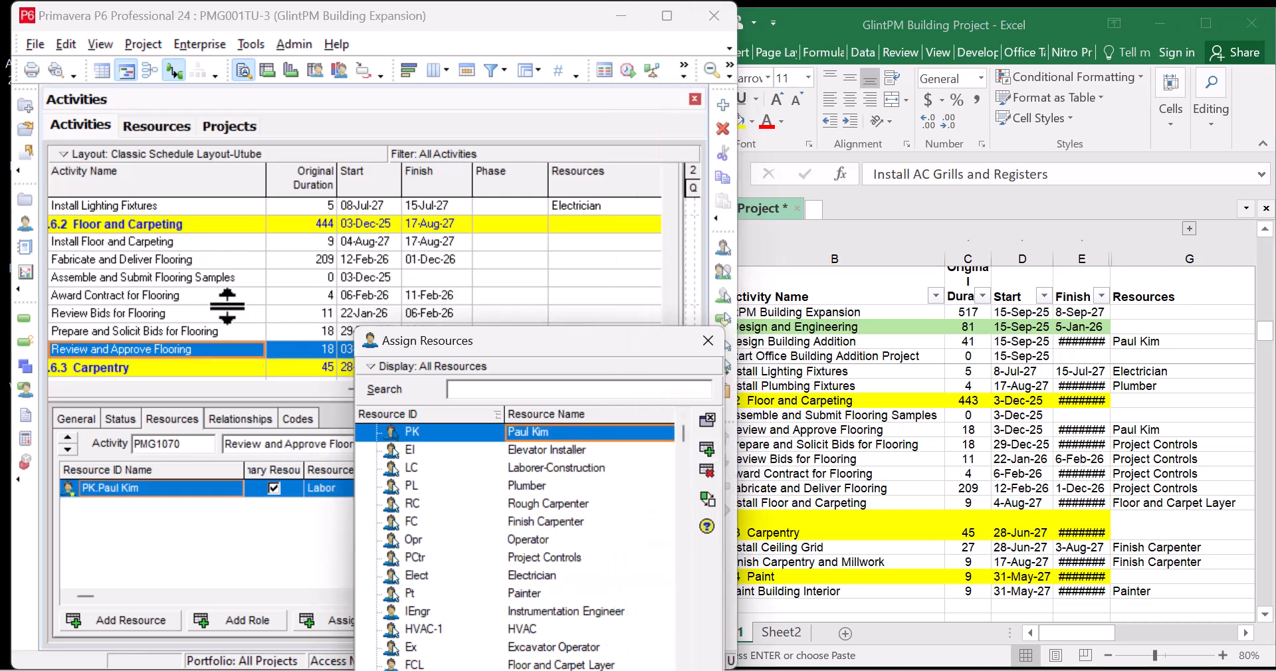
# Assign Project Controls to Review Bids, Prepare and Solicit Bids, Award Contract, and Fabricate and Deliver Flooring
pyautogui.click(194, 266)
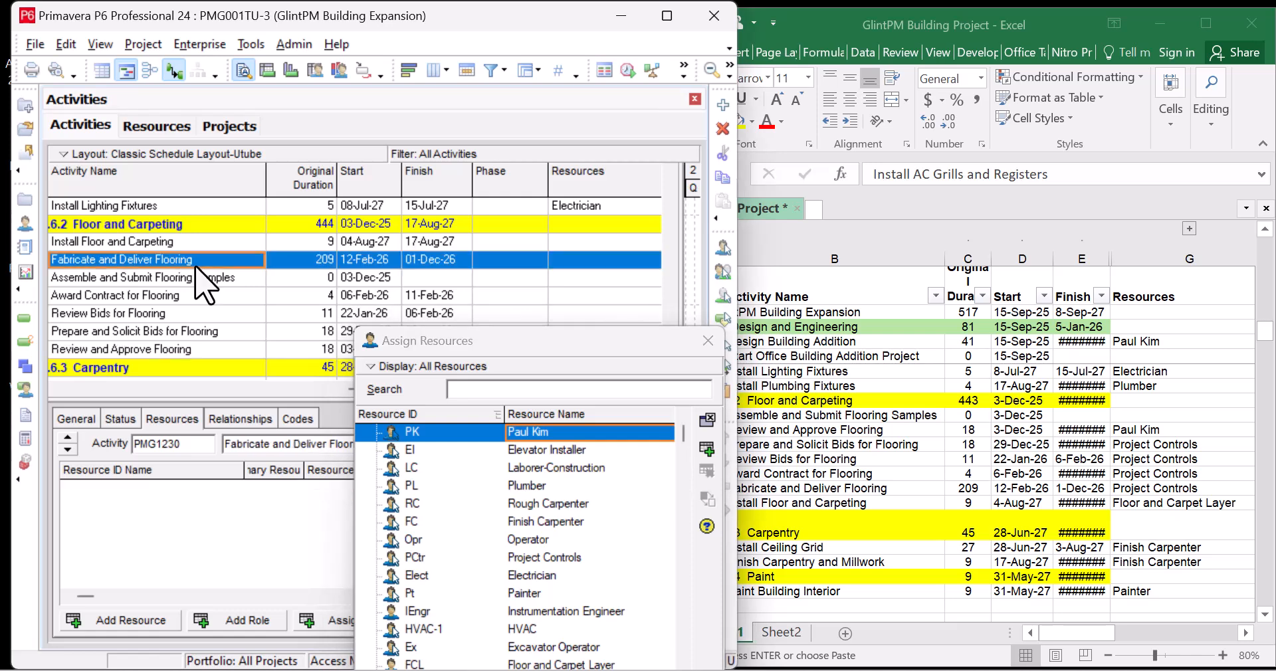
pyautogui.click(949, 448)
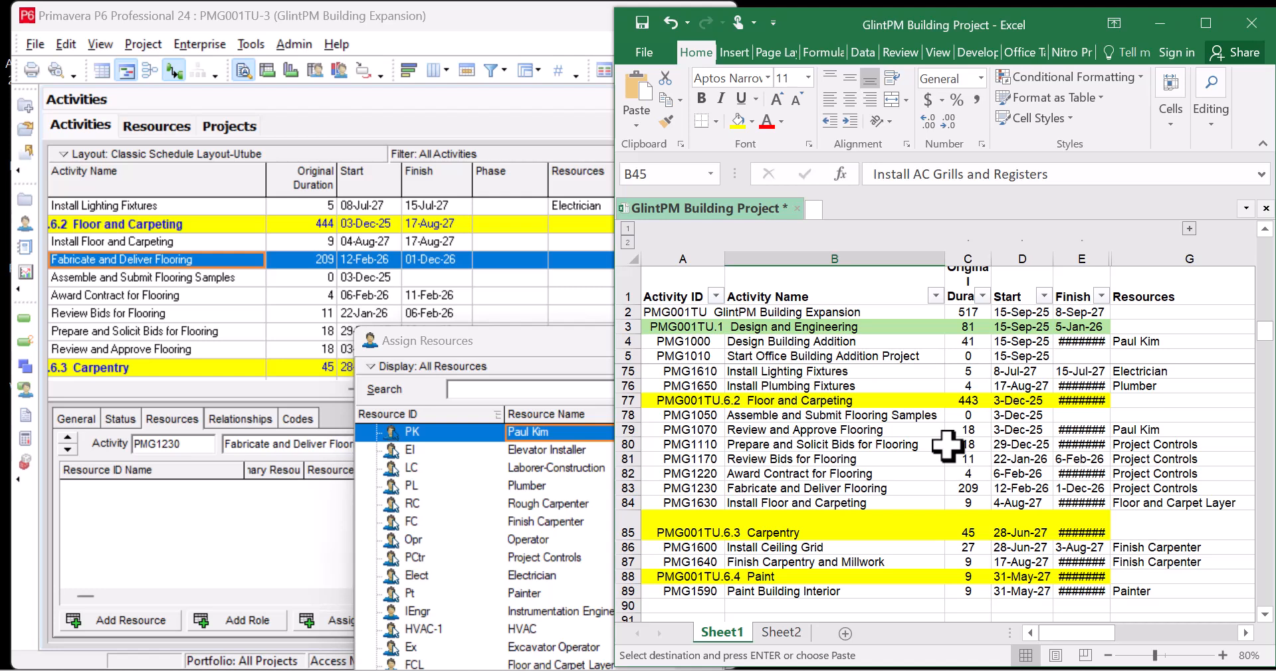
pyautogui.click(222, 316)
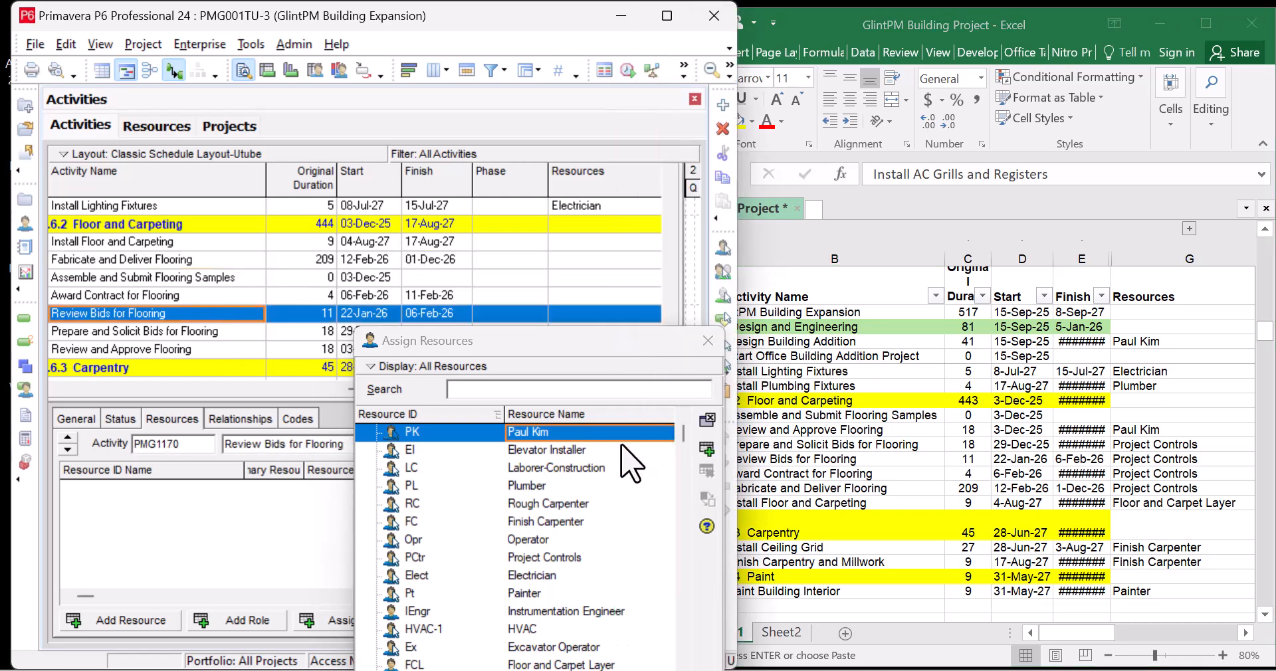
pyautogui.click(598, 557)
pyautogui.click(706, 449)
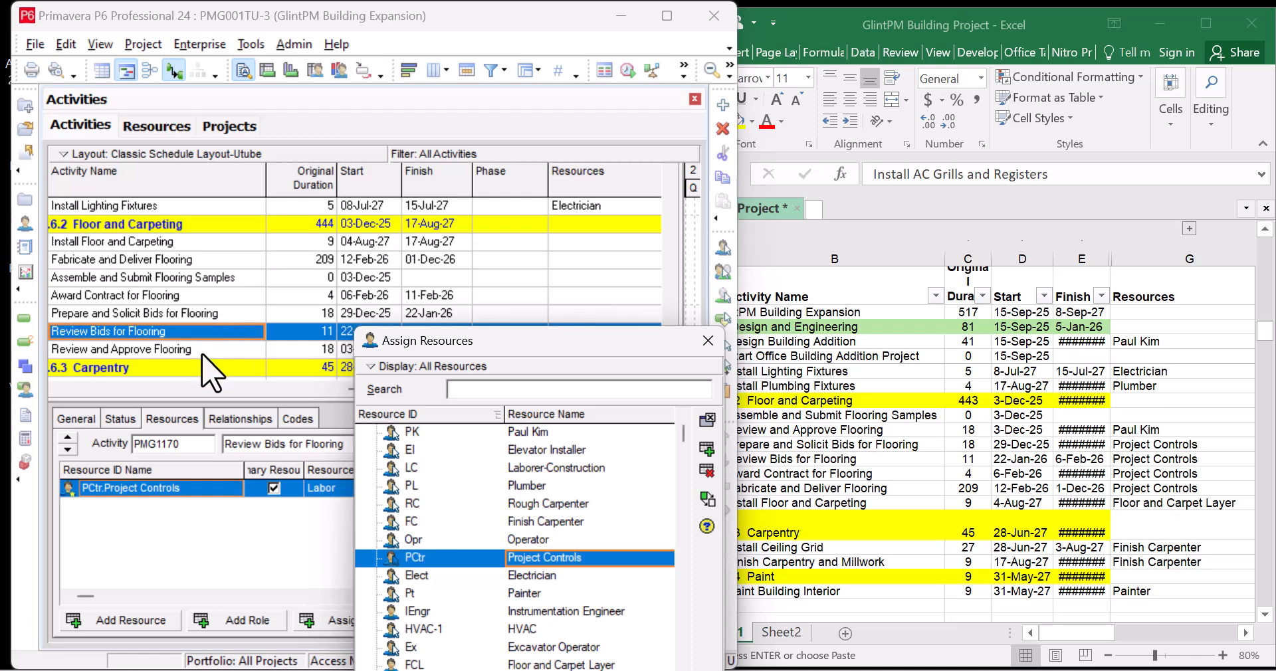
pyautogui.click(210, 318)
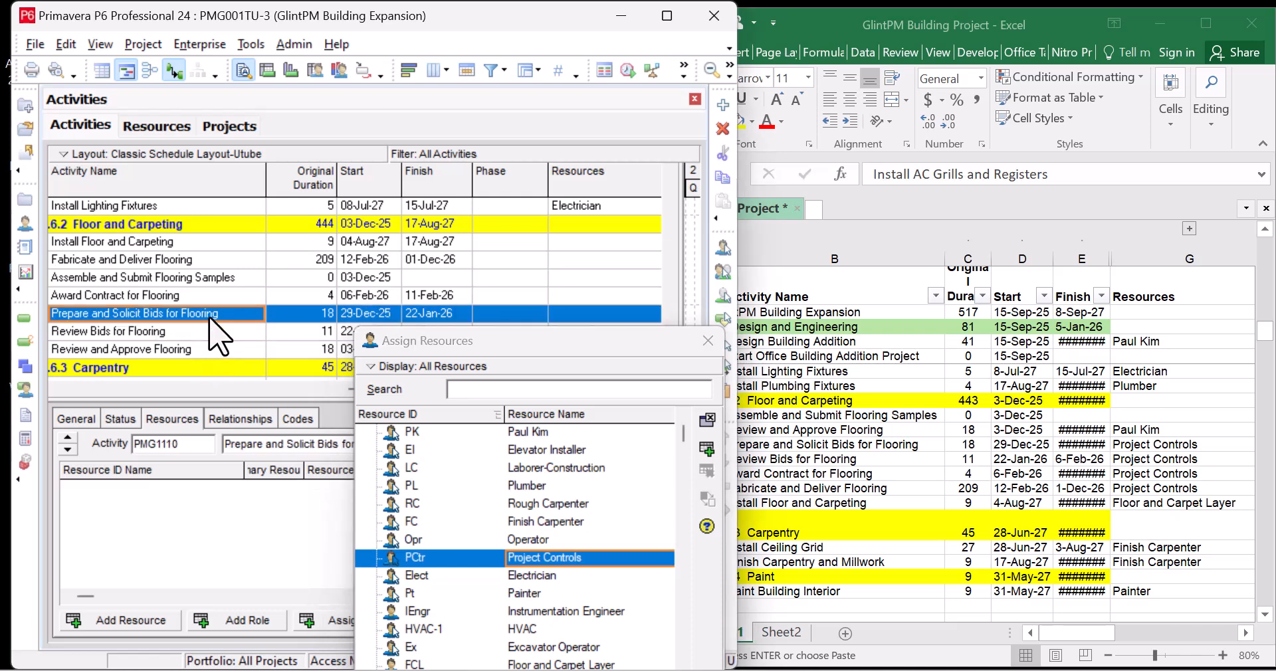
pyautogui.click(706, 449)
pyautogui.click(253, 297)
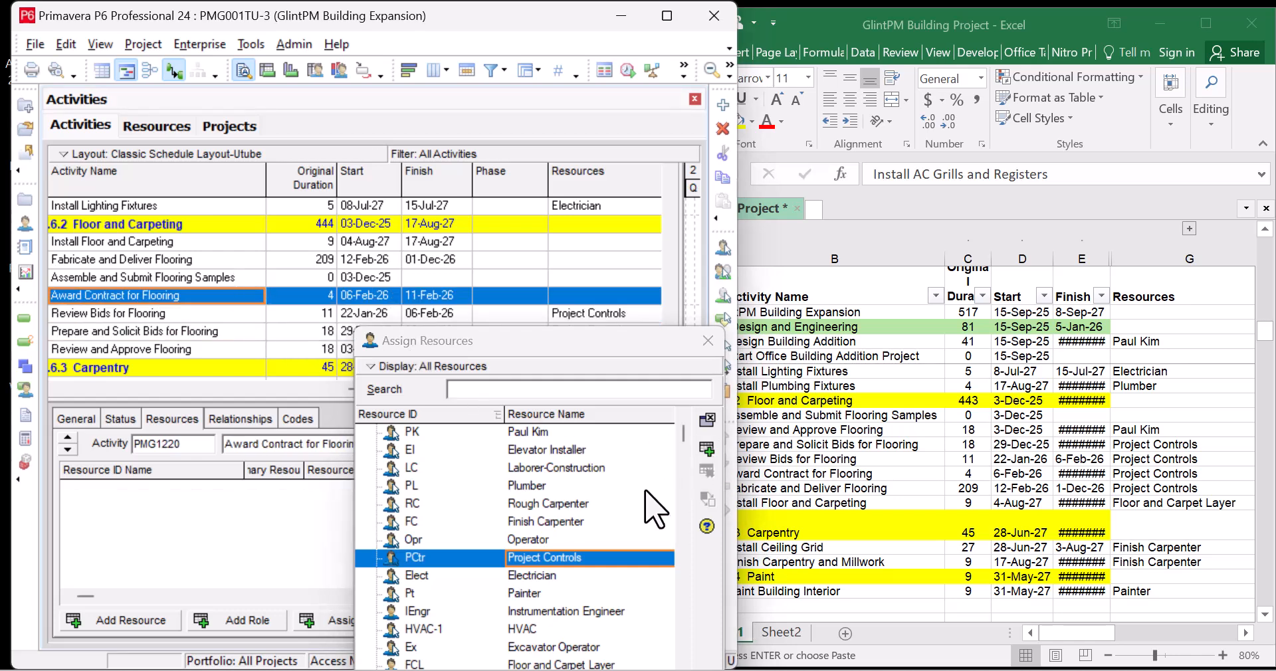
pyautogui.click(707, 449)
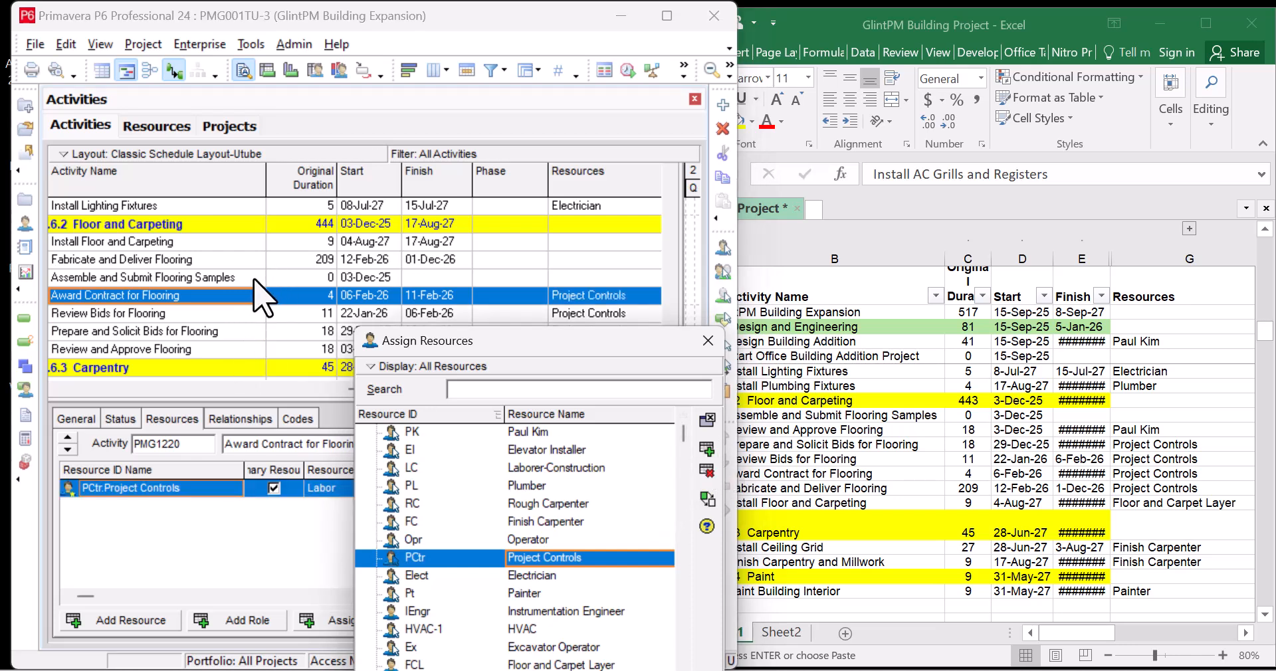
pyautogui.click(237, 260)
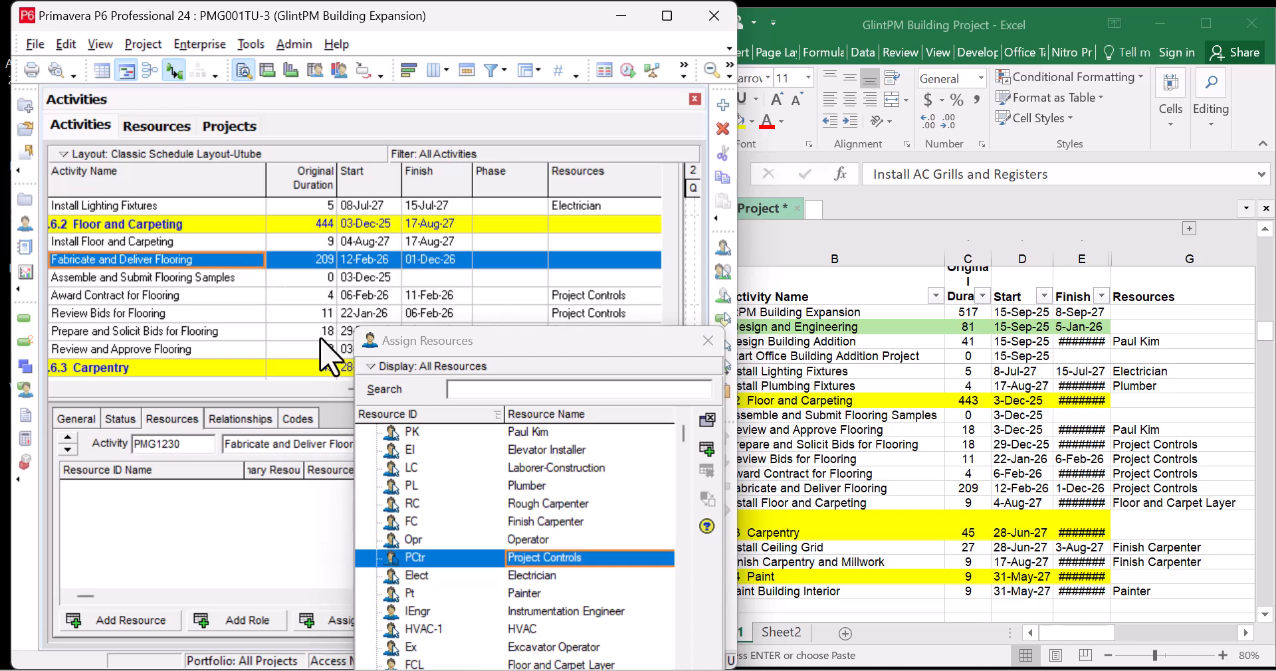
pyautogui.click(706, 452)
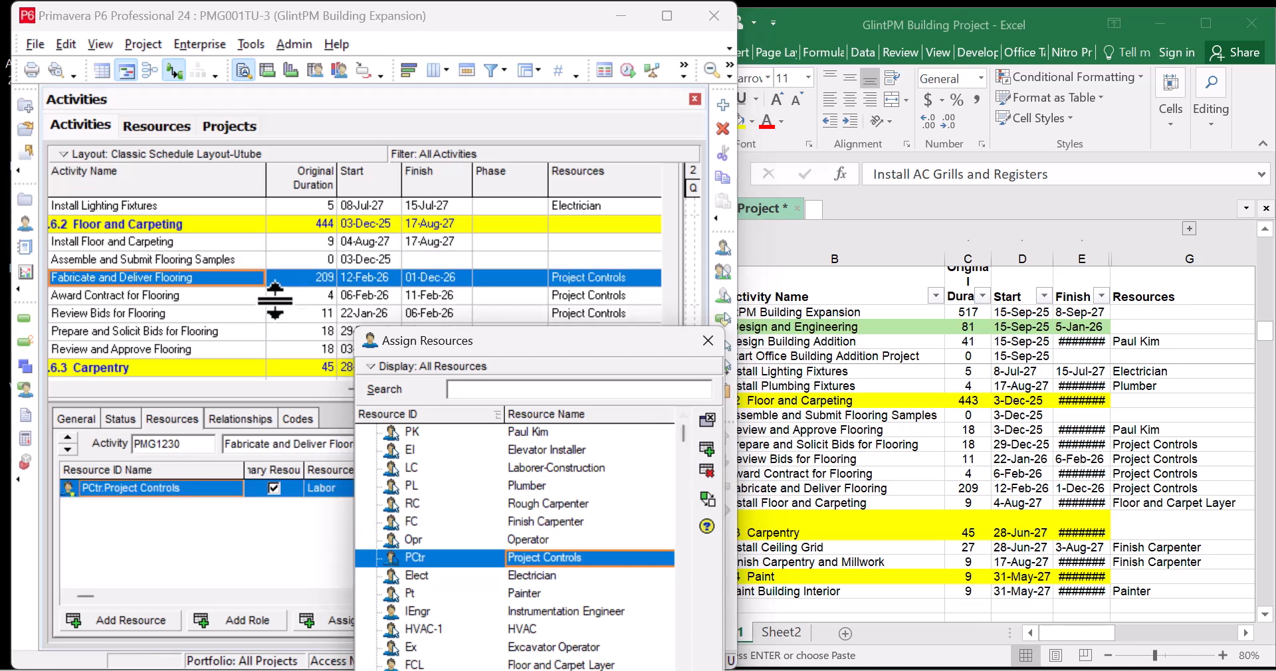
# Assign Floor and Carpet Layer to Install Floor and Carpeting, then recheck the Excel sheet
pyautogui.click(203, 262)
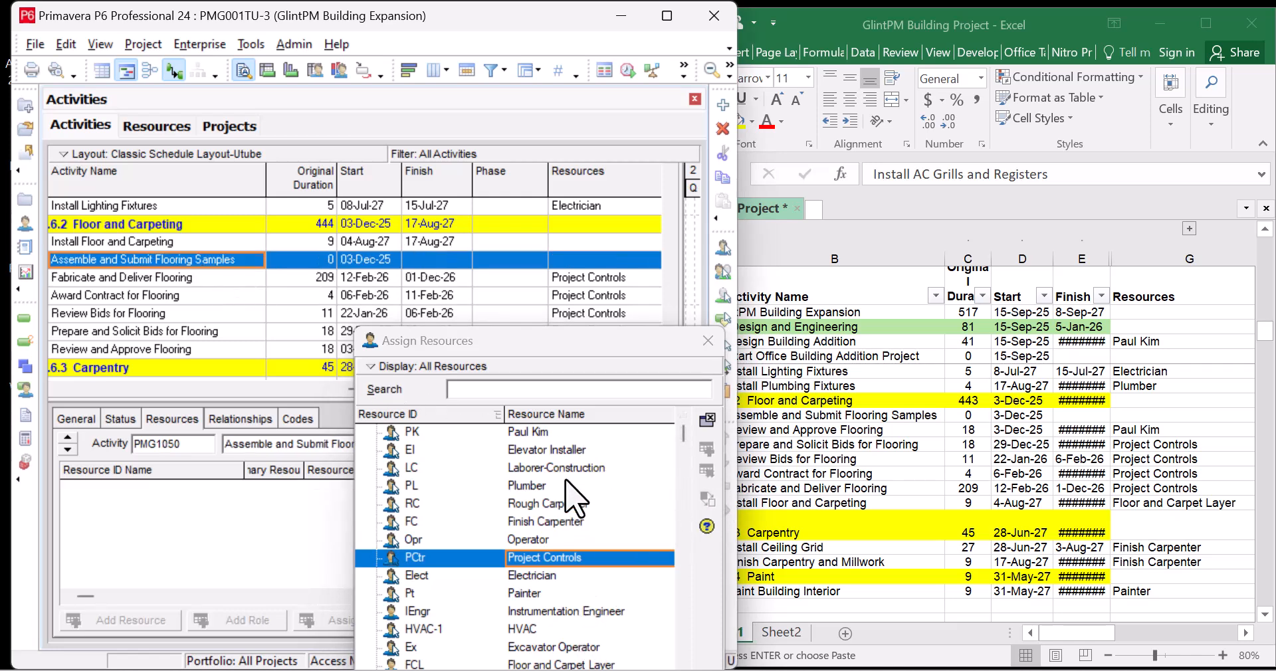
pyautogui.scroll(-3, 570, 495)
pyautogui.scroll(-1, 578, 505)
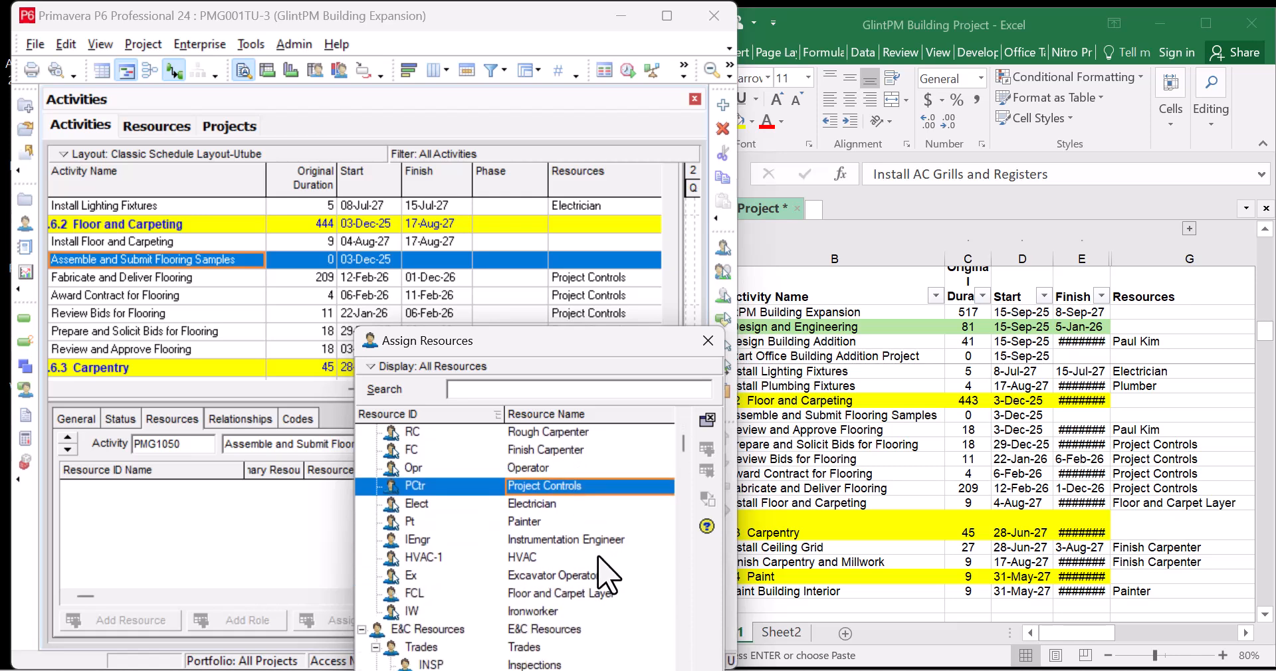
pyautogui.click(602, 594)
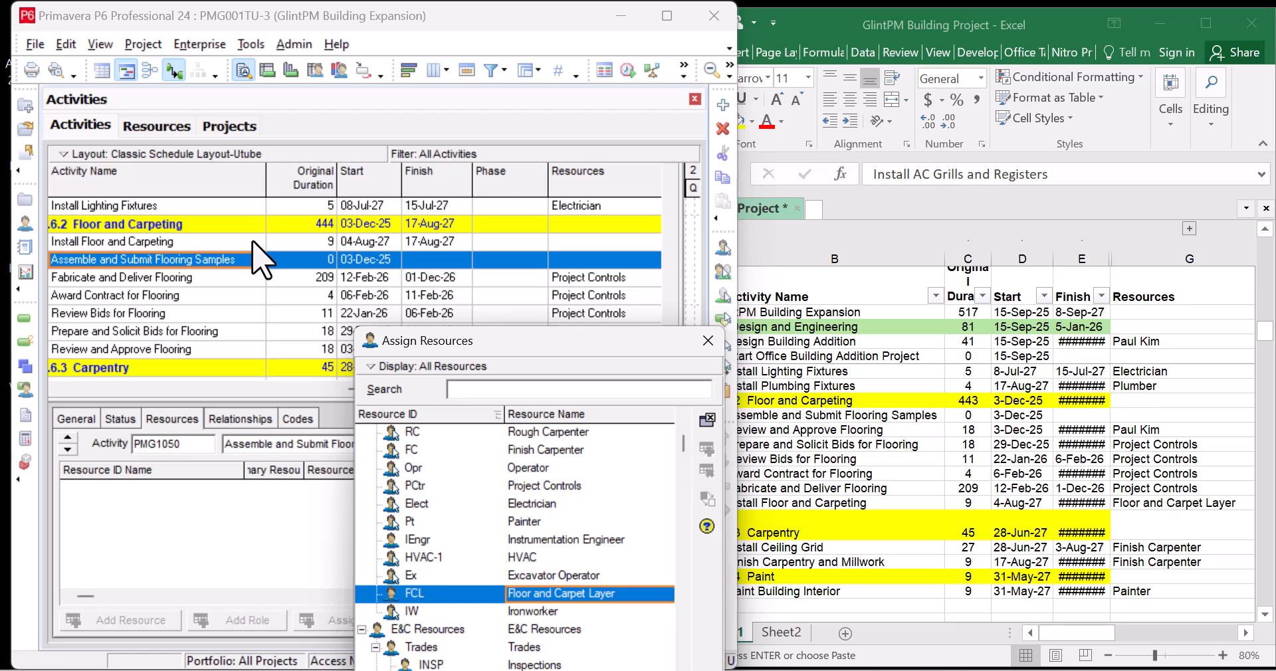
pyautogui.click(204, 241)
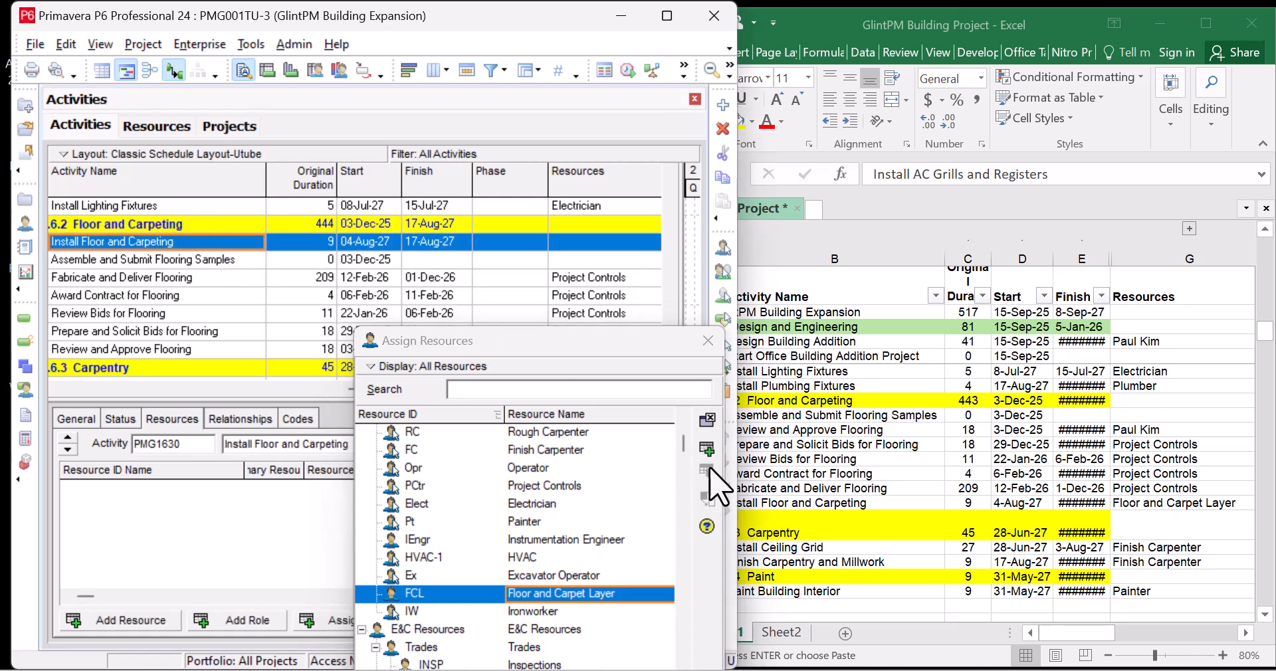
pyautogui.click(707, 450)
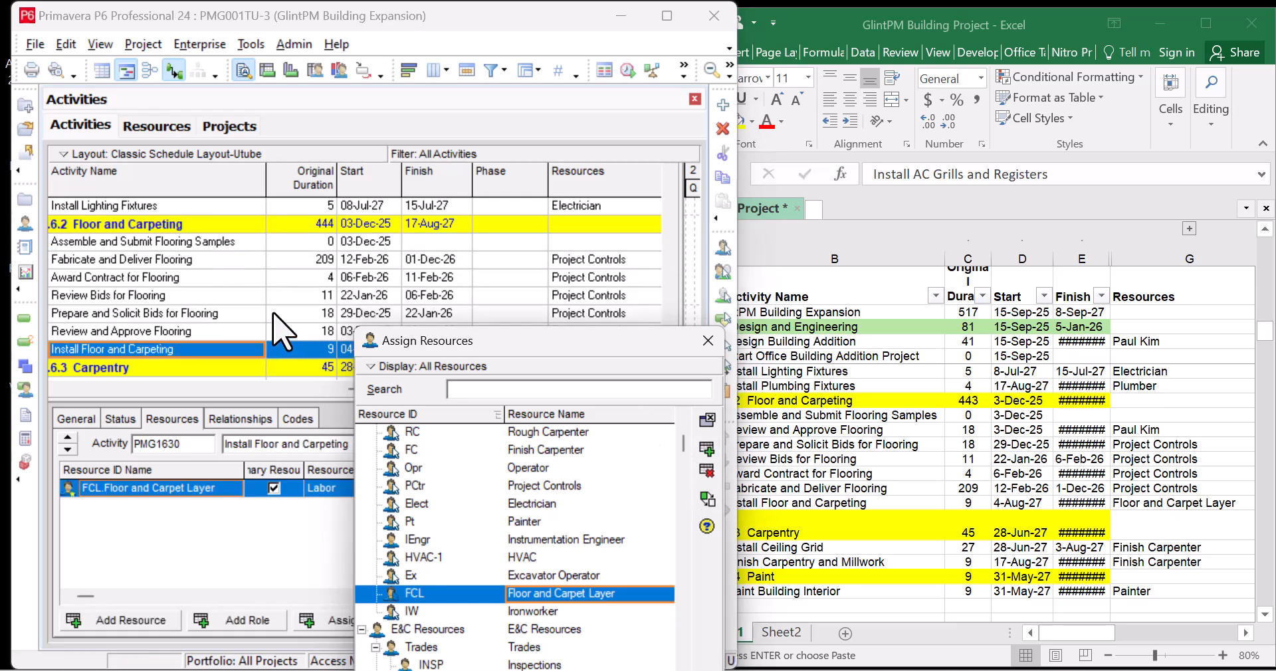
pyautogui.scroll(-2, 279, 332)
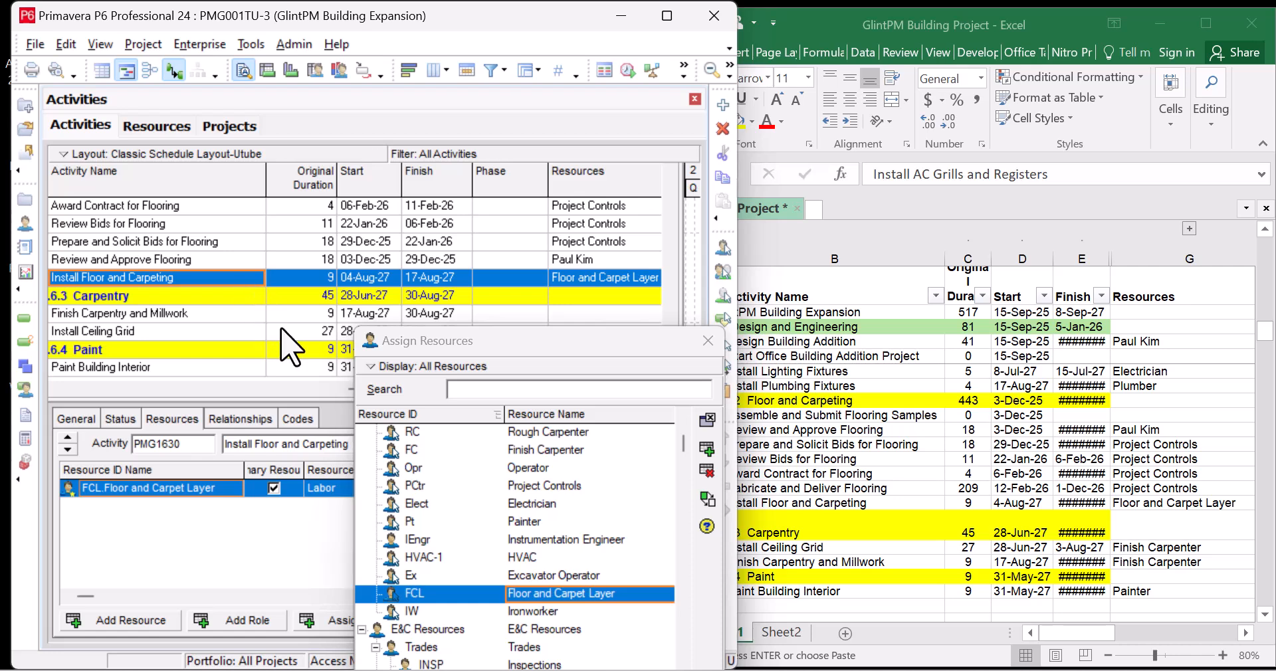
pyautogui.click(988, 465)
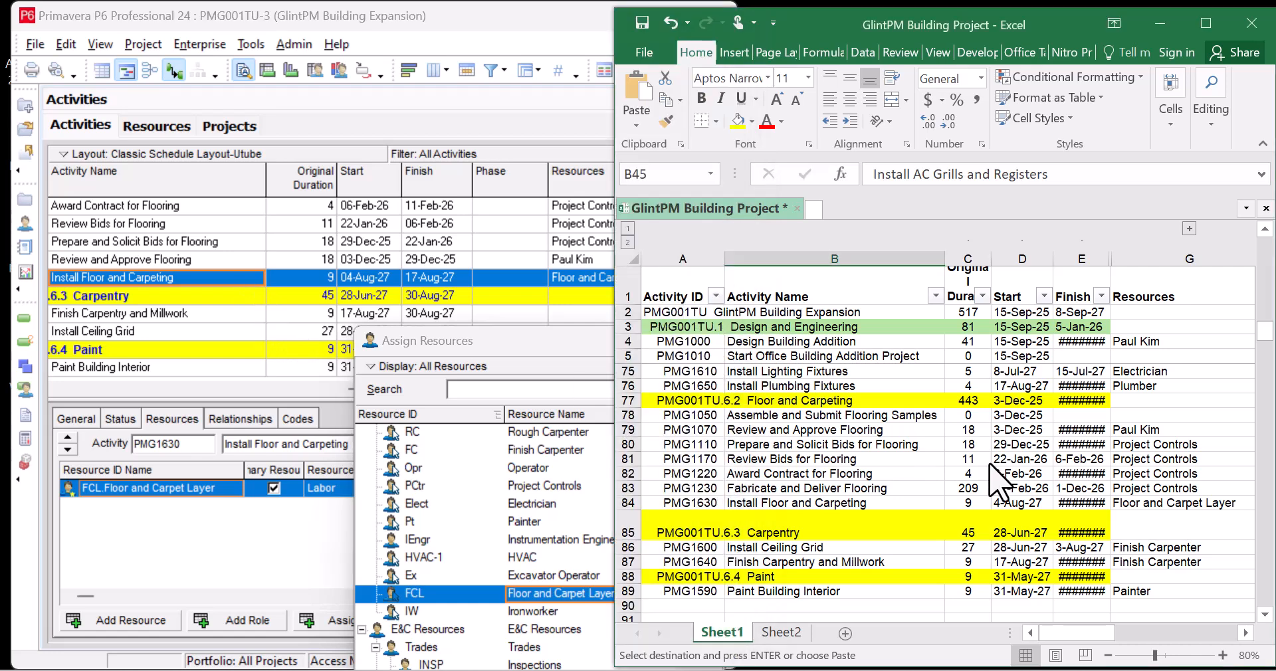
# Assign Finish Carpenter to Finish Carpentry and Millwork and to Install Ceiling Grid
pyautogui.scroll(-1, 988, 461)
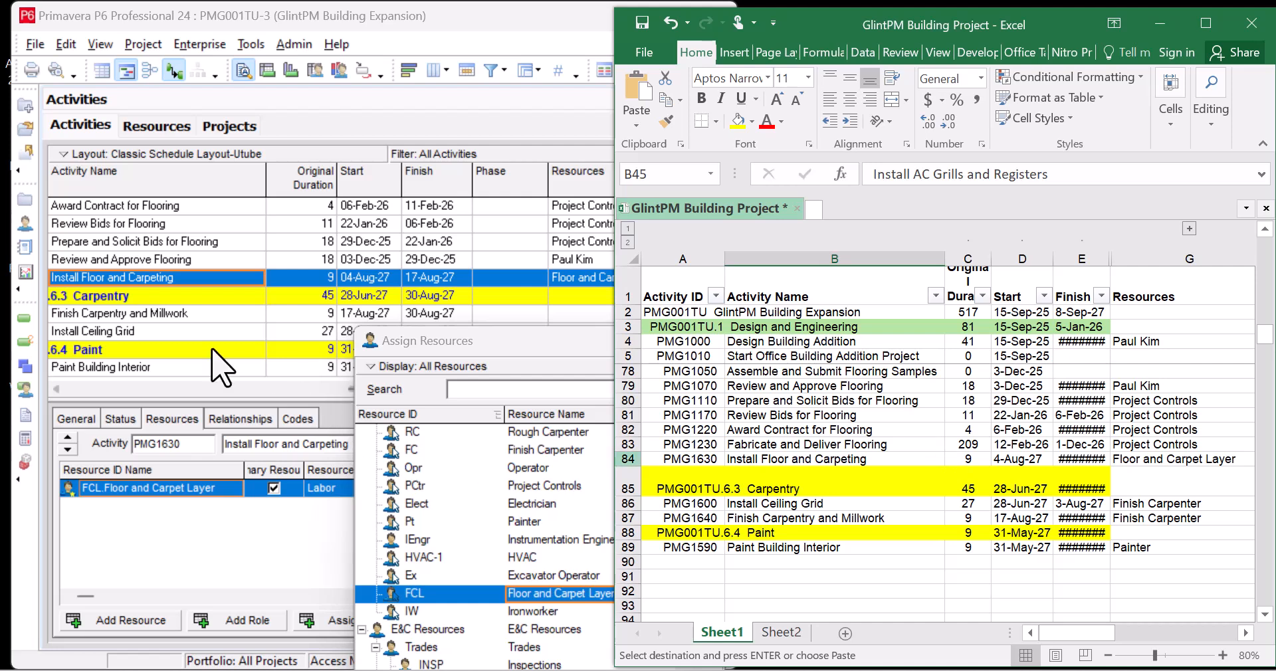
pyautogui.click(223, 316)
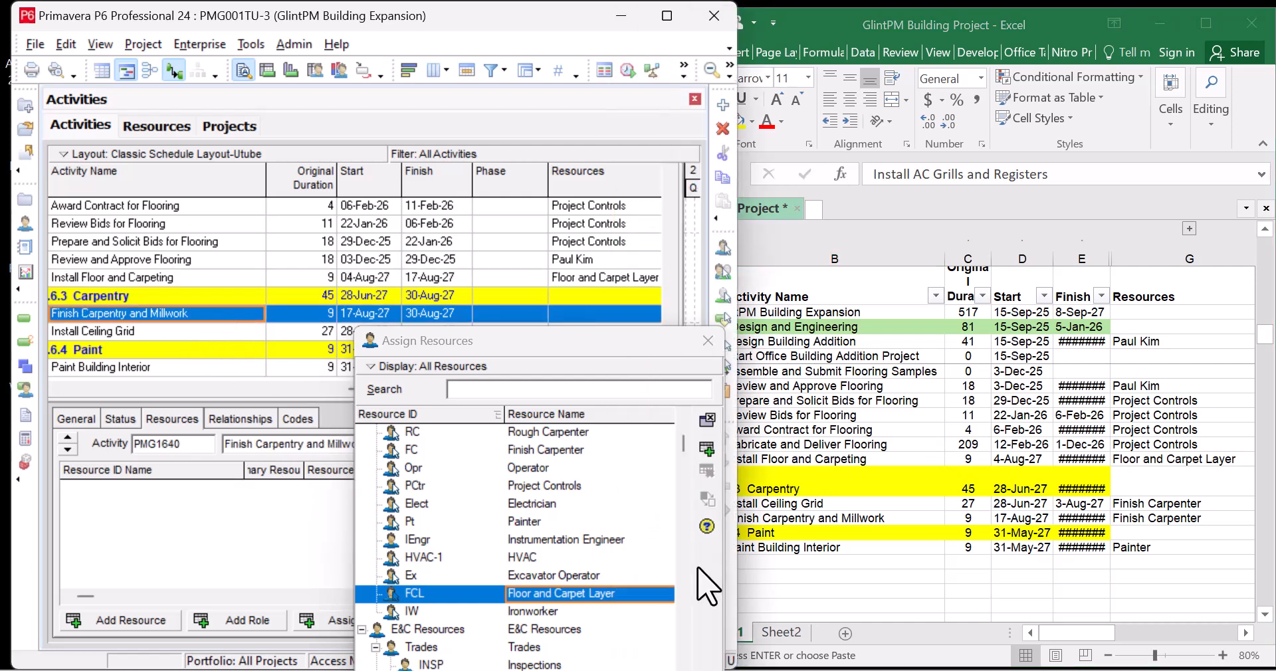
pyautogui.scroll(-2, 611, 625)
pyautogui.scroll(1, 593, 528)
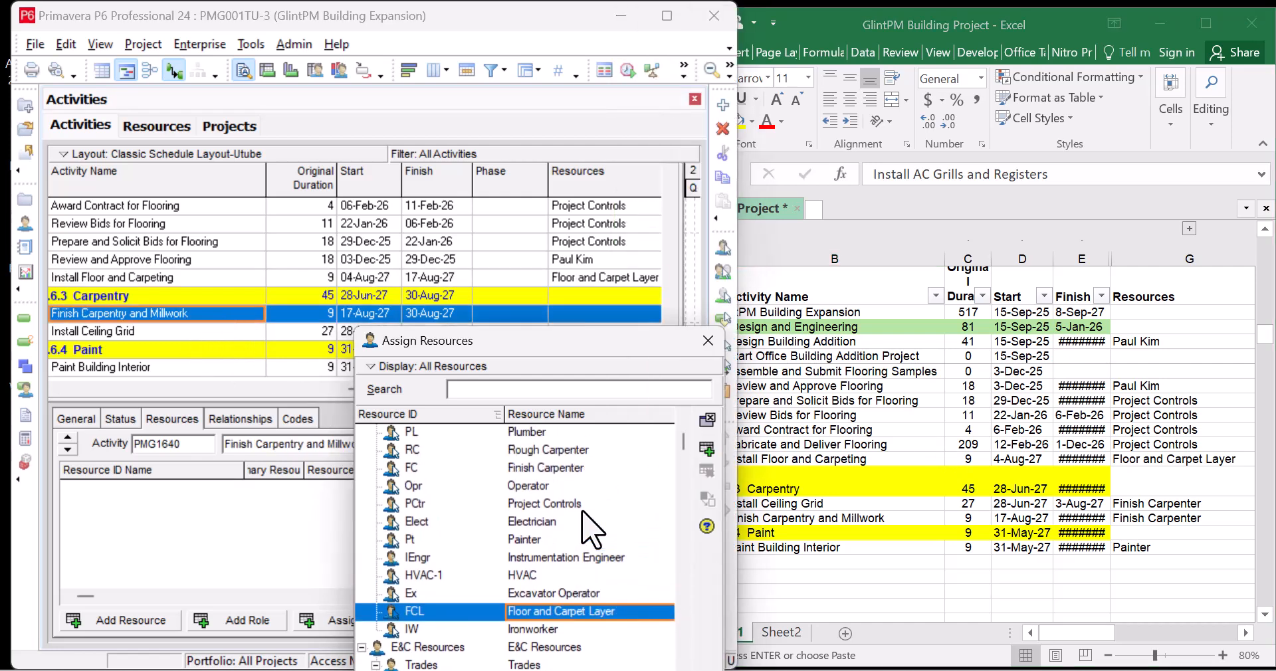
pyautogui.click(595, 468)
pyautogui.click(708, 452)
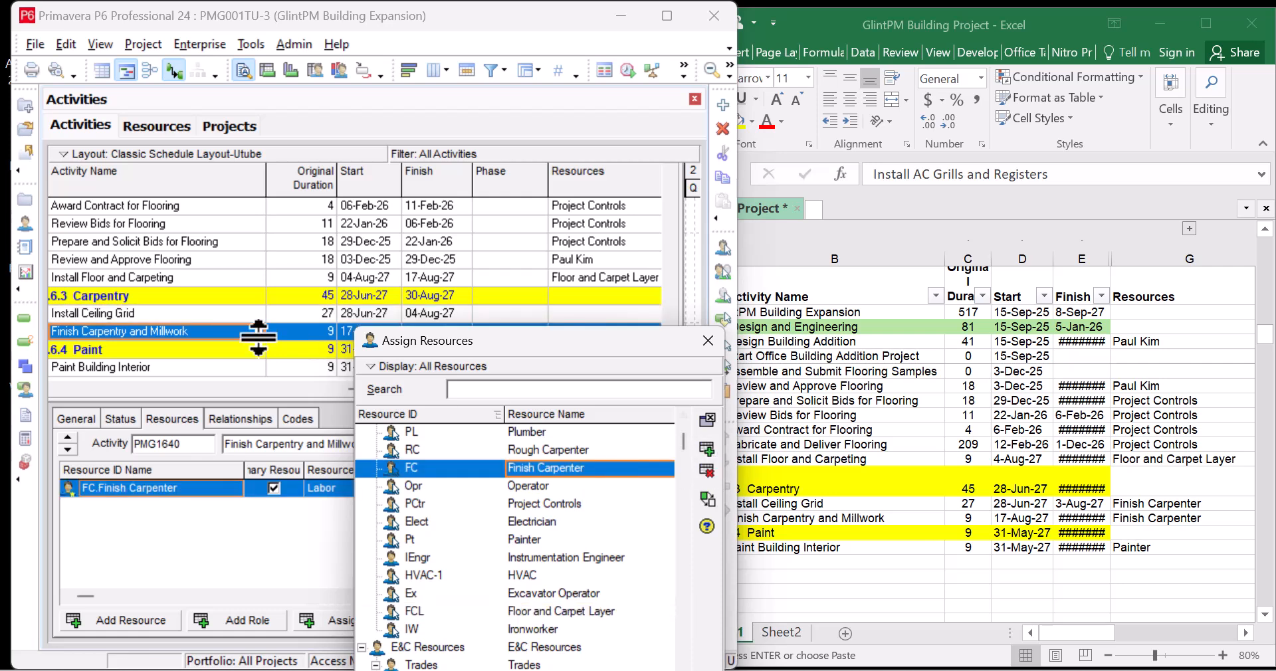
pyautogui.click(207, 313)
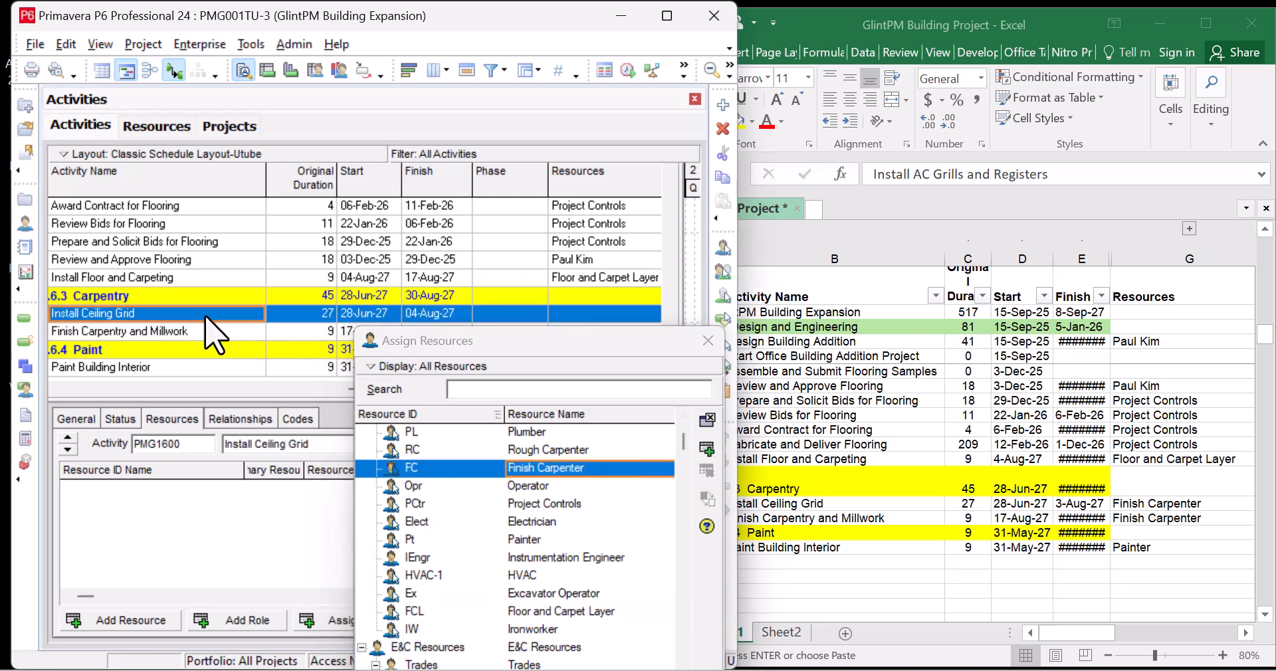
pyautogui.click(707, 449)
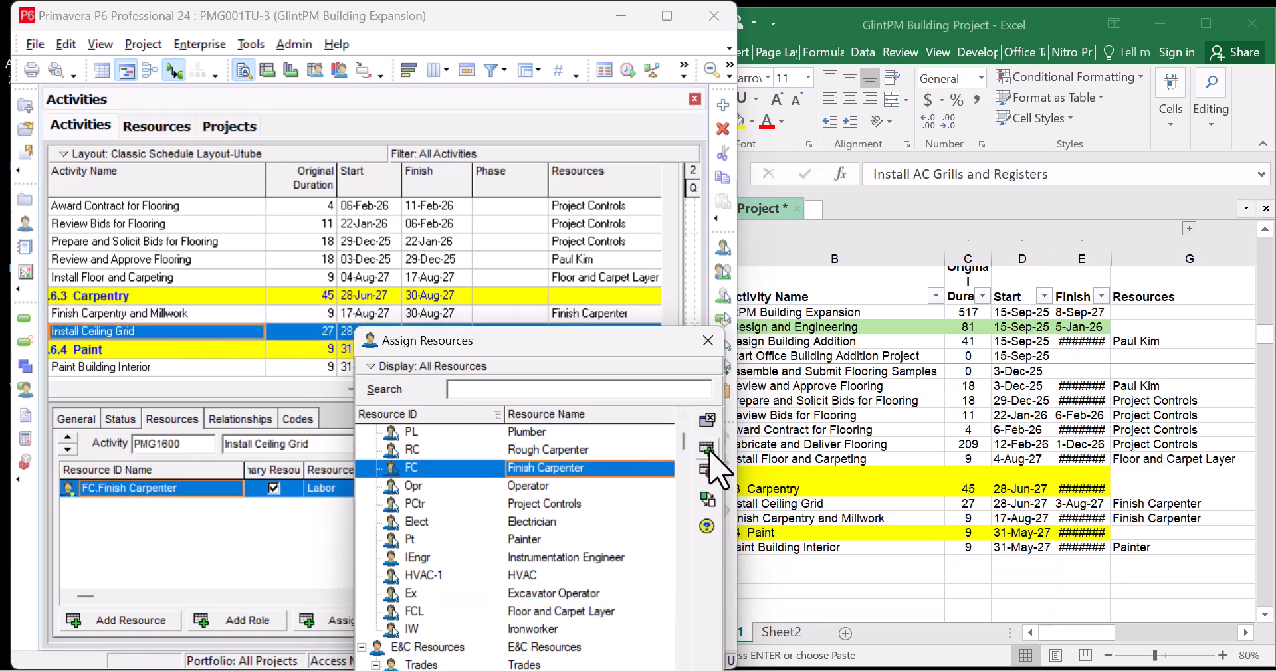
# Assign Painter to Paint Building Interior, close Assign Resources, and maximize the P6 window
pyautogui.click(167, 369)
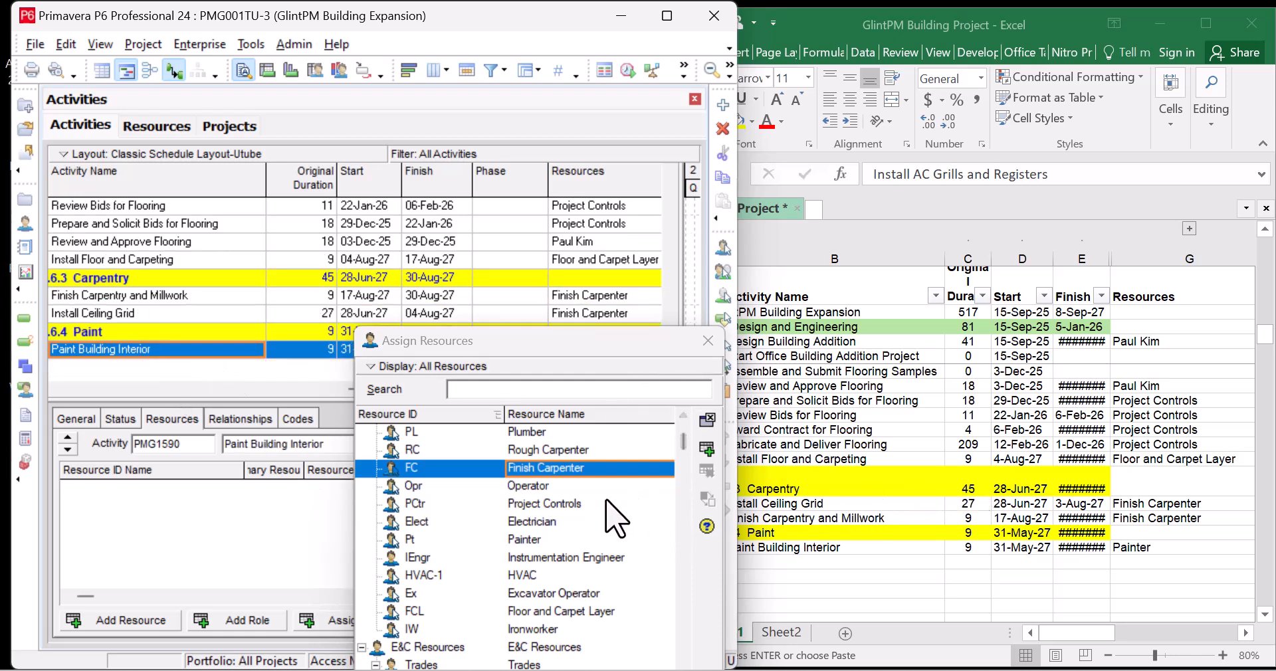
pyautogui.click(549, 539)
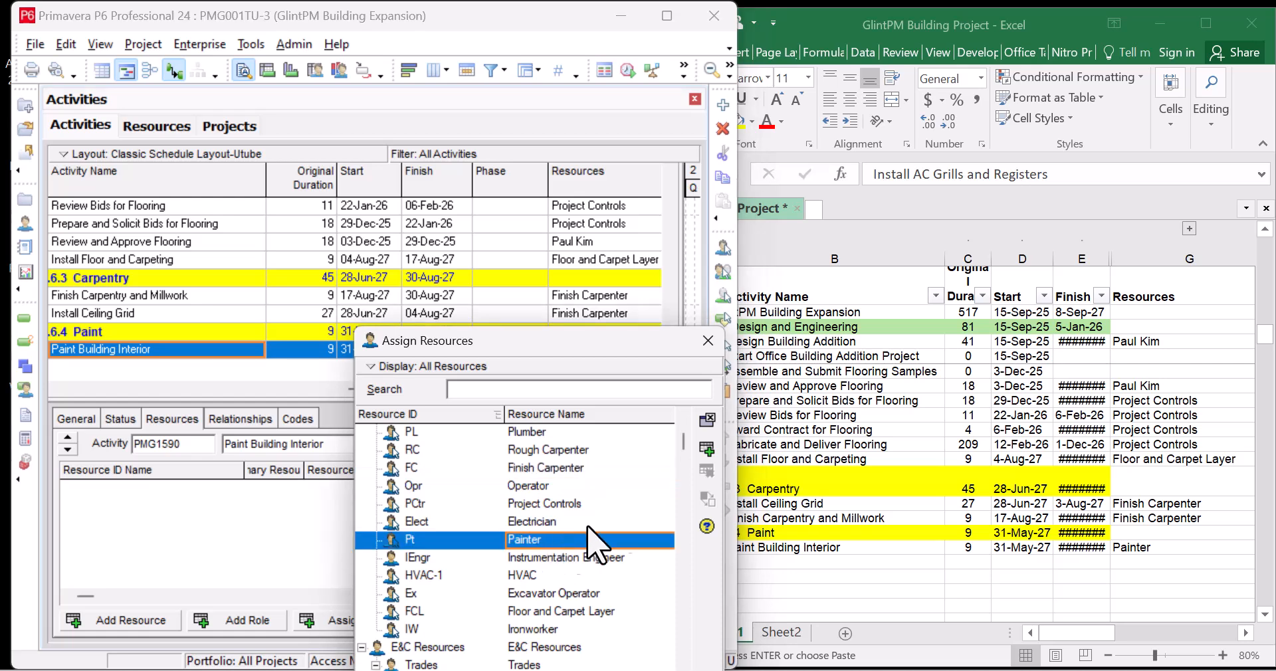
pyautogui.click(708, 452)
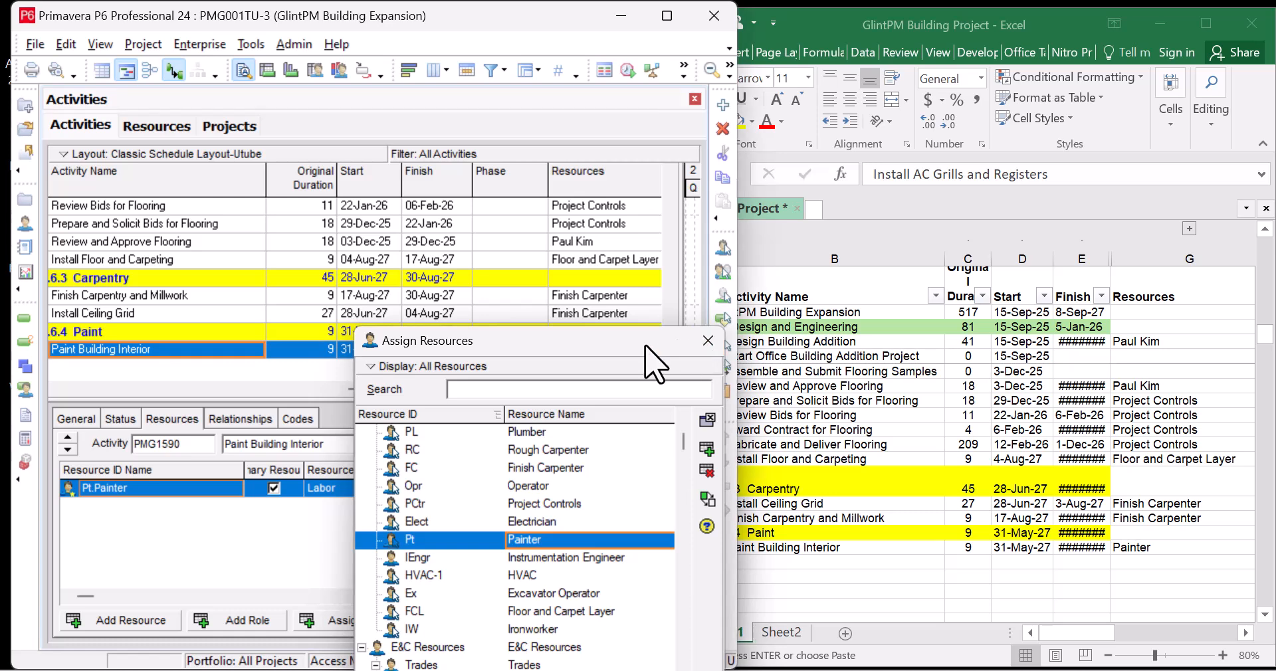
pyautogui.click(707, 340)
pyautogui.scroll(1, 501, 326)
pyautogui.scroll(10, 509, 339)
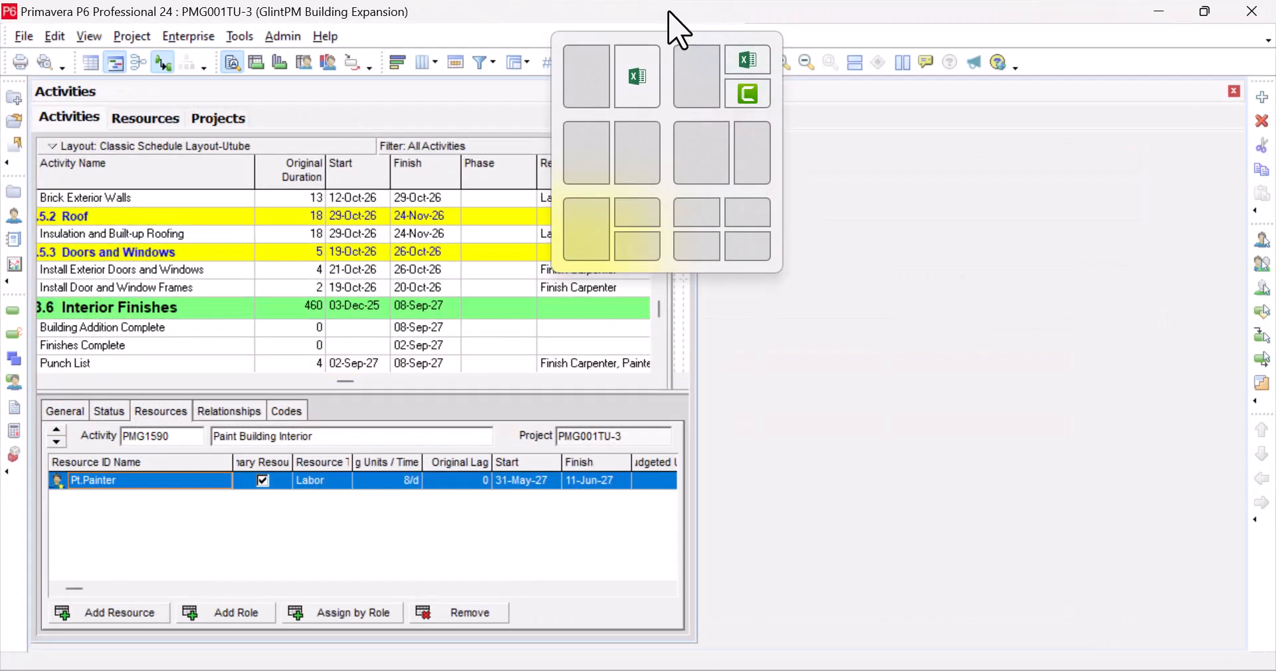
pyautogui.click(667, 16)
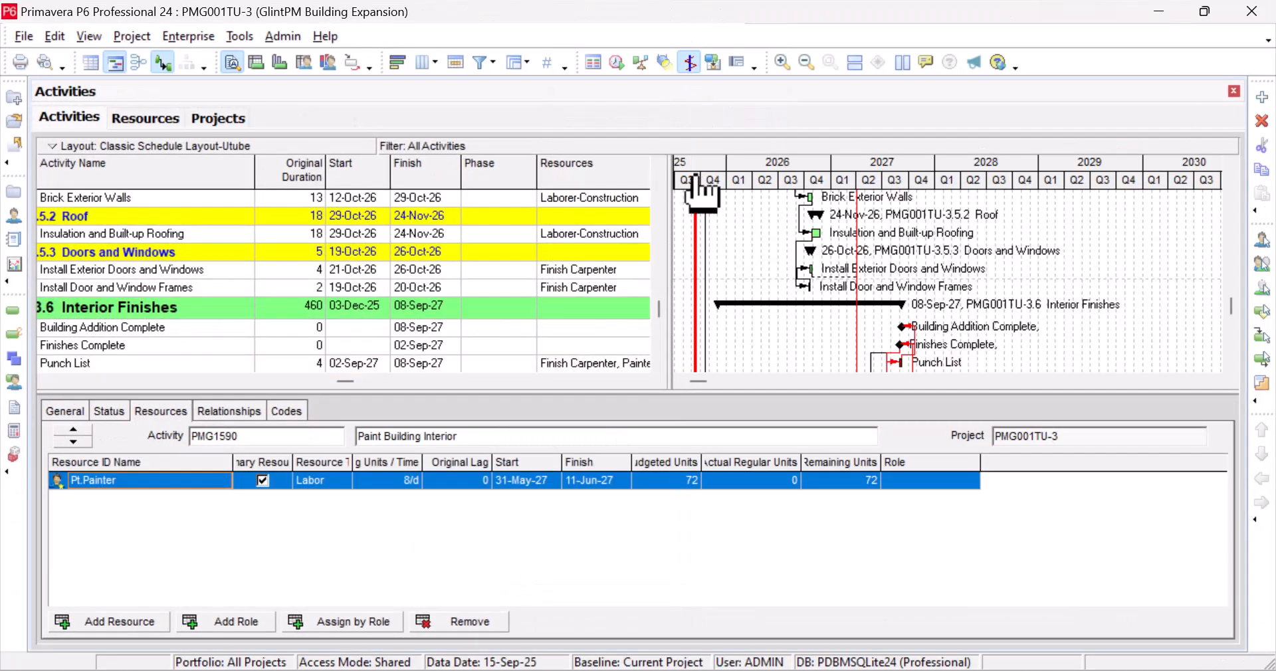
pyautogui.click(132, 117)
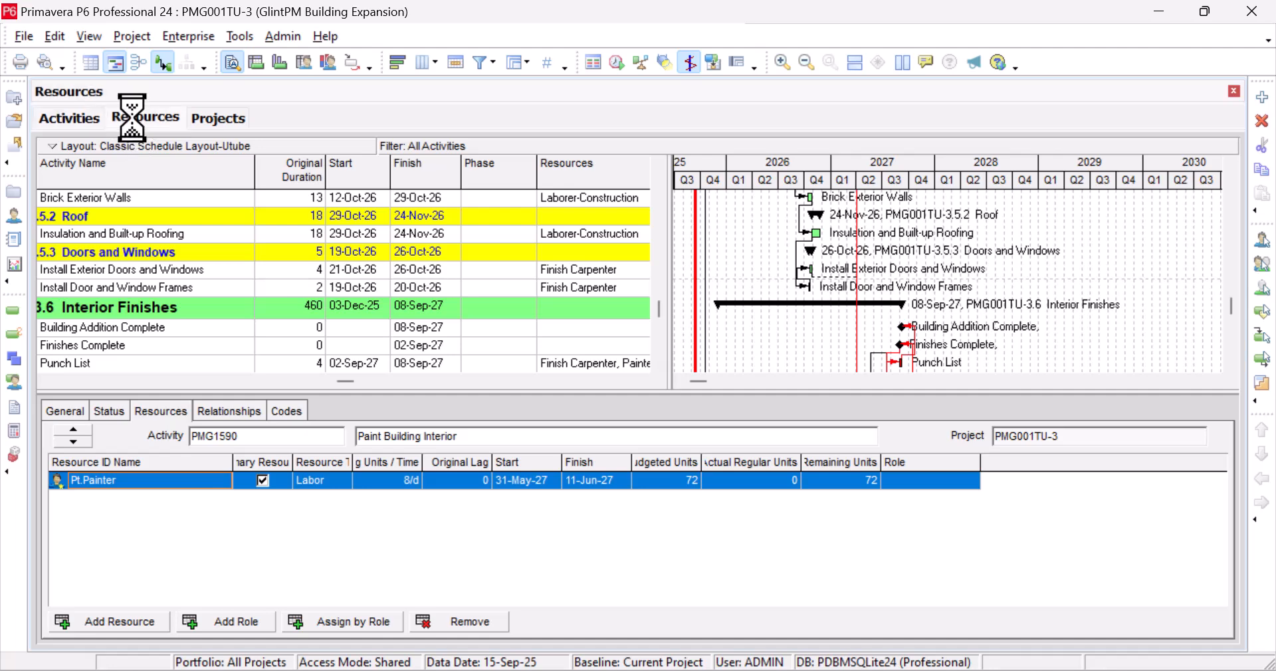
pyautogui.click(202, 206)
pyautogui.click(221, 227)
pyautogui.click(256, 261)
pyautogui.click(267, 313)
pyautogui.scroll(-3, 275, 328)
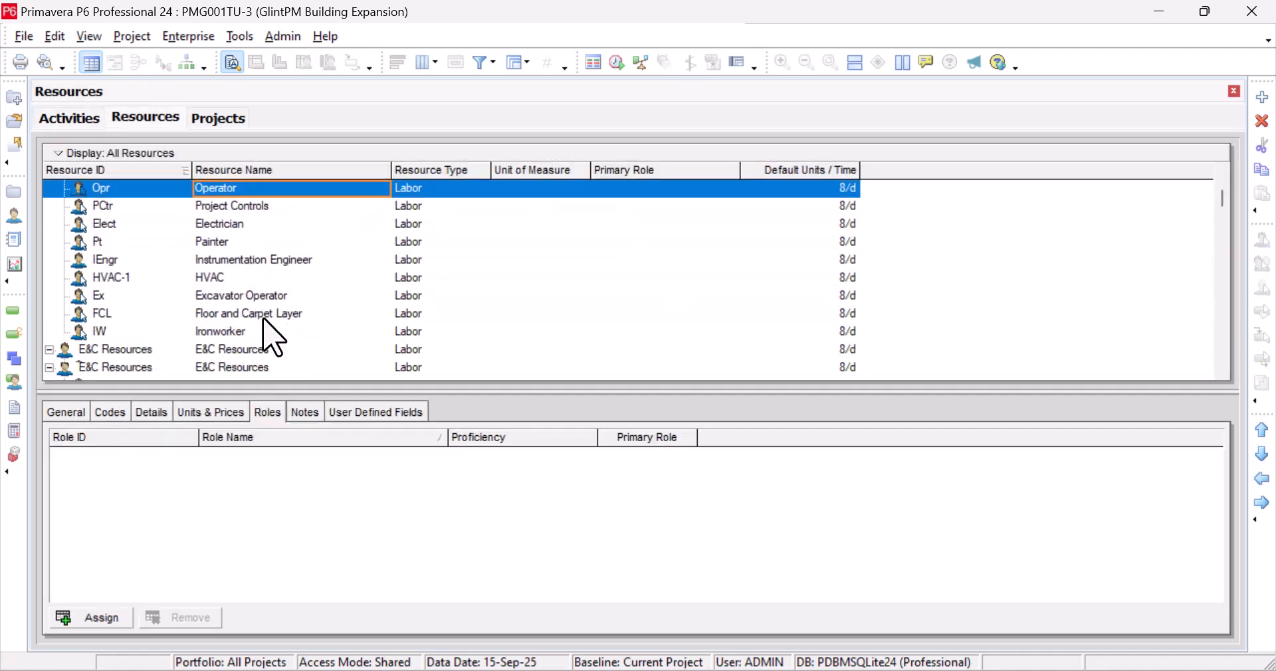
pyautogui.click(69, 118)
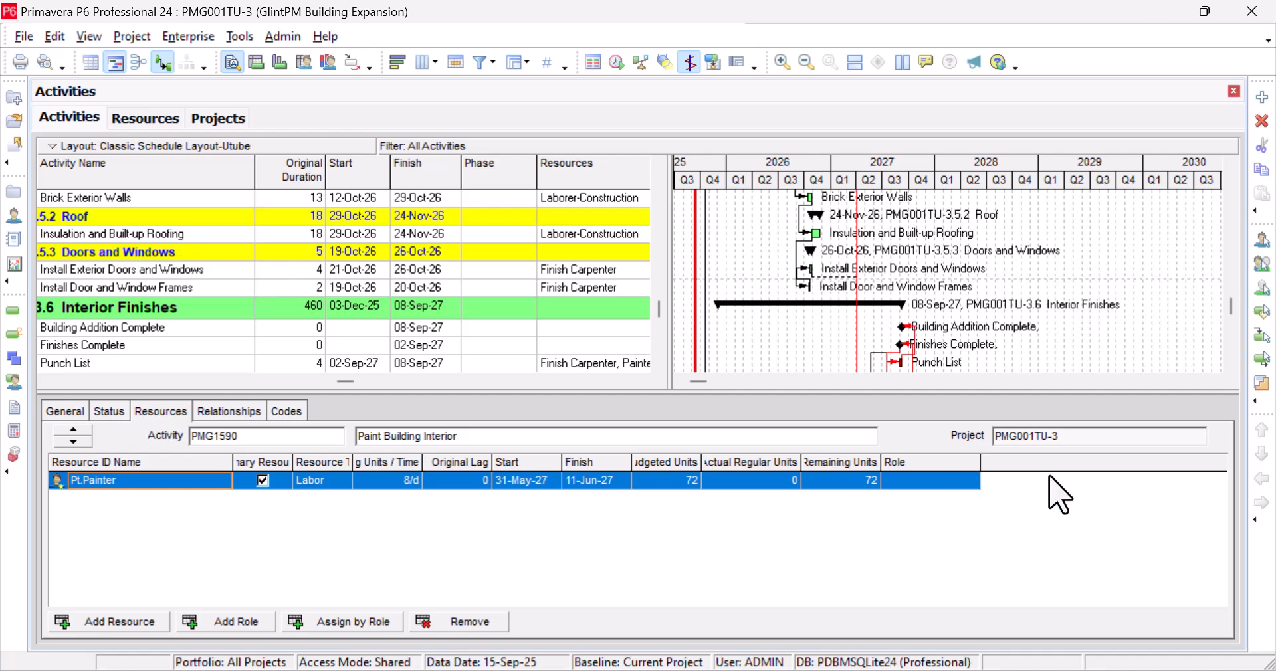
# Resize the layout panes and select the Review Technical Data on Heat Pumps activity
pyautogui.moveTo(344, 381); pyautogui.dragTo(67, 377)
pyautogui.scroll(4, 399, 299)
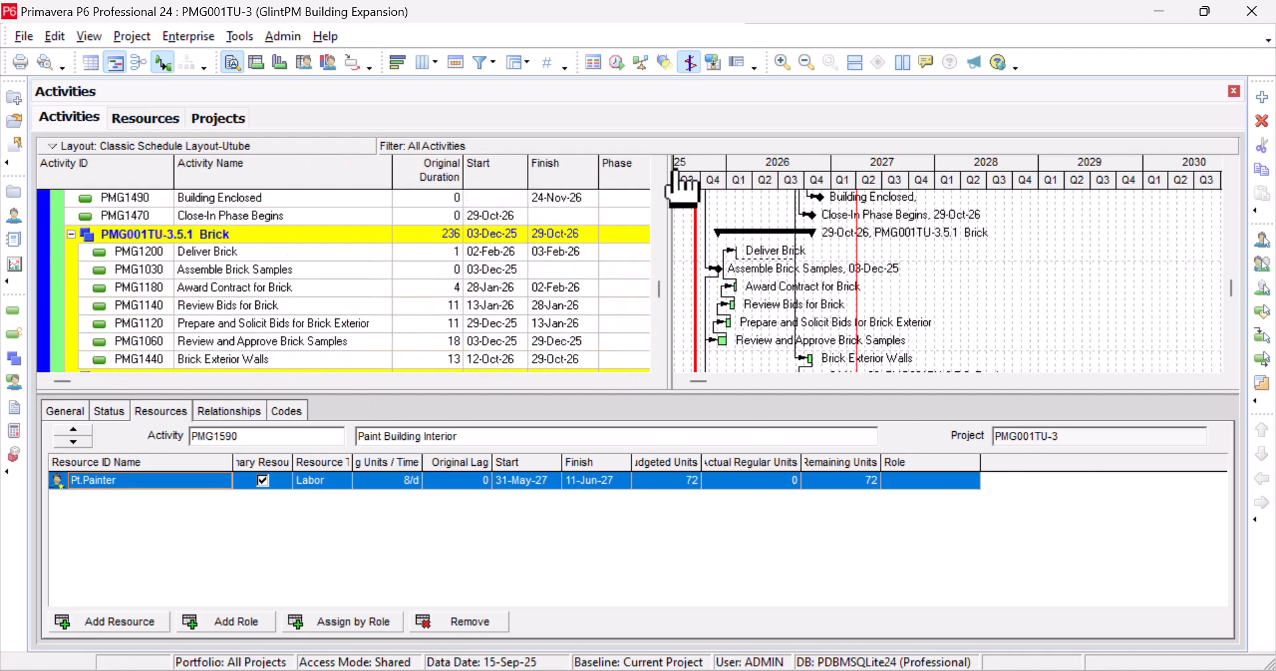
pyautogui.moveTo(671, 162); pyautogui.dragTo(950, 162)
pyautogui.scroll(2, 625, 285)
pyautogui.scroll(8, 632, 289)
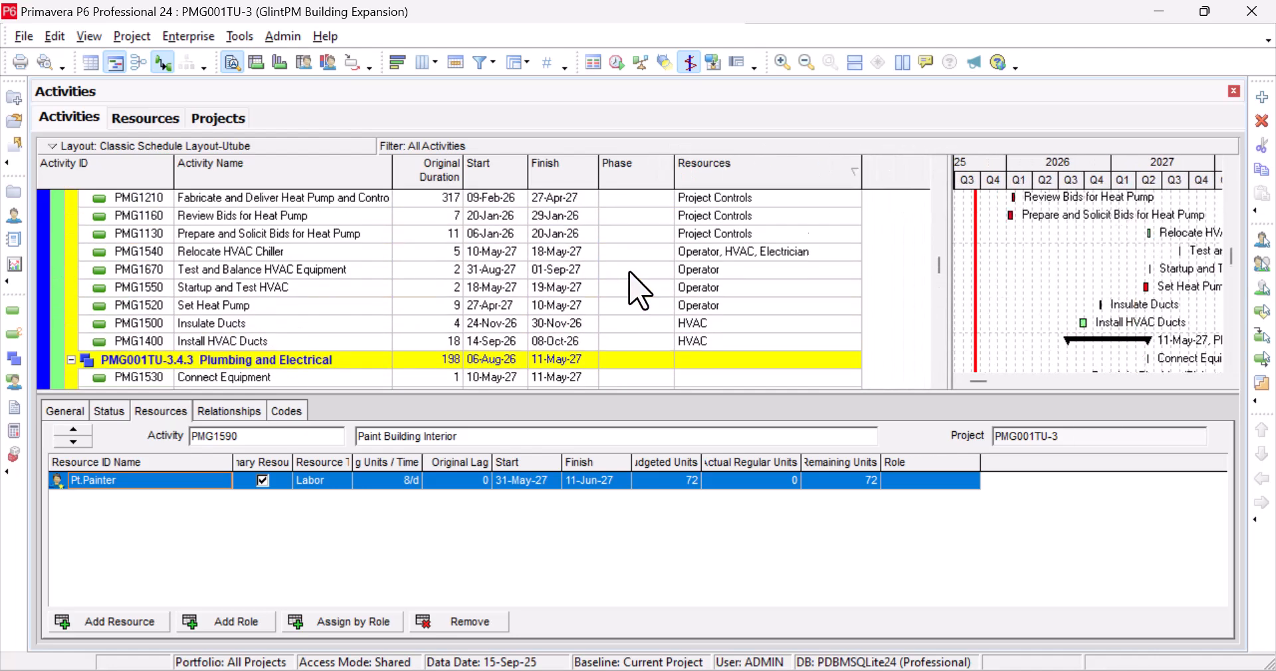
pyautogui.scroll(3, 129, 468)
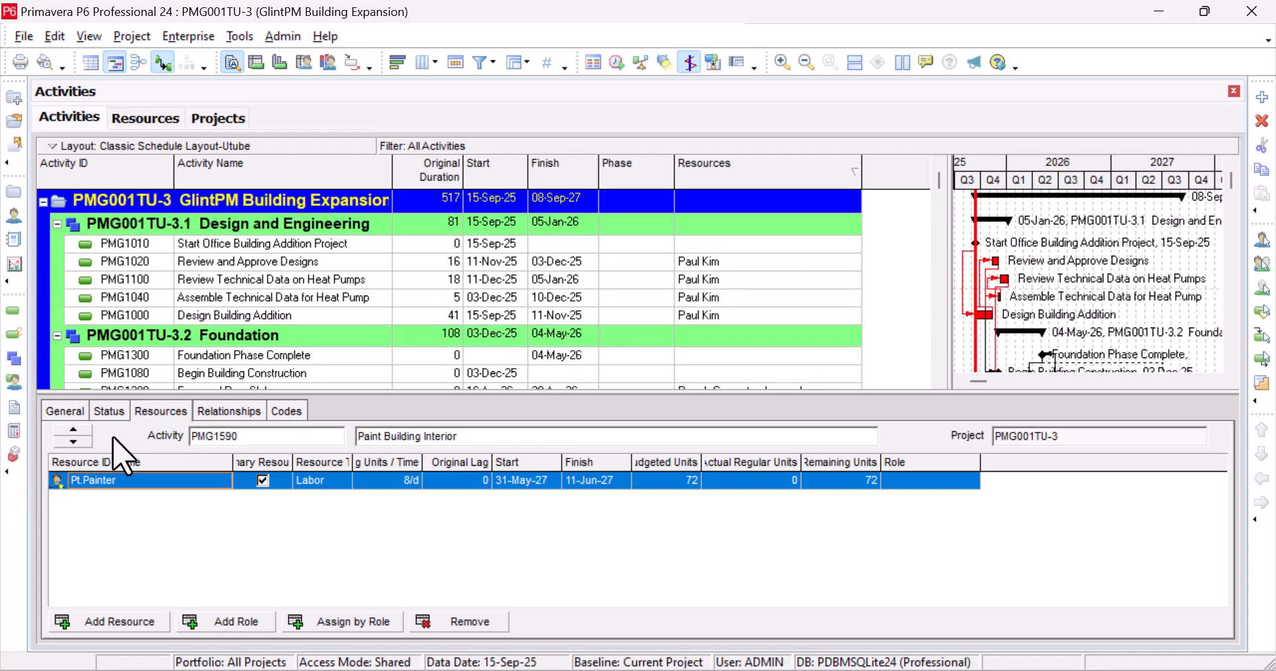
pyautogui.click(287, 282)
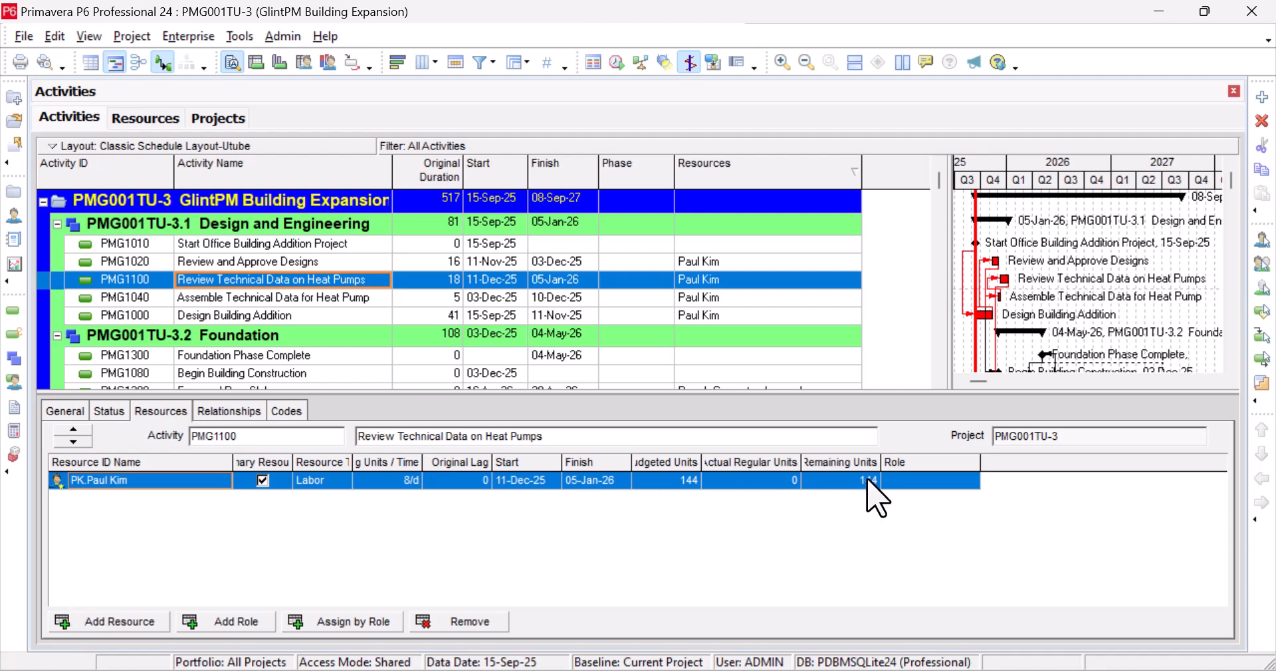
# Widen the Remaining Units, Actual Regular Units and Budgeted Units columns in the resource details
pyautogui.moveTo(880, 456); pyautogui.dragTo(914, 455)
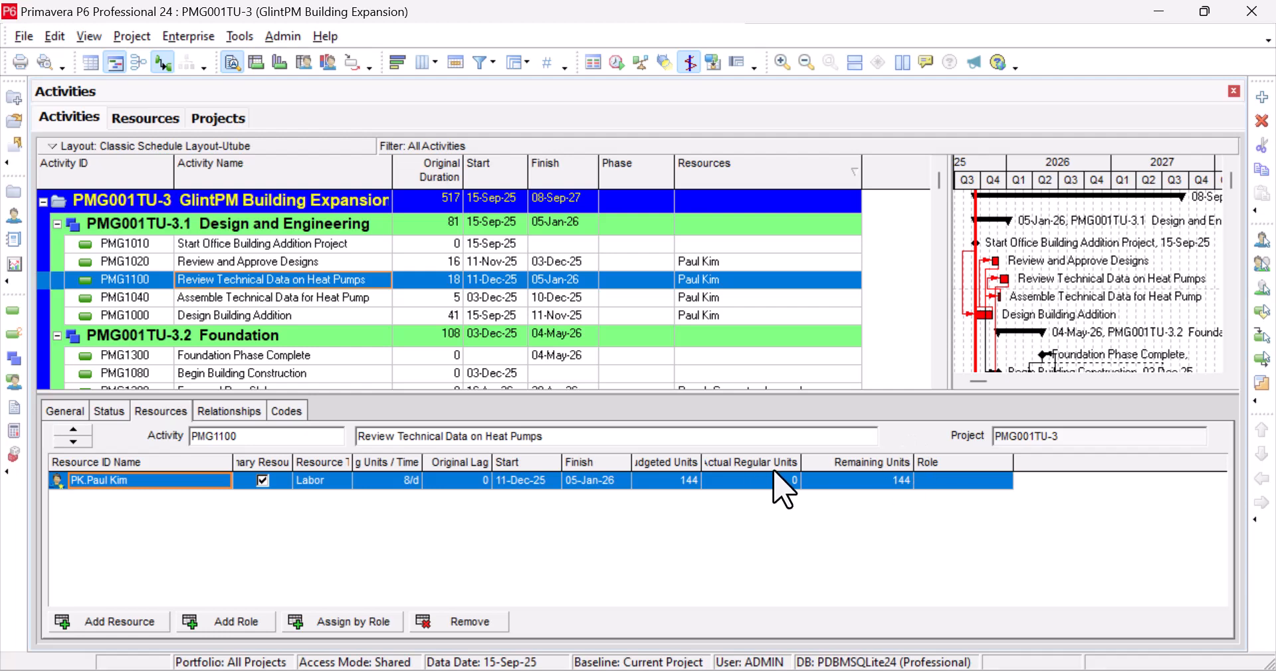
pyautogui.moveTo(800, 455); pyautogui.dragTo(824, 455)
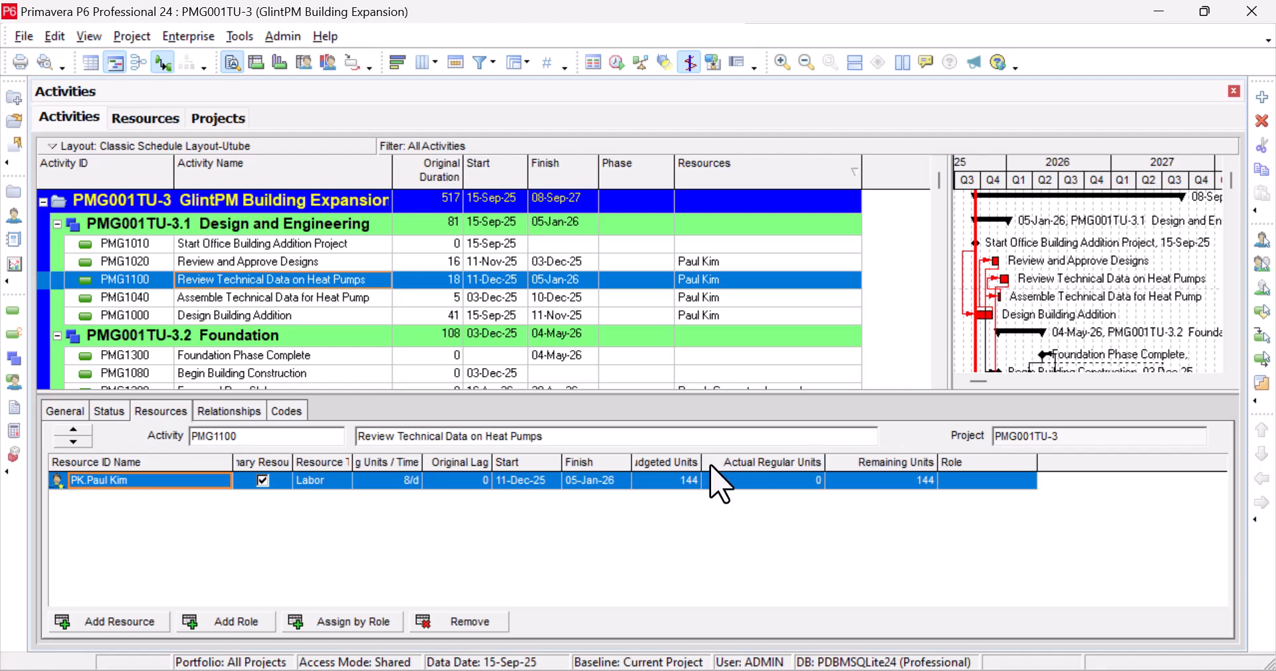
pyautogui.moveTo(724, 456); pyautogui.dragTo(738, 457)
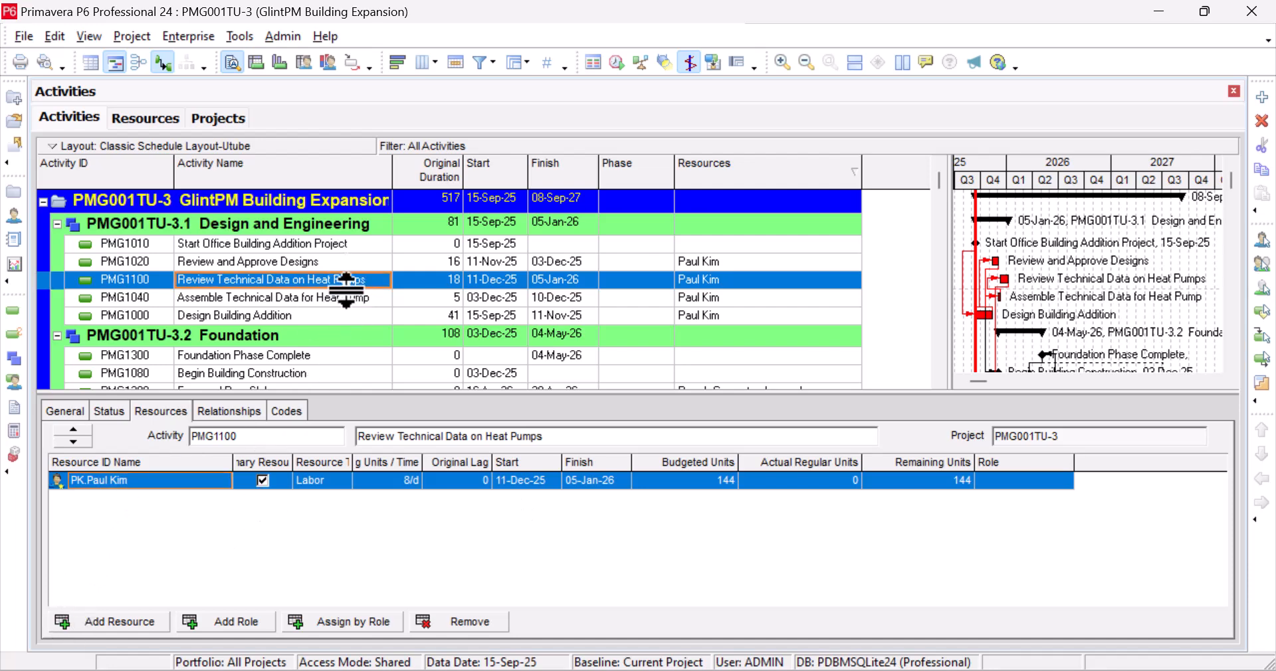
pyautogui.scroll(-3, 347, 284)
pyautogui.scroll(-1, 355, 307)
# Switch to the Resources view and back to the Activities view
pyautogui.scroll(4, 352, 299)
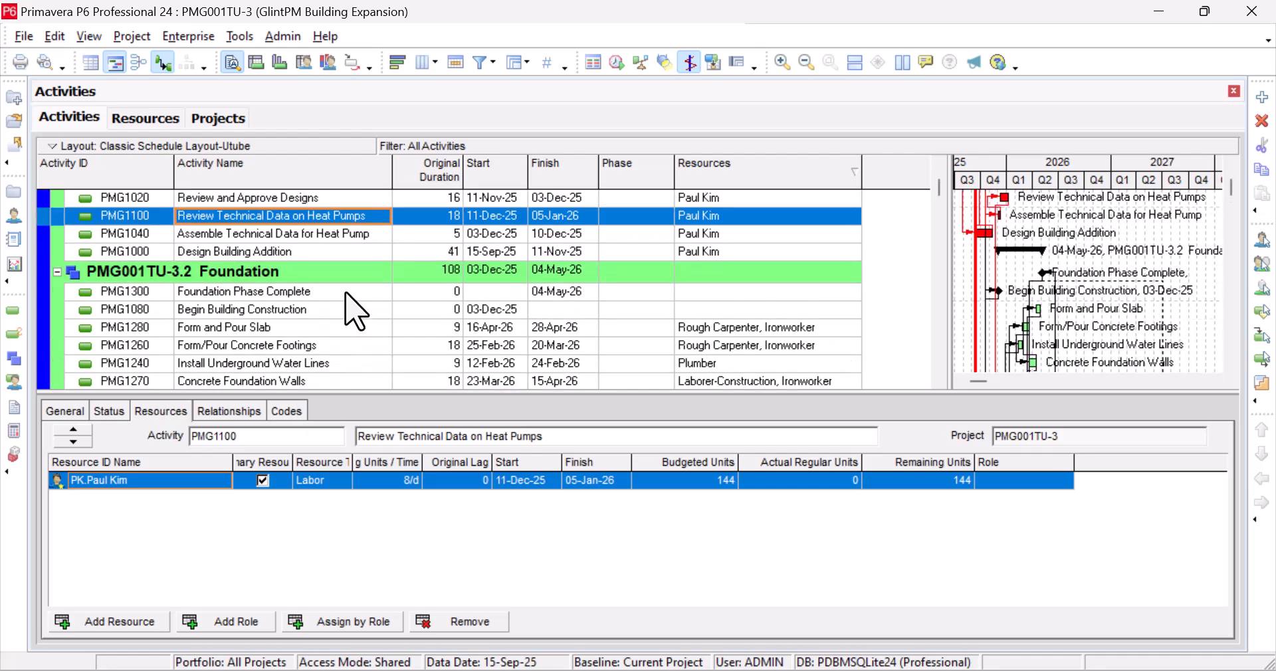
pyautogui.scroll(-8, 347, 289)
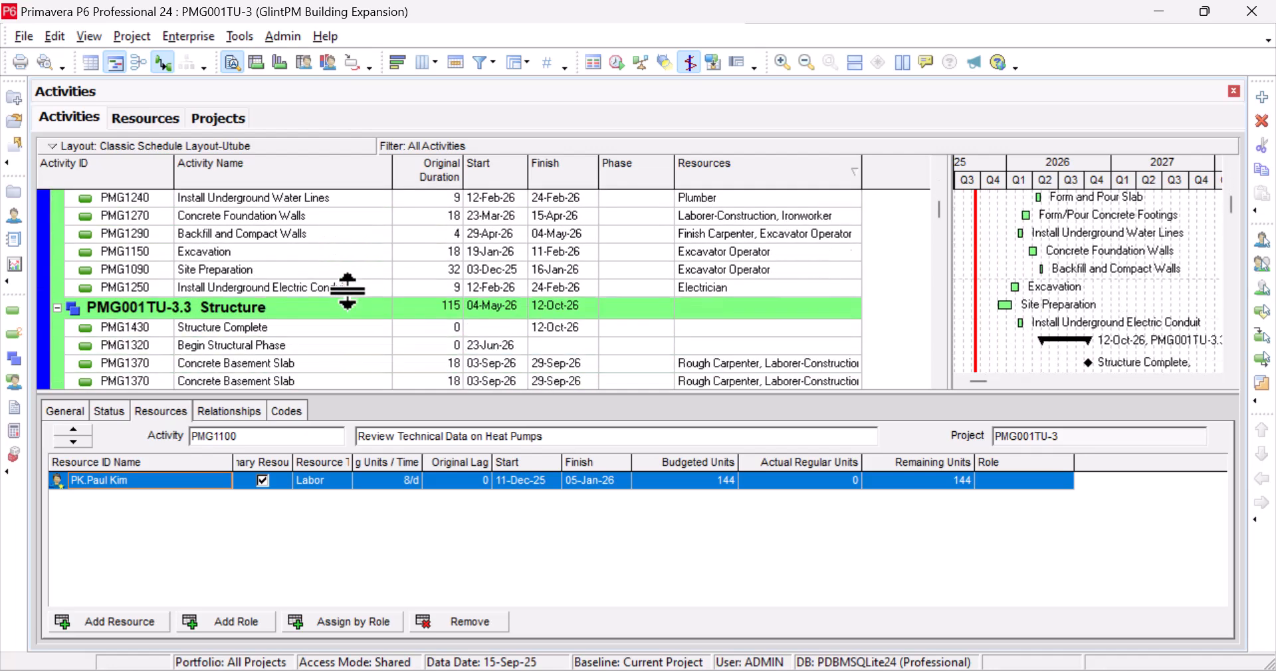
pyautogui.scroll(-2, 348, 307)
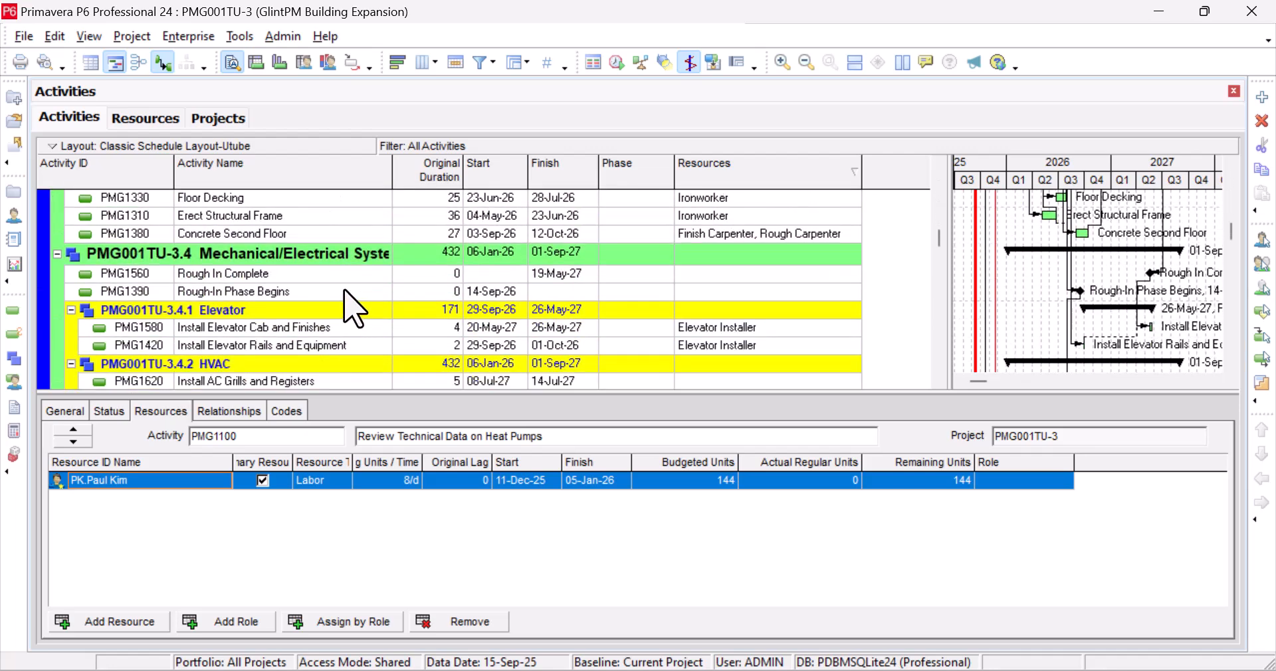
pyautogui.click(146, 118)
pyautogui.click(87, 118)
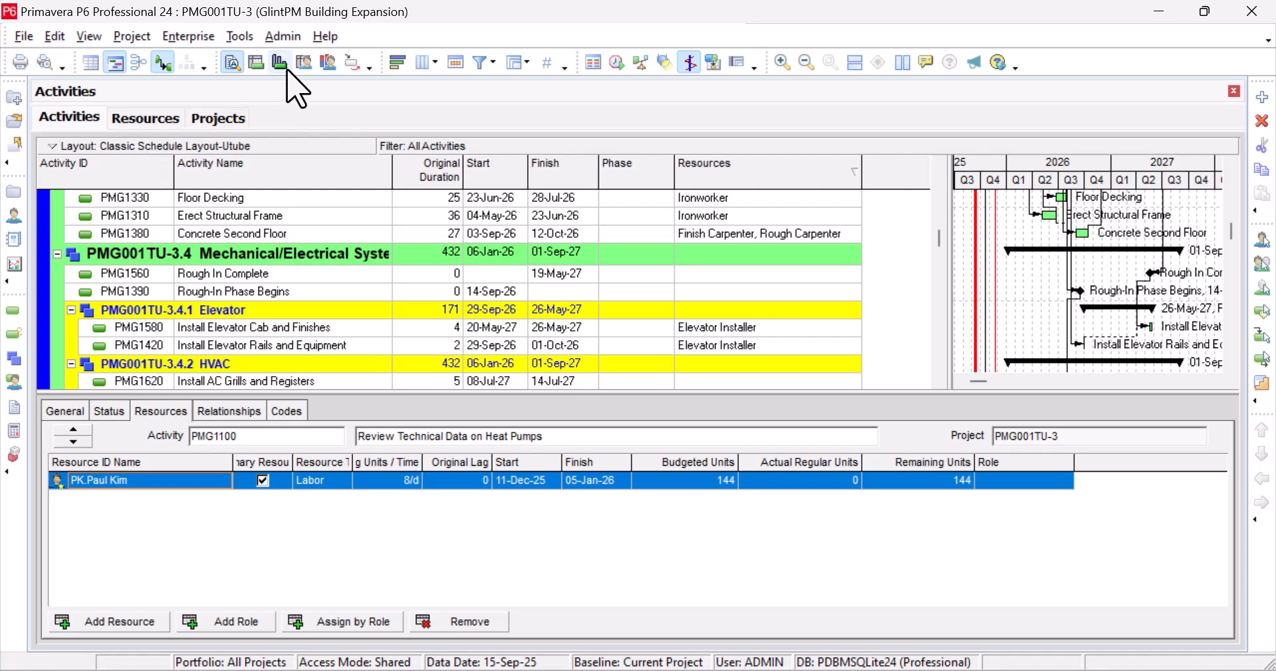
# Show the Resource Usage Profile below the activities and widen the histogram
pyautogui.click(327, 63)
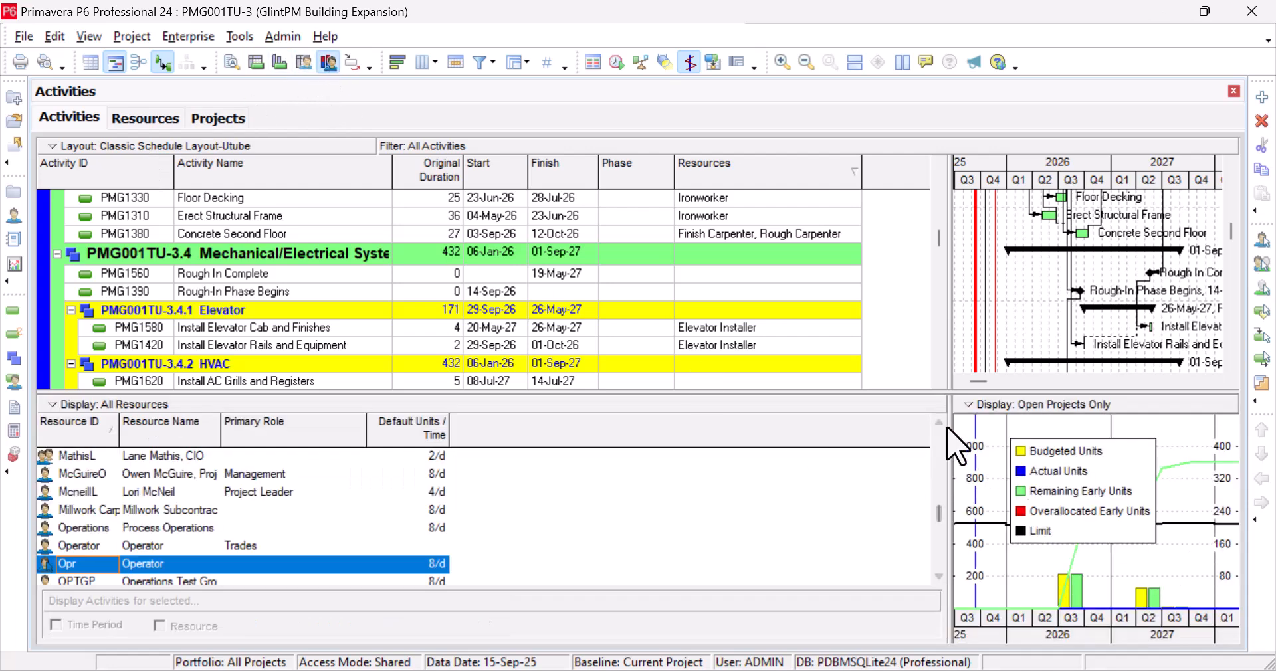
pyautogui.moveTo(947, 438); pyautogui.dragTo(618, 437)
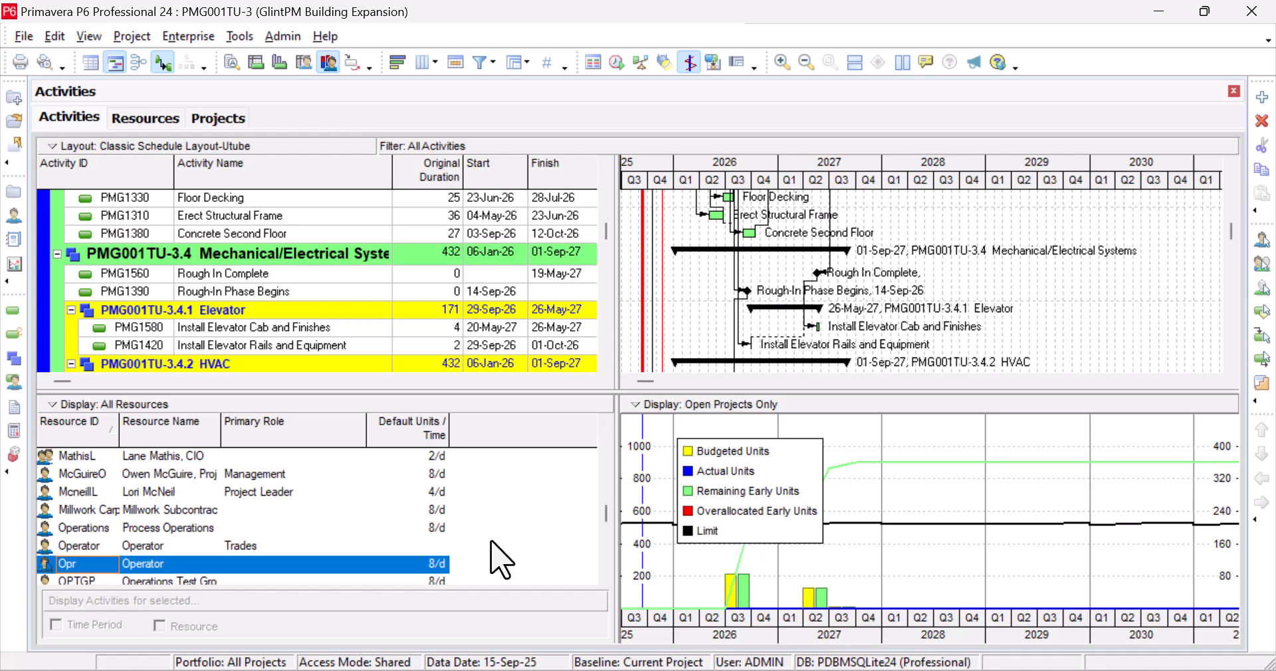
pyautogui.scroll(2, 179, 491)
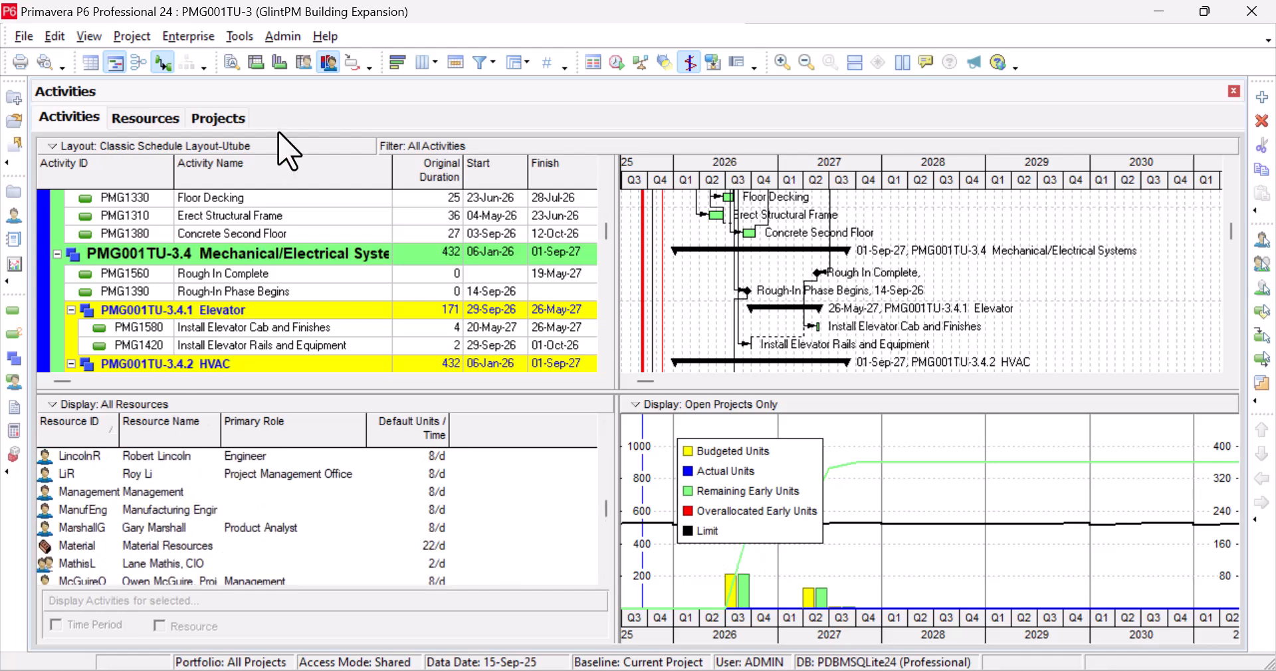
pyautogui.click(296, 67)
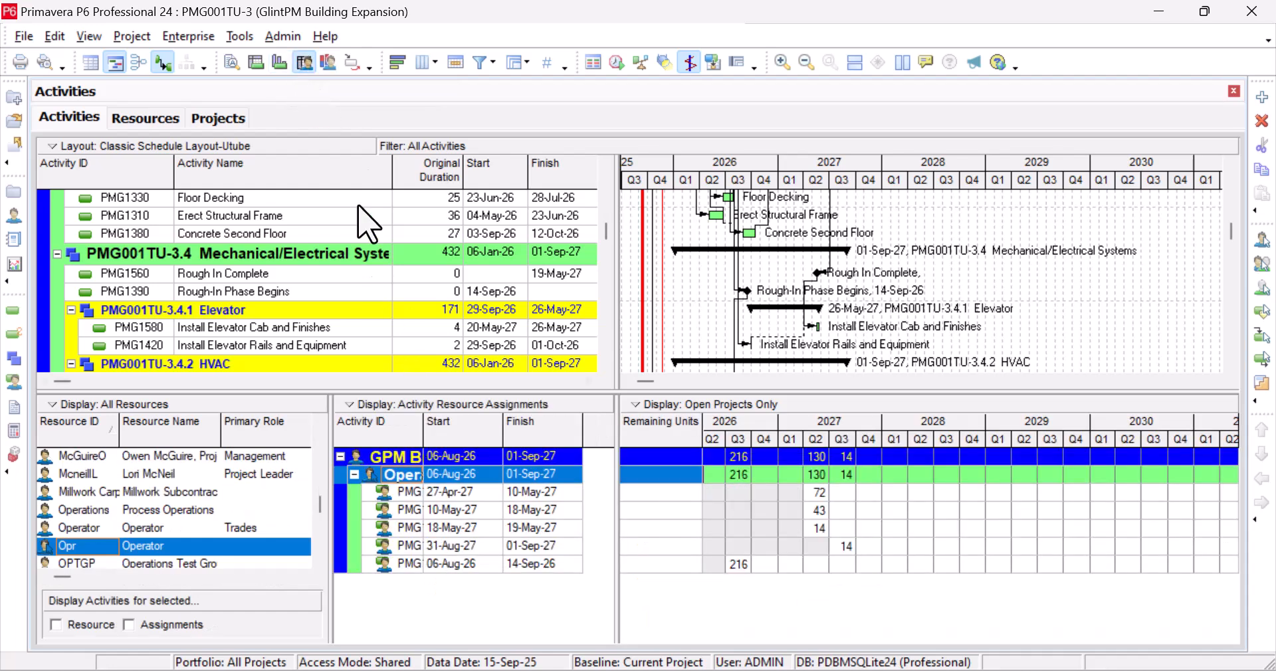
pyautogui.click(327, 64)
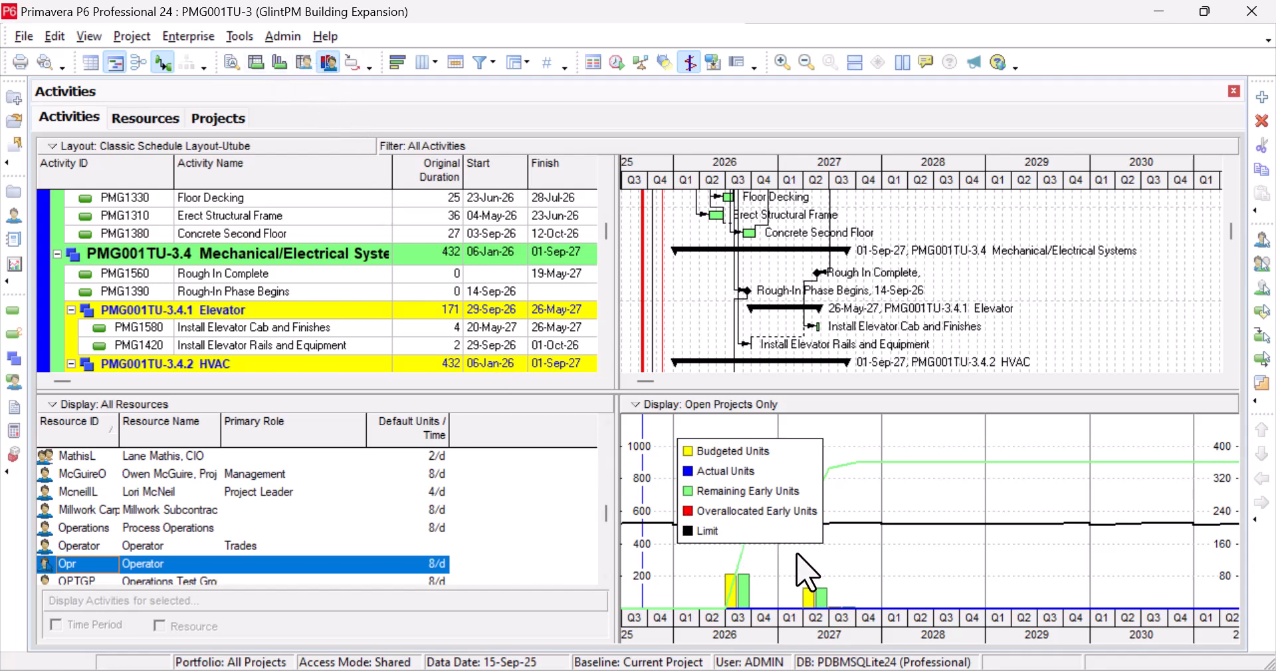
# Select Rough In Complete and view the project leader resource's usage profile
pyautogui.click(244, 275)
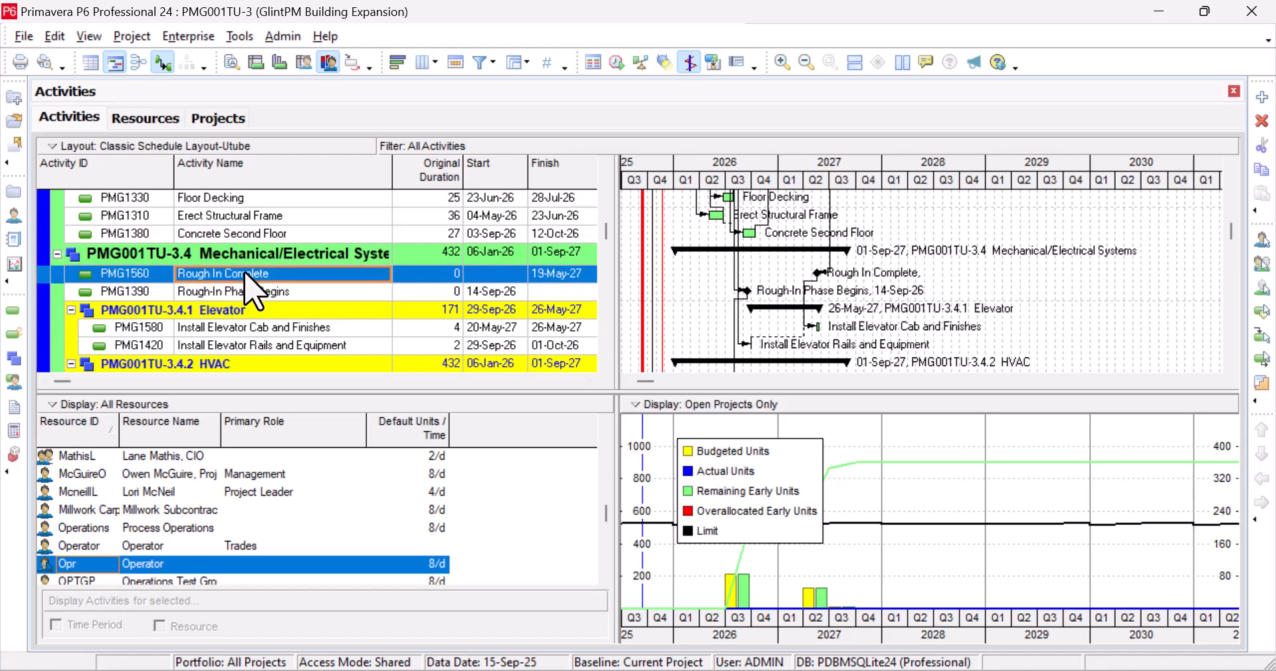
pyautogui.scroll(2, 249, 292)
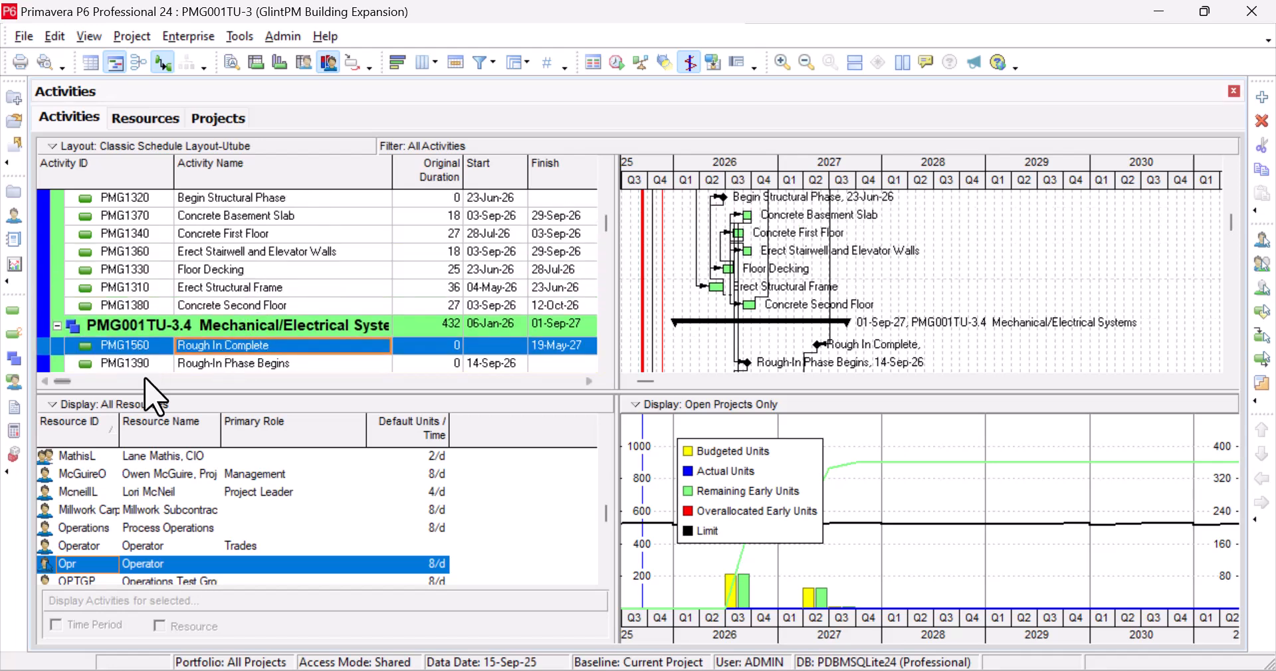
pyautogui.click(163, 493)
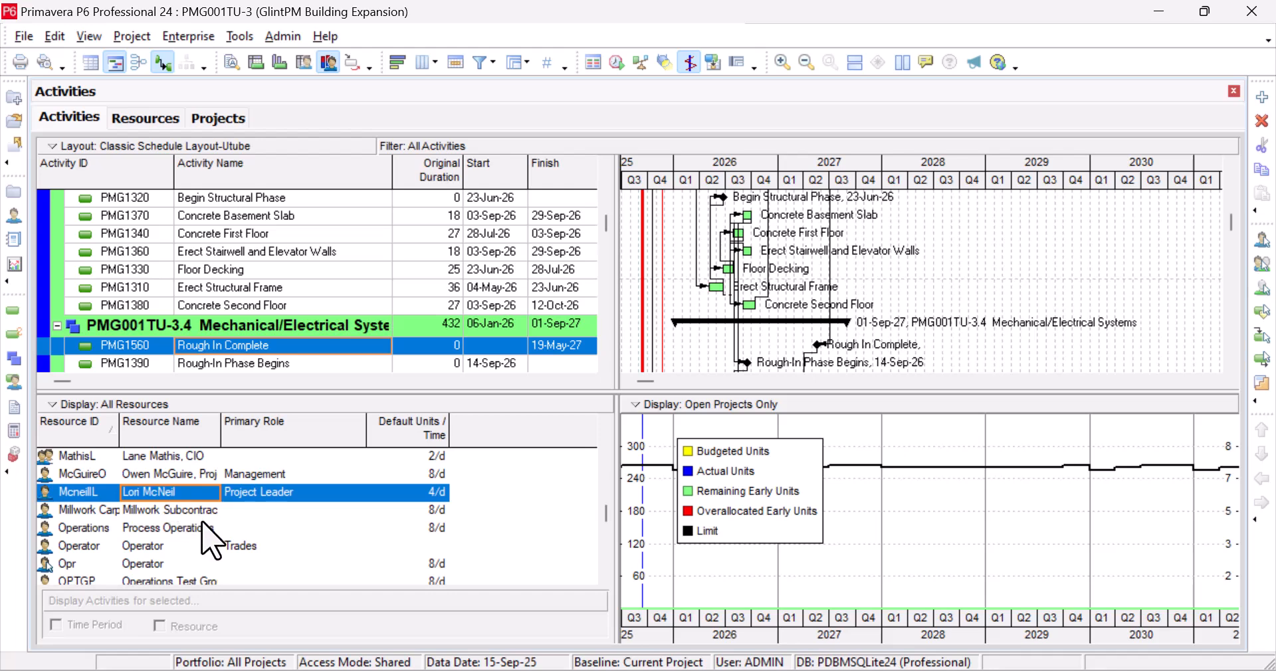
pyautogui.scroll(3, 209, 538)
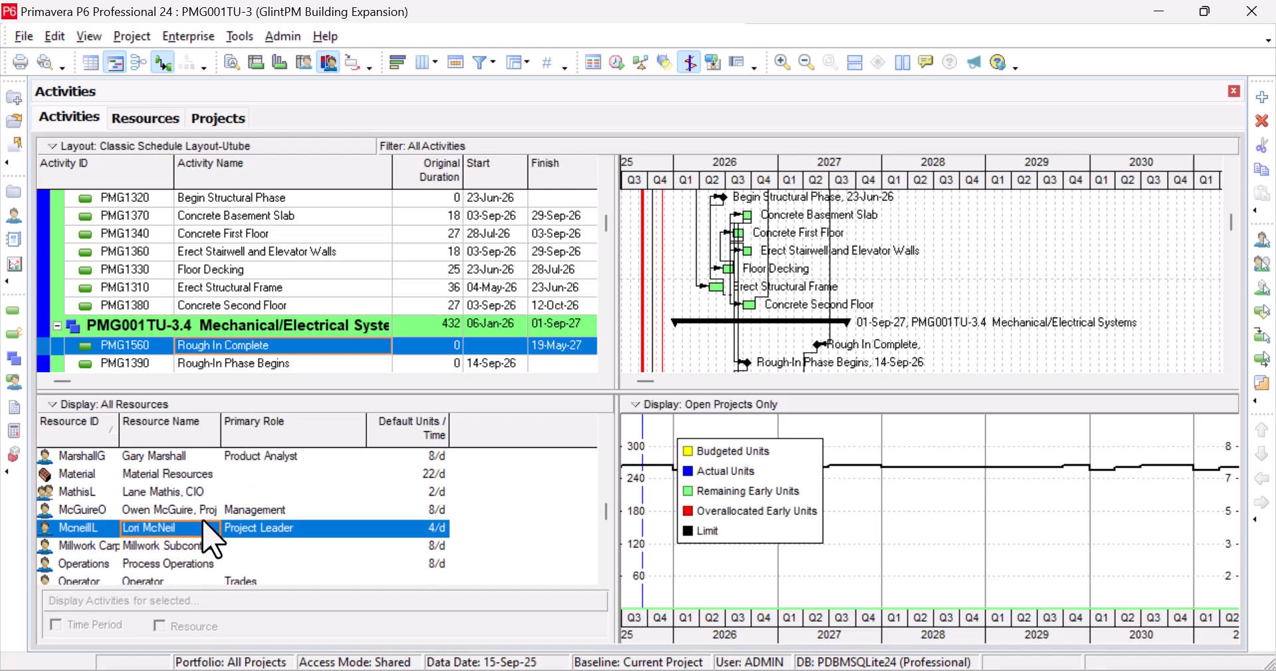
# Filter the resource list to Current Project's Resources
pyautogui.click(69, 404)
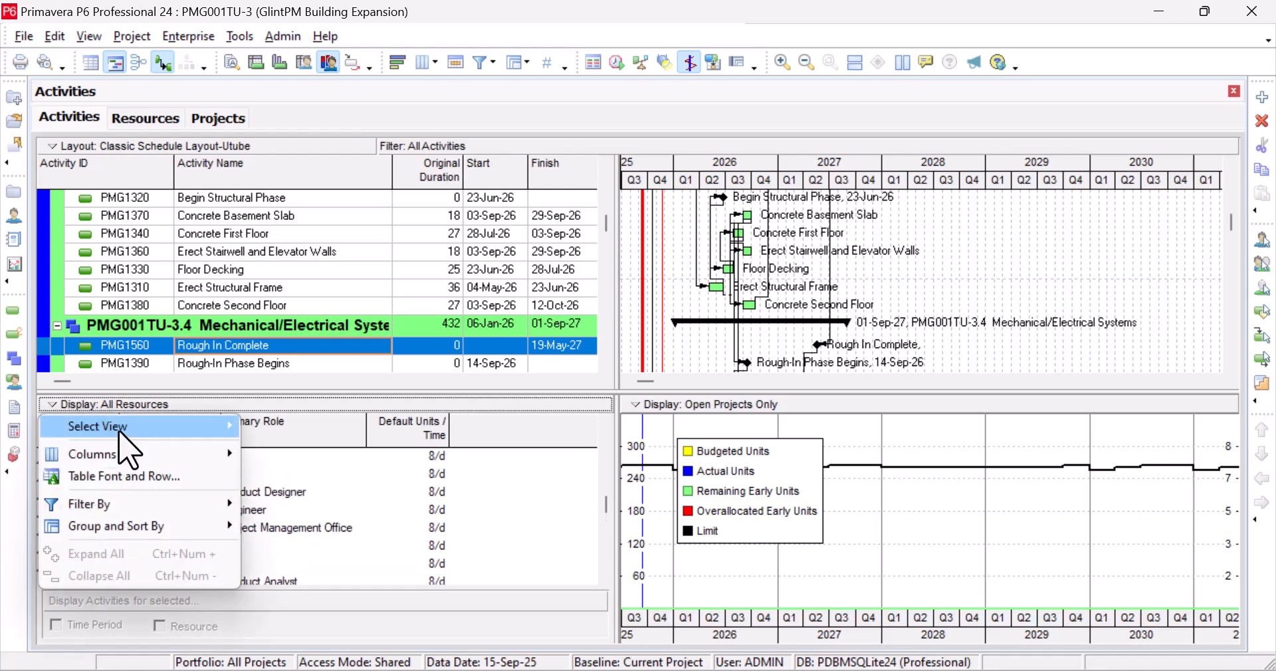
pyautogui.moveTo(167, 509)
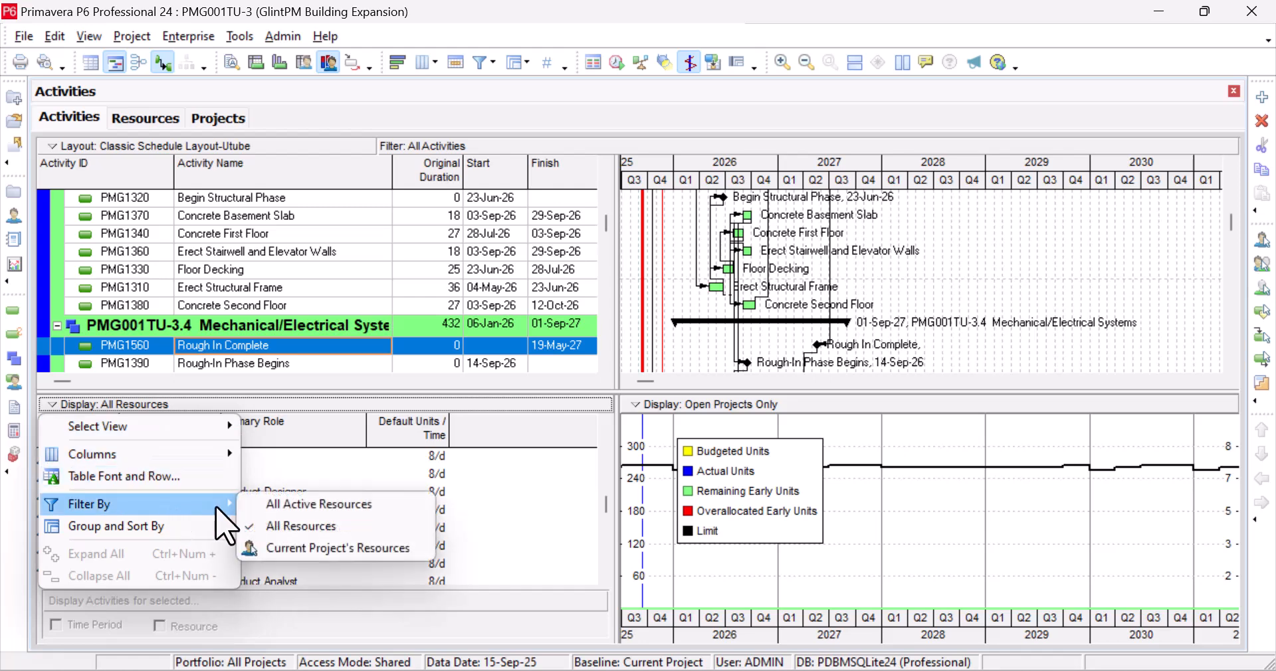
pyautogui.click(319, 548)
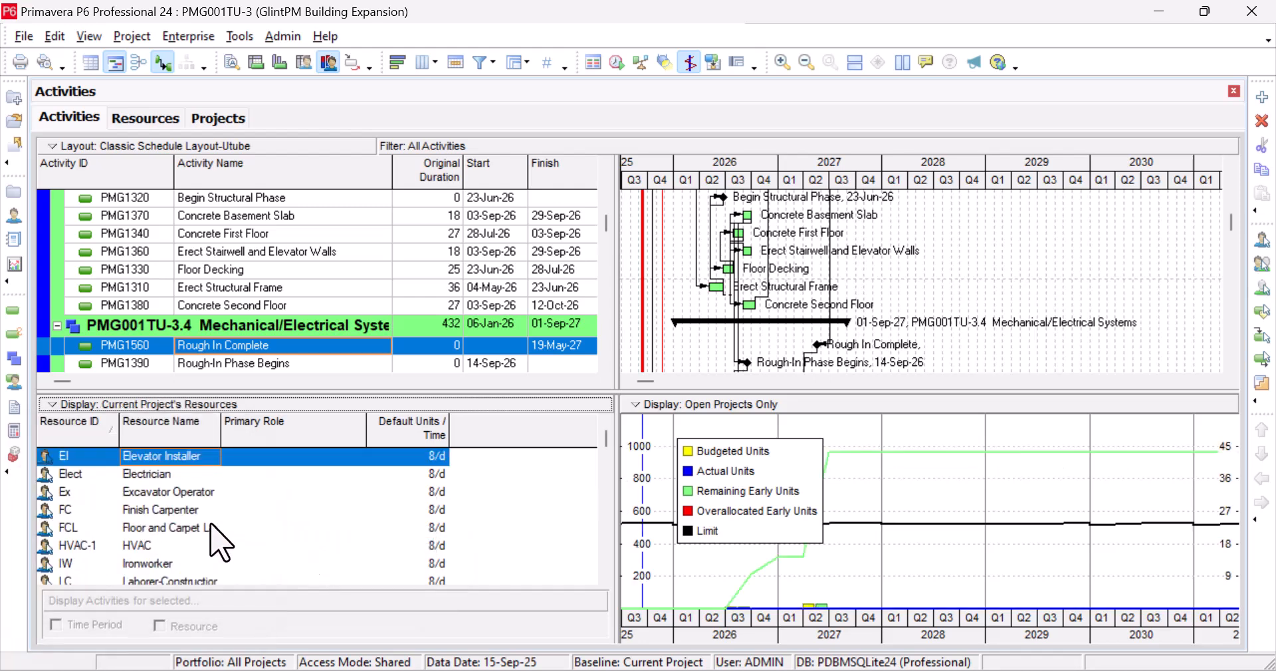
pyautogui.scroll(-1, 210, 541)
# Review histograms for Excavator Operator through Project Controls, moving the chart legend clear of the bars
pyautogui.click(181, 459)
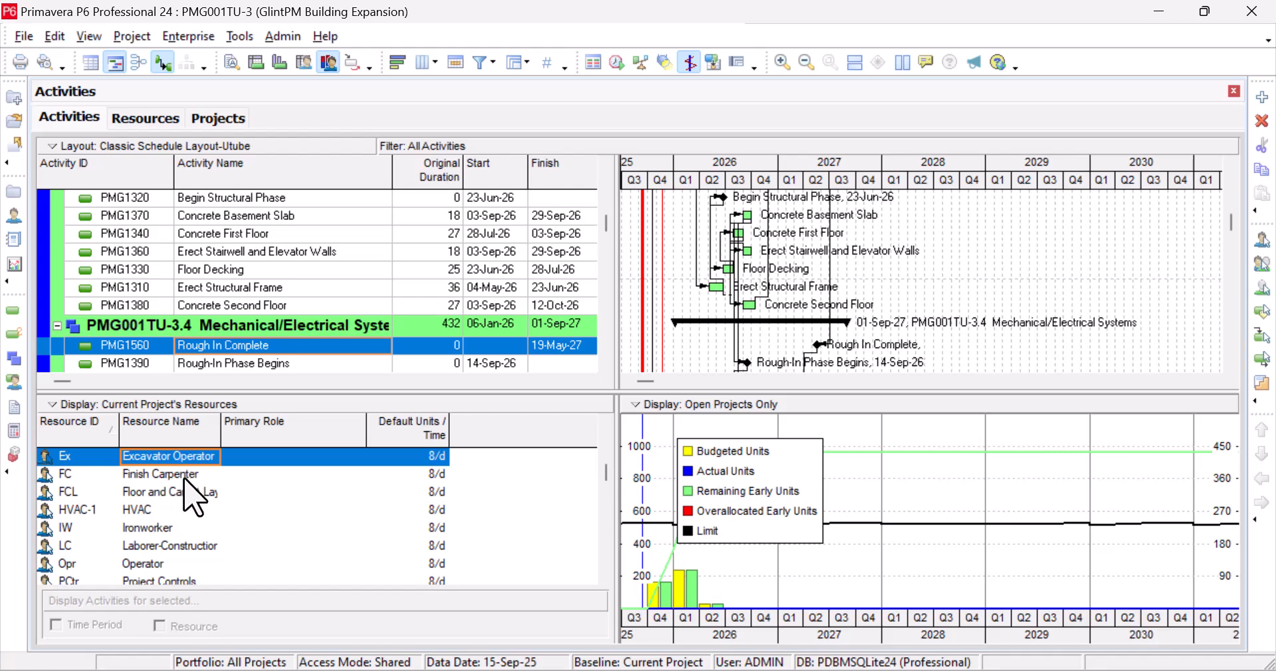
pyautogui.click(184, 476)
pyautogui.click(181, 493)
pyautogui.click(177, 511)
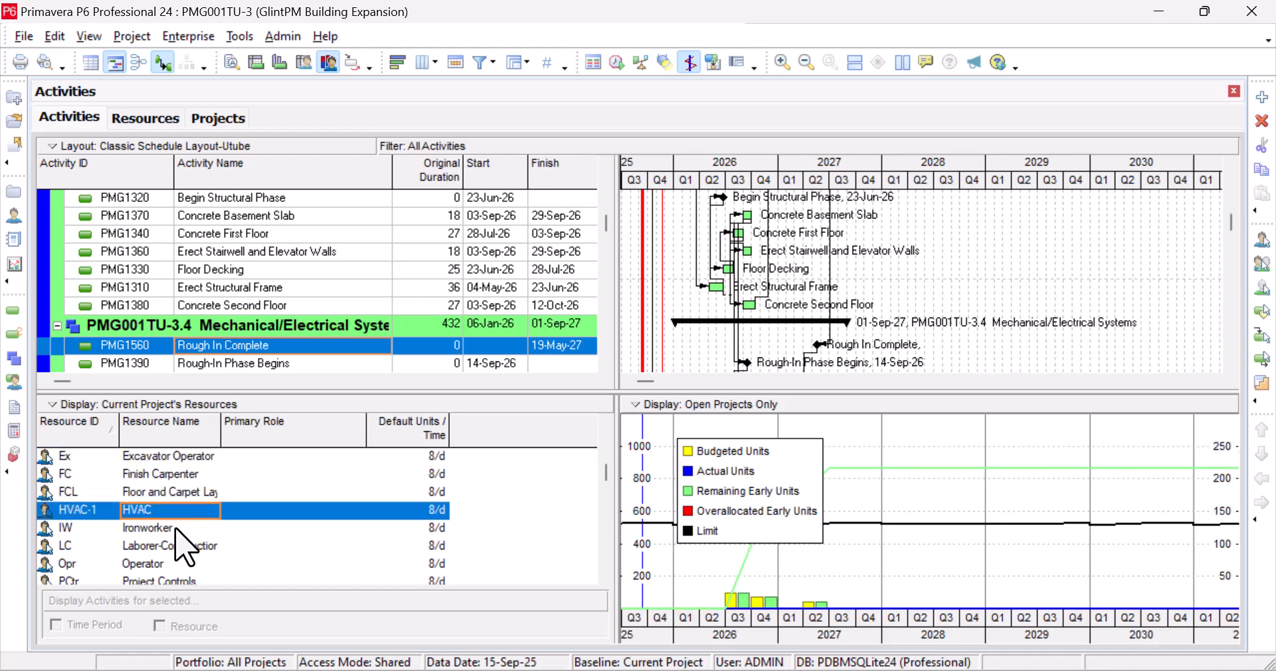
pyautogui.click(176, 528)
pyautogui.scroll(-1, 176, 528)
pyautogui.click(176, 495)
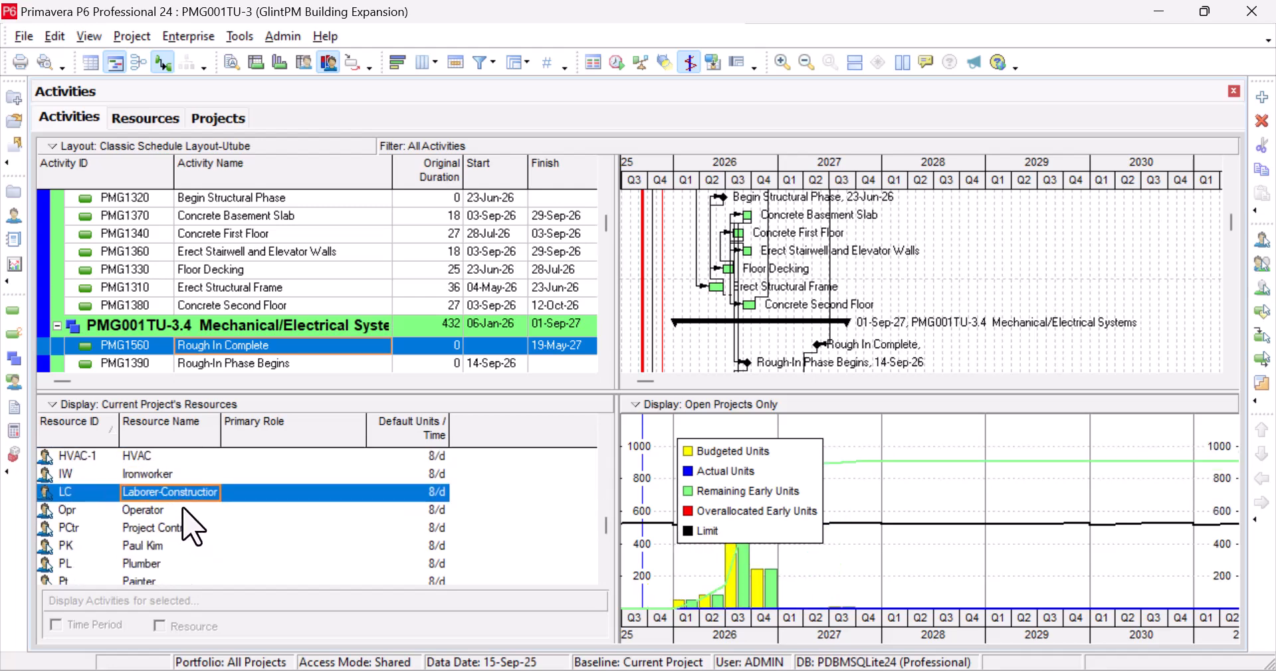
pyautogui.click(183, 508)
pyautogui.scroll(-1, 186, 518)
pyautogui.click(185, 497)
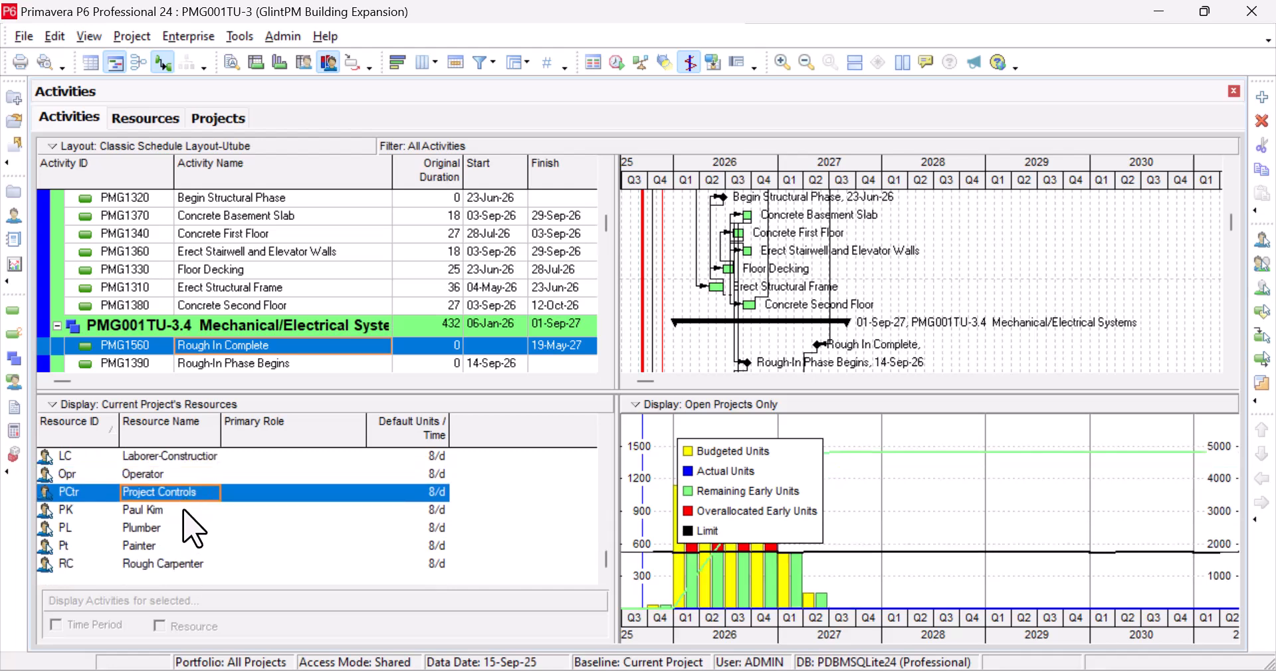
pyautogui.moveTo(788, 445); pyautogui.dragTo(959, 456)
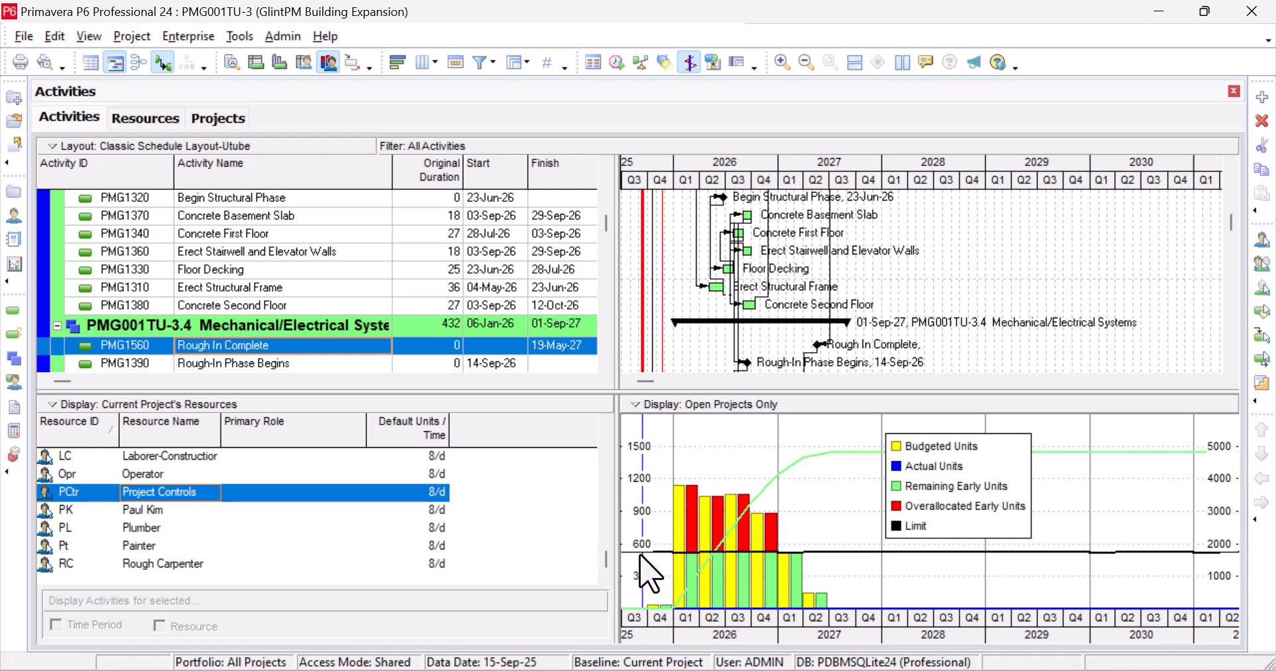
# Review the Plumber, Painter, Rough Carpenter and Finish Carpenter usage histograms
pyautogui.click(168, 510)
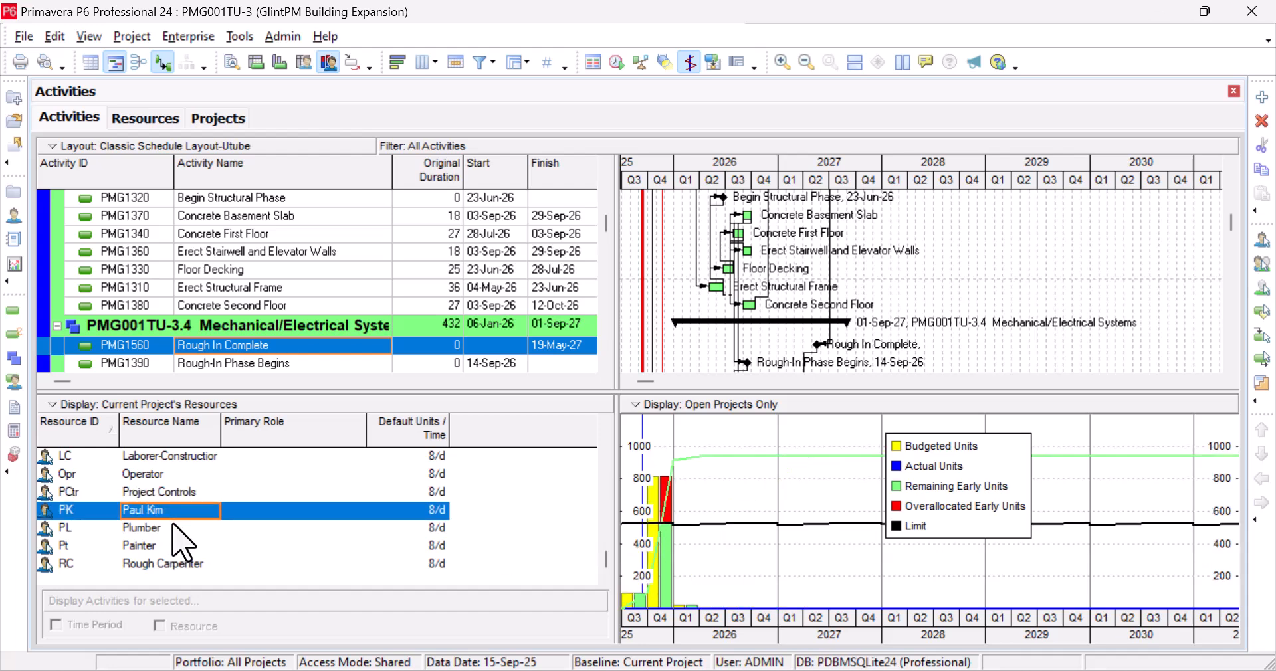
pyautogui.click(176, 529)
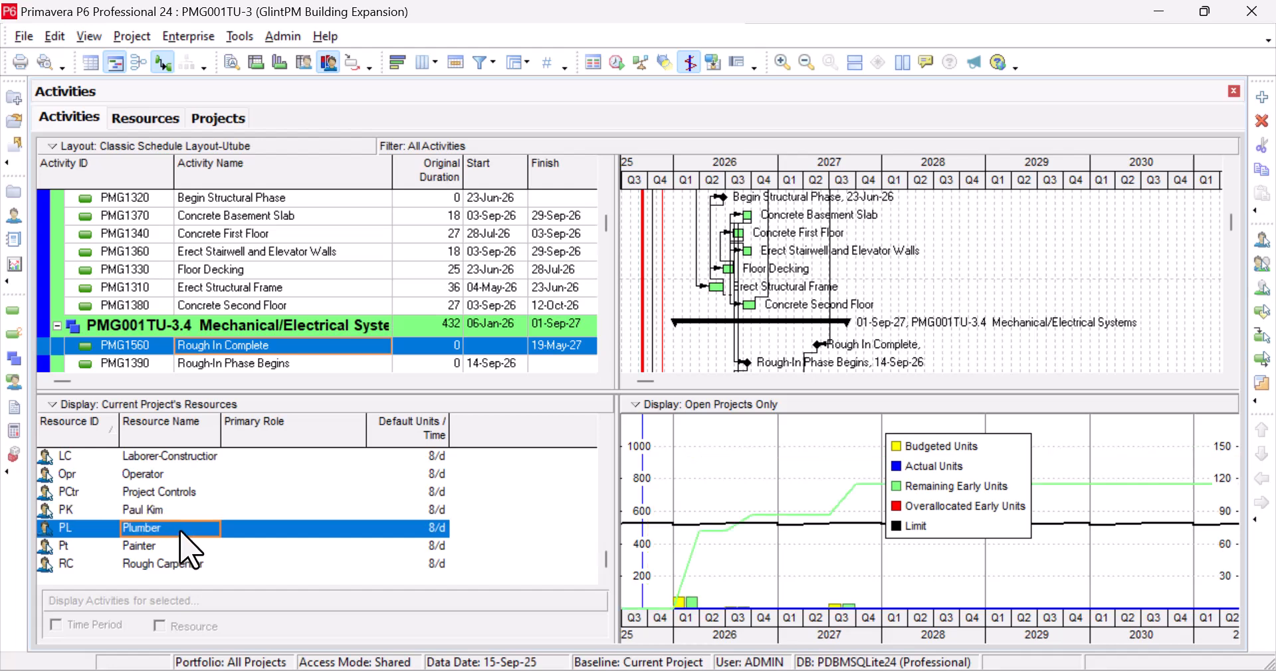
pyautogui.click(178, 546)
pyautogui.click(181, 564)
pyautogui.scroll(2, 189, 525)
pyautogui.click(176, 463)
pyautogui.scroll(1, 175, 472)
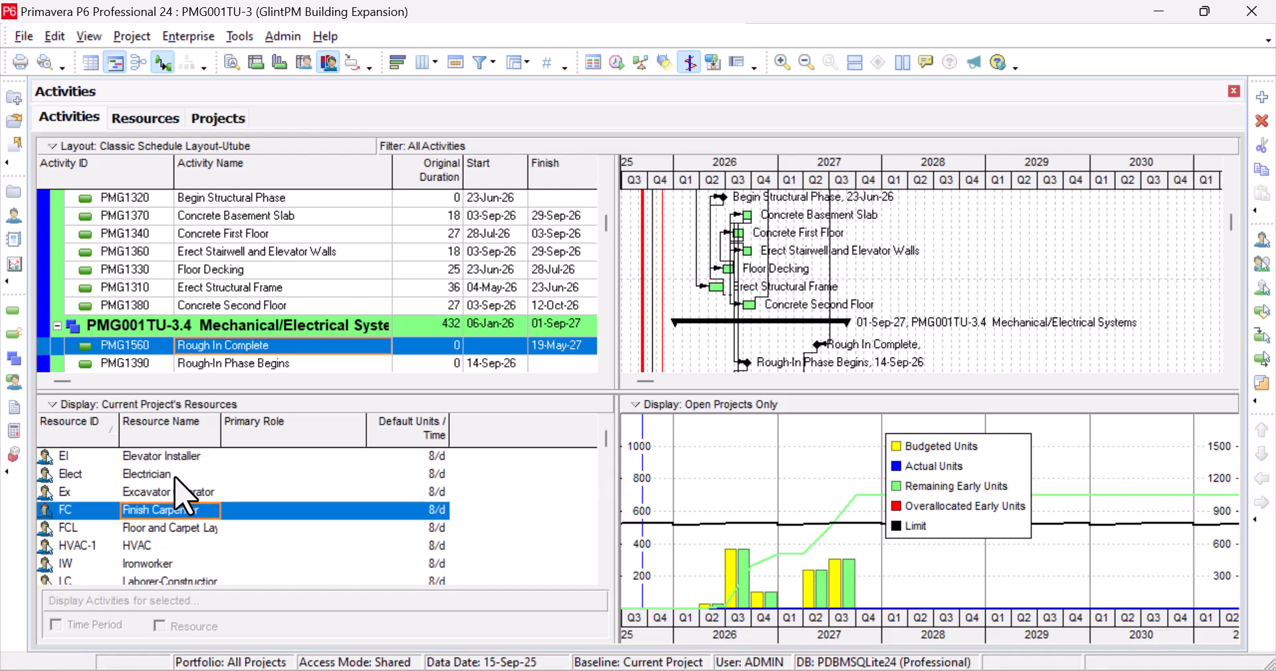
# Revisit Elevator Installer, Excavator Operator, Floor and Carpet Layer and Electrician histograms, ending on Finish Carpenter
pyautogui.click(180, 463)
pyautogui.click(179, 491)
pyautogui.click(179, 510)
pyautogui.click(197, 534)
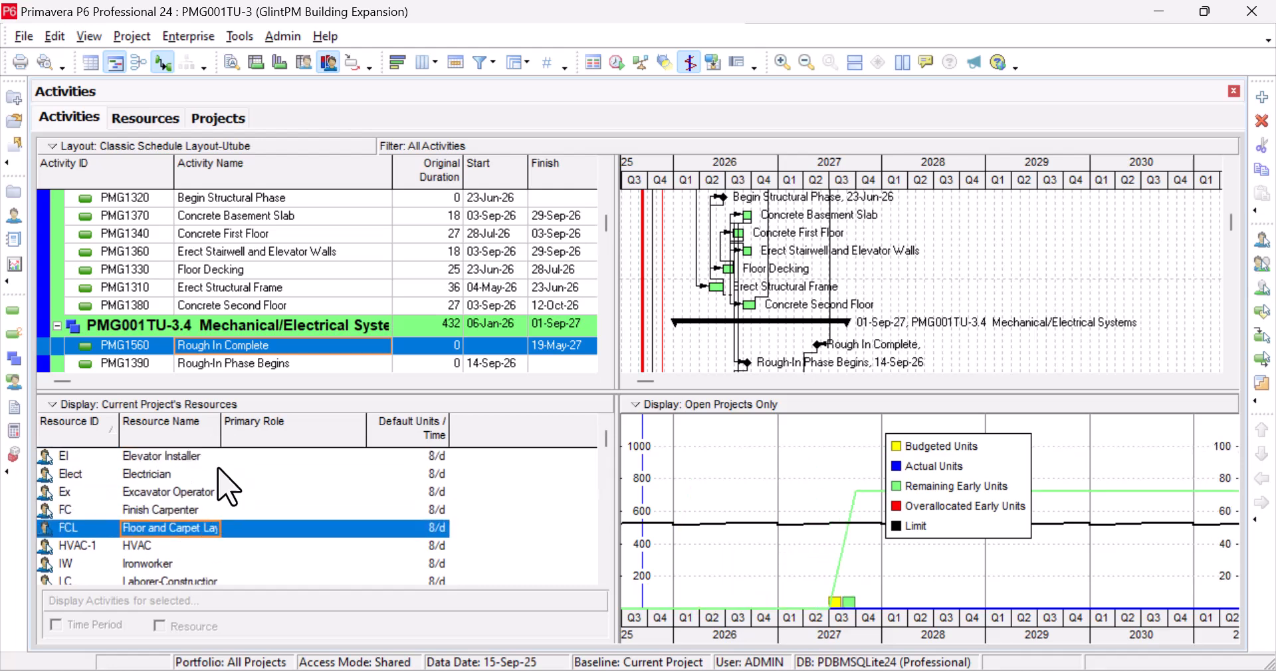
pyautogui.click(198, 469)
pyautogui.click(197, 457)
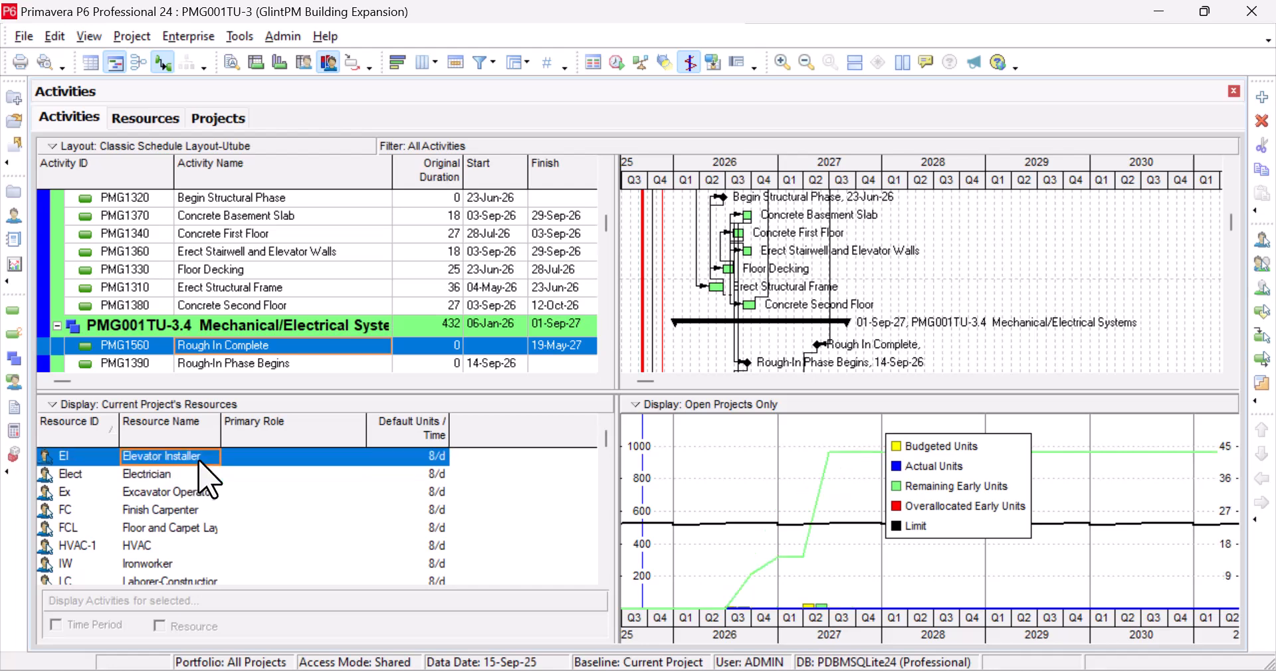
pyautogui.click(177, 479)
pyautogui.click(185, 511)
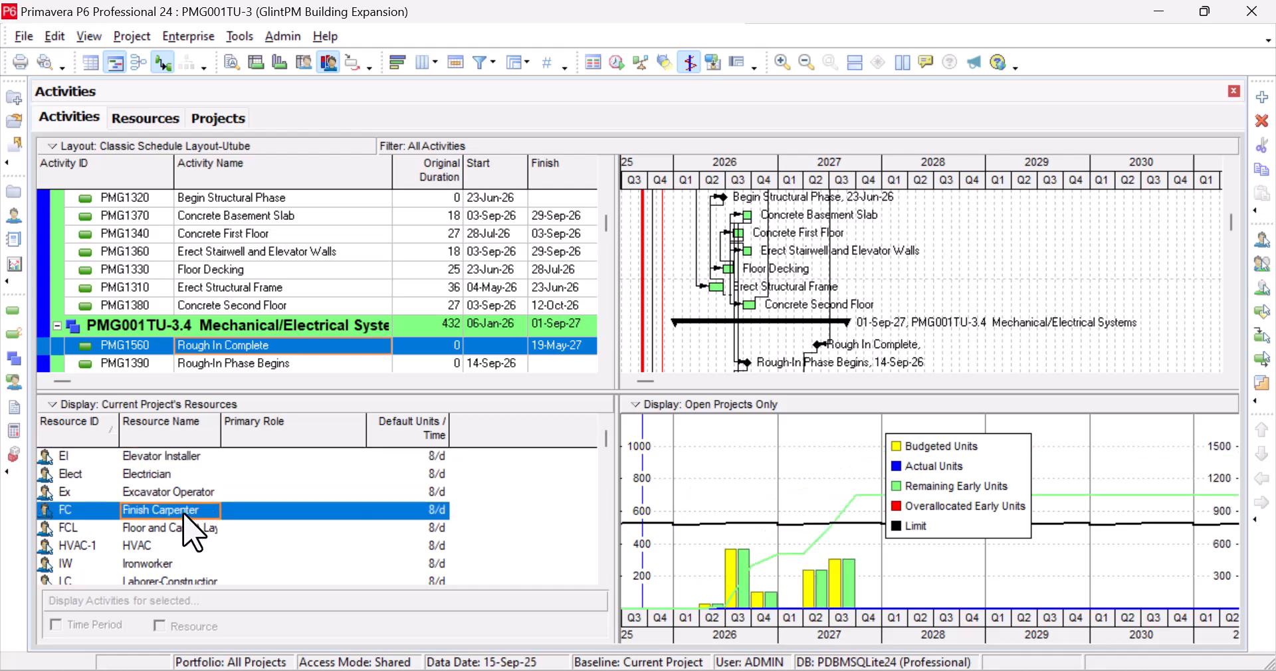
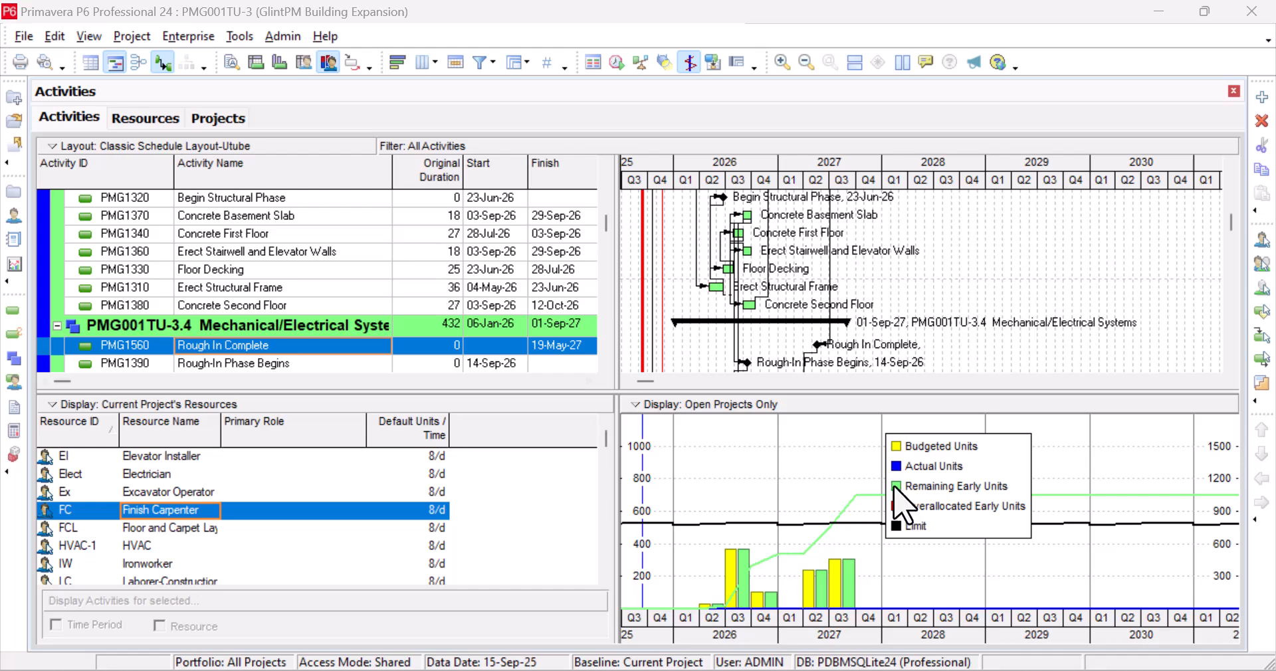
# Replace the usage profile with PMG1560 Rough In Complete's details and view its empty Resources tab
pyautogui.click(231, 61)
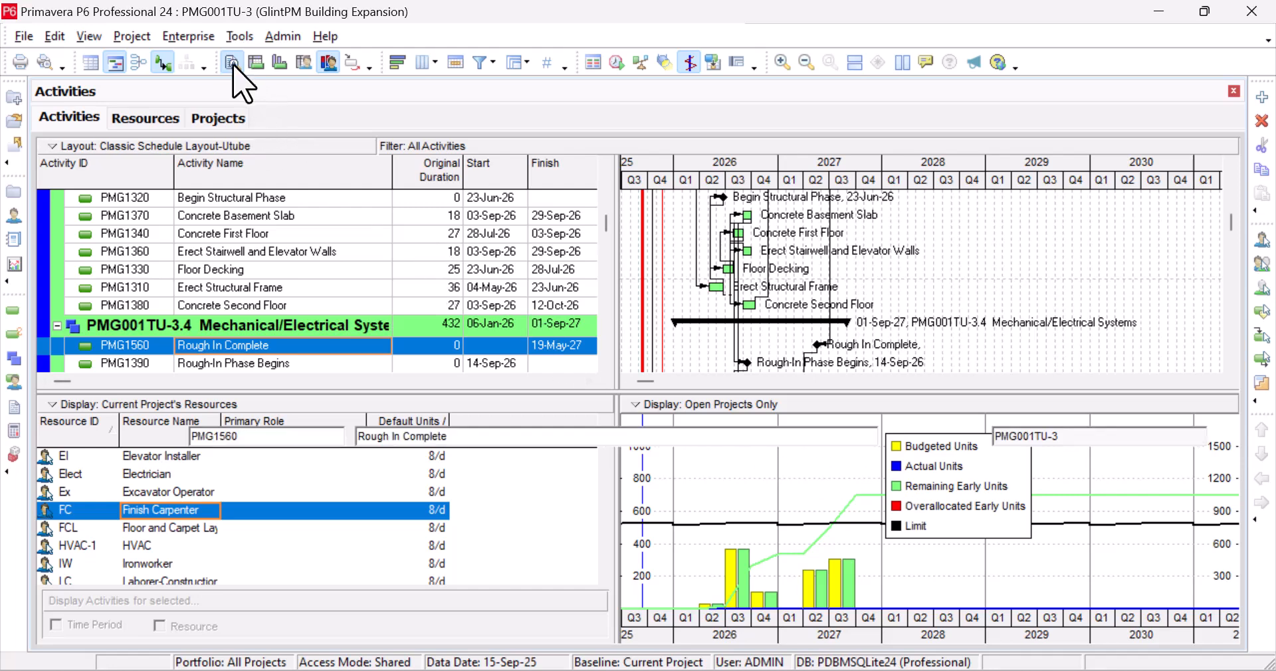
pyautogui.click(153, 120)
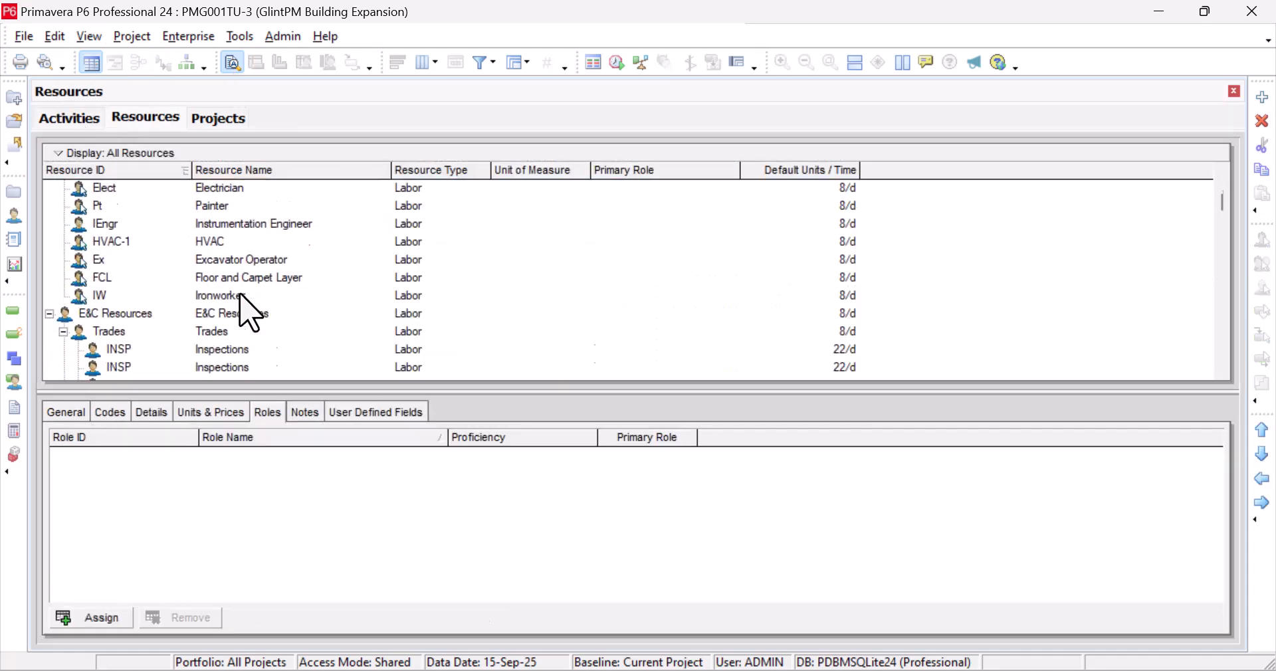
# Filter the resource list to Current Project's Resources
pyautogui.click(73, 153)
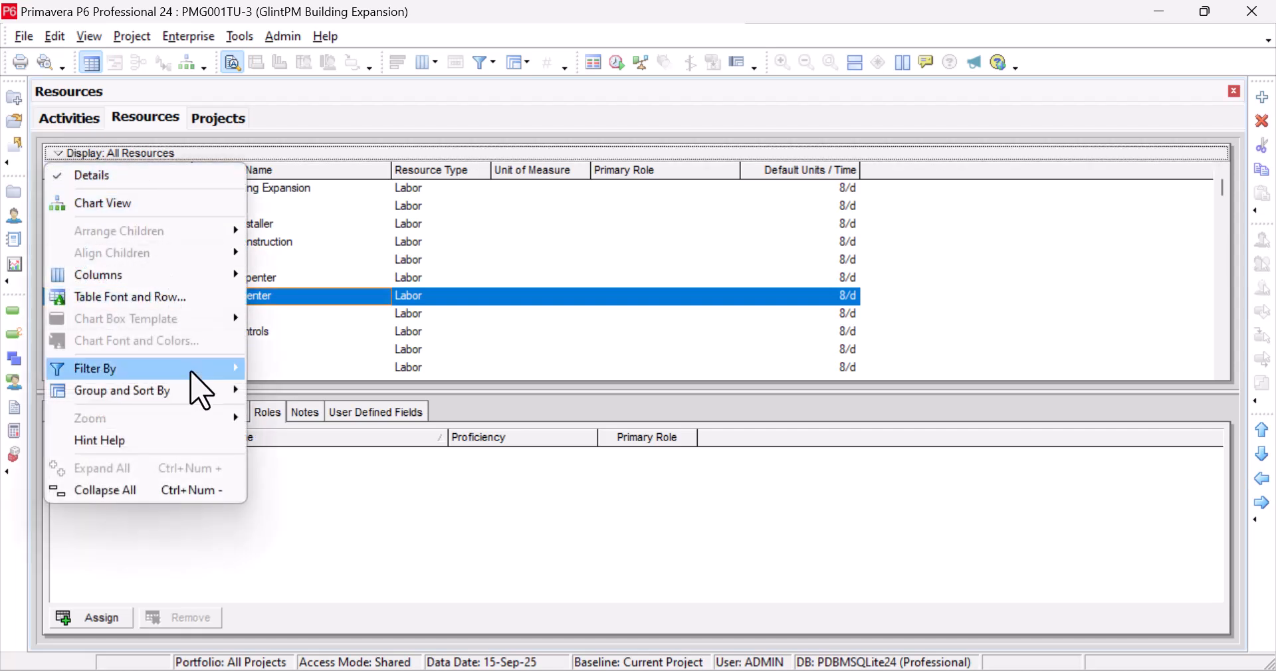
pyautogui.moveTo(192, 370)
pyautogui.click(345, 413)
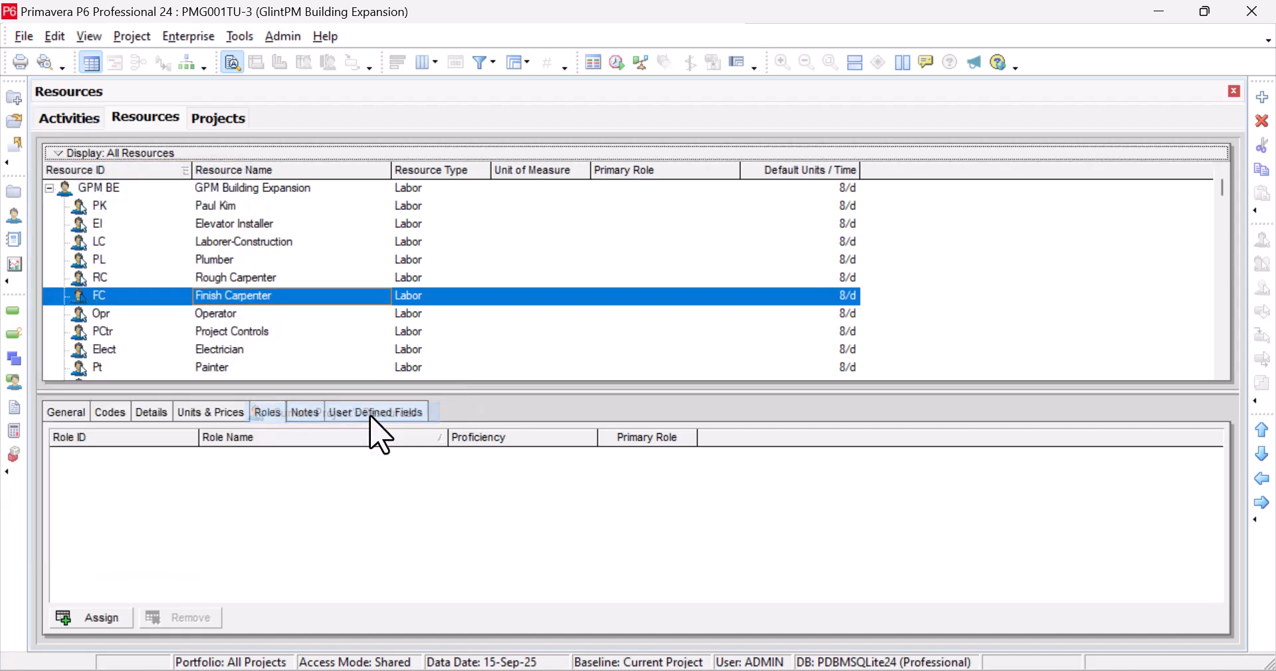
pyautogui.scroll(-1, 279, 276)
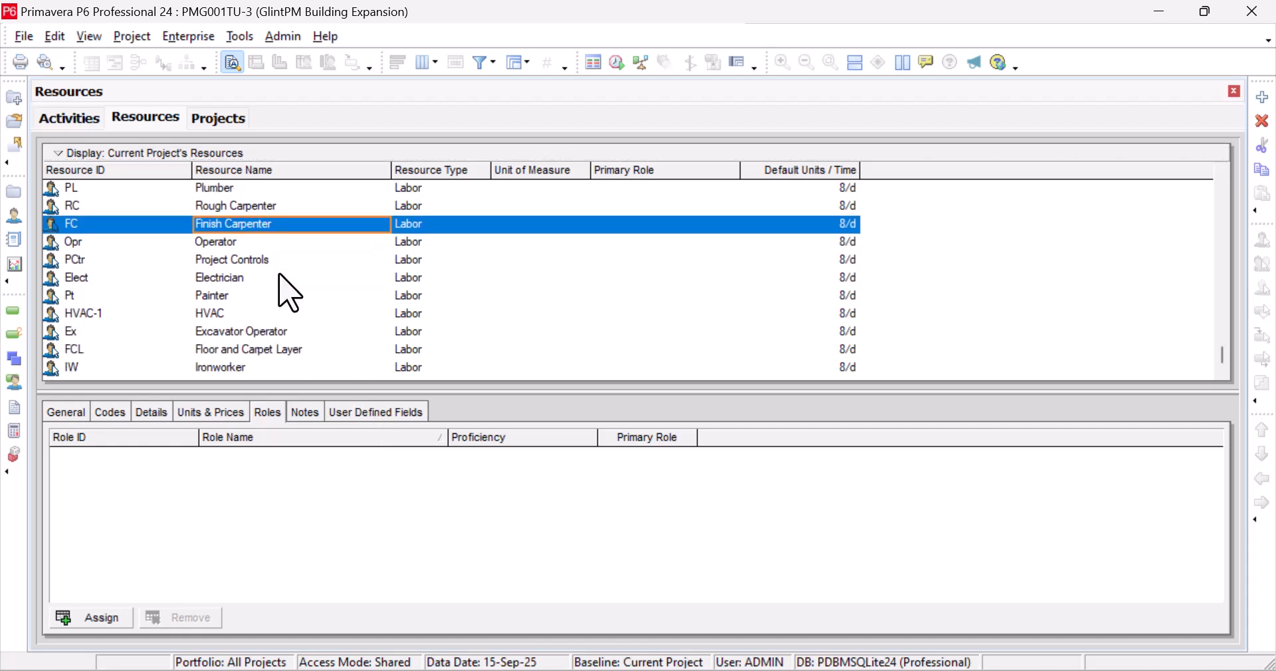
pyautogui.scroll(1, 289, 292)
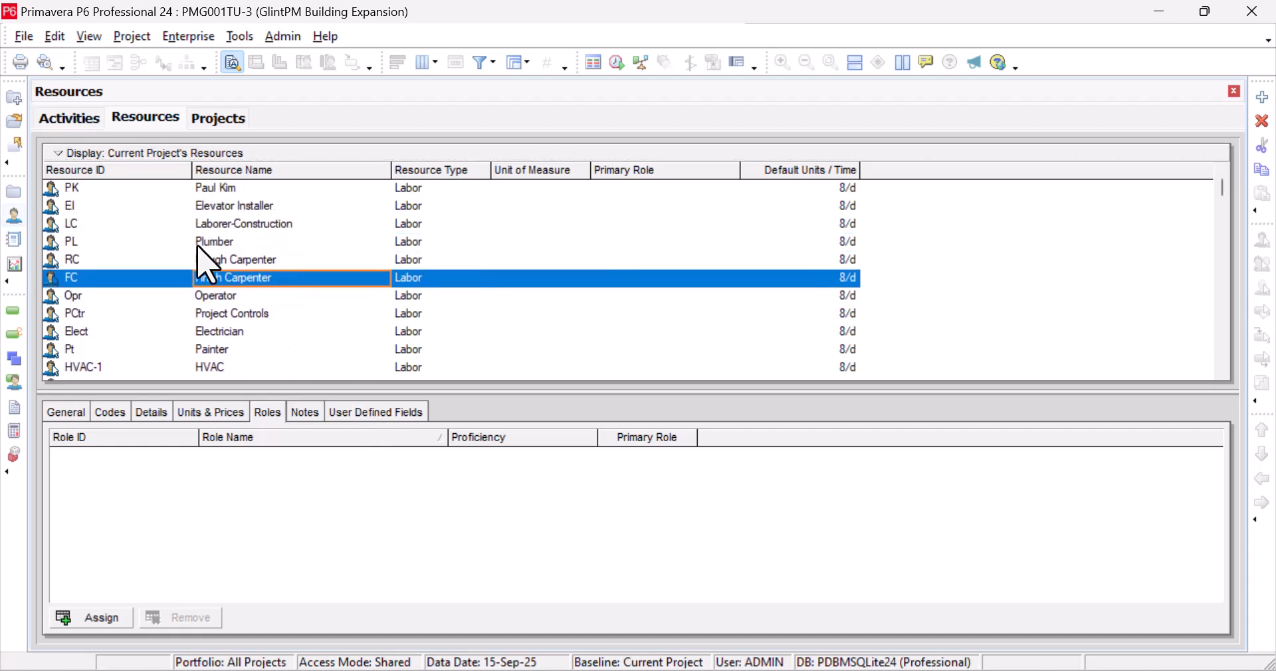
# Select resource PK and narrow the Primary Role and Resource Type columns
pyautogui.click(229, 189)
pyautogui.scroll(-1, 245, 316)
pyautogui.scroll(1, 251, 316)
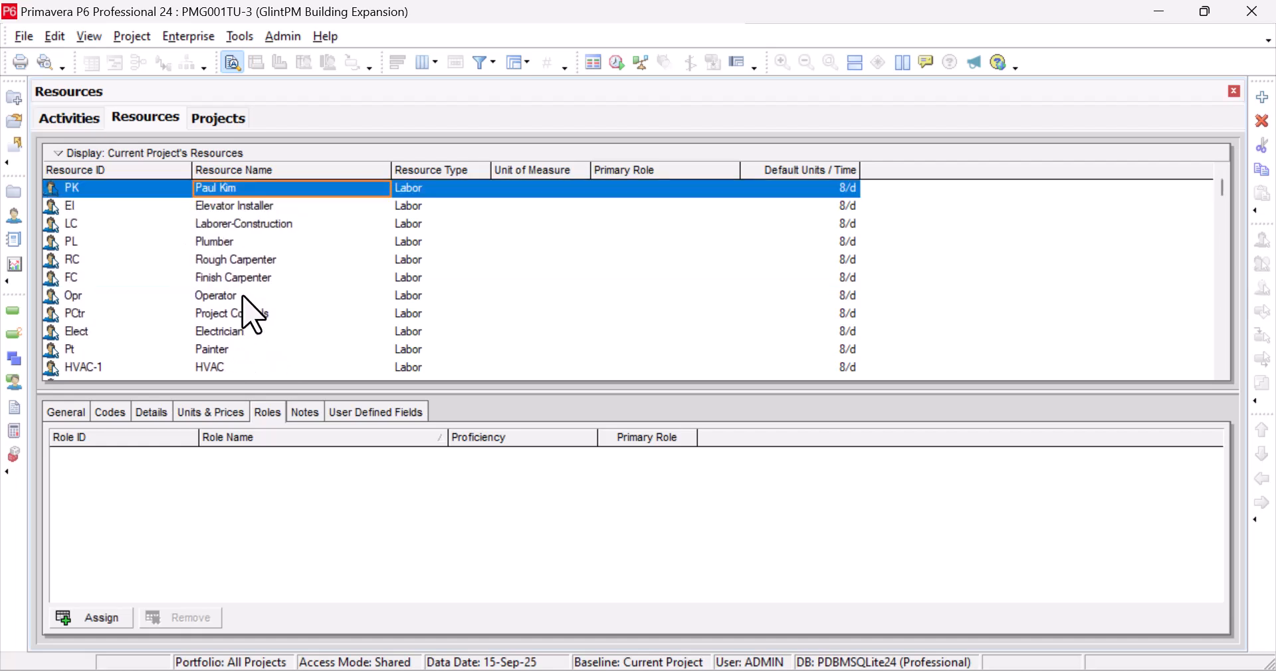
pyautogui.scroll(-1, 252, 316)
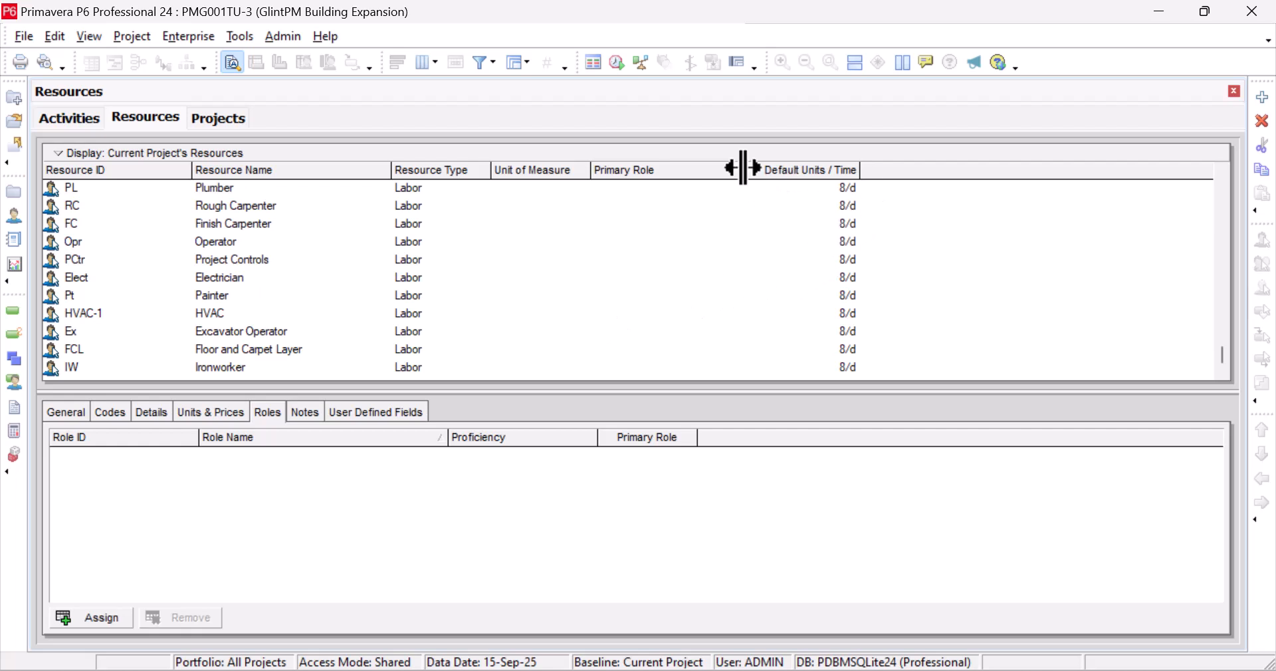
pyautogui.moveTo(738, 169); pyautogui.dragTo(692, 169)
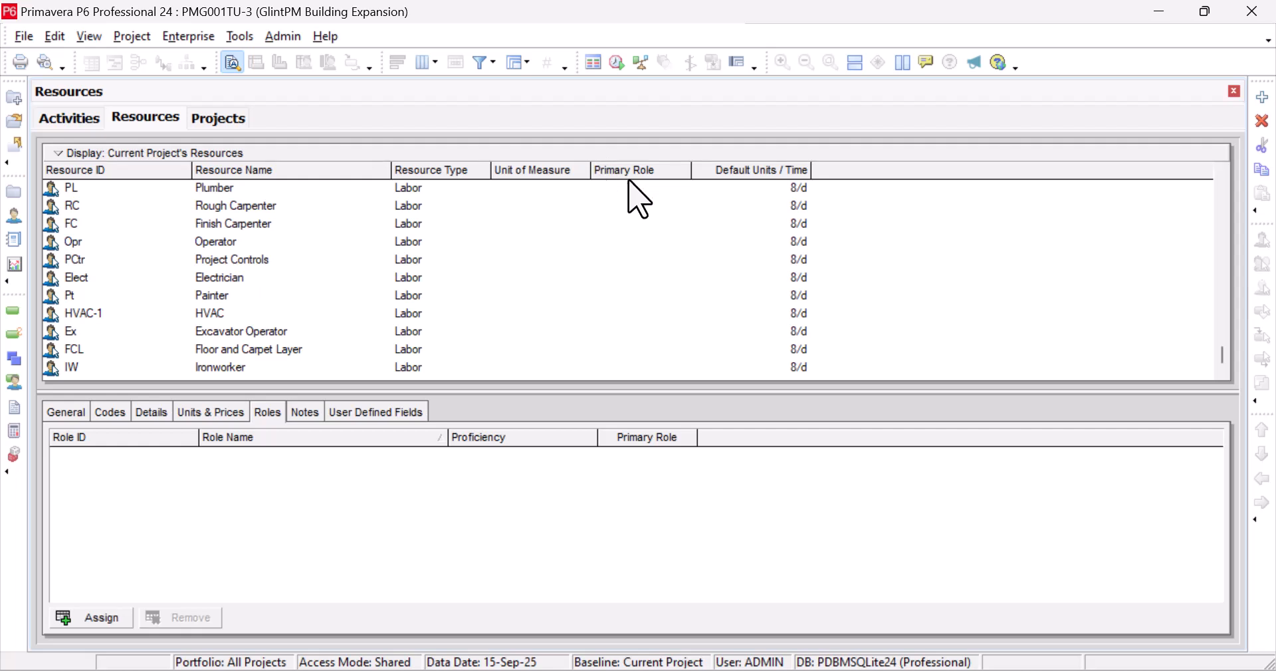
pyautogui.moveTo(491, 170); pyautogui.dragTo(482, 170)
pyautogui.moveTo(680, 172); pyautogui.dragTo(670, 171)
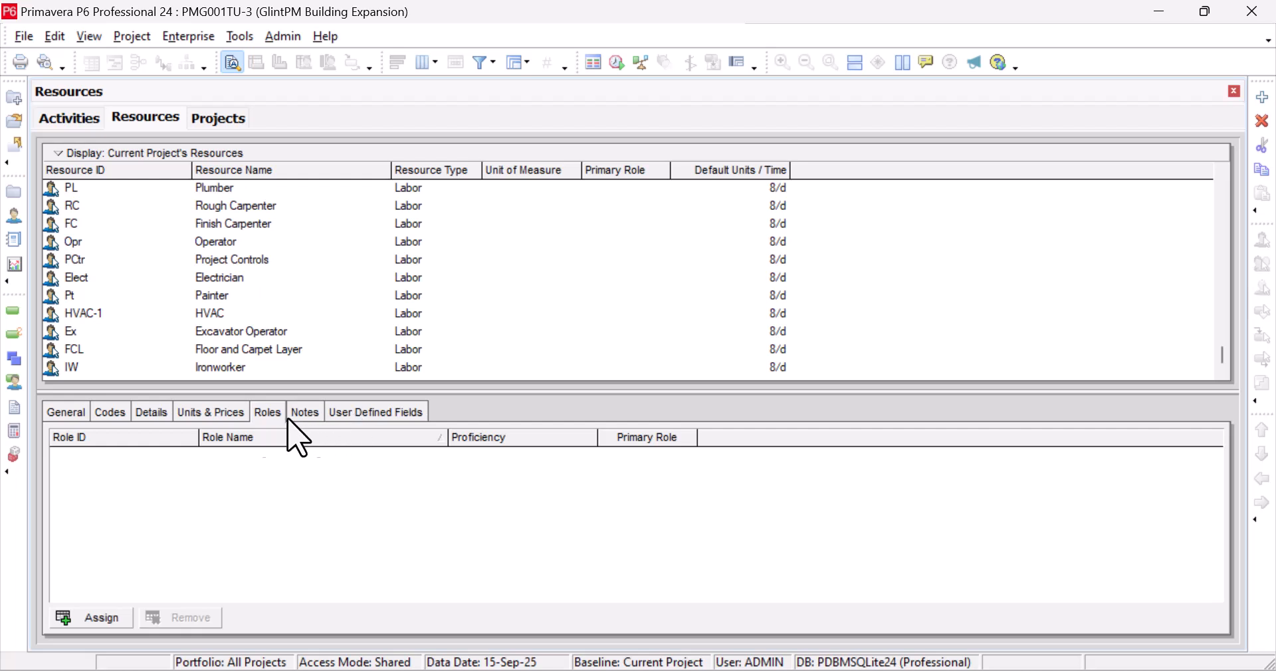
# Browse the resource's Units & Prices, Details, Codes, General, User Defined Fields and Notes tabs
pyautogui.click(194, 414)
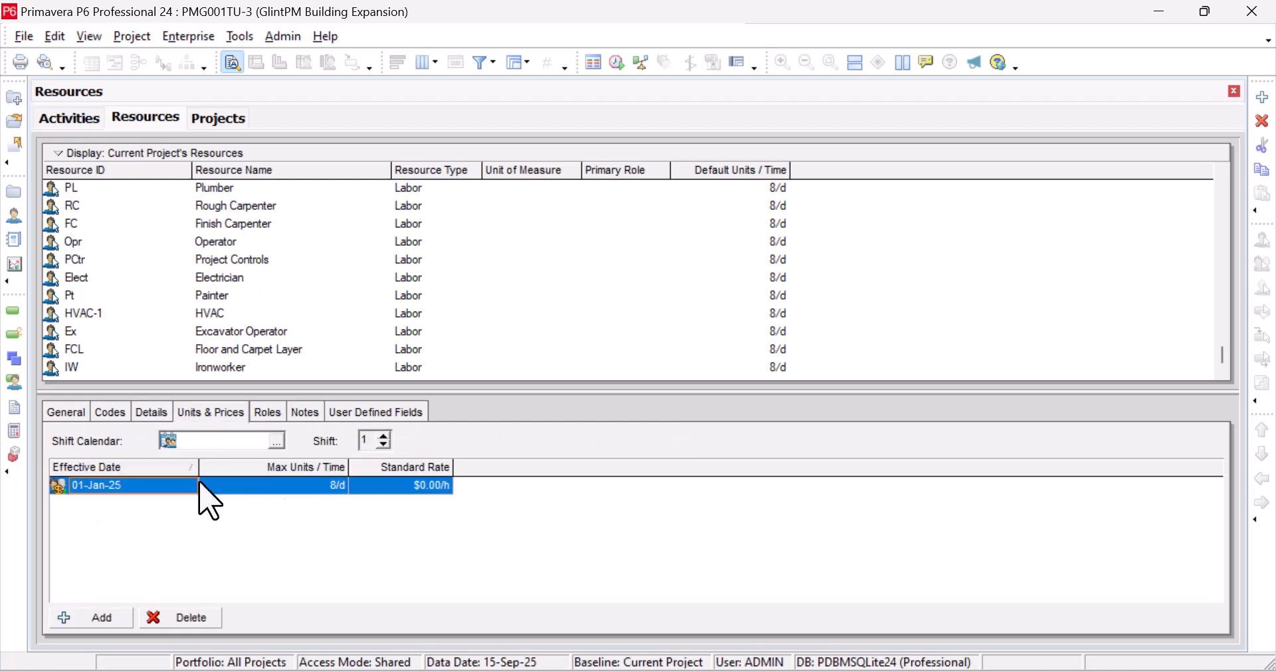
pyautogui.click(152, 413)
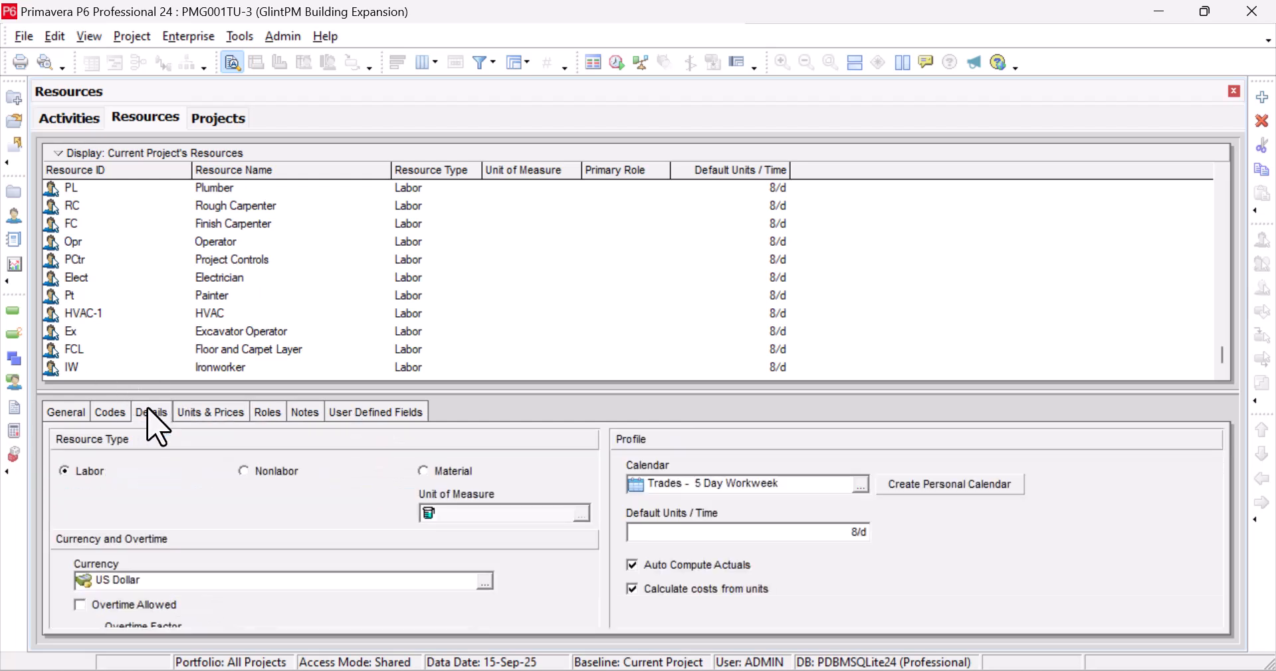
pyautogui.click(111, 412)
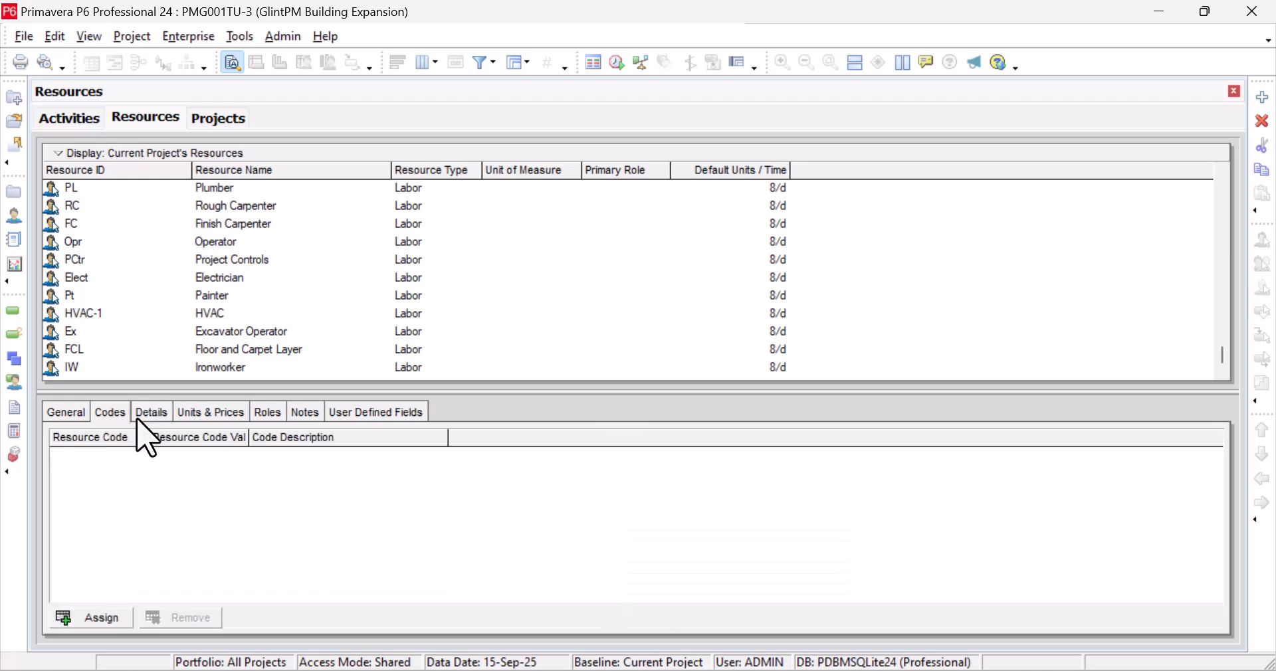
pyautogui.click(75, 415)
pyautogui.click(334, 465)
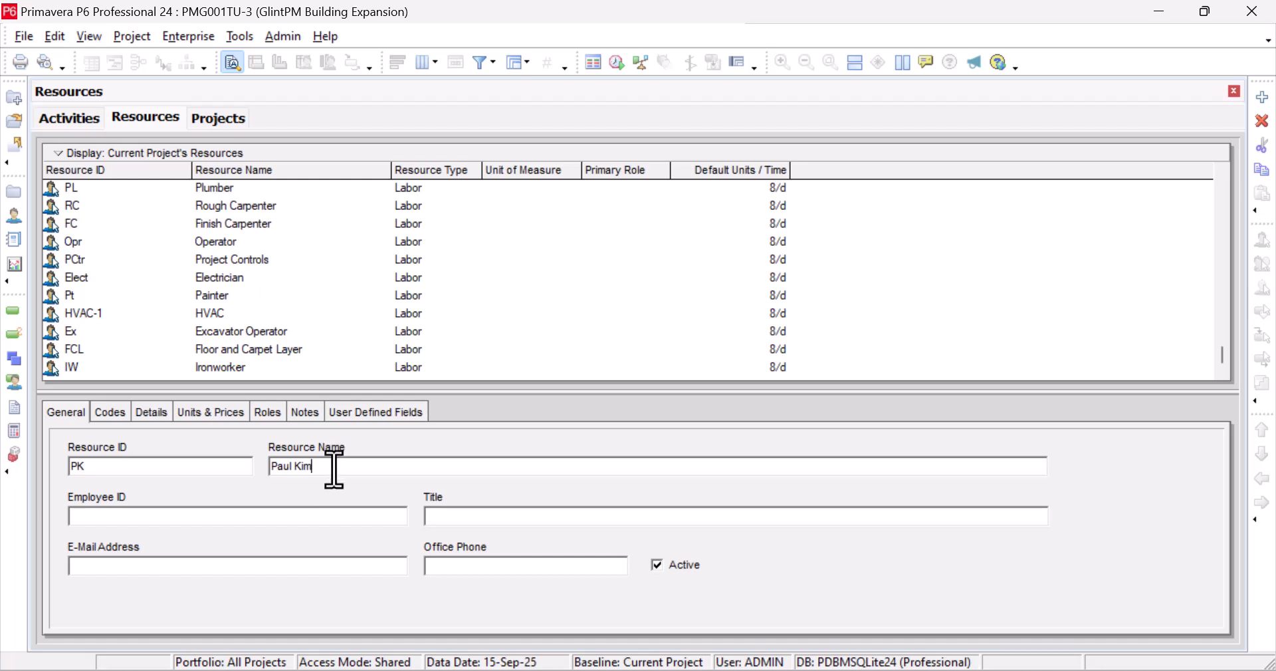
pyautogui.click(383, 413)
pyautogui.click(303, 412)
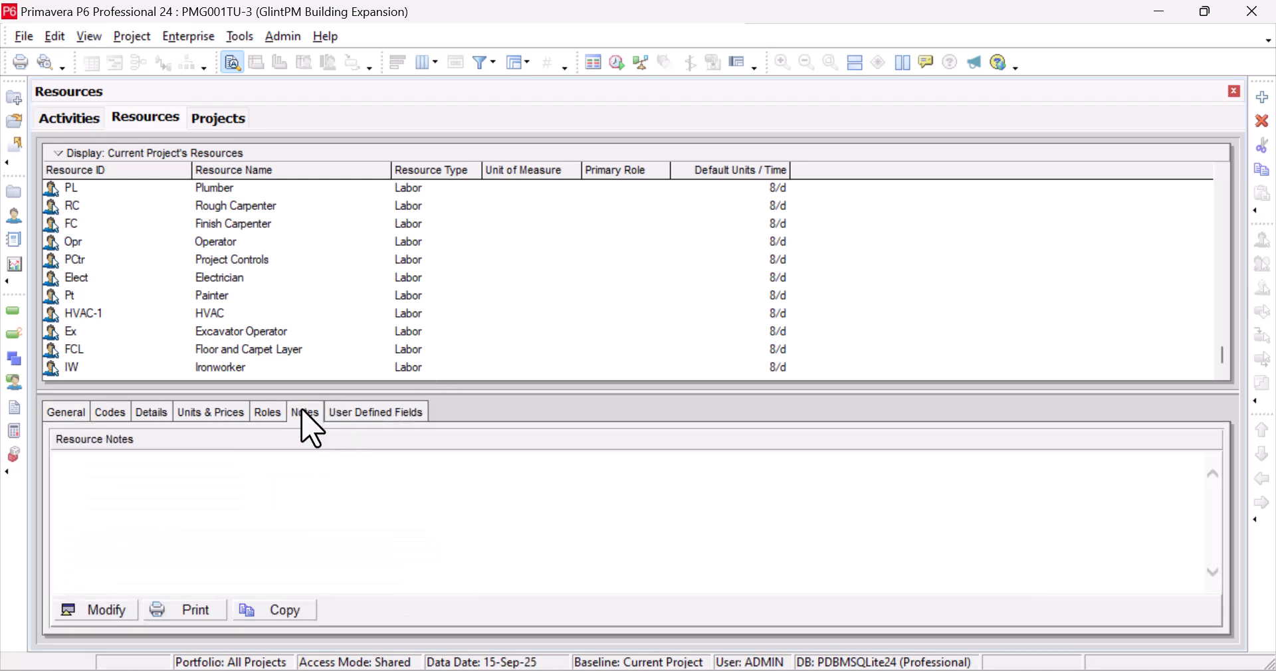
pyautogui.click(69, 118)
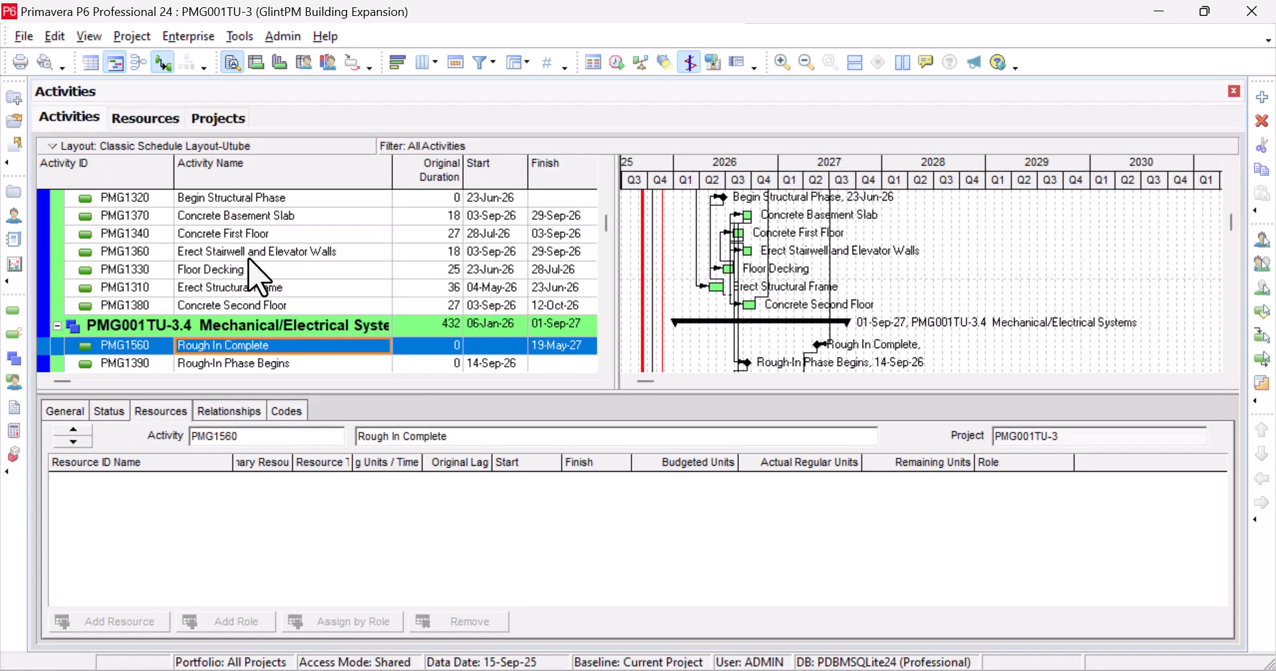
# Select activities from Begin Structural Phase to Assemble Technical Data for Heat Pump
pyautogui.scroll(1, 336, 286)
pyautogui.click(332, 261)
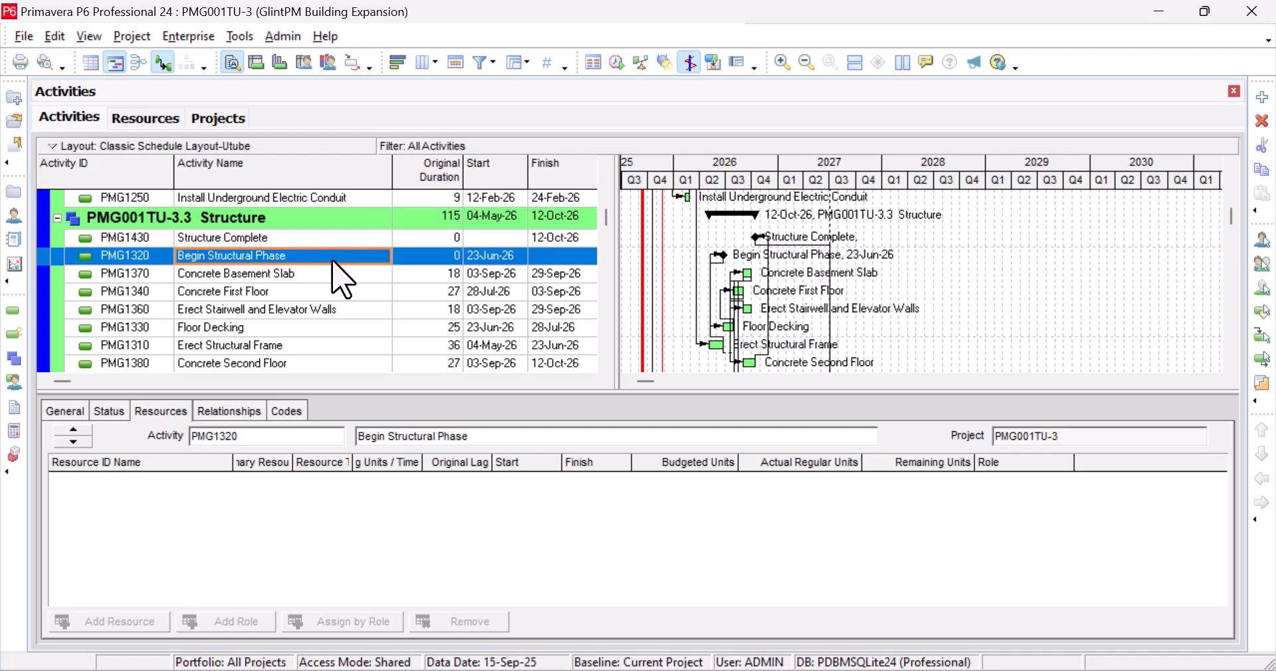
pyautogui.scroll(5, 333, 259)
pyautogui.scroll(2, 333, 259)
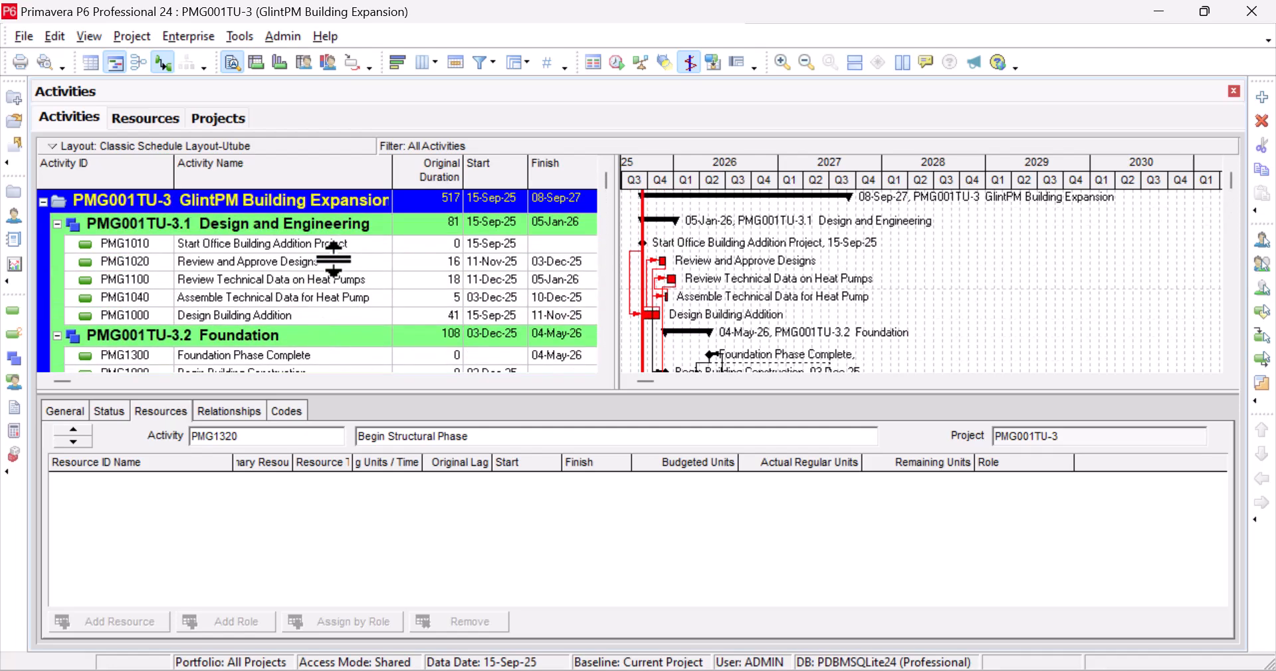
pyautogui.click(335, 261)
pyautogui.click(350, 283)
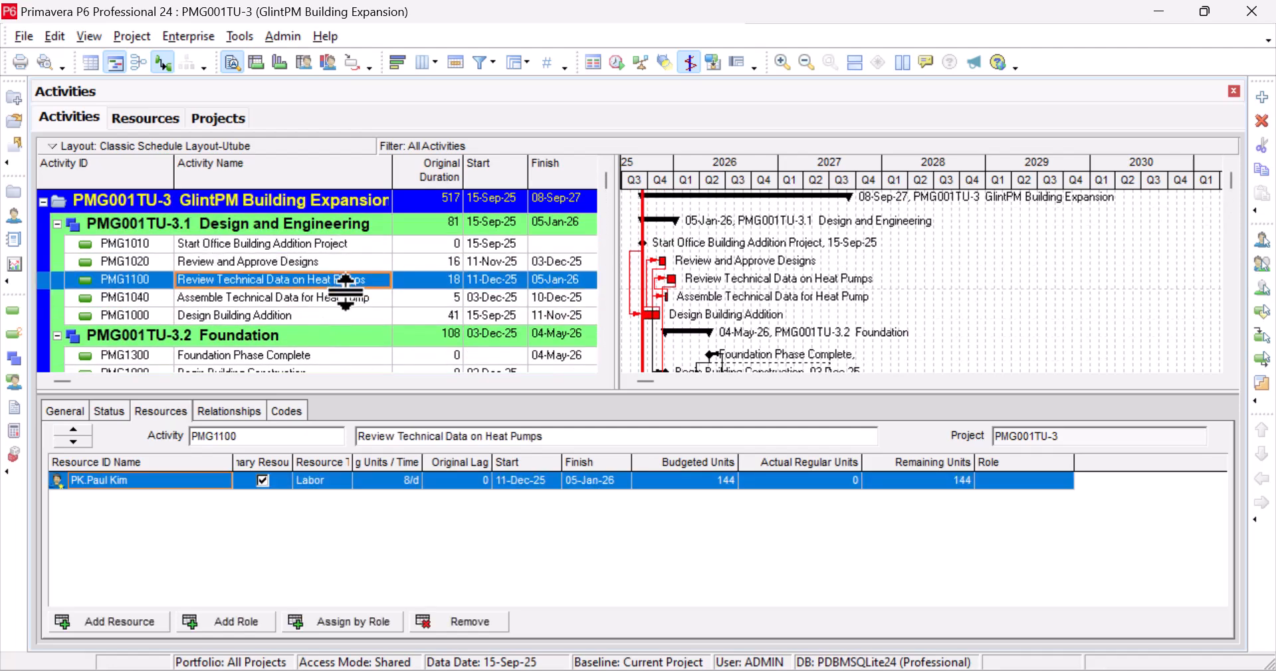
pyautogui.click(345, 297)
pyautogui.scroll(-1, 349, 285)
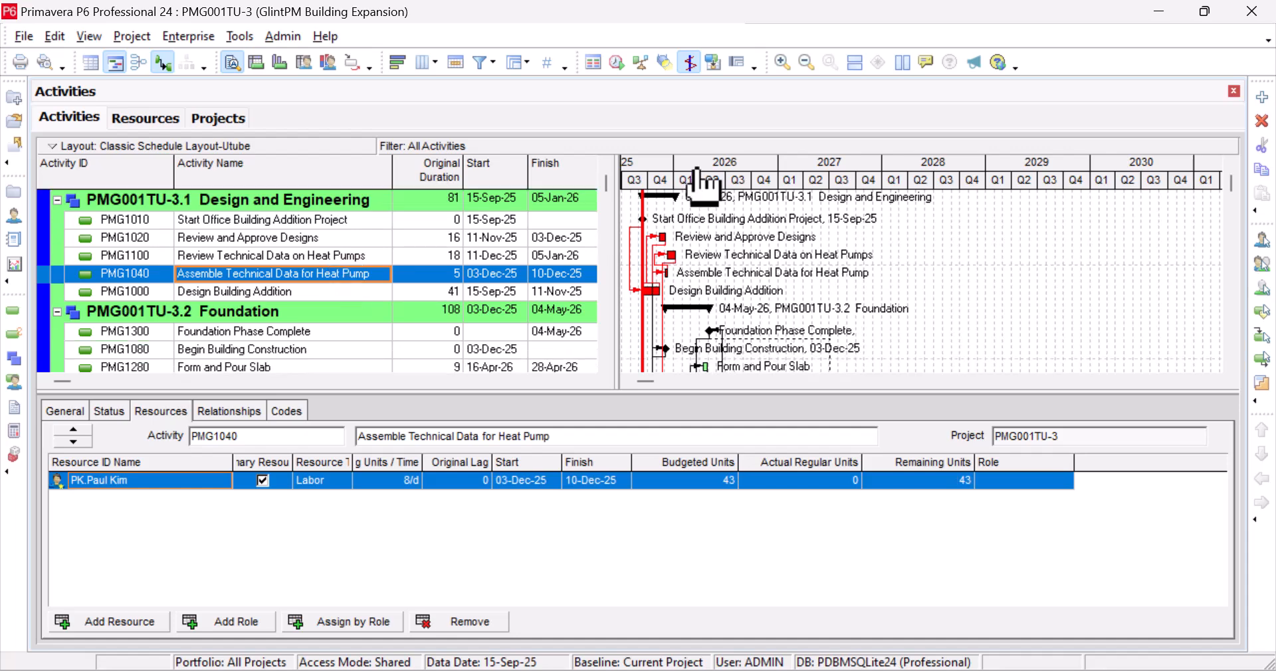
# Reveal the Resources column, then show the Resource Usage Profile with a wider chart area
pyautogui.moveTo(617, 170); pyautogui.dragTo(924, 189)
pyautogui.scroll(1, 797, 242)
pyautogui.scroll(-3, 795, 241)
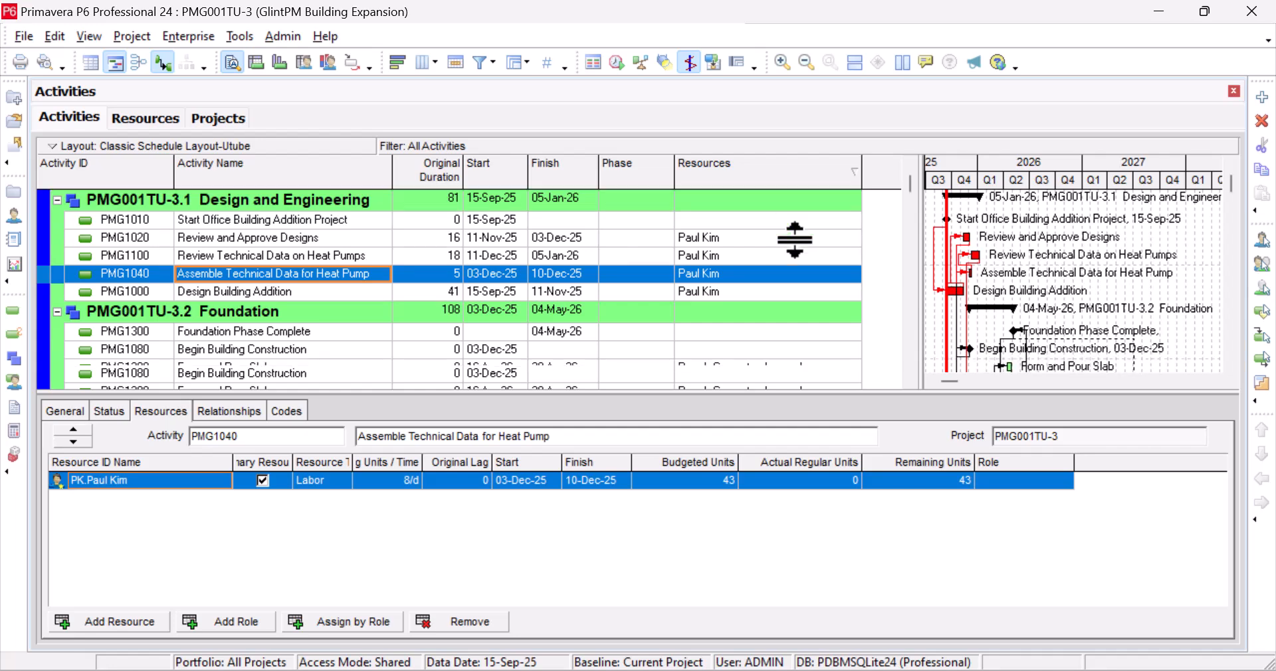
pyautogui.scroll(-13, 804, 259)
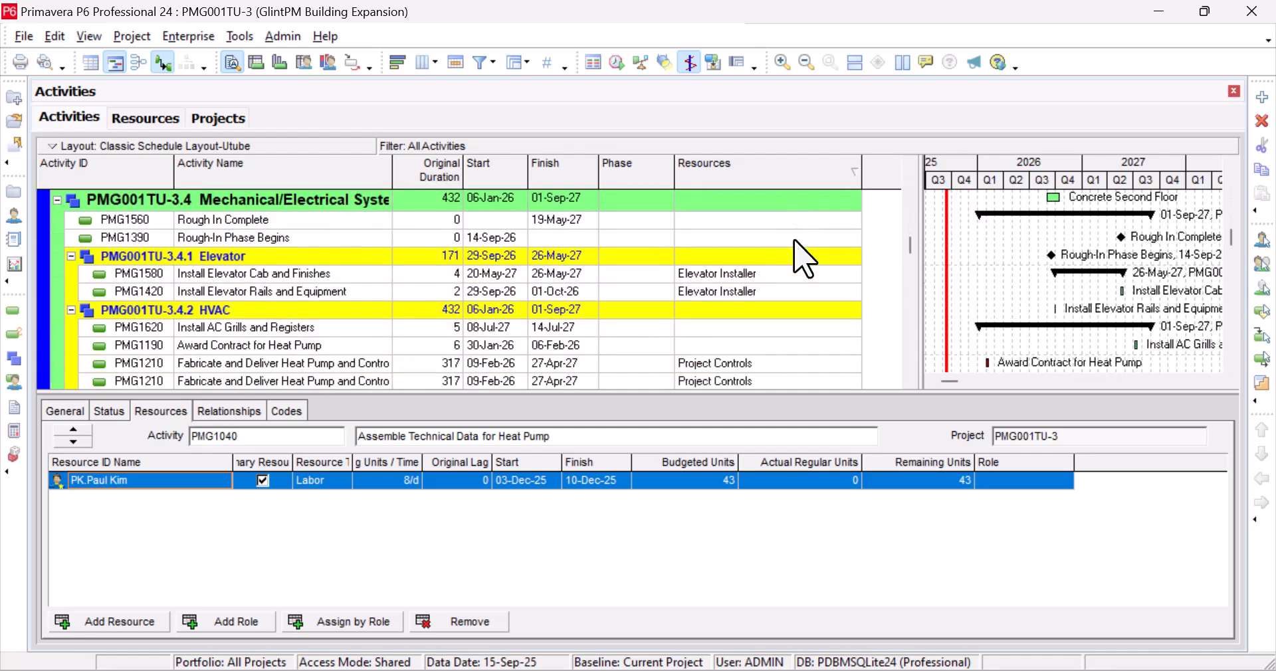
pyautogui.scroll(-9, 795, 243)
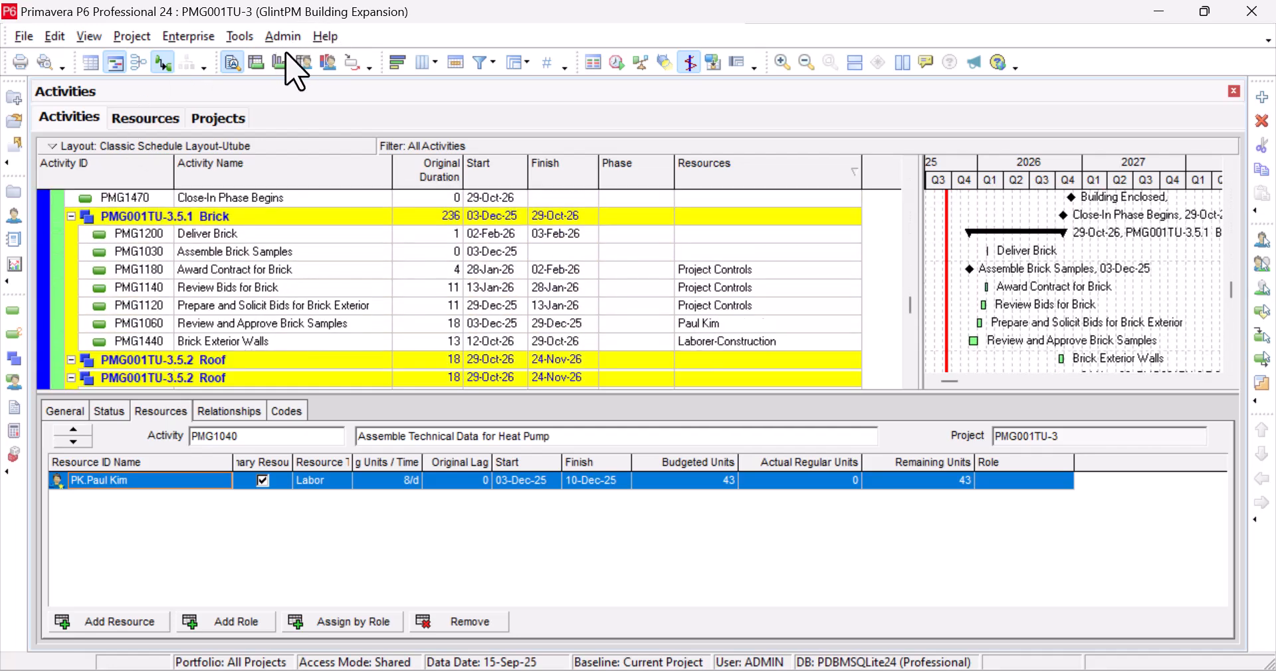
pyautogui.click(330, 63)
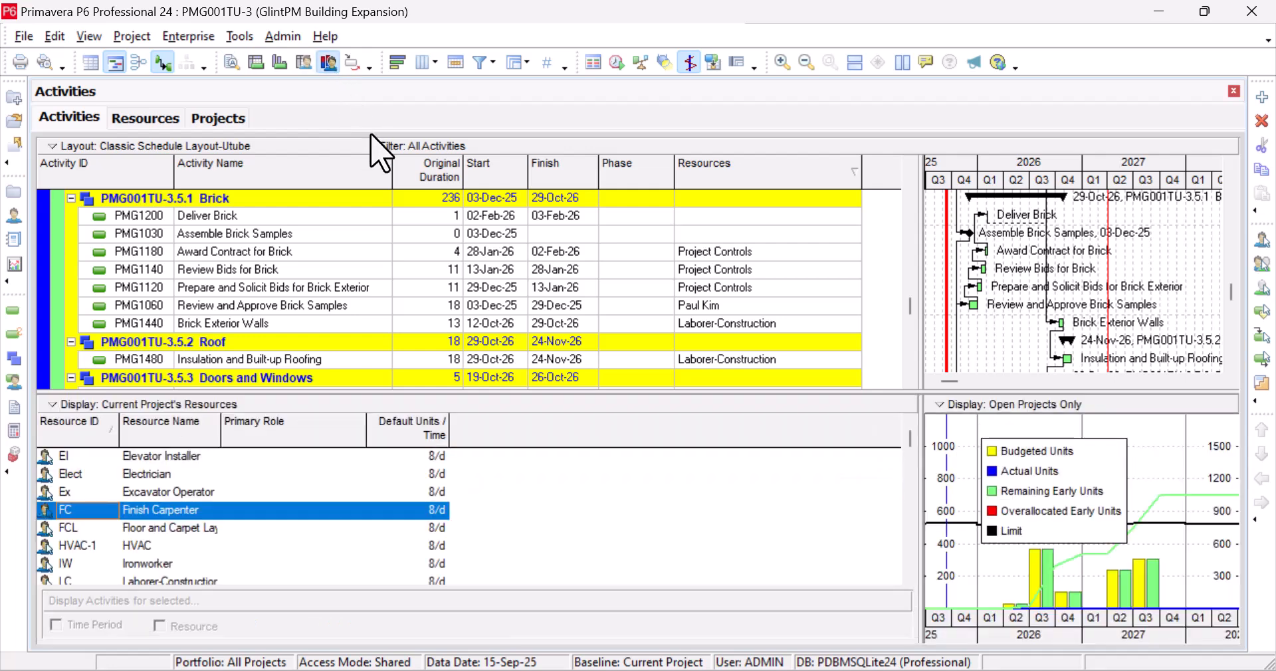
pyautogui.moveTo(918, 509); pyautogui.dragTo(661, 509)
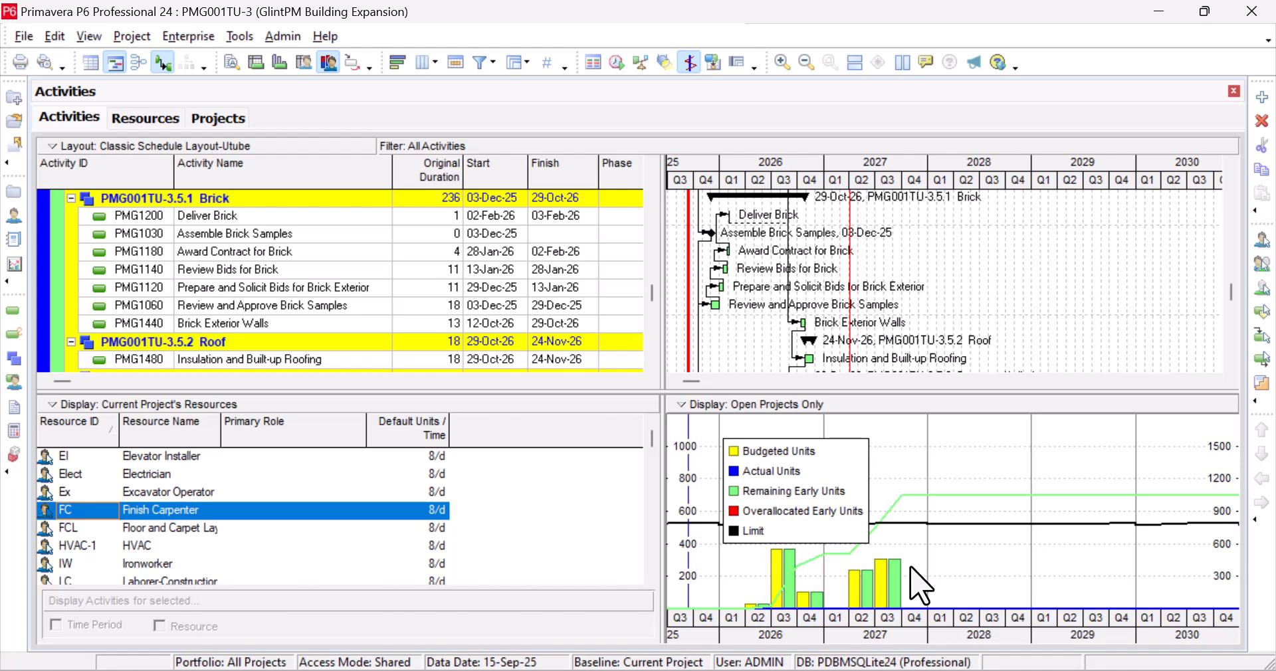